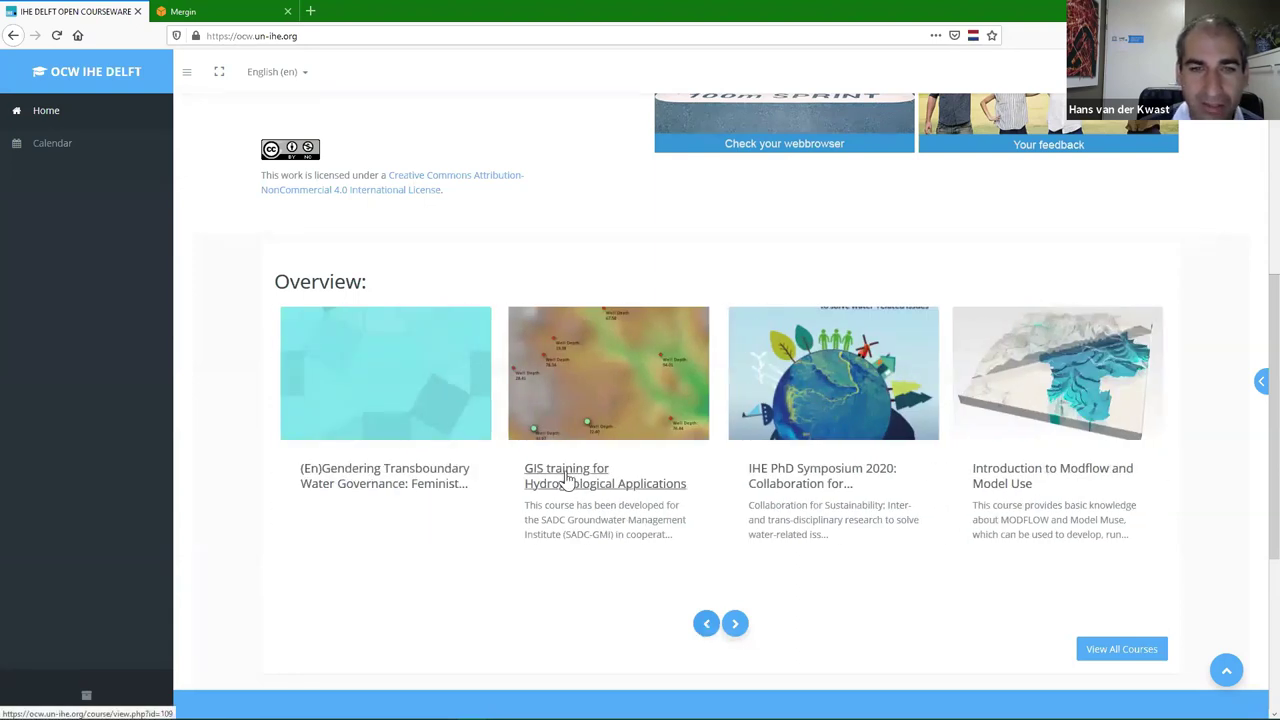
Open the GIS training for Hydrogeological Applications course's field data collection app tutorial under Gathering and sharing data
click(640, 483)
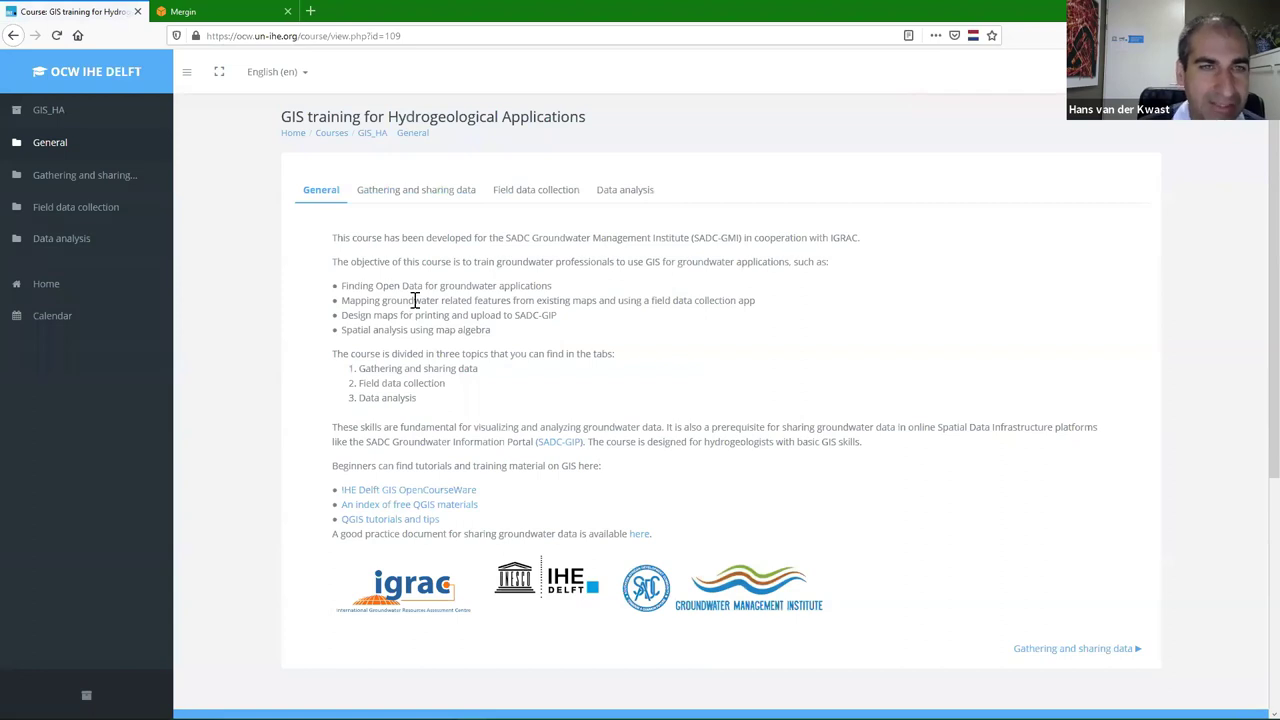
click(416, 189)
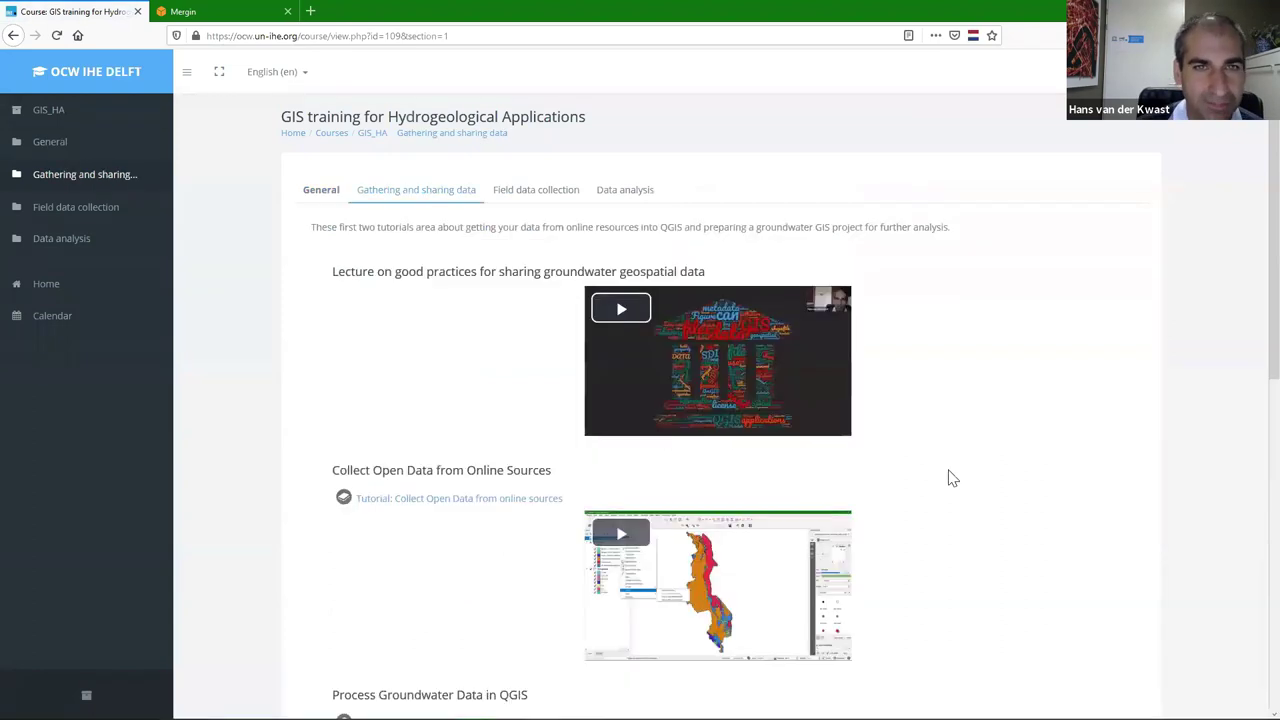
click(512, 192)
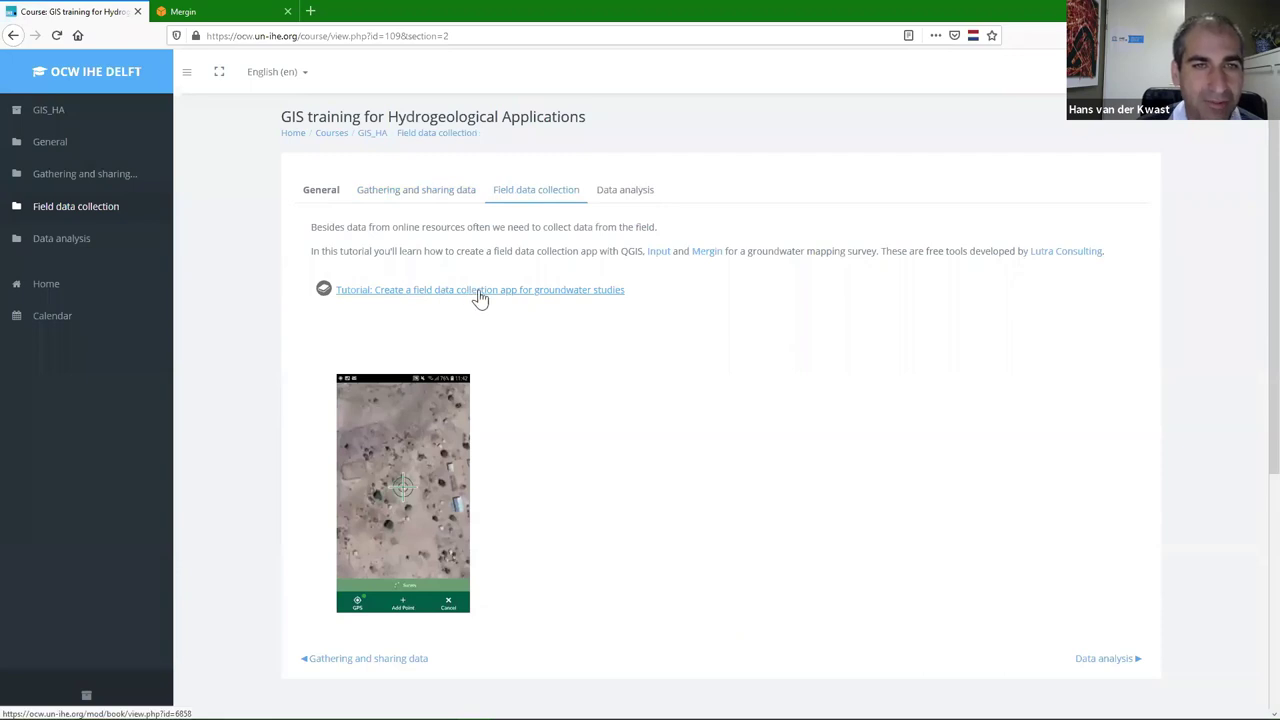
click(551, 291)
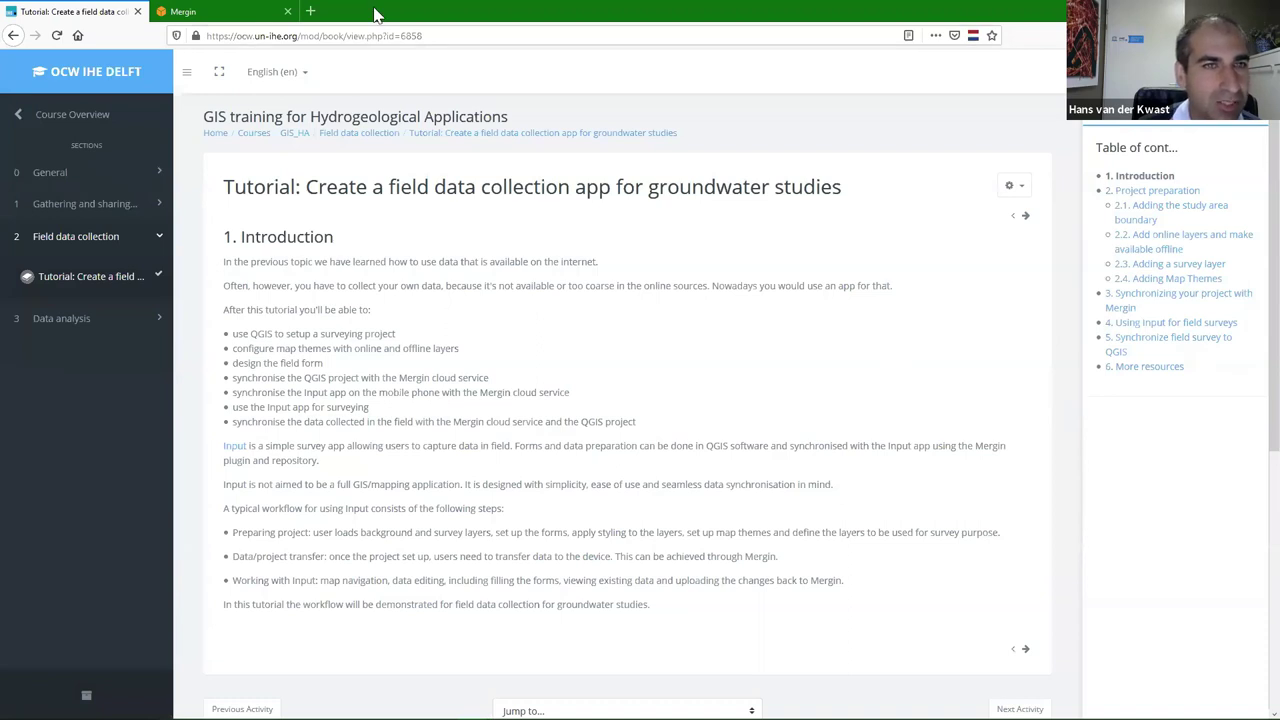
Dock the Layers panel into the Browser dock as tabs, ending with Layers shown
key(alt+Tab)
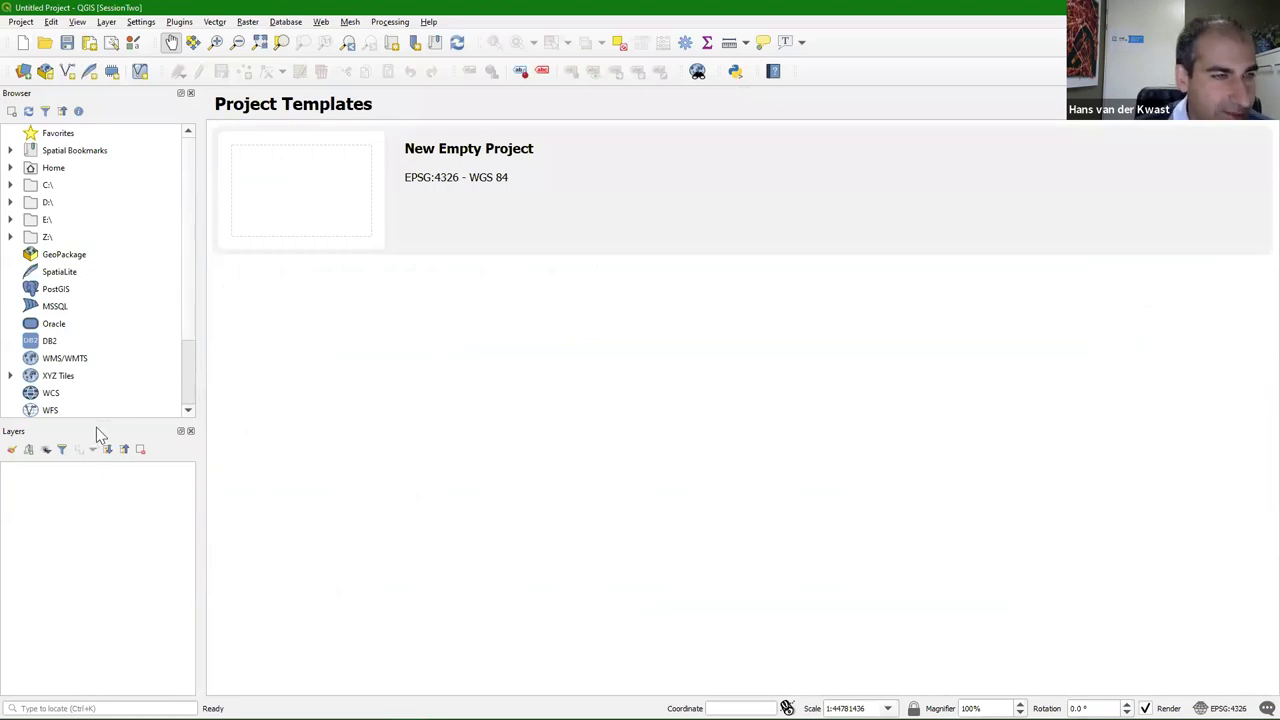
drag(96, 431, 77, 287)
click(69, 685)
click(22, 685)
click(69, 685)
click(22, 685)
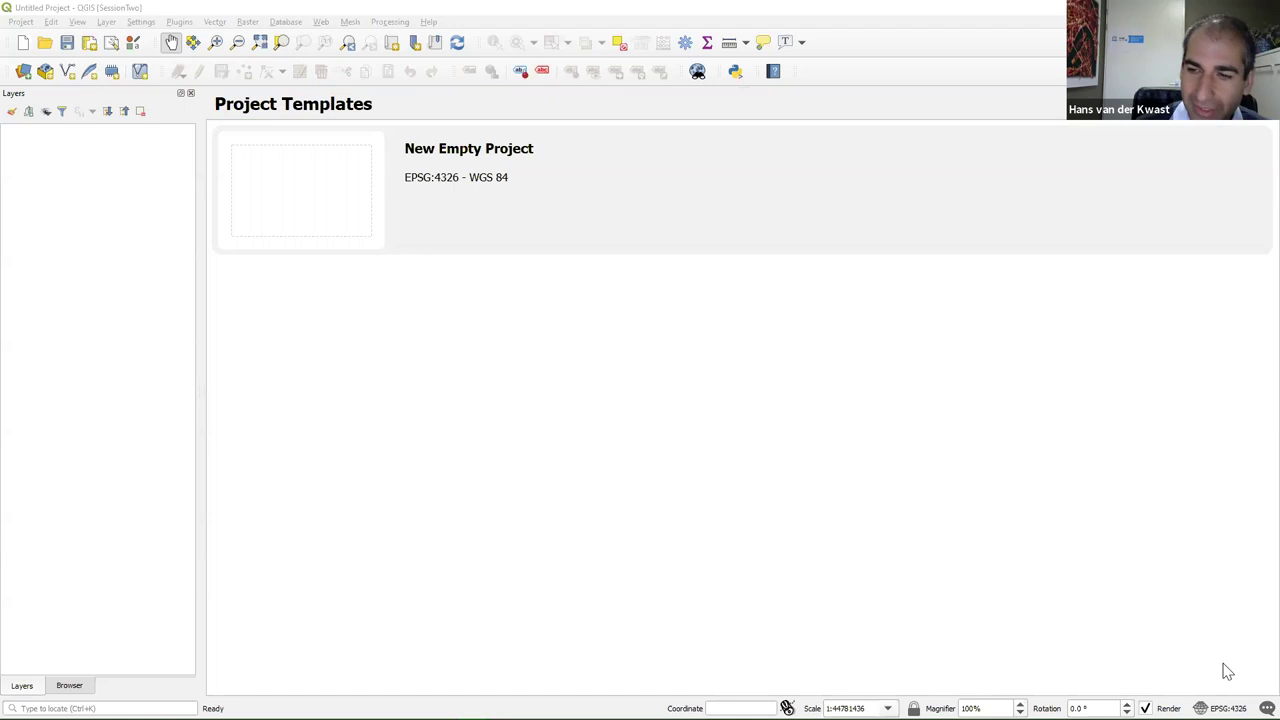
Filter the CRS list for 32736 and apply WGS 84 / UTM zone 36S to the project
click(1225, 708)
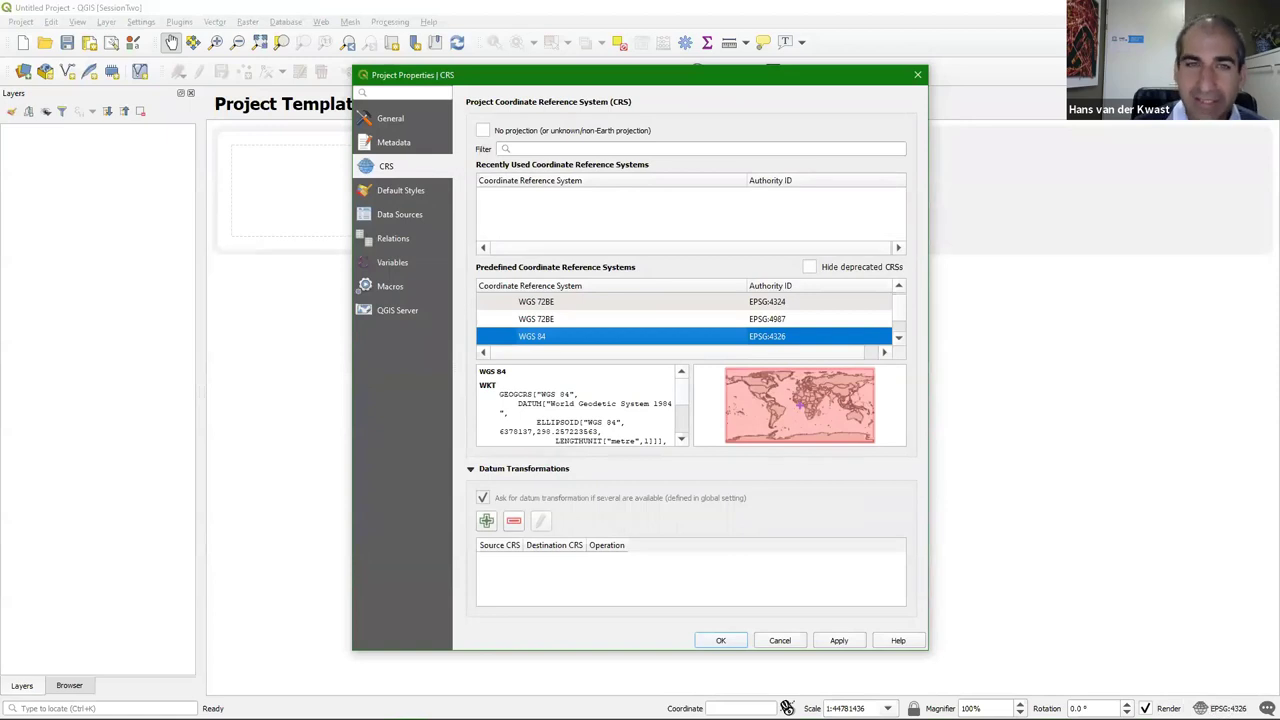
click(542, 148)
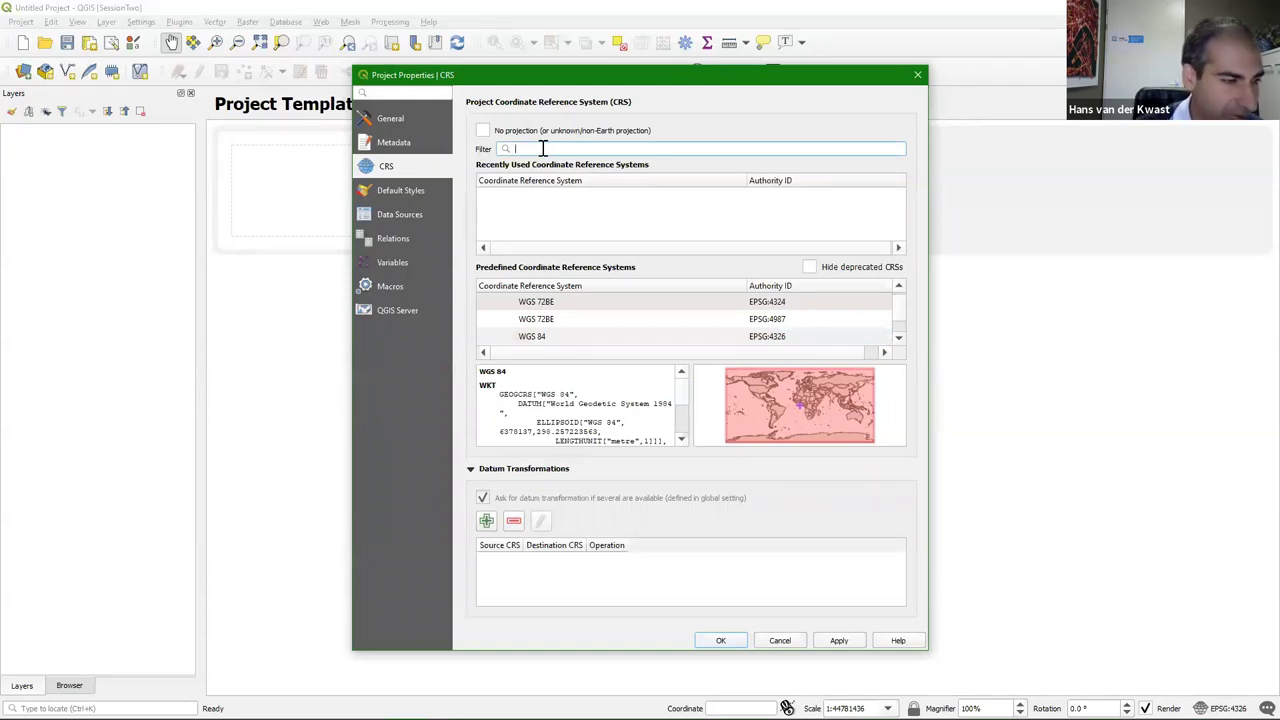
text(32736)
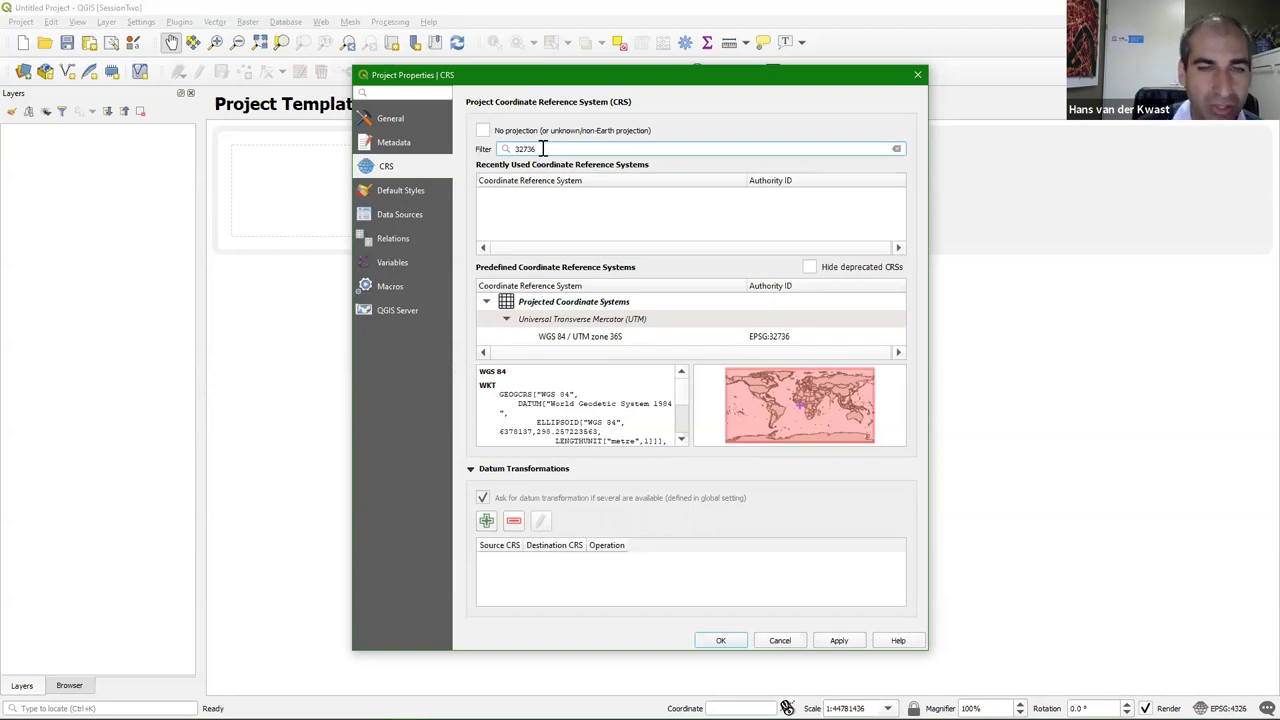
click(638, 338)
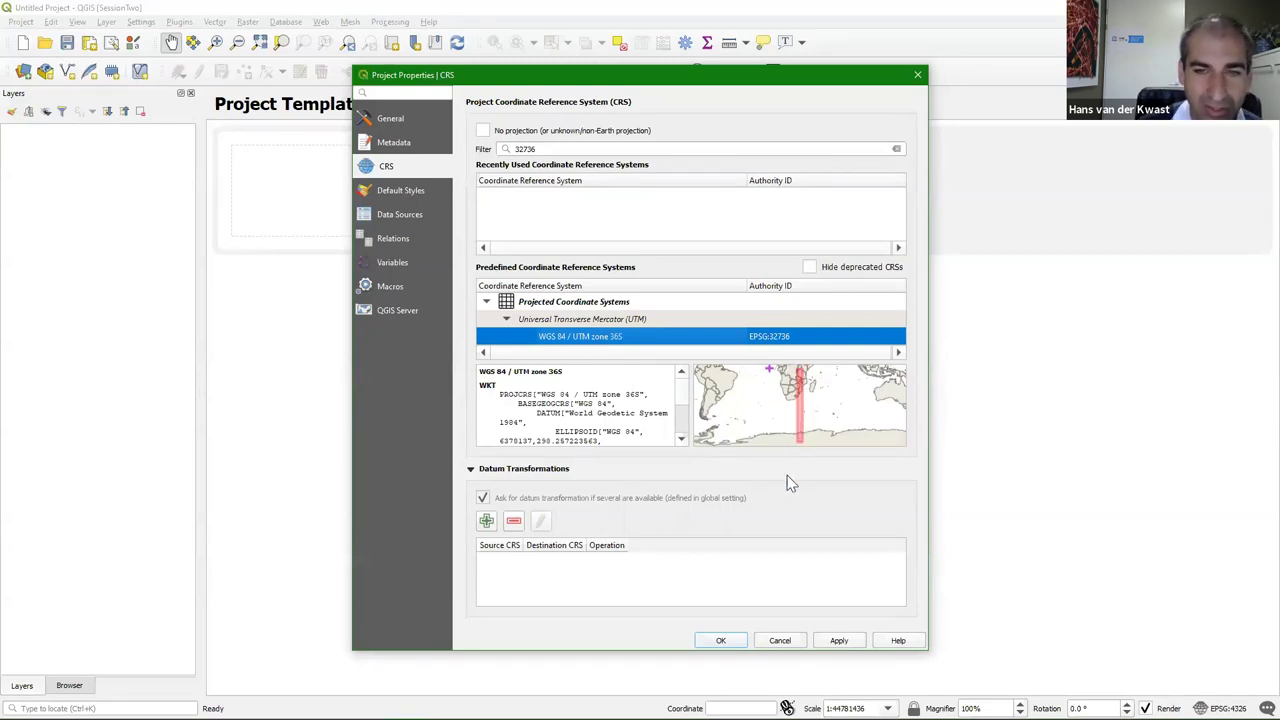
click(722, 642)
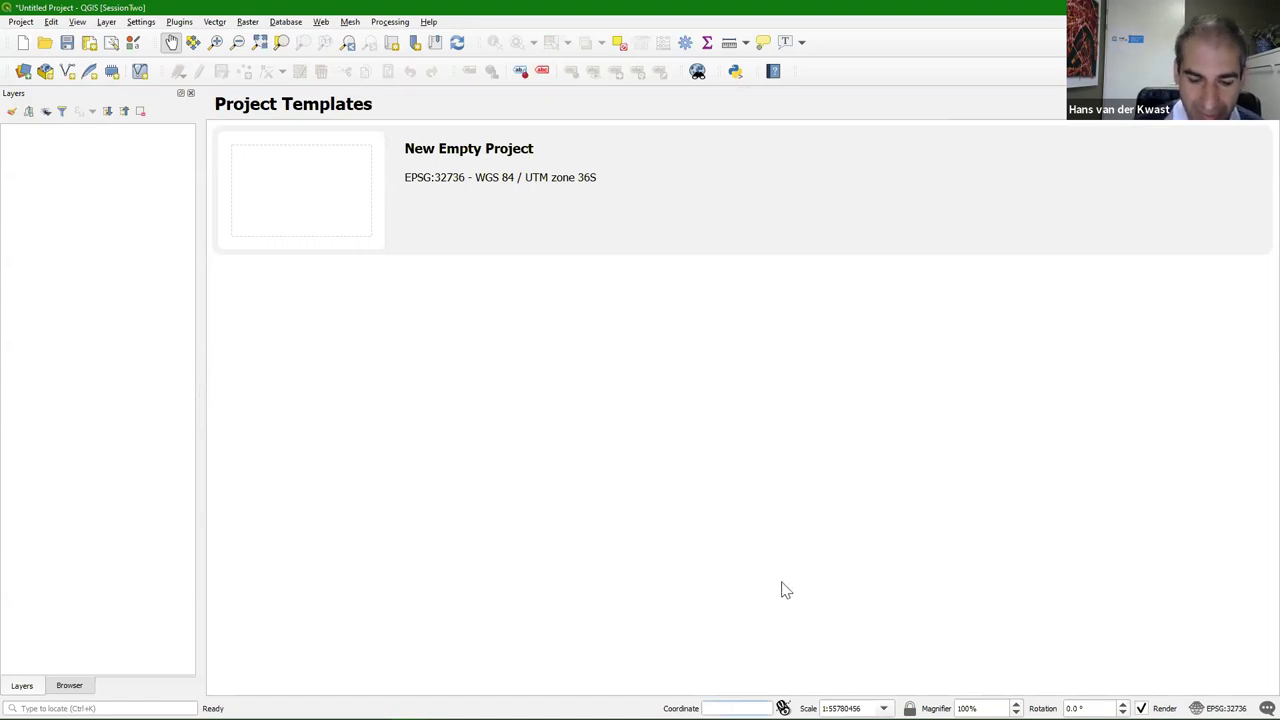
Load the World Map layer with the 'world' keyword, then remove it from the project
text(w)
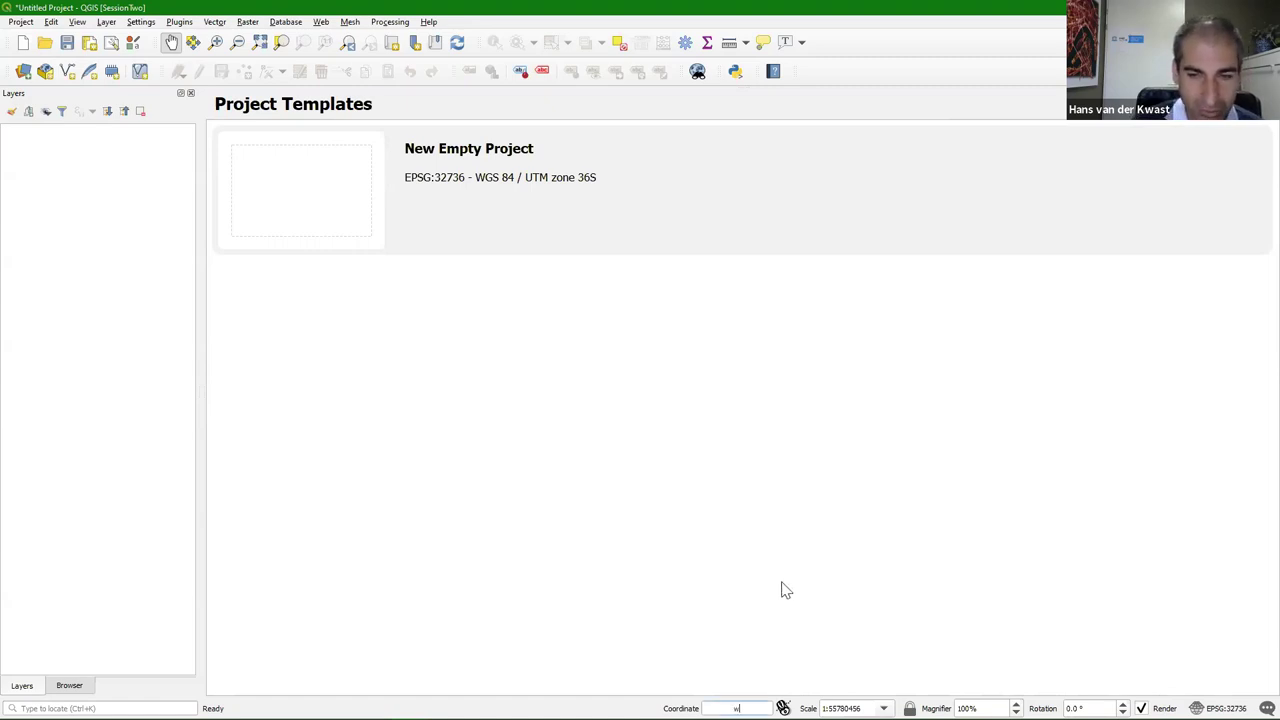
text(orld)
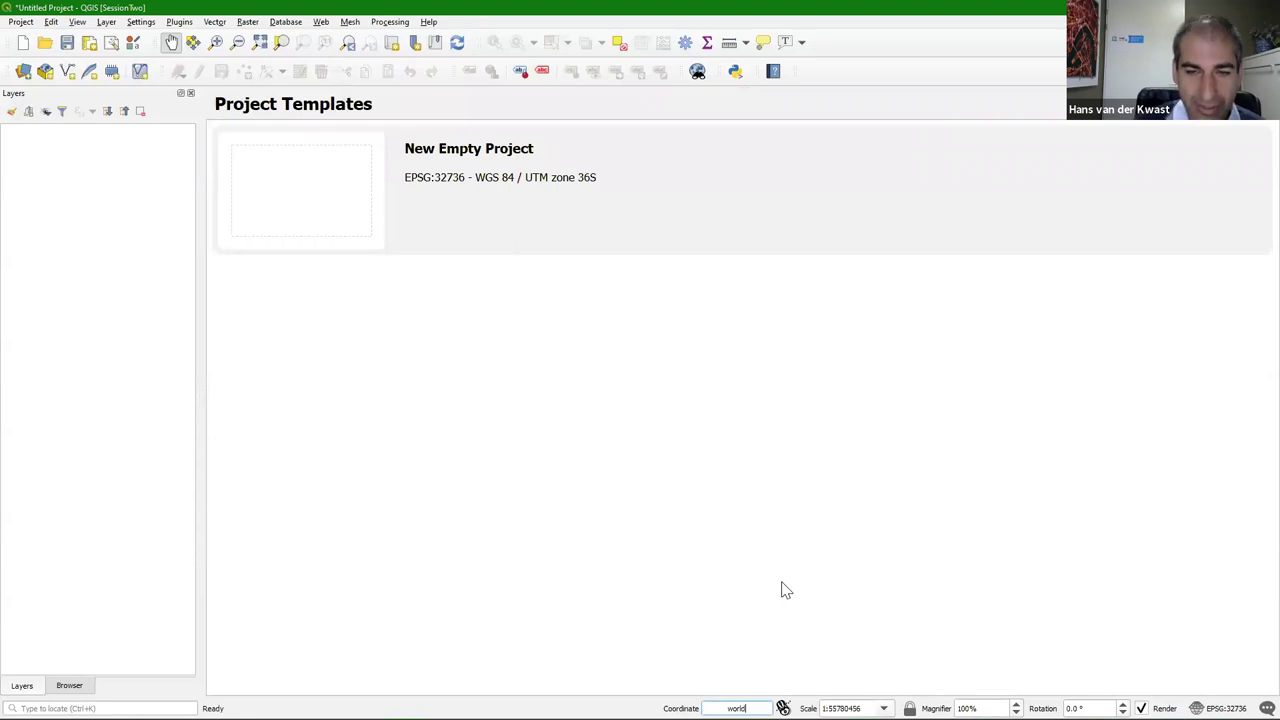
key(Return)
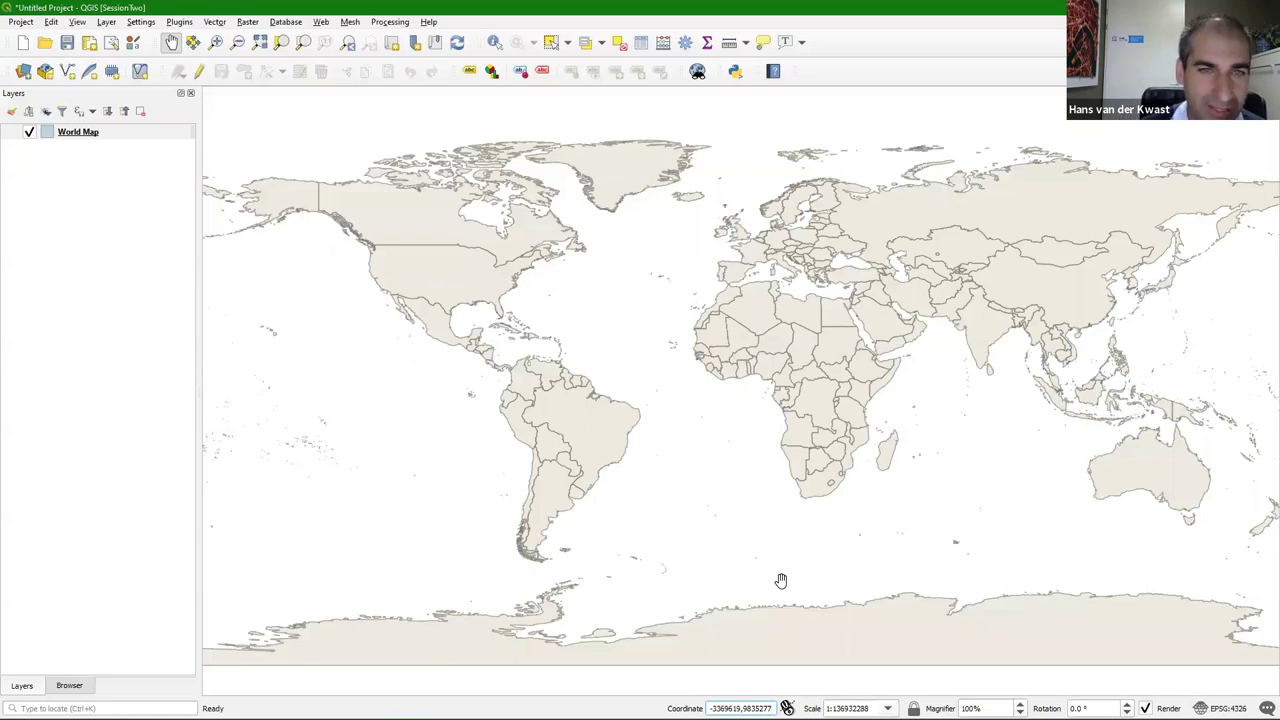
right_click(80, 133)
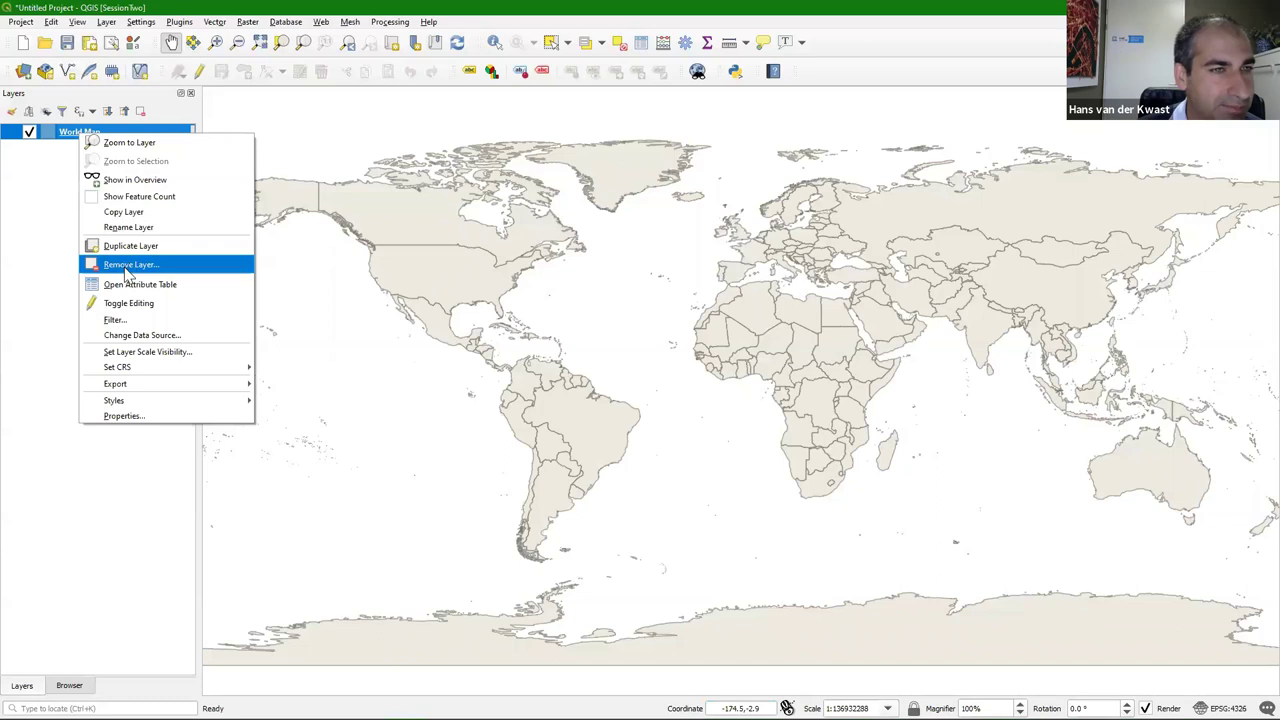
key(Escape)
key(ctrl+d)
click(644, 387)
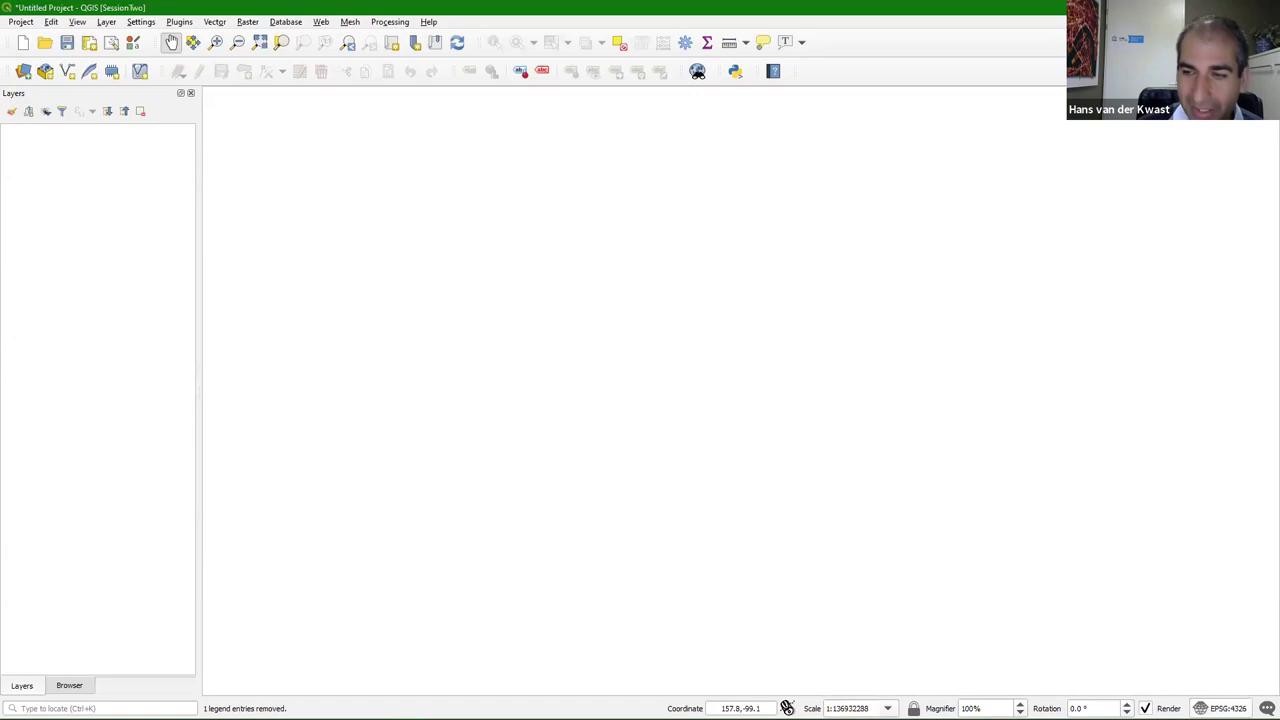
Reapply WGS 84 / UTM zone 36S from recent systems as the project CRS
click(1225, 708)
click(552, 193)
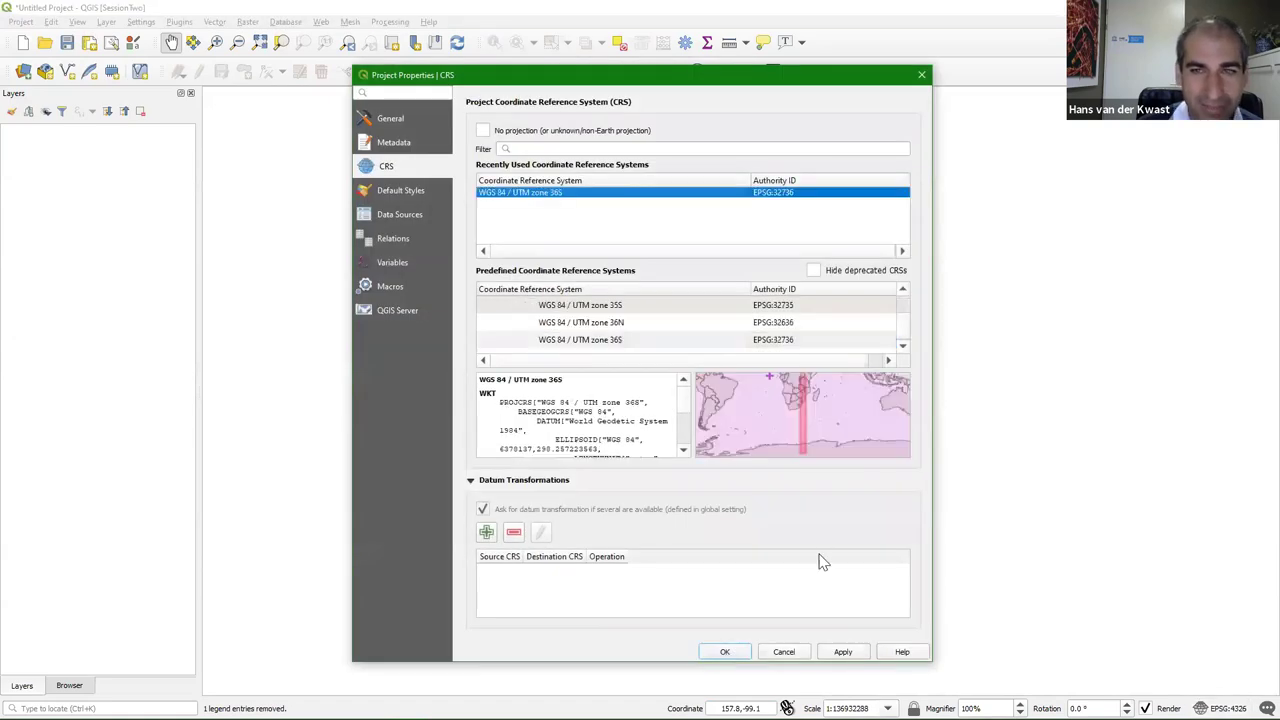
click(727, 651)
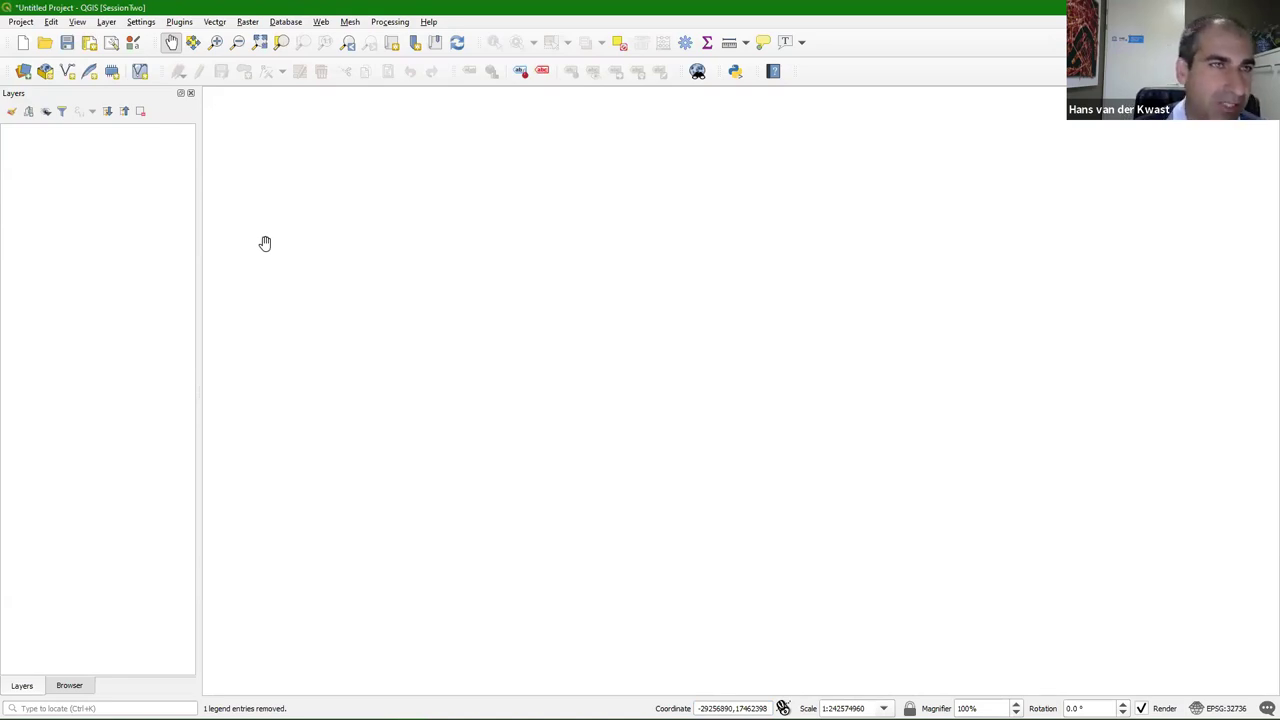
Search the plugin manager for 'QuickM' and install QuickMapServices
click(180, 22)
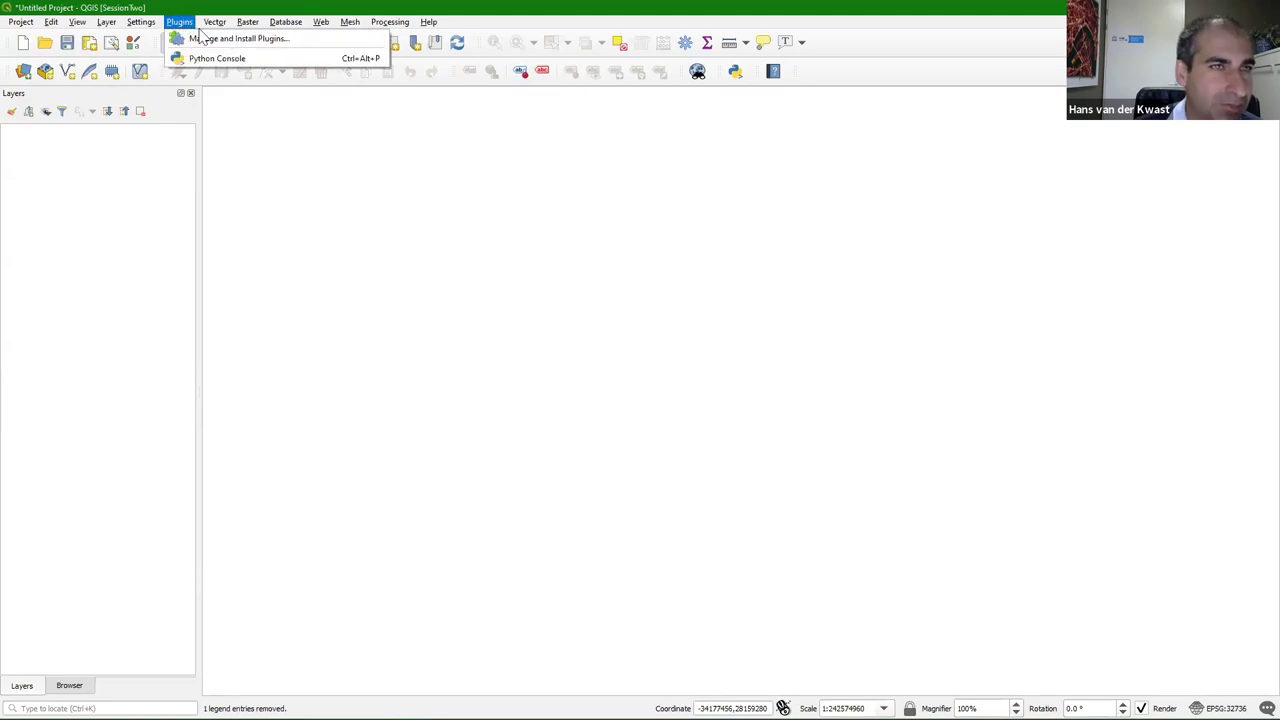
click(206, 39)
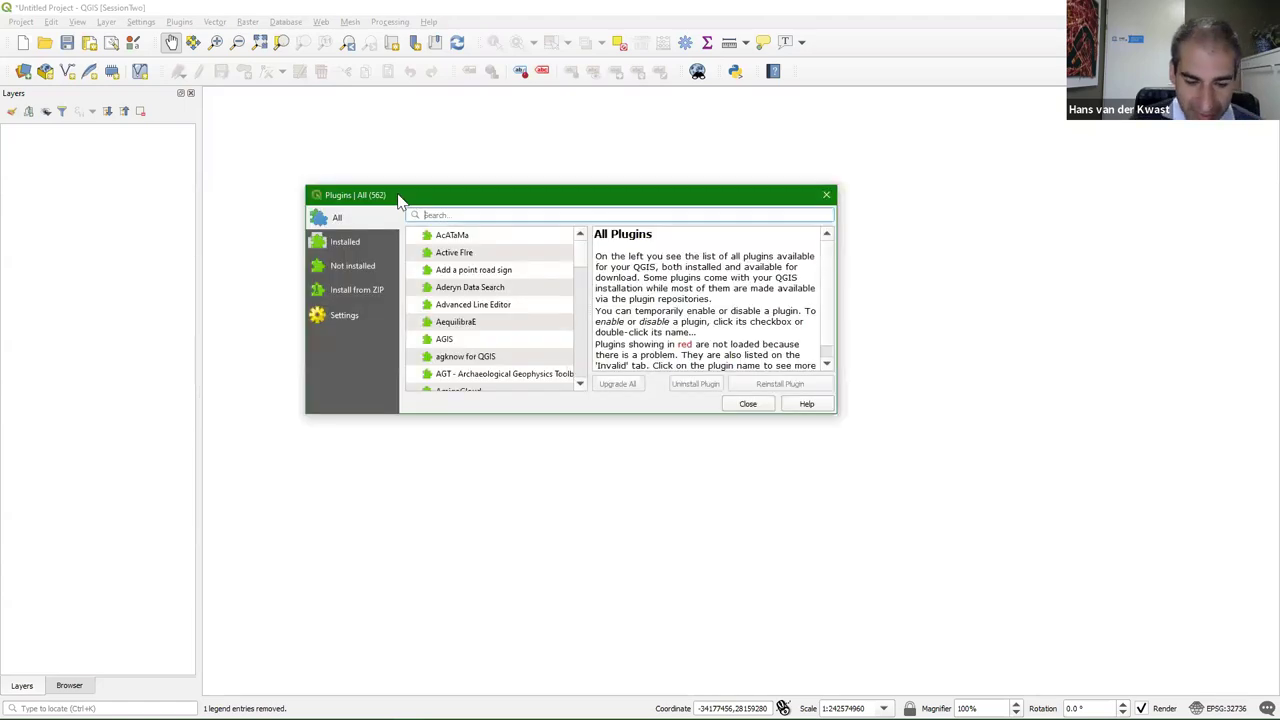
text(Quick)
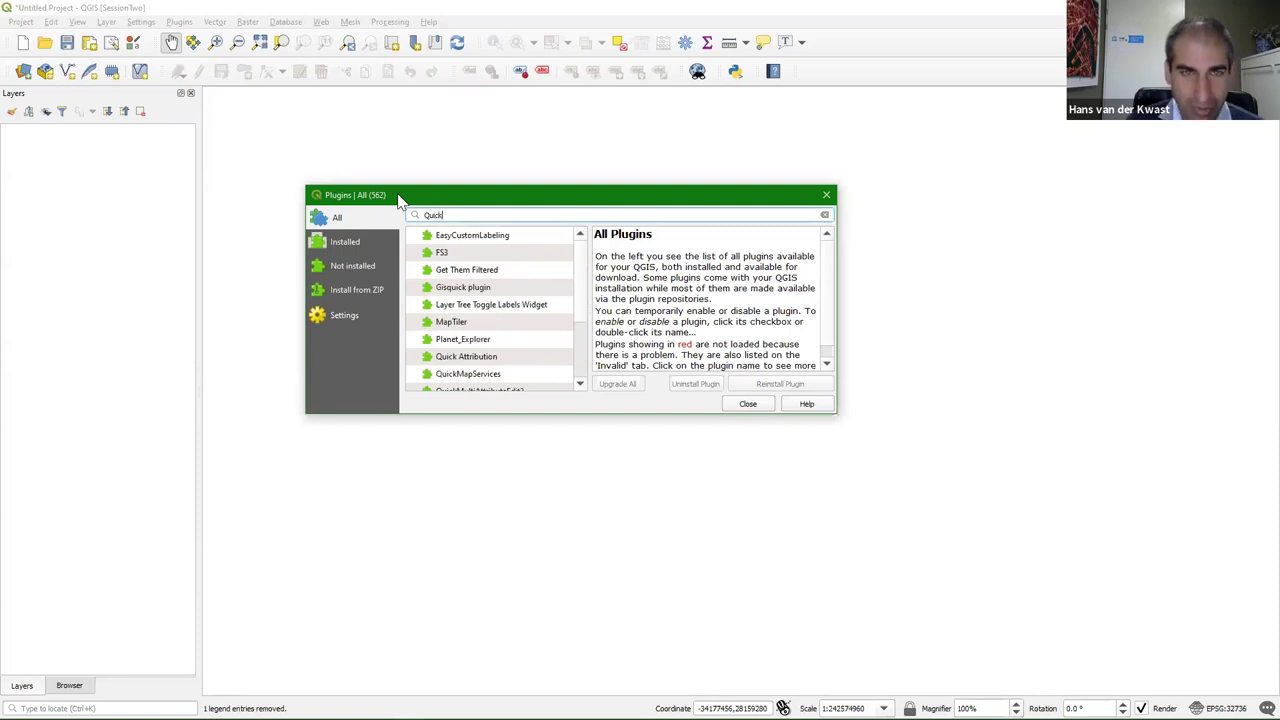
text(M)
click(462, 256)
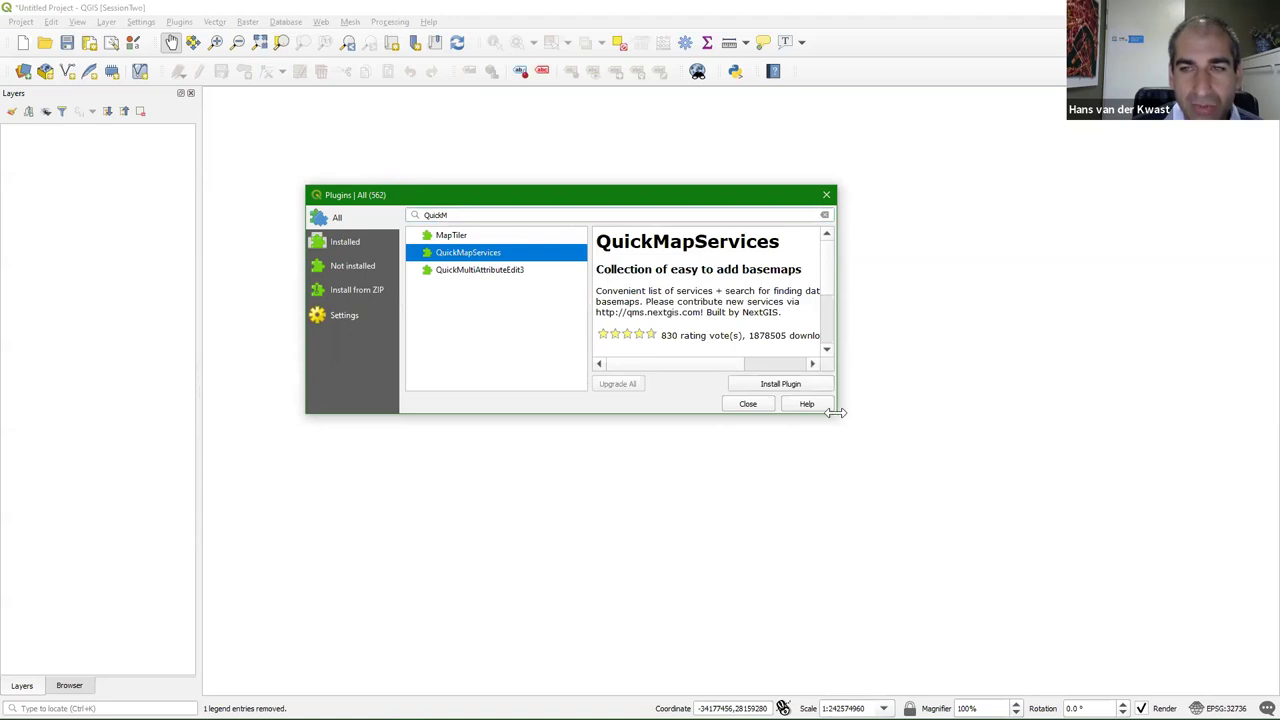
drag(835, 412, 1022, 483)
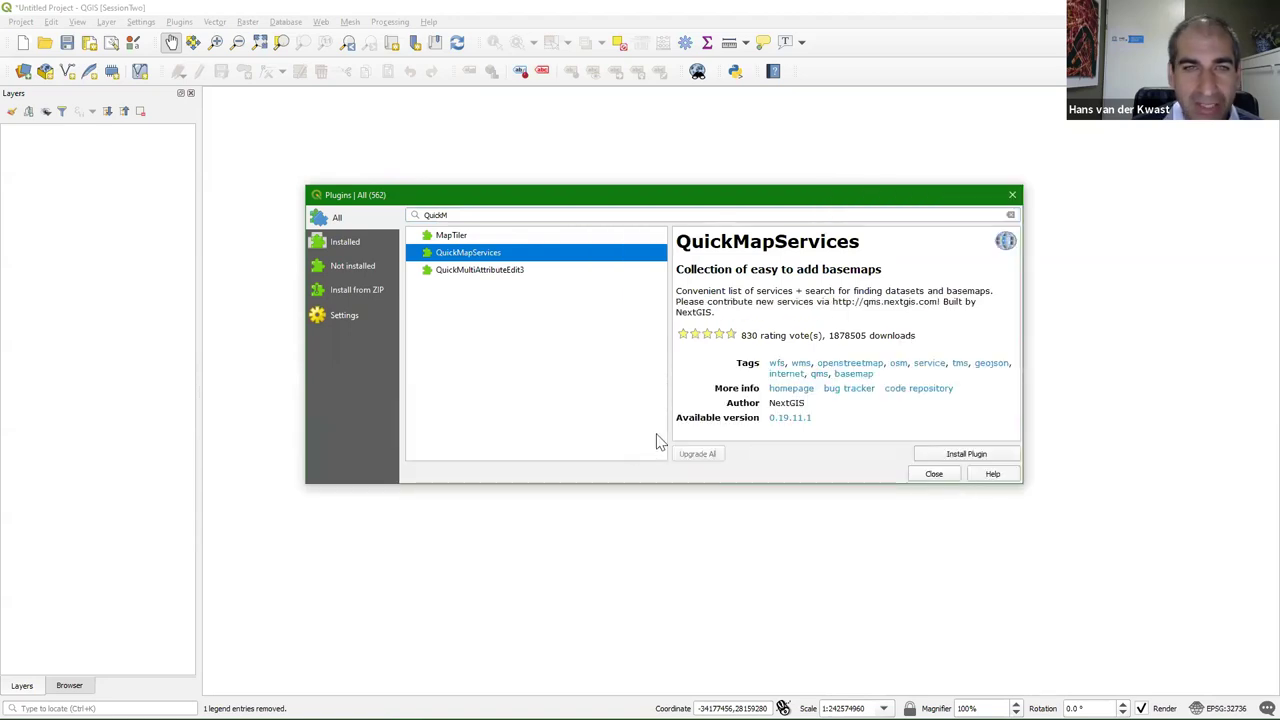
click(962, 455)
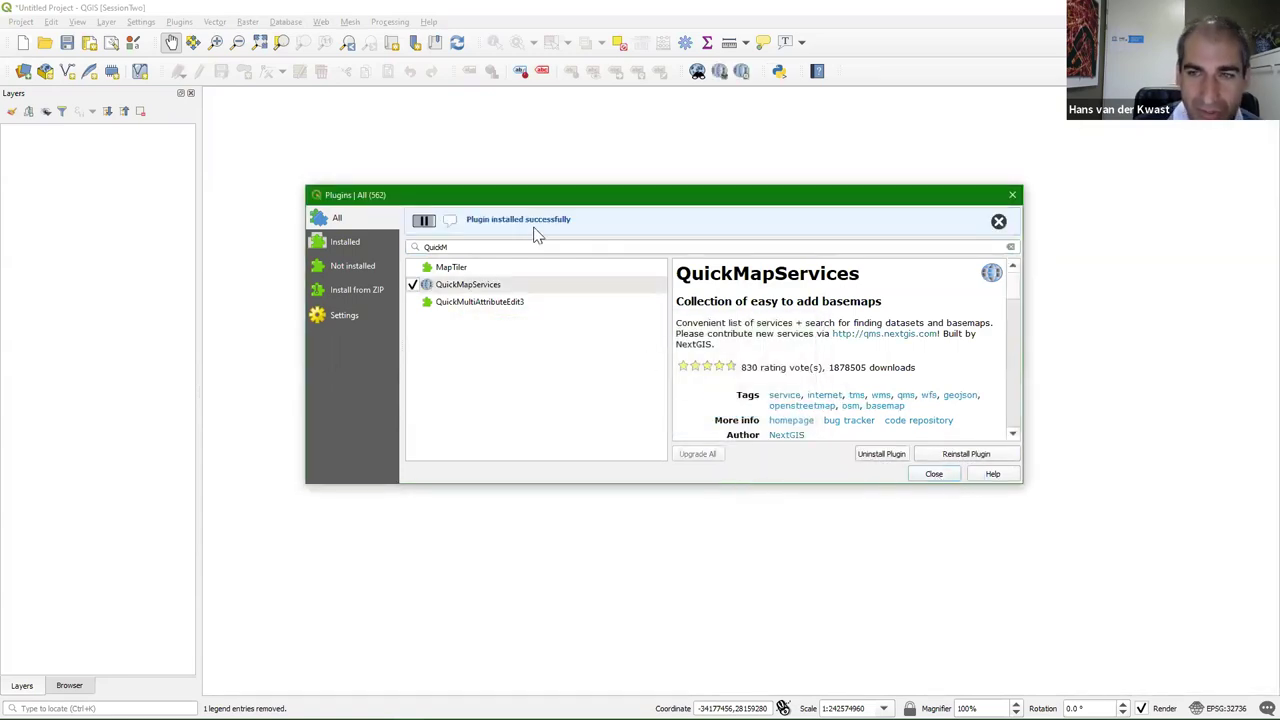
click(933, 473)
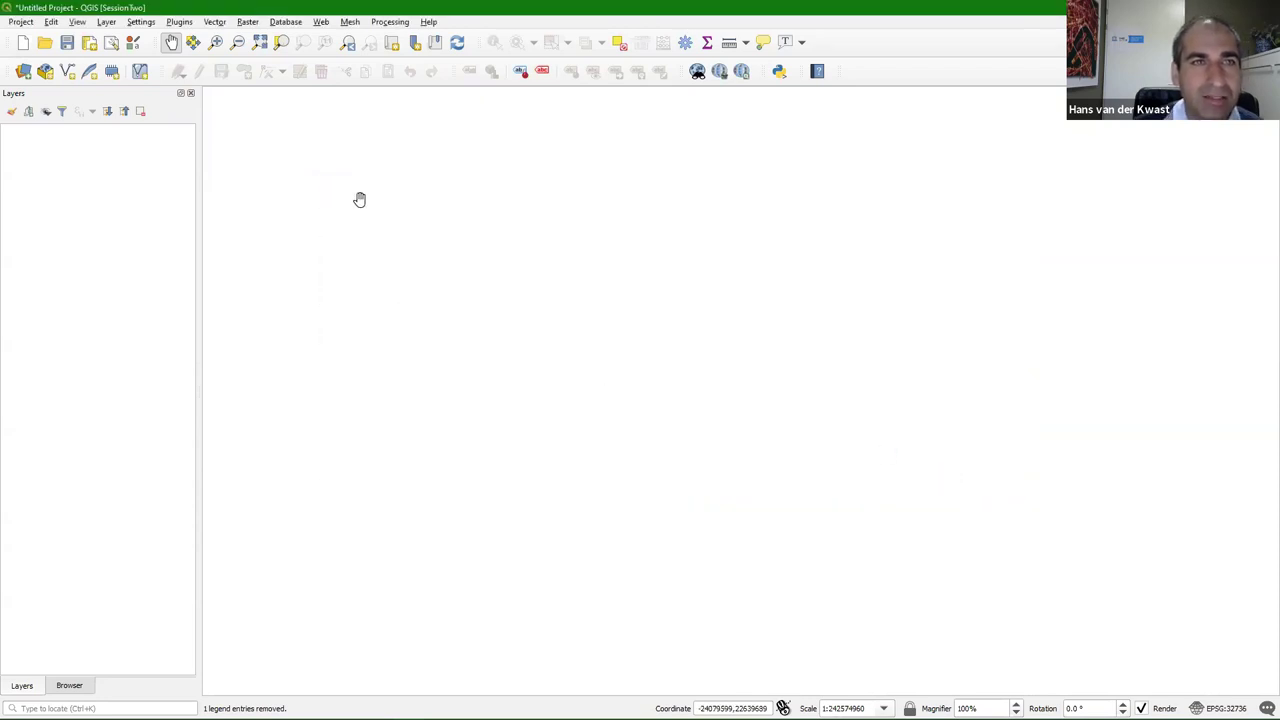
Download the QuickMapServices contributed services pack in its settings and save the settings
click(321, 22)
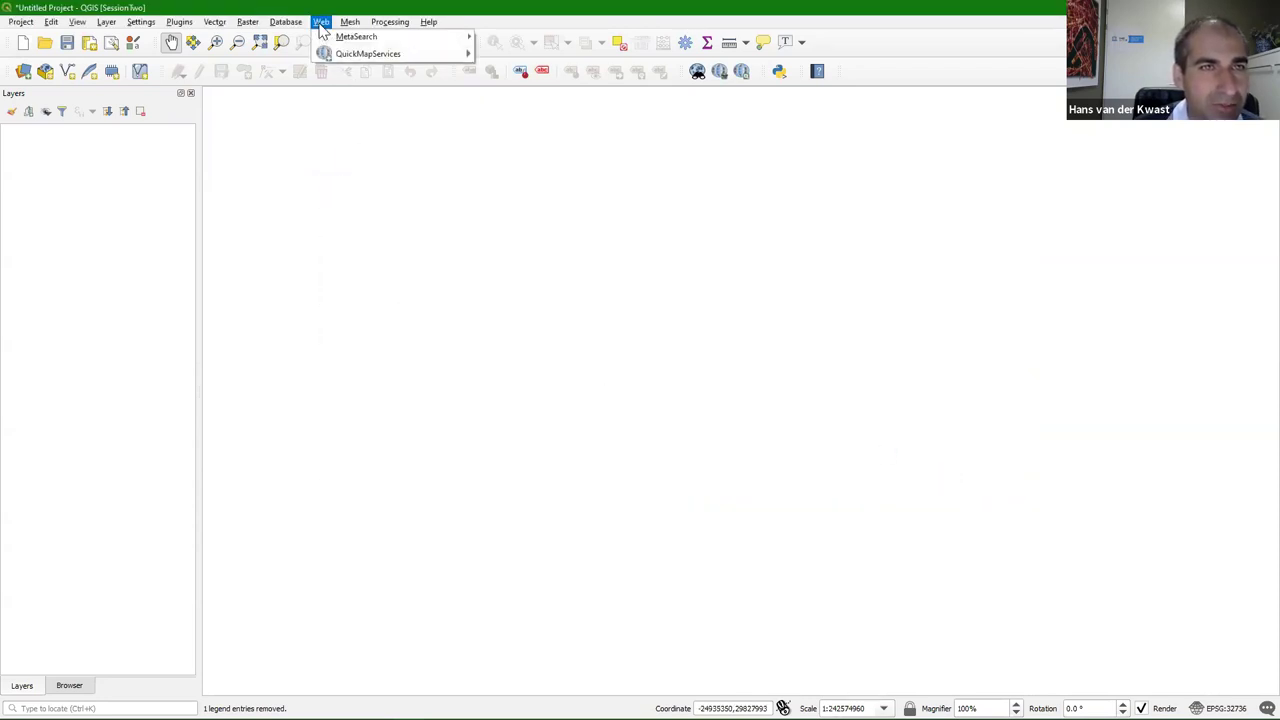
mouse_move(345, 55)
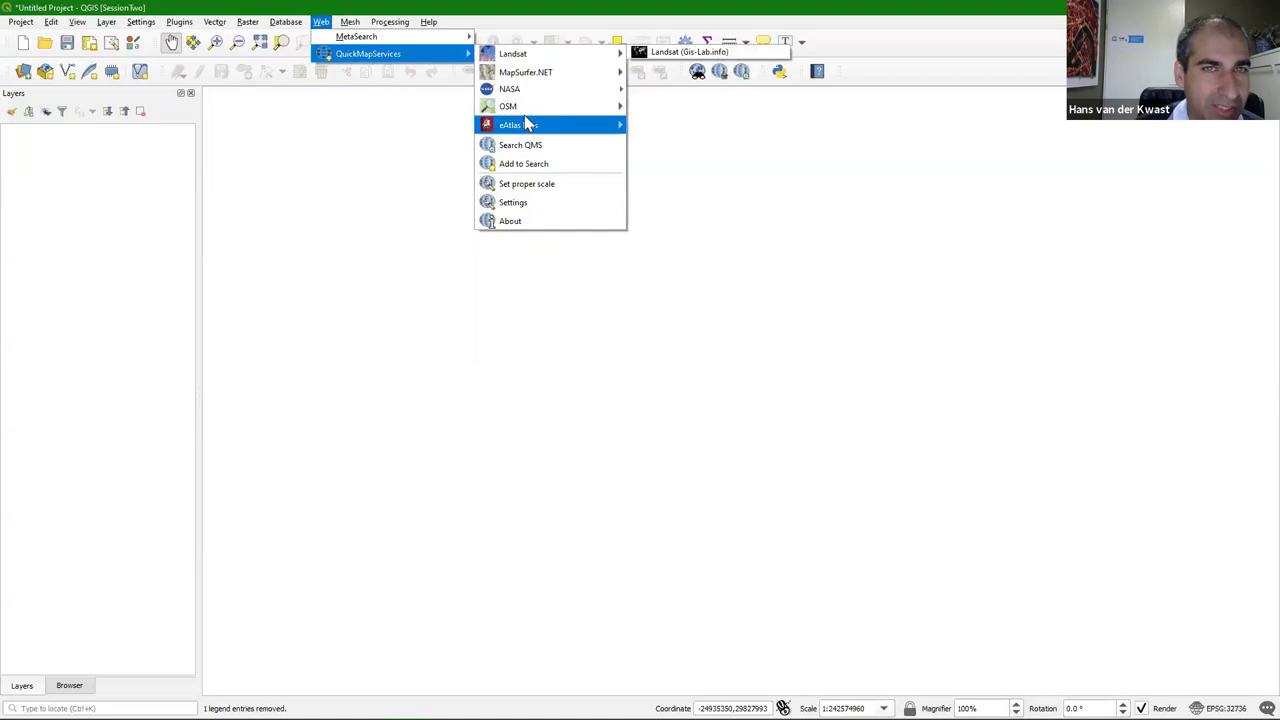
mouse_move(533, 107)
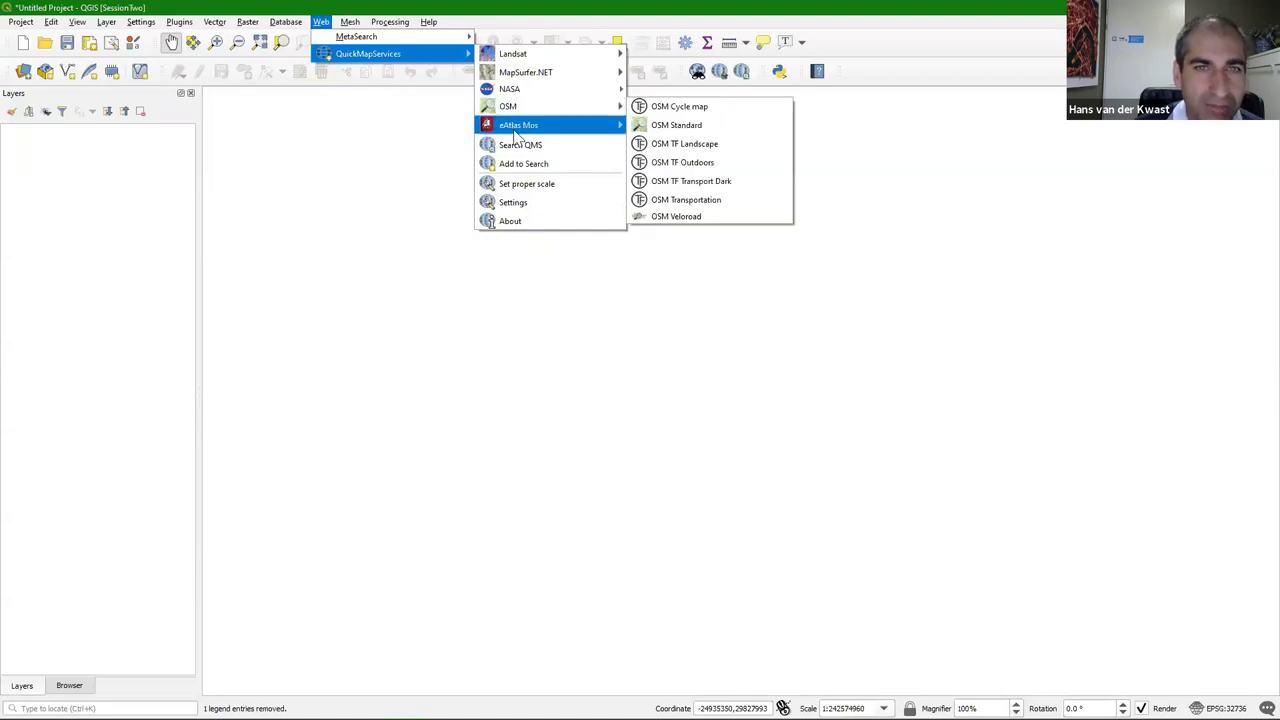
click(530, 204)
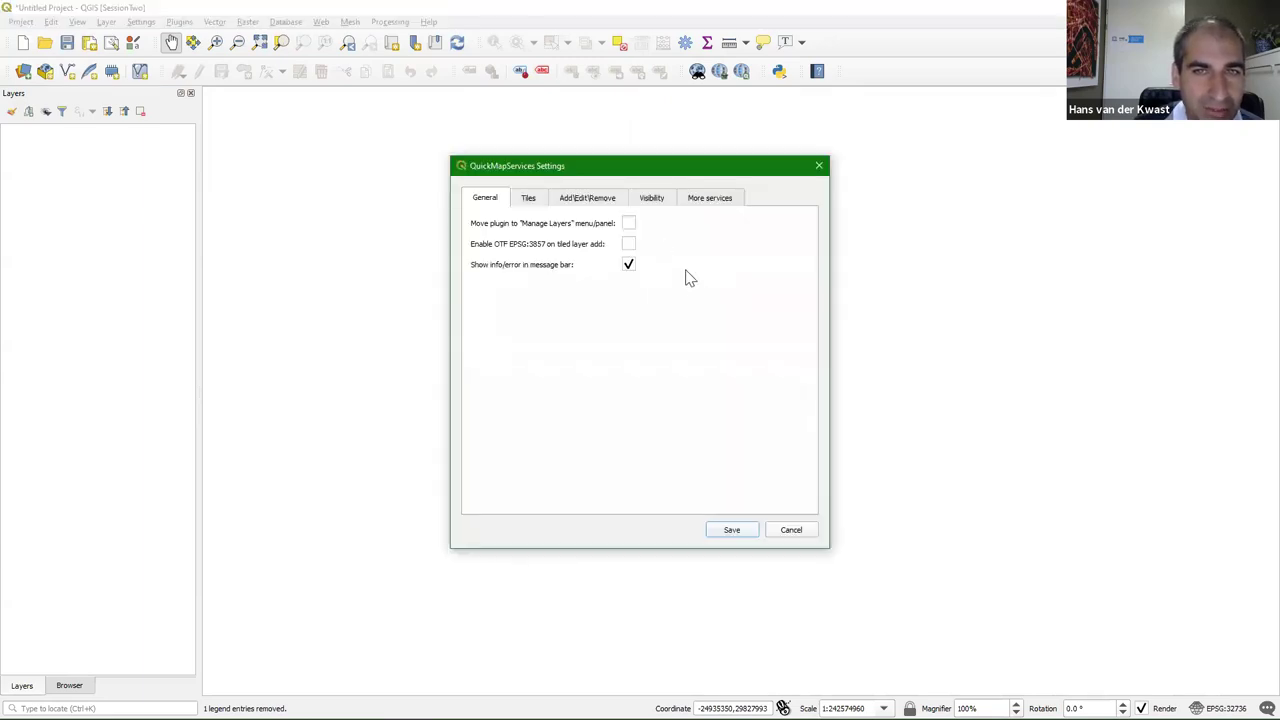
click(714, 200)
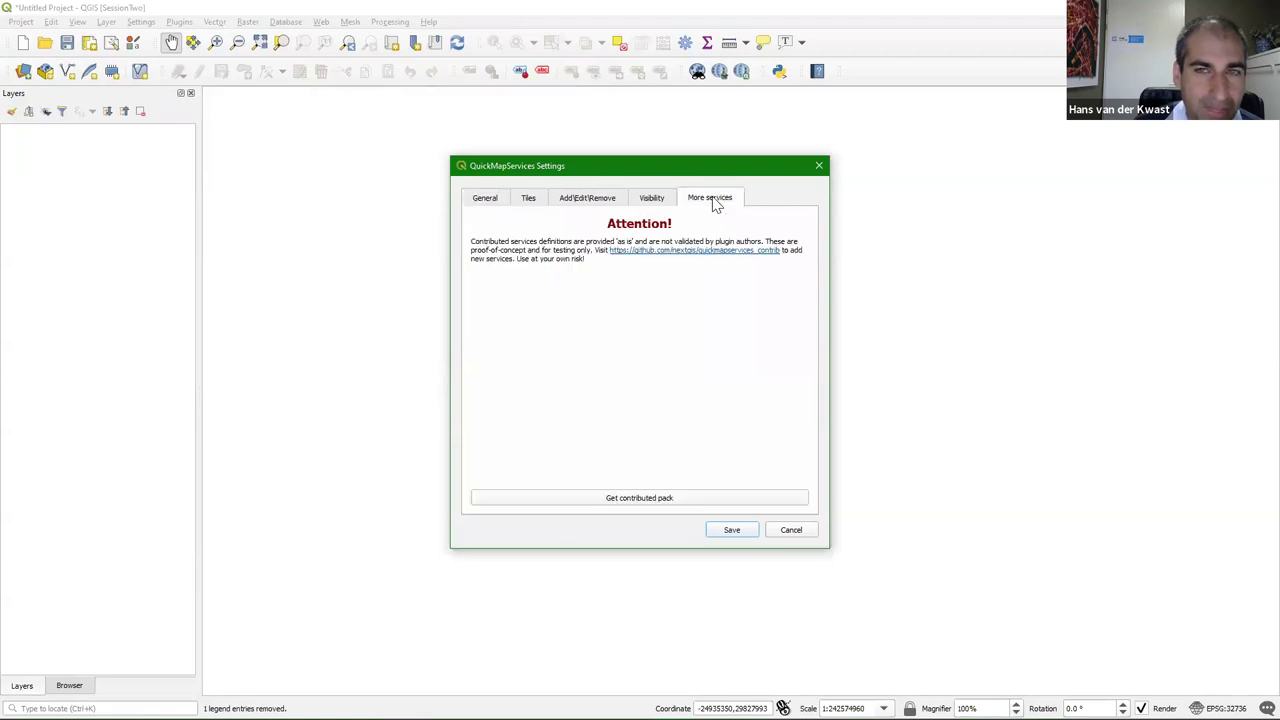
click(624, 503)
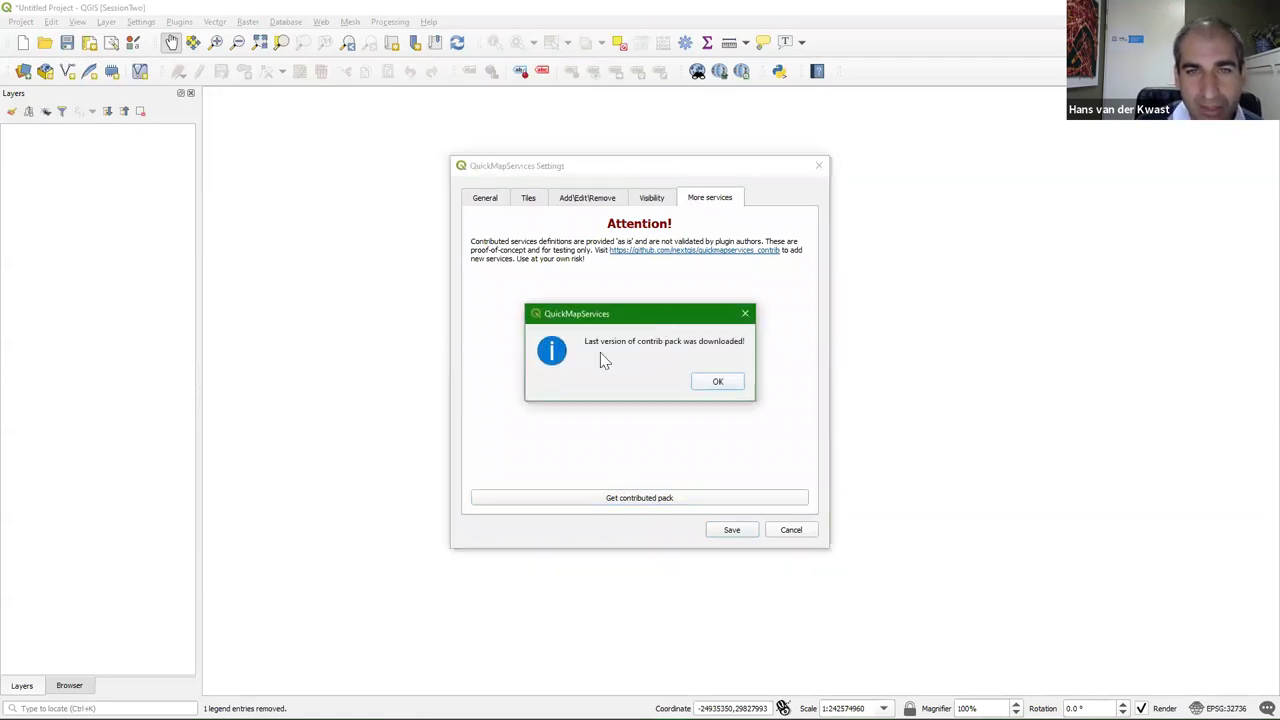
click(718, 385)
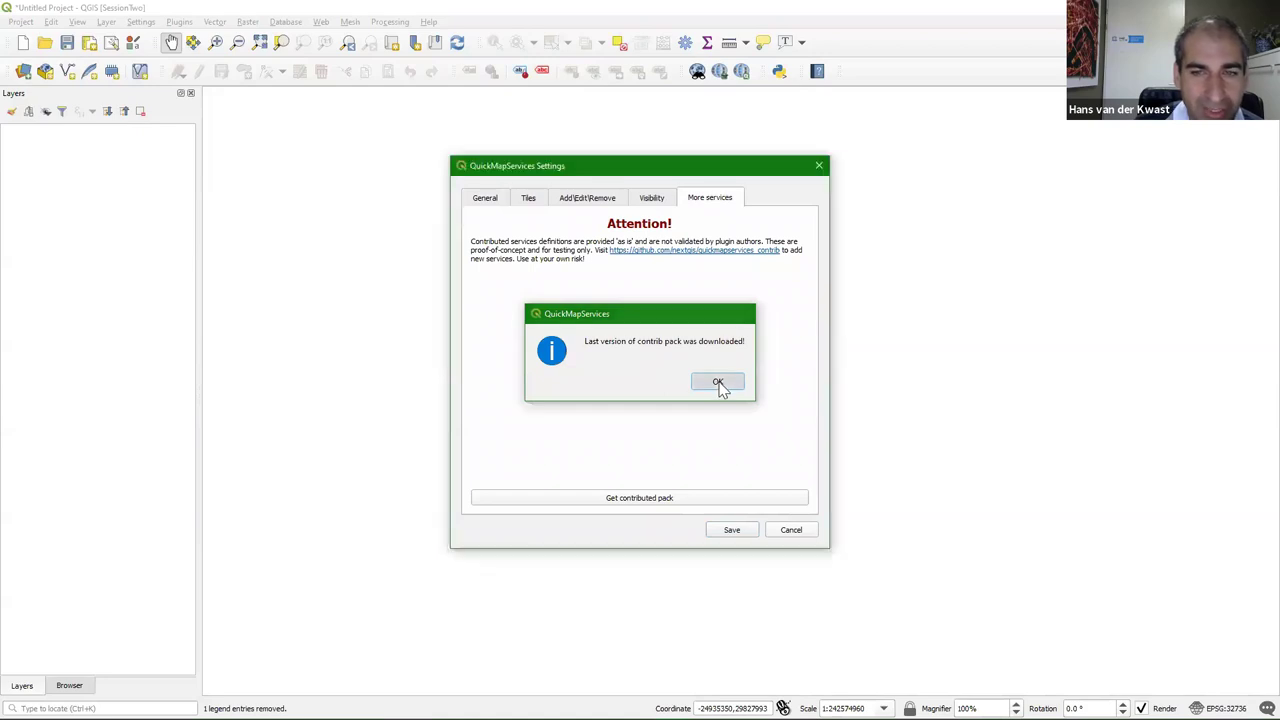
click(729, 530)
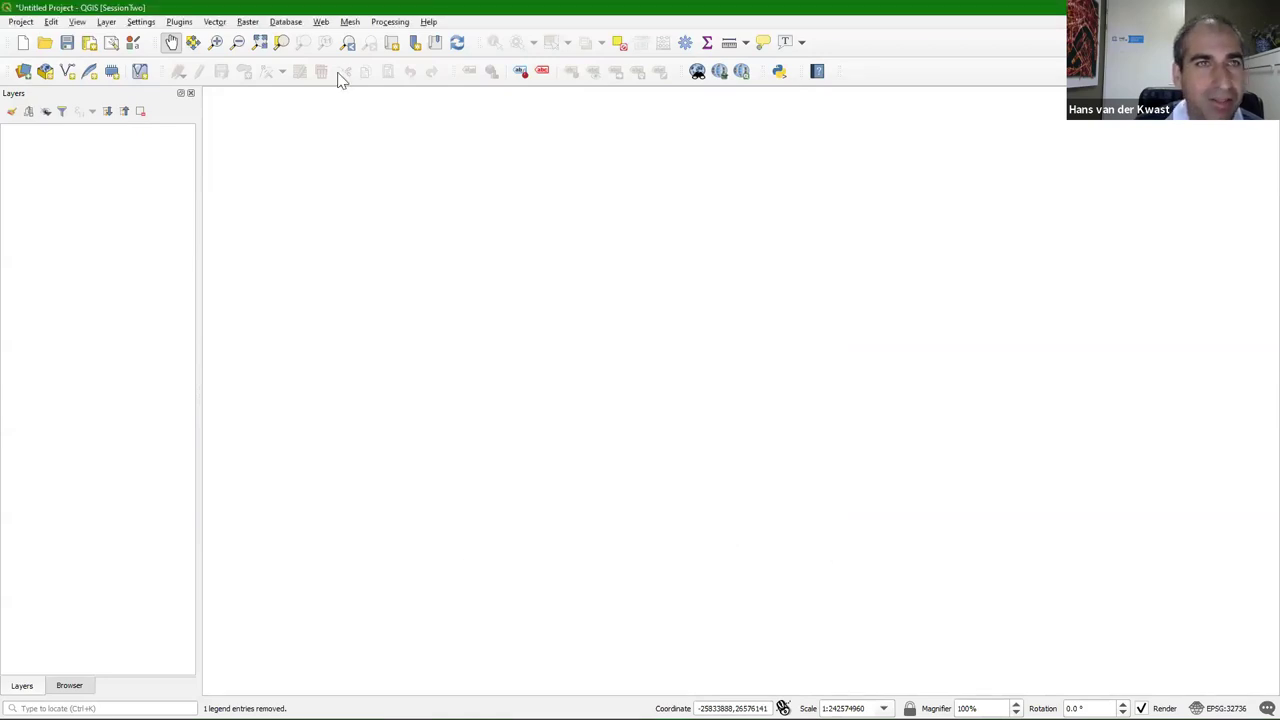
click(320, 22)
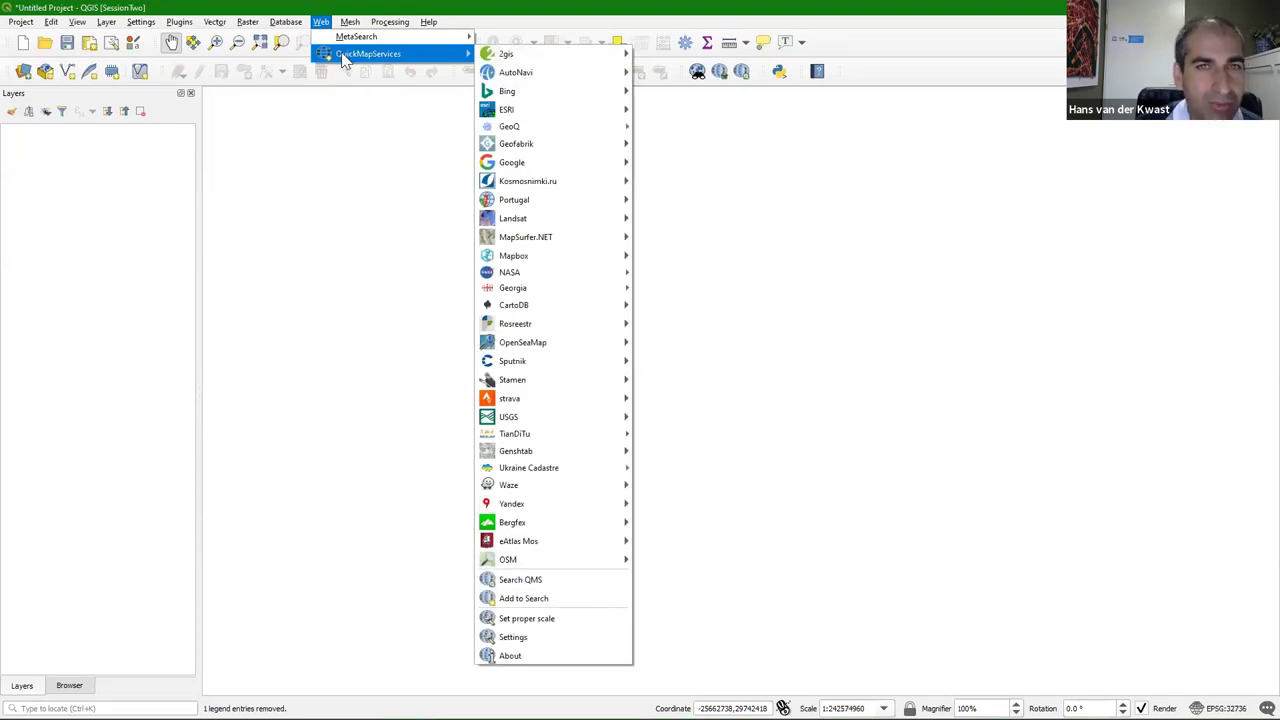
Add the OSM Standard basemap from QuickMapServices' OSM services
mouse_move(555, 166)
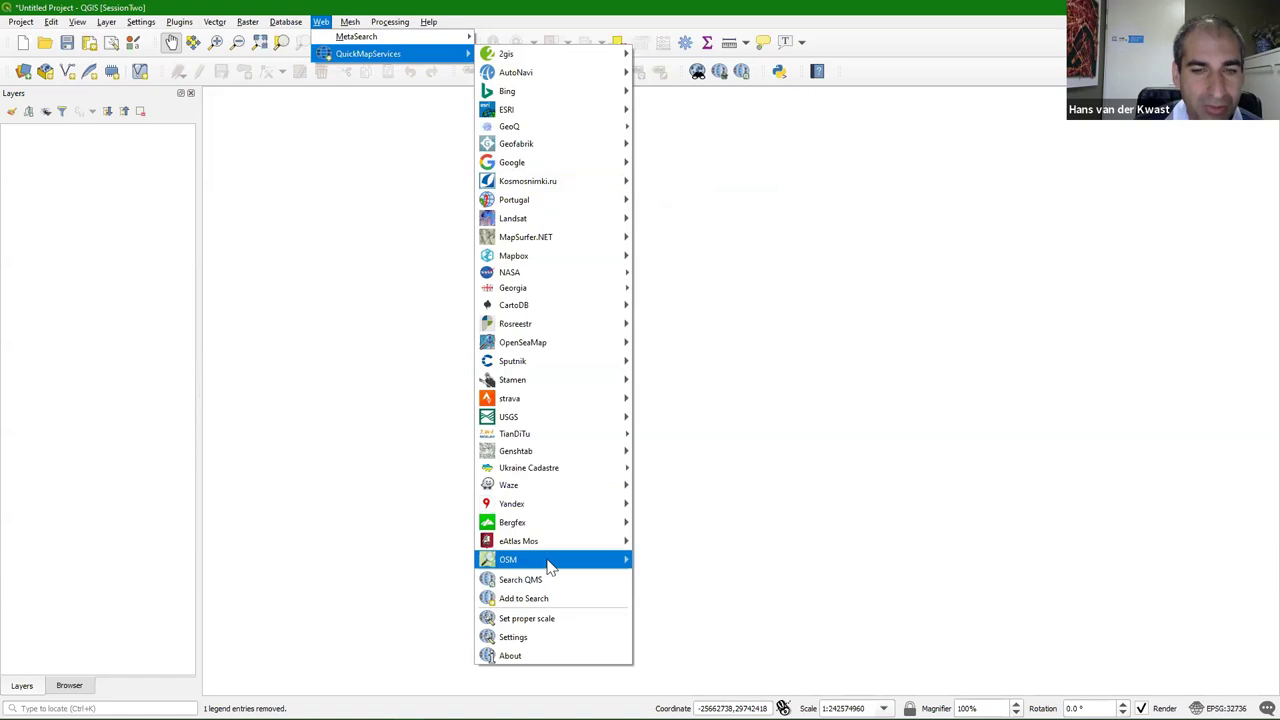
mouse_move(551, 560)
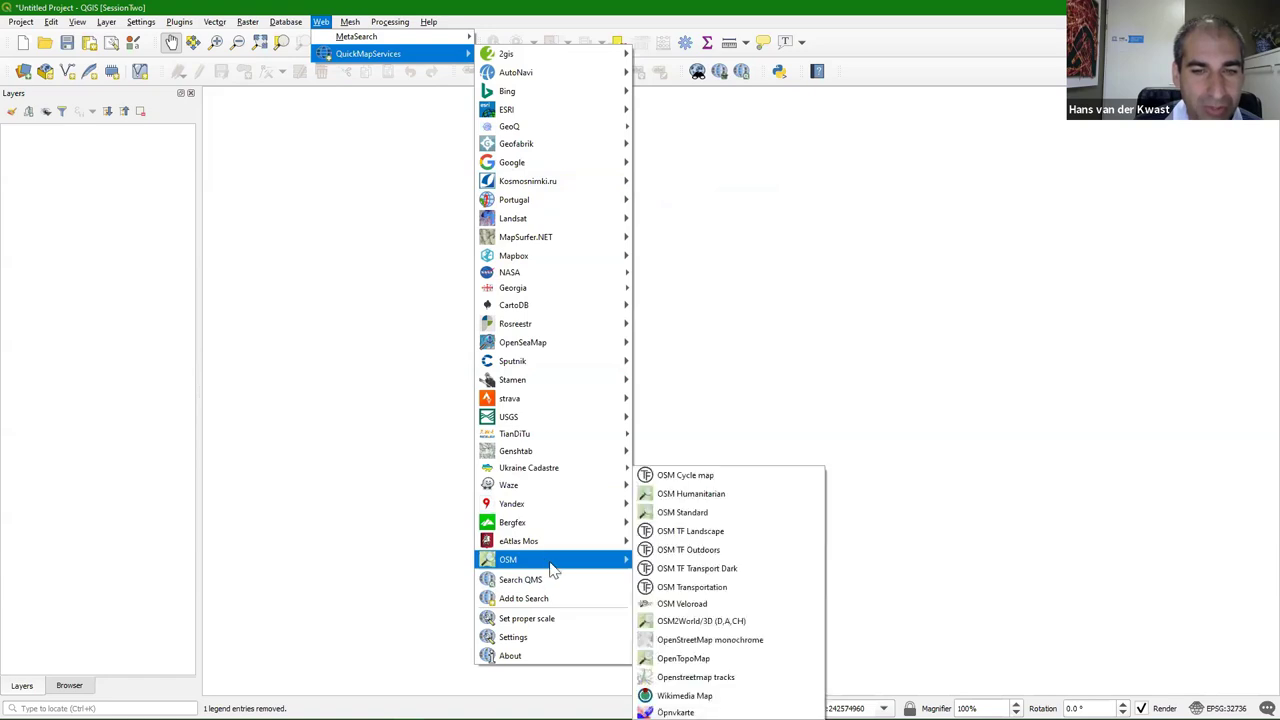
click(692, 516)
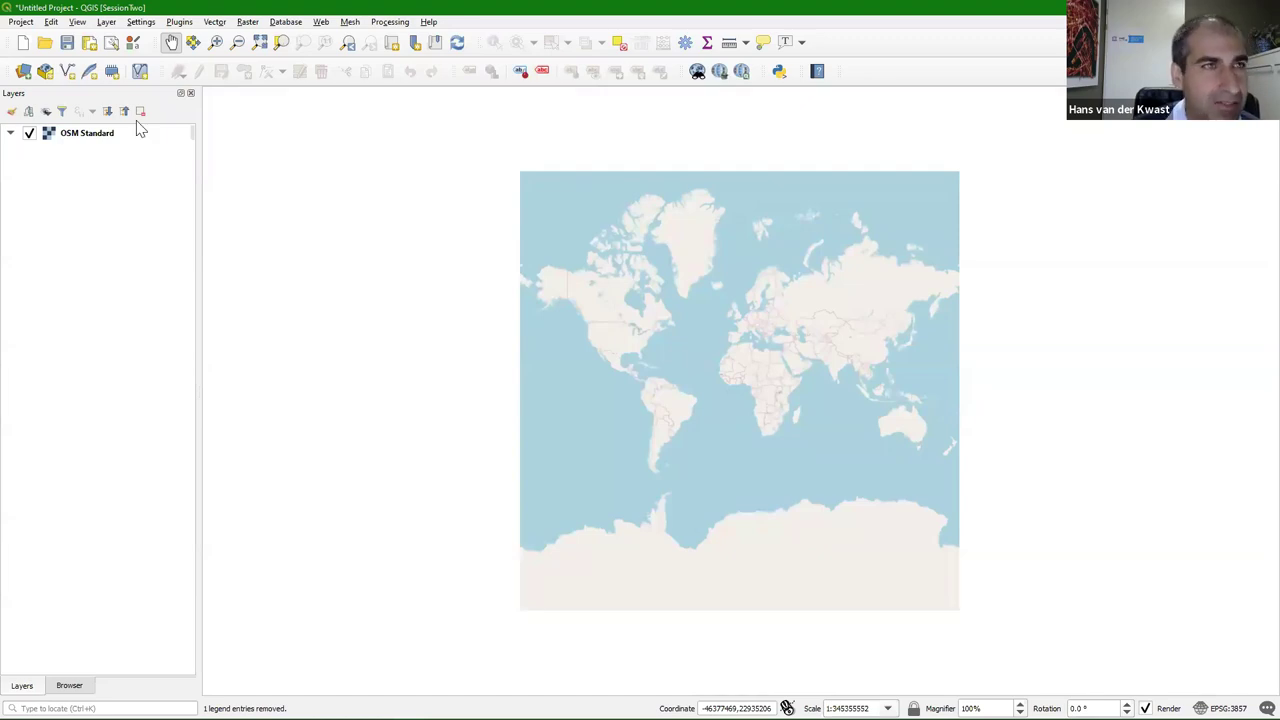
click(179, 24)
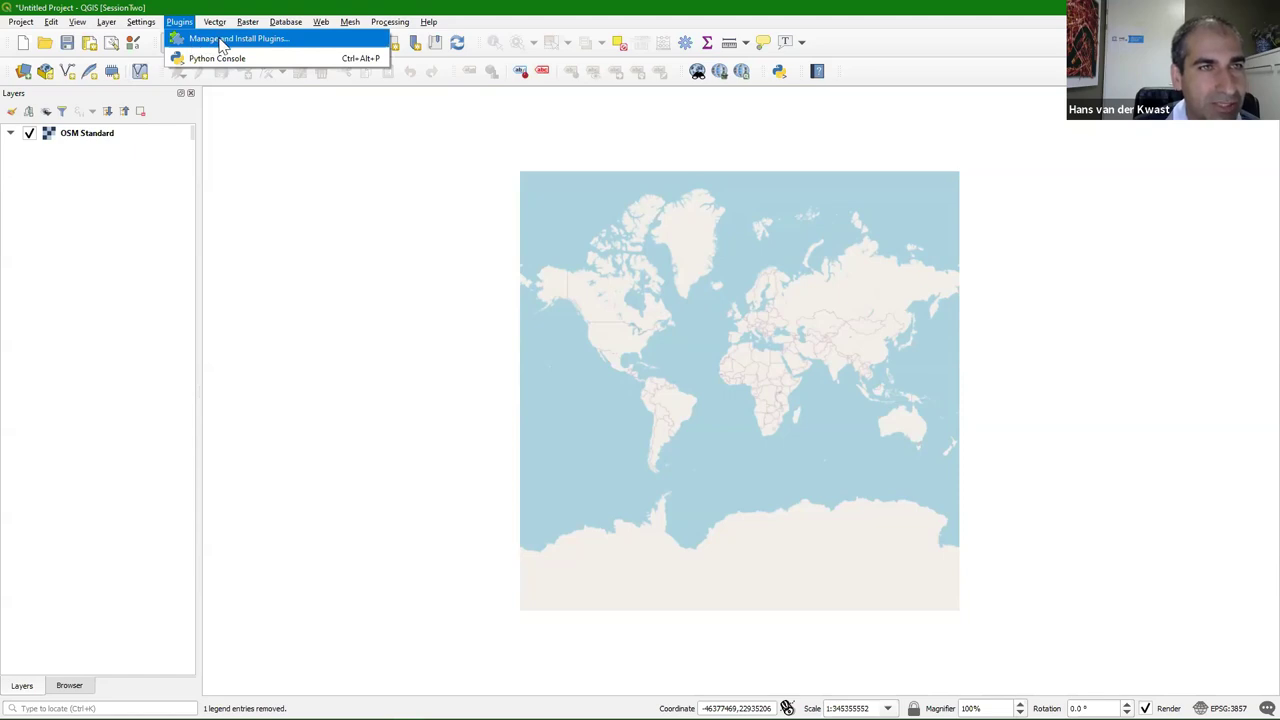
Search the plugin manager for 'GeoCoding' and install the GeoCoding plugin
click(222, 45)
double_click(460, 218)
text(Ge)
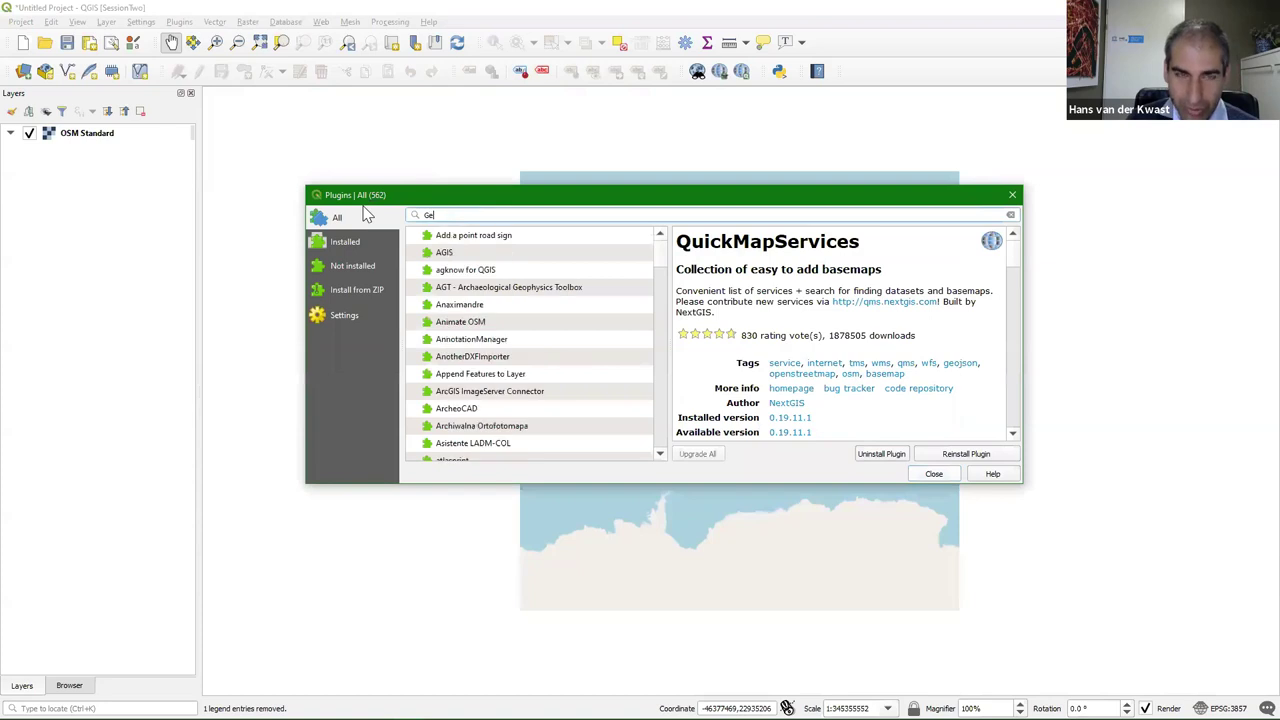
text(oCoding)
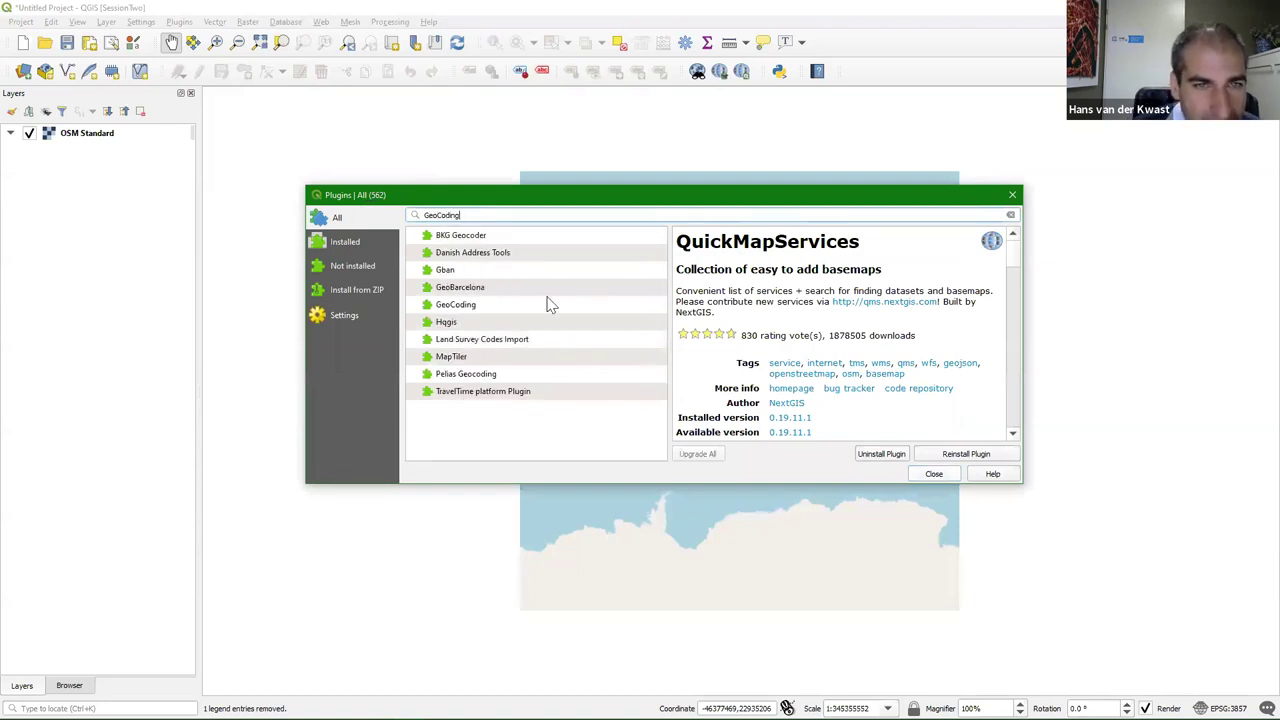
click(461, 306)
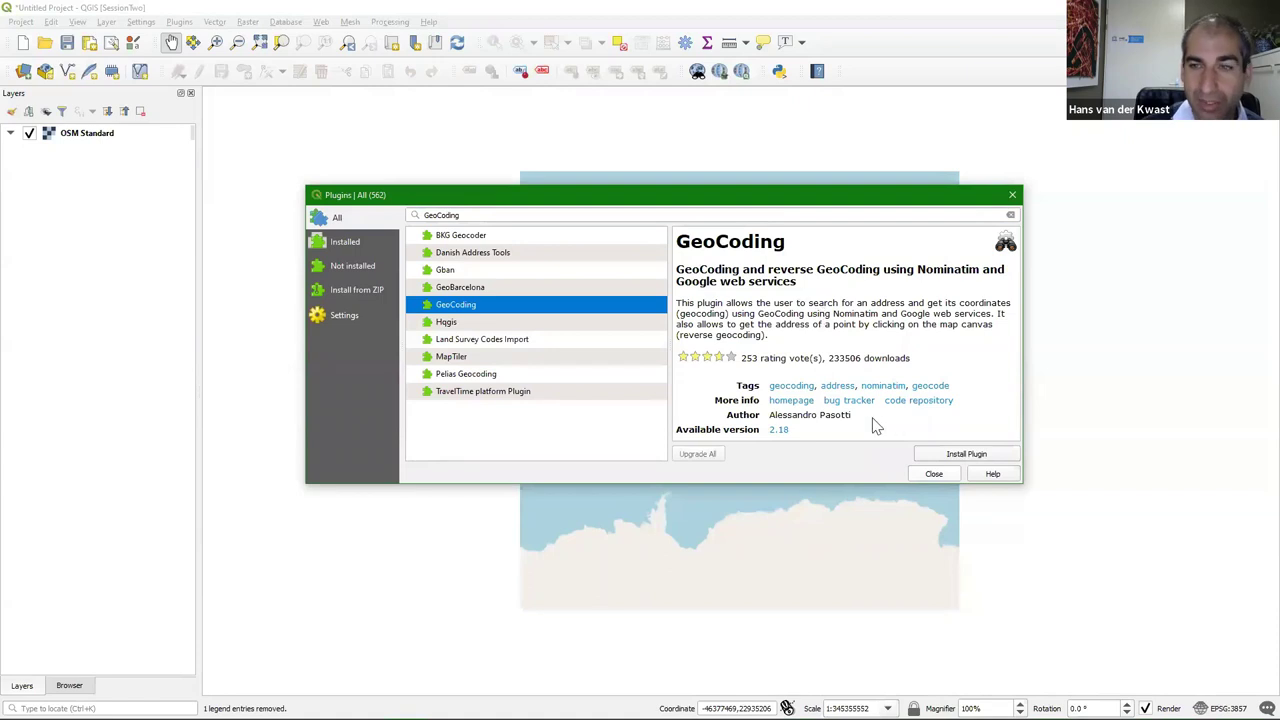
click(935, 454)
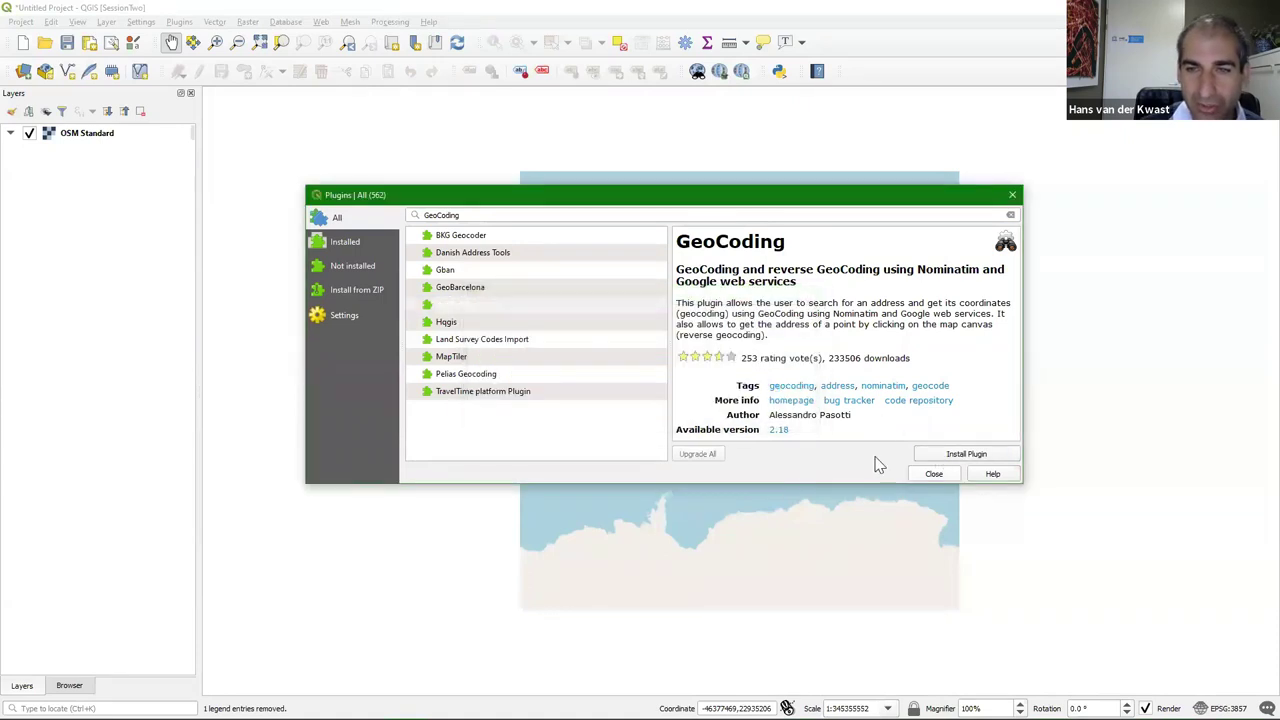
click(933, 474)
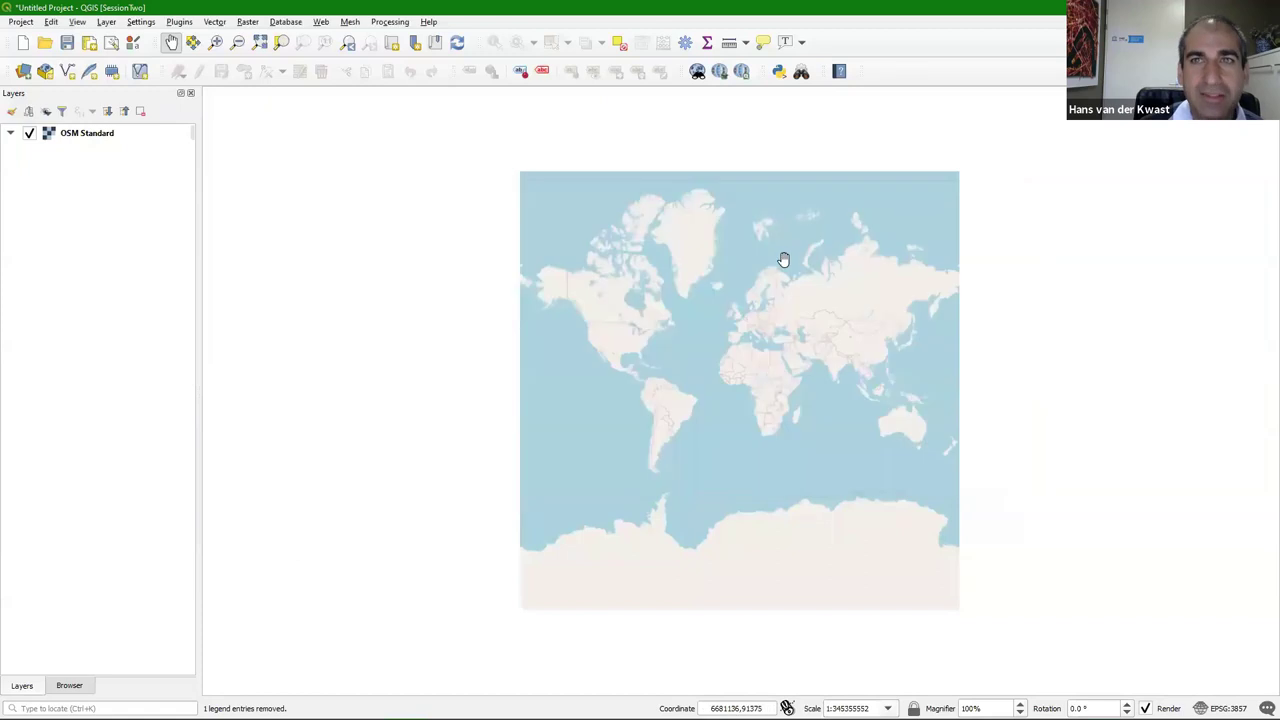
Geocode 'Bangula' and mark the Bangula, Nsanje, Southern Region, Malawi result on the map
click(801, 73)
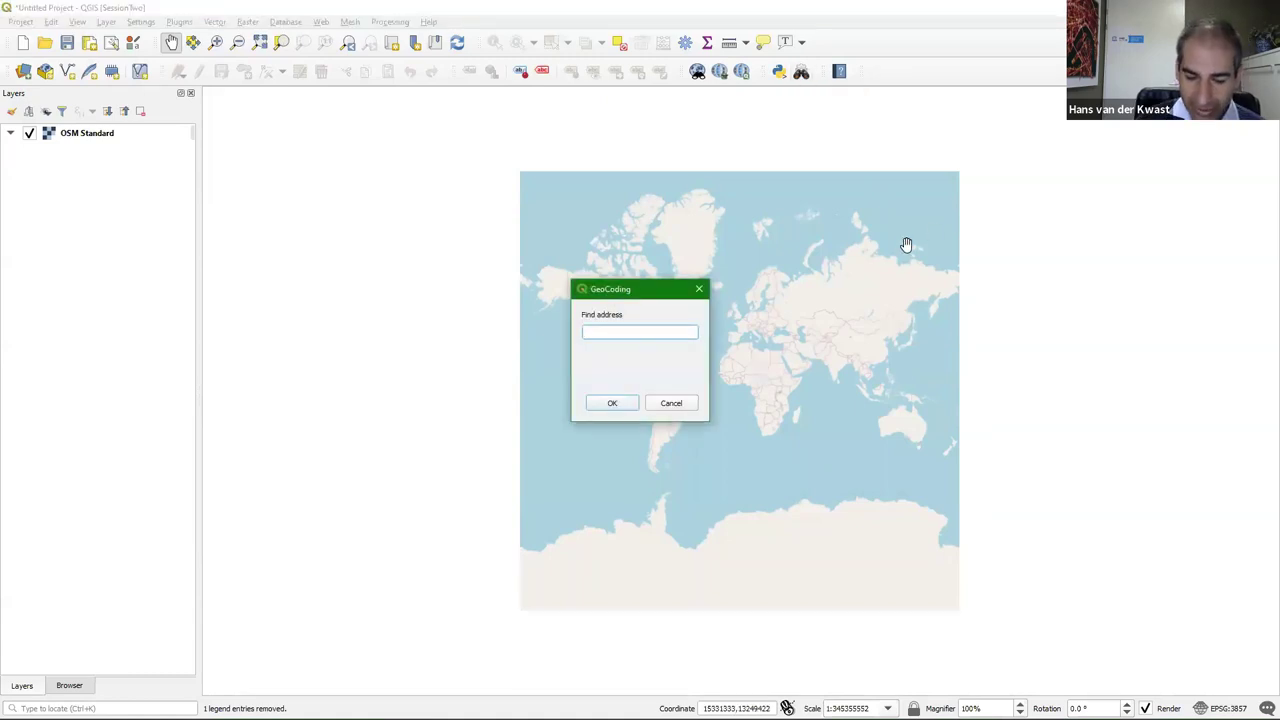
text(Bangula)
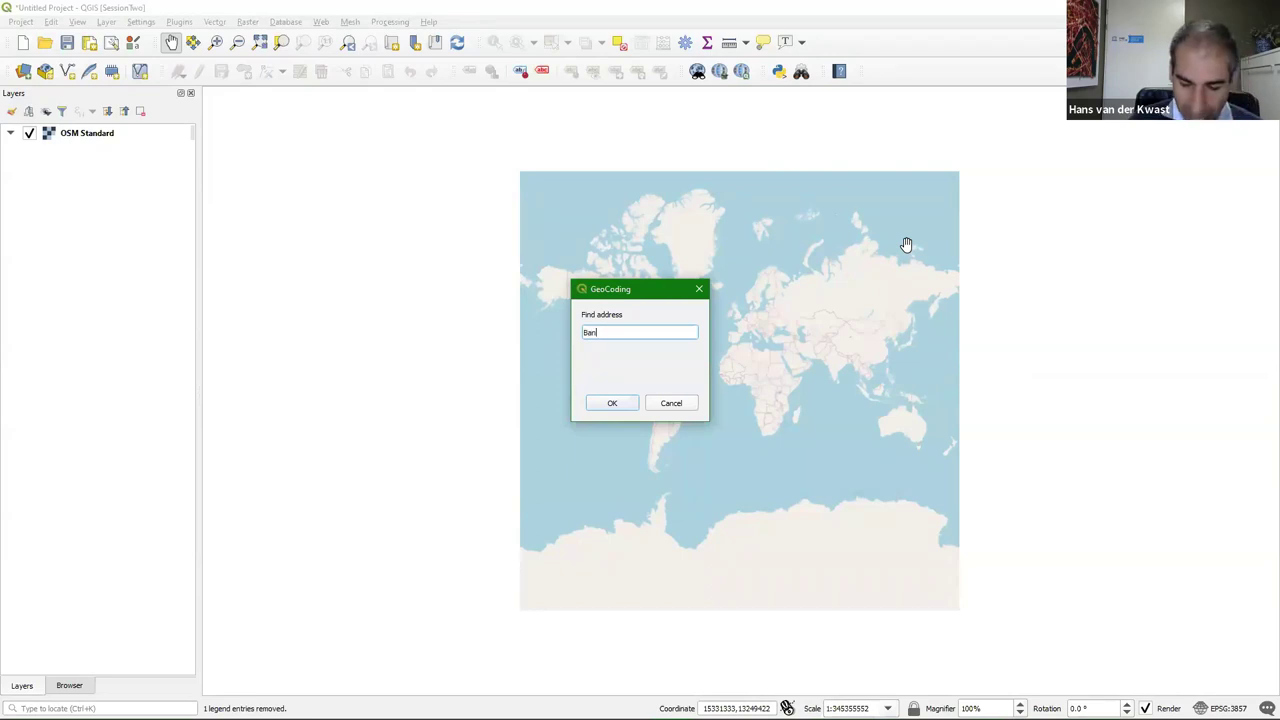
click(625, 403)
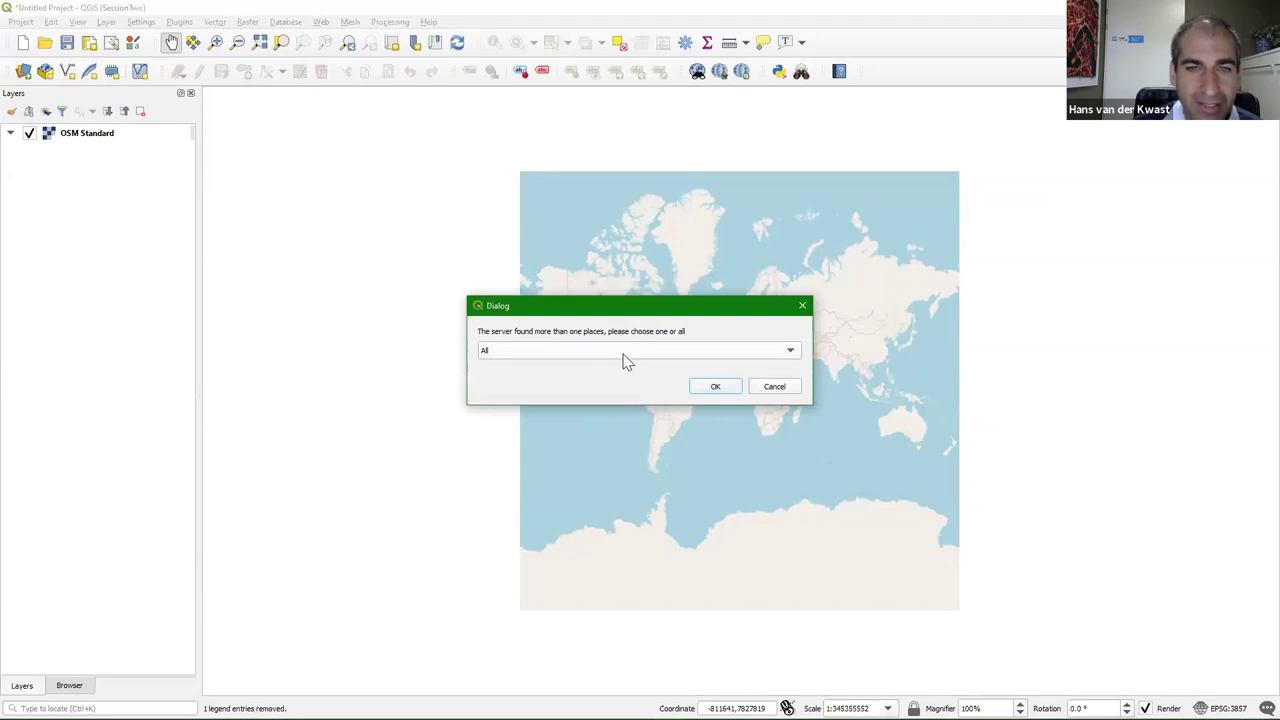
click(625, 352)
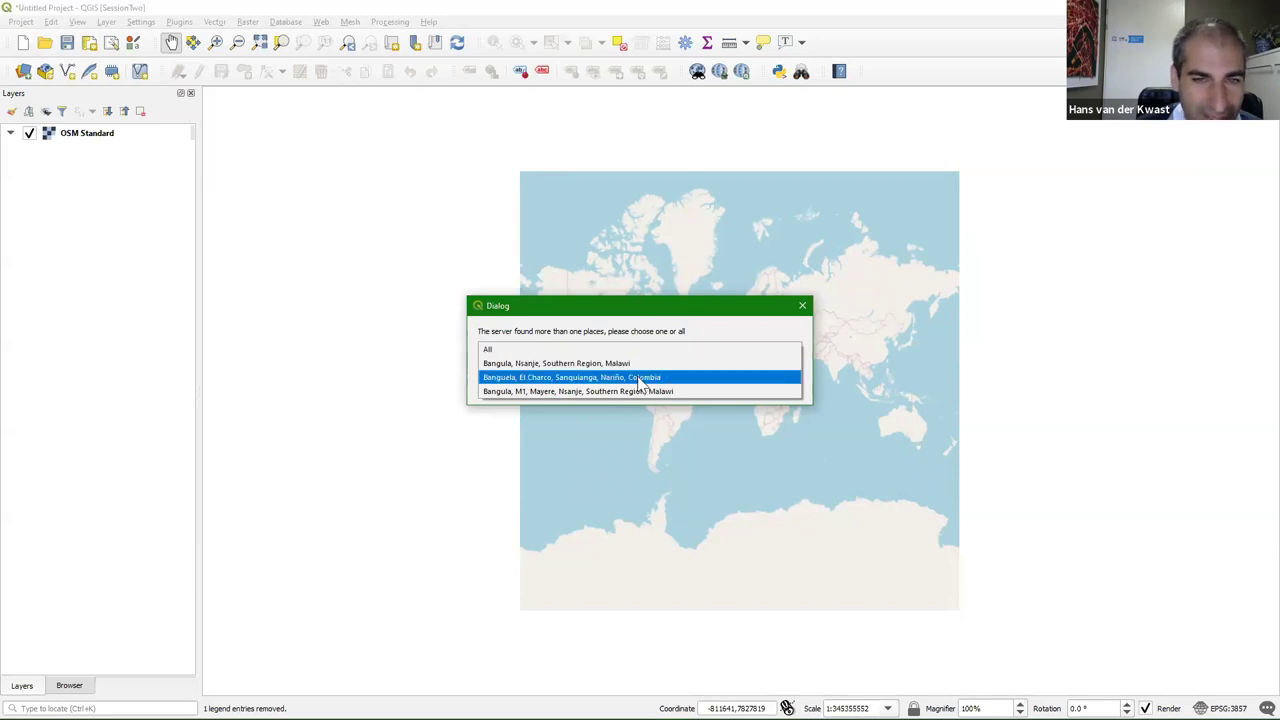
click(525, 365)
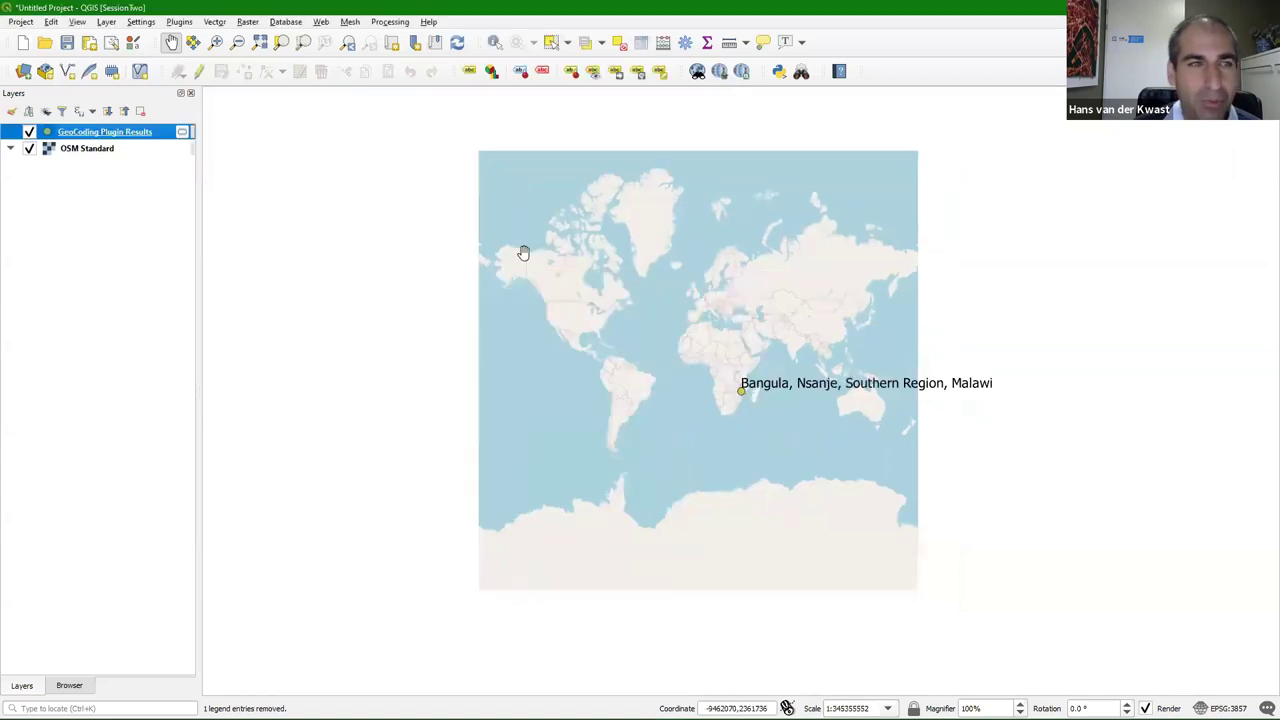
click(215, 42)
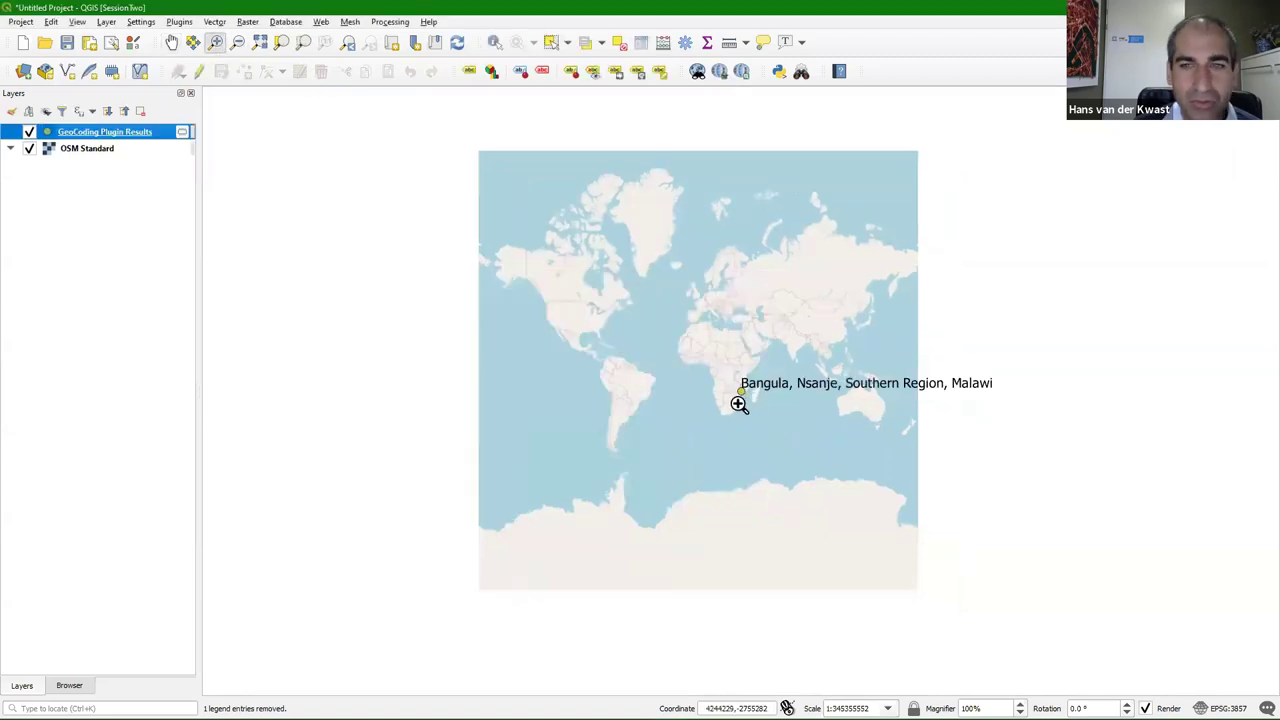
Zoom into southern Malawi around the geocoded Bangula point
drag(723, 377, 764, 410)
drag(640, 337, 742, 410)
drag(689, 332, 754, 409)
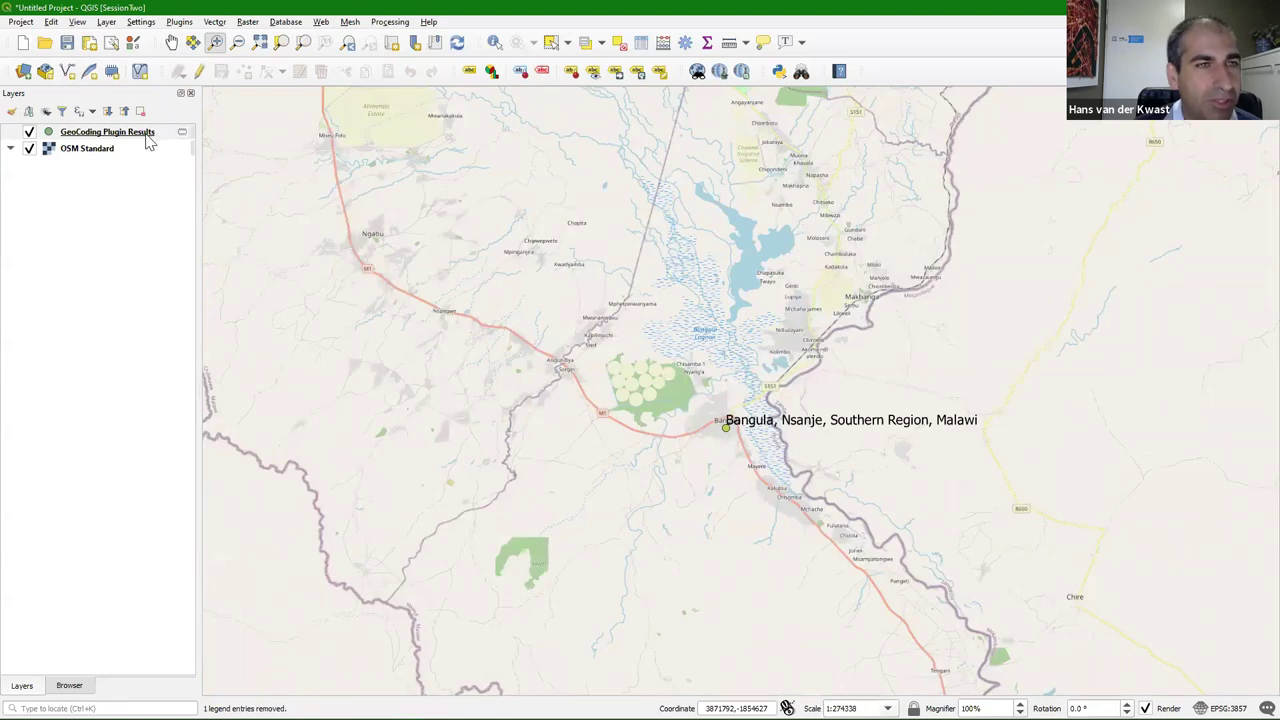
click(150, 138)
right_click(150, 138)
mouse_move(238, 413)
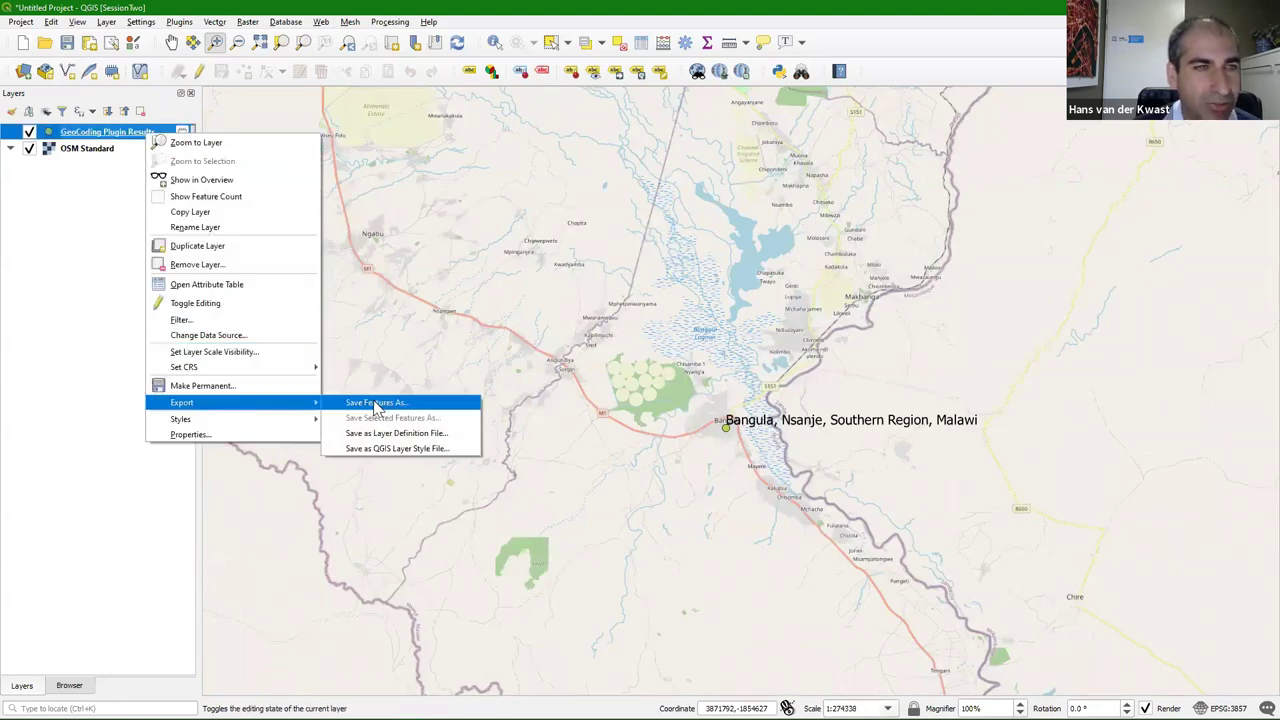
click(75, 192)
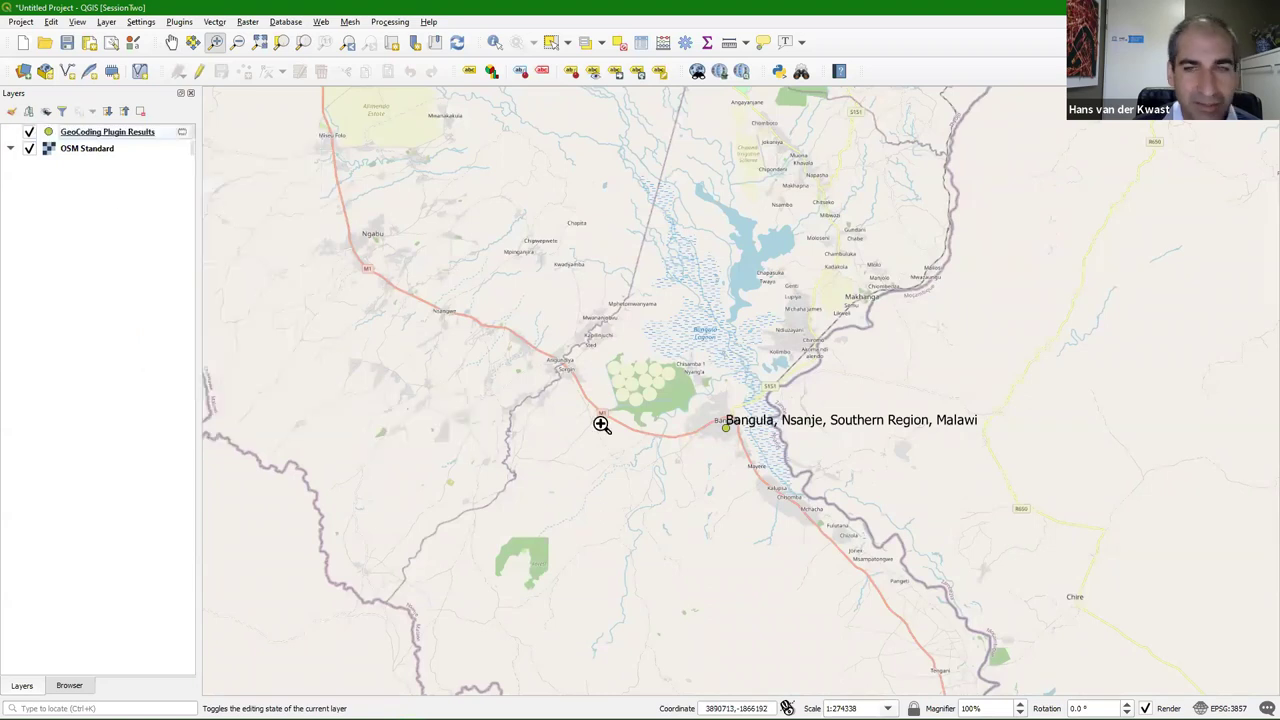
Zoom closer onto Bangula's circular irrigated fields, framing them at 1:50334
scroll(720, 408, up, 1)
drag(449, 224, 922, 516)
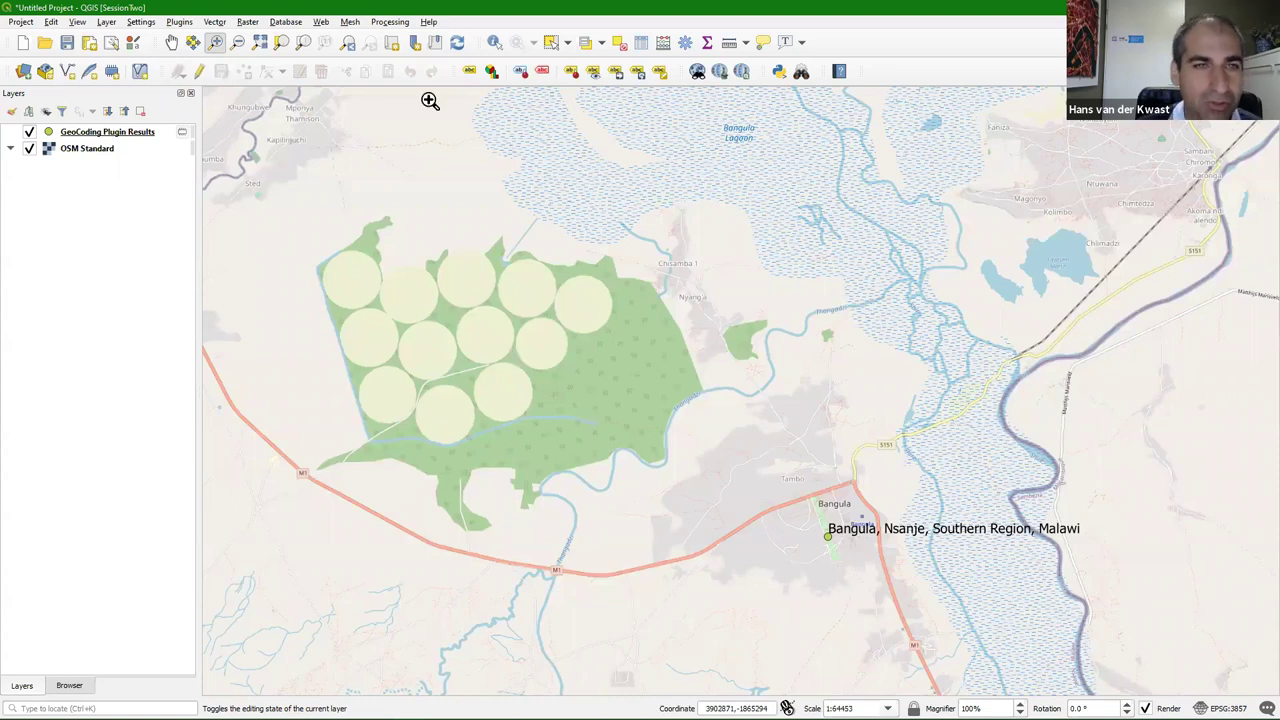
drag(238, 120, 903, 594)
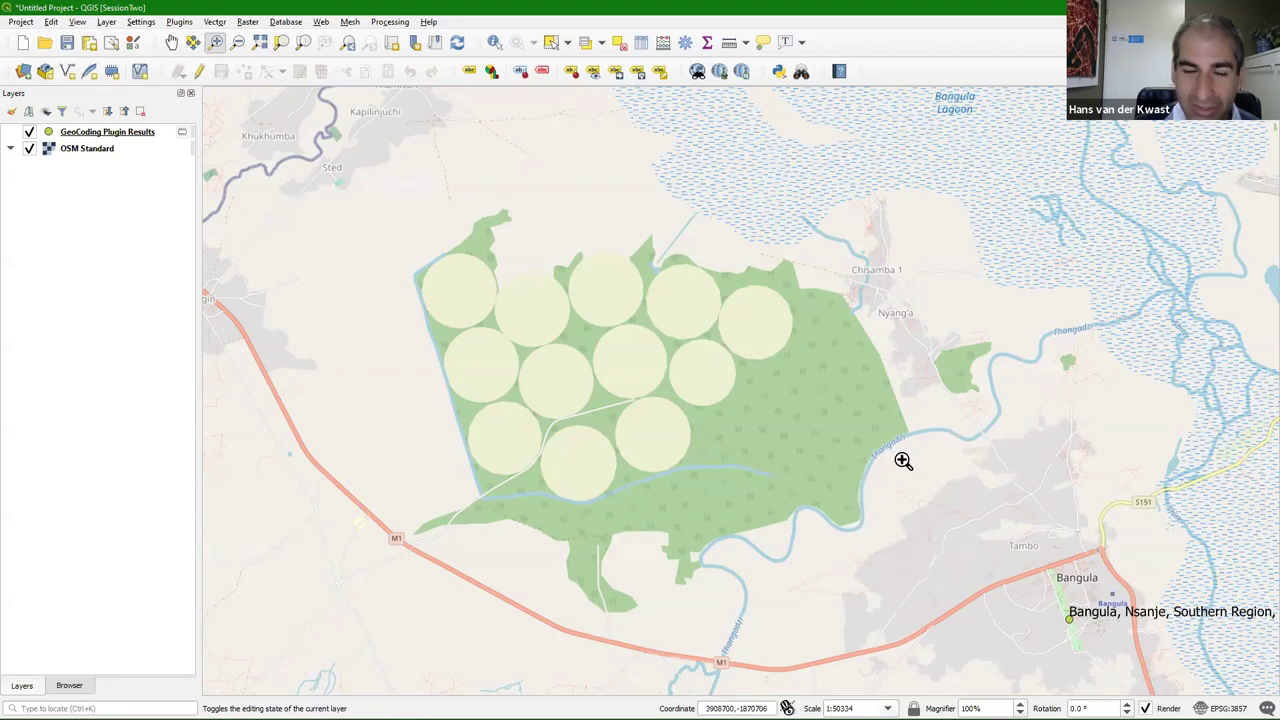
right_click(110, 133)
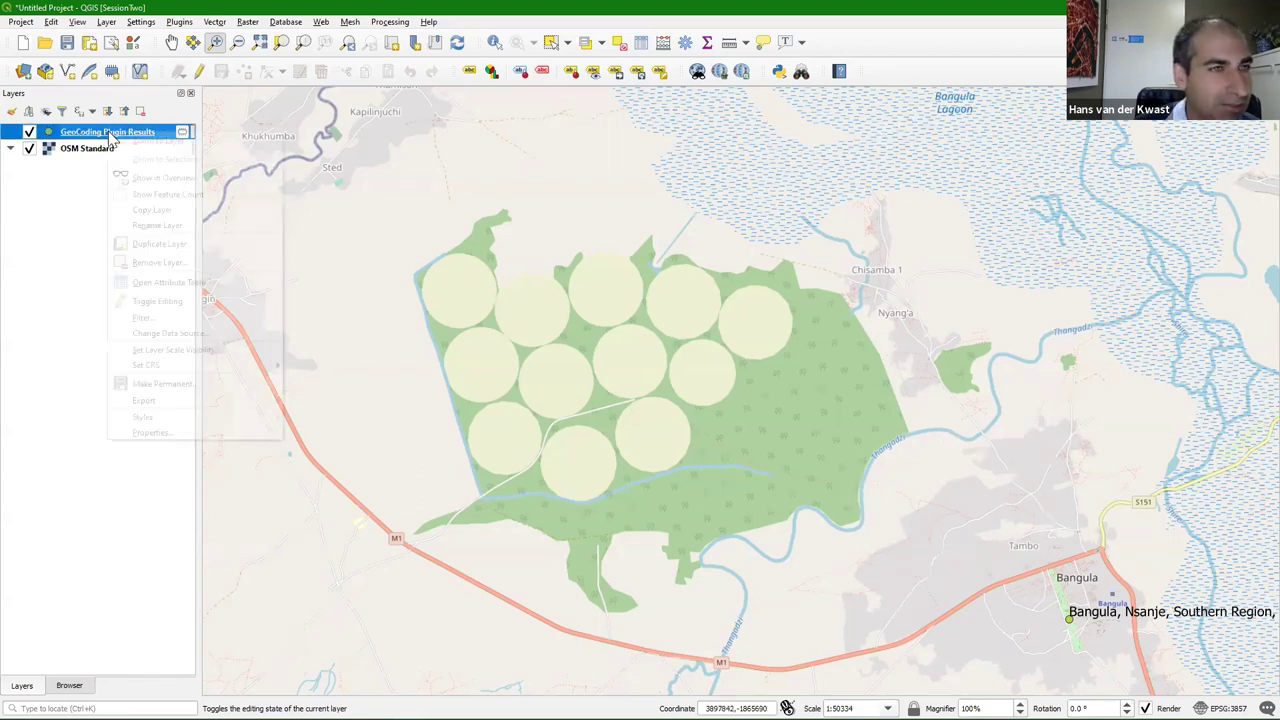
Delete the GeoCoding Plugin Results layer and change the project CRS from EPSG:3857 to WGS 84 / UTM zone 36S
click(152, 264)
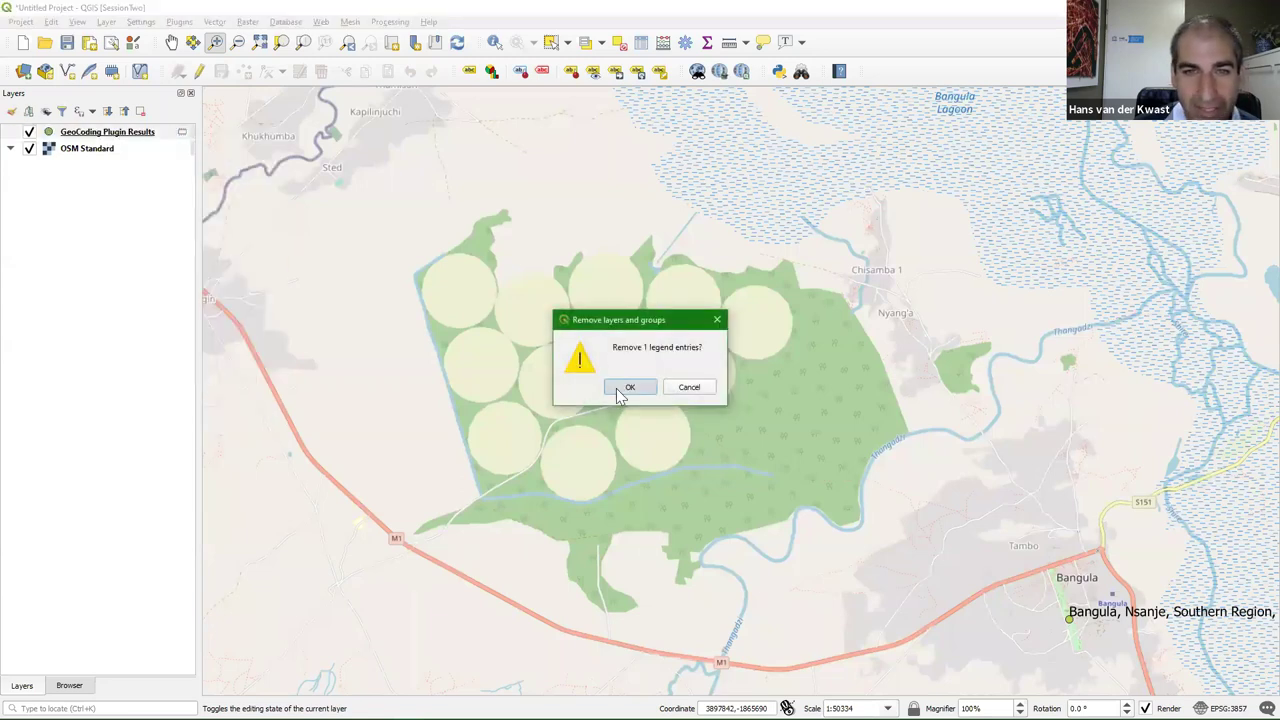
click(628, 389)
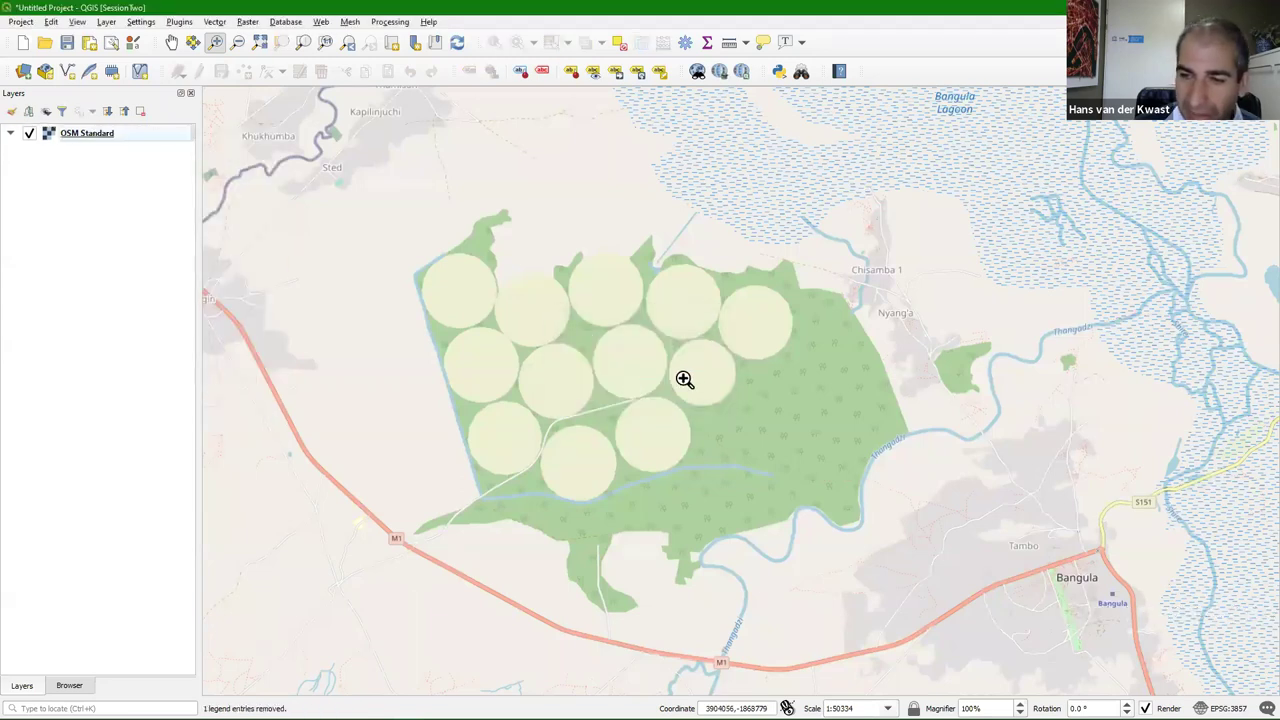
click(1225, 708)
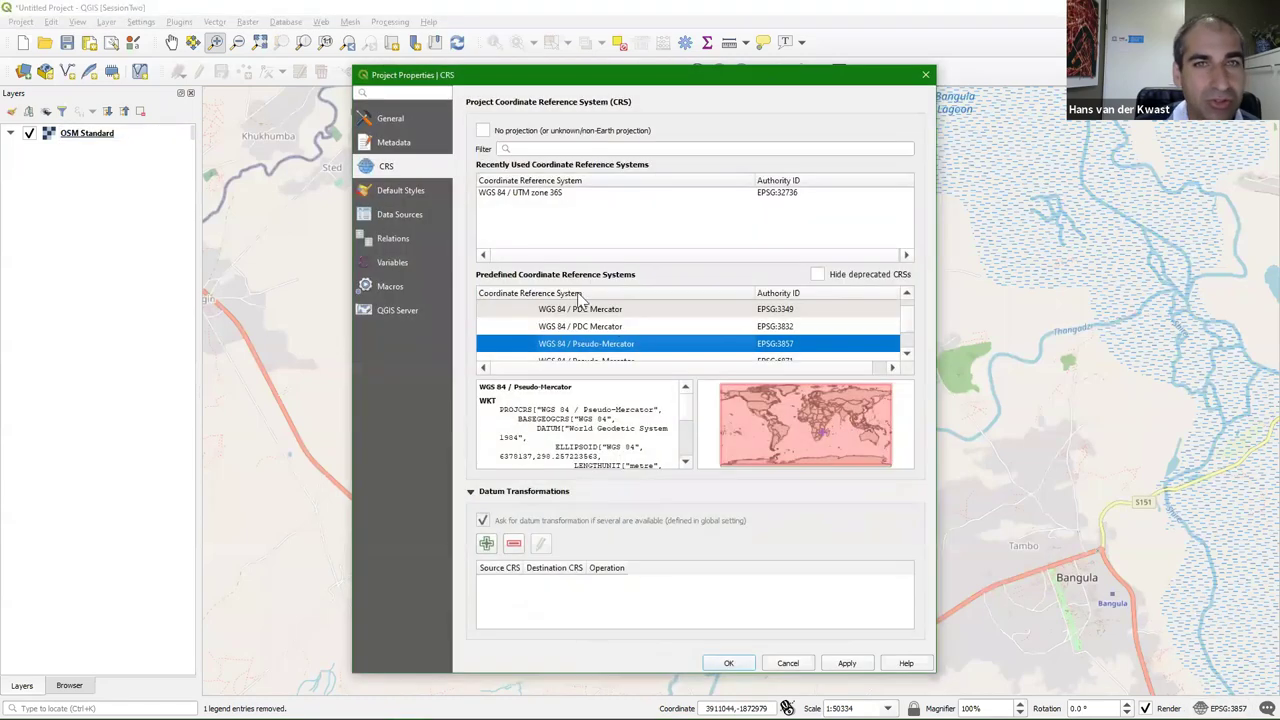
click(530, 192)
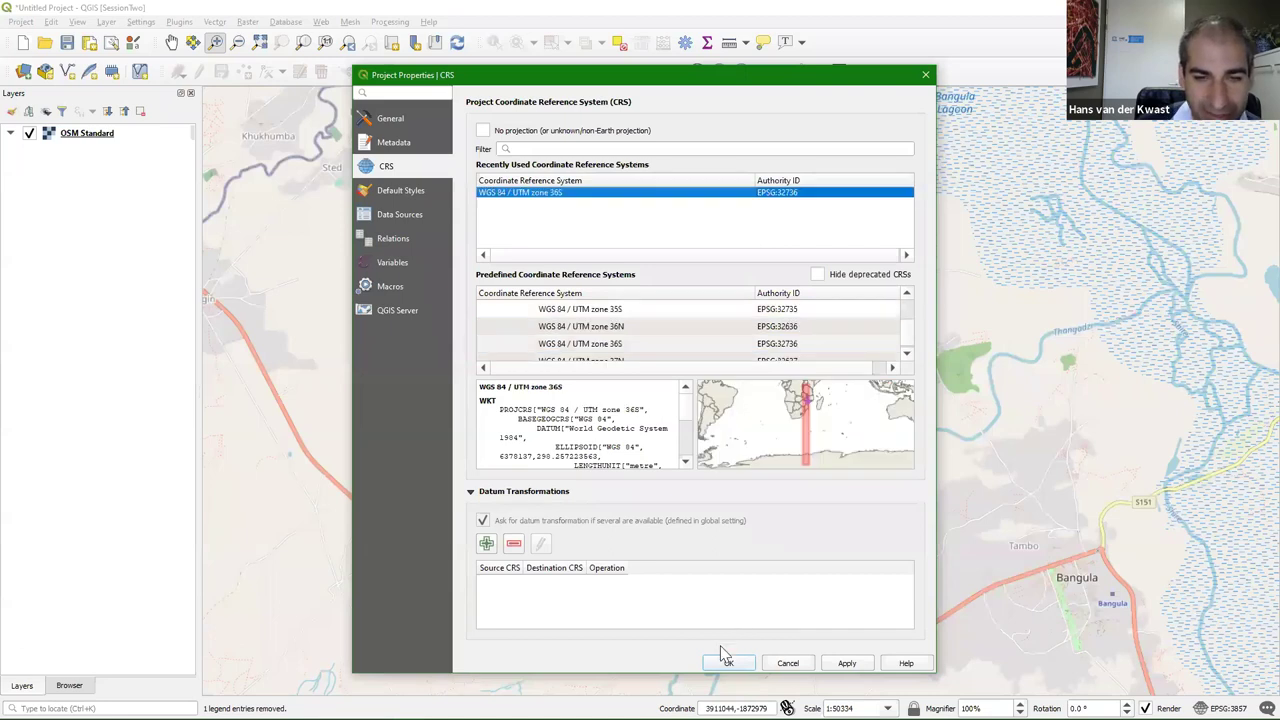
click(728, 663)
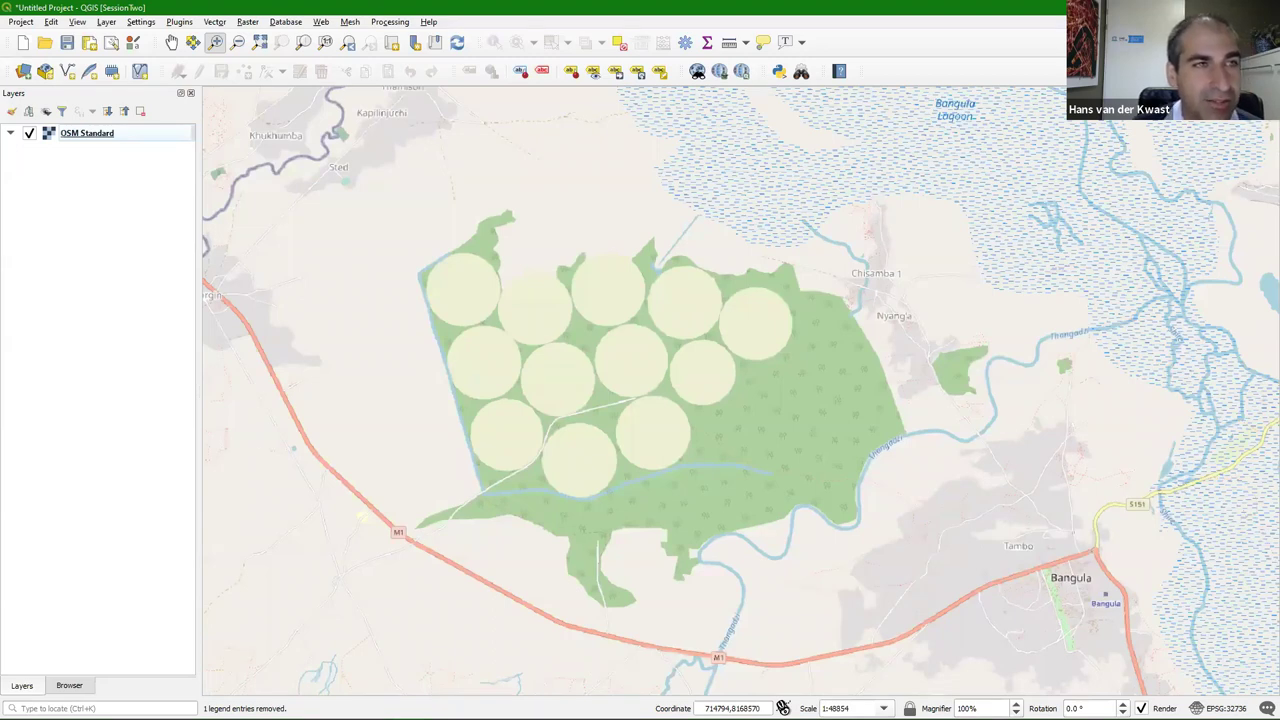
Browse the Layer menu's create-layer options, then close the menu
click(106, 22)
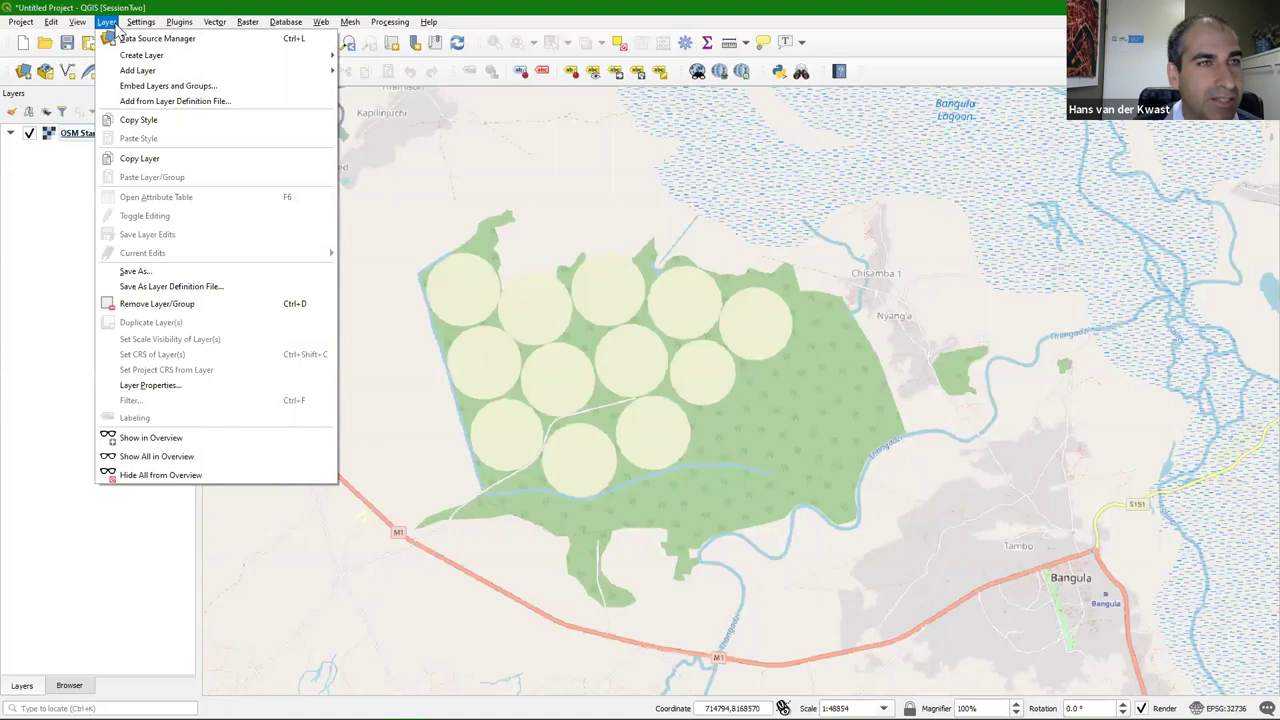
mouse_move(150, 56)
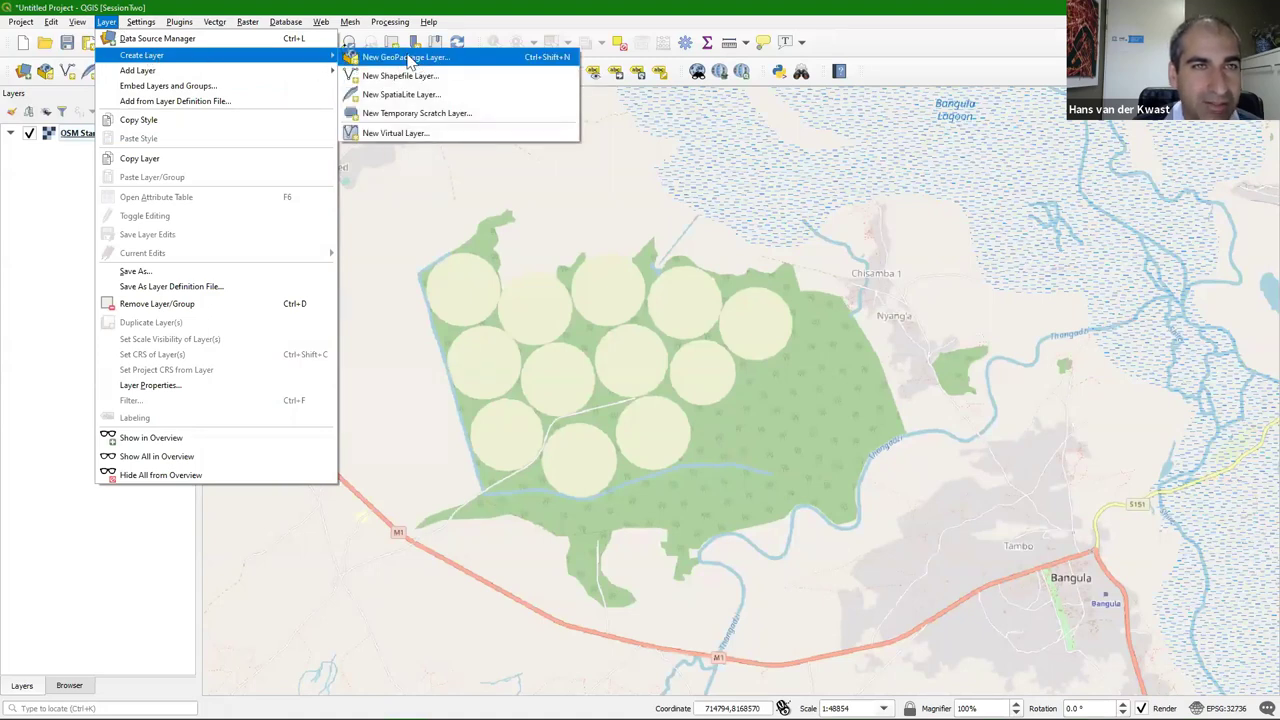
mouse_move(280, 22)
click(202, 14)
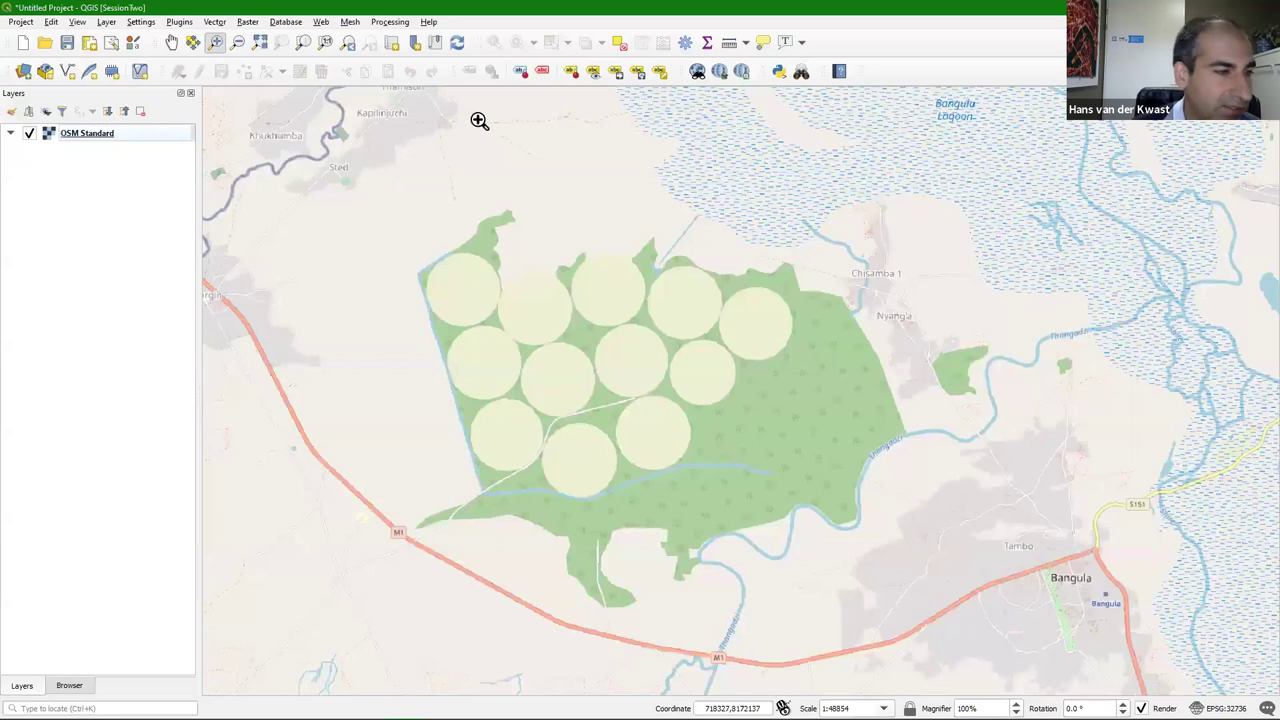
Open the Processing Toolbox, filter it by 'extent' and select Create layer from extent
click(387, 24)
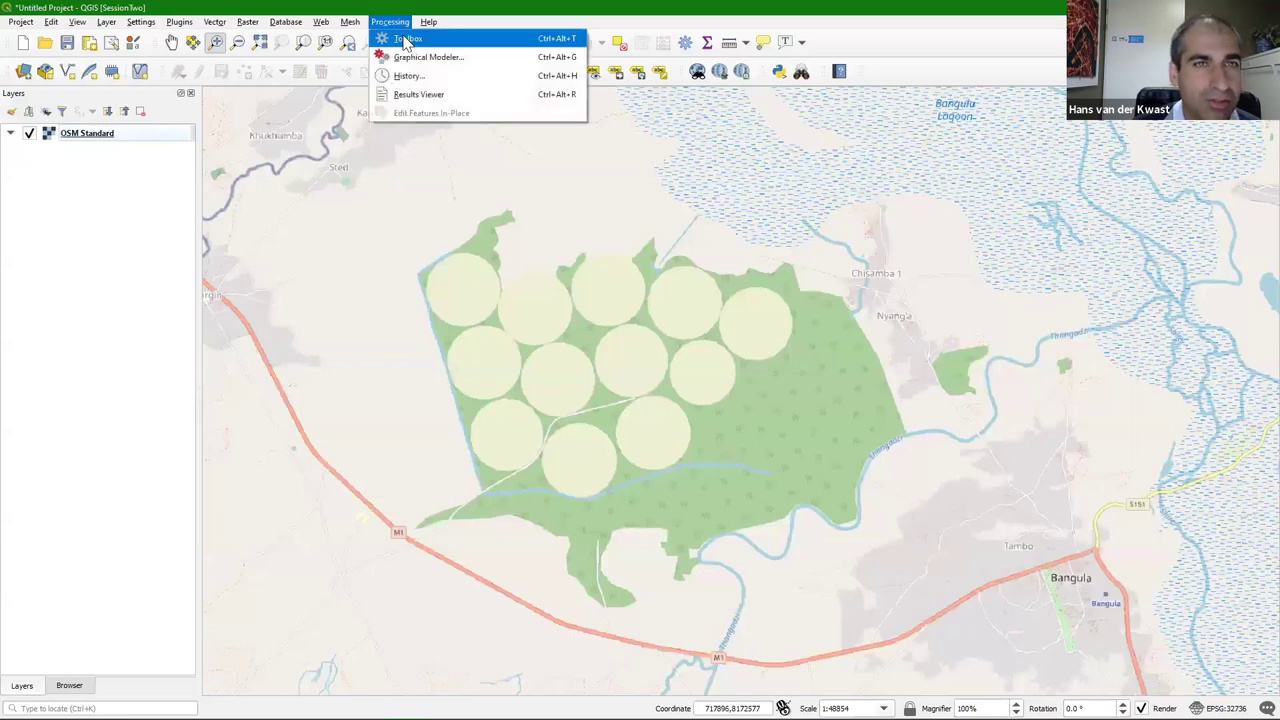
click(407, 40)
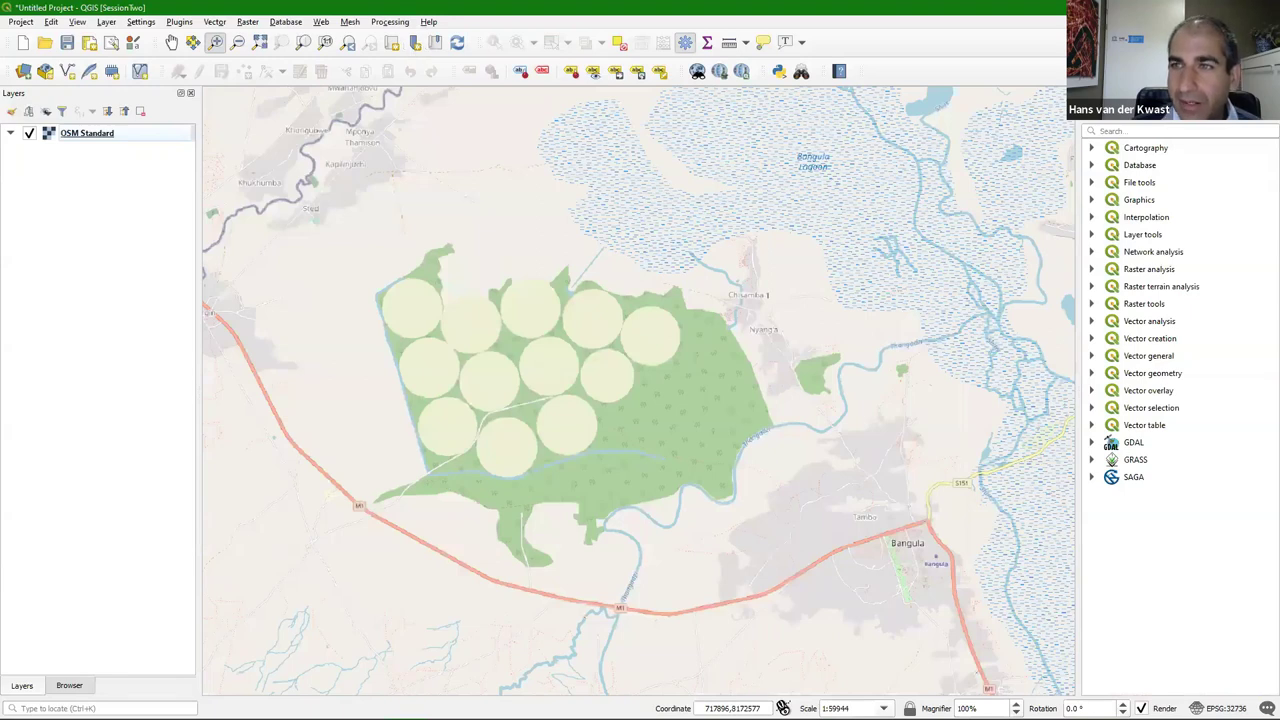
click(1103, 131)
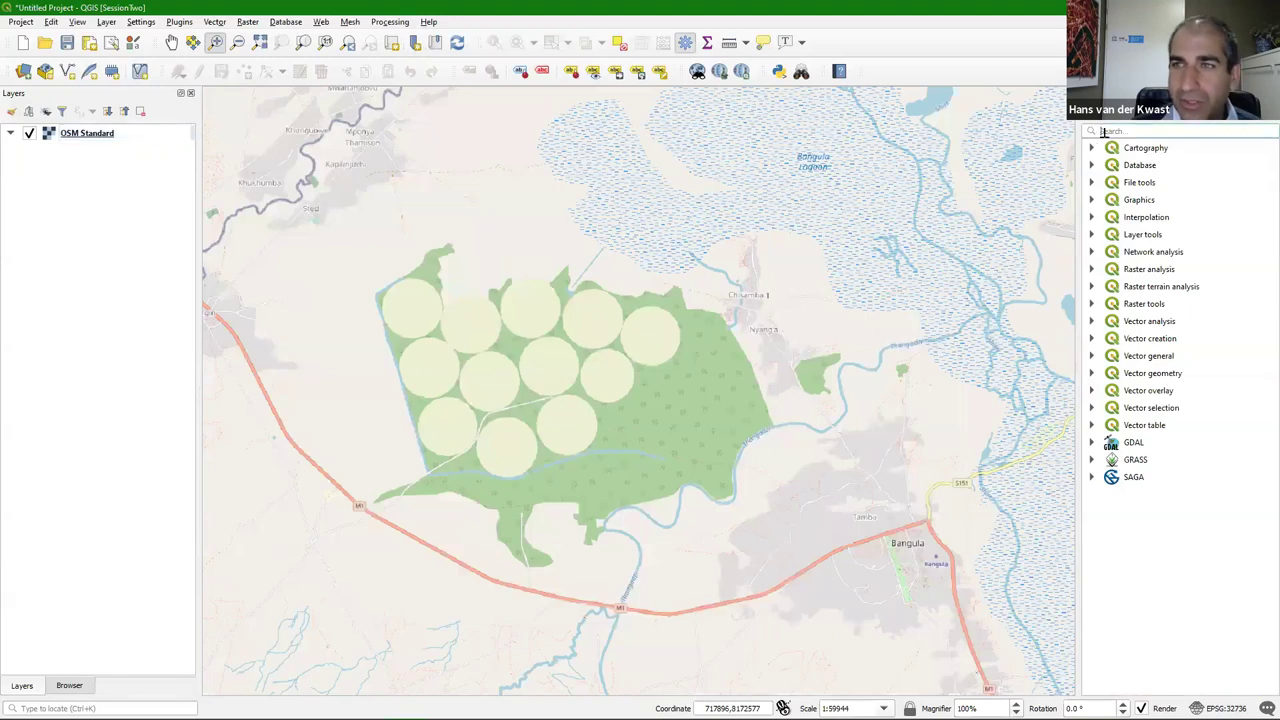
text(e)
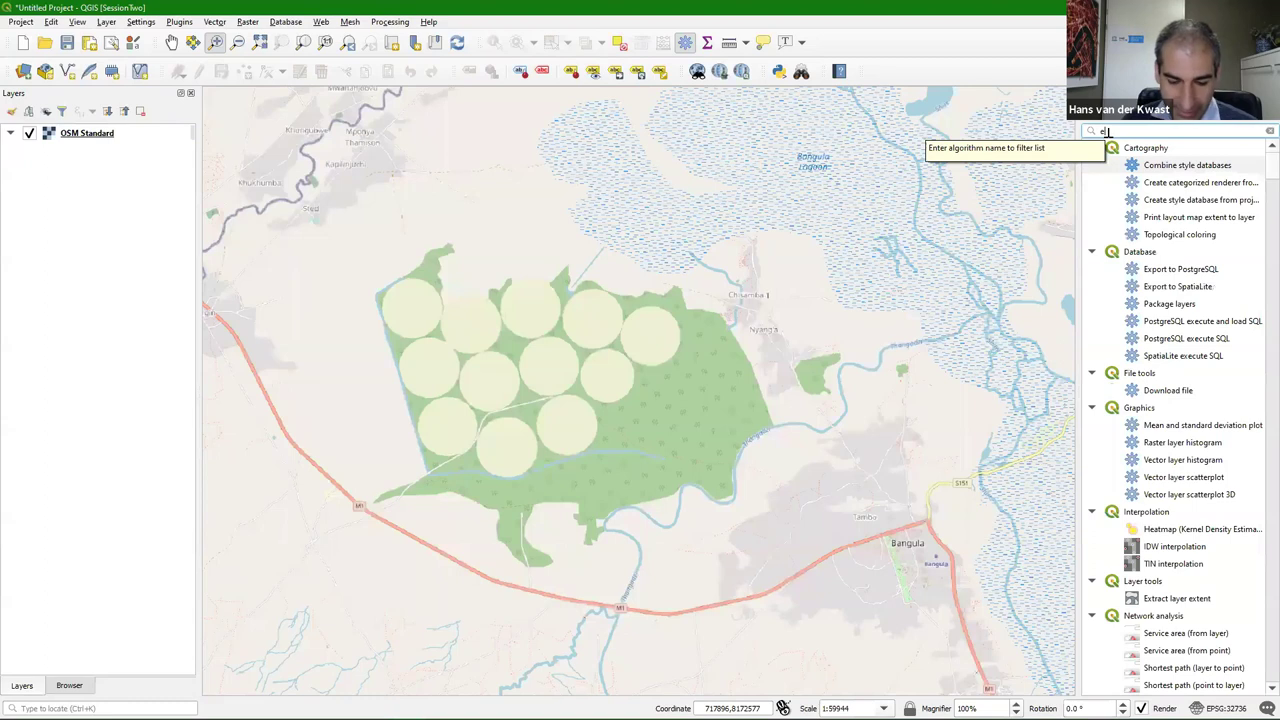
text(xtent)
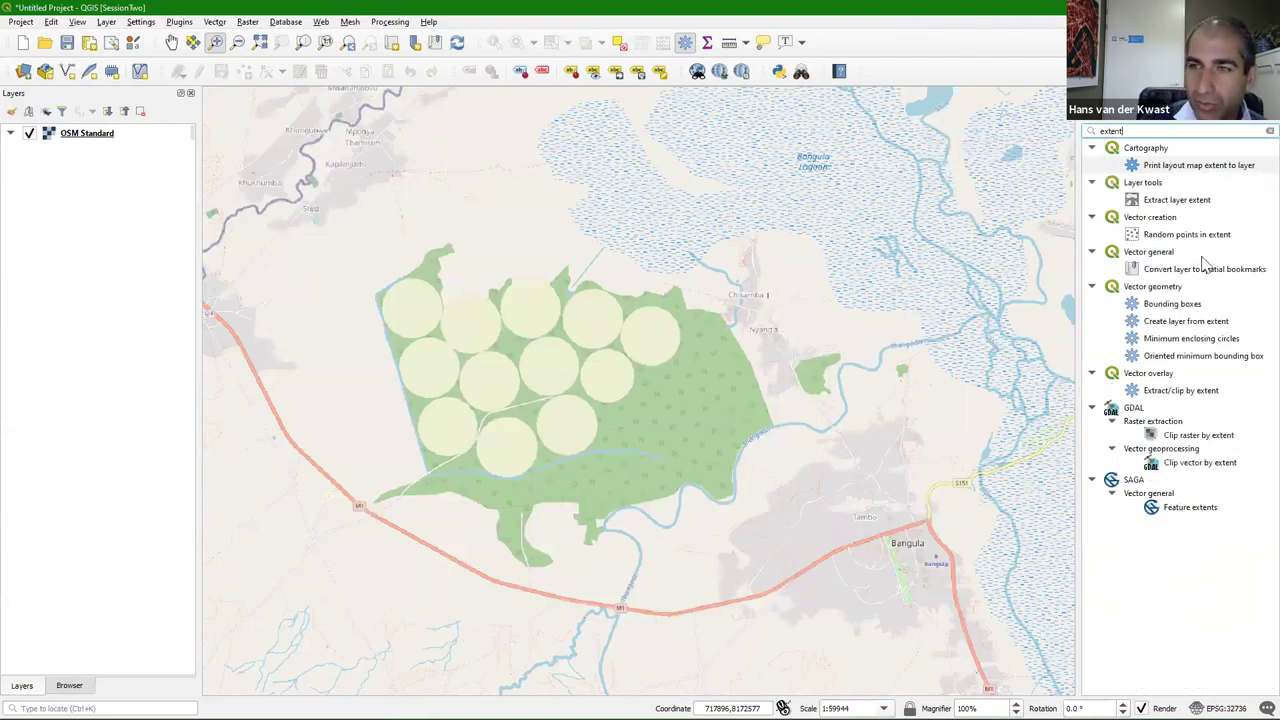
click(1158, 325)
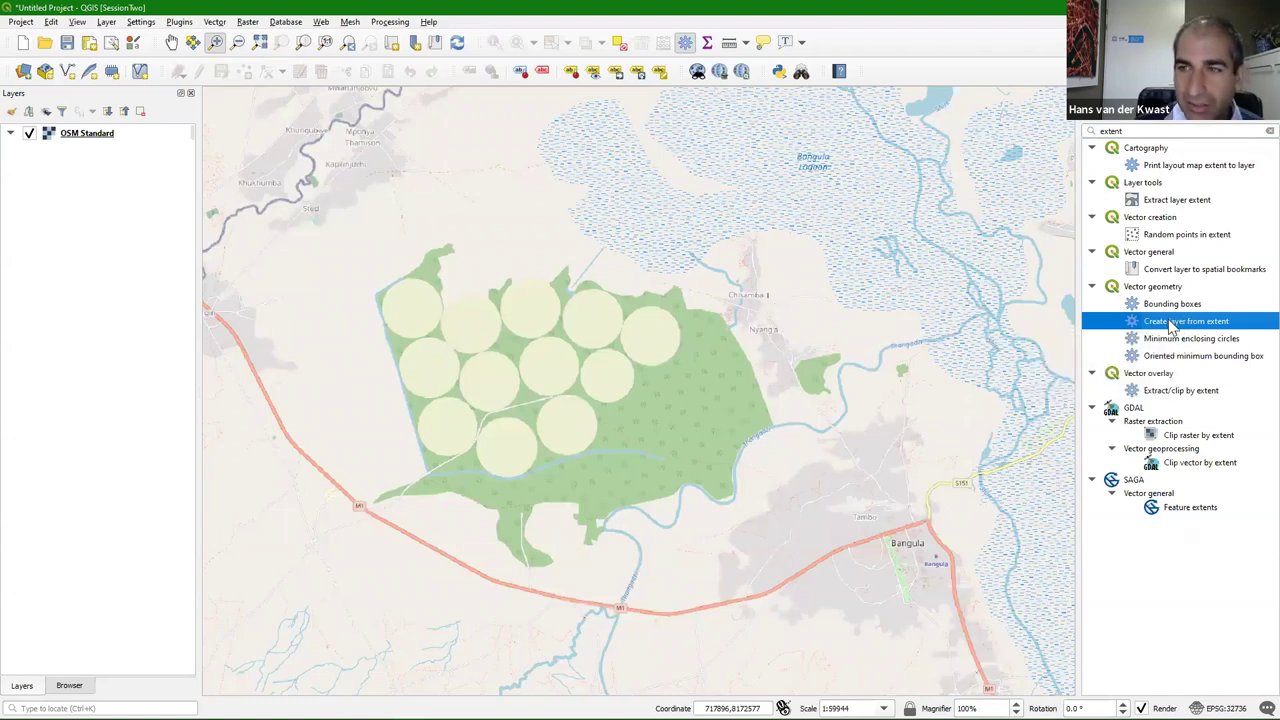
Launch Create layer from extent and fill its extent from the current map canvas in EPSG:32736
double_click(1172, 327)
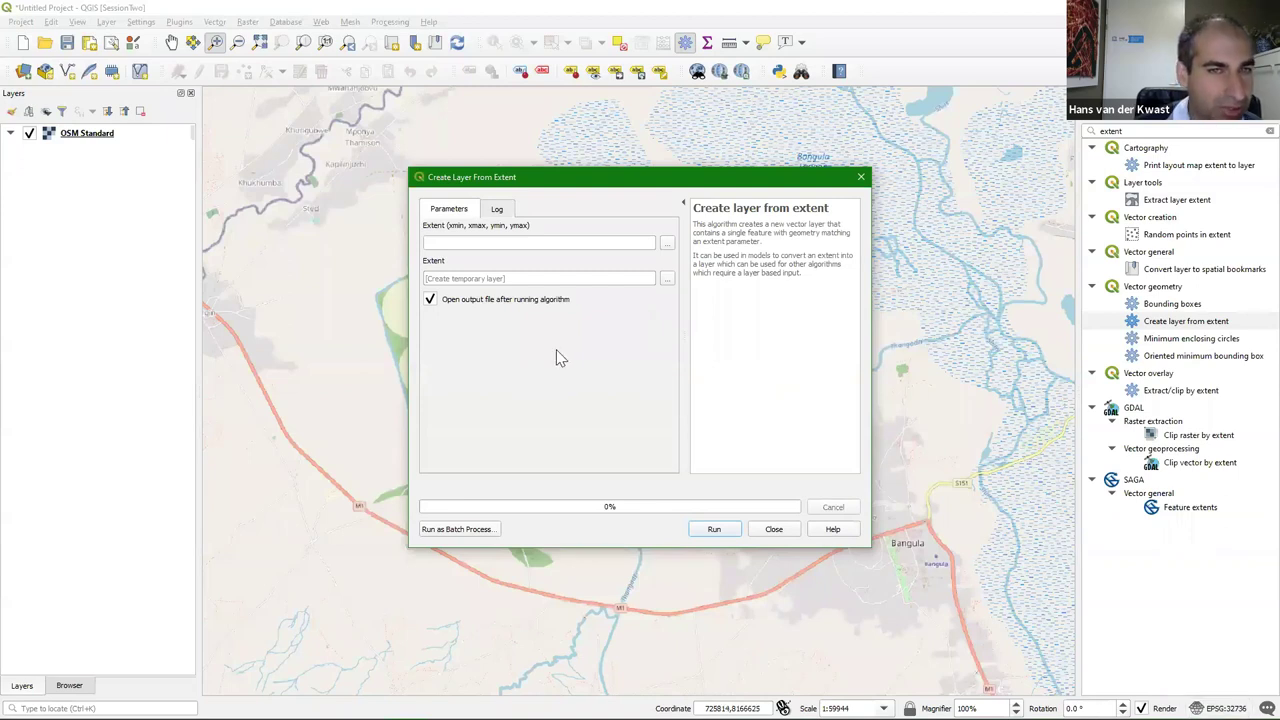
click(668, 245)
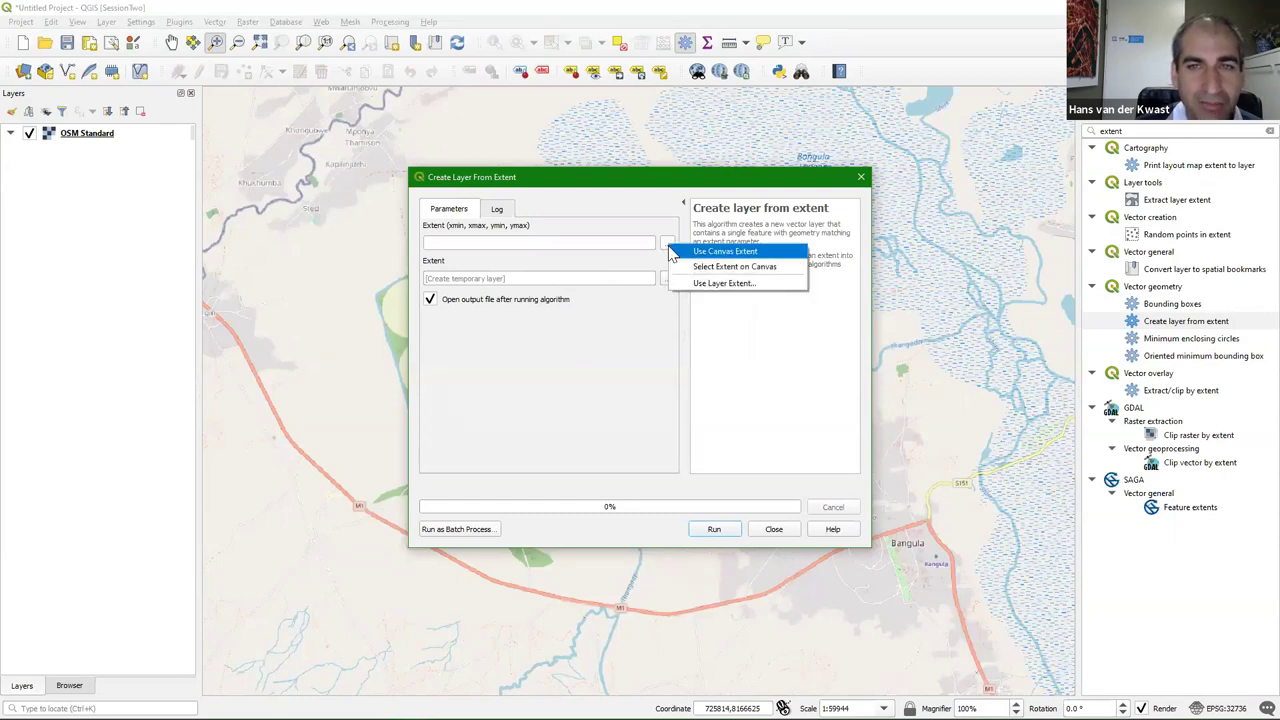
click(740, 257)
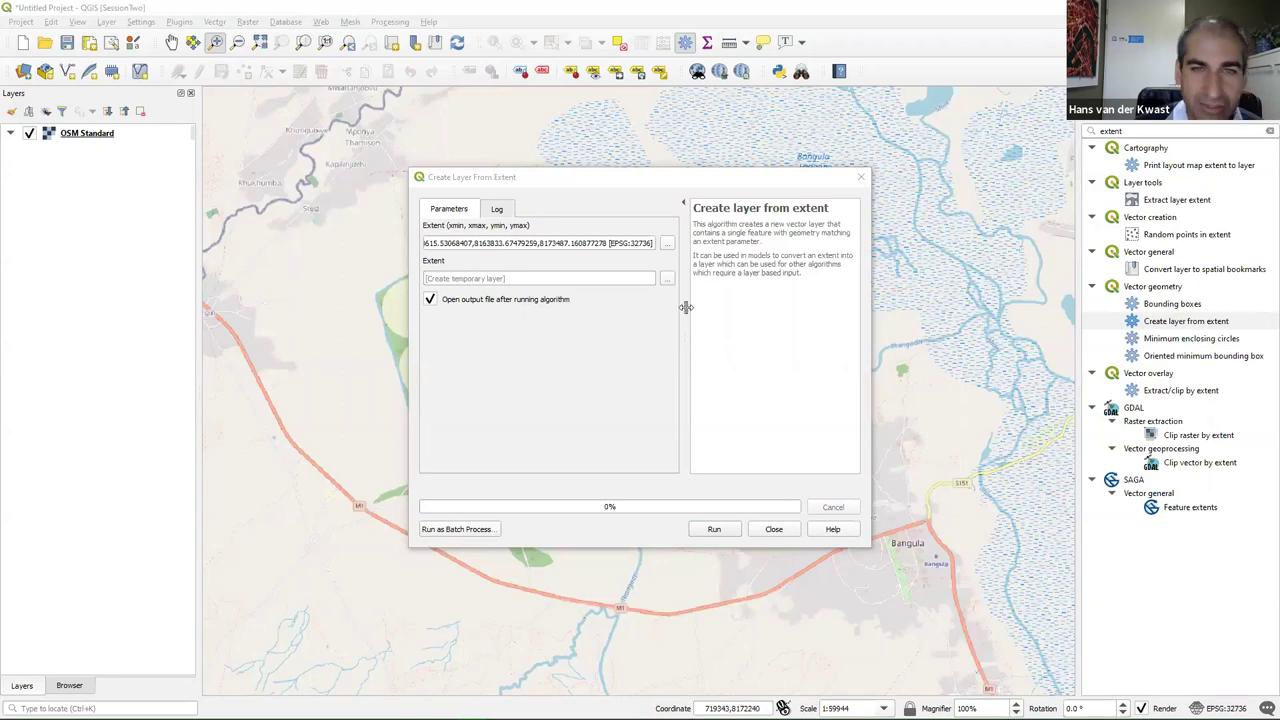
click(668, 280)
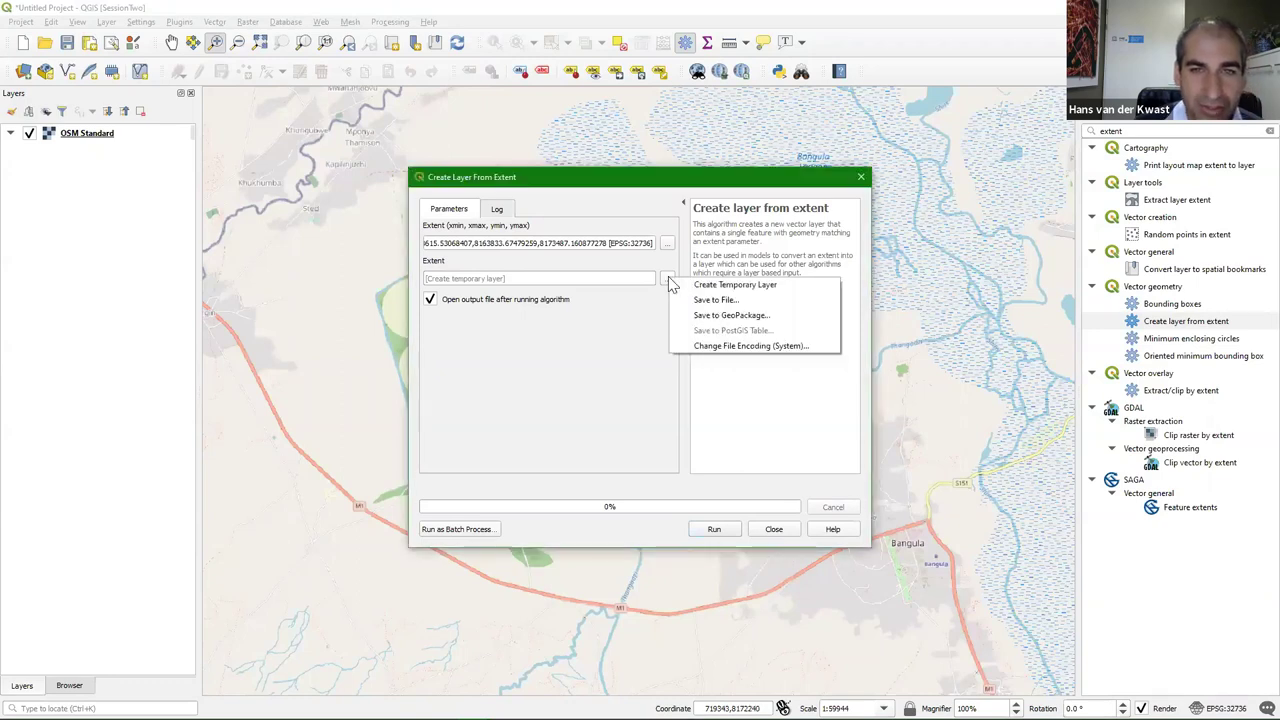
Create and enter a Tutorial2 folder on the Data (Z:) drive for the GeoPackage output
click(740, 316)
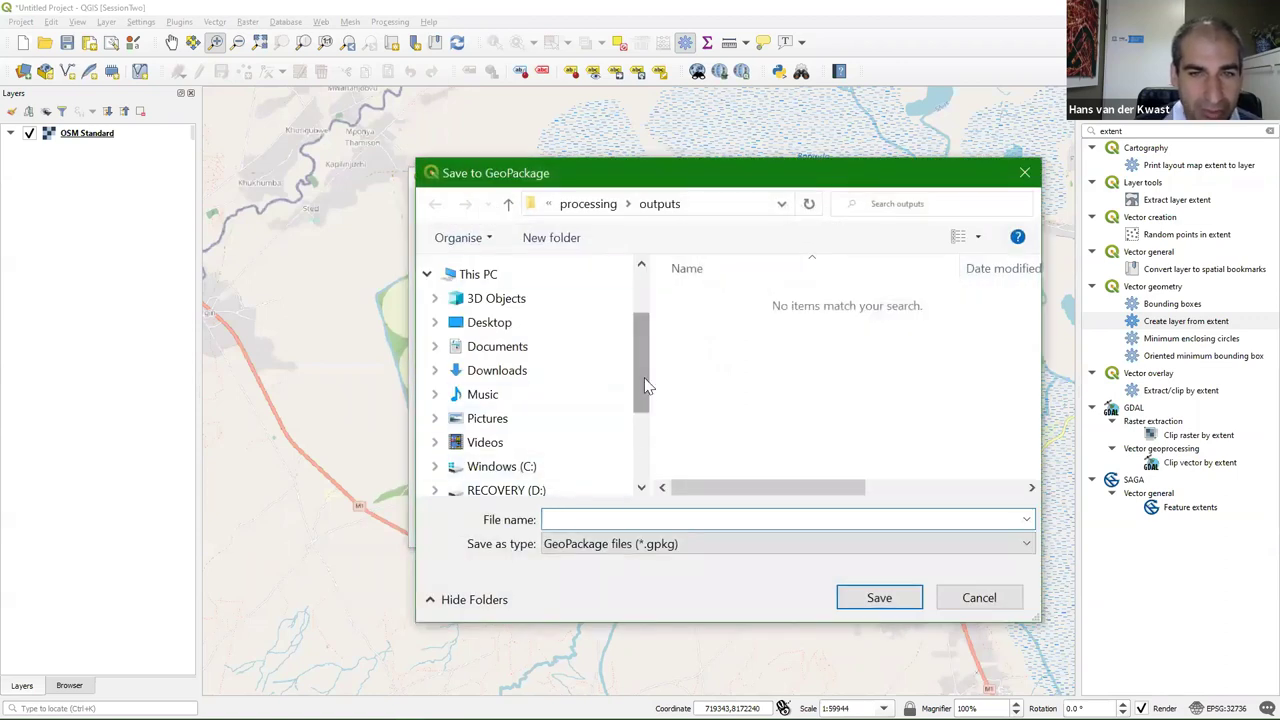
drag(639, 375, 637, 425)
click(484, 411)
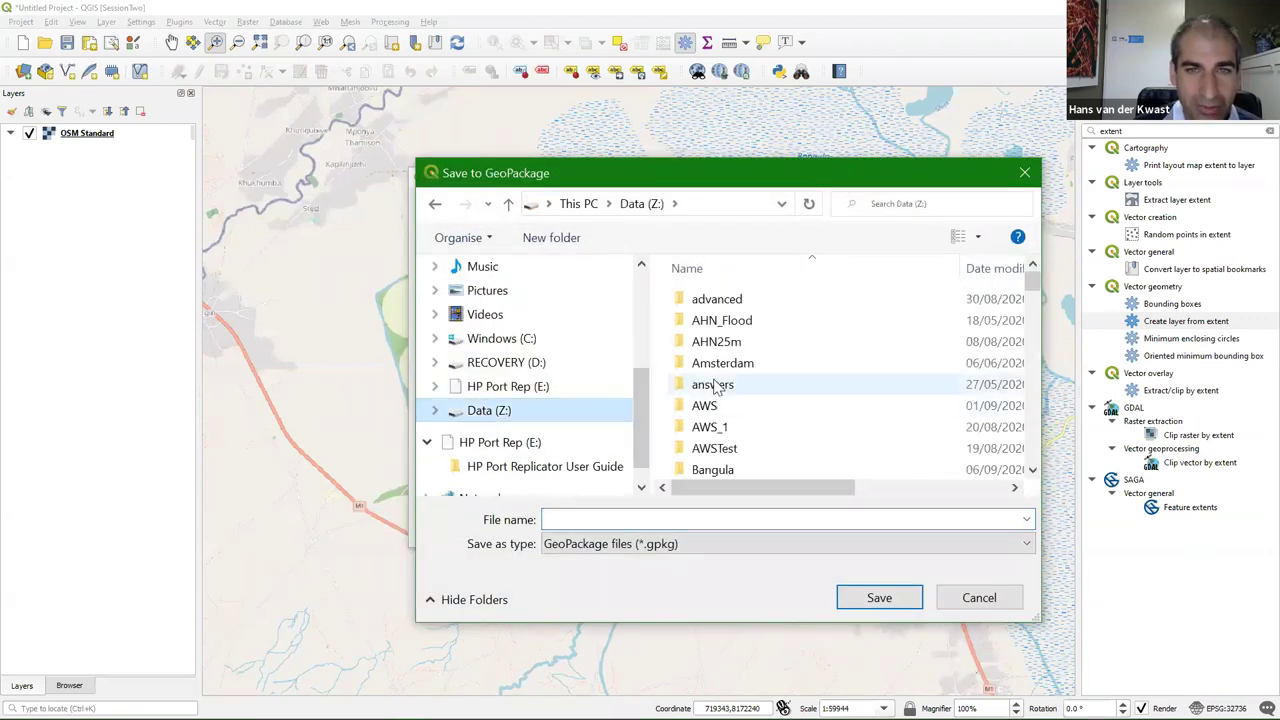
click(550, 238)
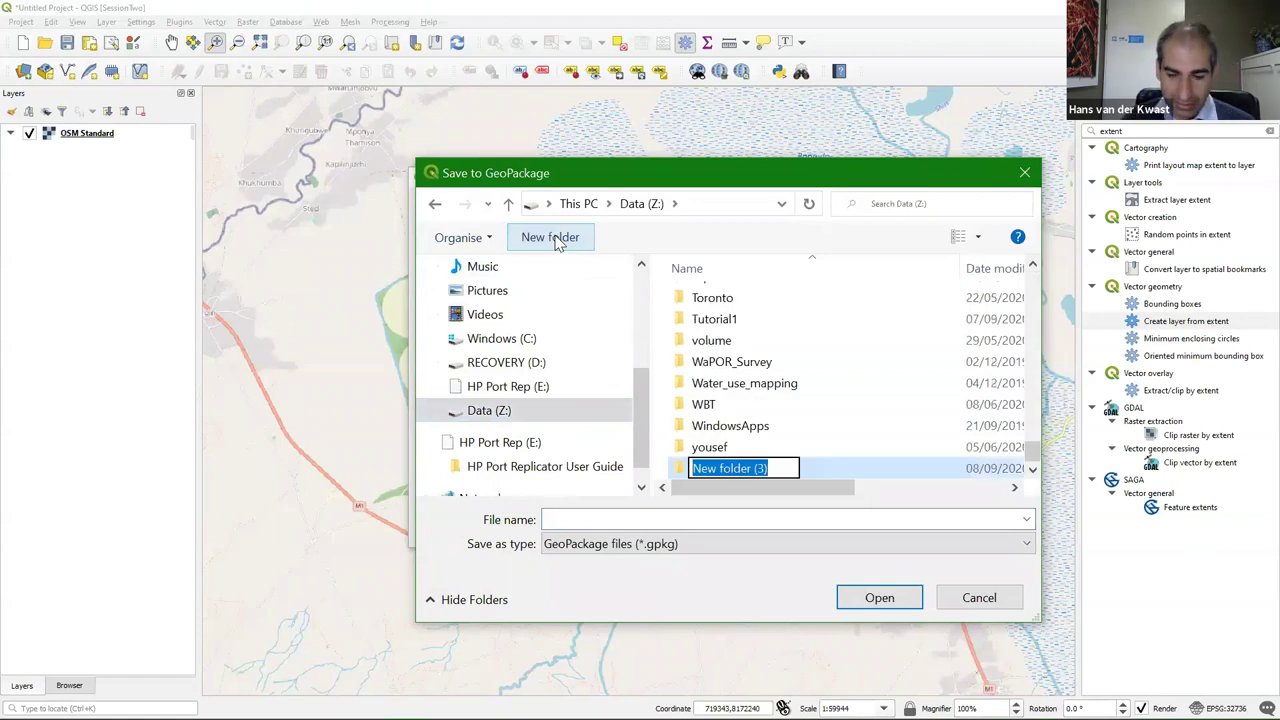
text(Tutorial2)
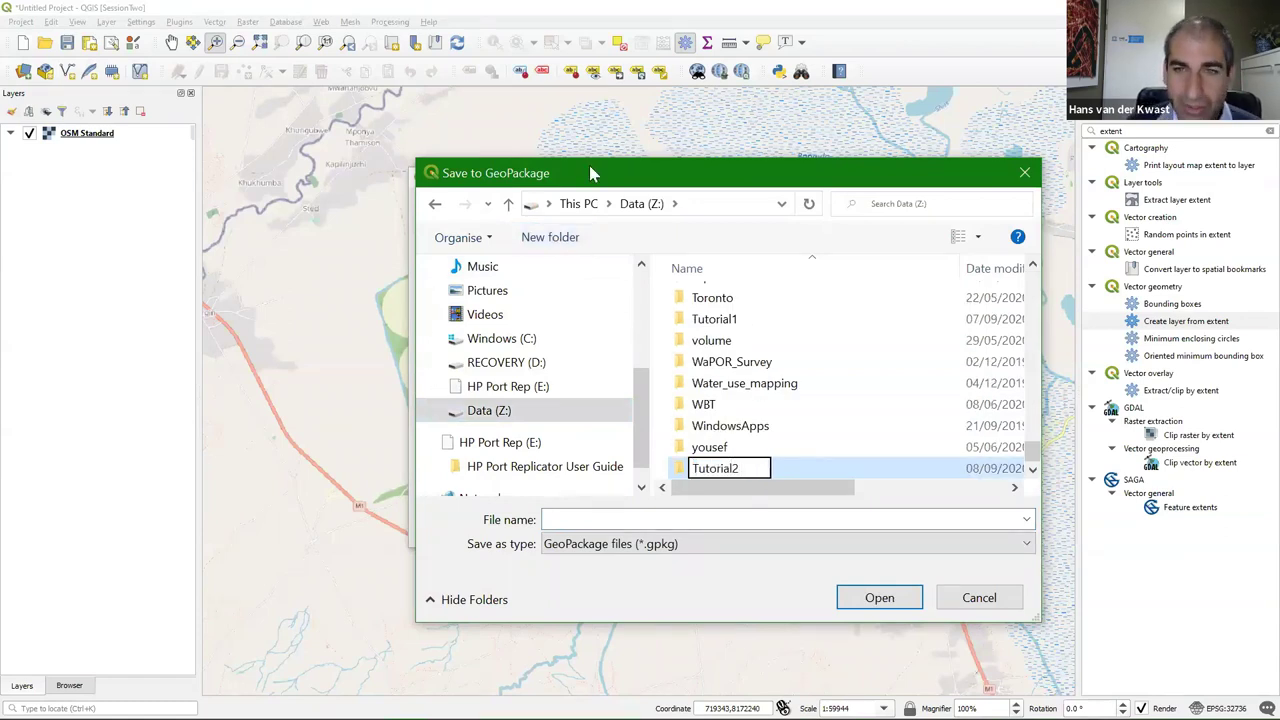
click(686, 484)
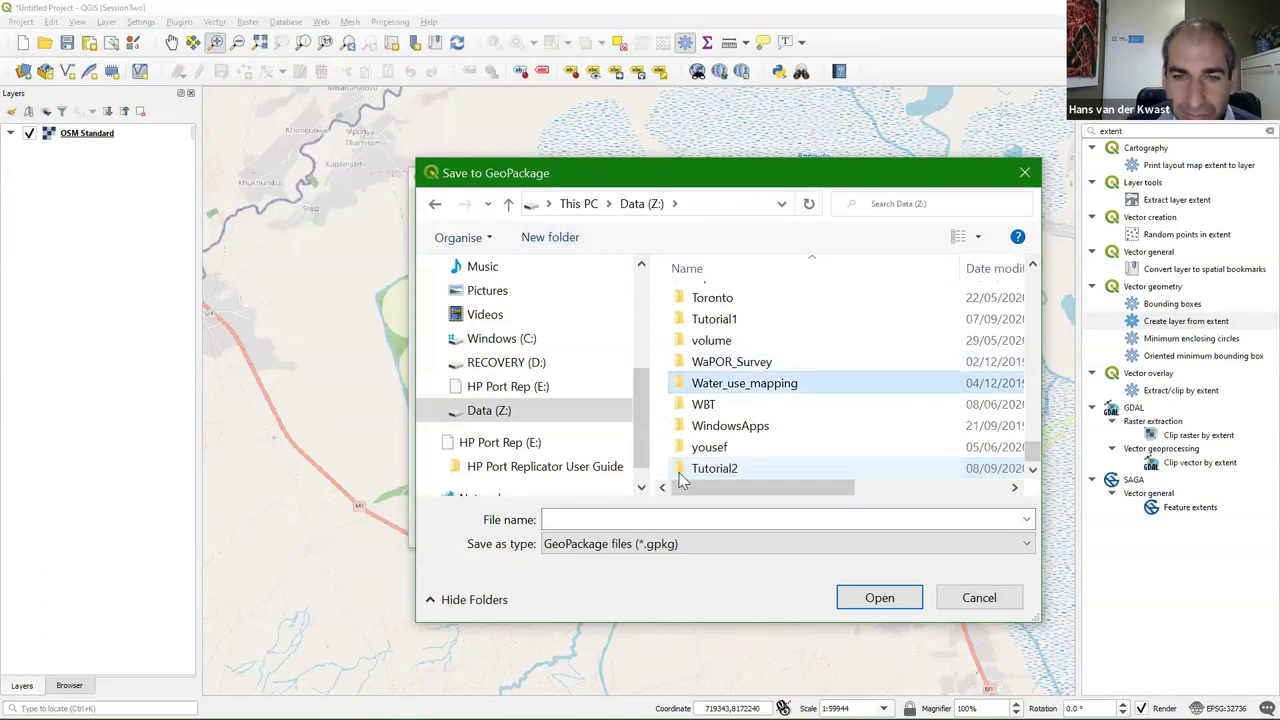
double_click(690, 470)
Name the GeoPackage Bangula_study_area, confirm it, and dismiss the layer name prompt
click(566, 520)
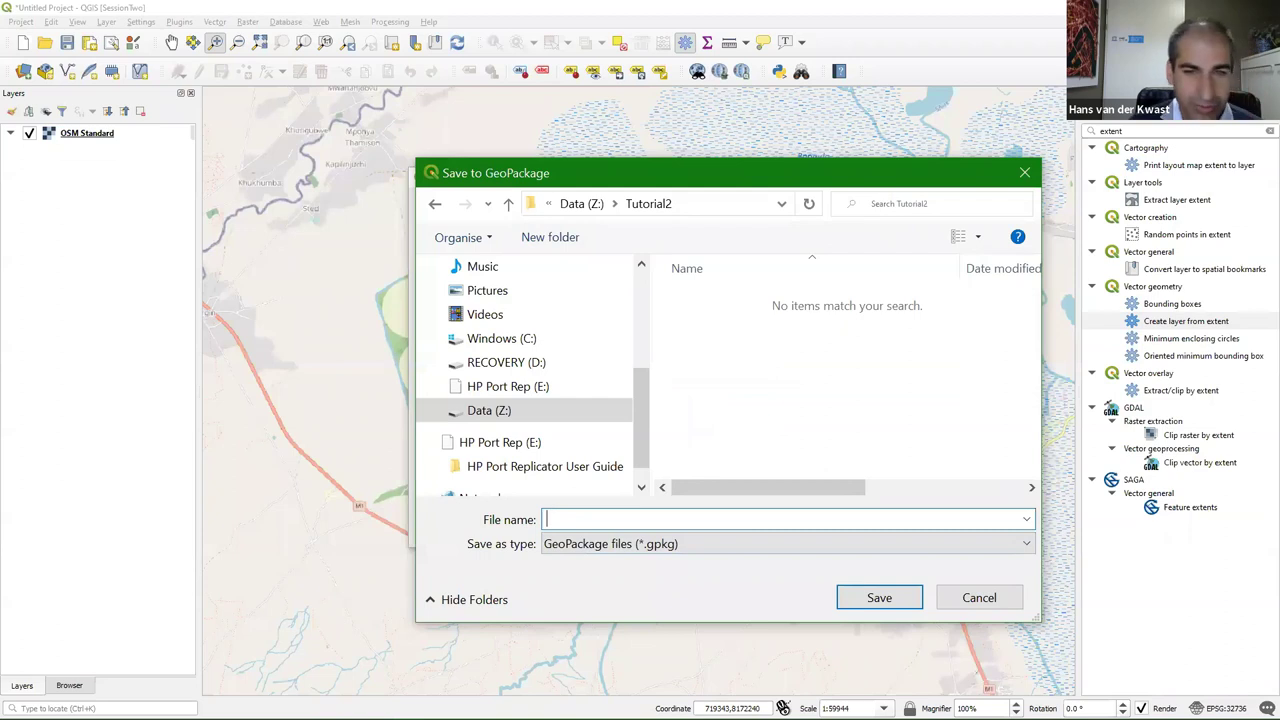
text(Banguk)
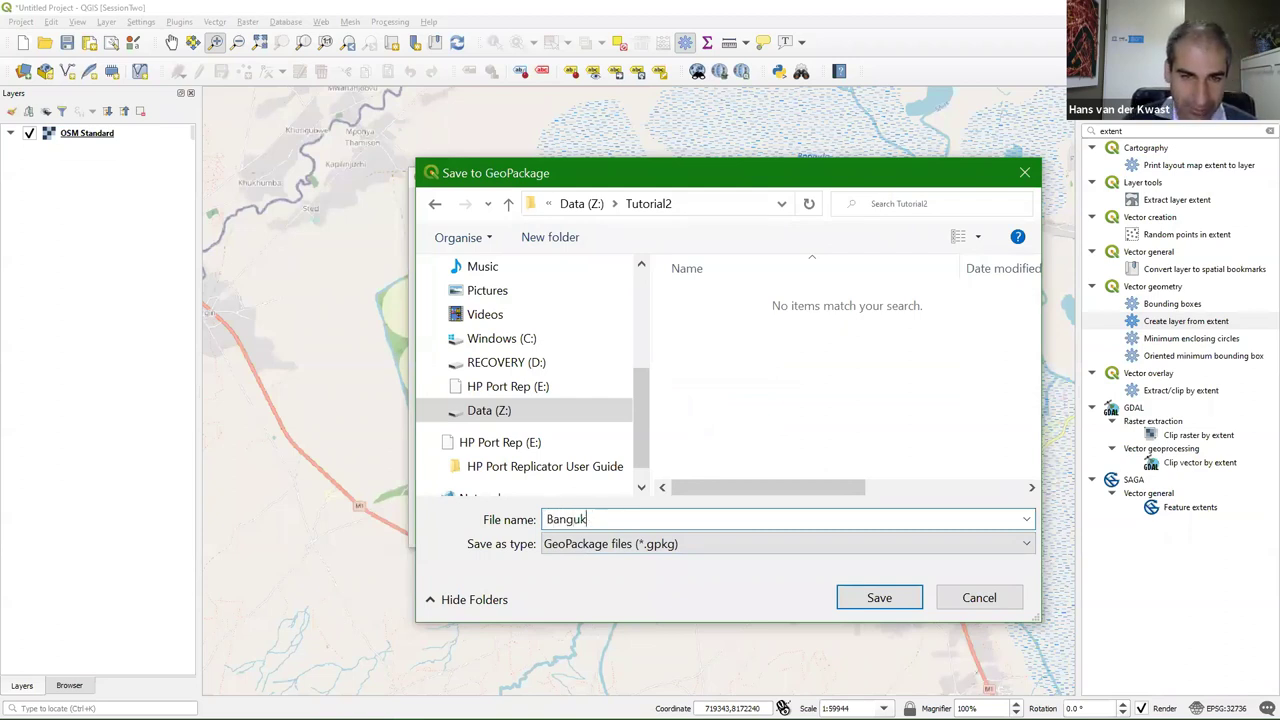
key(BackSpace)
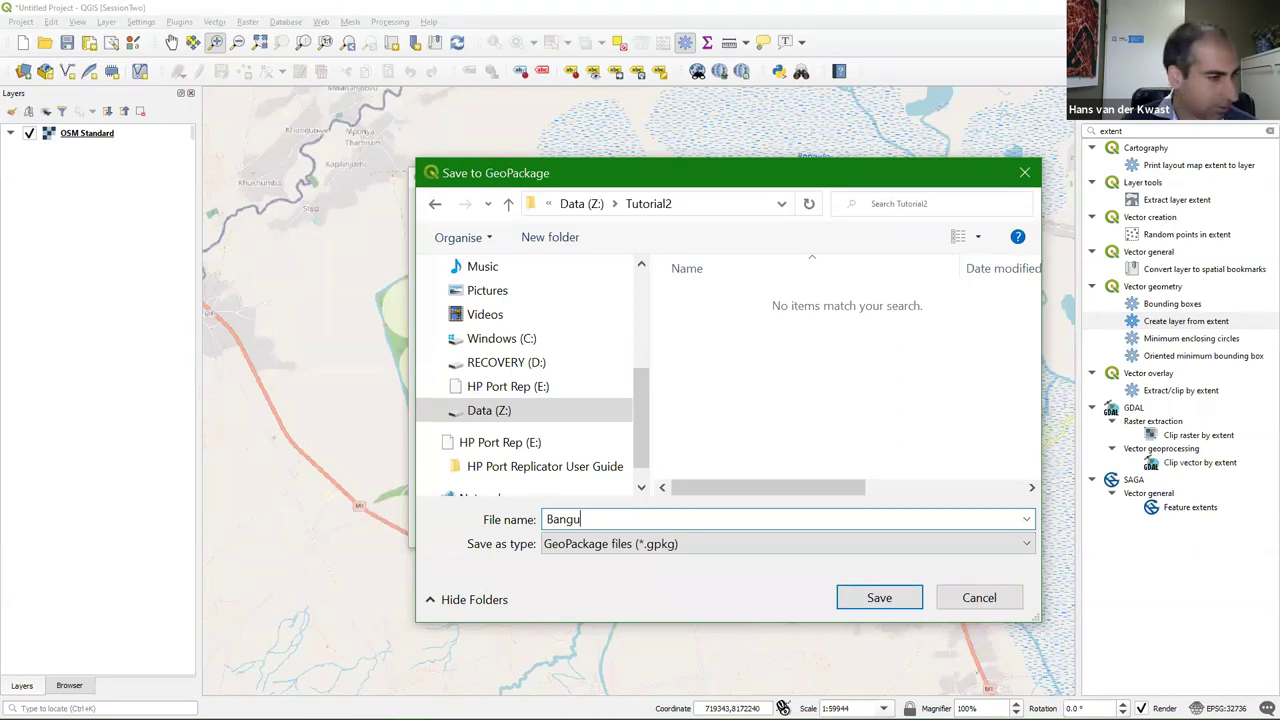
text(la_study_area)
click(880, 598)
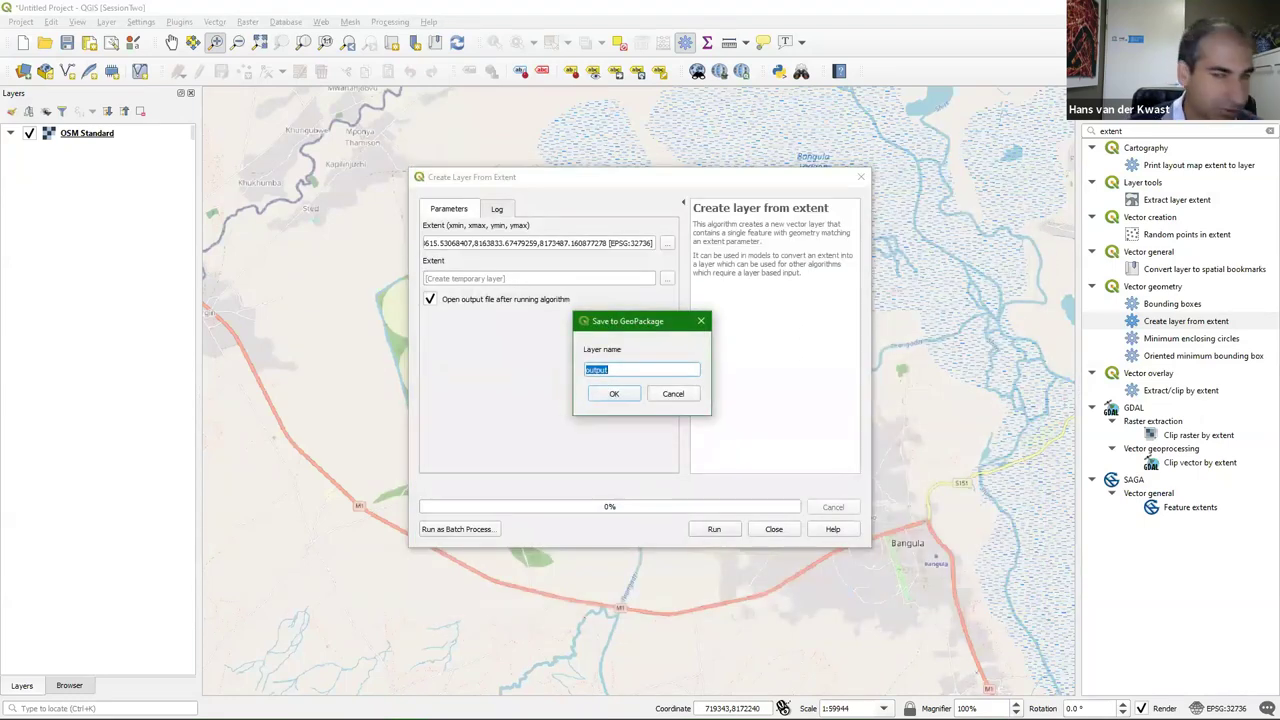
click(676, 397)
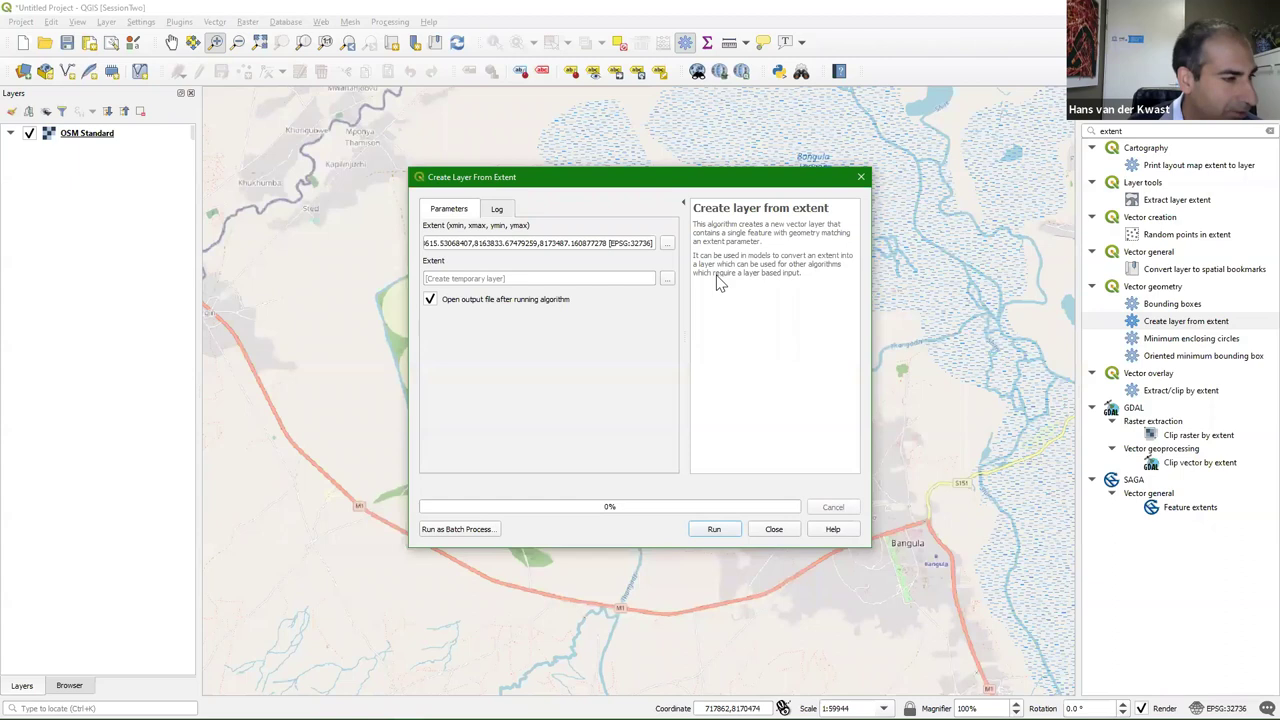
Reopen the Save to GeoPackage dialog and return to the Tutorial2 folder on Data (Z:)
click(665, 277)
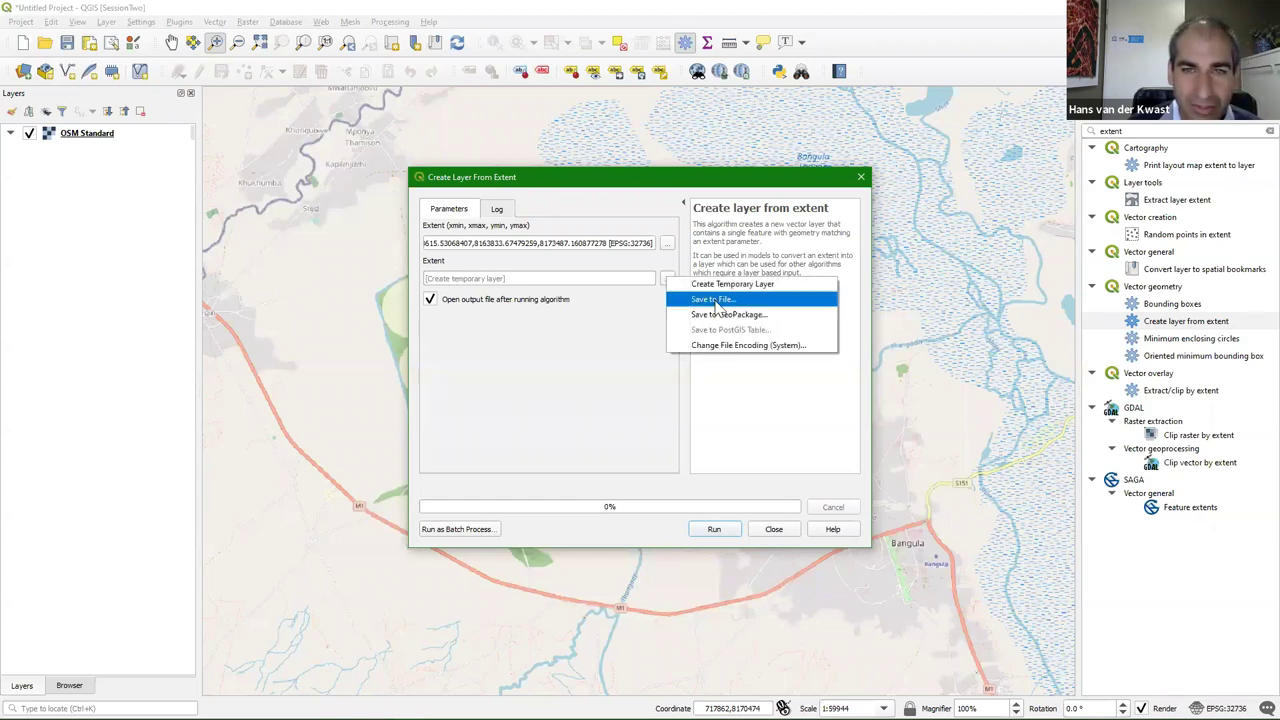
click(718, 316)
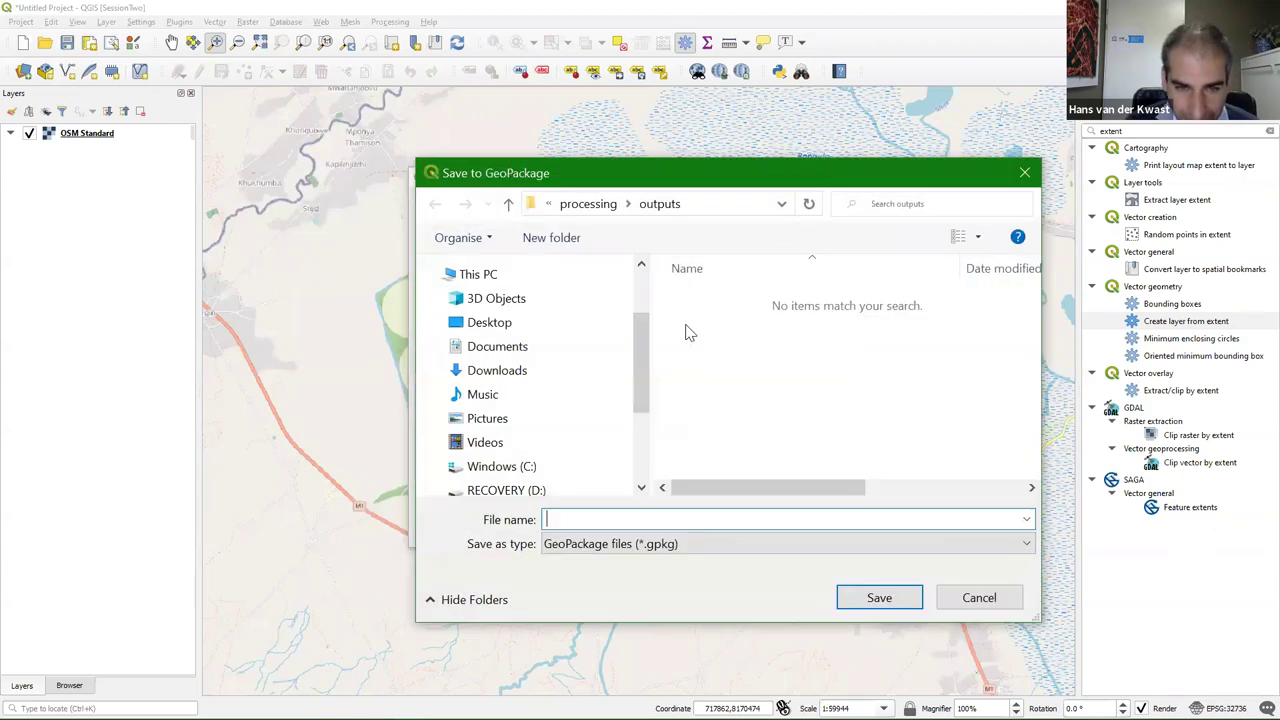
text(BA)
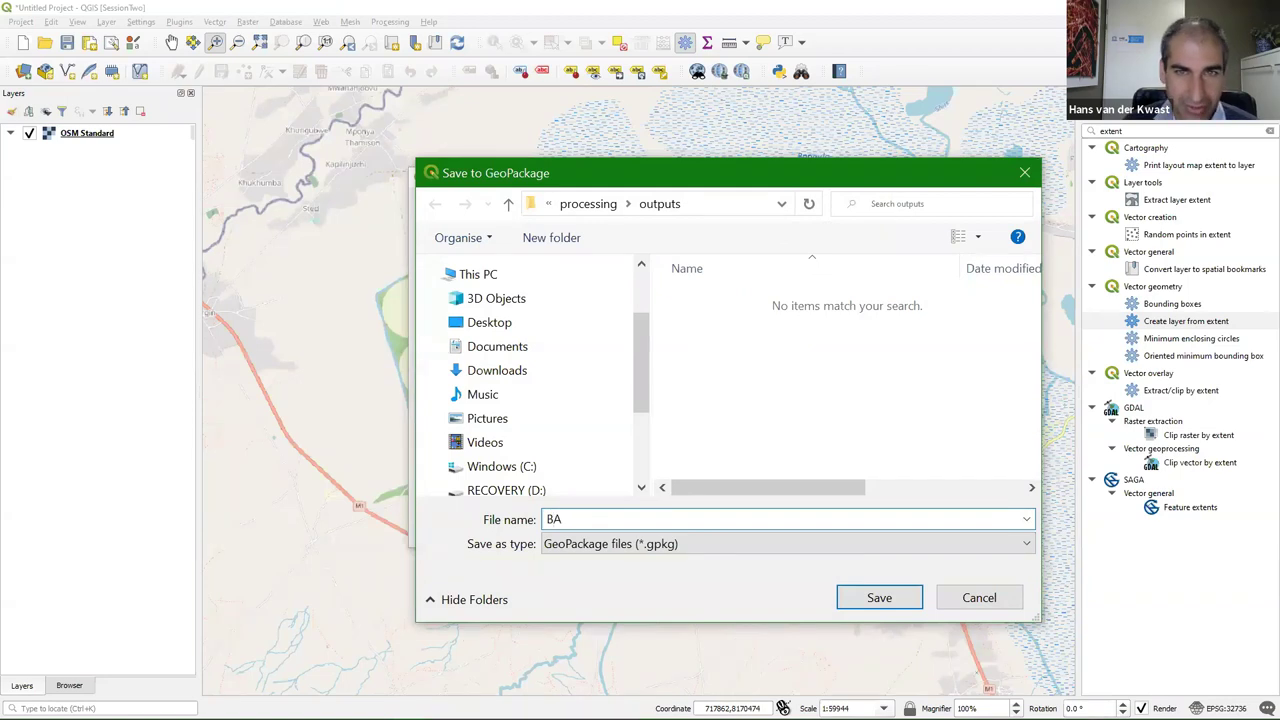
scroll(572, 410, down, 2)
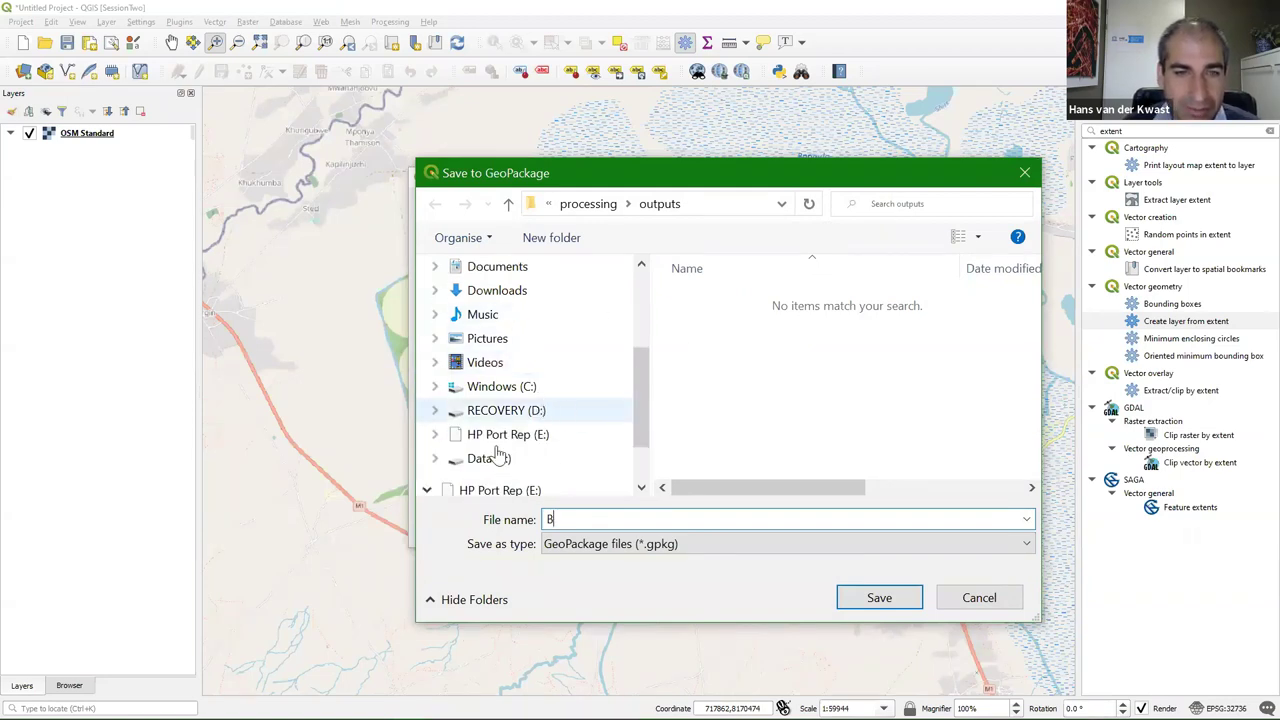
click(497, 458)
scroll(715, 405, down, 10)
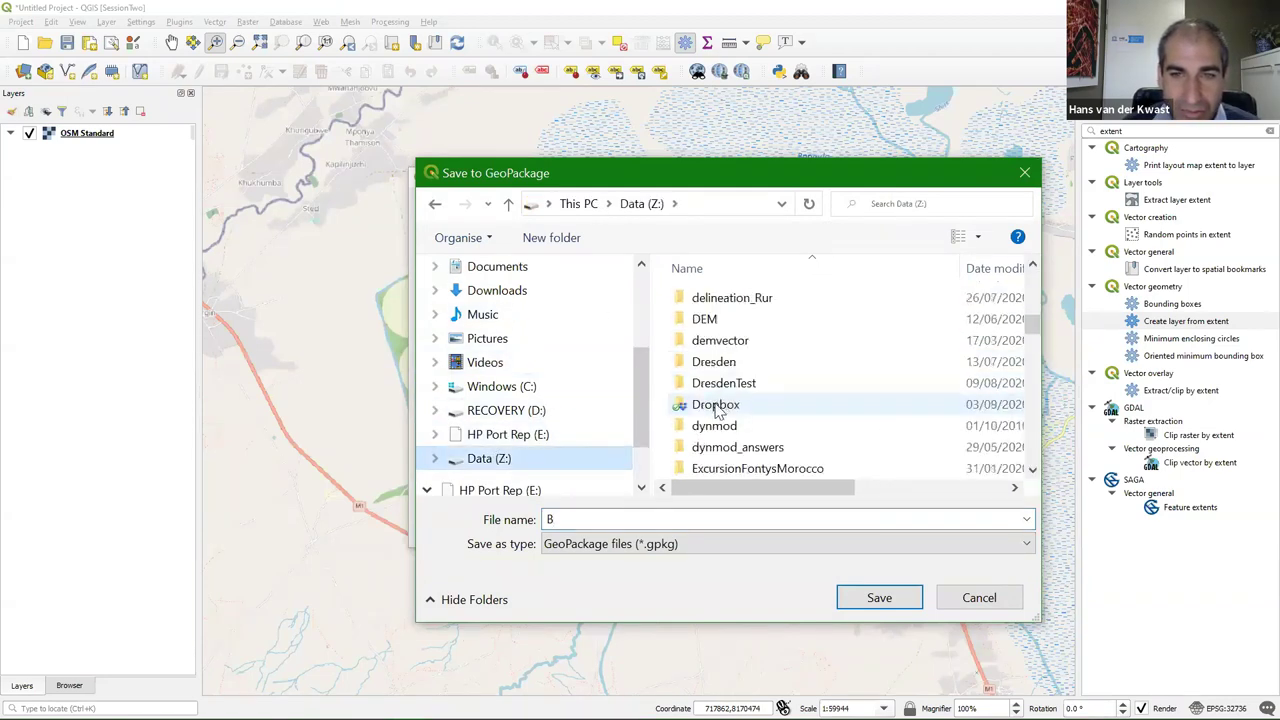
scroll(714, 412, down, 15)
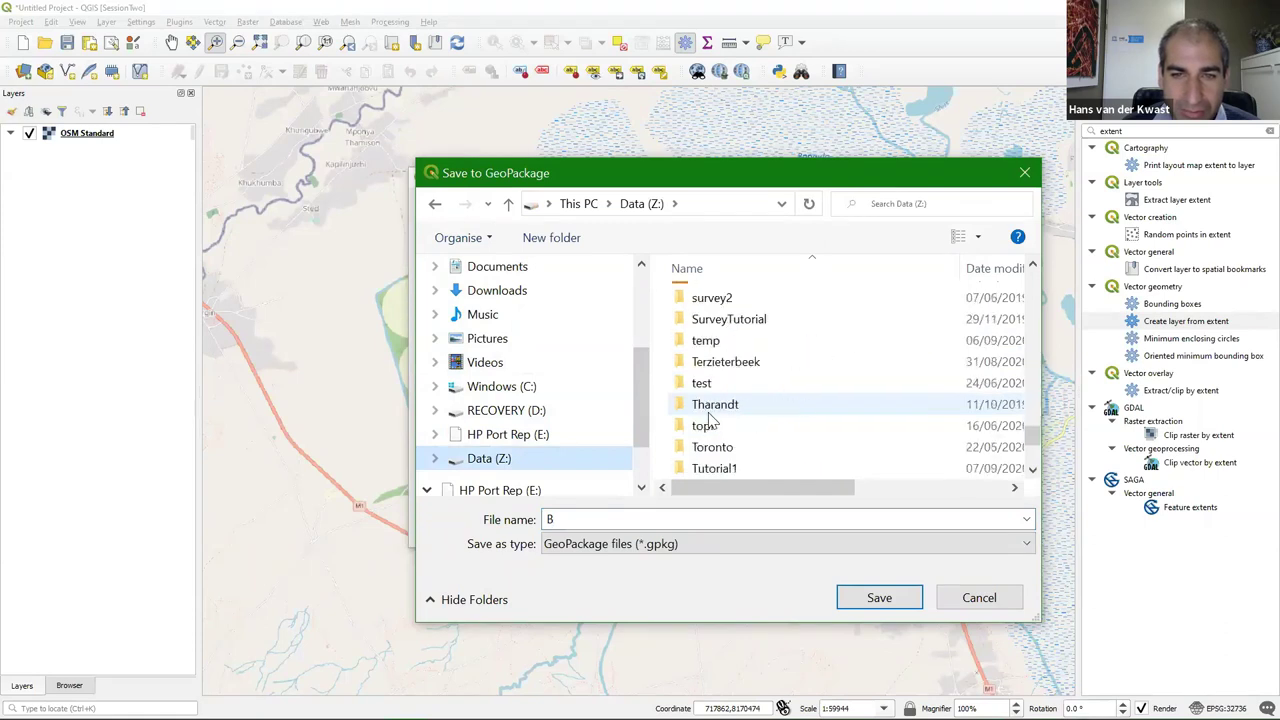
scroll(706, 424, down, 2)
double_click(726, 362)
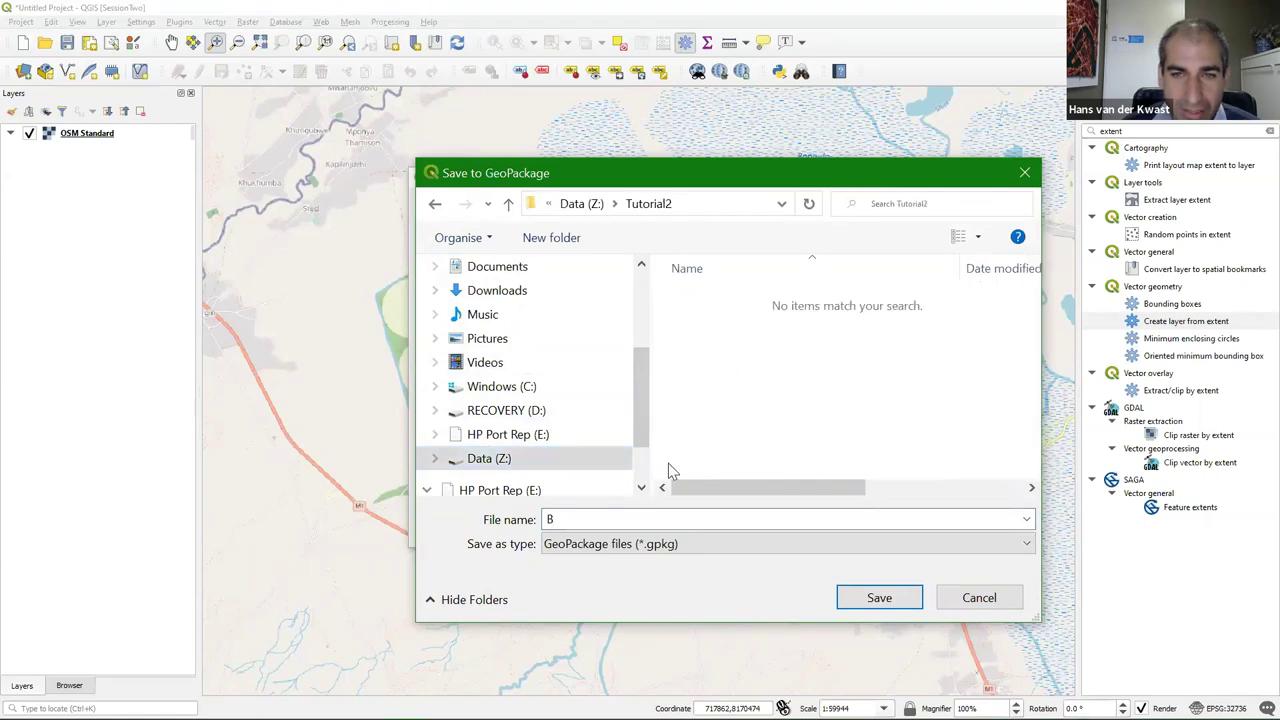
Save the output as Bangula_study_area.gpkg with layer name Bangula Study Area
double_click(567, 520)
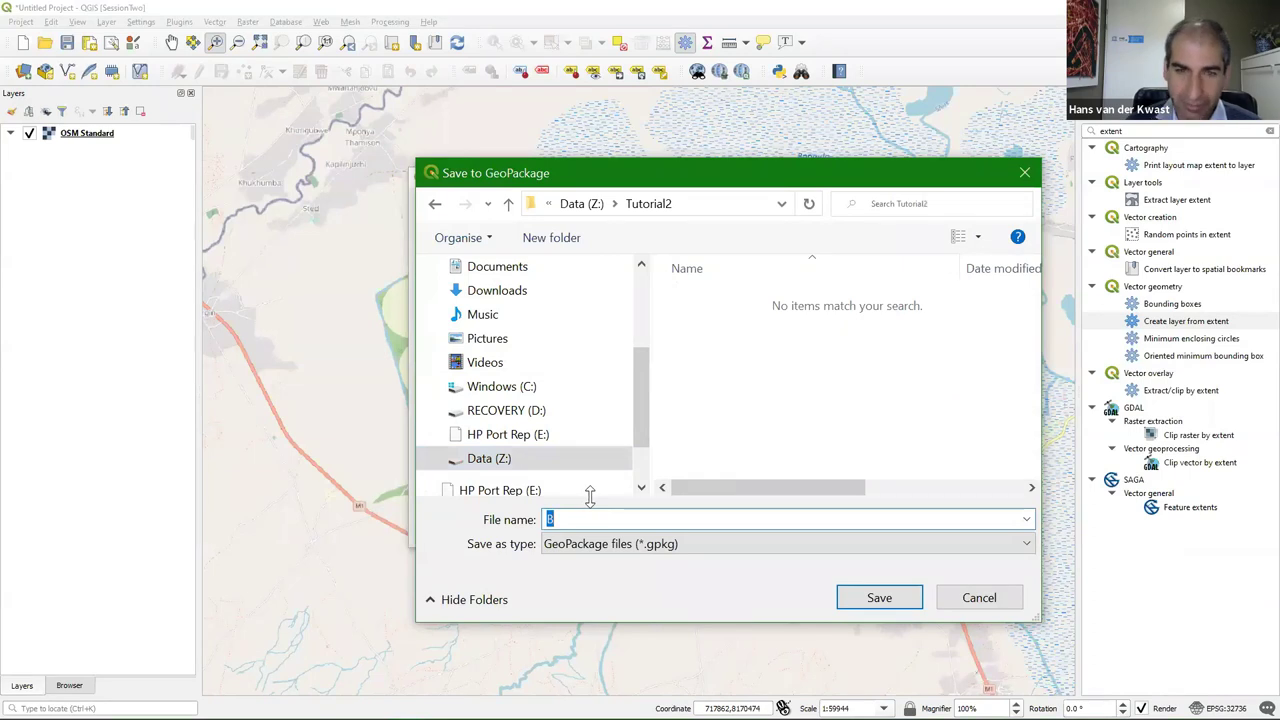
click(605, 516)
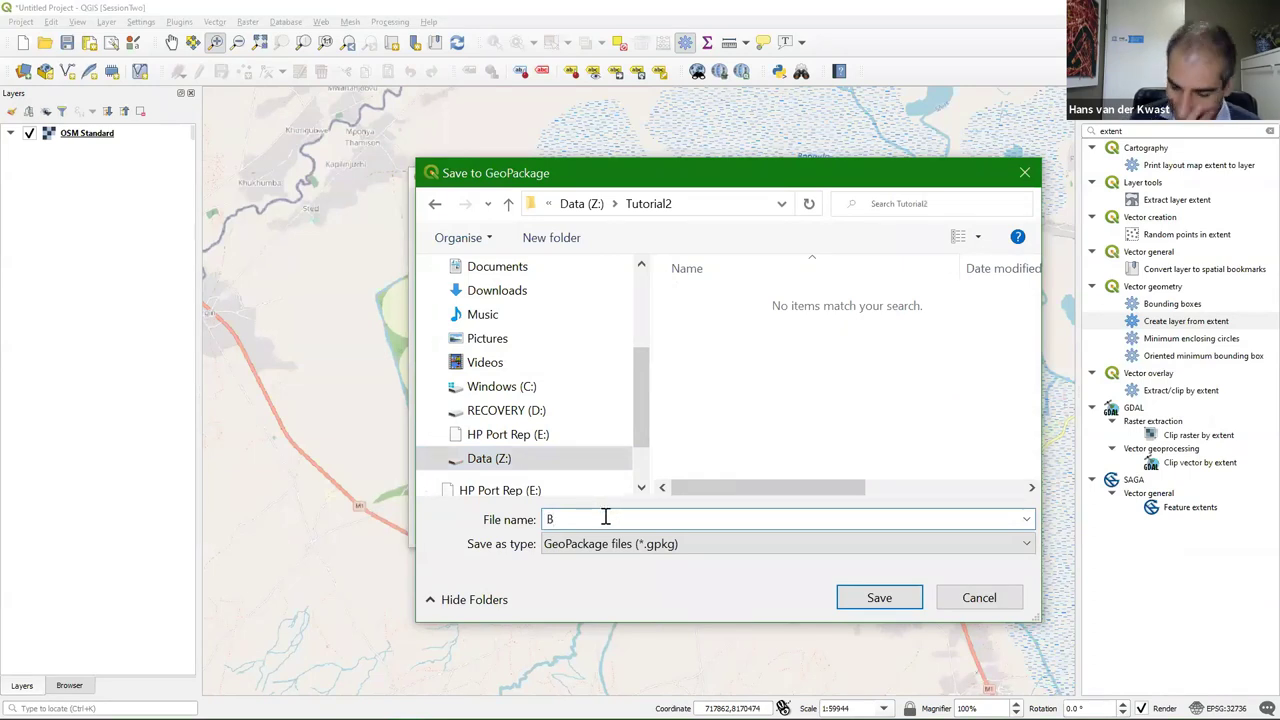
text(angui)
text(a_study_araea)
click(874, 597)
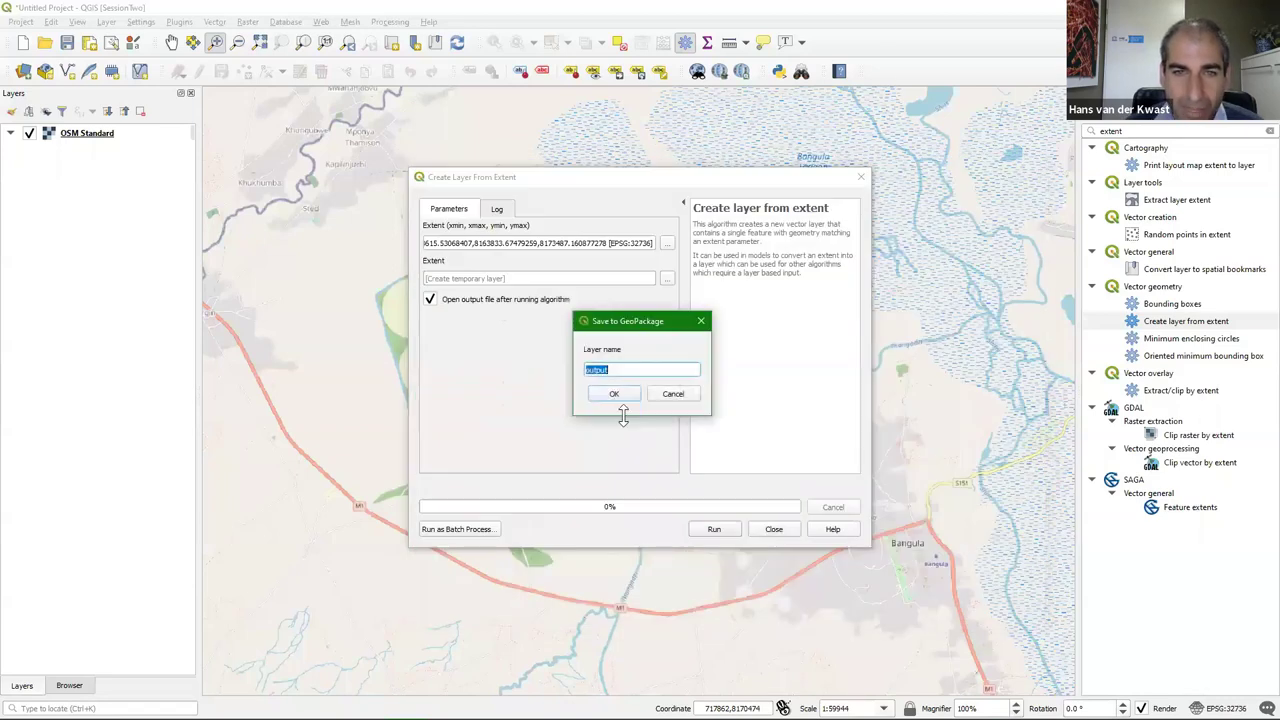
text(Bangula Study Area)
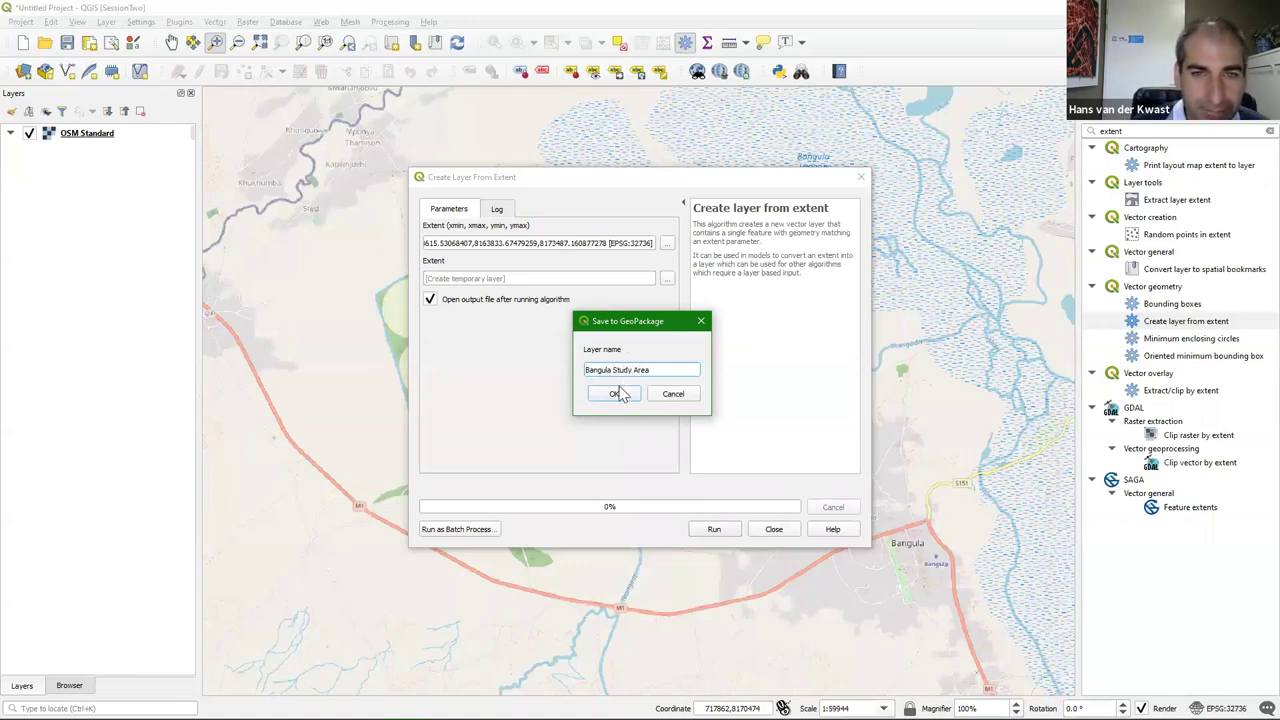
click(617, 393)
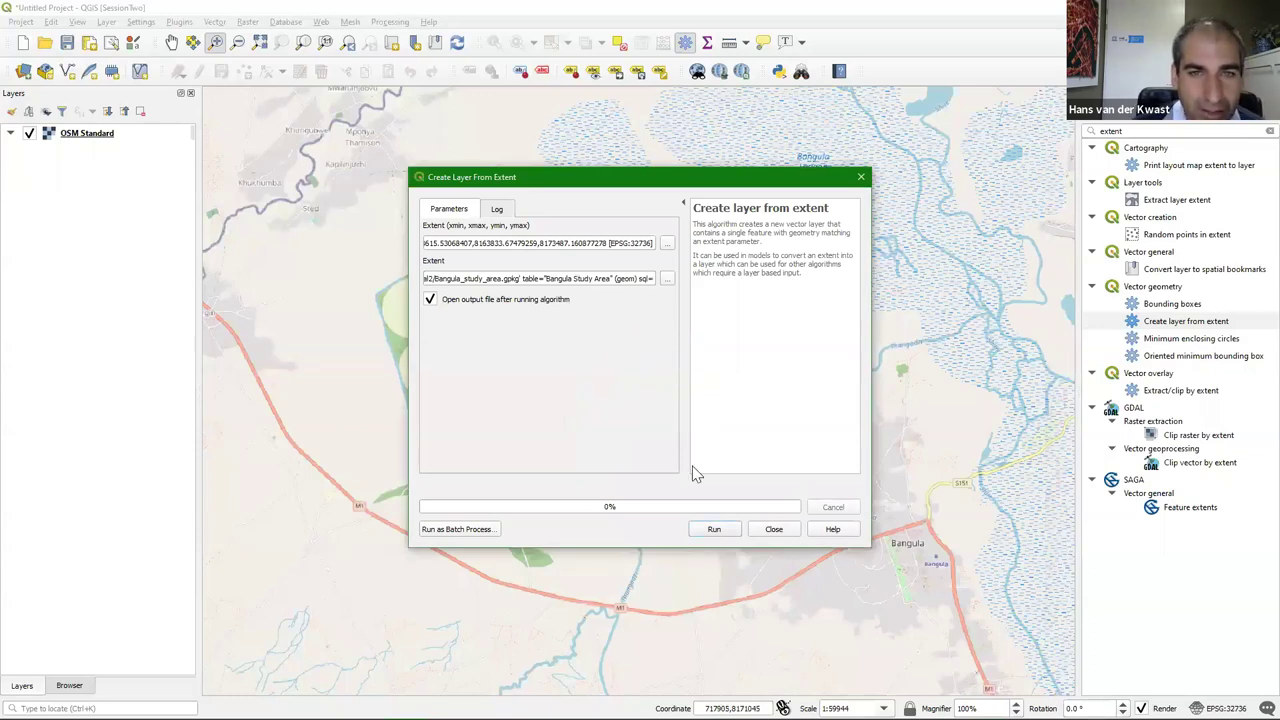
Run the tool to create the Bangula Study Area layer, close it, zoom out and select the layer
click(714, 529)
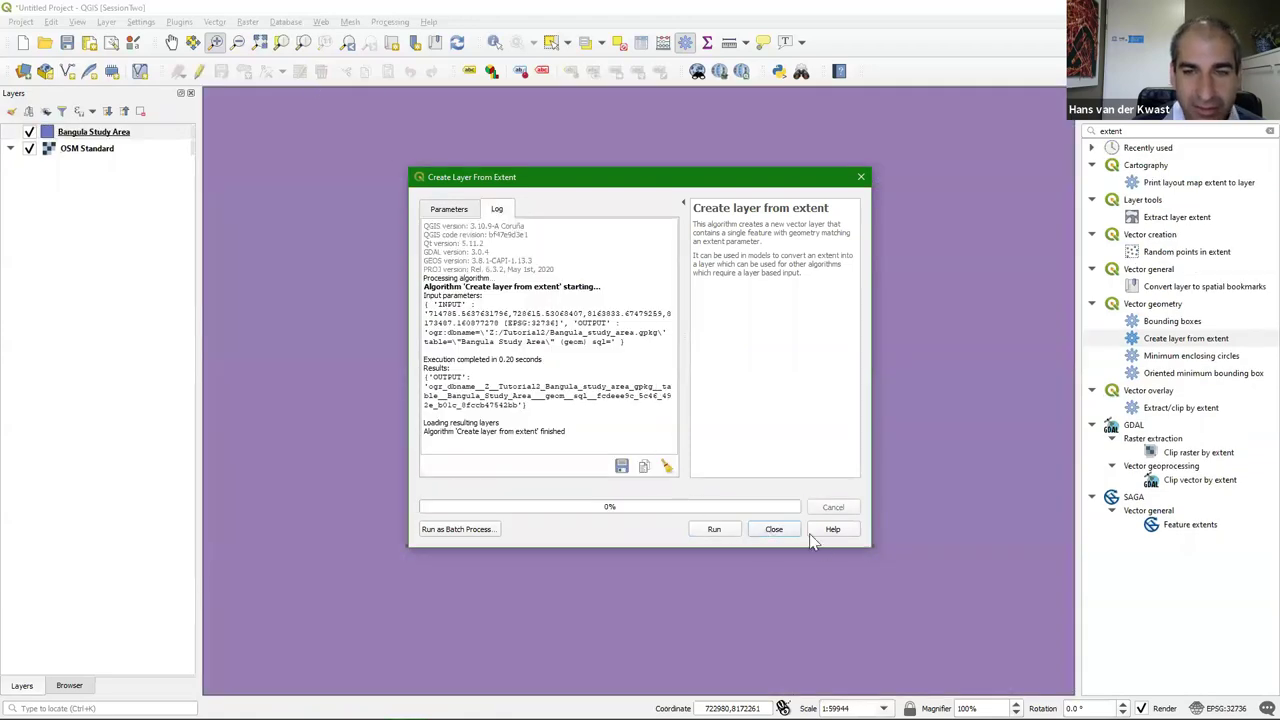
click(774, 529)
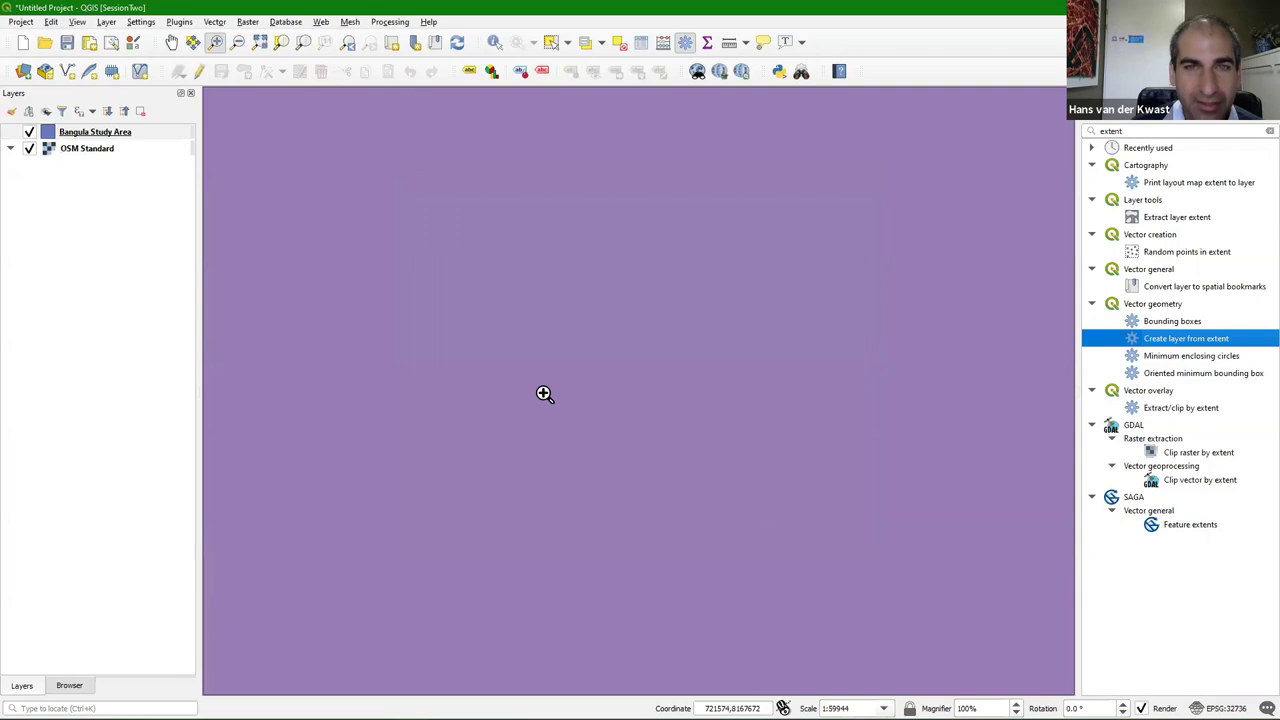
scroll(366, 240, down, 1)
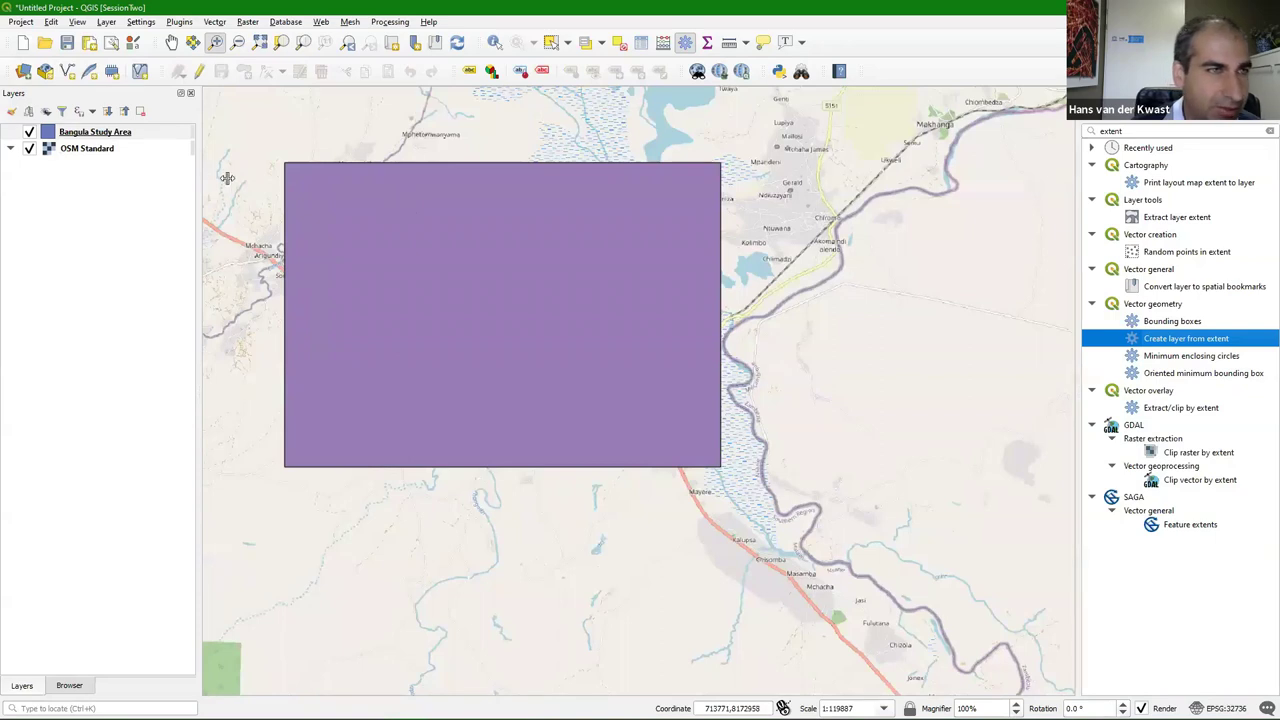
click(113, 135)
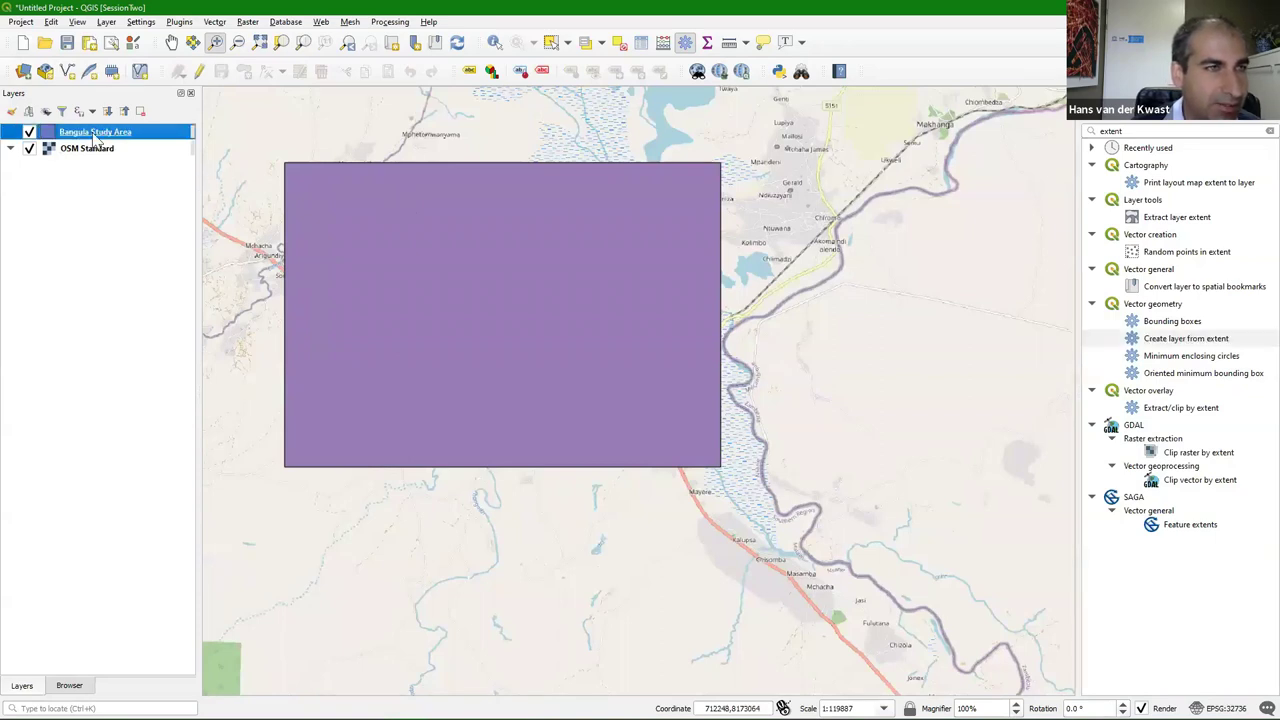
Restyle Bangula Study Area as an Outline: Simple line symbol, red, 0.46 mm wide
click(12, 113)
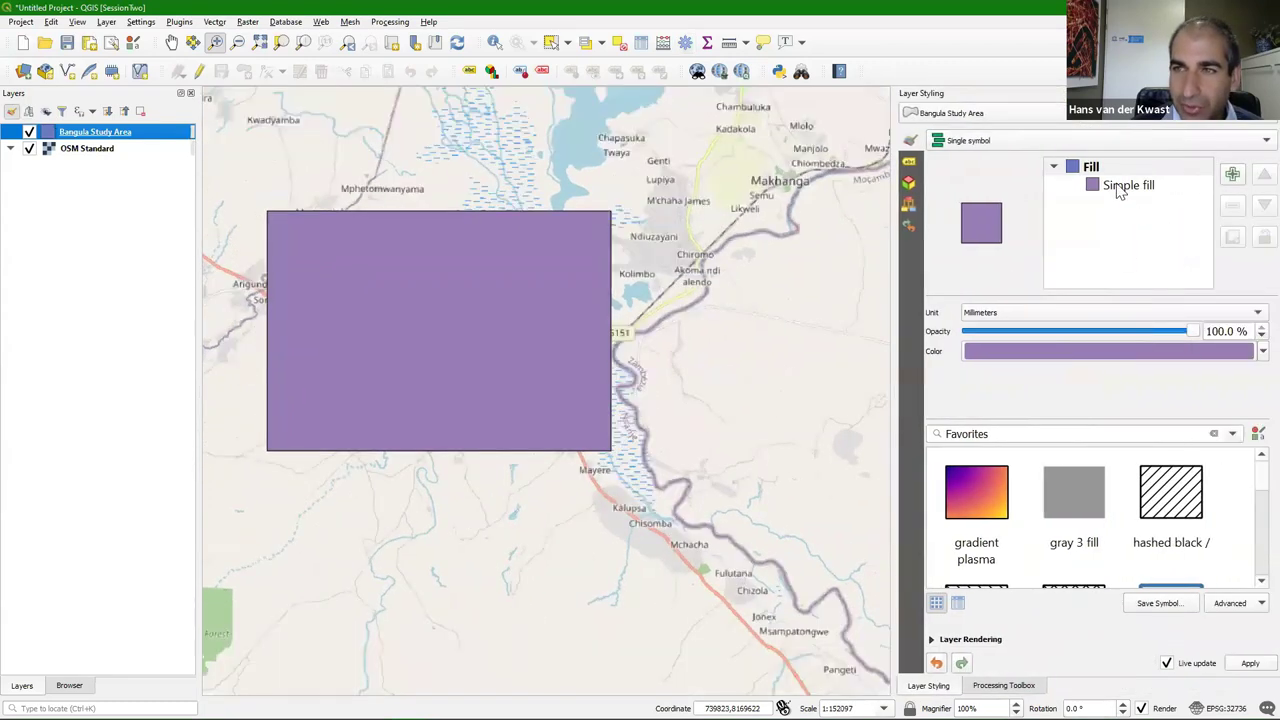
click(1120, 190)
click(1203, 318)
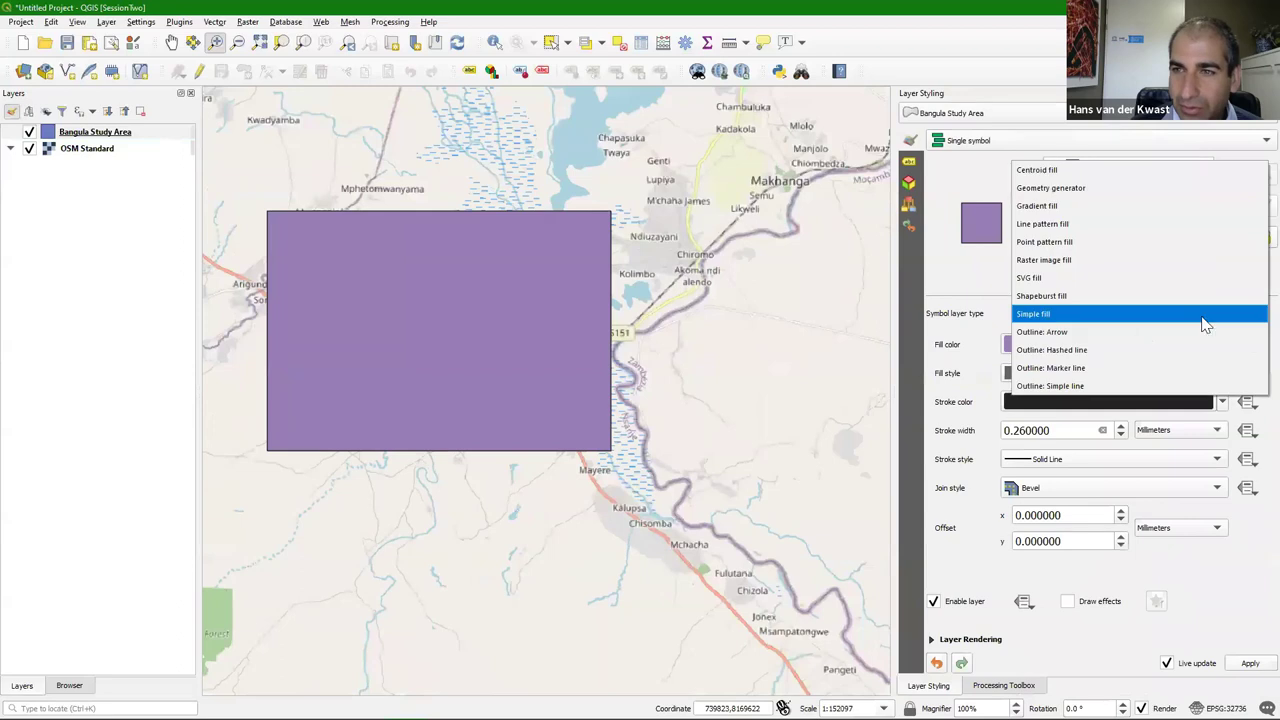
click(1070, 387)
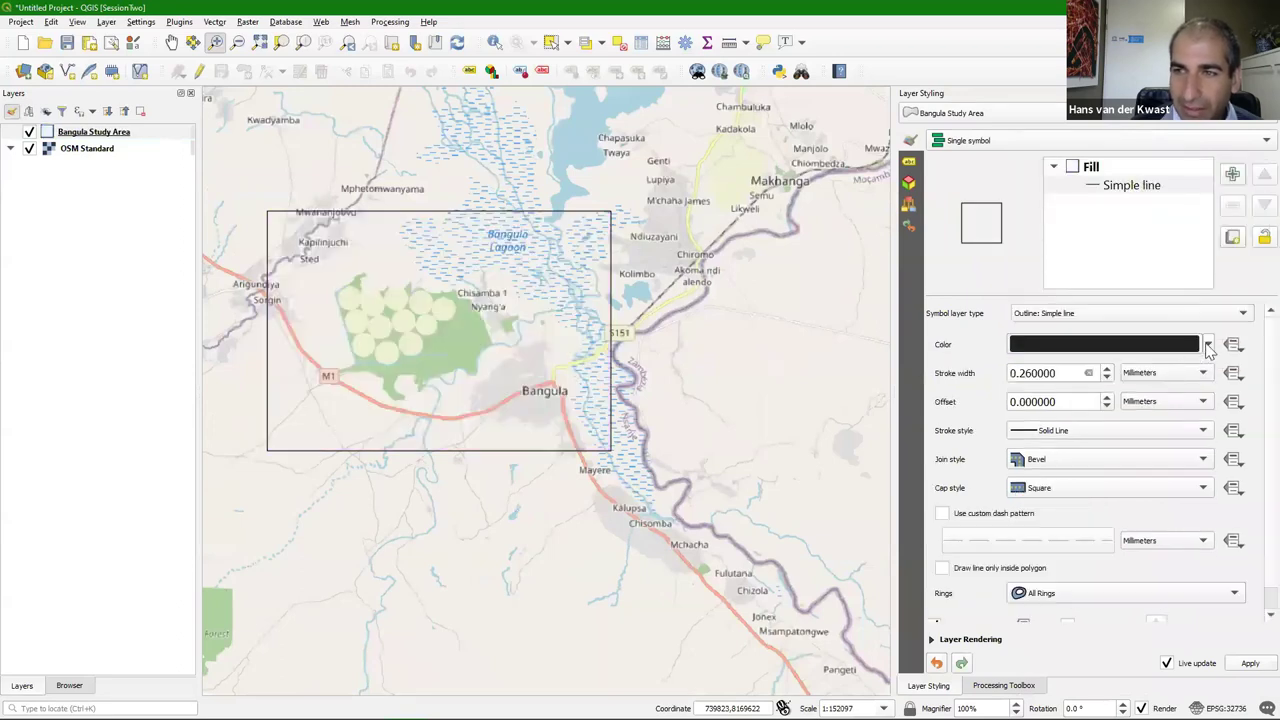
click(1208, 346)
click(1107, 530)
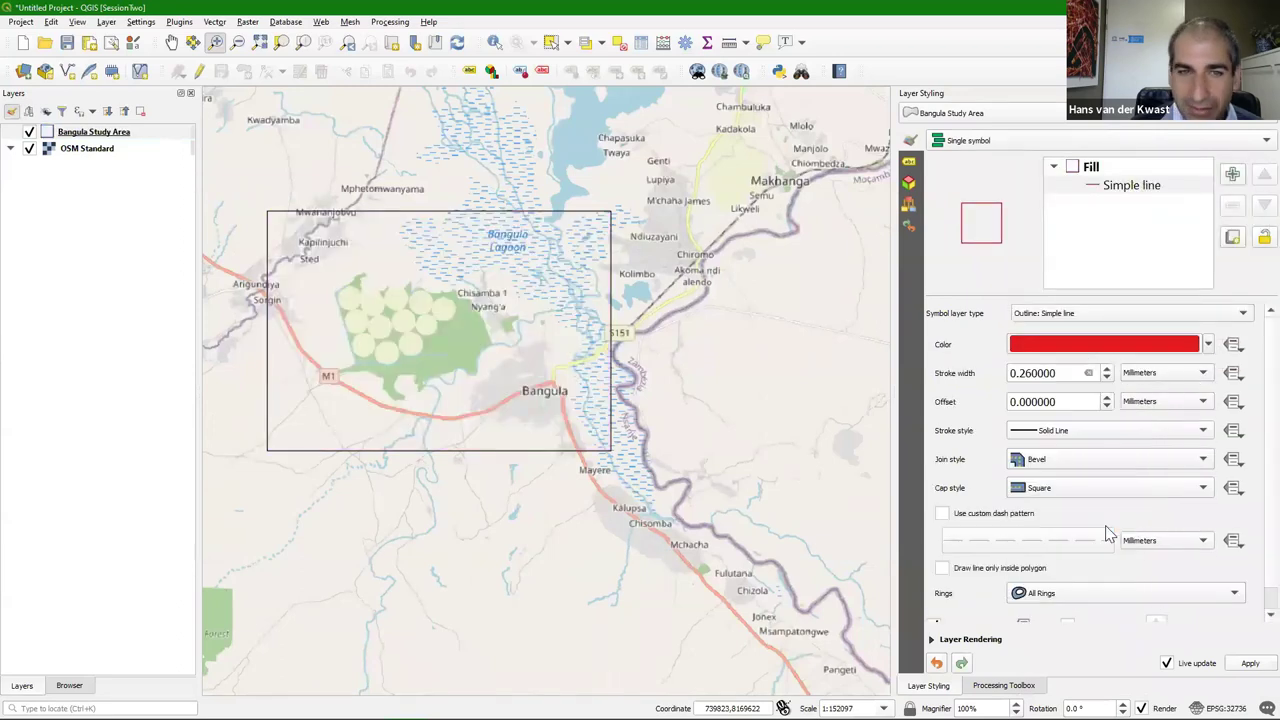
click(1106, 369)
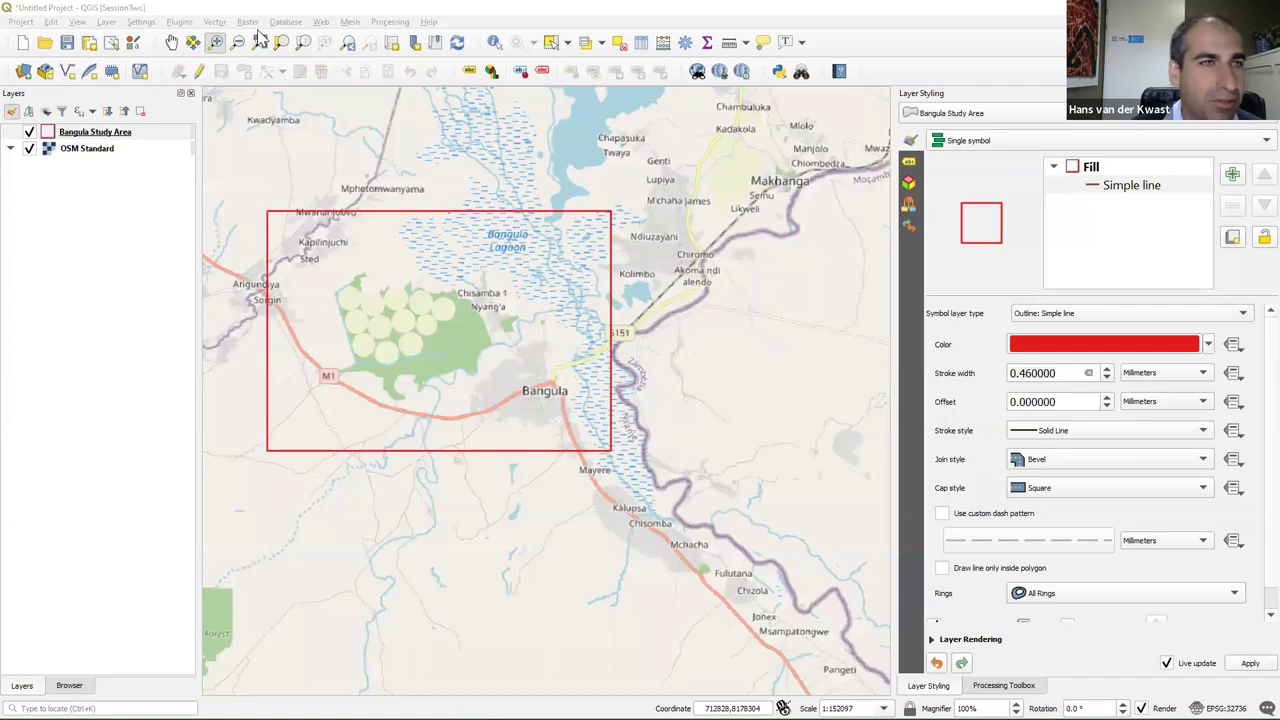
Add Google Satellite from QuickMapServices and hide the OSM Standard basemap
click(323, 22)
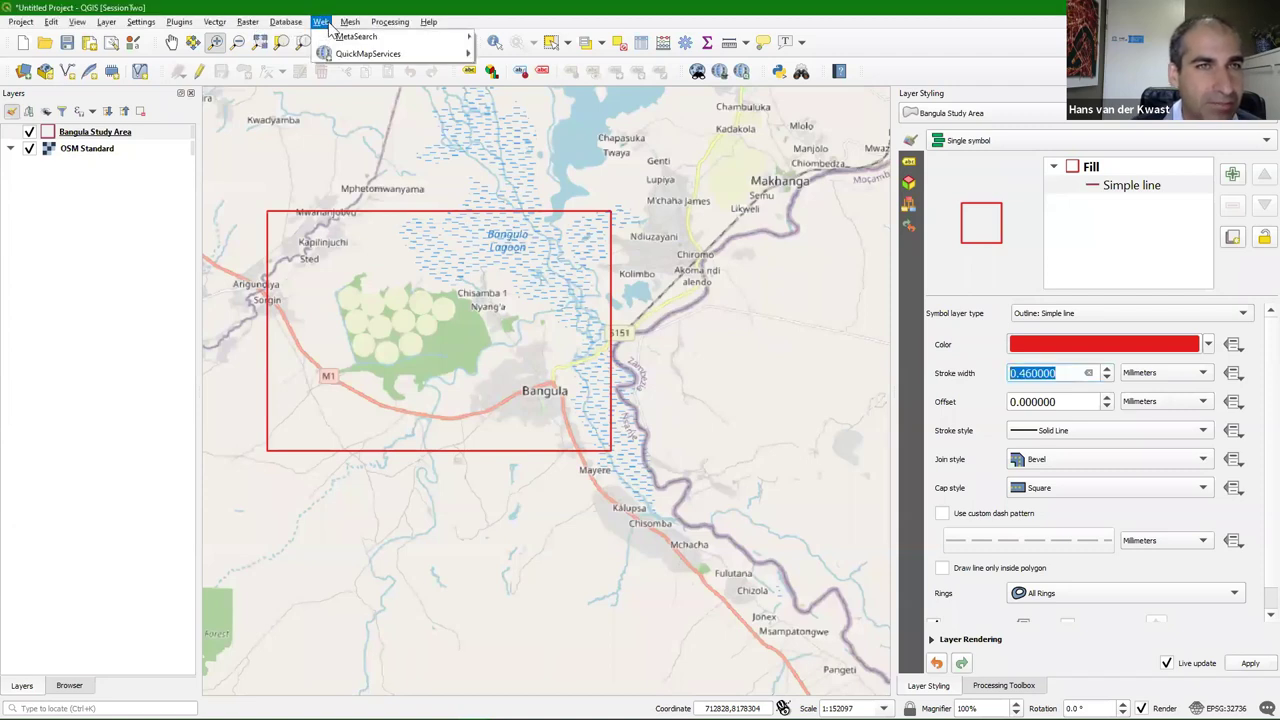
mouse_move(345, 53)
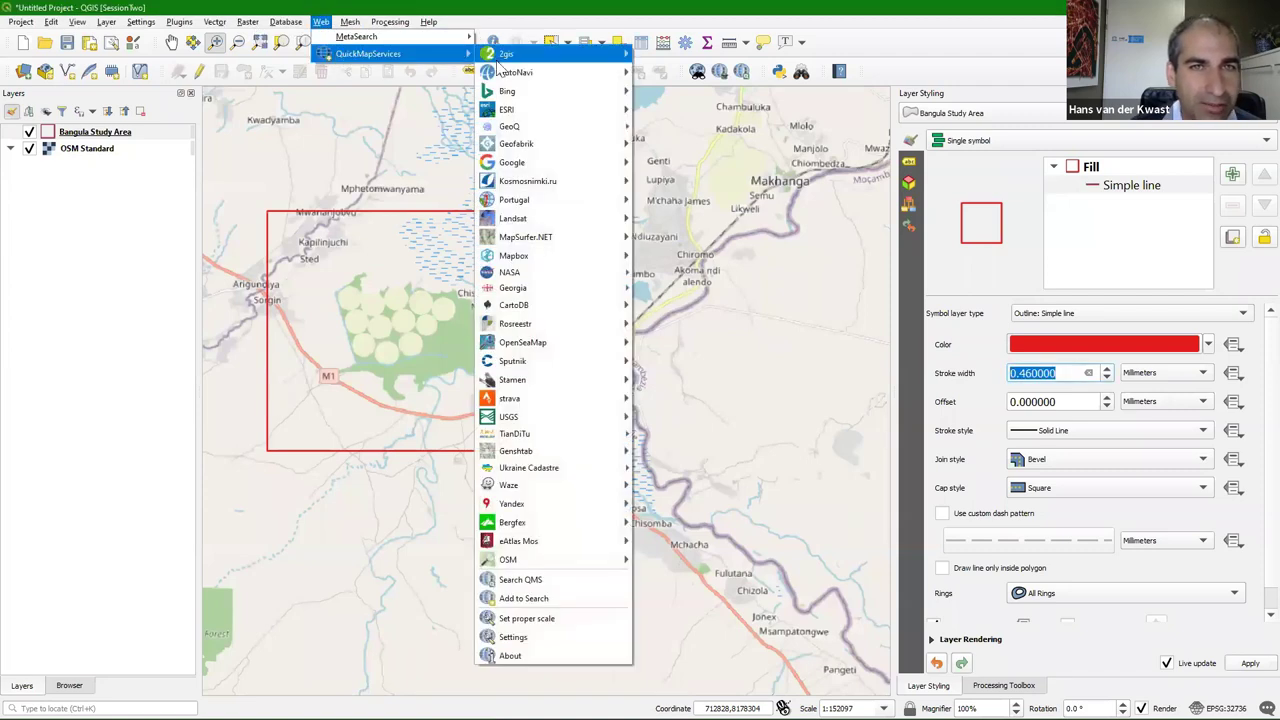
mouse_move(560, 163)
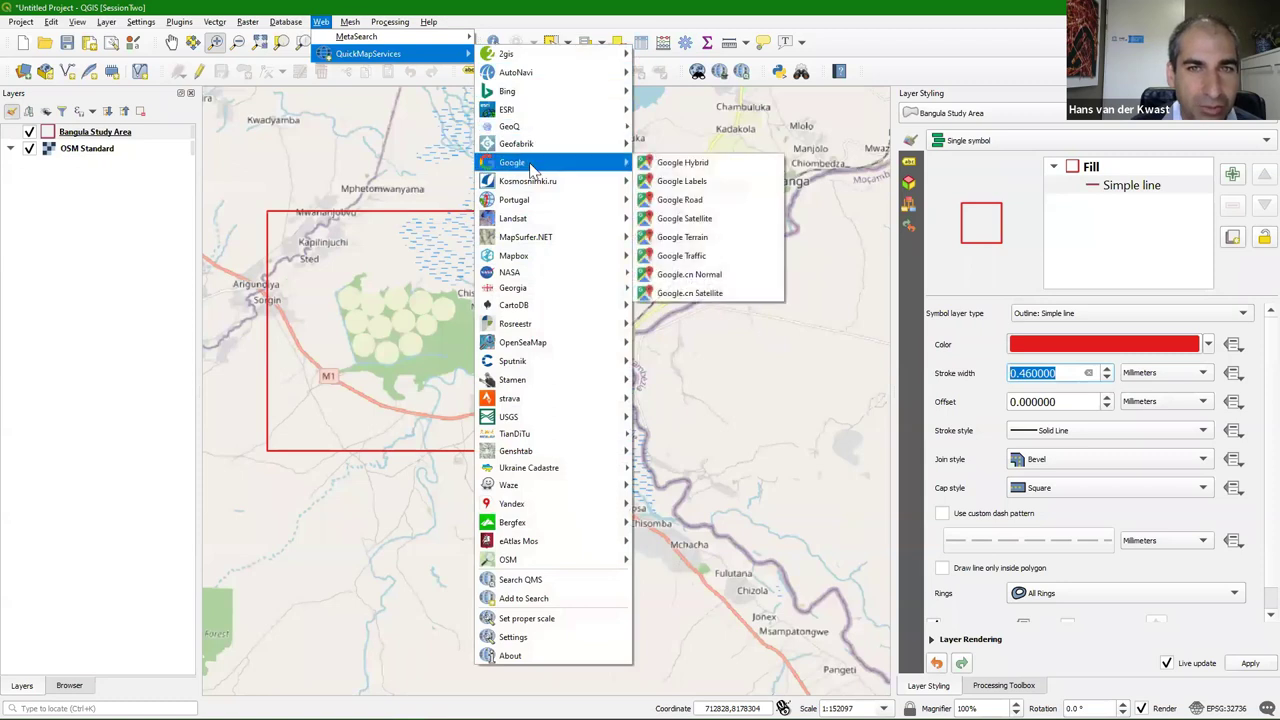
click(685, 218)
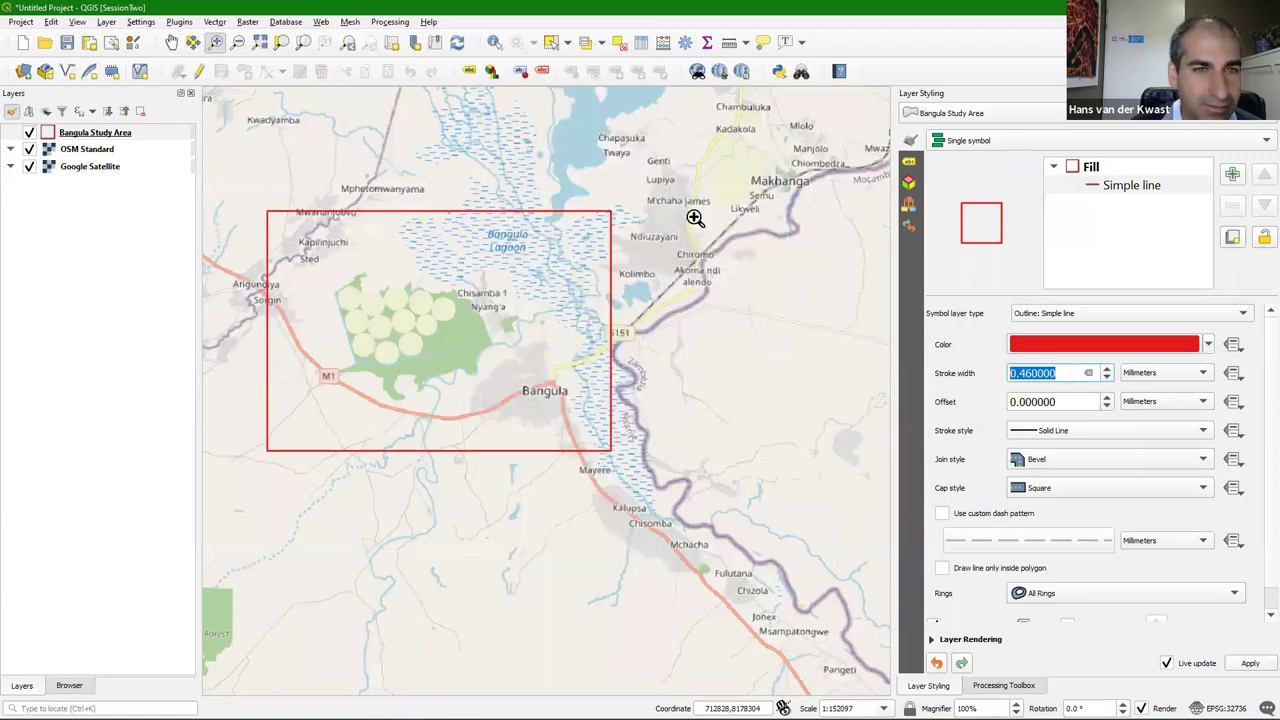
click(30, 150)
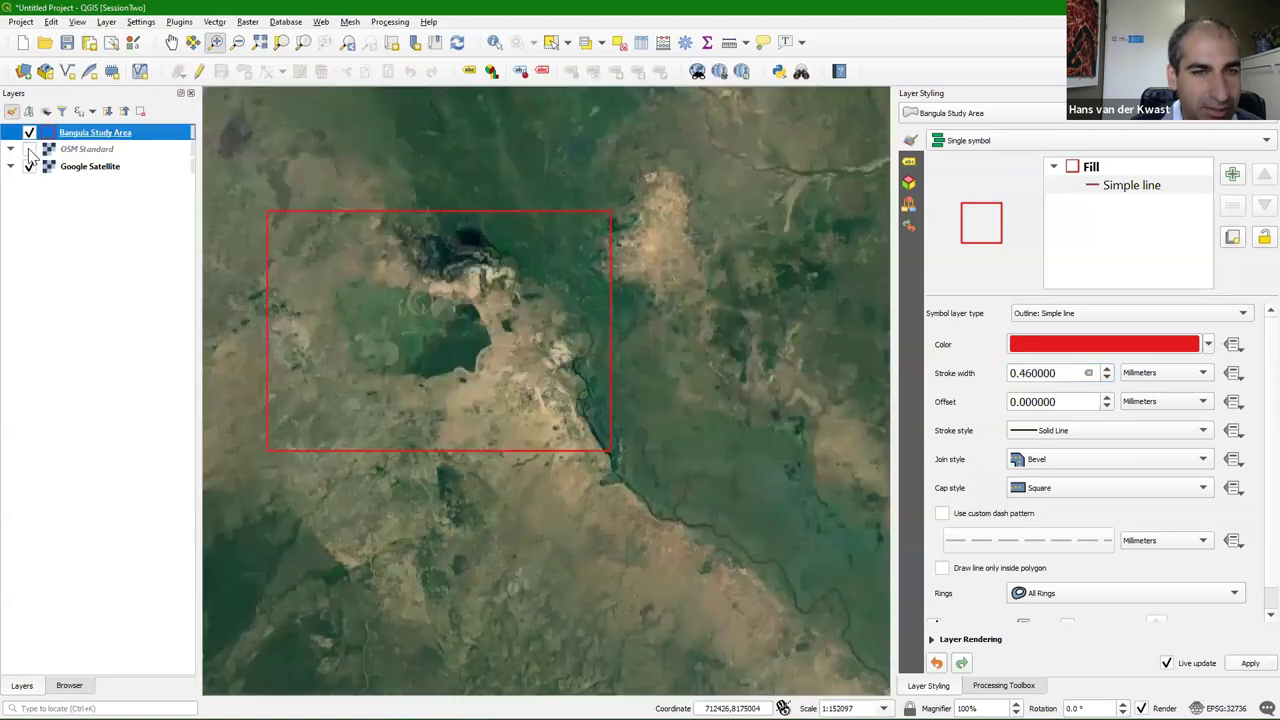
Zoom in on the irrigation circles and pan across neighbouring circles and the area east of them
drag(360, 289, 452, 354)
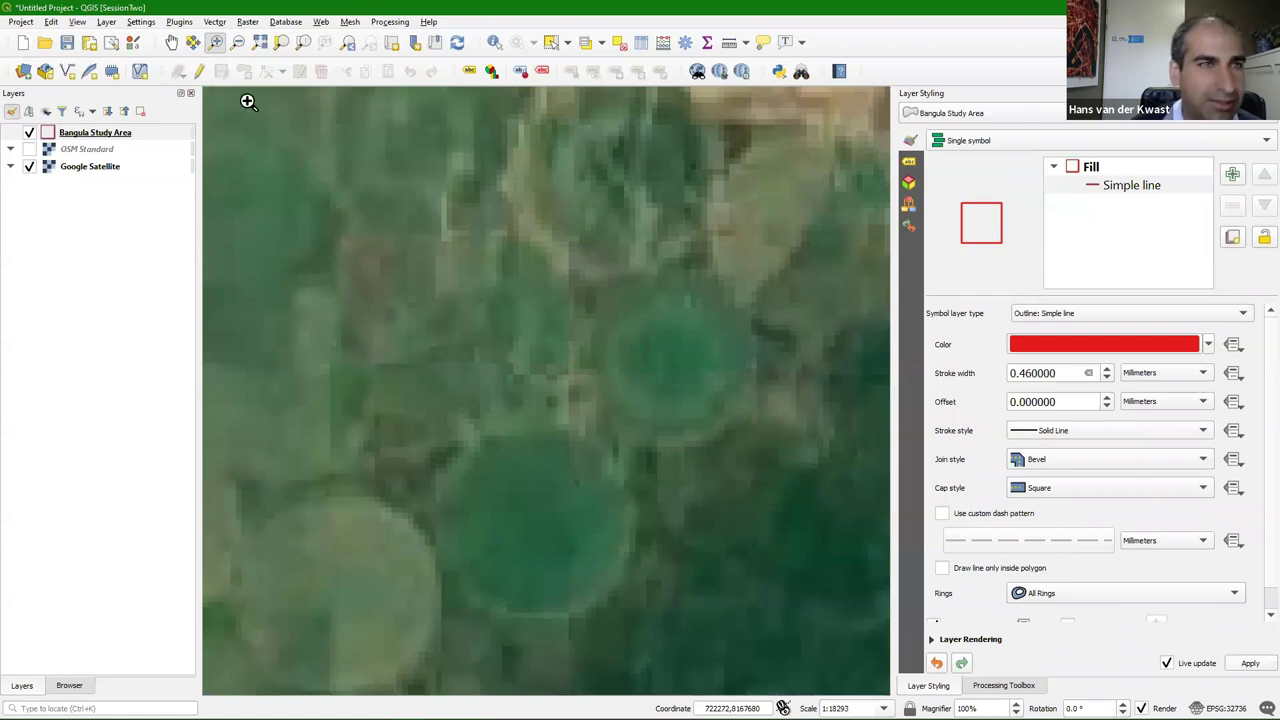
click(171, 42)
drag(700, 266, 594, 310)
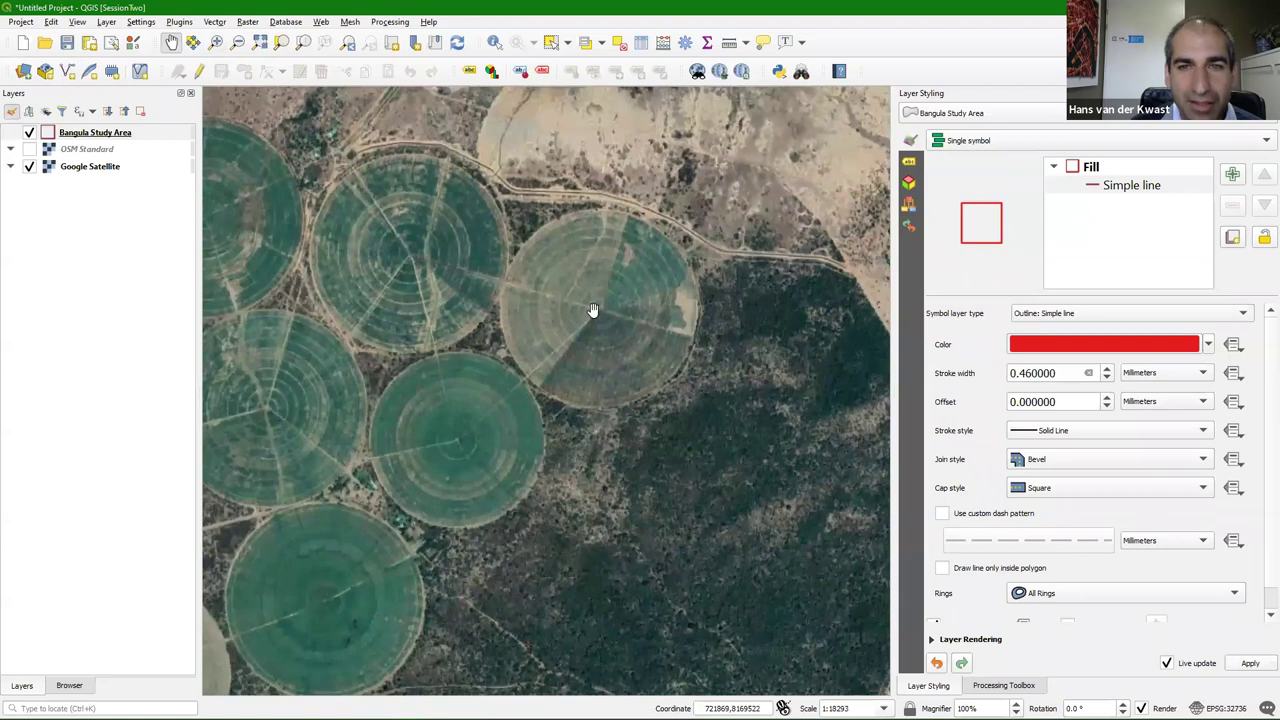
scroll(449, 258, down, 1)
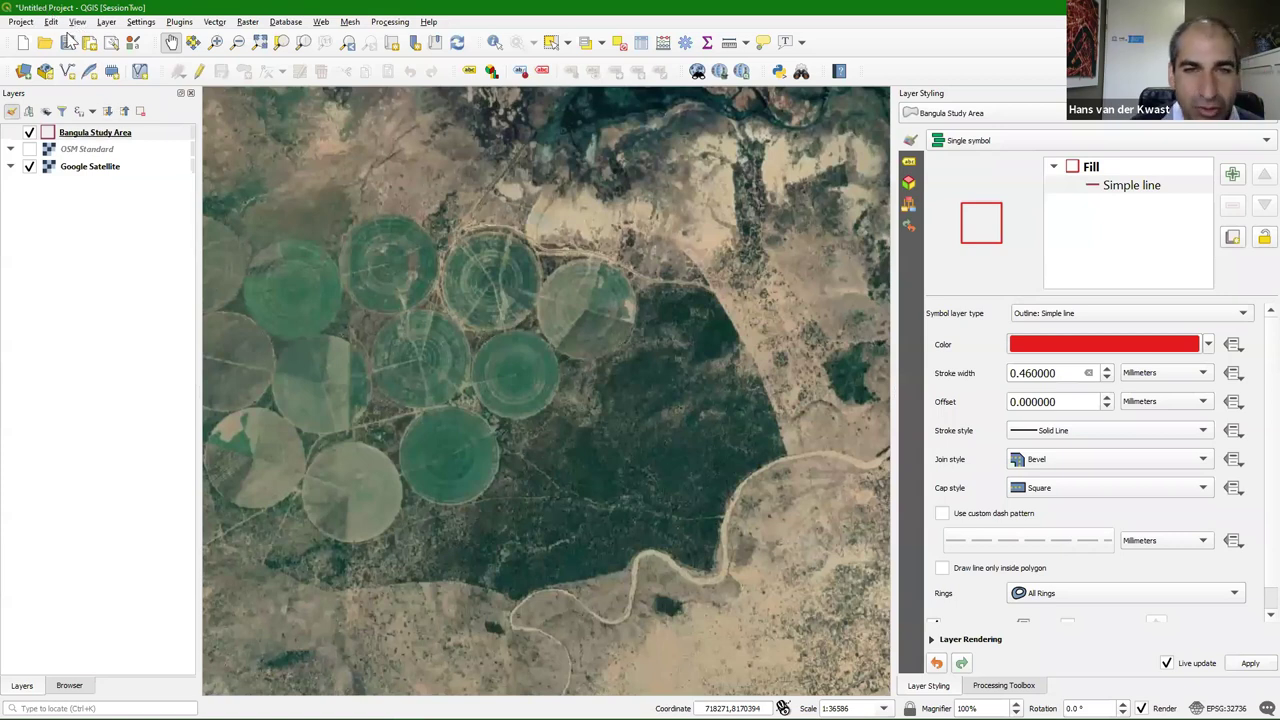
scroll(521, 306, up, 1)
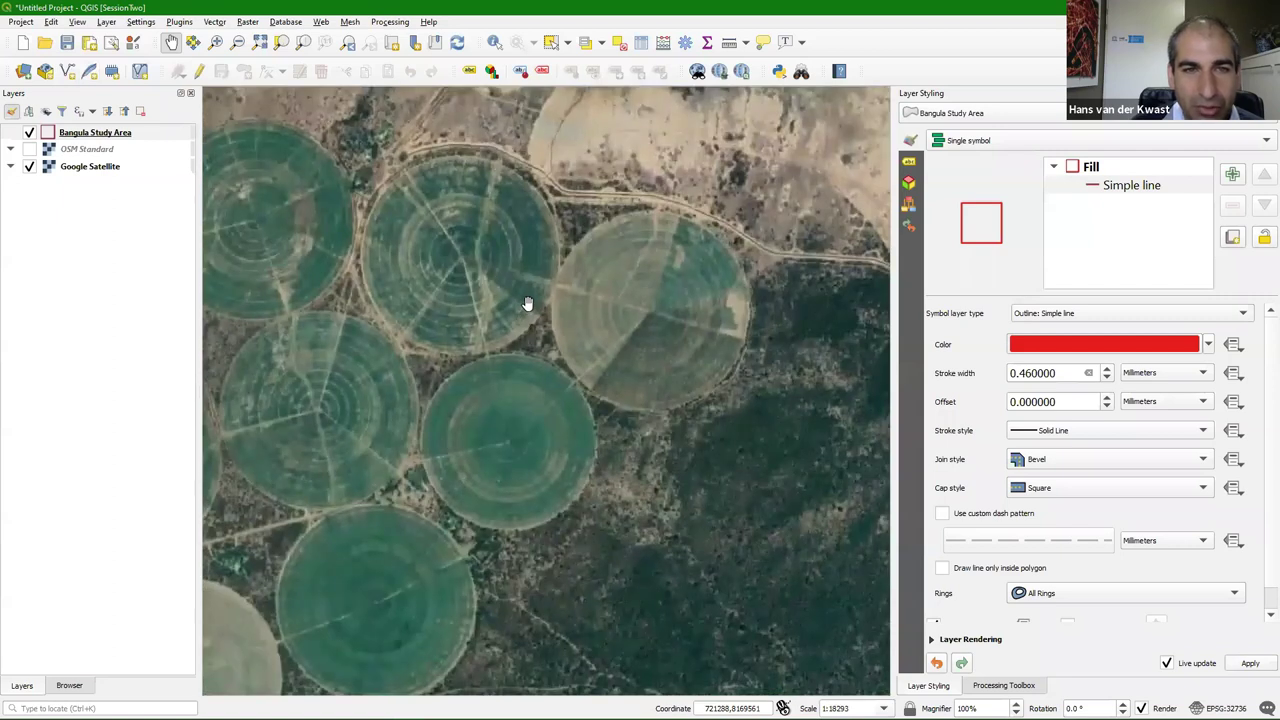
scroll(527, 304, down, 1)
scroll(527, 303, down, 1)
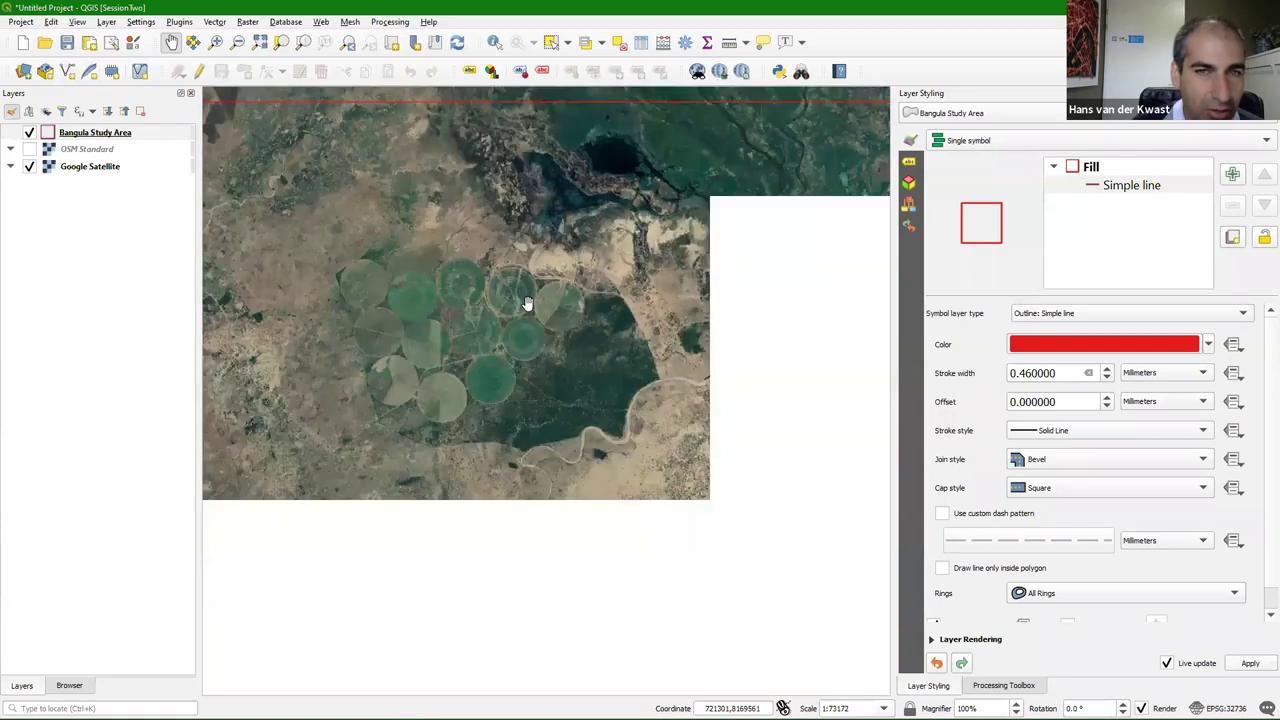
scroll(527, 304, up, 1)
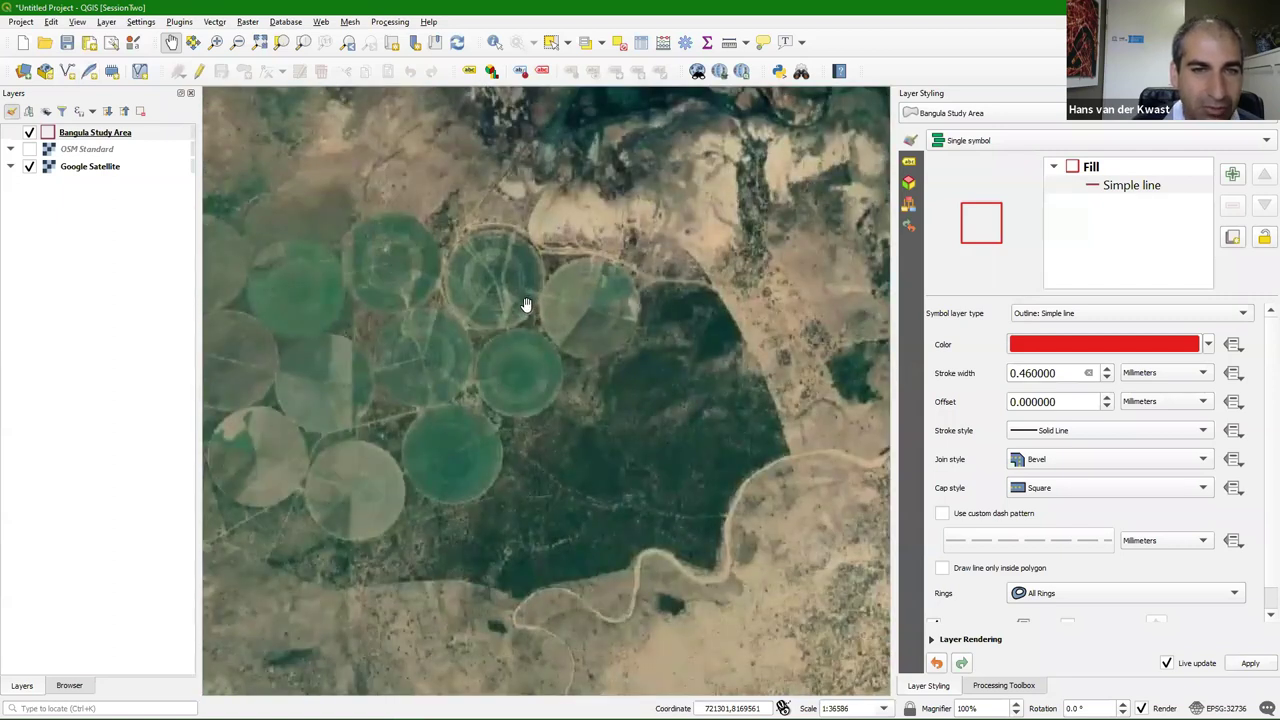
scroll(527, 304, up, 1)
scroll(527, 304, up, 1)
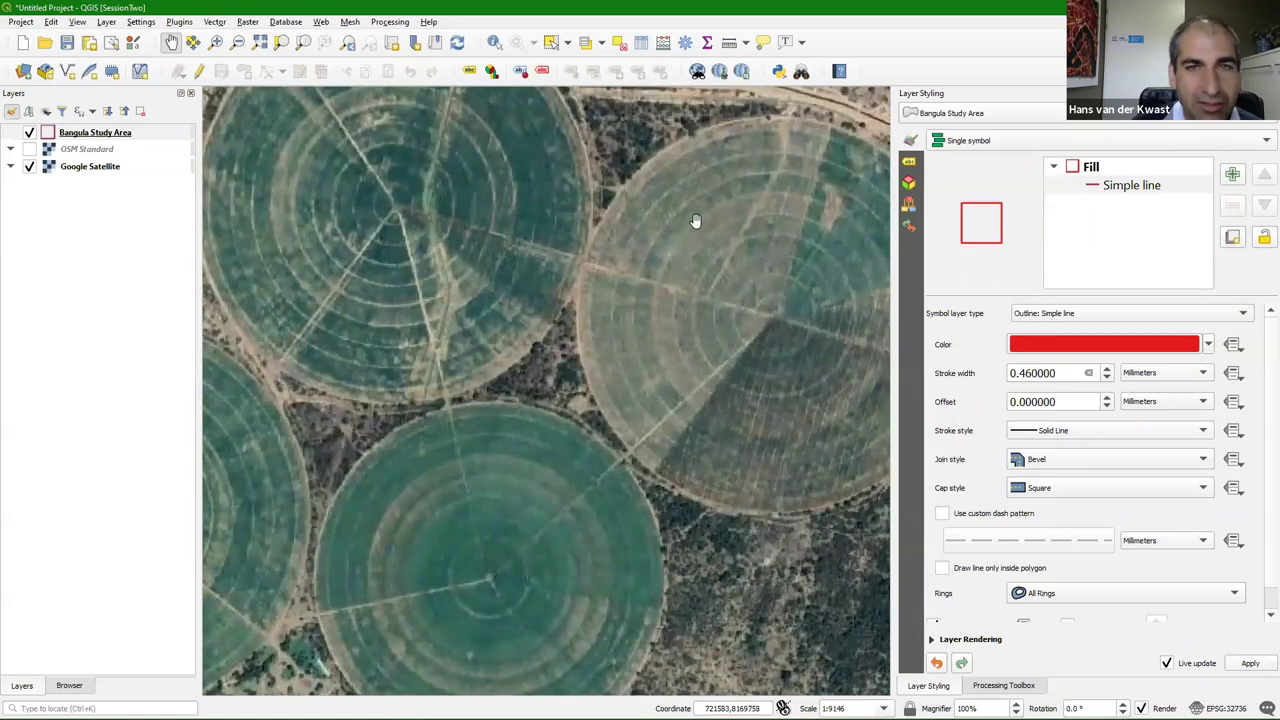
drag(536, 289, 354, 331)
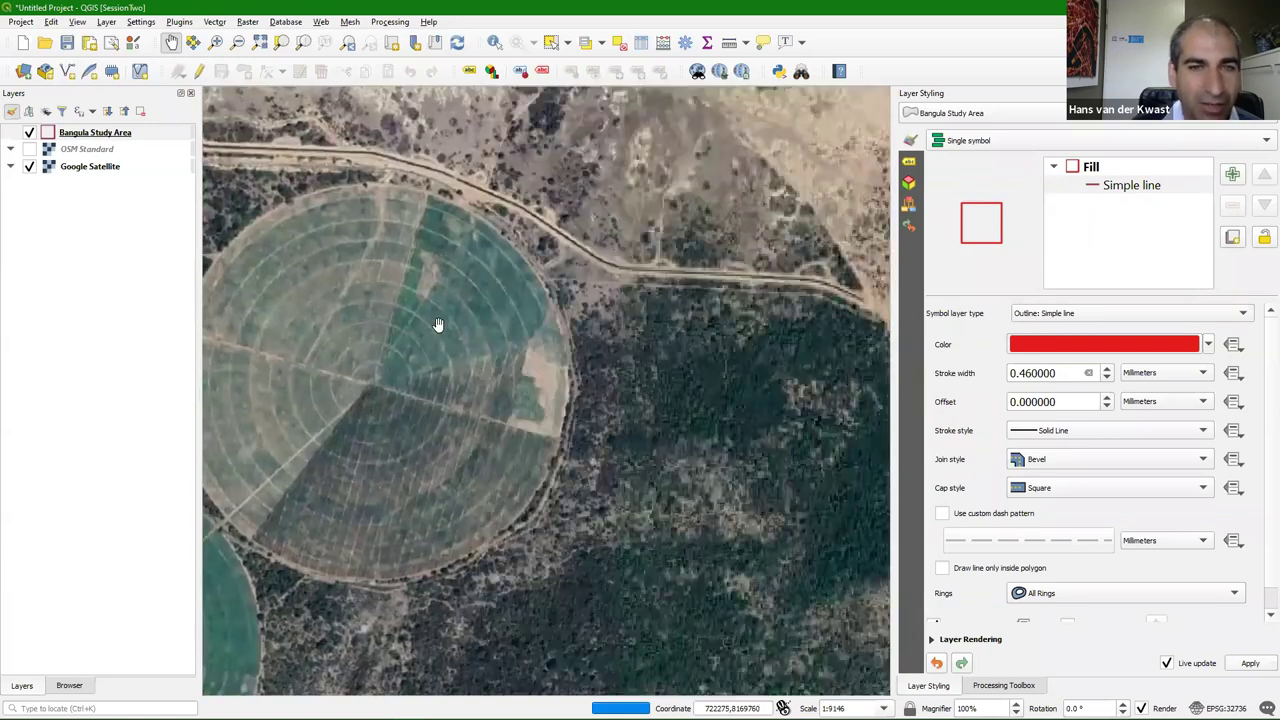
scroll(437, 324, down, 1)
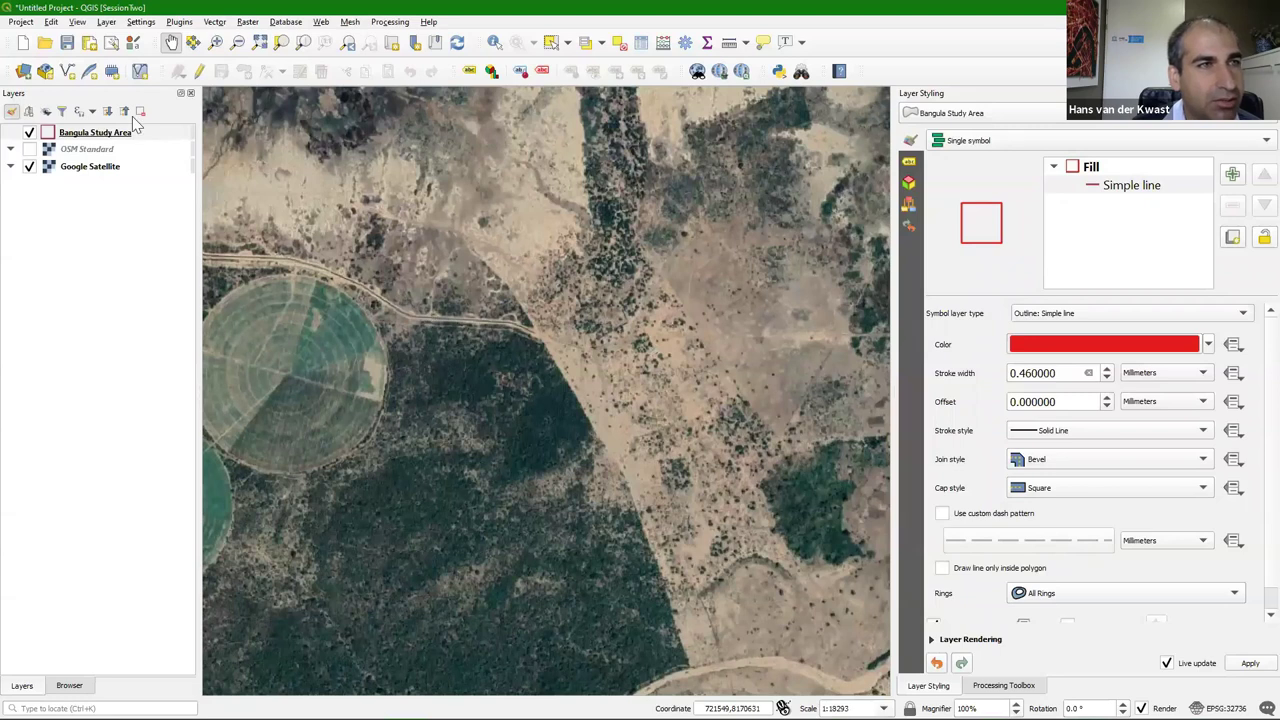
Show the Tile Scale panel from the View menu and select the Google Satellite layer
click(78, 22)
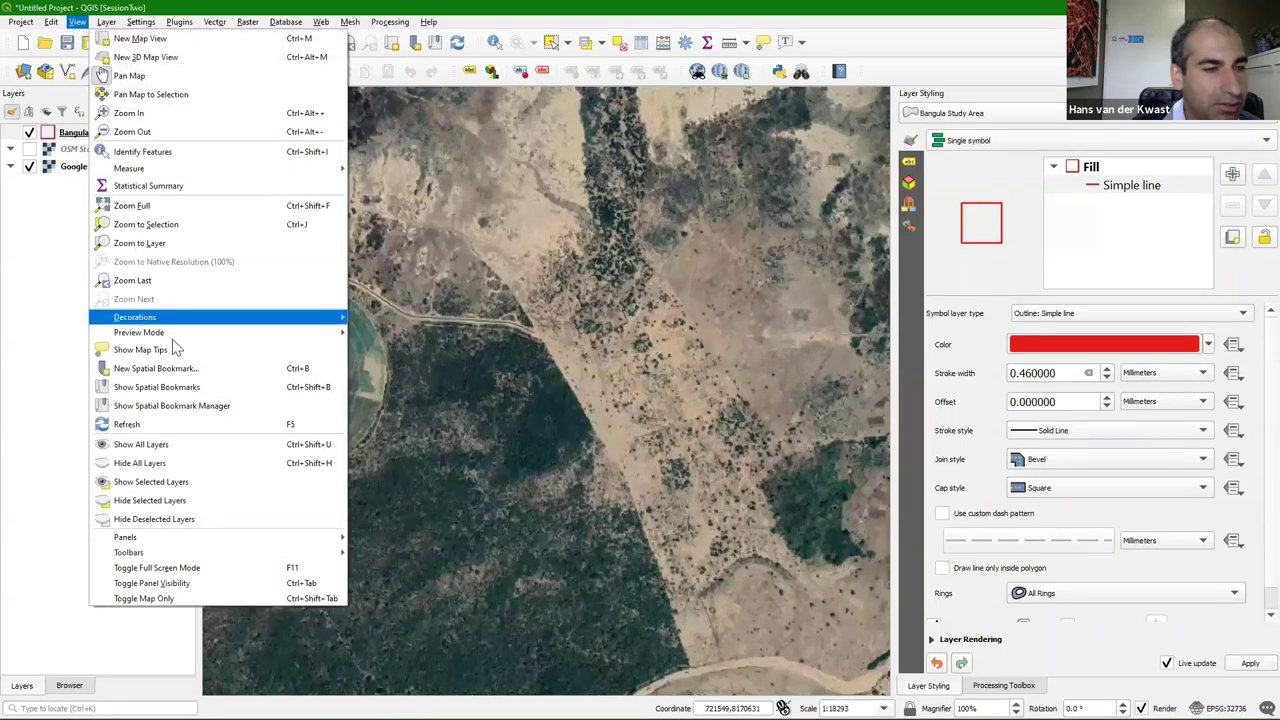
mouse_move(200, 538)
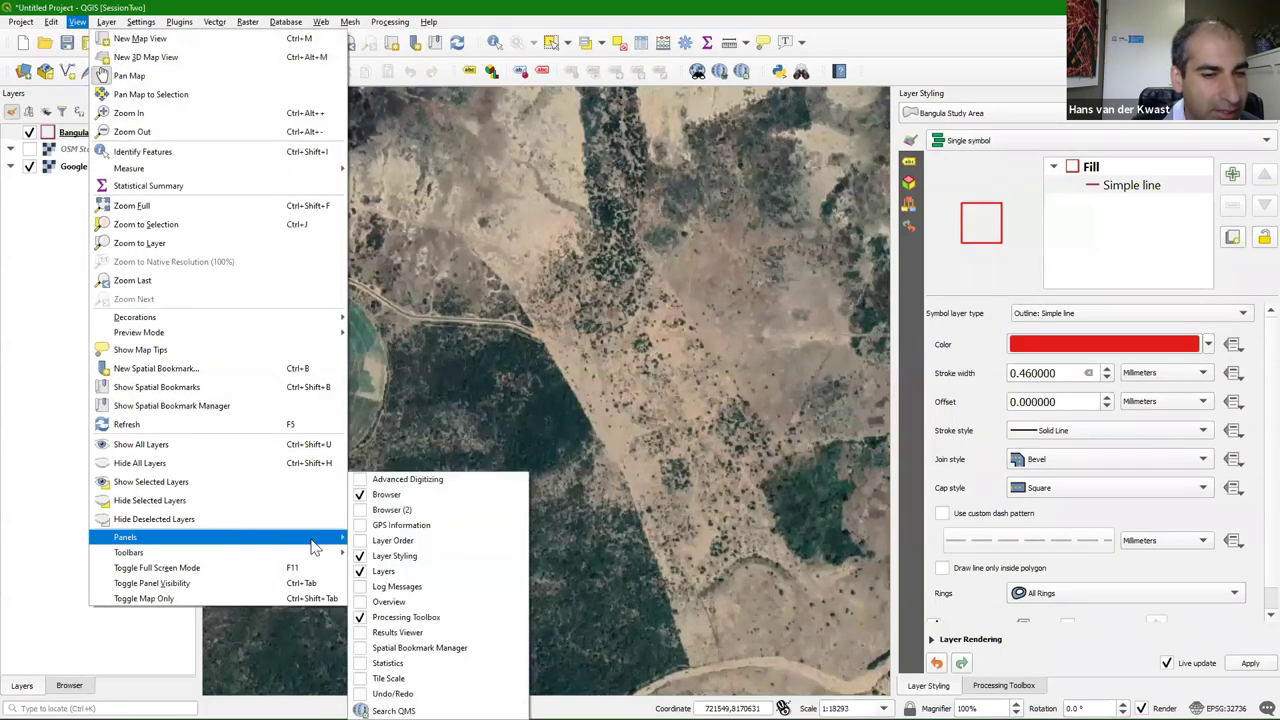
click(385, 678)
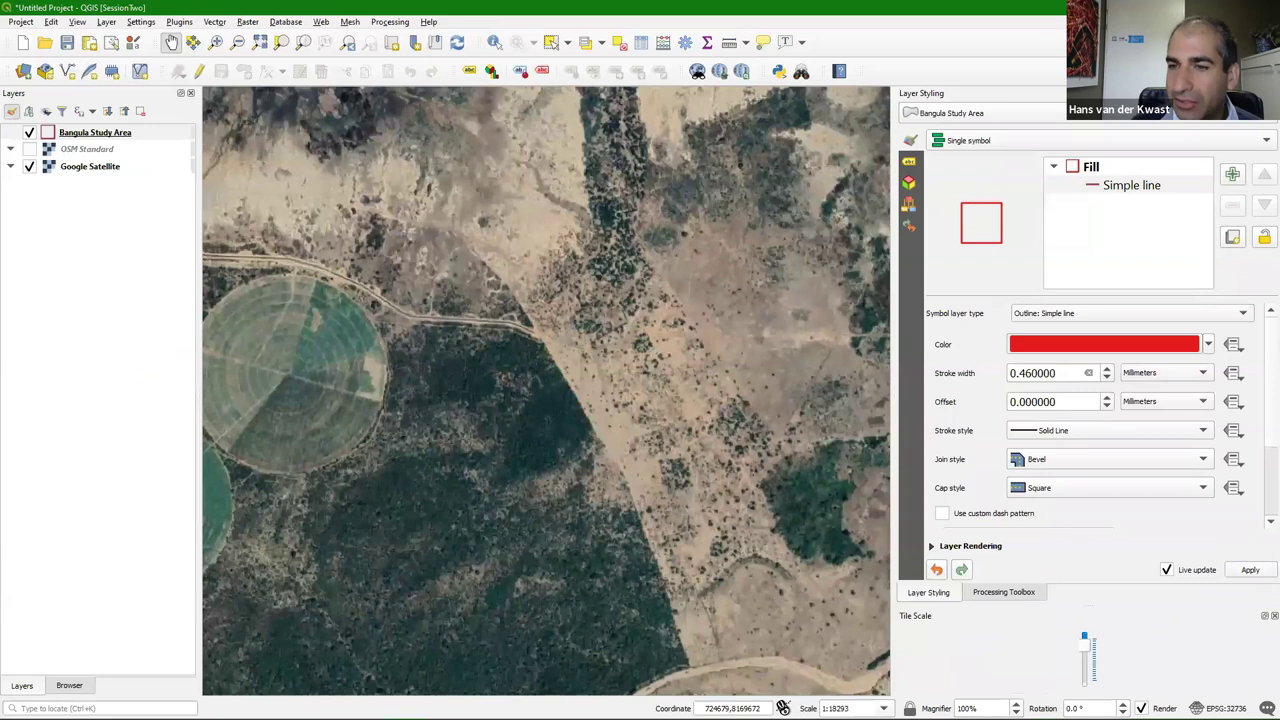
key(ctrl+alt+t)
key(ctrl+alt+t)
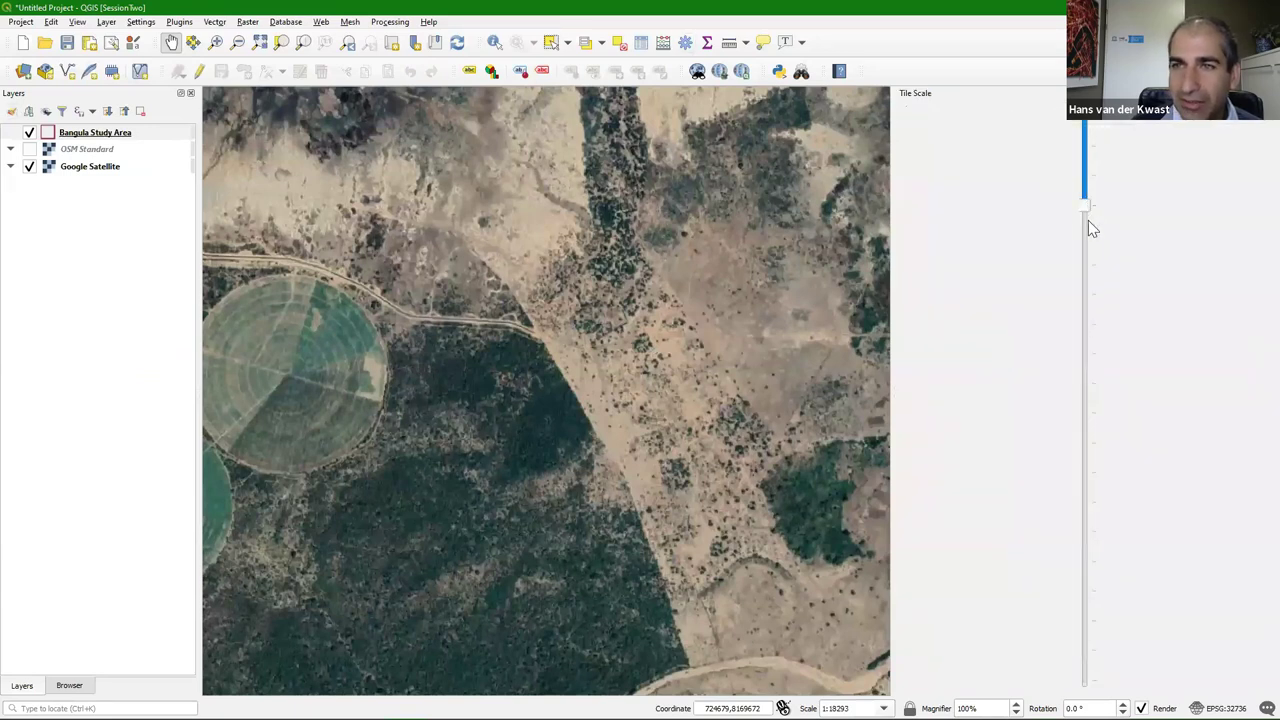
click(78, 167)
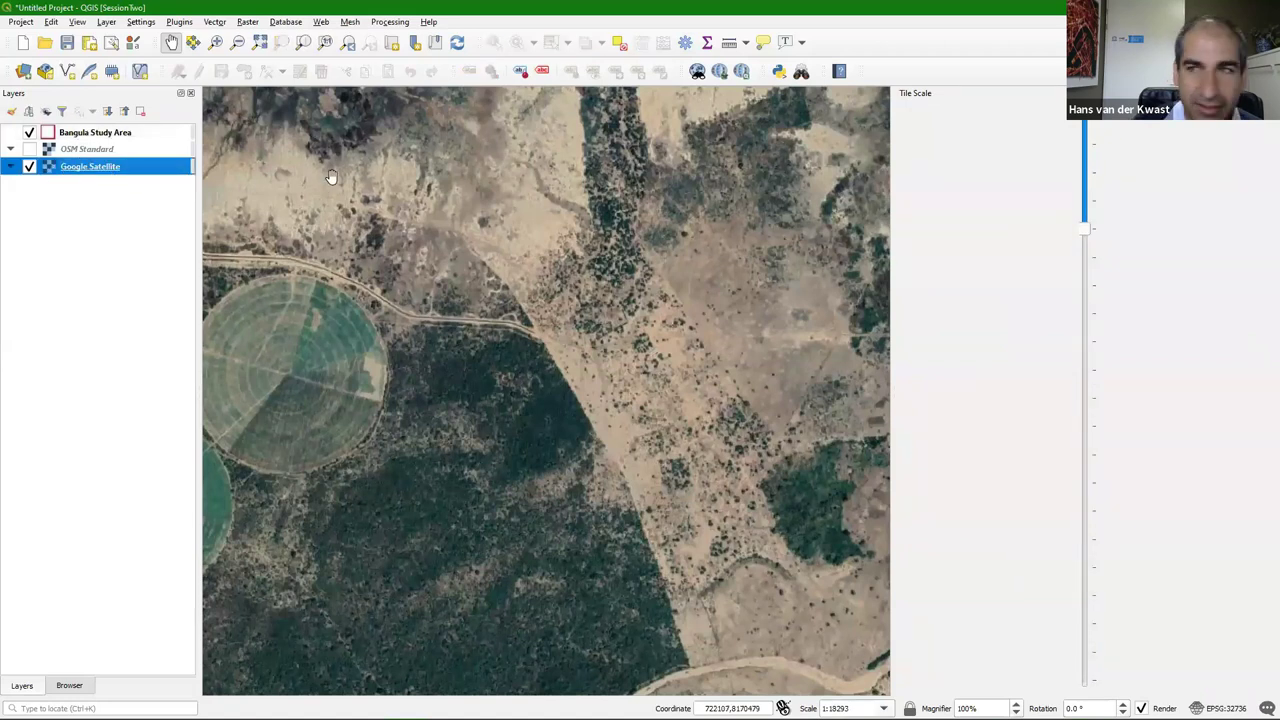
Step the satellite map through tile zoom levels 14, 18 and 7, then back in several levels
drag(1086, 237, 1111, 220)
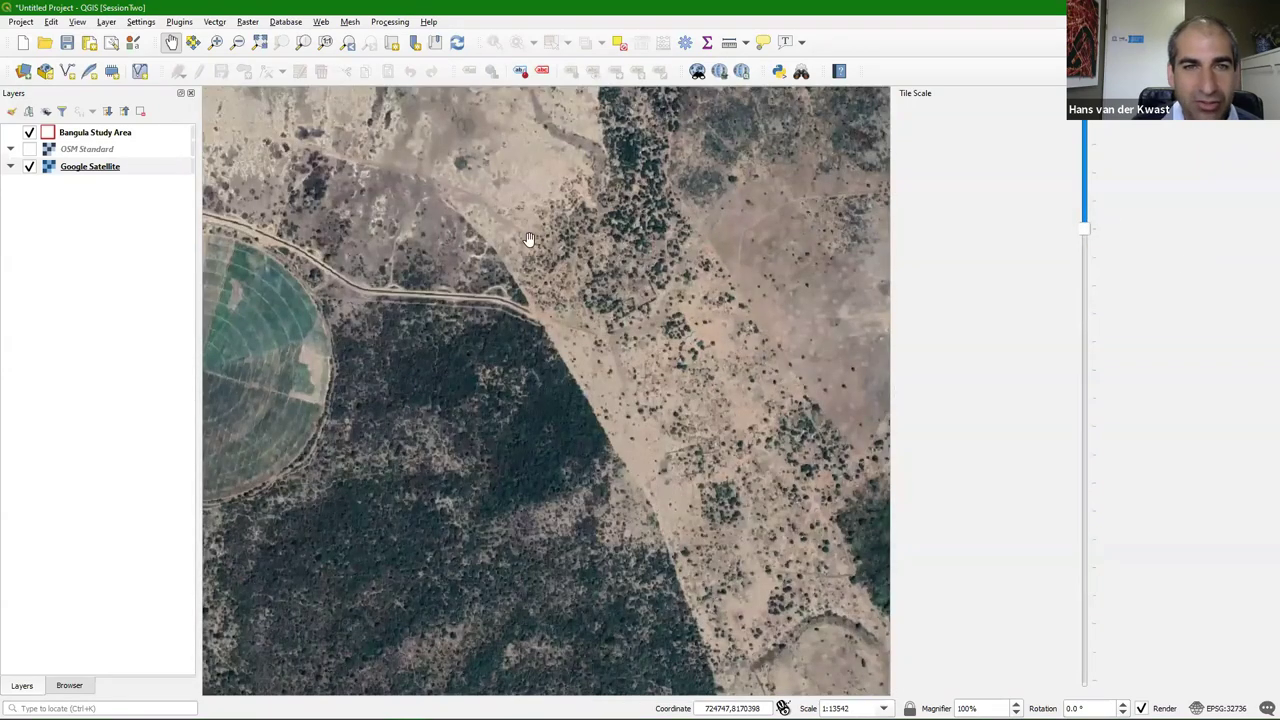
click(1092, 210)
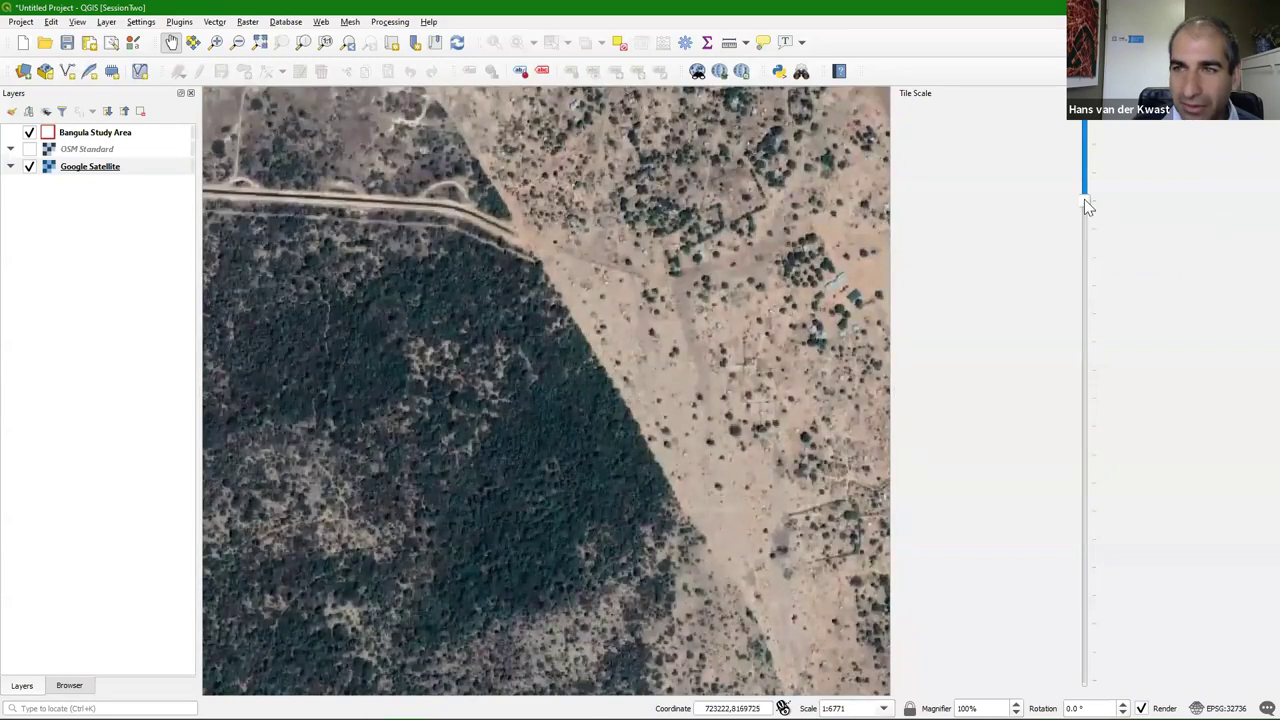
scroll(1089, 208, down, 1)
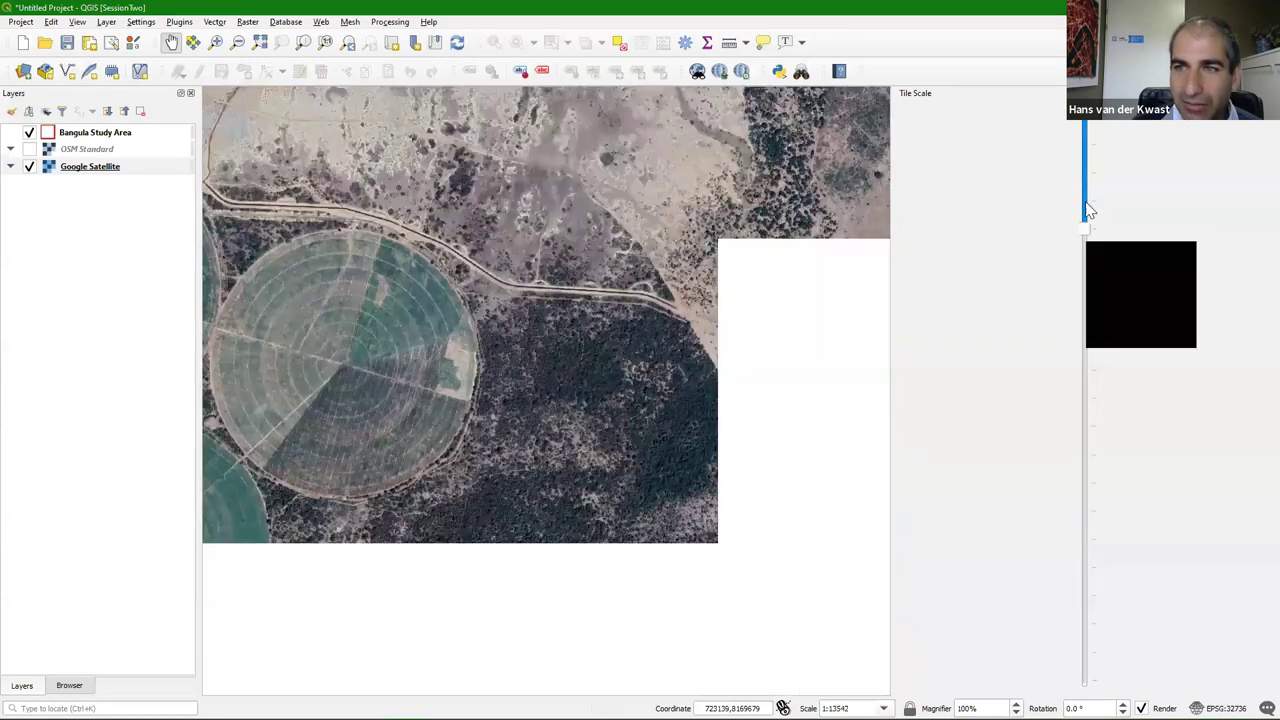
scroll(1086, 225, up, 1)
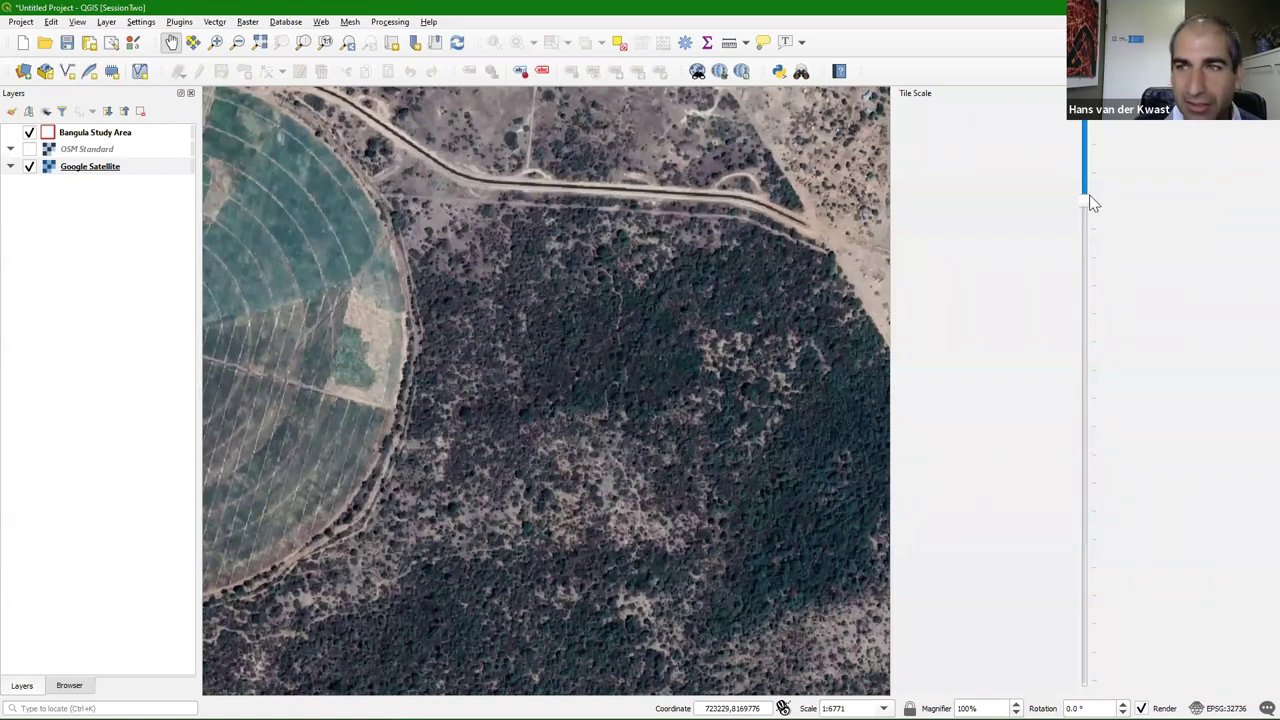
drag(1086, 206, 1088, 128)
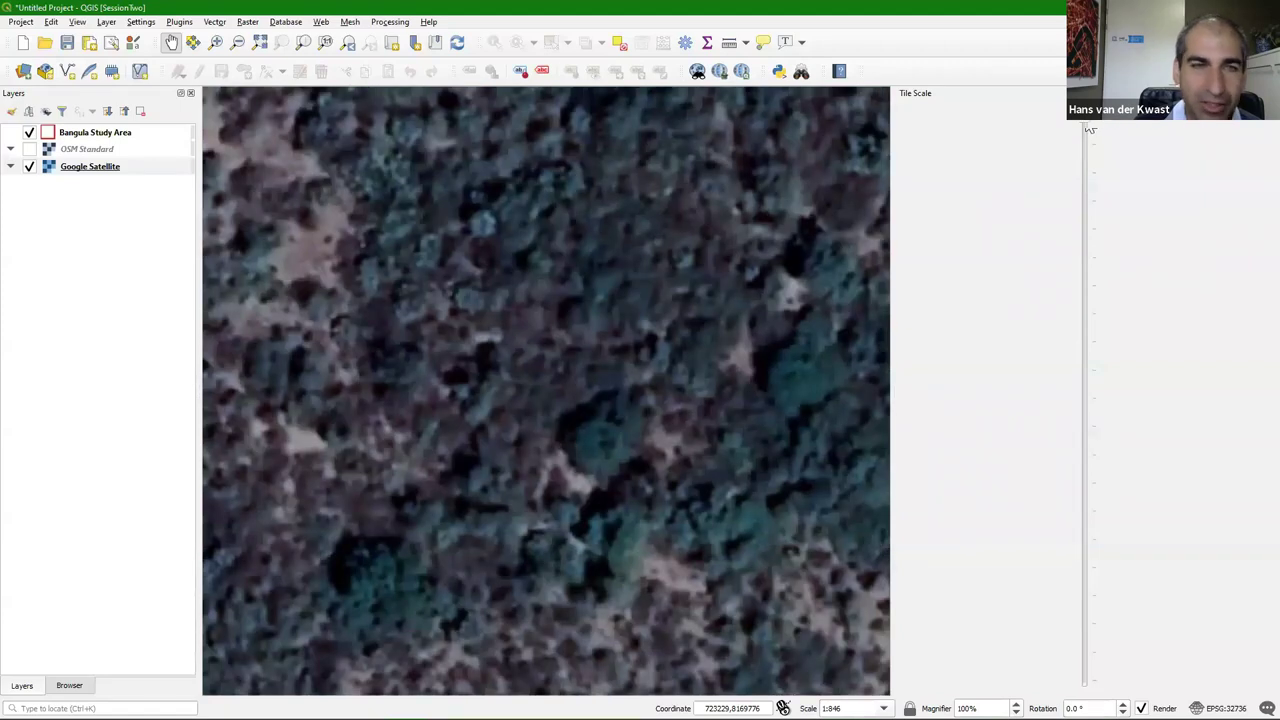
drag(1087, 160, 1111, 480)
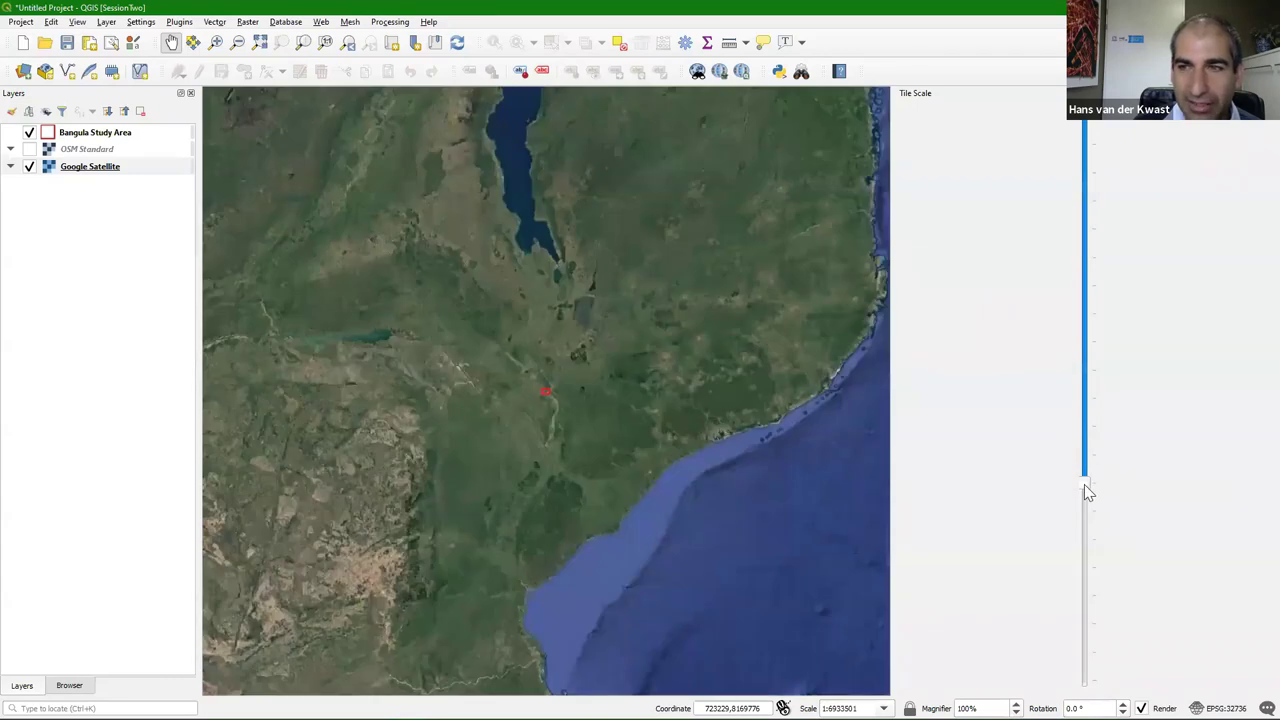
drag(1086, 491, 1076, 206)
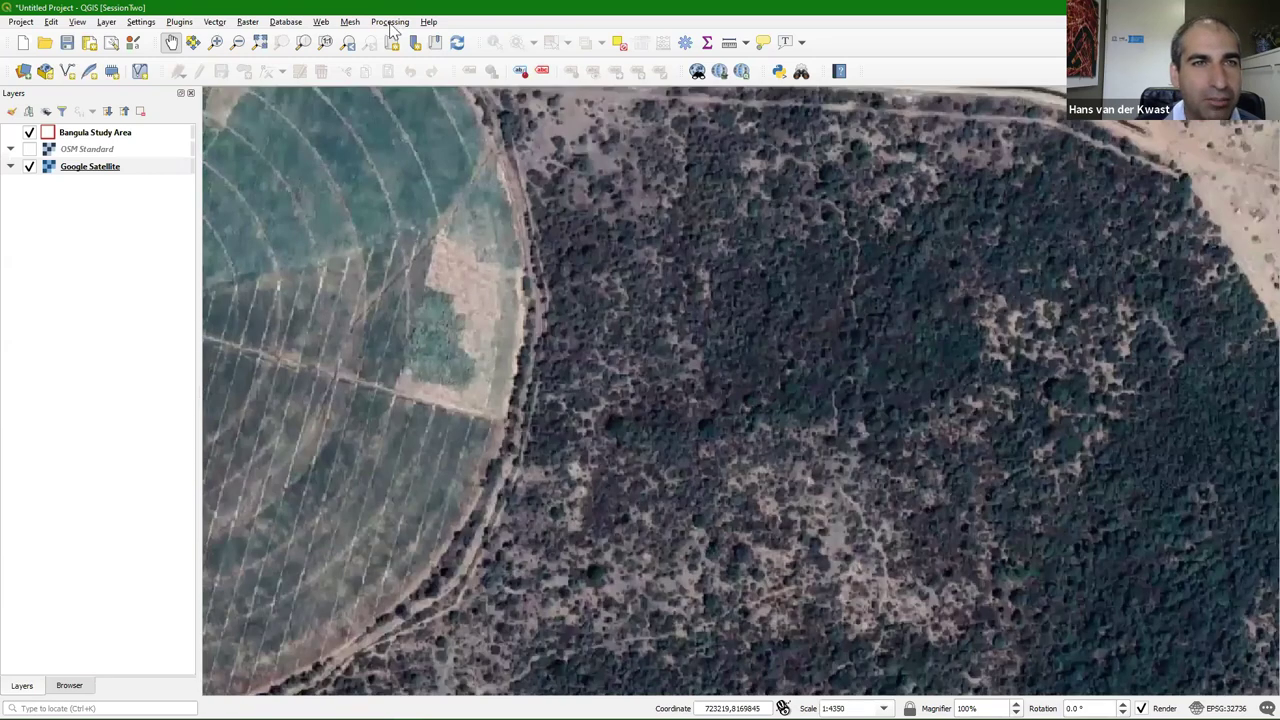
Zoom to and hide Bangula Study Area, and select Generate XYZ tiles (MBTiles) via an 'mbtil' search
click(390, 22)
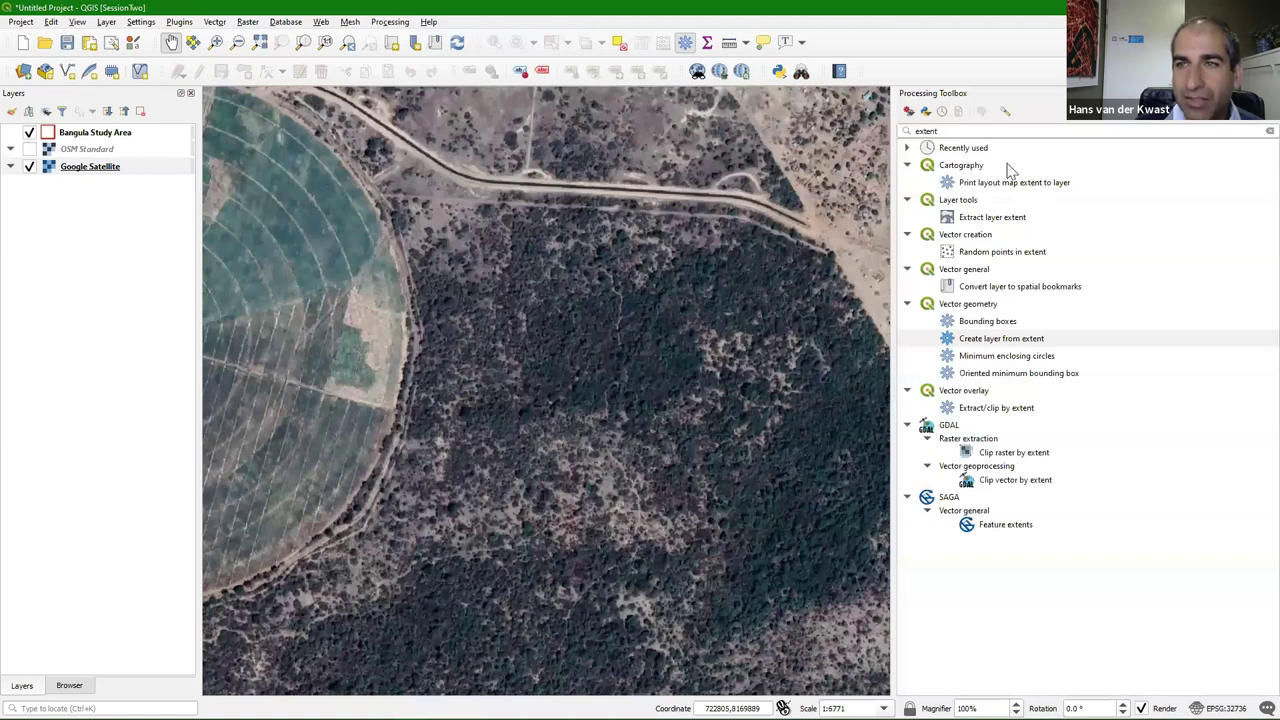
text(mbtil)
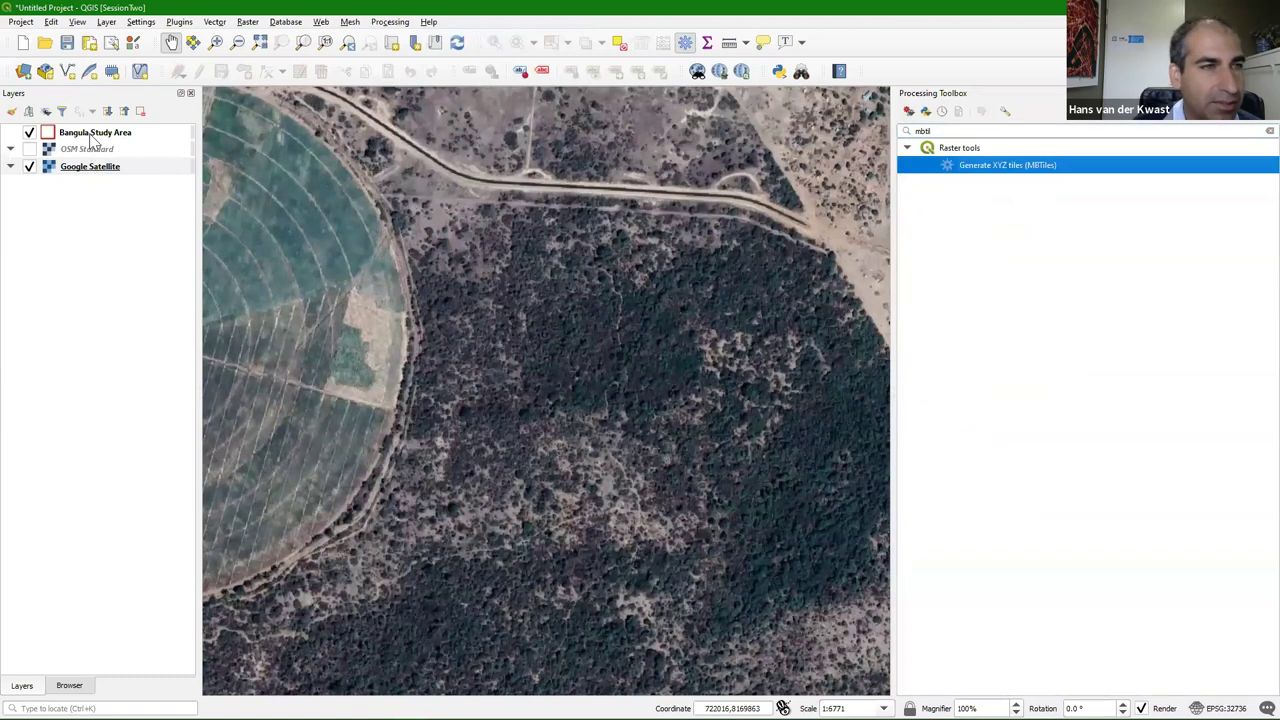
right_click(90, 136)
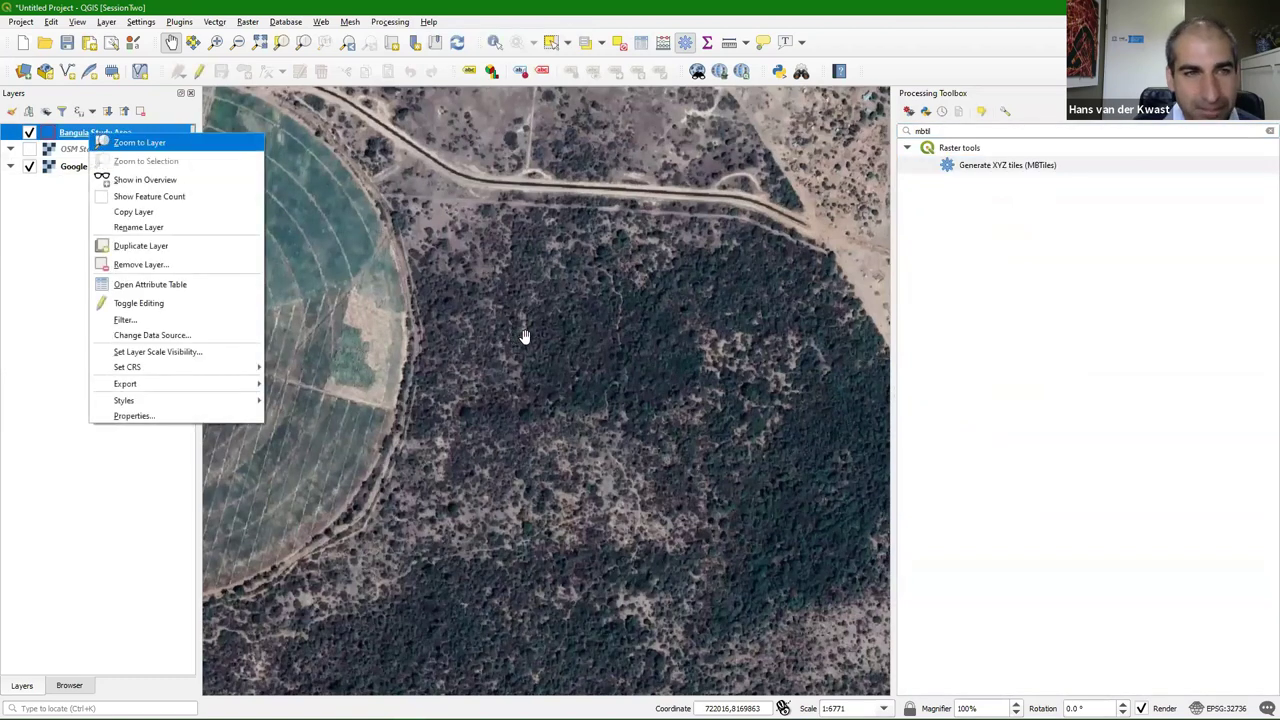
key(Return)
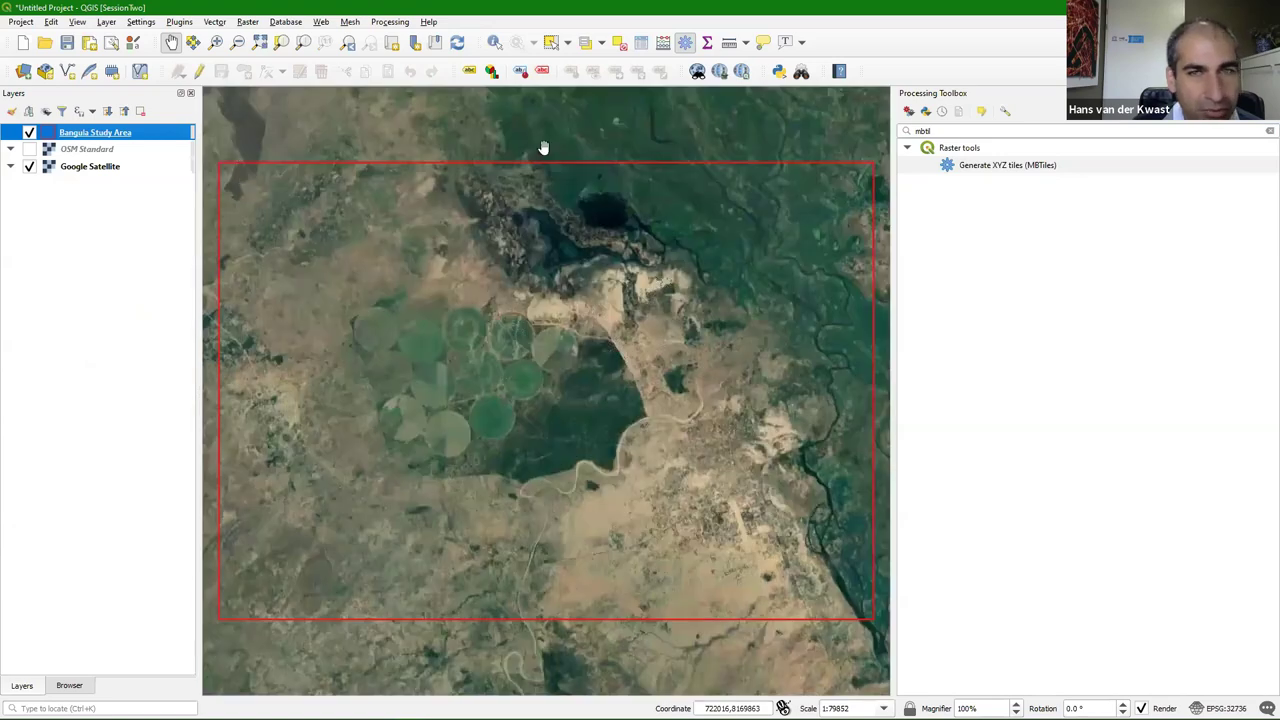
click(29, 133)
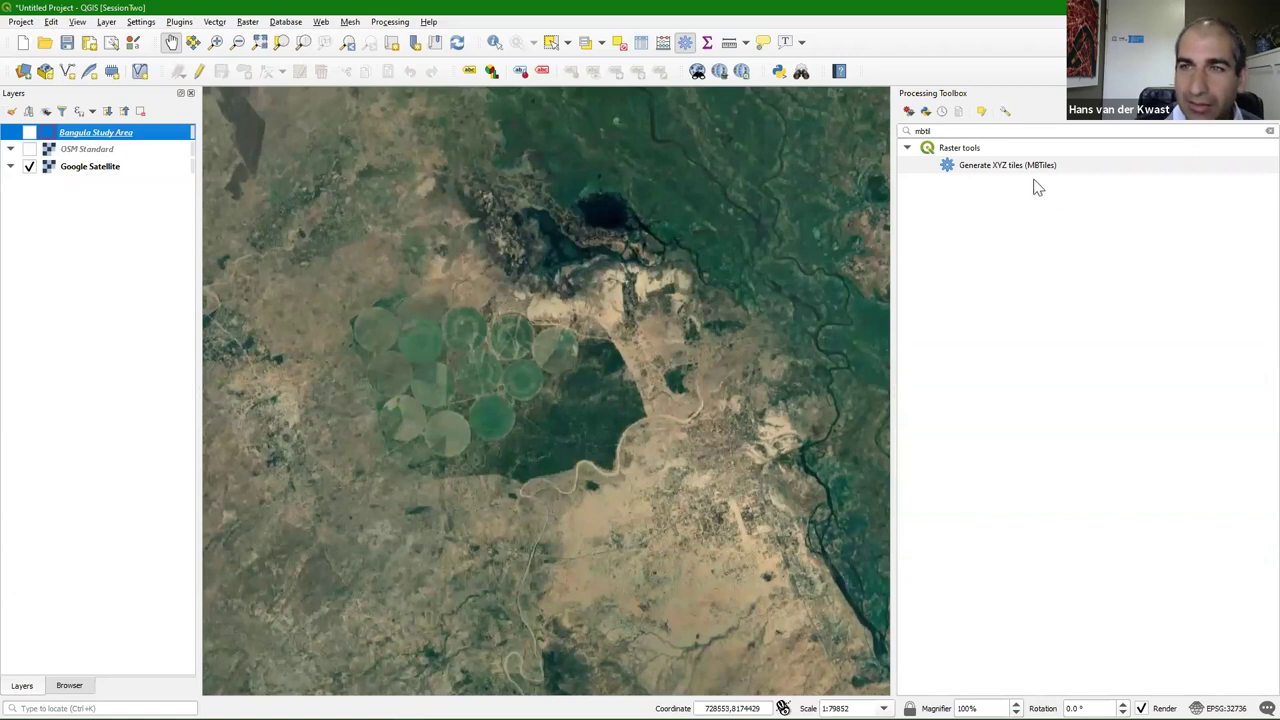
click(1000, 170)
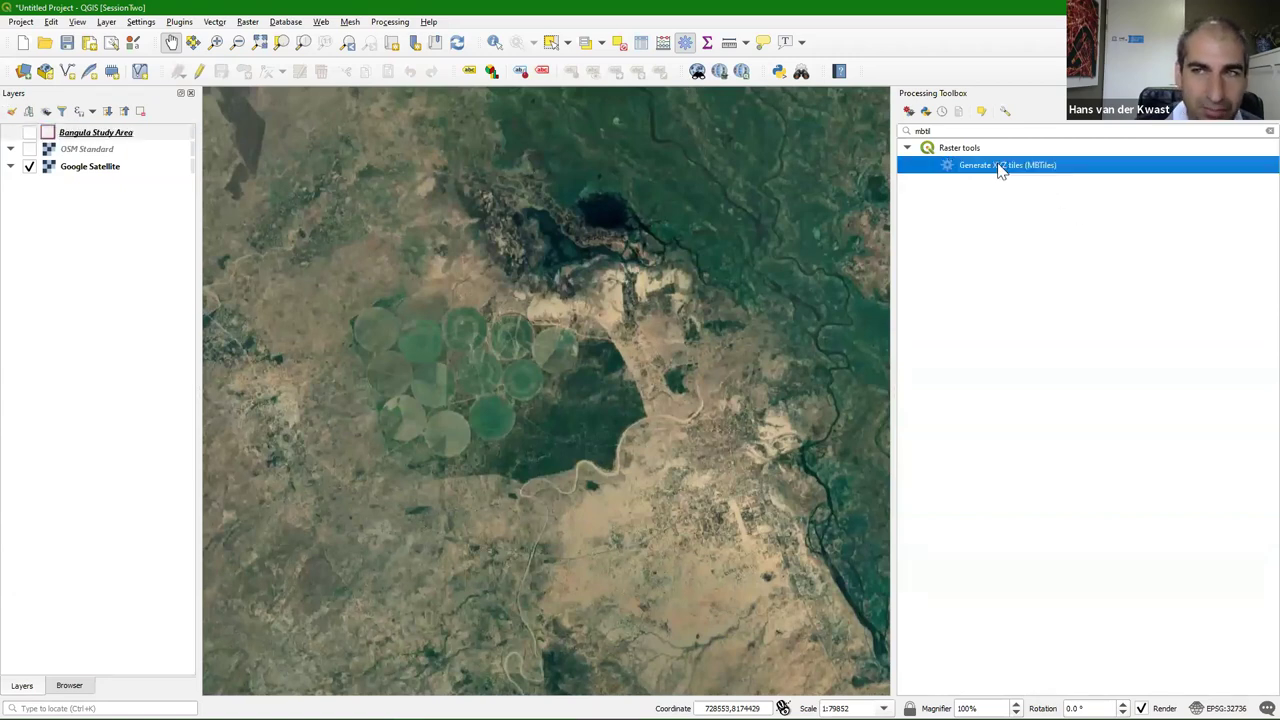
Open Generate XYZ tiles (MBTiles) and take its extent from the Bangula Study Area layer
double_click(1000, 170)
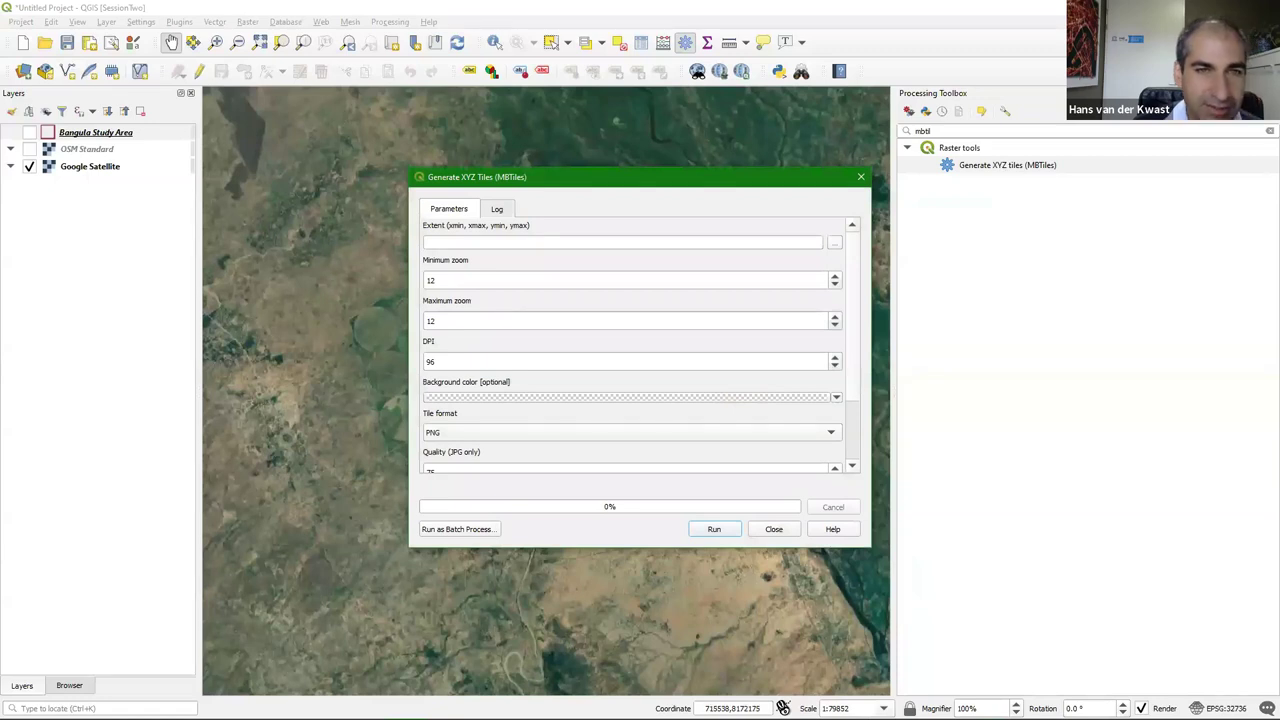
click(836, 246)
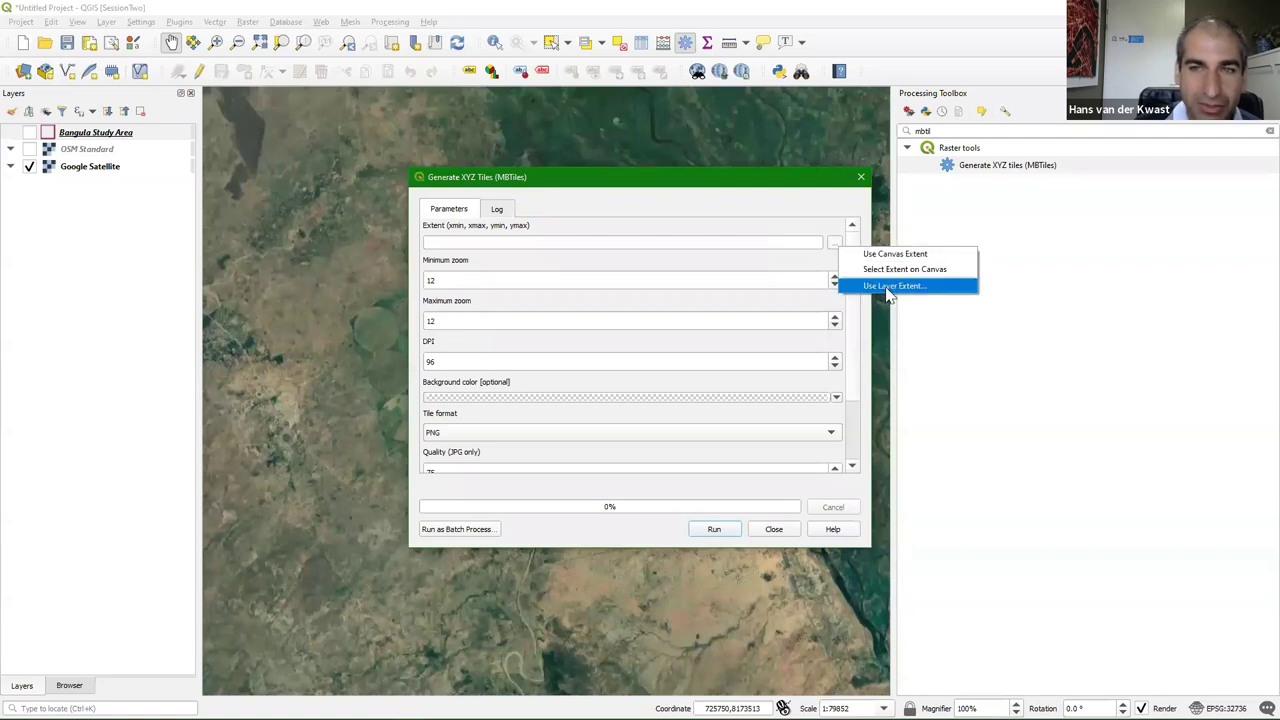
click(886, 287)
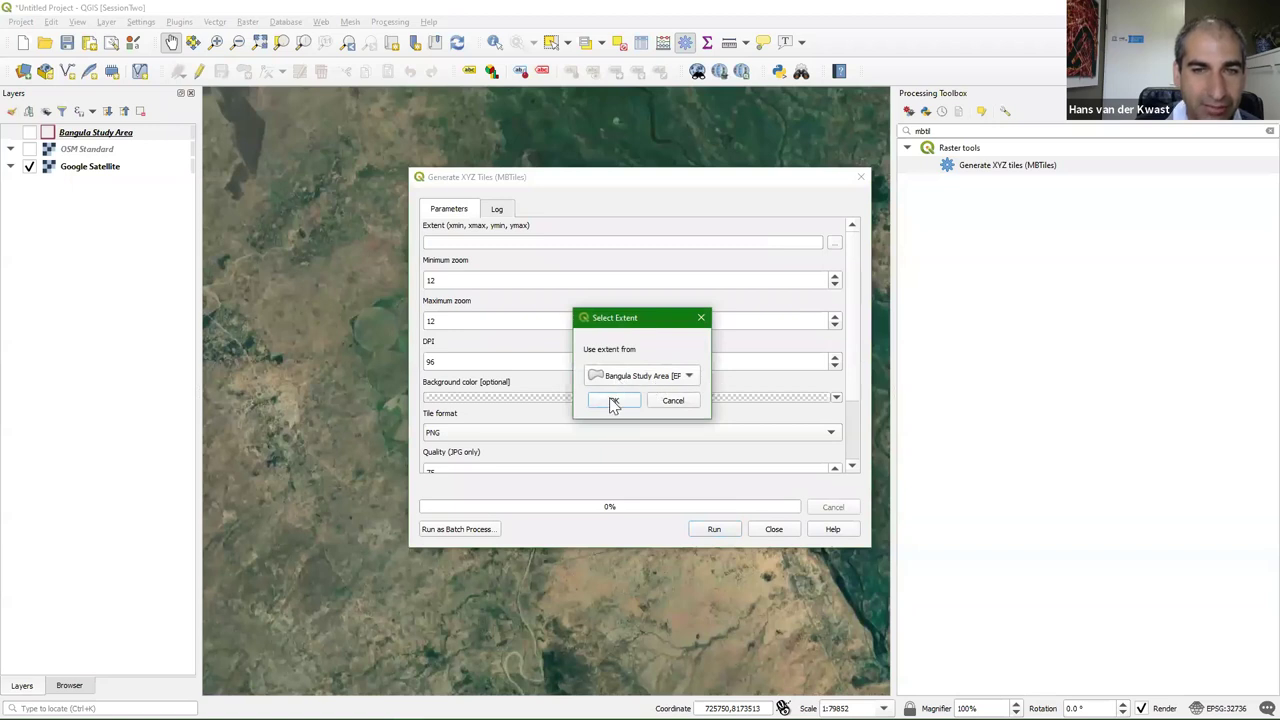
click(613, 401)
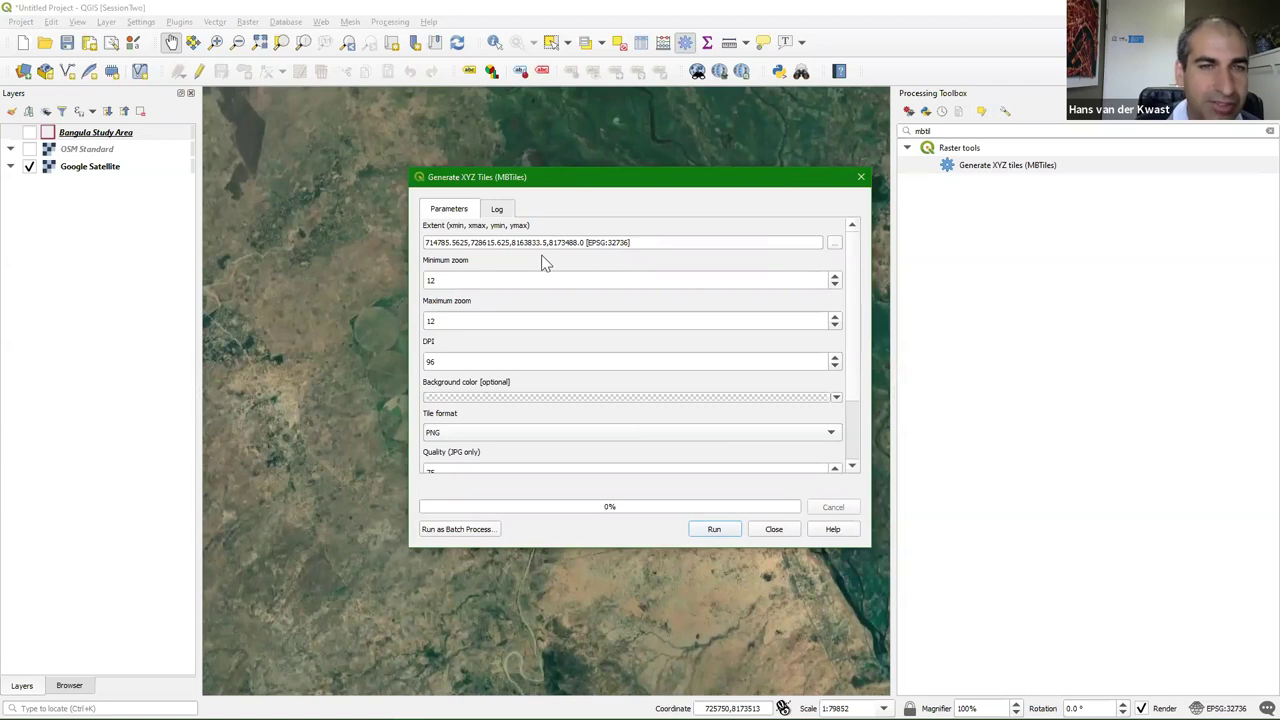
Set both the minimum and maximum zoom to 17
click(459, 279)
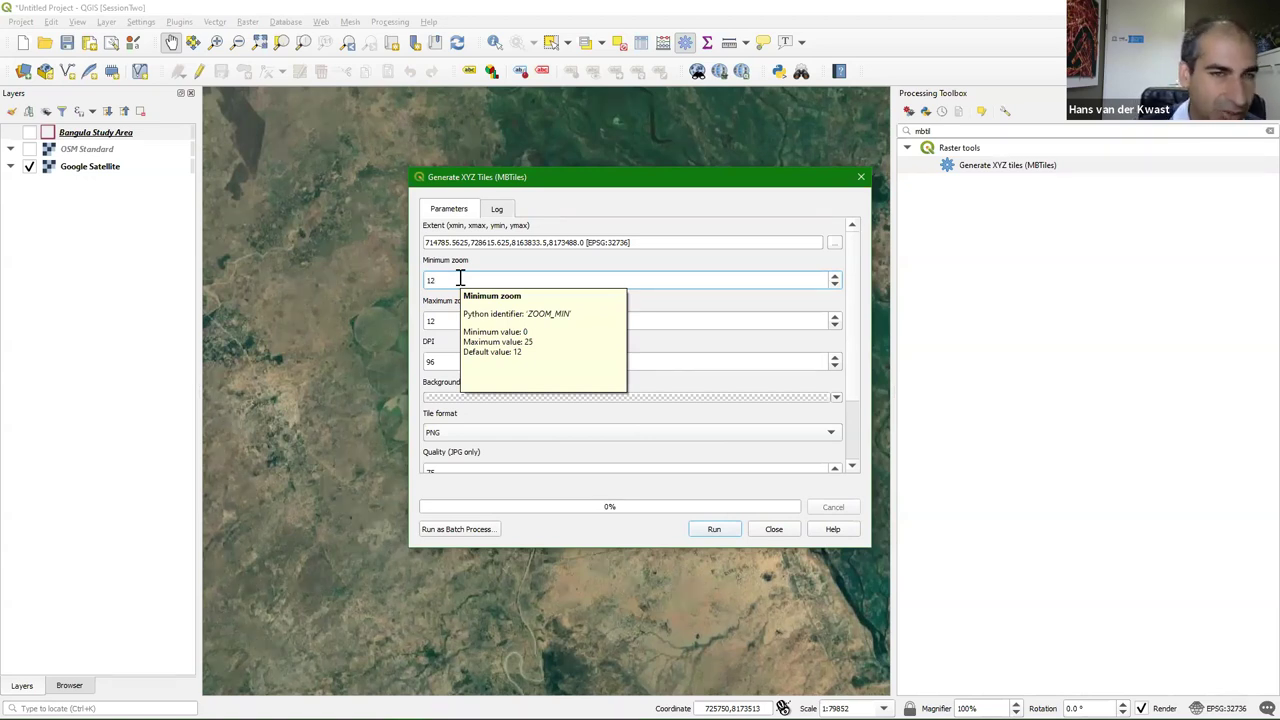
drag(447, 279, 429, 279)
text(17)
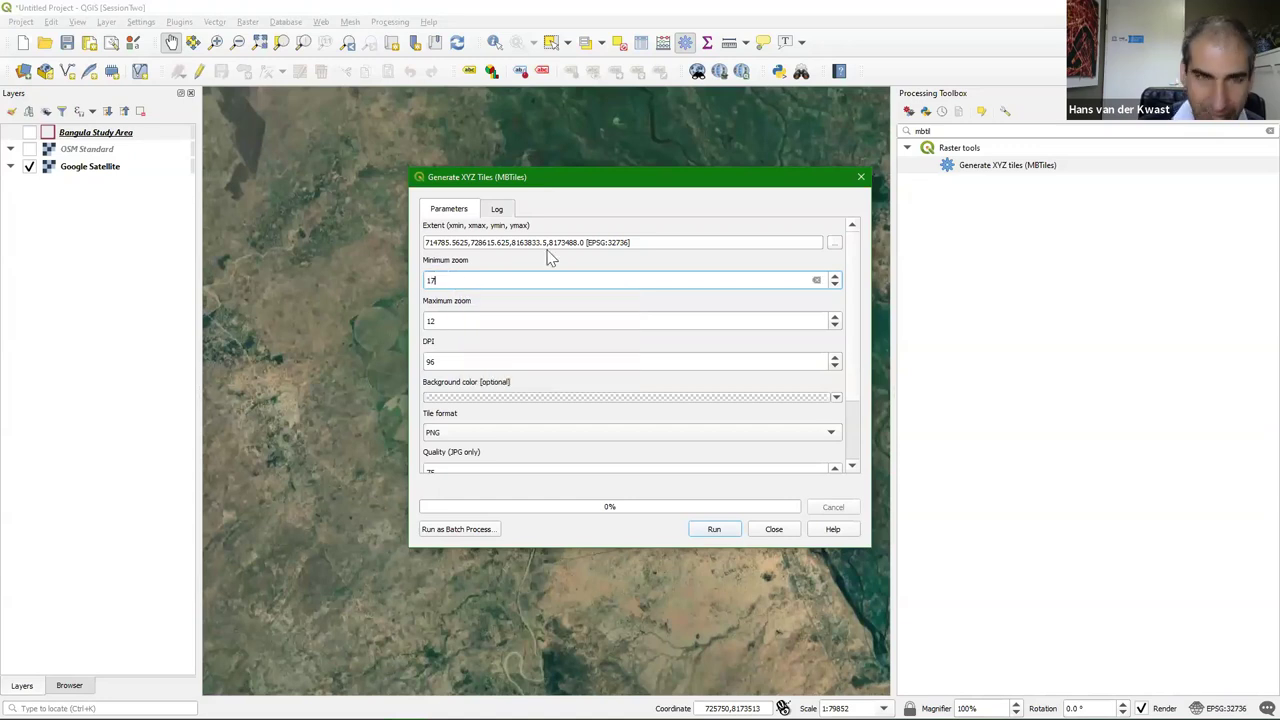
double_click(465, 319)
text(17)
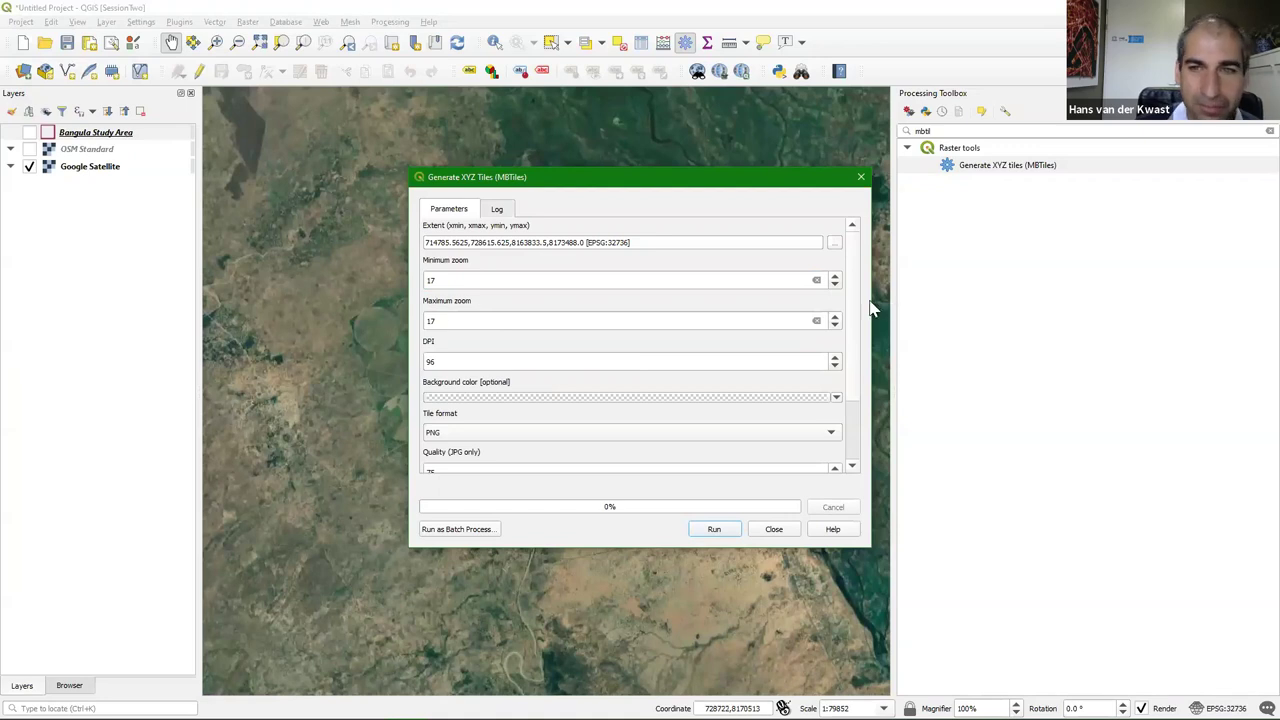
drag(856, 318, 857, 394)
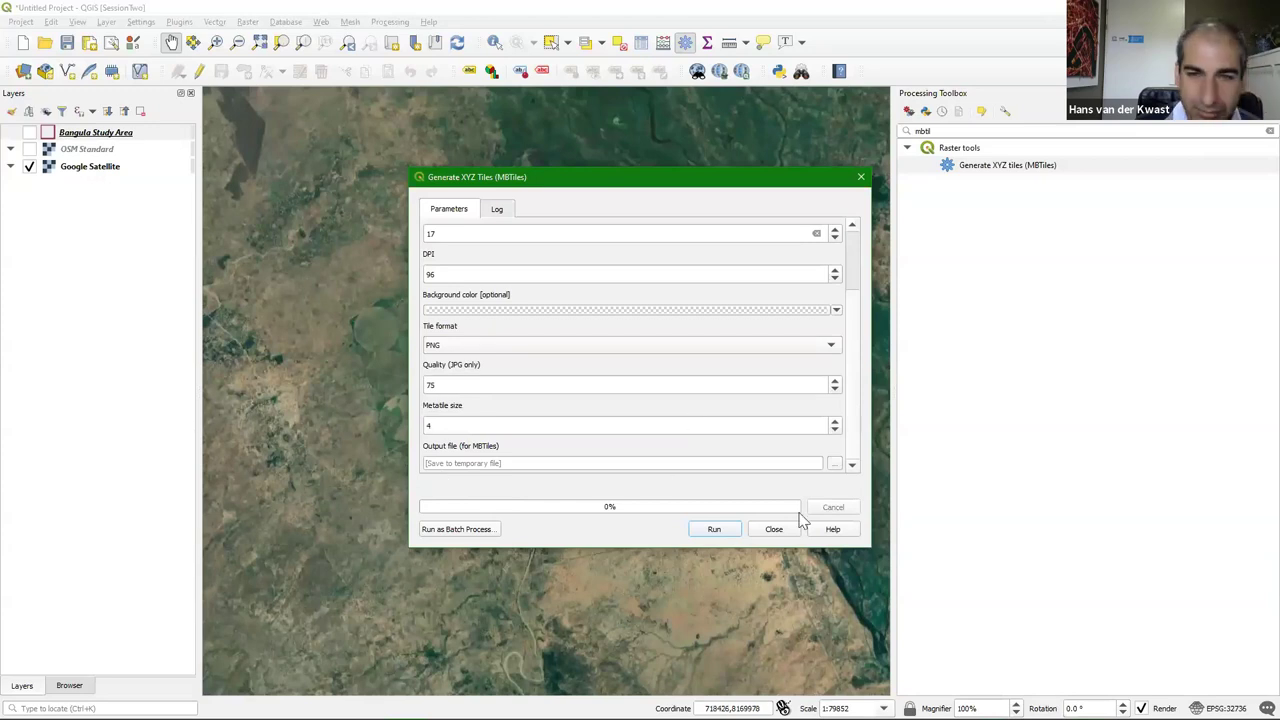
Set the Generate XYZ Tiles output file to Z:/Tutorial2/Satellite.mbtiles
click(834, 464)
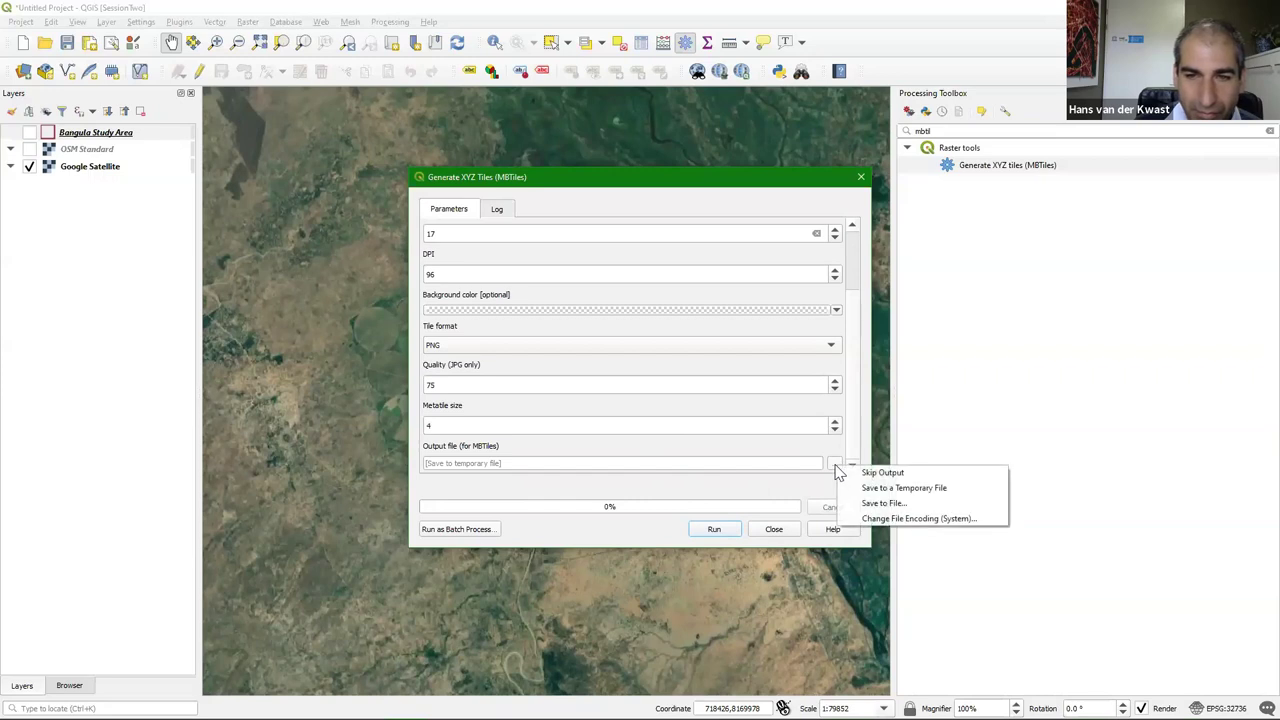
click(884, 504)
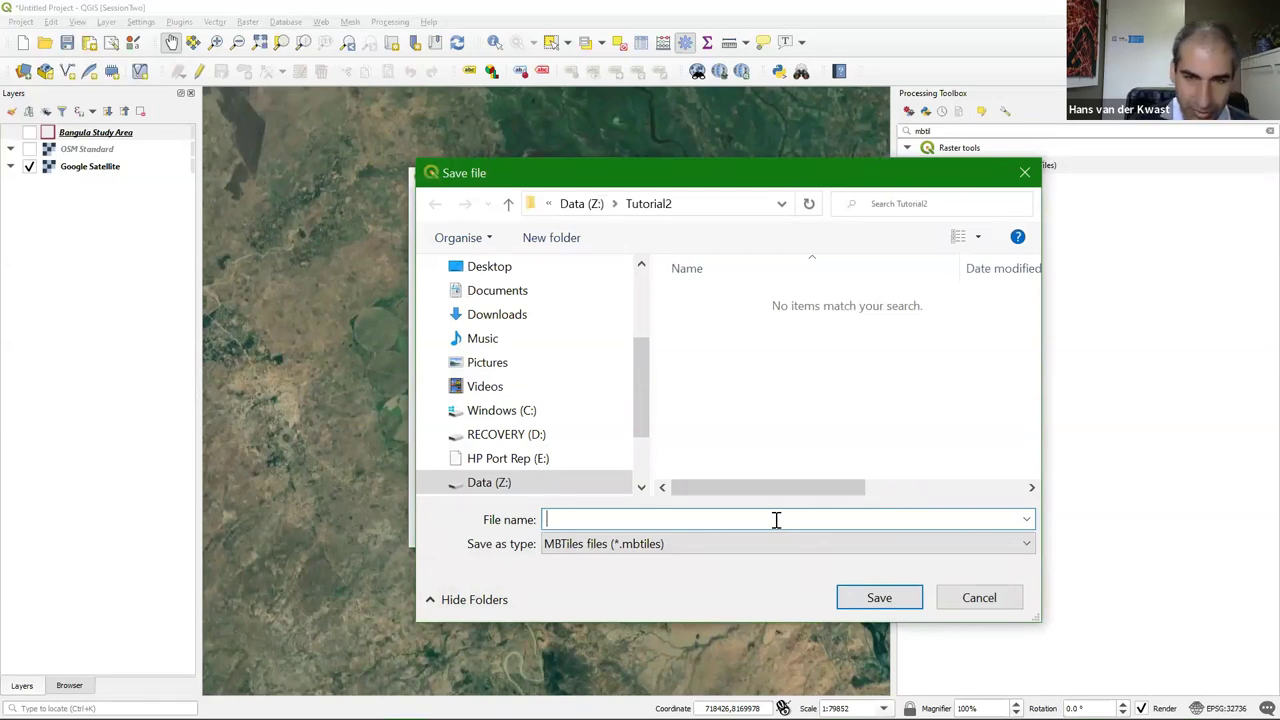
text(Satellite)
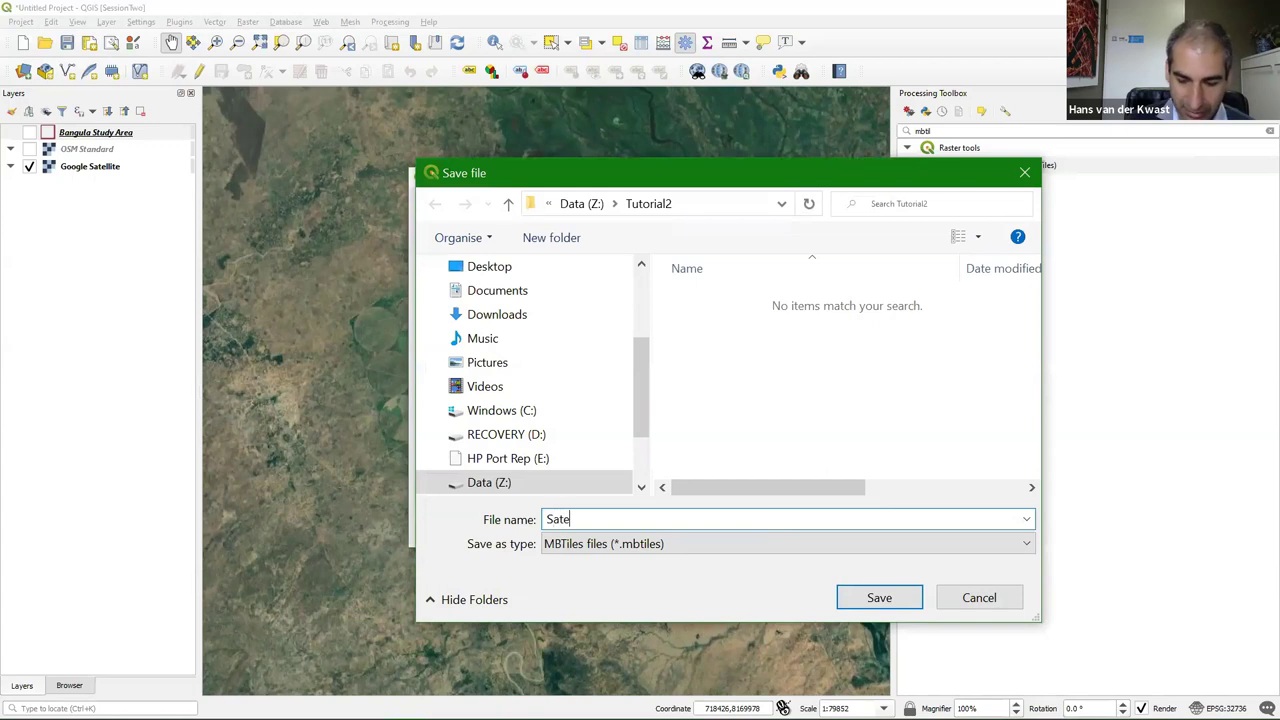
click(878, 597)
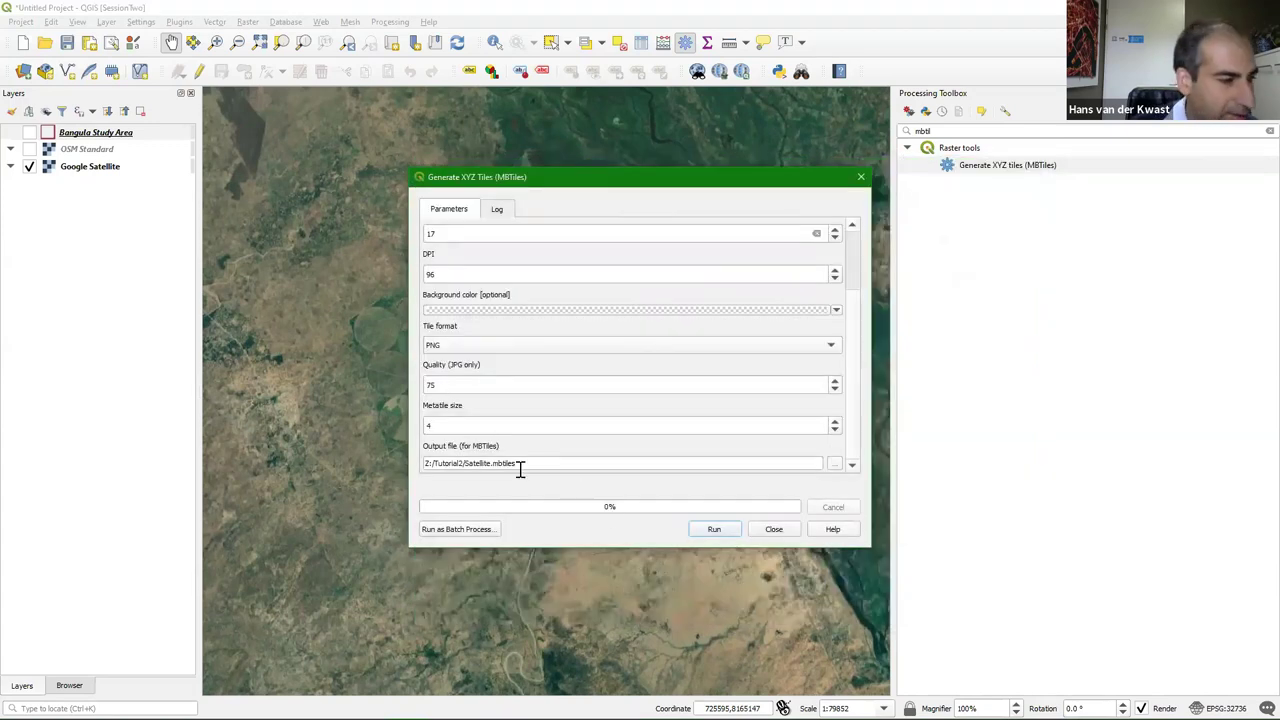
Run the zoom-17 tile generation into Satellite.mbtiles and close the tool when it finishes
click(726, 538)
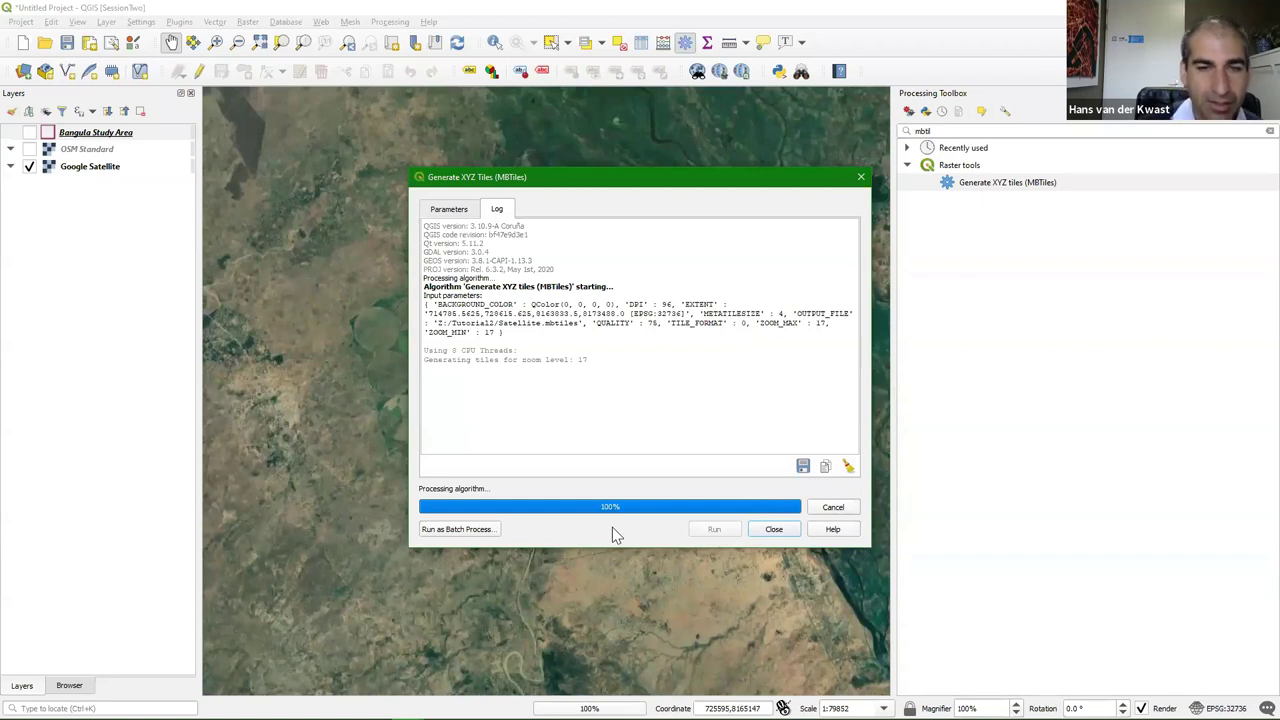
click(774, 529)
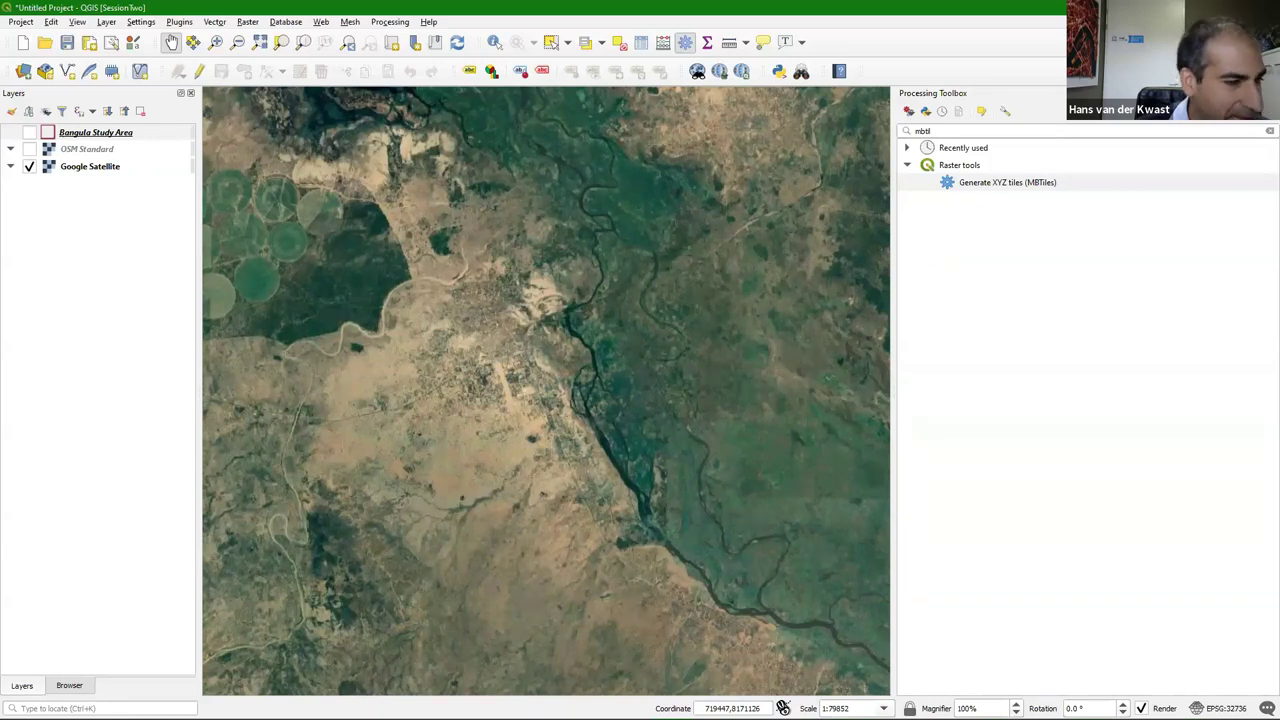
In the Browser, drag Satellite.mbtiles from Z:/Tutorial2 onto Bangula_study_area.gpkg to import it
click(69, 685)
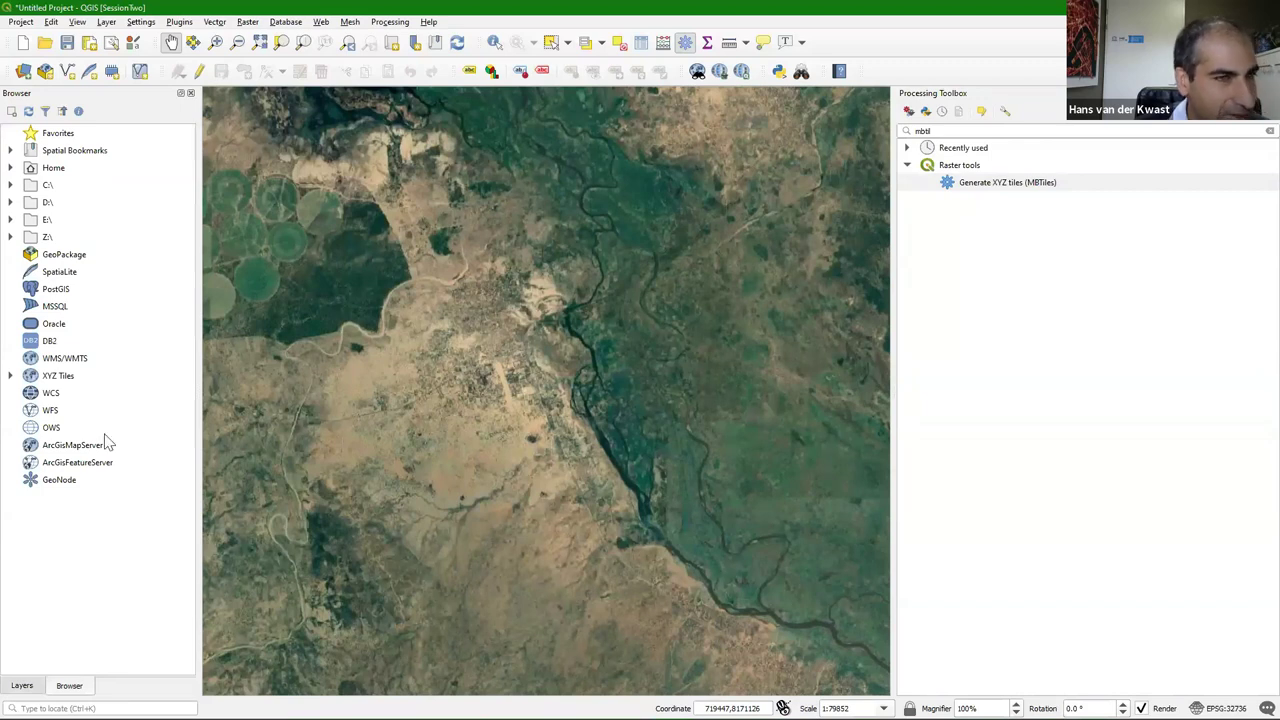
click(10, 237)
scroll(30, 440, down, 20)
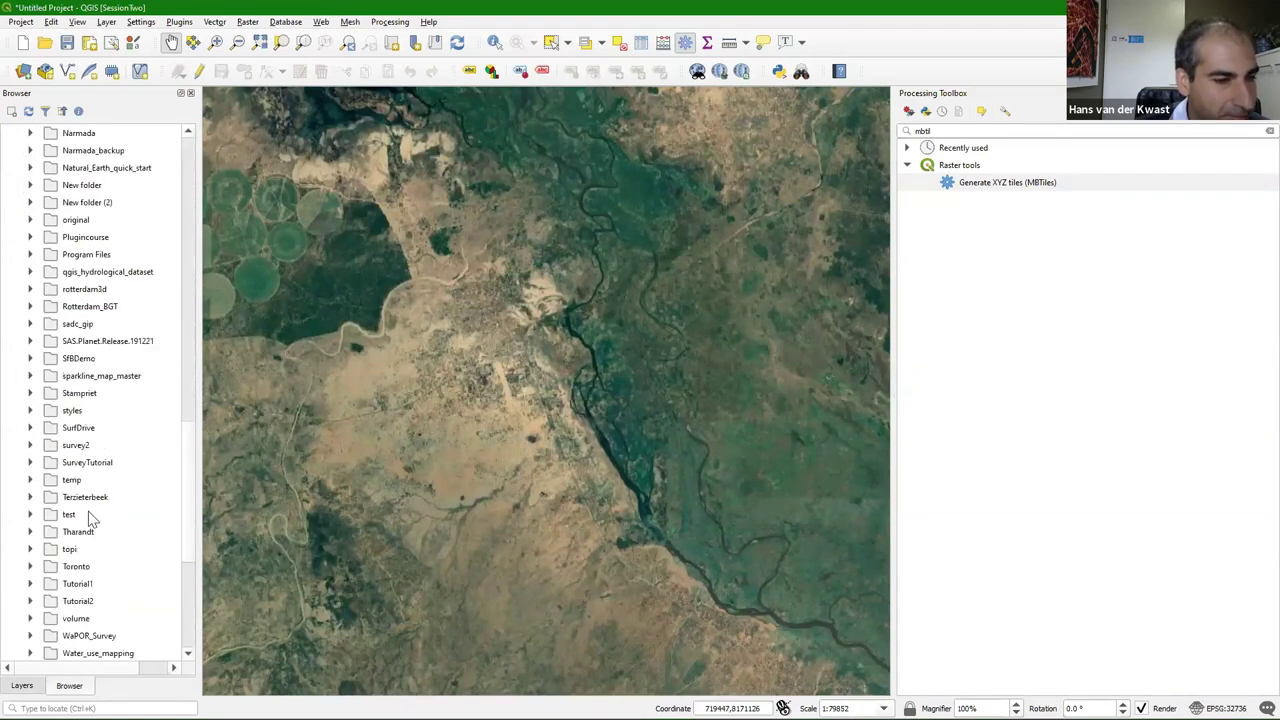
scroll(88, 518, down, 1)
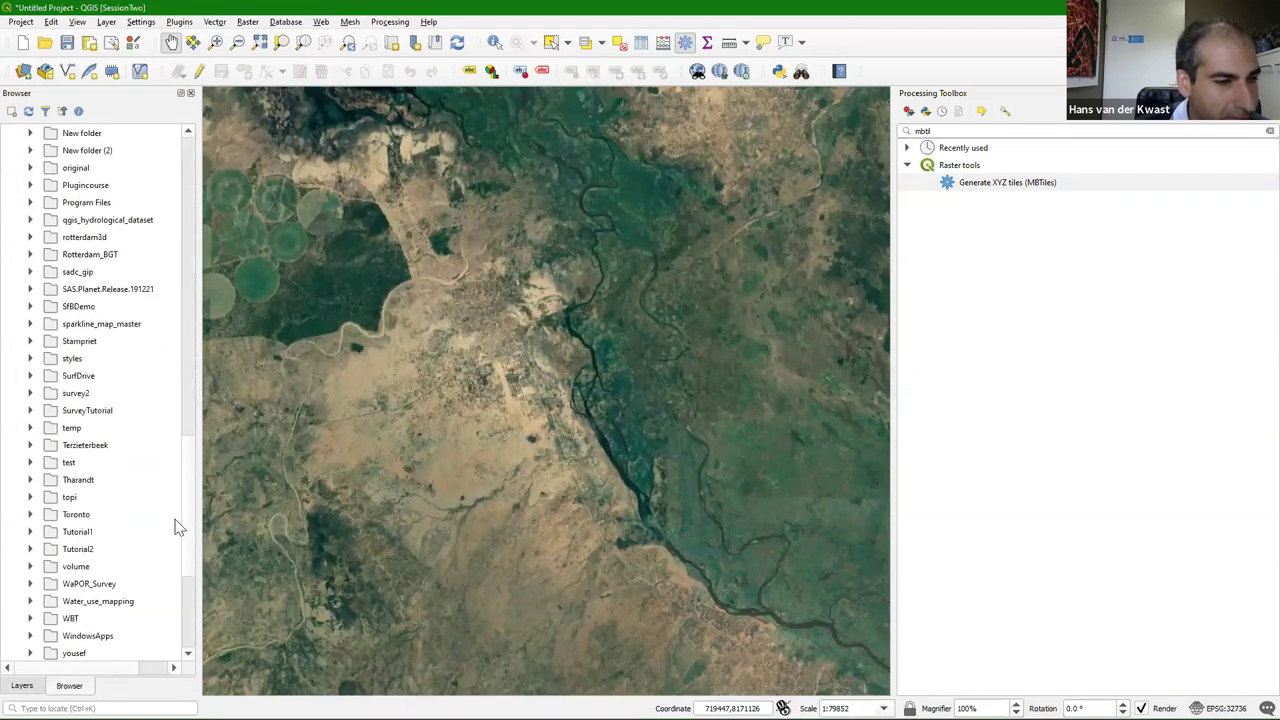
click(30, 549)
scroll(128, 535, down, 1)
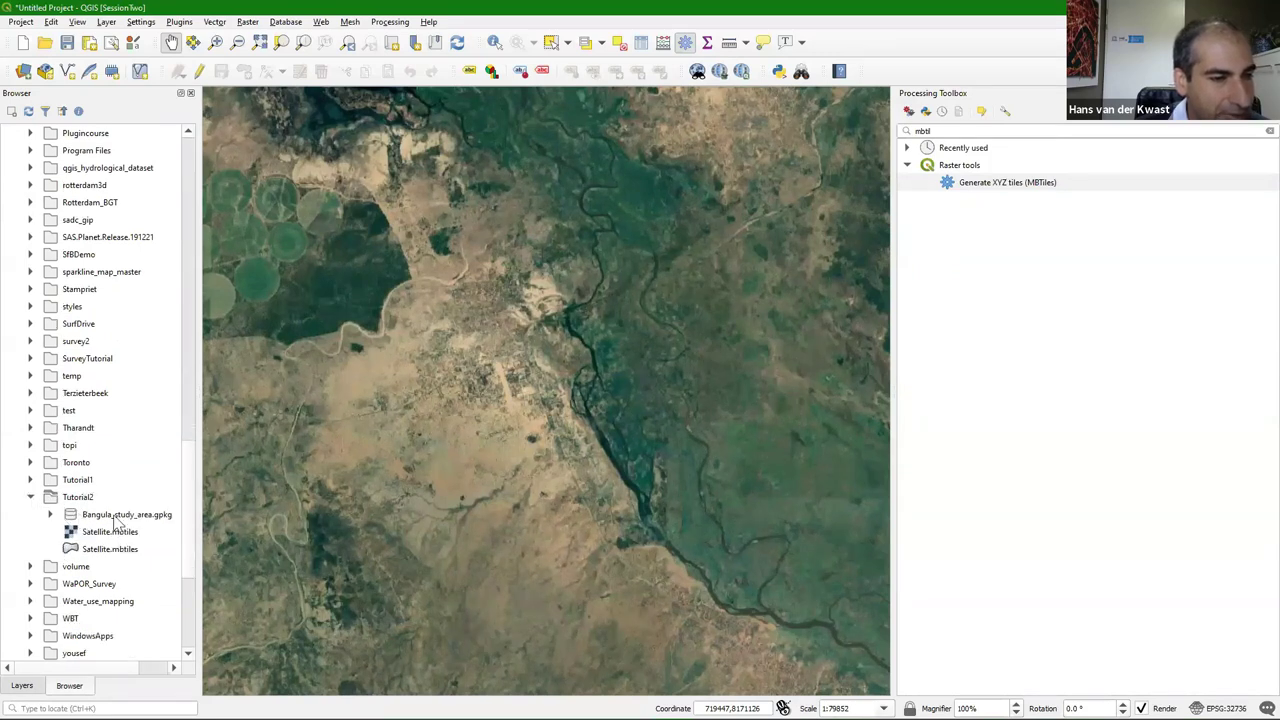
click(51, 514)
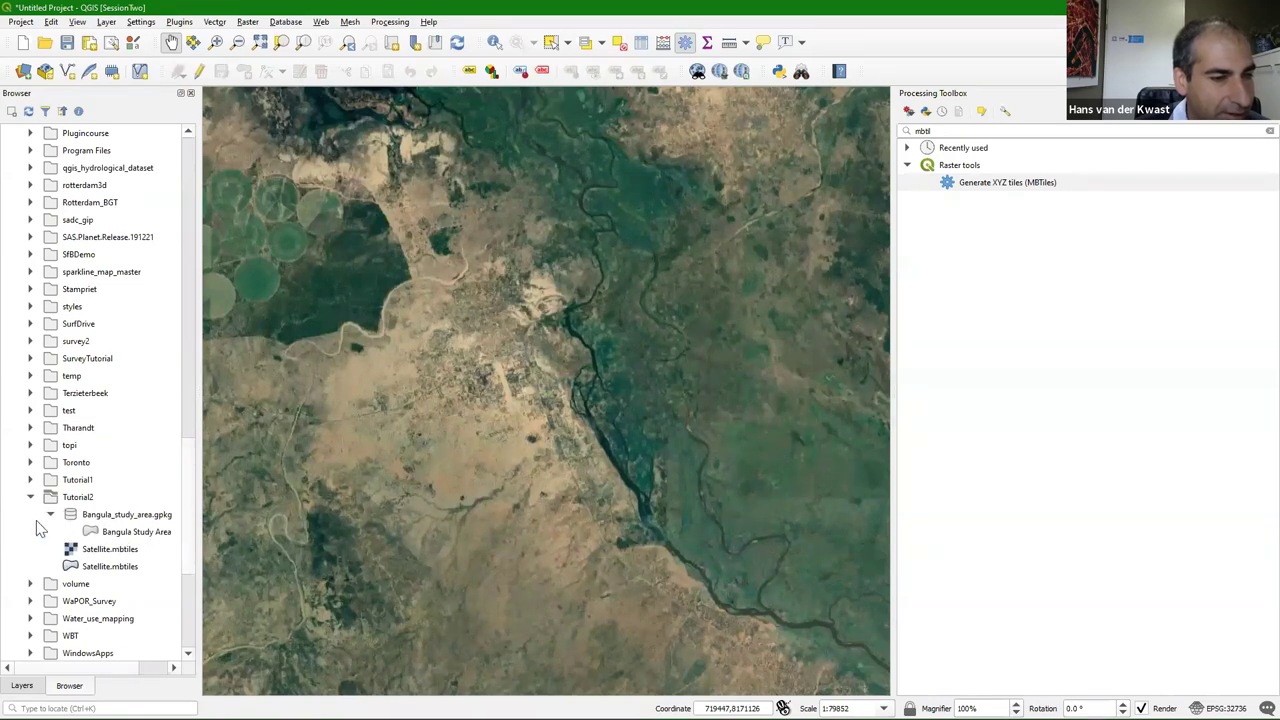
scroll(40, 530, down, 1)
click(91, 499)
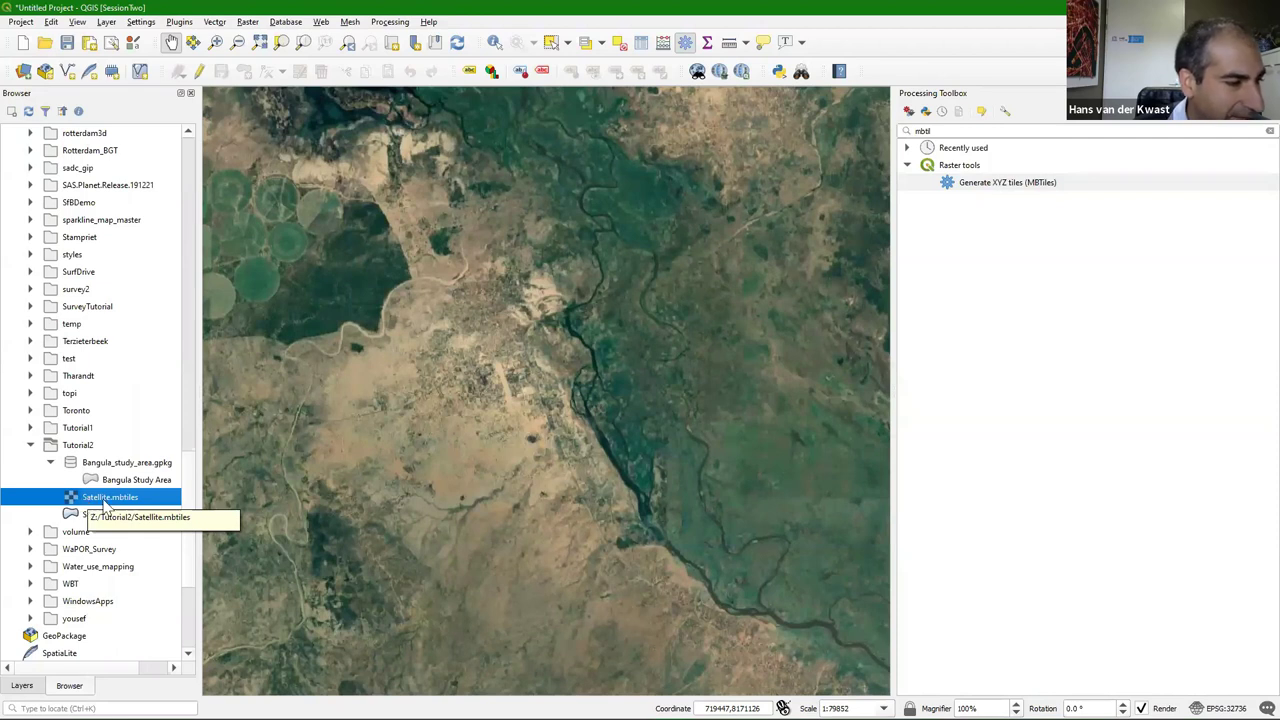
drag(103, 505, 130, 468)
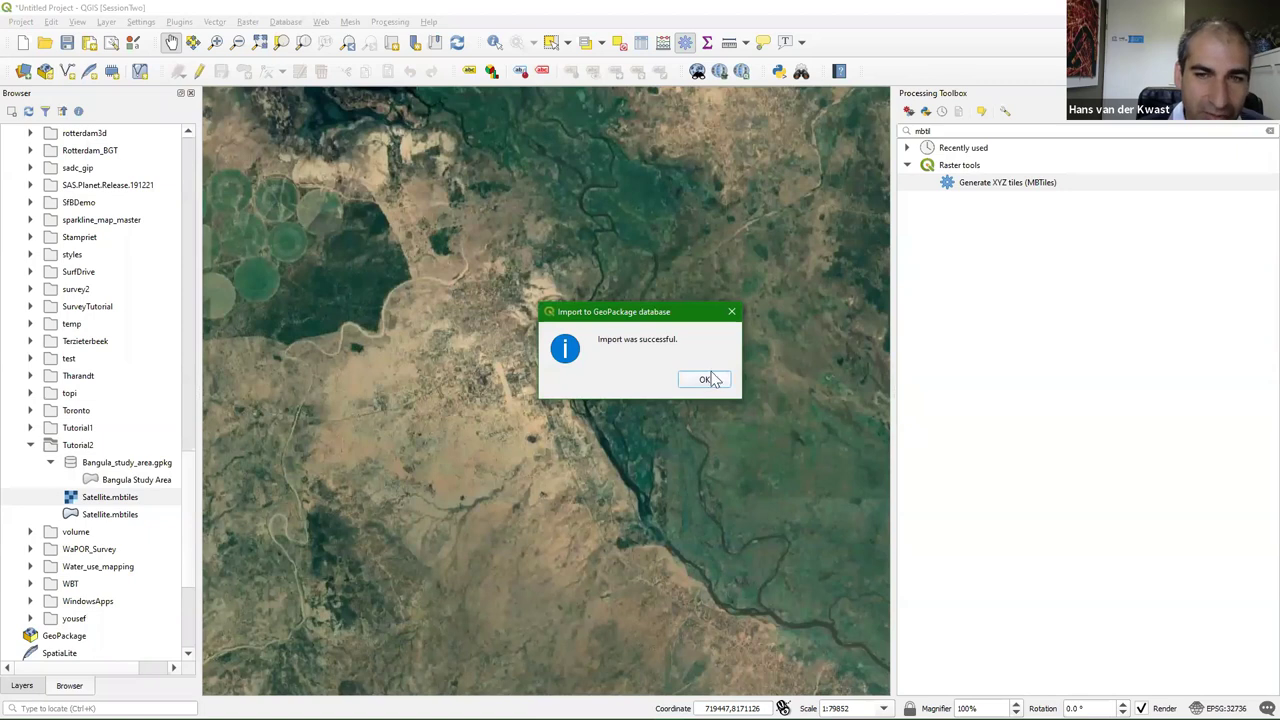
Dismiss the import and tool dialogs and add the GeoPackage's Satellite layer to the map
click(705, 379)
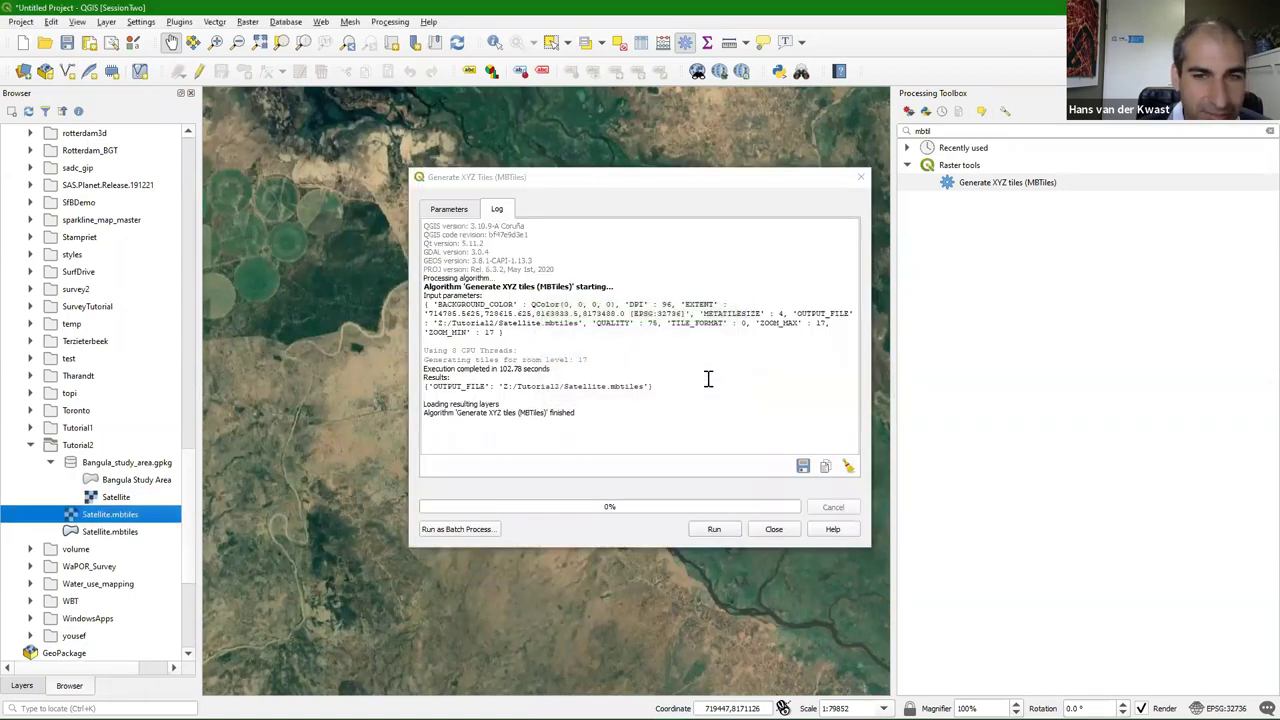
click(772, 528)
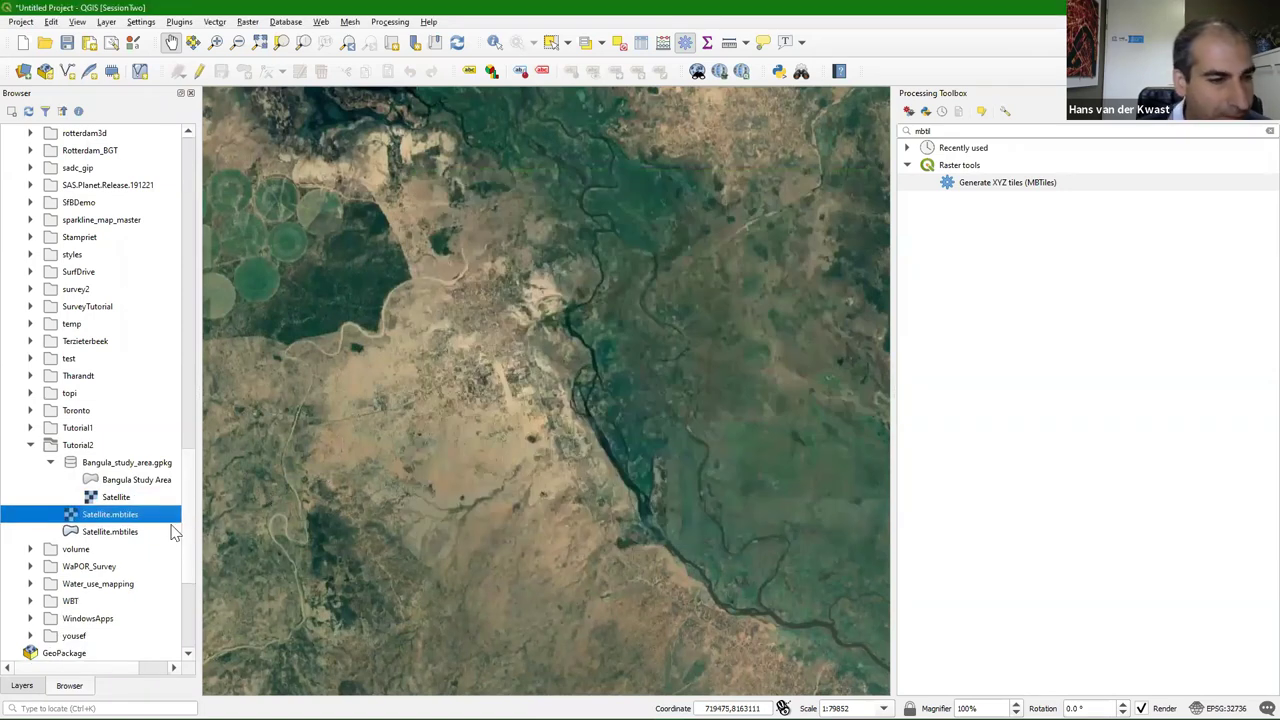
click(116, 500)
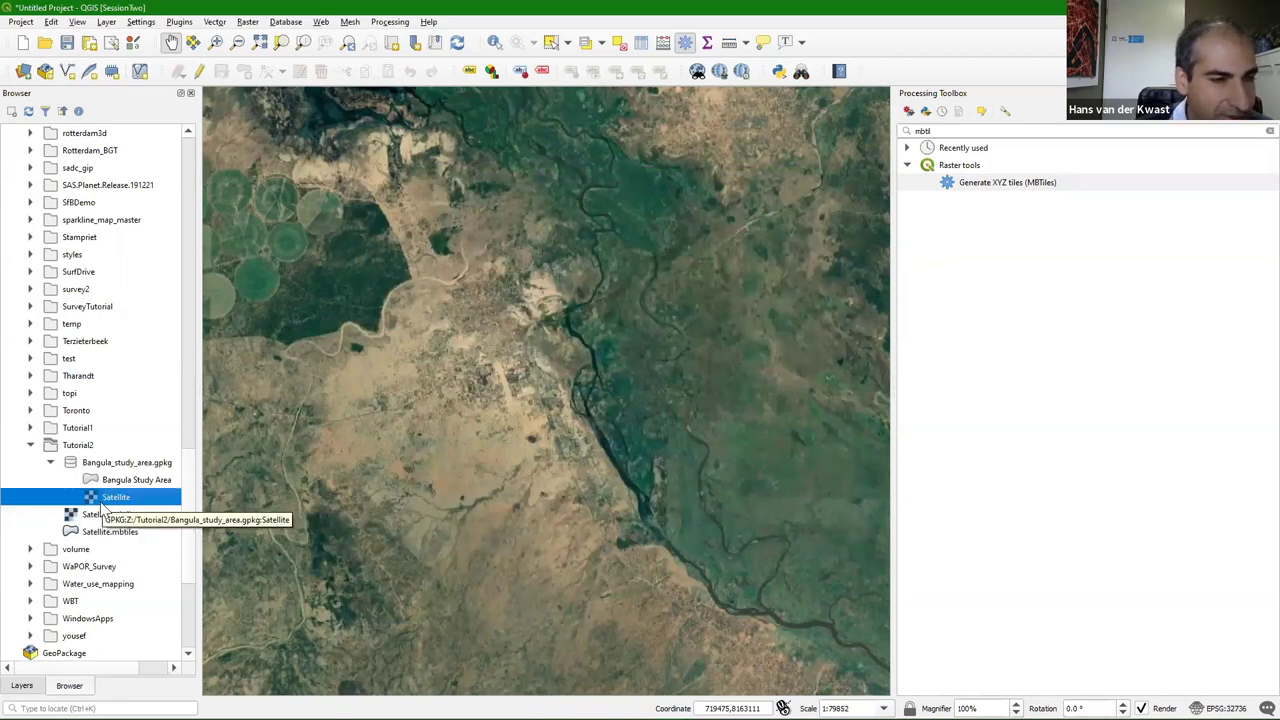
drag(108, 500, 467, 430)
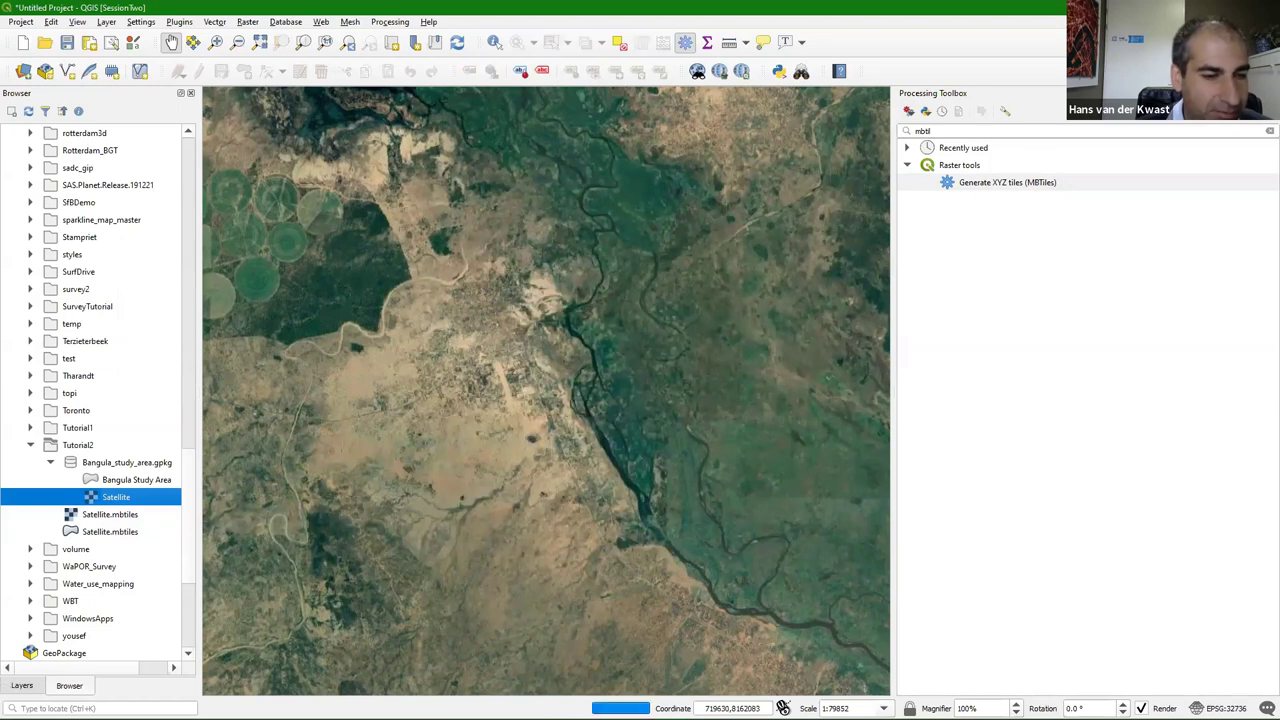
Hide the Google Satellite layer in the Layers panel
key(ctrl+1)
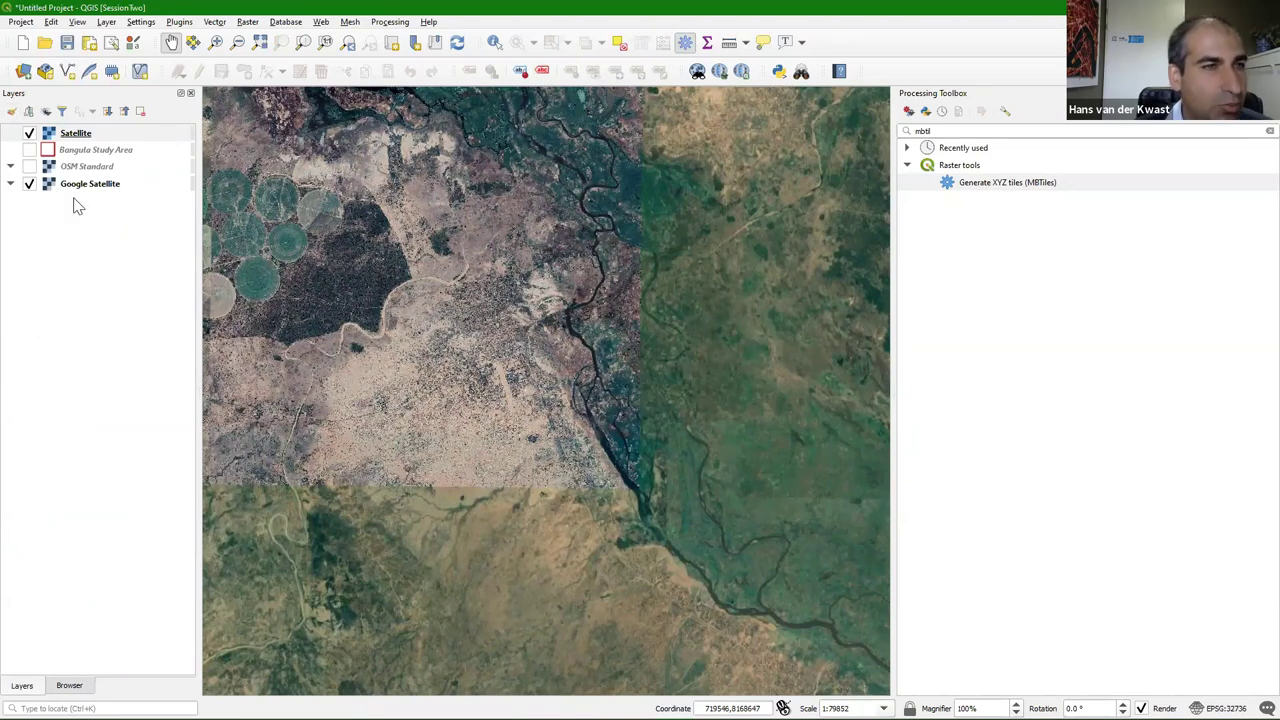
click(29, 185)
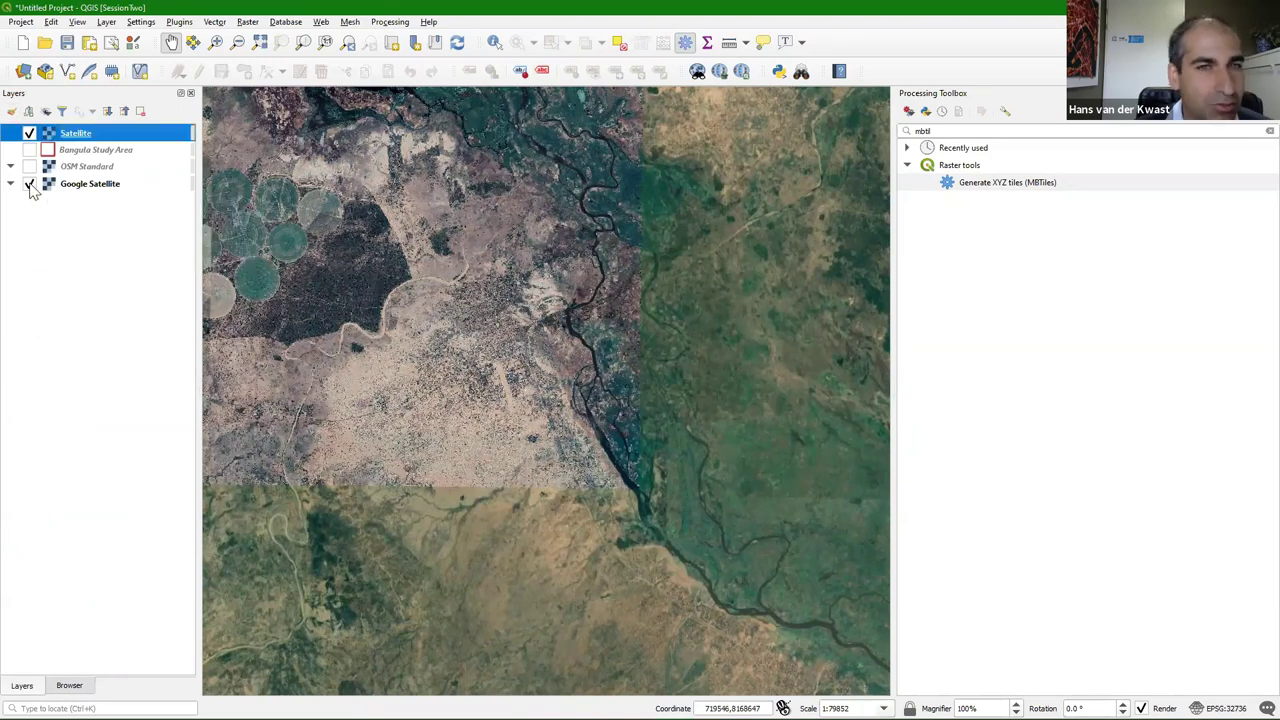
scroll(424, 216, up, 1)
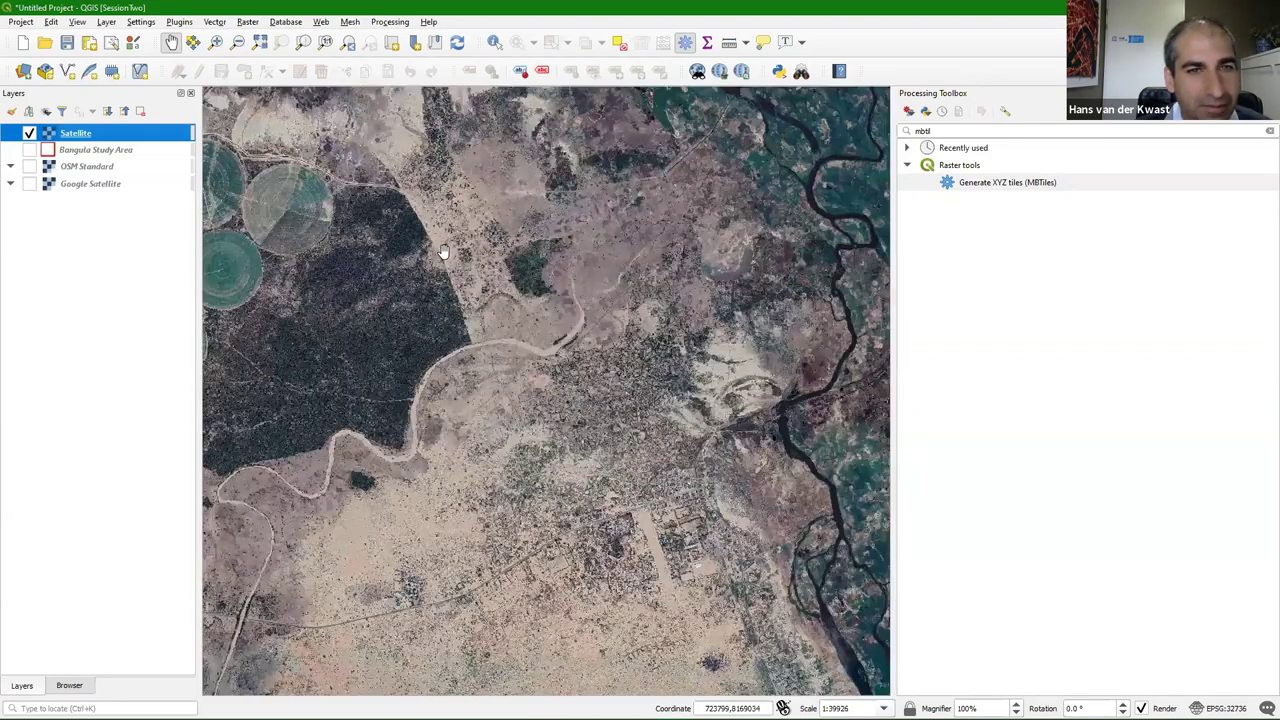
Zoom and pan the Satellite imagery along the forest edge to the centre-pivot field
scroll(424, 242, up, 1)
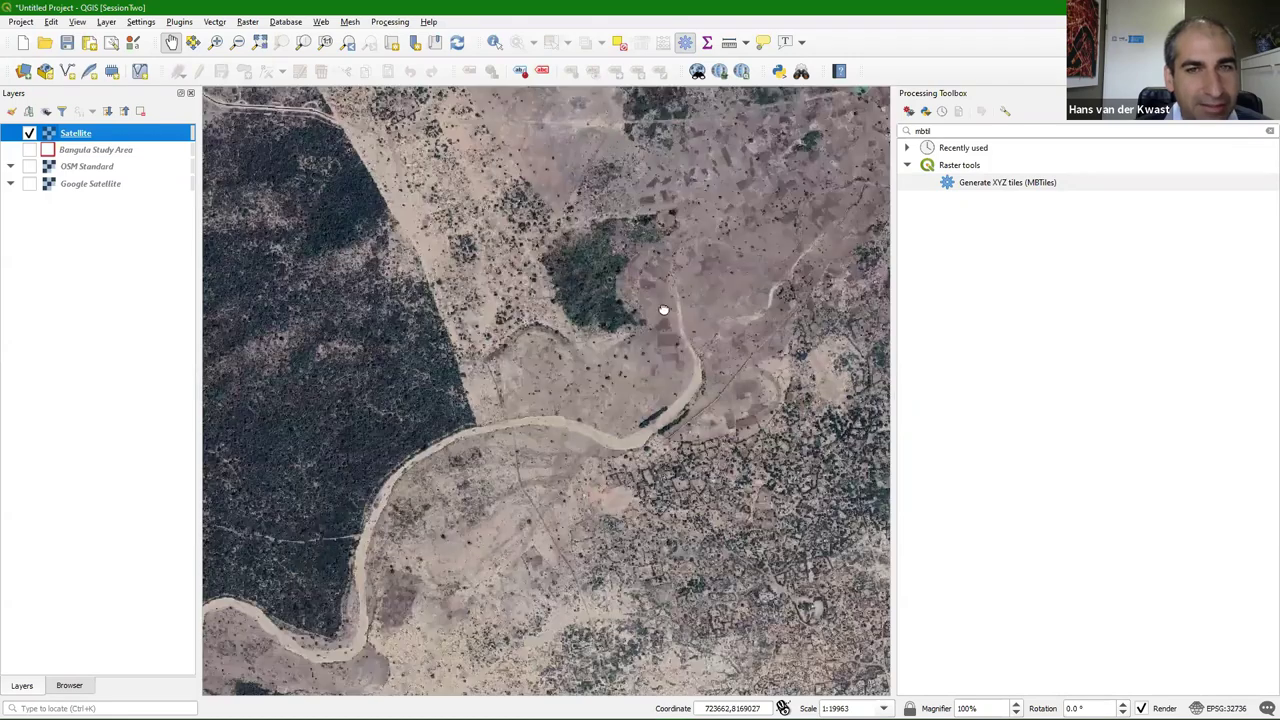
scroll(481, 193, up, 1)
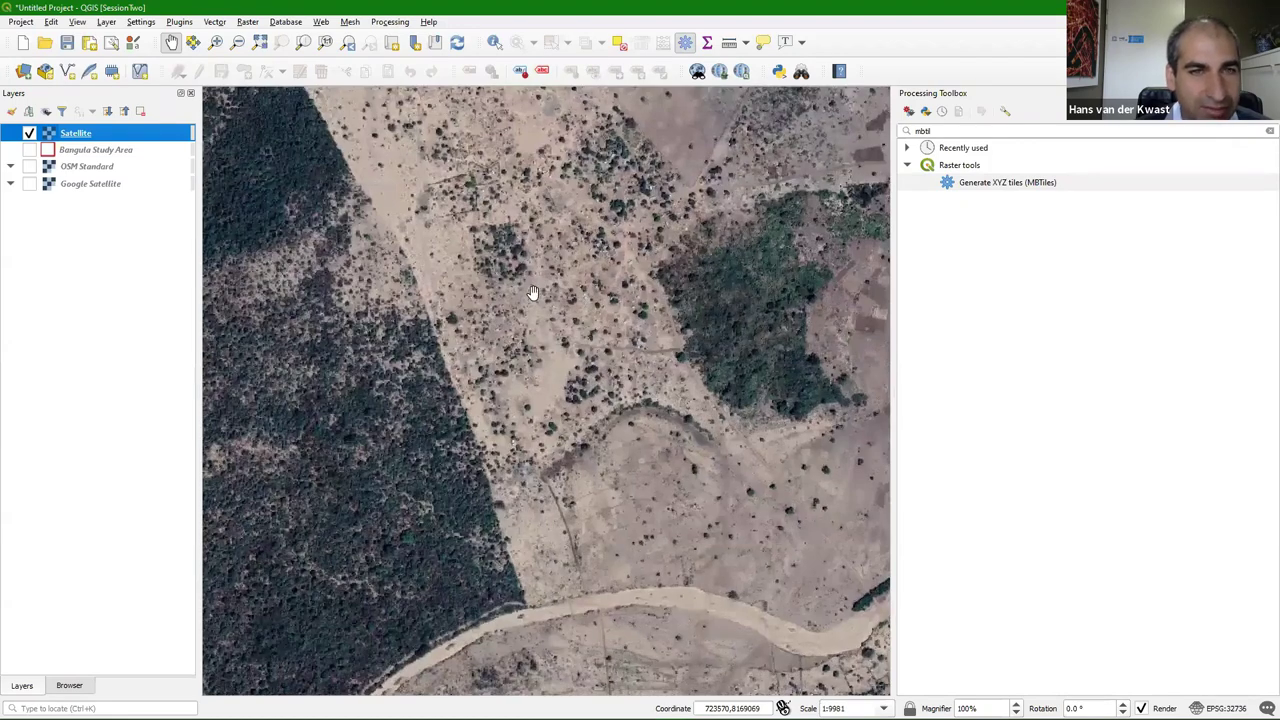
scroll(533, 292, up, 1)
drag(529, 286, 568, 459)
drag(448, 346, 474, 380)
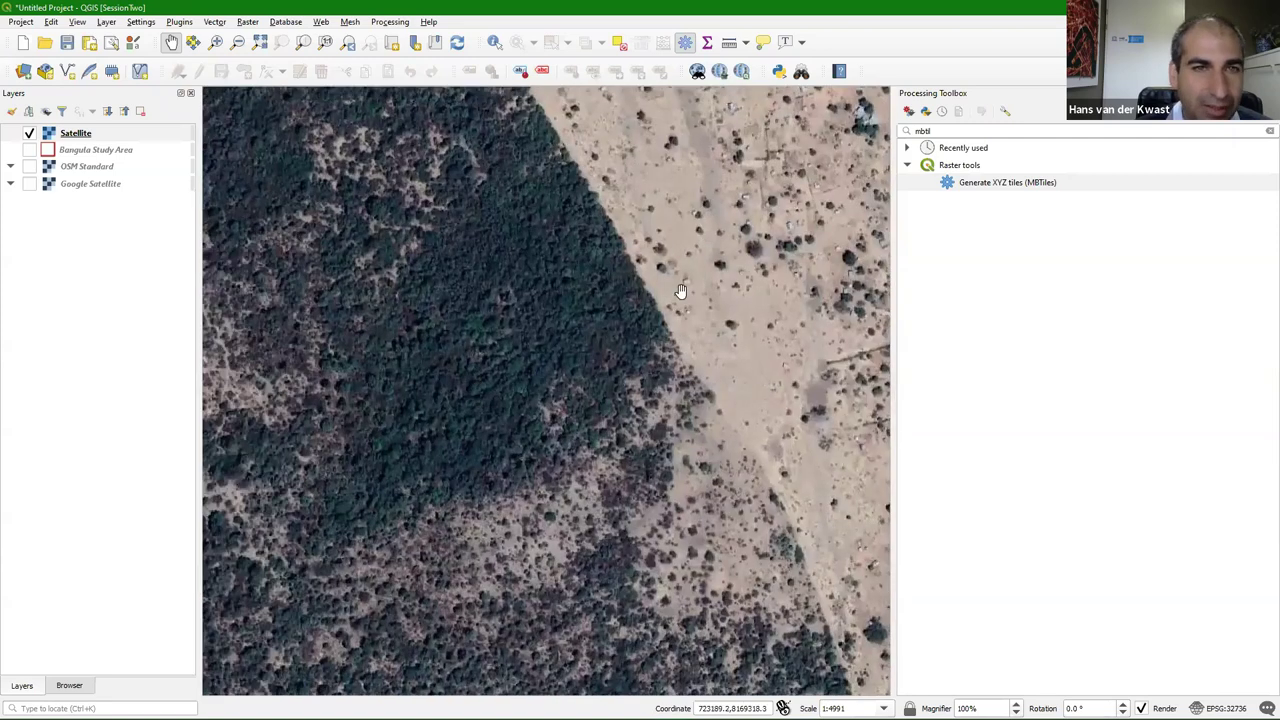
drag(378, 227, 666, 280)
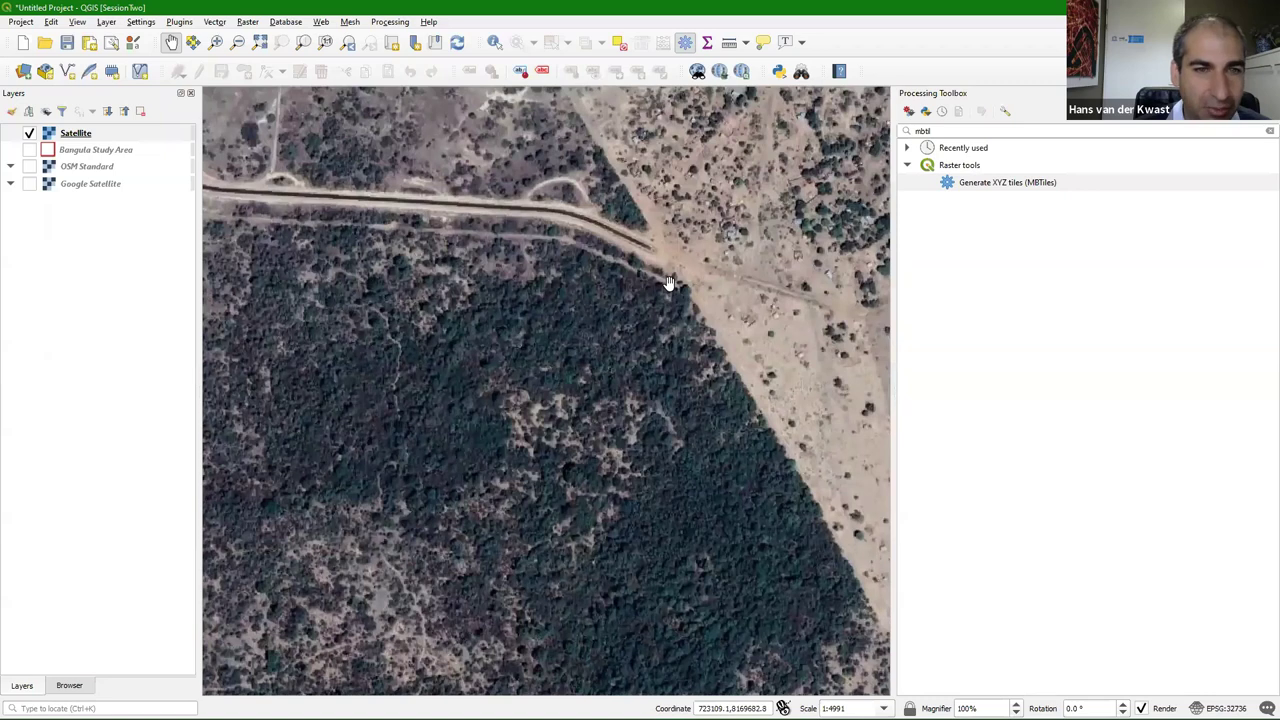
scroll(294, 263, down, 1)
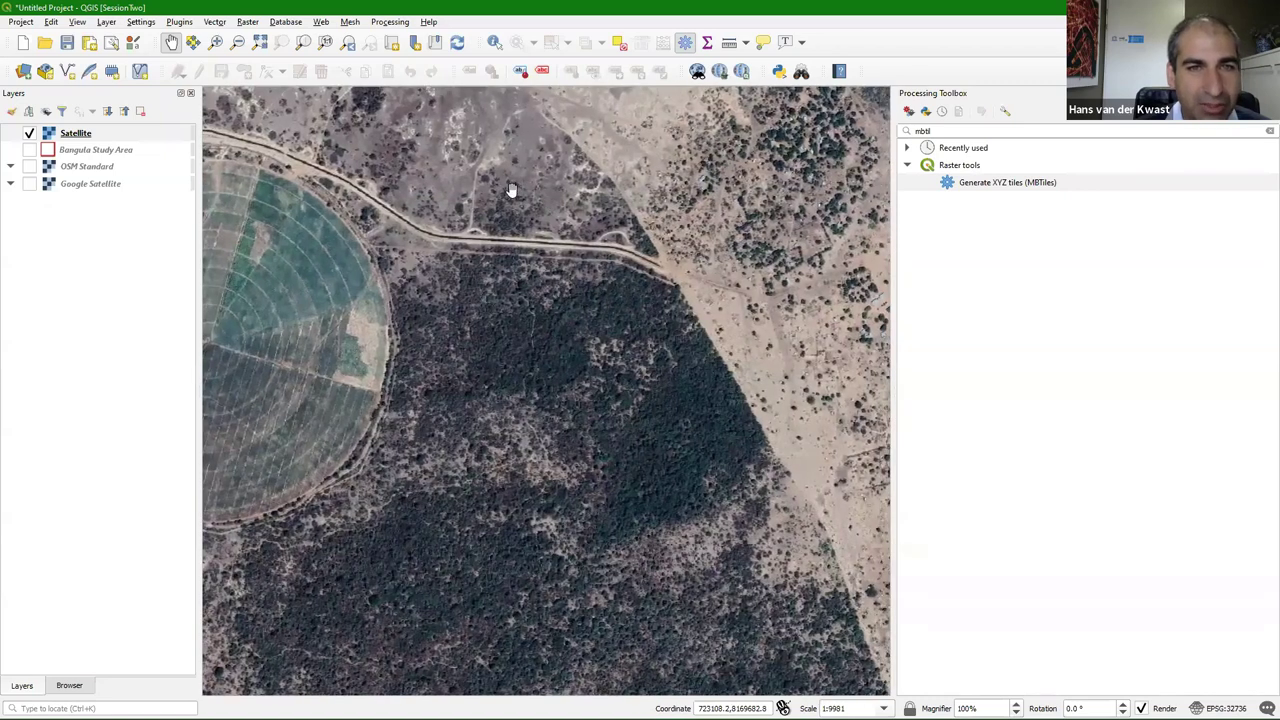
drag(245, 195, 460, 205)
scroll(566, 265, up, 1)
scroll(566, 265, down, 1)
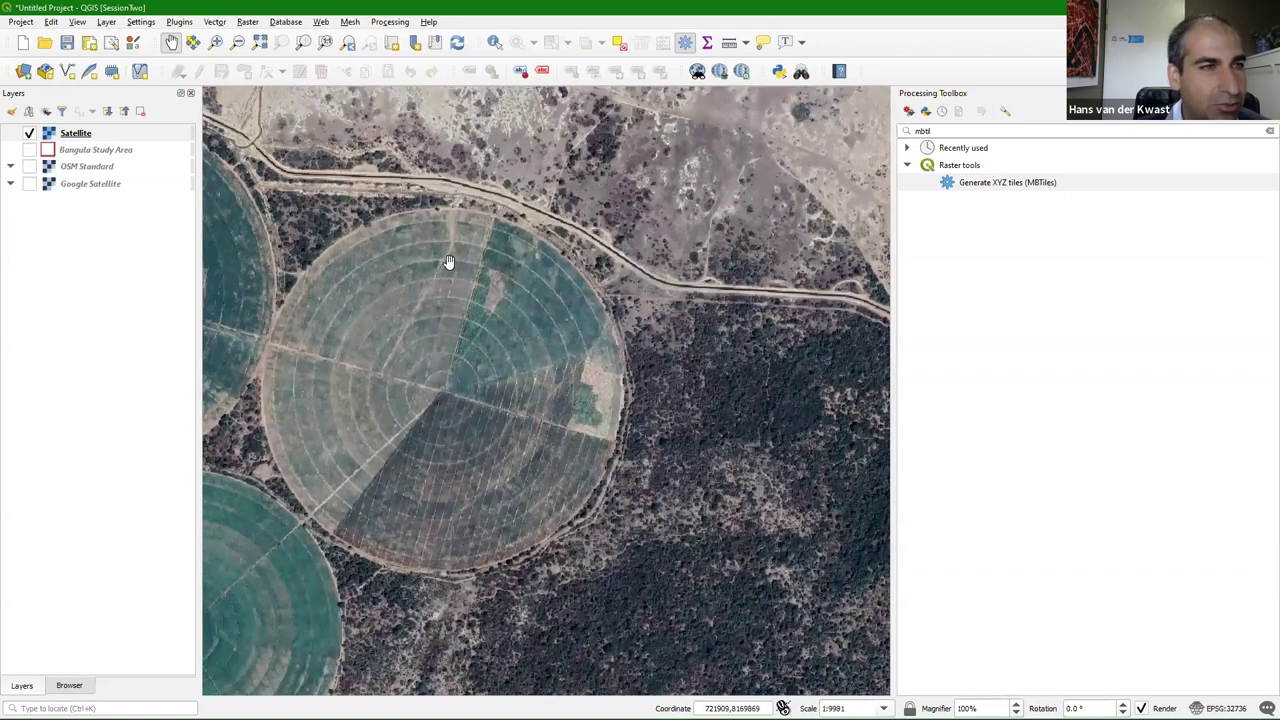
click(84, 172)
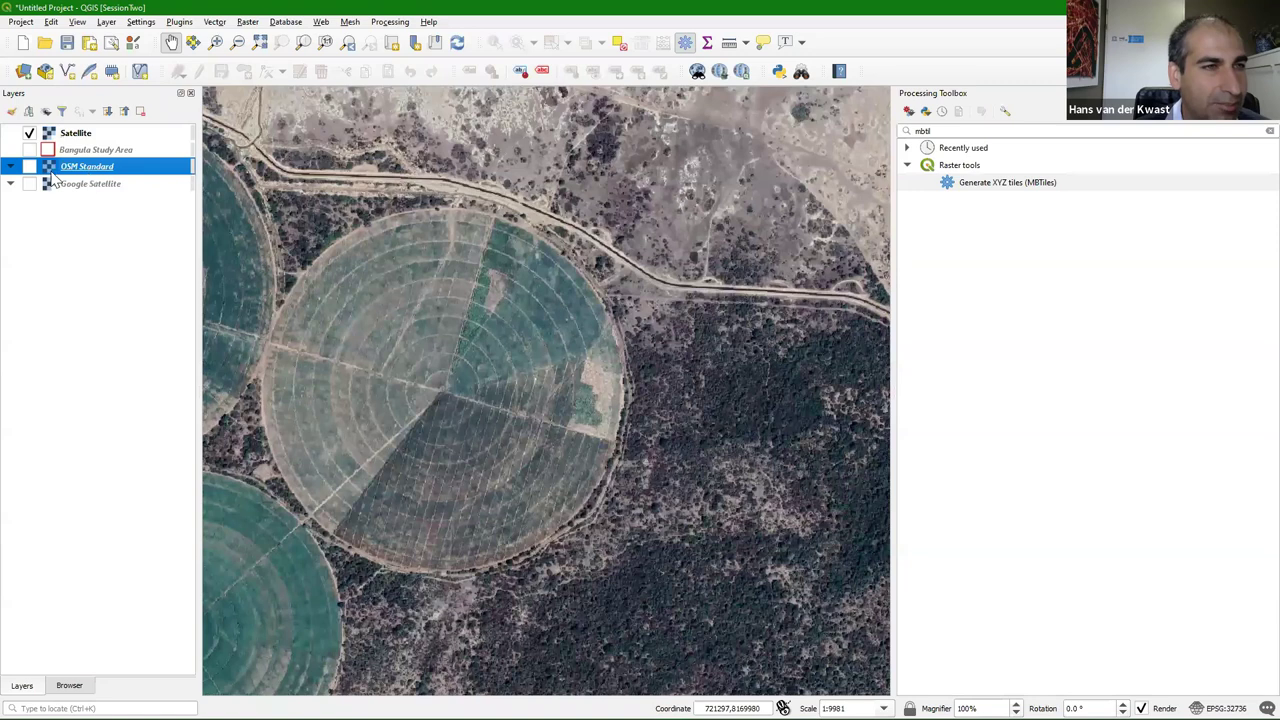
Turn on the OSM Standard basemap, zoom out, and hide the Satellite layer
click(30, 168)
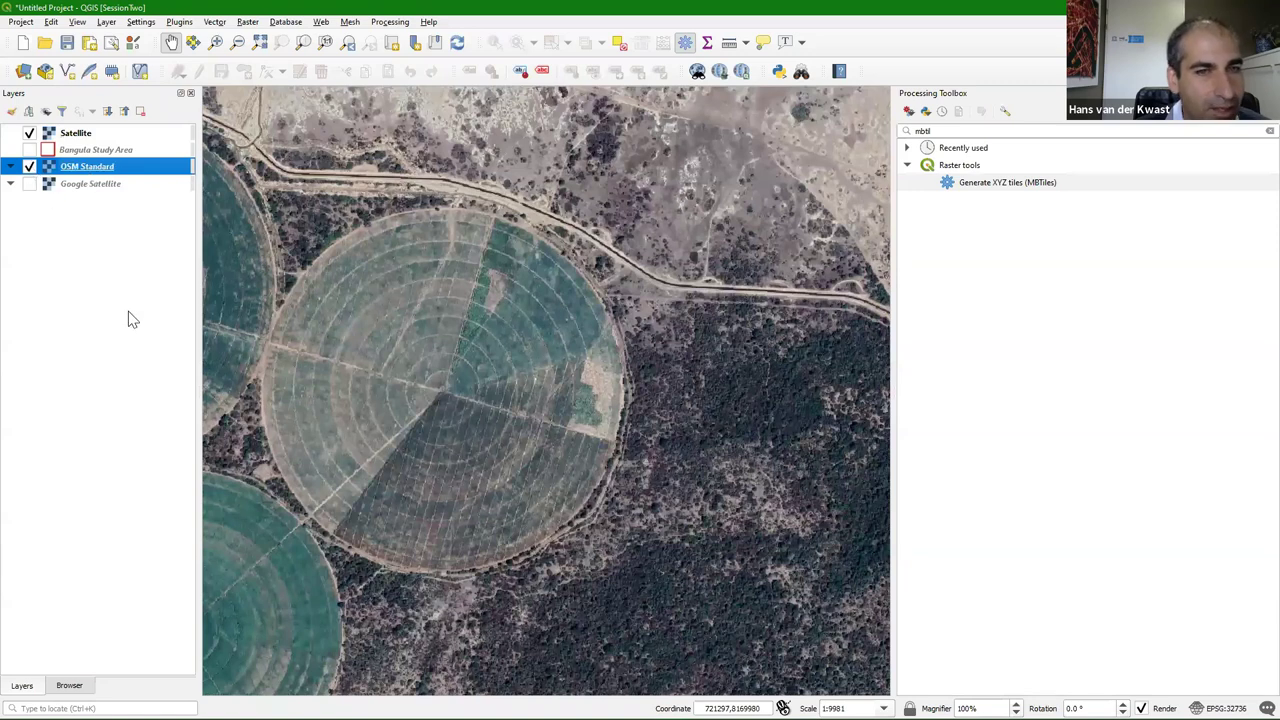
scroll(409, 305, down, 1)
scroll(409, 305, down, 1)
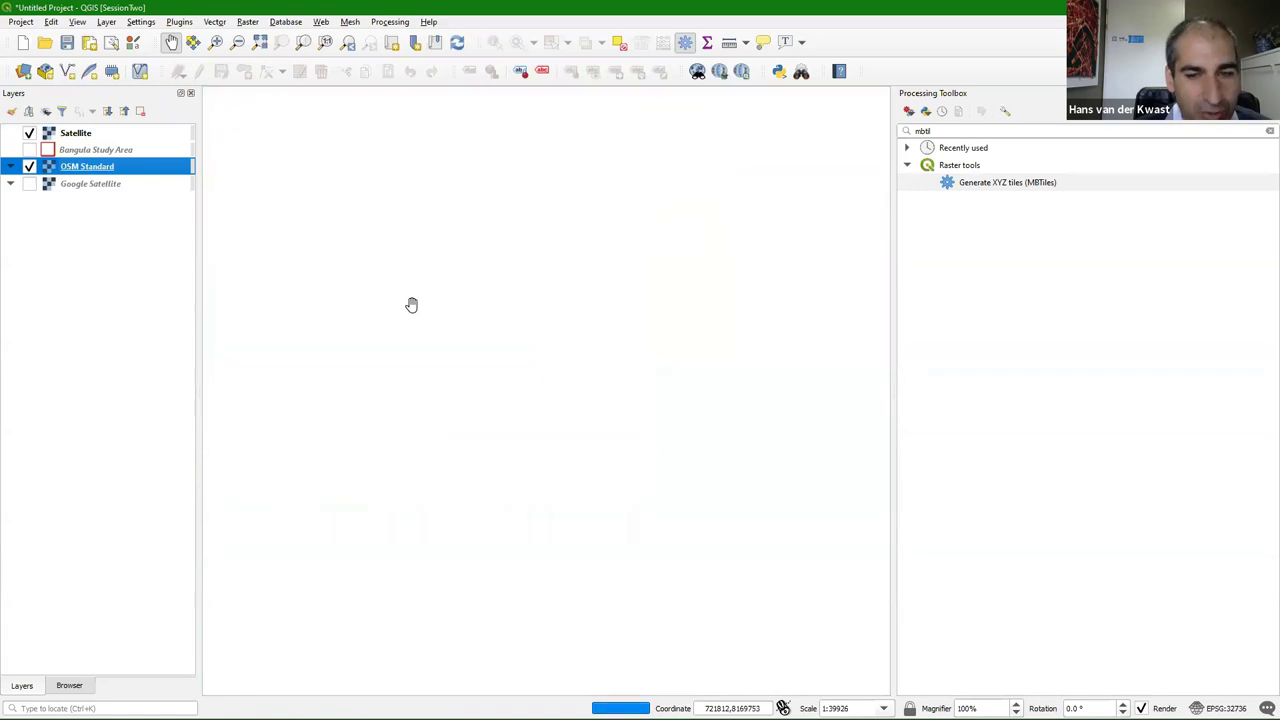
click(29, 133)
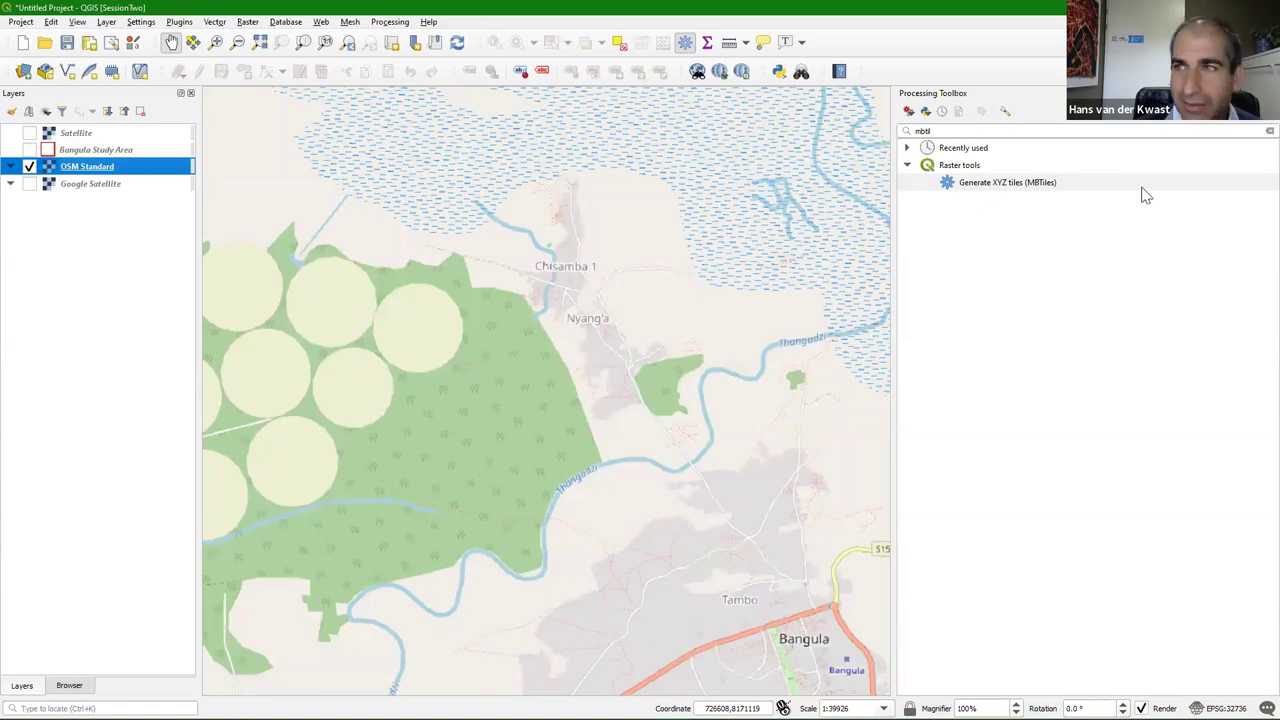
Close the Processing Toolbox panel
key(ctrl+alt+t)
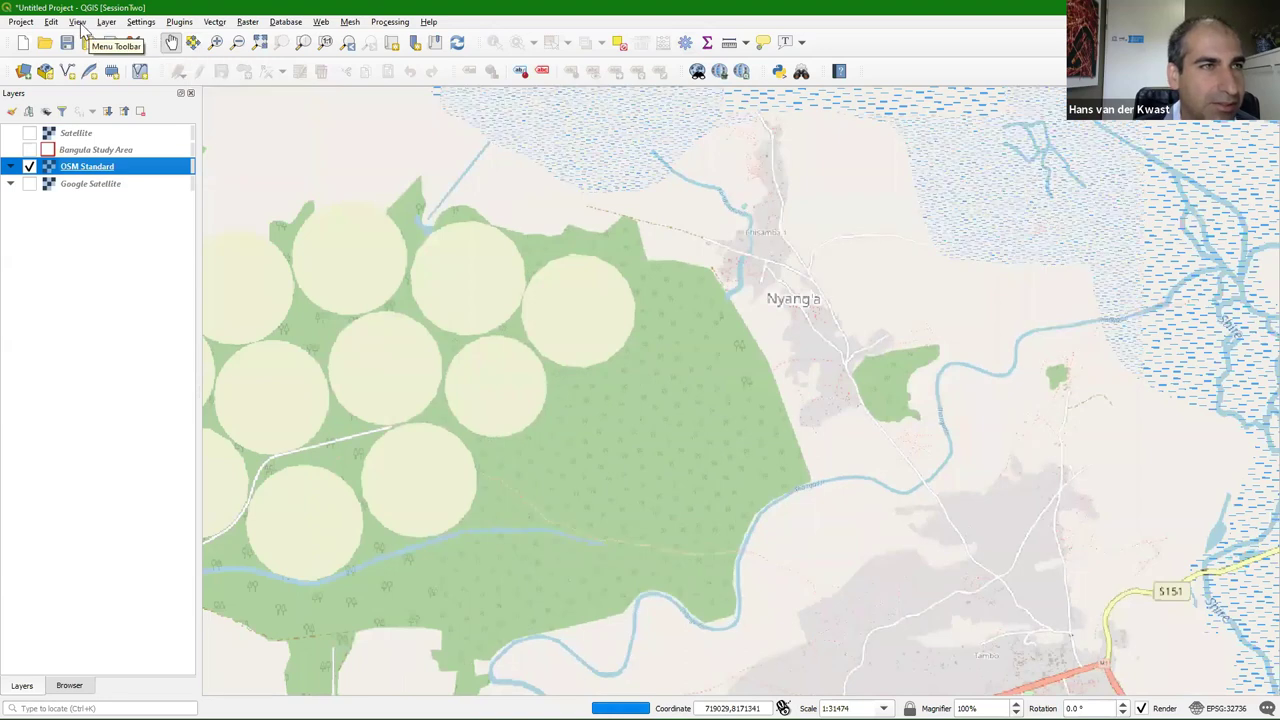
click(78, 22)
mouse_move(246, 537)
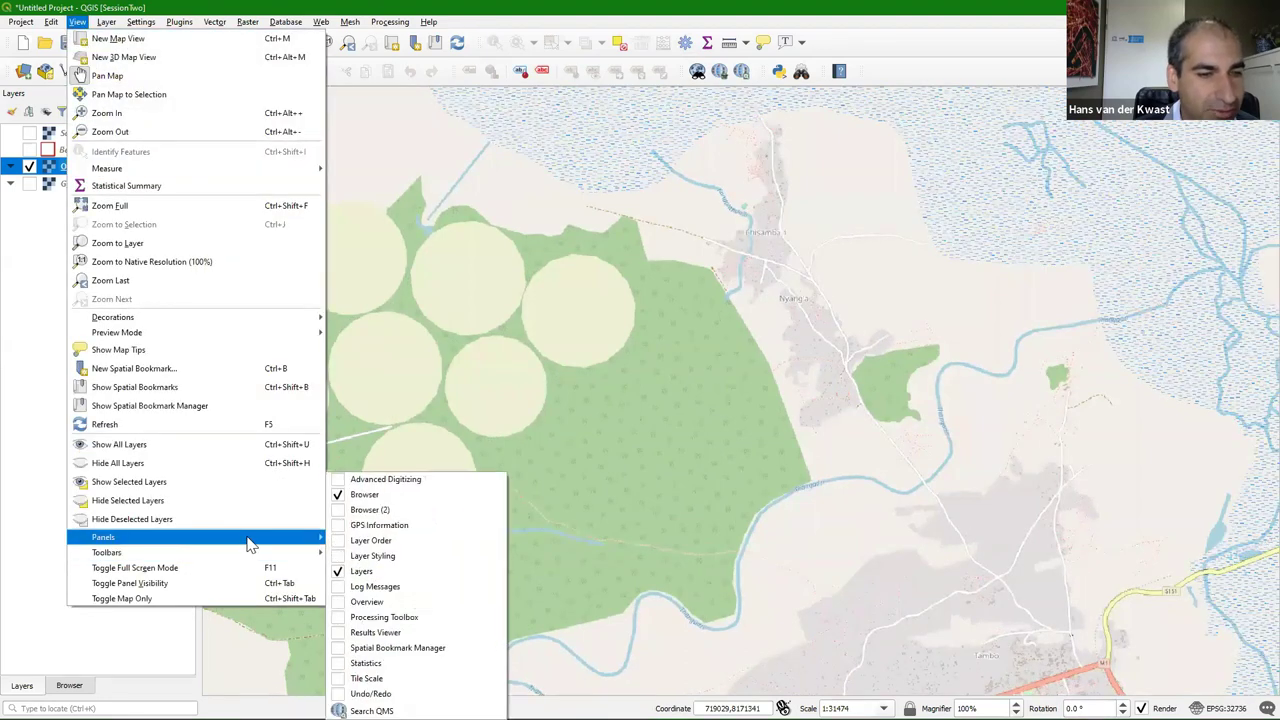
Step the OSM map through tile zoom levels to 16 with the Tile Scale panel, then reopen the Processing Toolbox
click(364, 678)
drag(1086, 234, 1086, 180)
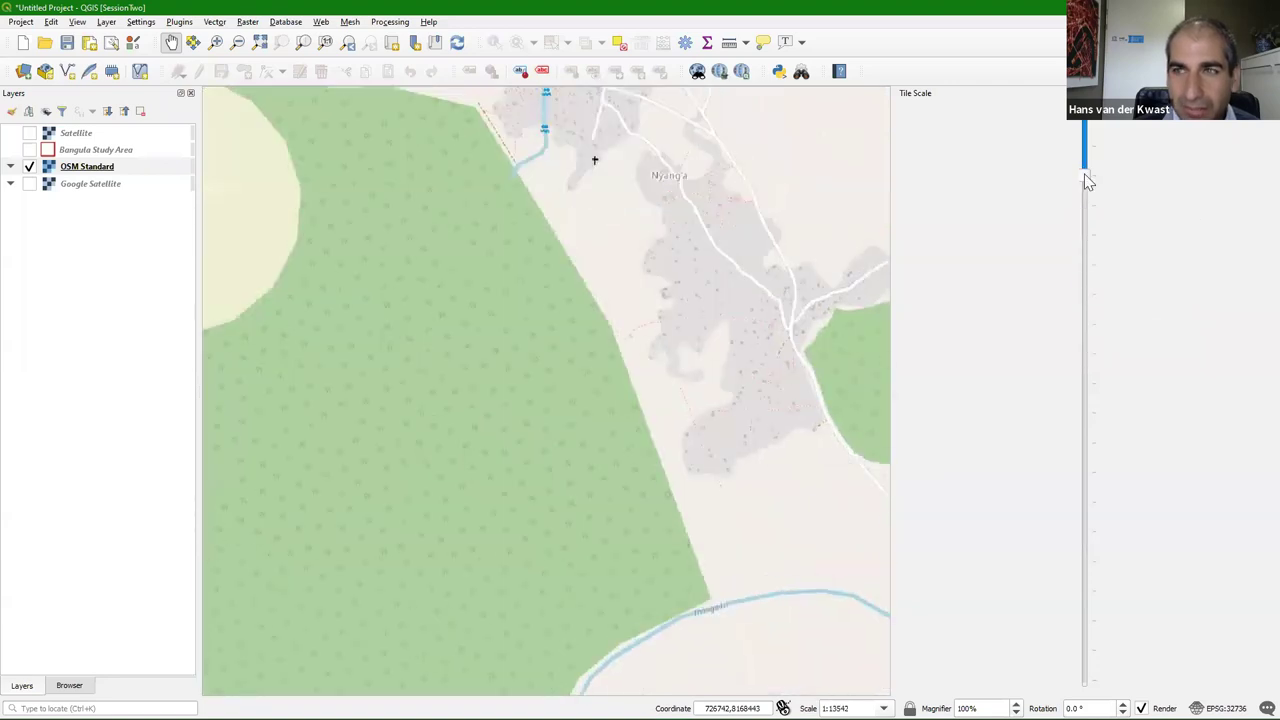
scroll(660, 306, down, 1)
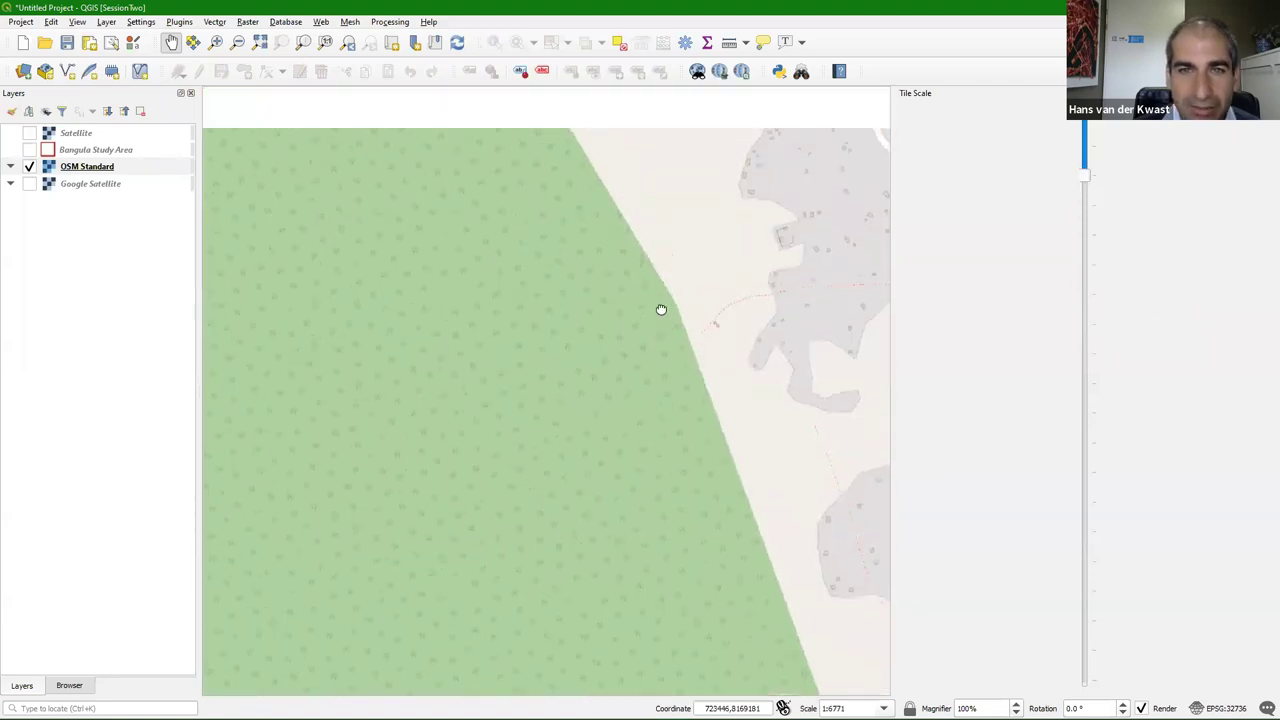
scroll(649, 307, down, 1)
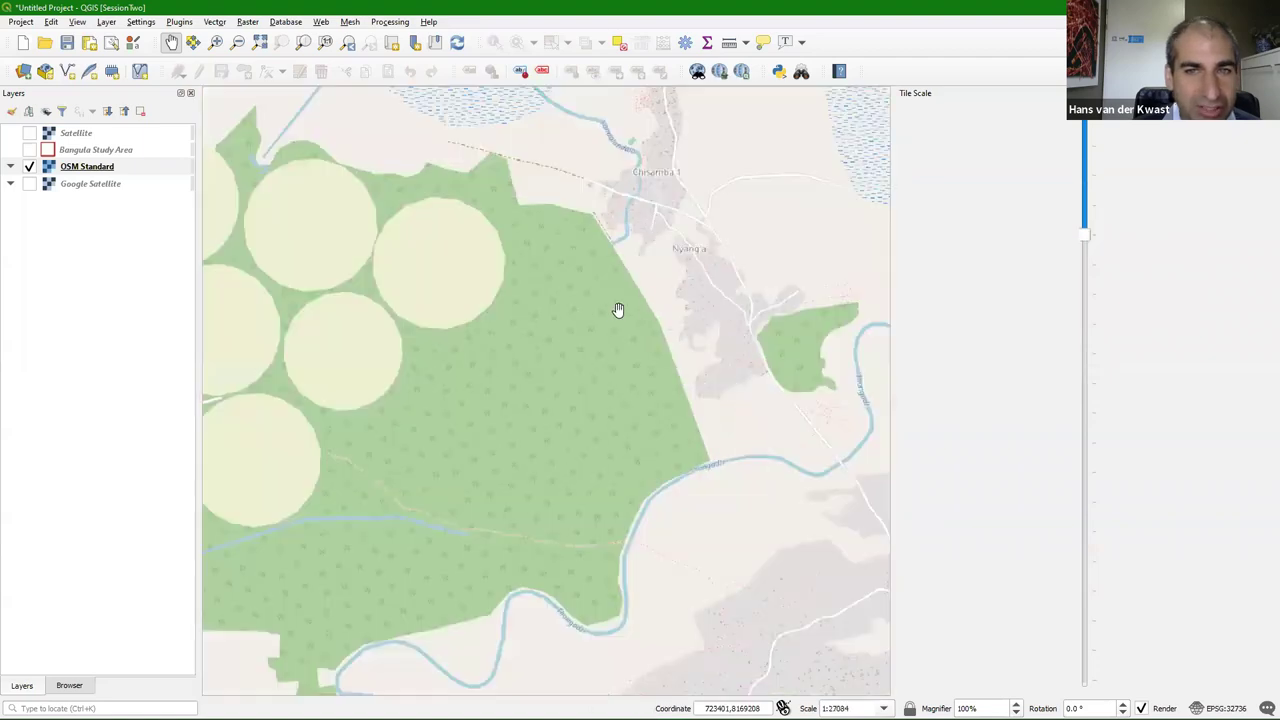
drag(1090, 240, 1089, 220)
click(1088, 226)
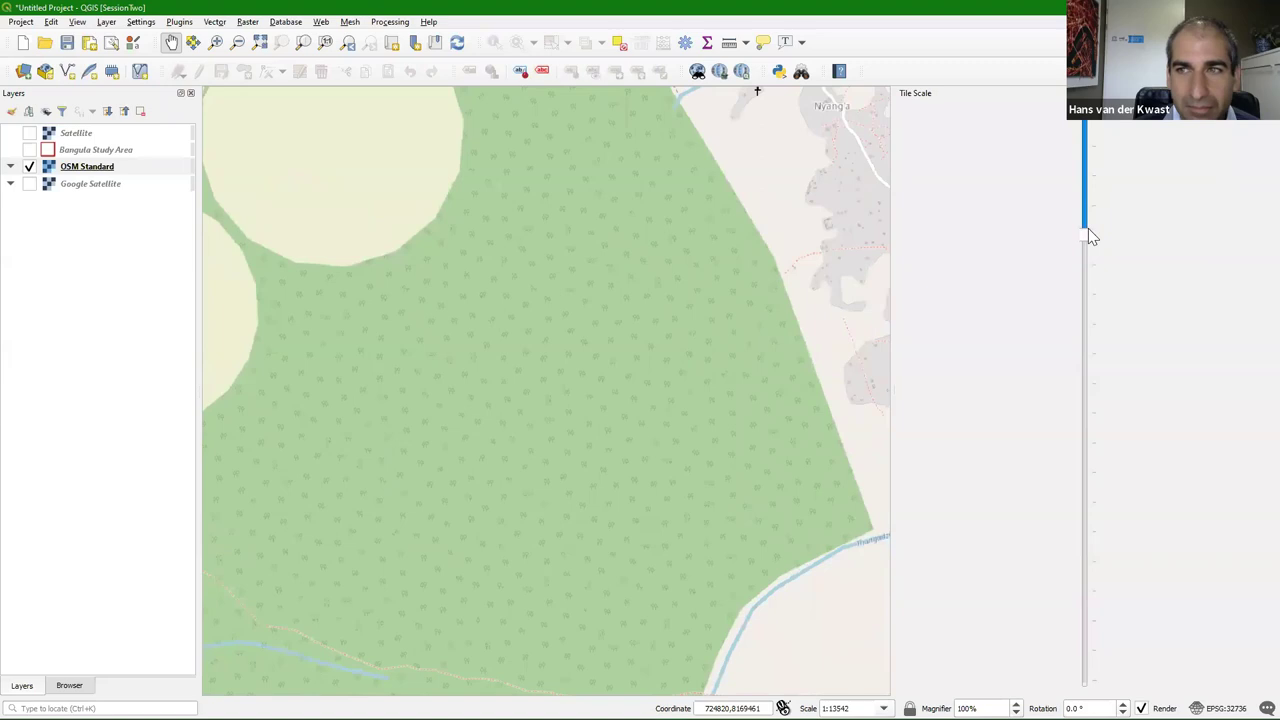
click(1088, 216)
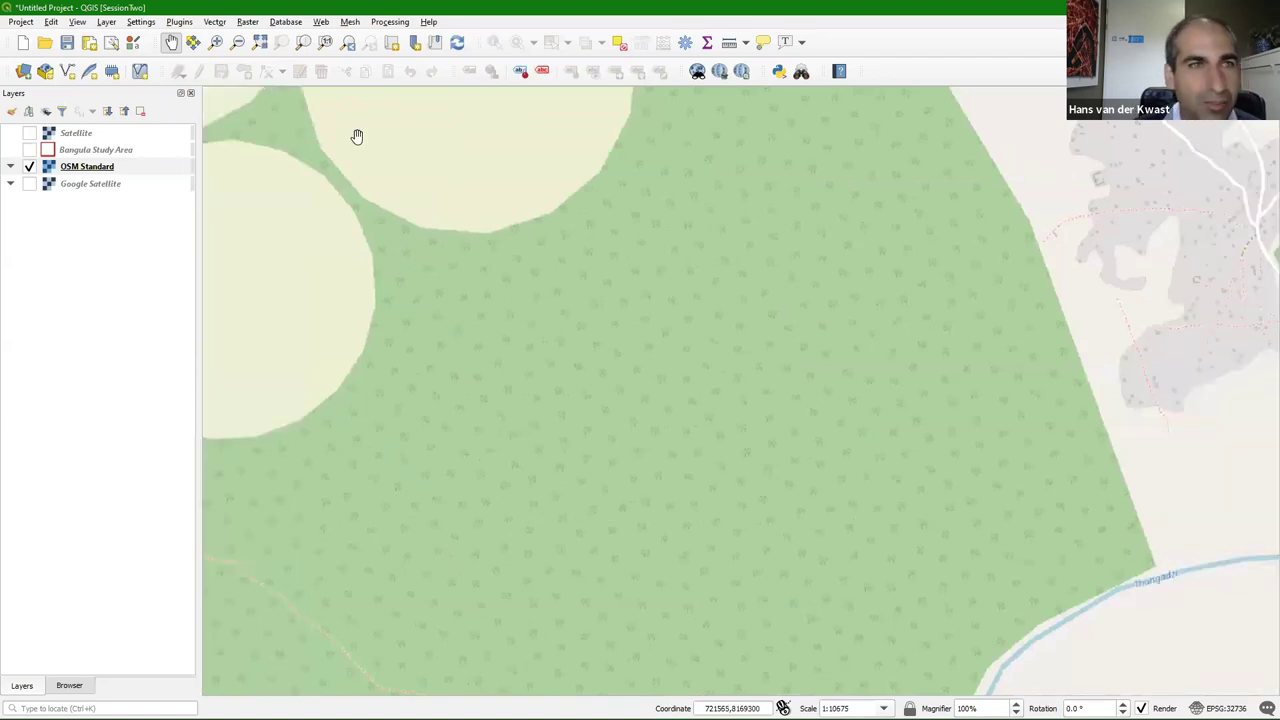
click(388, 22)
click(398, 40)
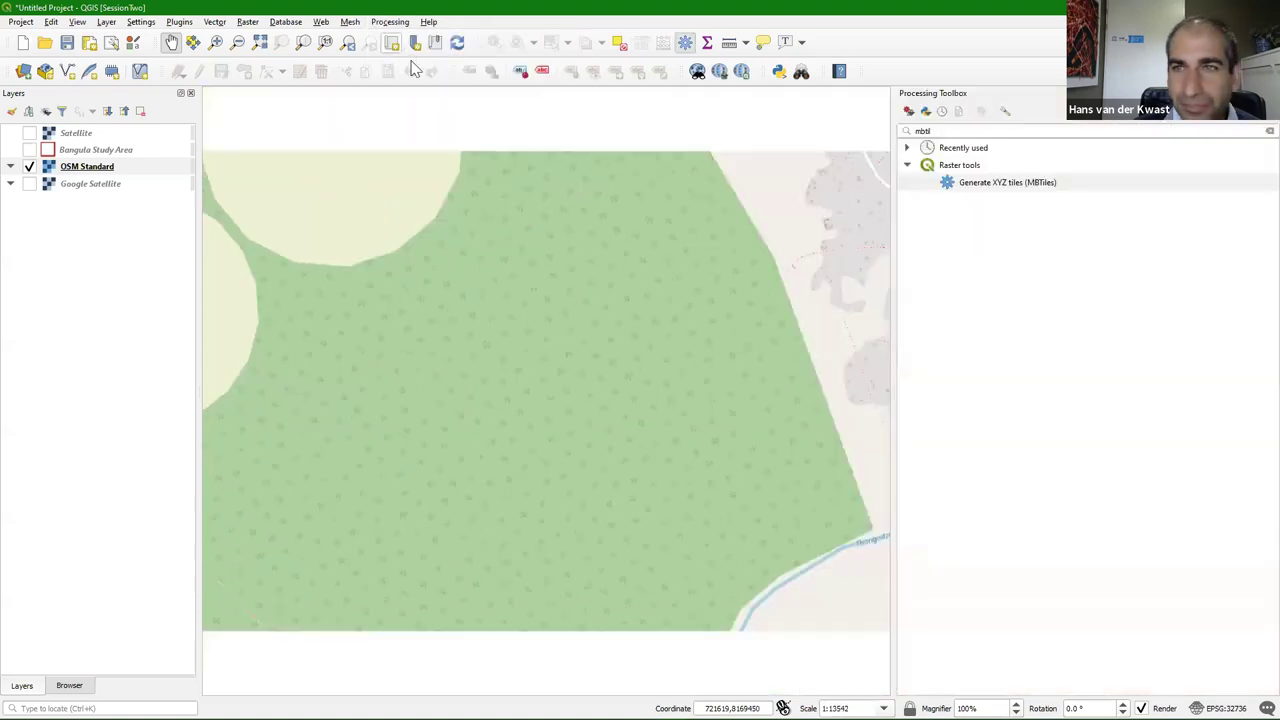
In Generate XYZ tiles (MBTiles), take the extent from a layer and set minimum and maximum zoom to 16
double_click(983, 189)
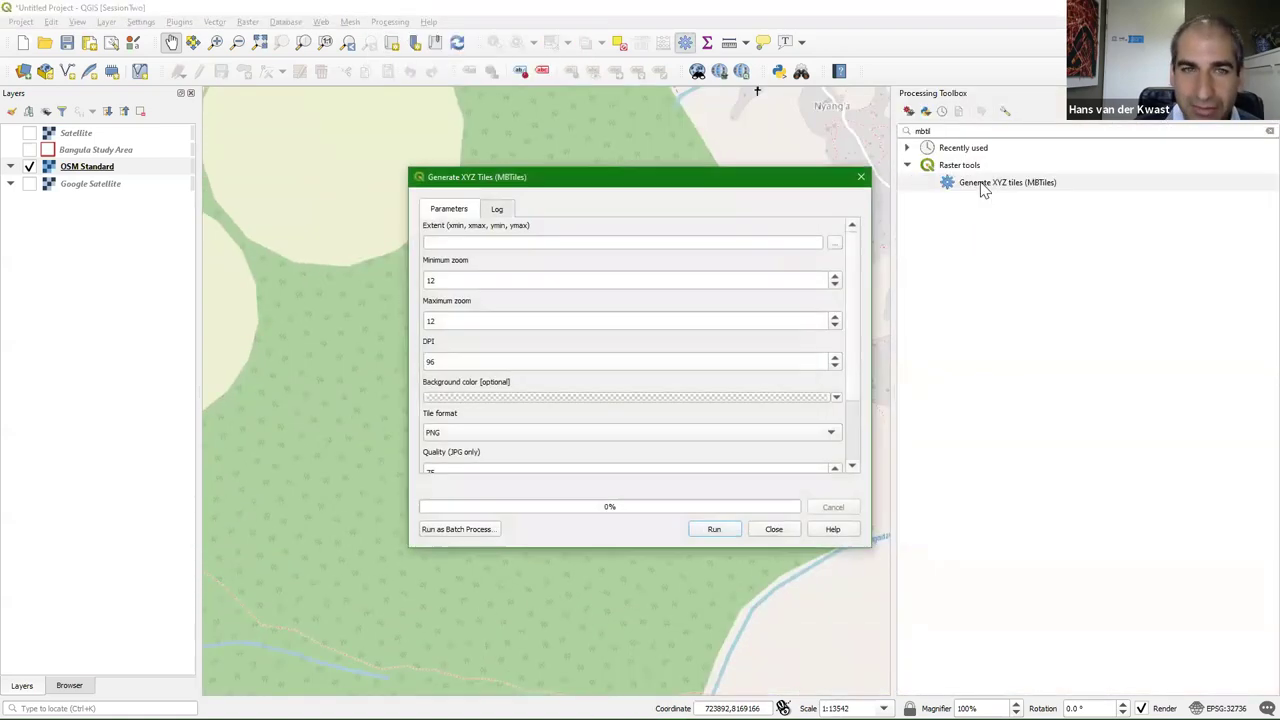
click(834, 243)
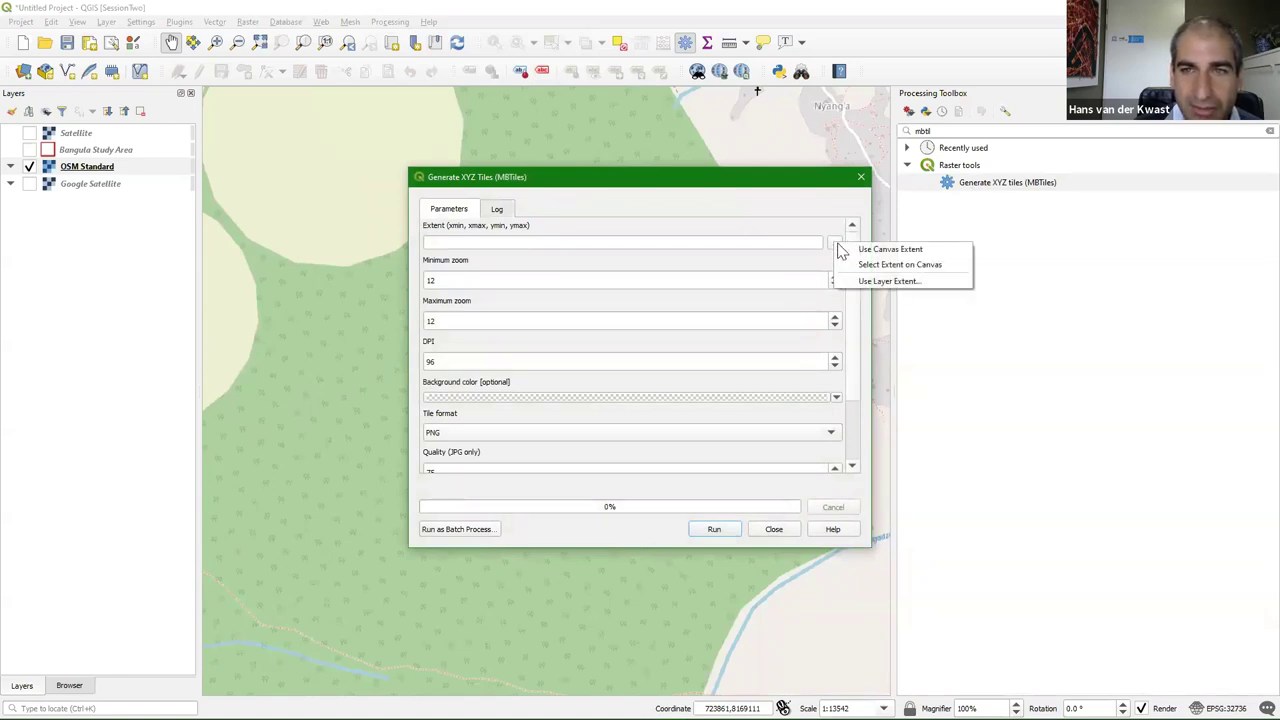
click(888, 281)
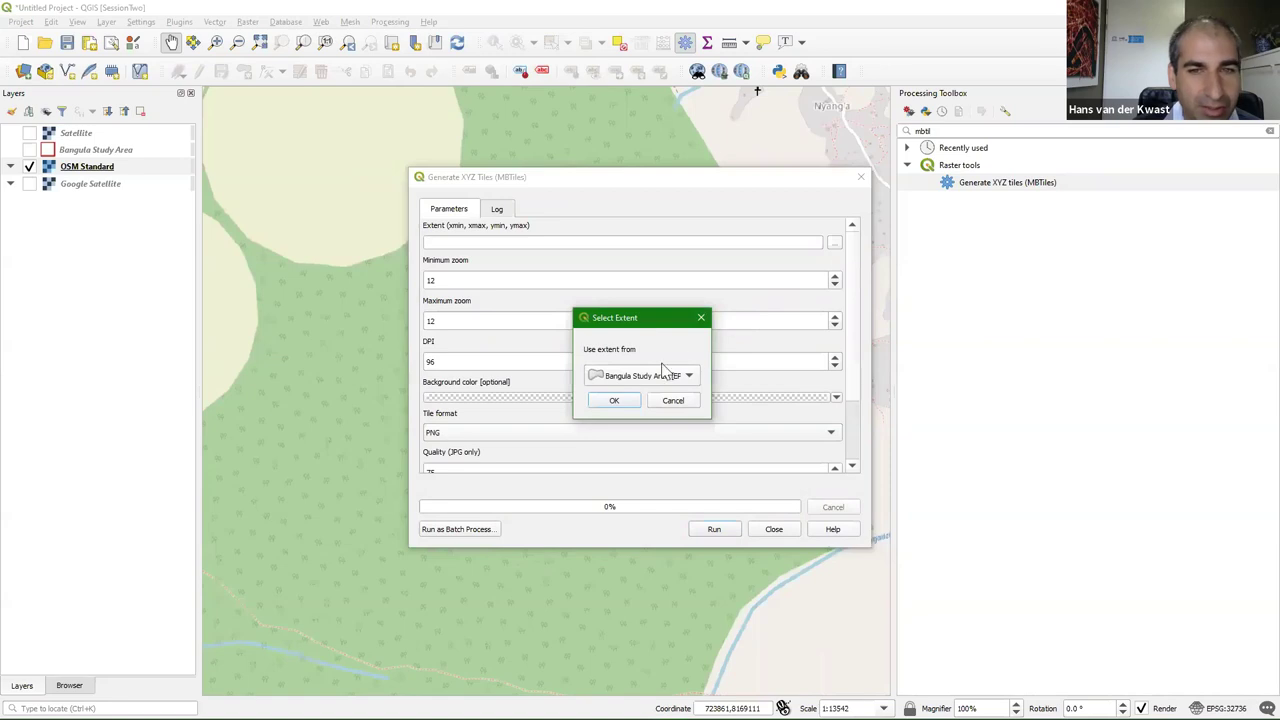
click(614, 400)
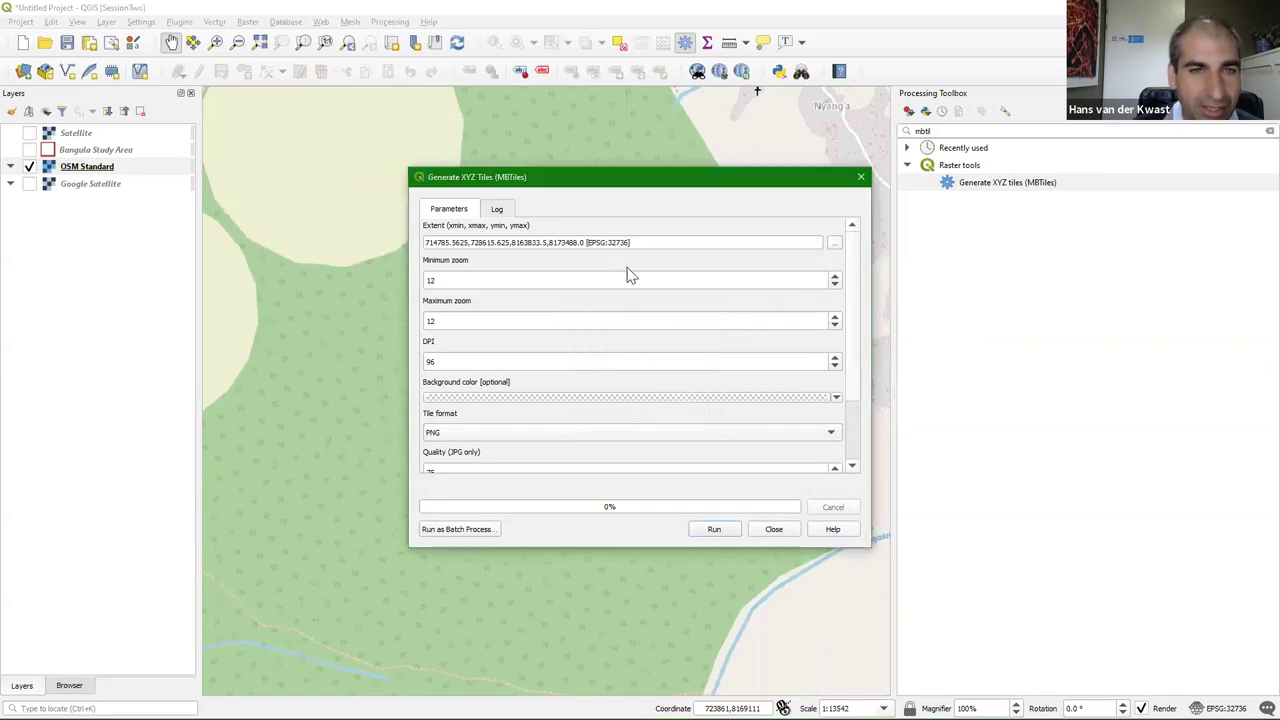
double_click(432, 279)
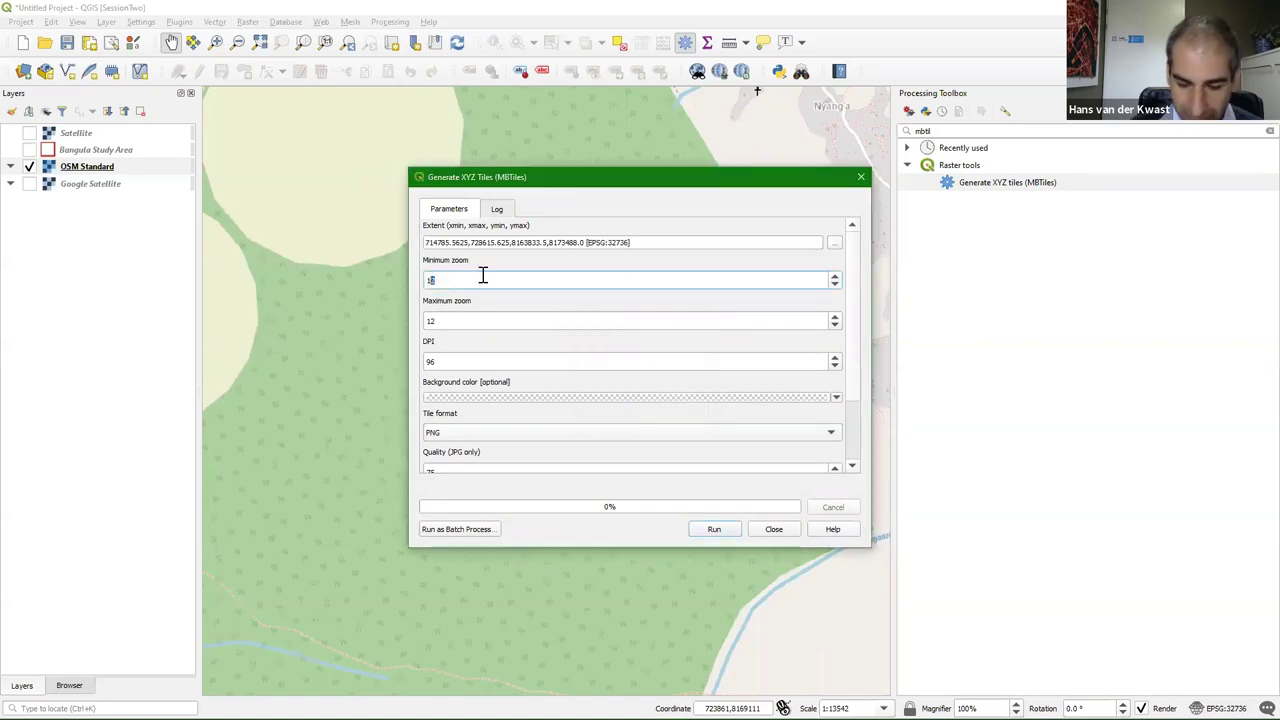
double_click(431, 320)
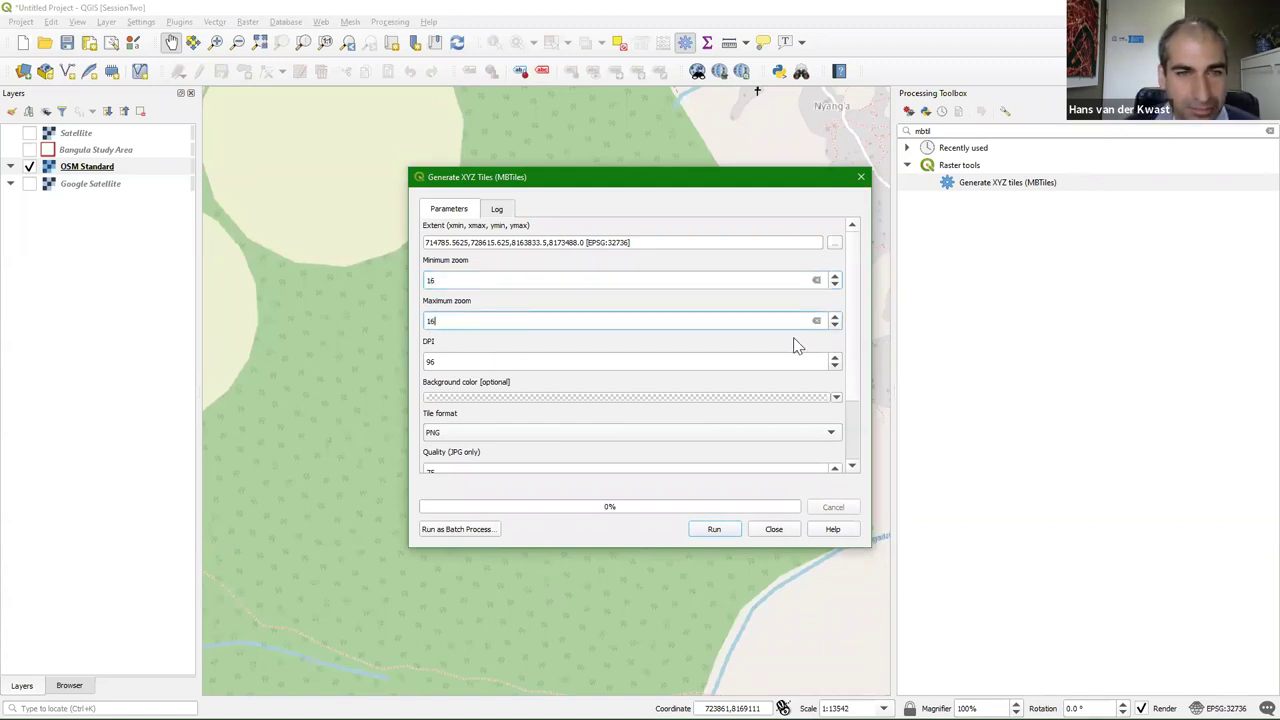
drag(848, 320, 850, 395)
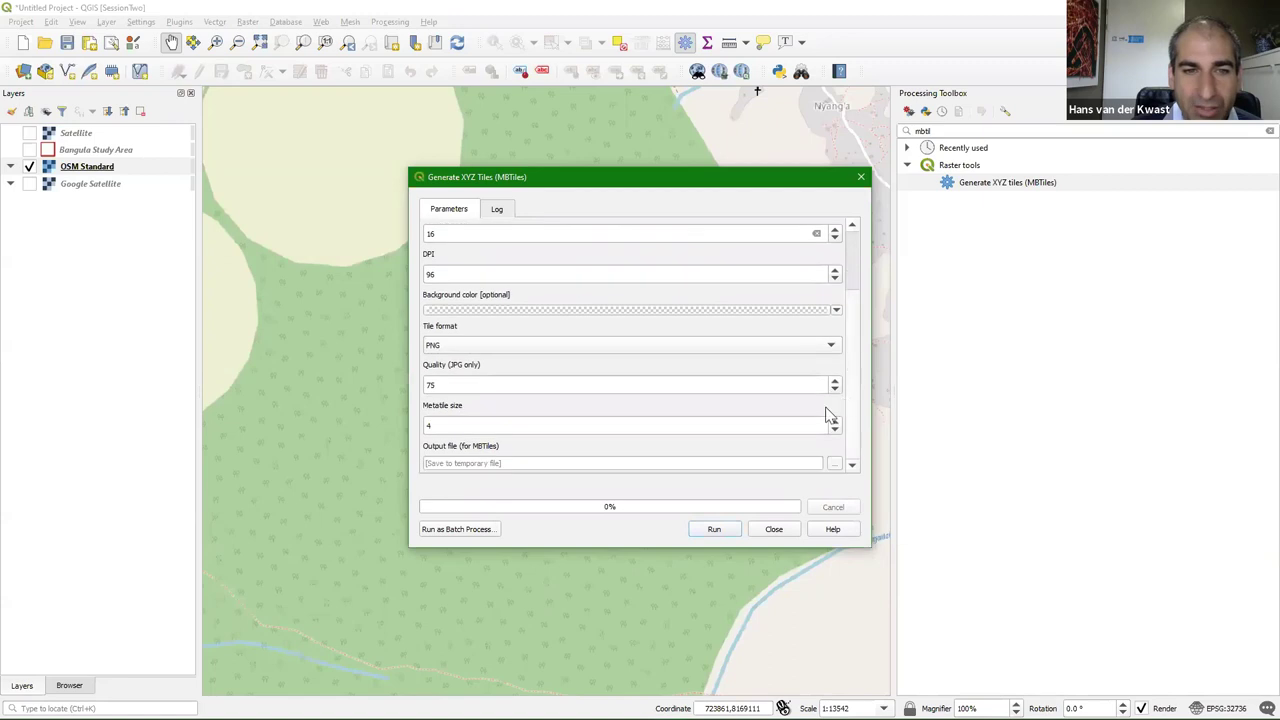
Set the output file to Z:/Tutorial2/OSM.mbtiles
click(835, 465)
click(868, 488)
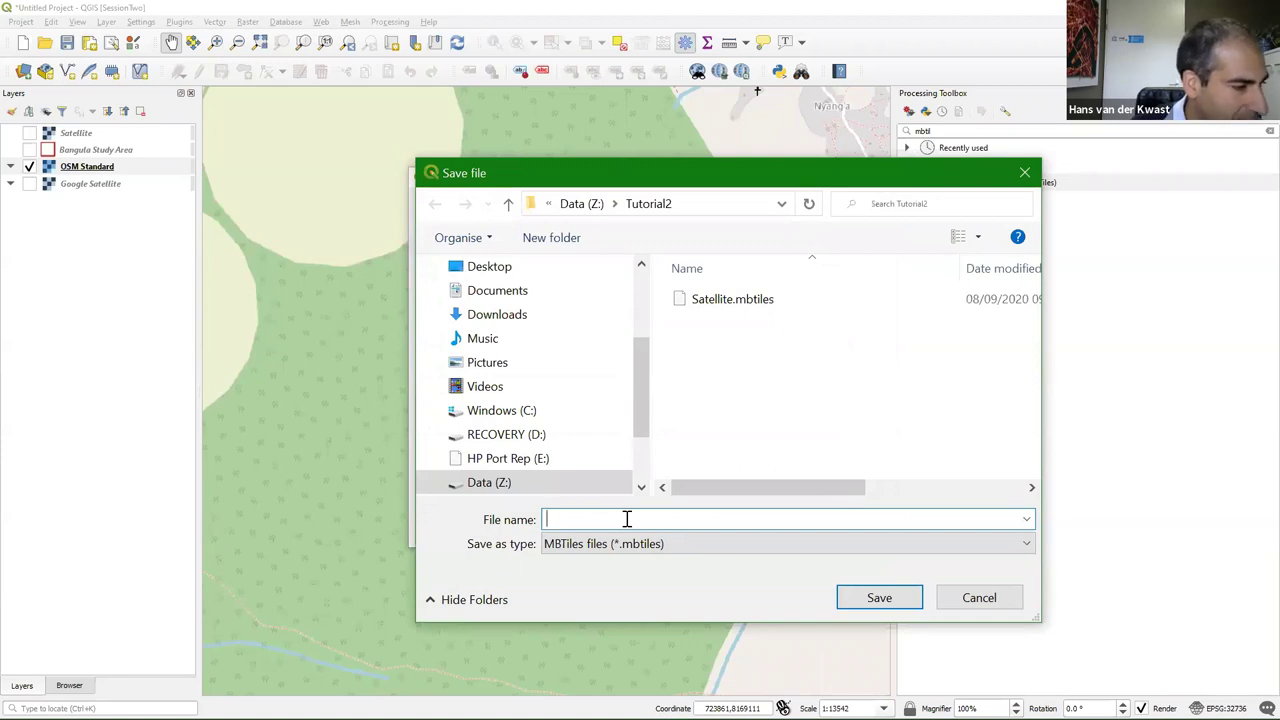
text(OSM)
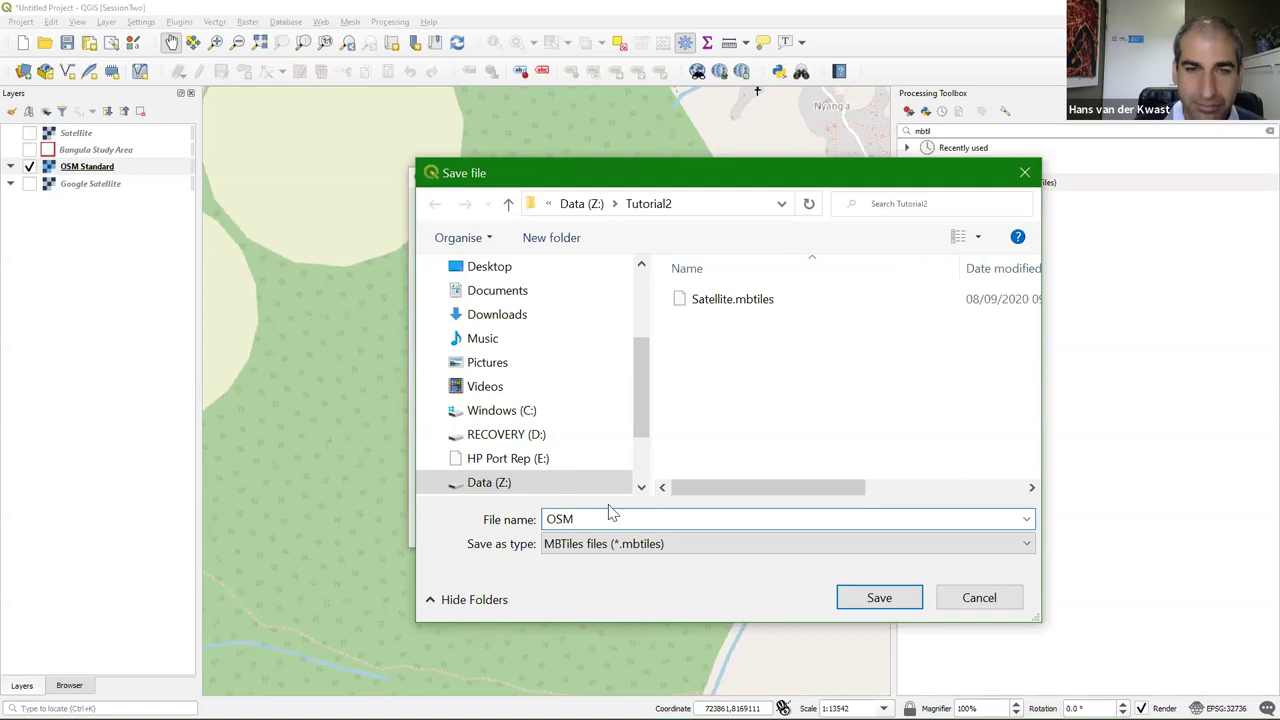
click(879, 597)
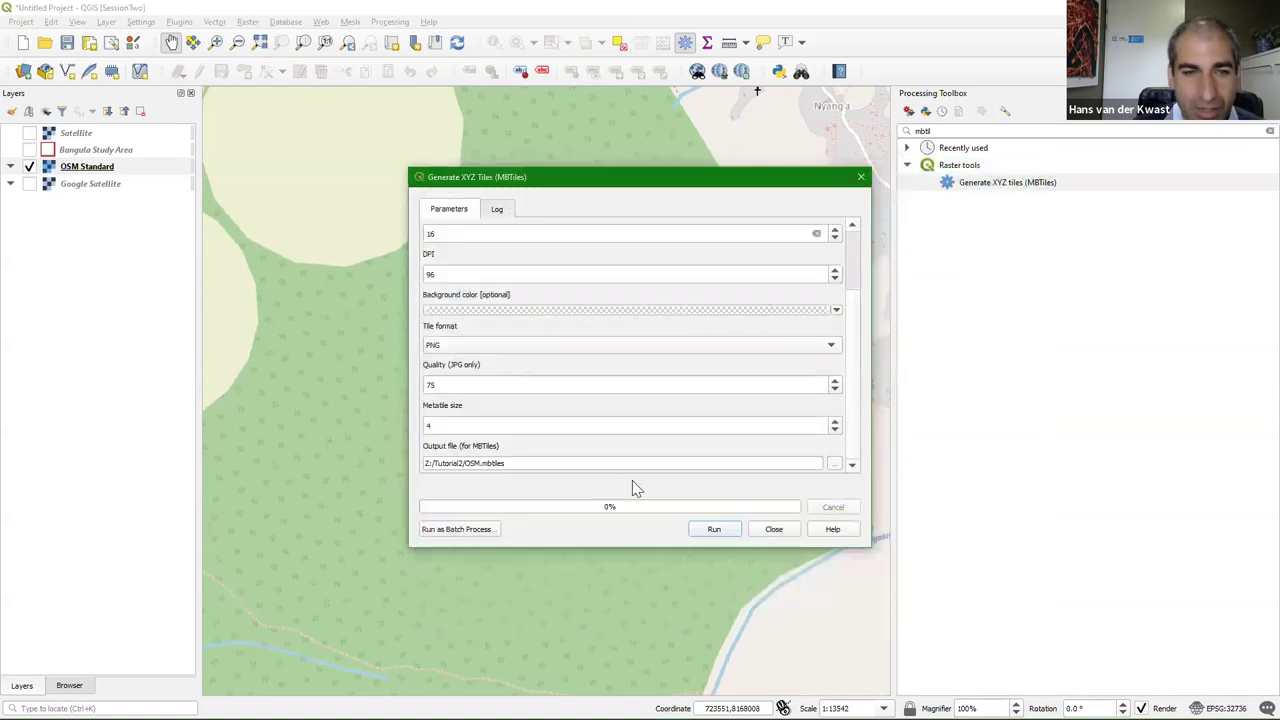
Run the zoom-16 OSM tile generation into OSM.mbtiles and close the tool once finished
click(722, 530)
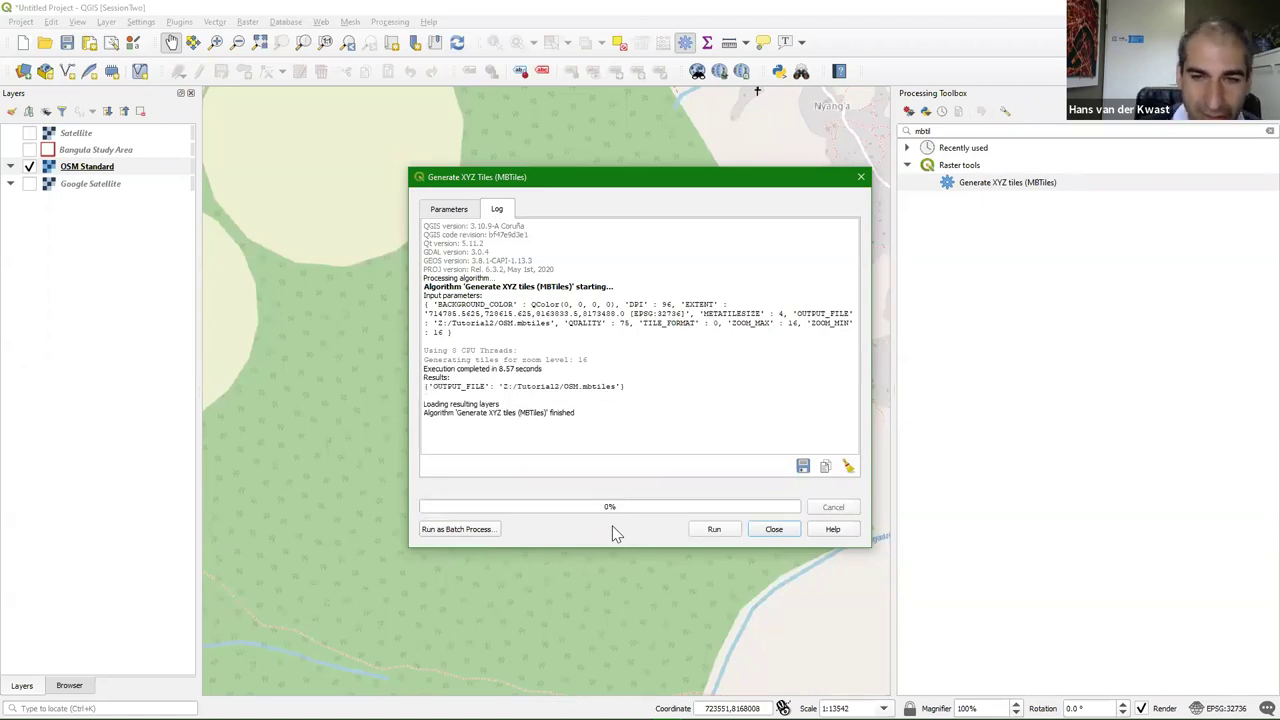
click(774, 529)
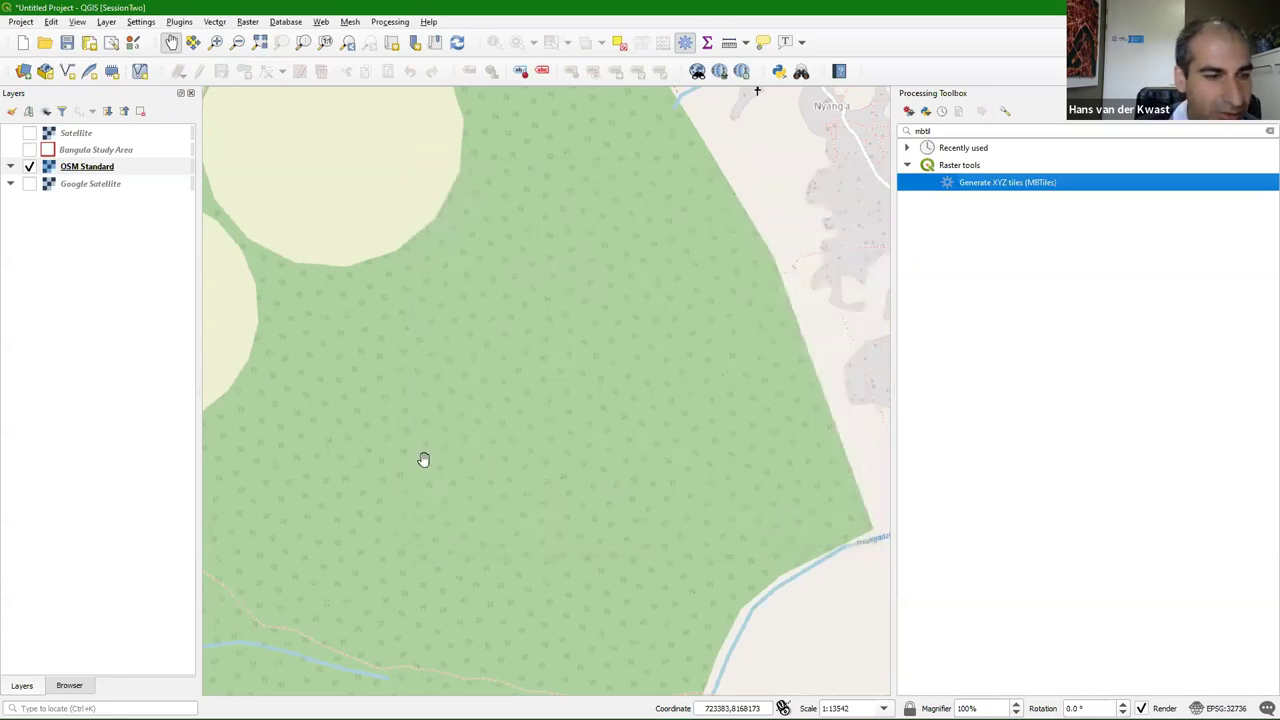
Import OSM.mbtiles into Bangula_study_area.gpkg and add the new OSM layer to the map
click(69, 685)
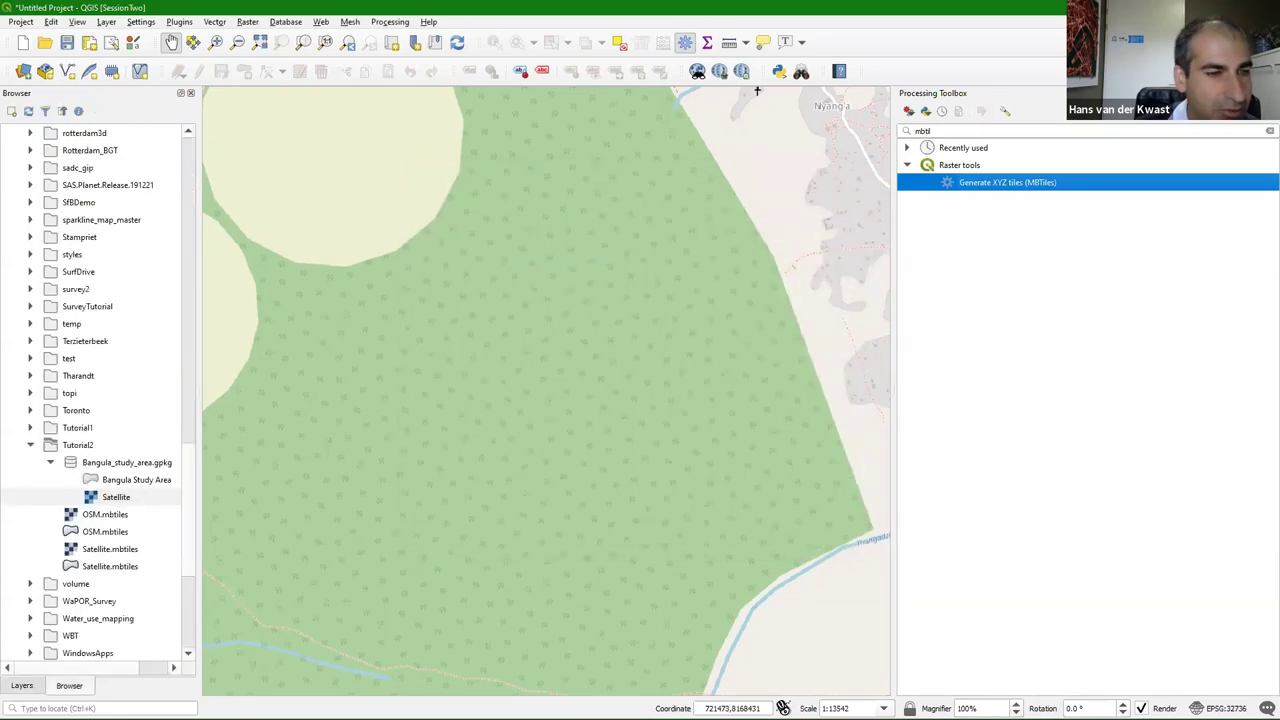
click(108, 516)
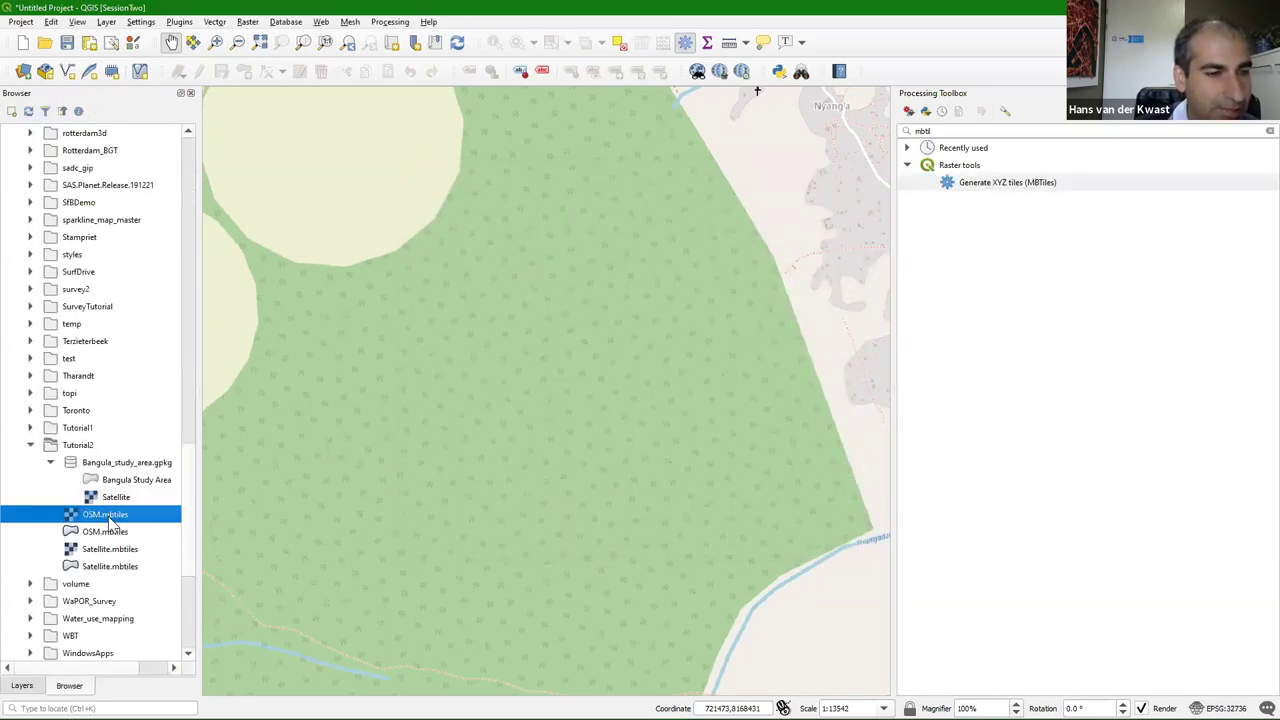
drag(104, 520, 119, 471)
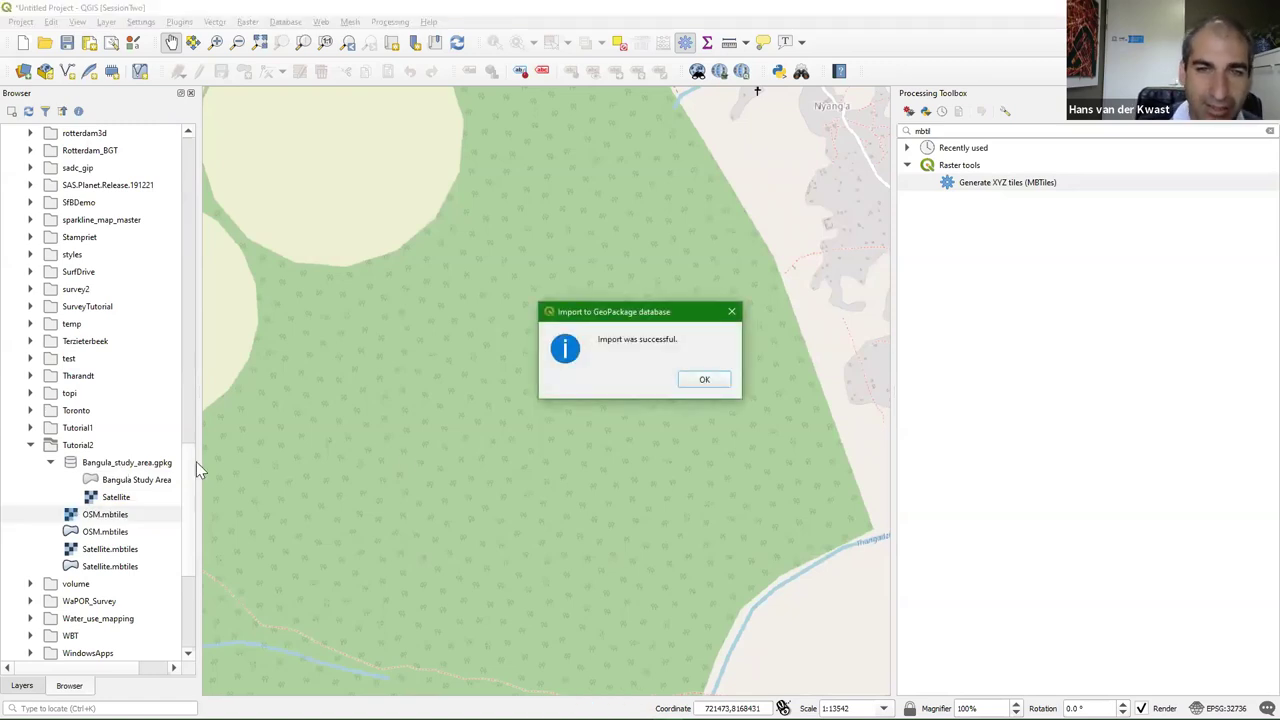
click(706, 380)
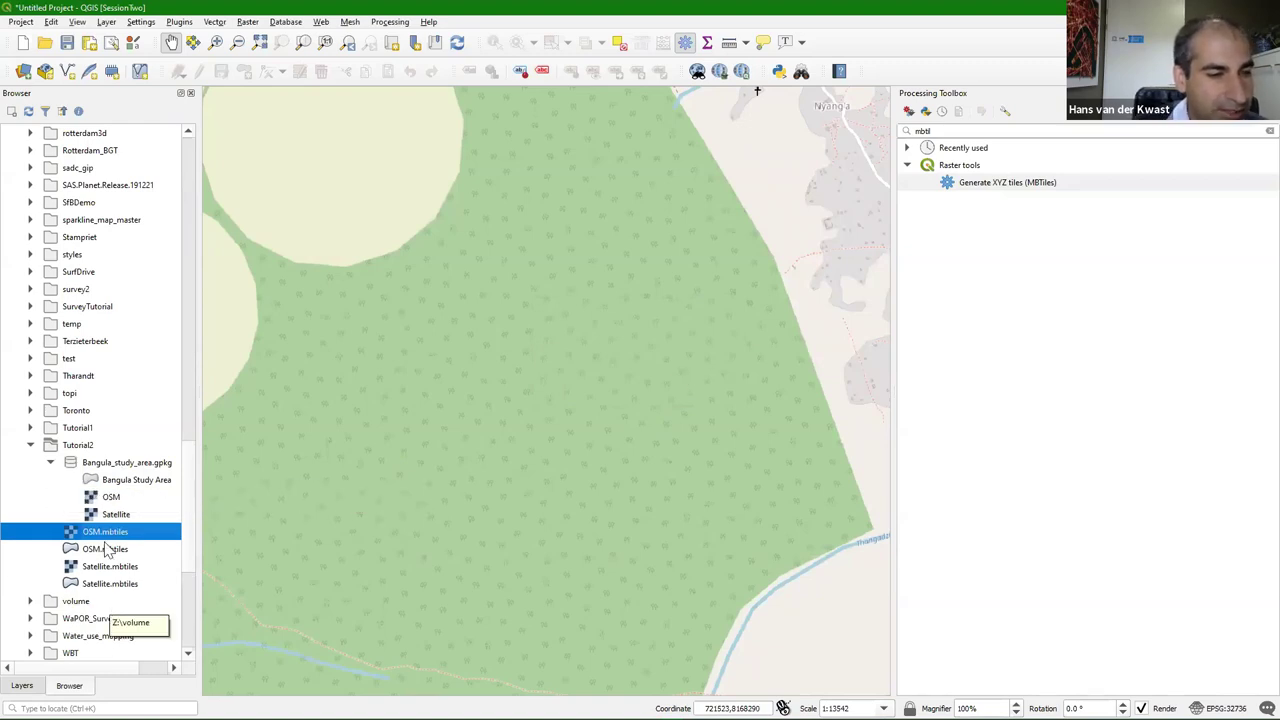
click(100, 500)
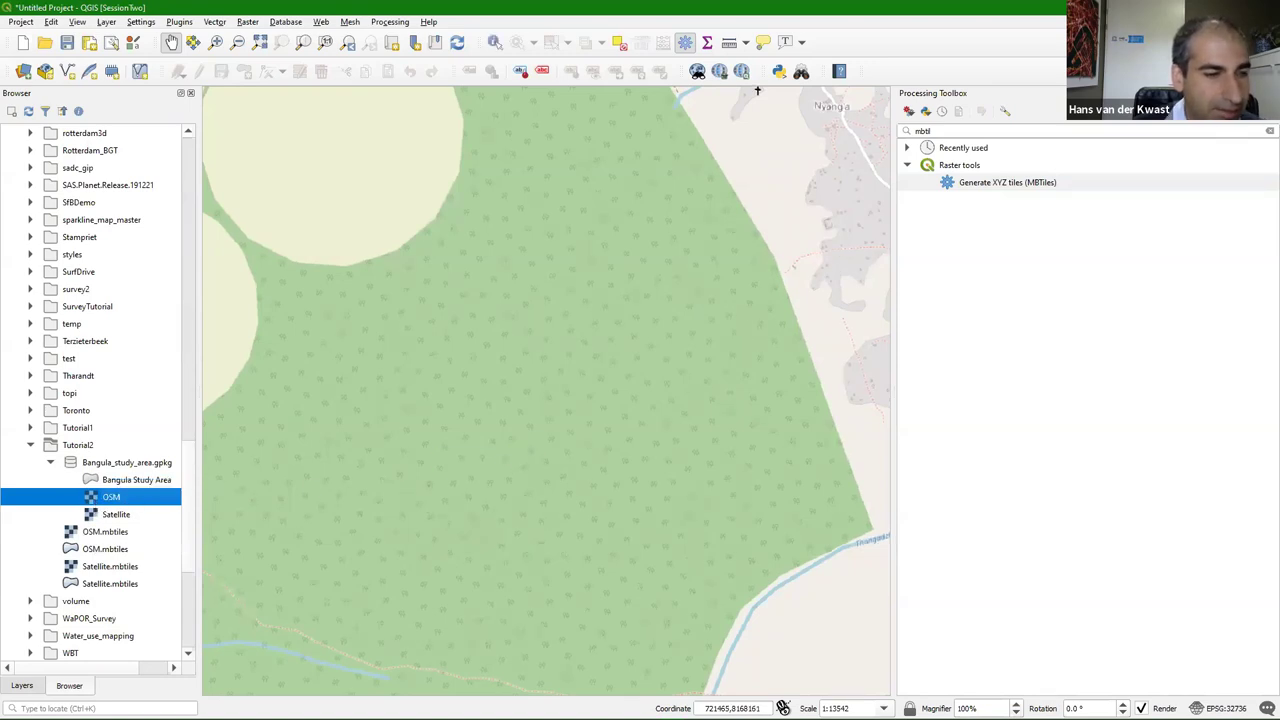
key(ctrl+1)
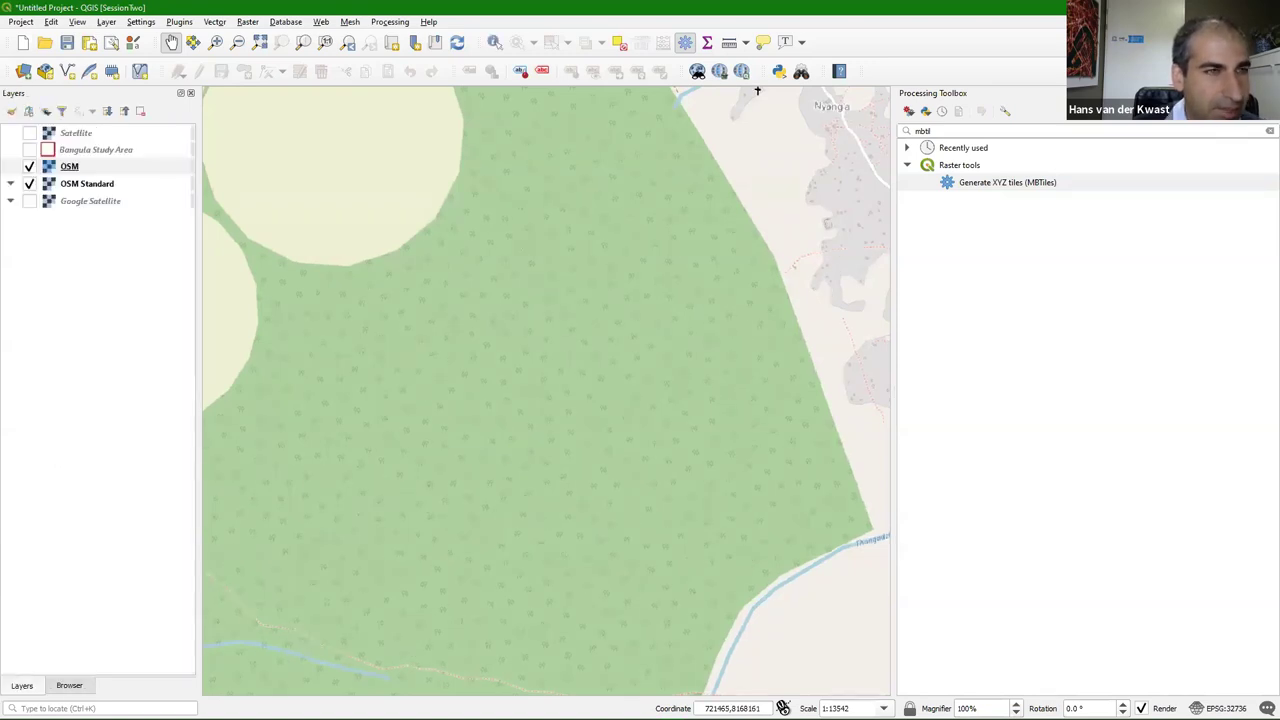
Hide the OSM Standard basemap so the new GeoPackage OSM tile layer shows
click(45, 167)
click(29, 184)
scroll(546, 259, down, 3)
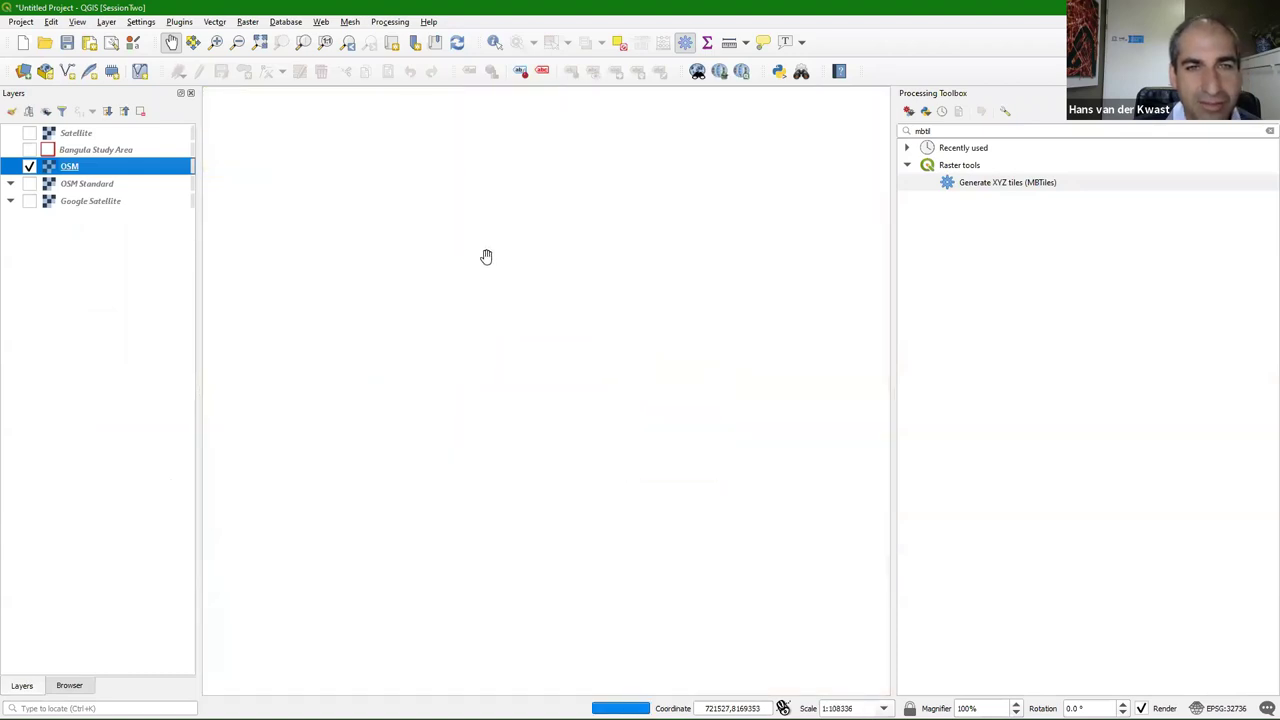
scroll(537, 297, up, 1)
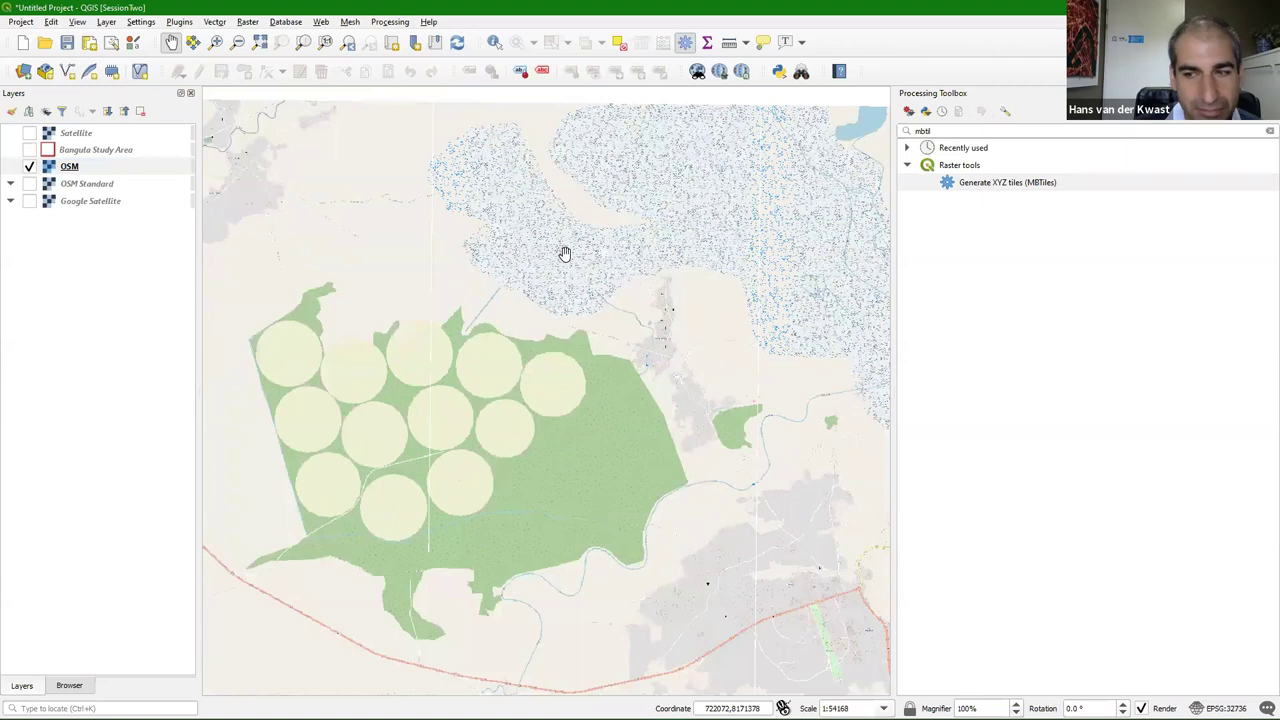
scroll(563, 251, down, 1)
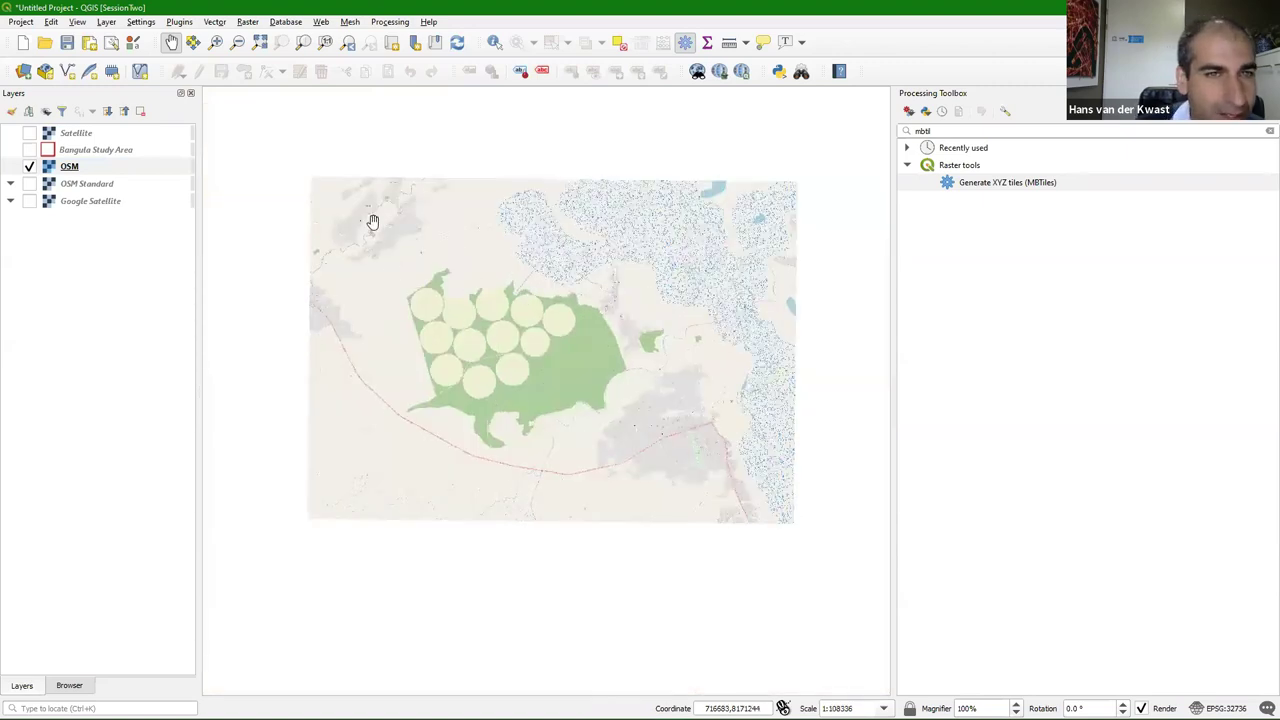
Turn on Bangula Study Area and Satellite, moving Satellite below the study area outline
click(29, 149)
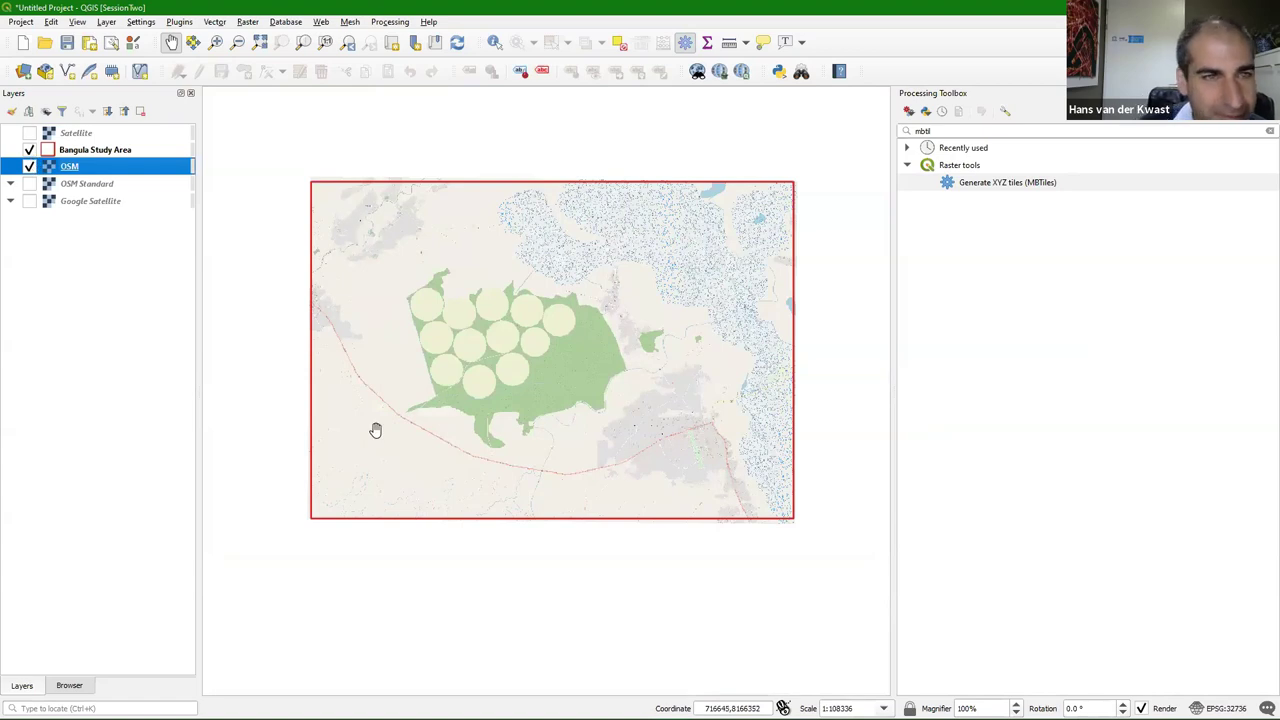
click(29, 133)
drag(85, 140, 101, 165)
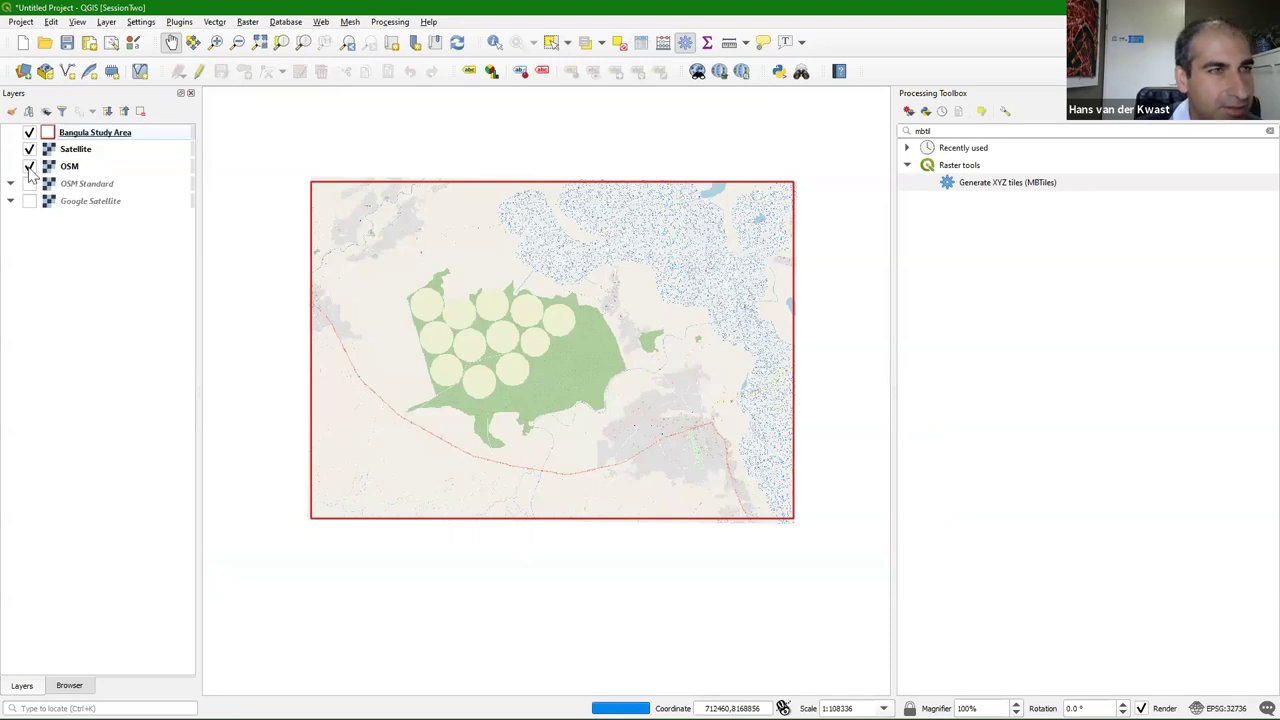
Switch off Satellite and OSM tiles, try OSM Standard, then leave Google Satellite on
scroll(506, 339, up, 1)
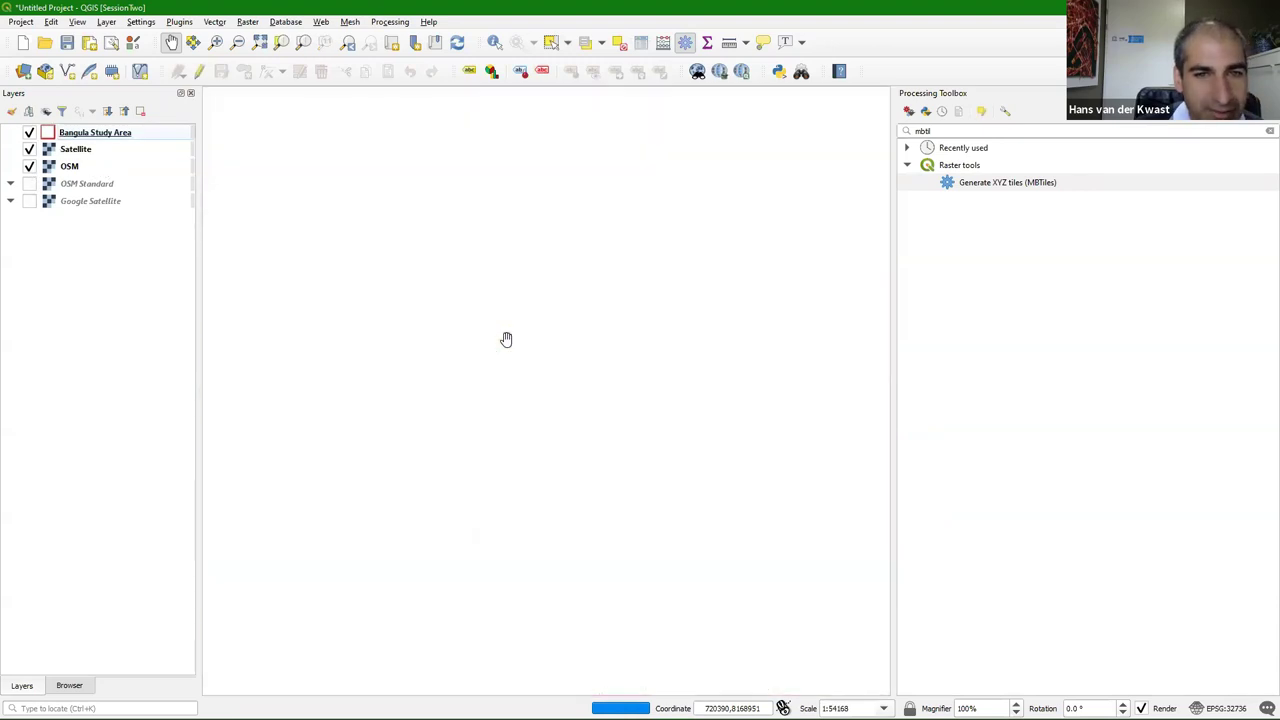
scroll(573, 340, up, 1)
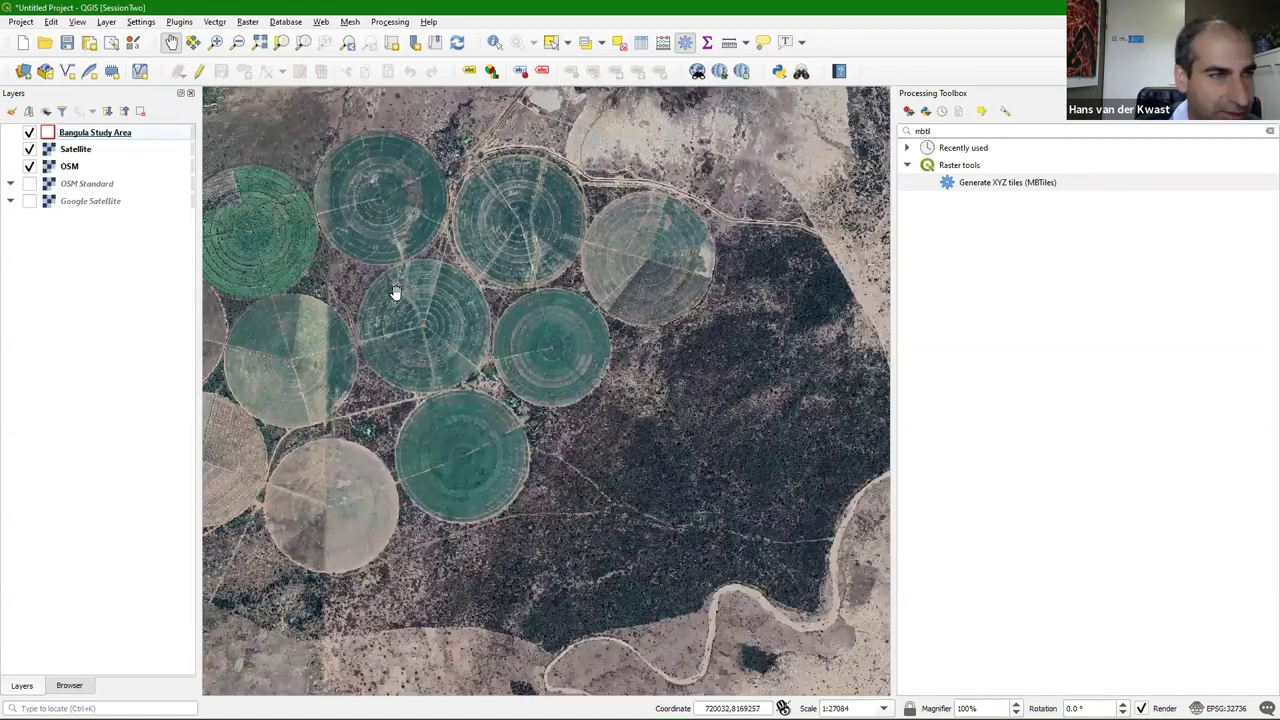
click(29, 149)
click(29, 166)
click(29, 184)
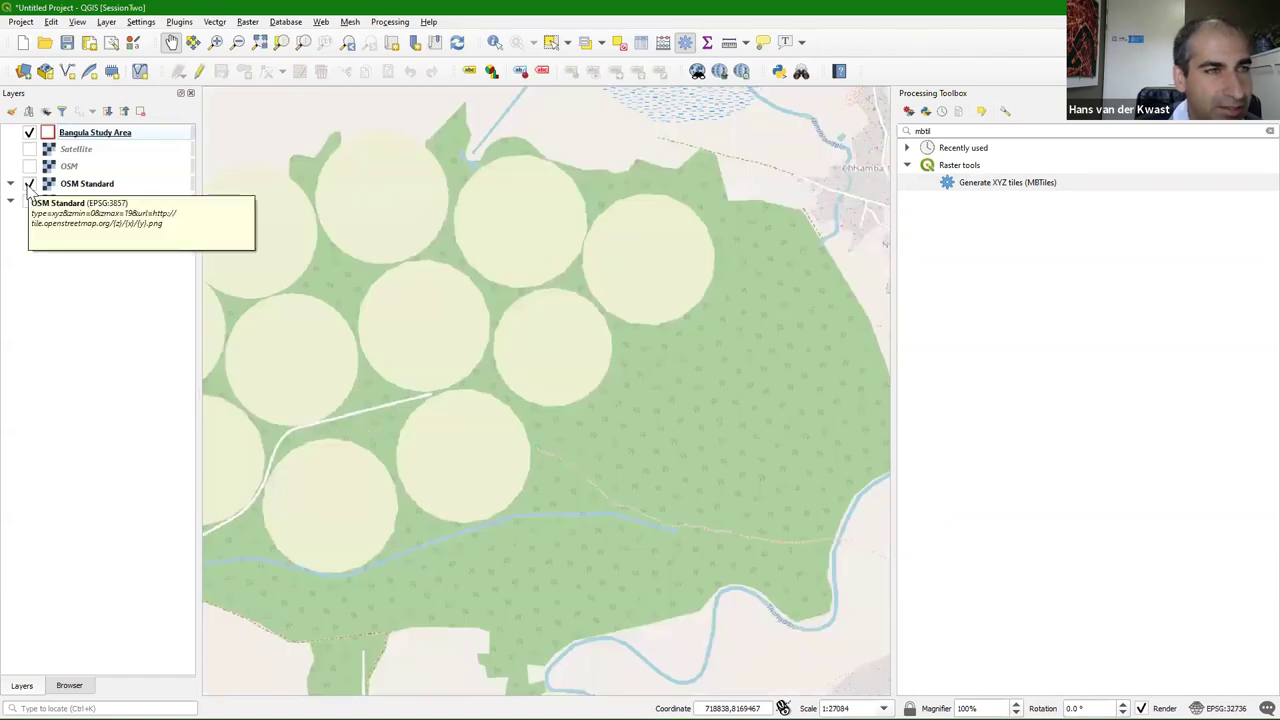
click(29, 184)
click(29, 201)
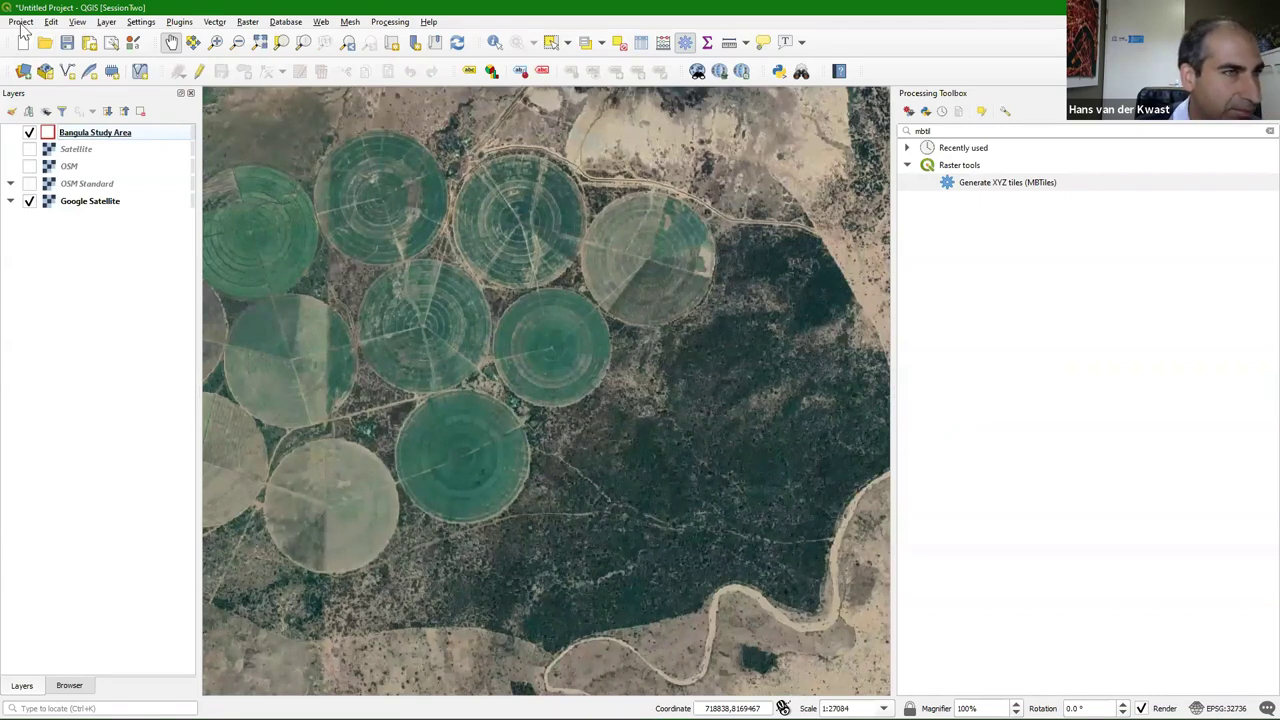
Save the project into Z:\Tutorial2 with the file name Bangula_groundwater via Save As
click(21, 24)
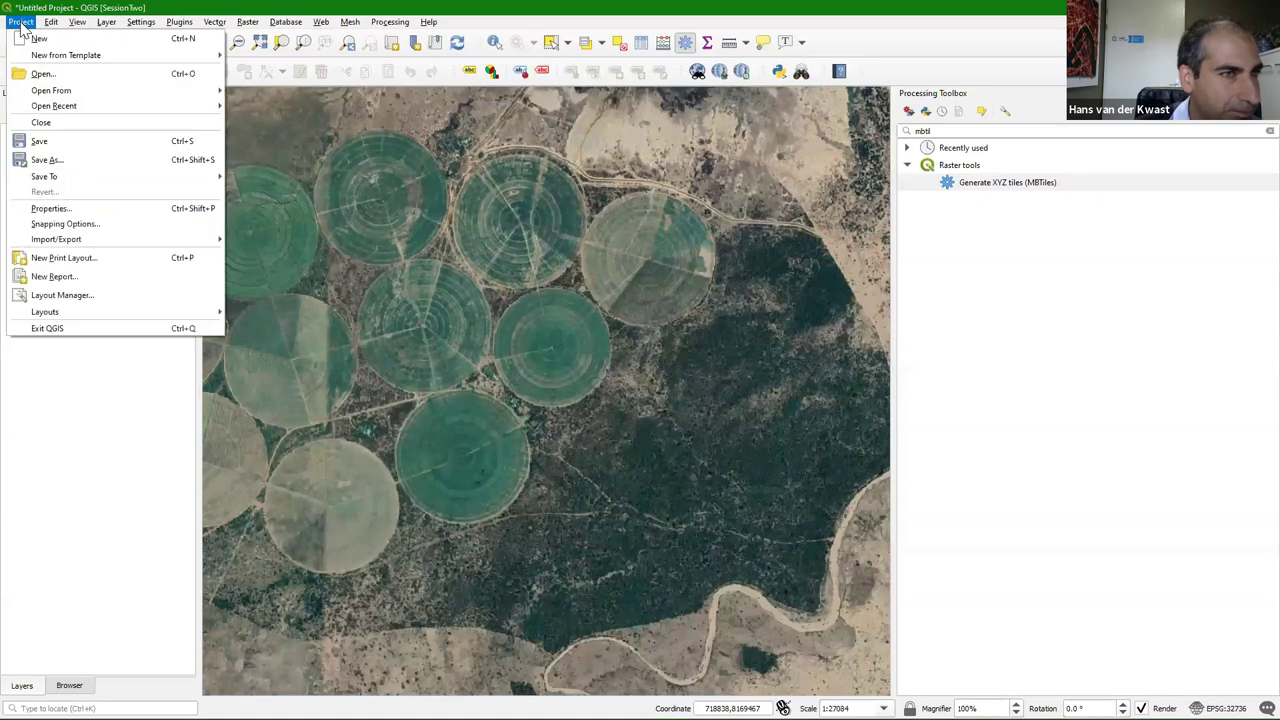
click(72, 164)
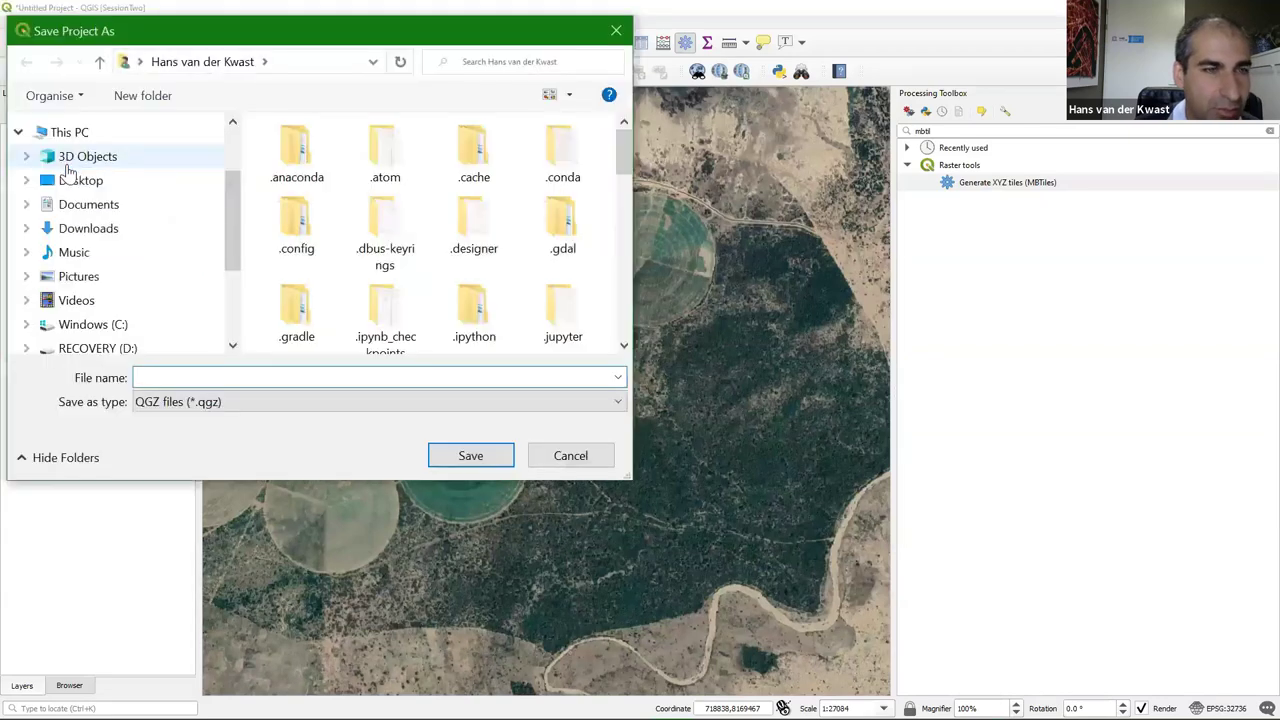
scroll(70, 305, down, 2)
click(77, 244)
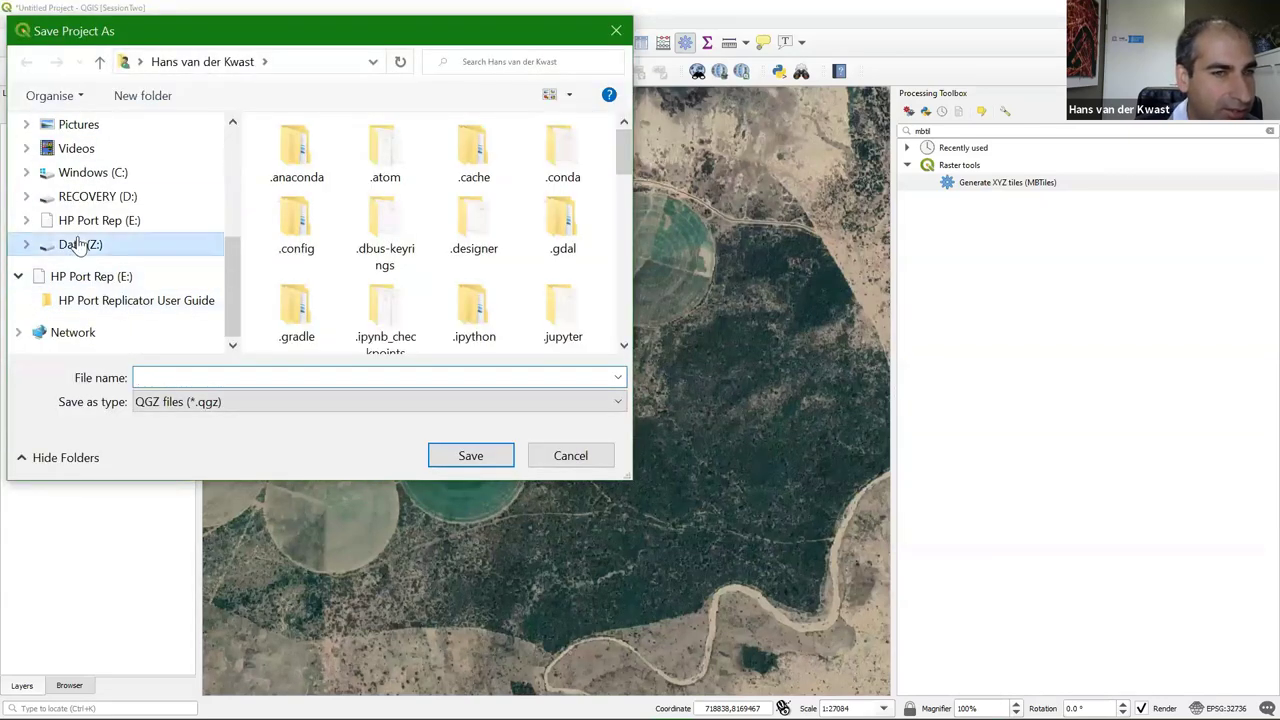
scroll(385, 275, down, 1)
scroll(330, 295, down, 10)
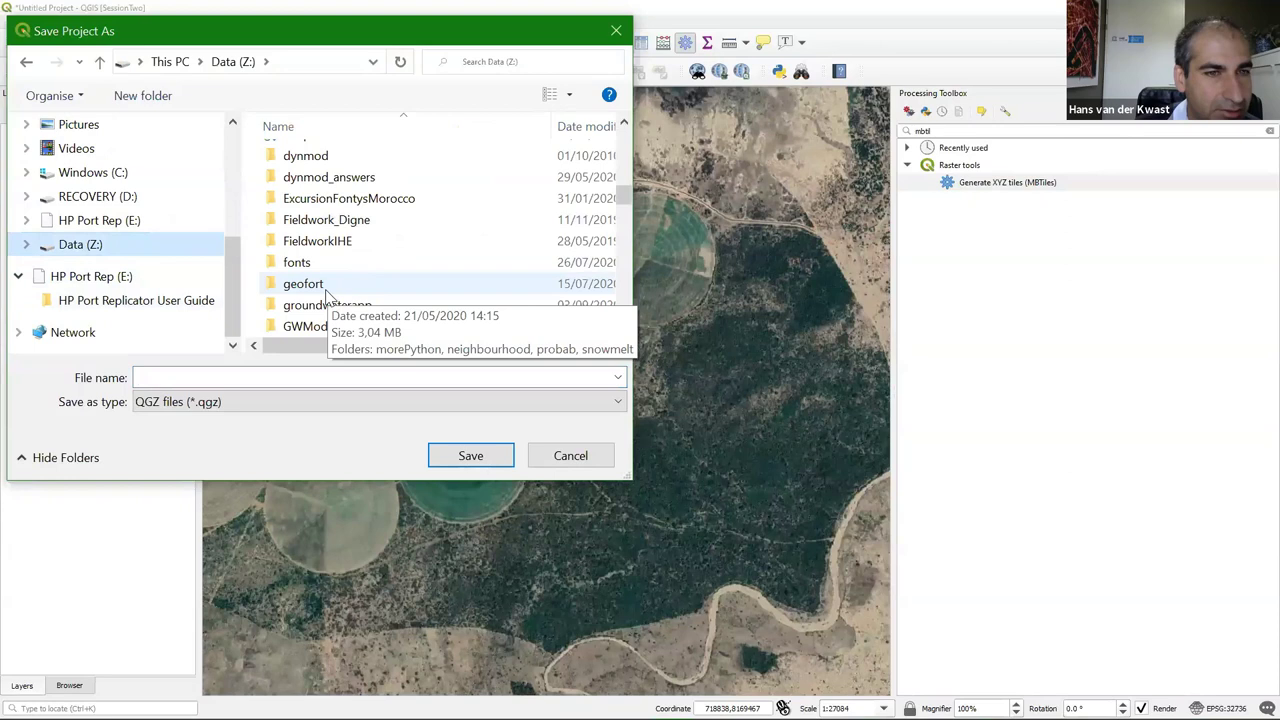
scroll(328, 300, down, 15)
scroll(328, 300, down, 3)
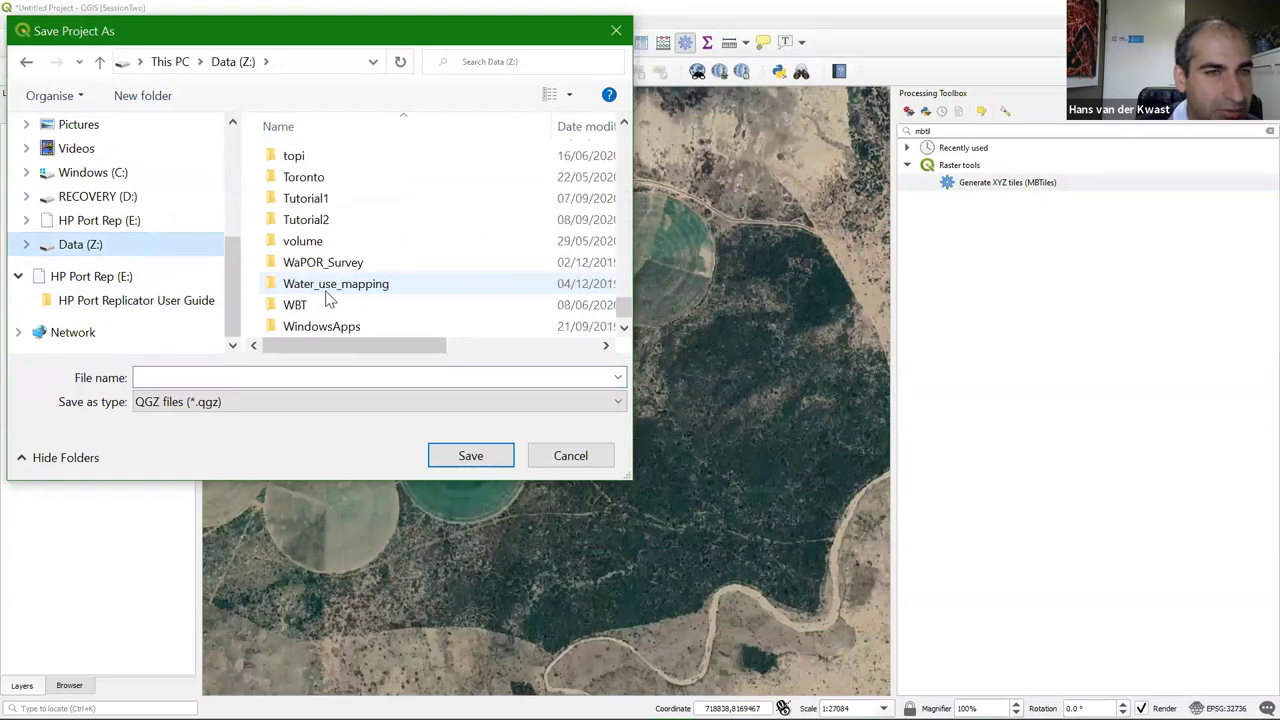
double_click(305, 219)
click(174, 378)
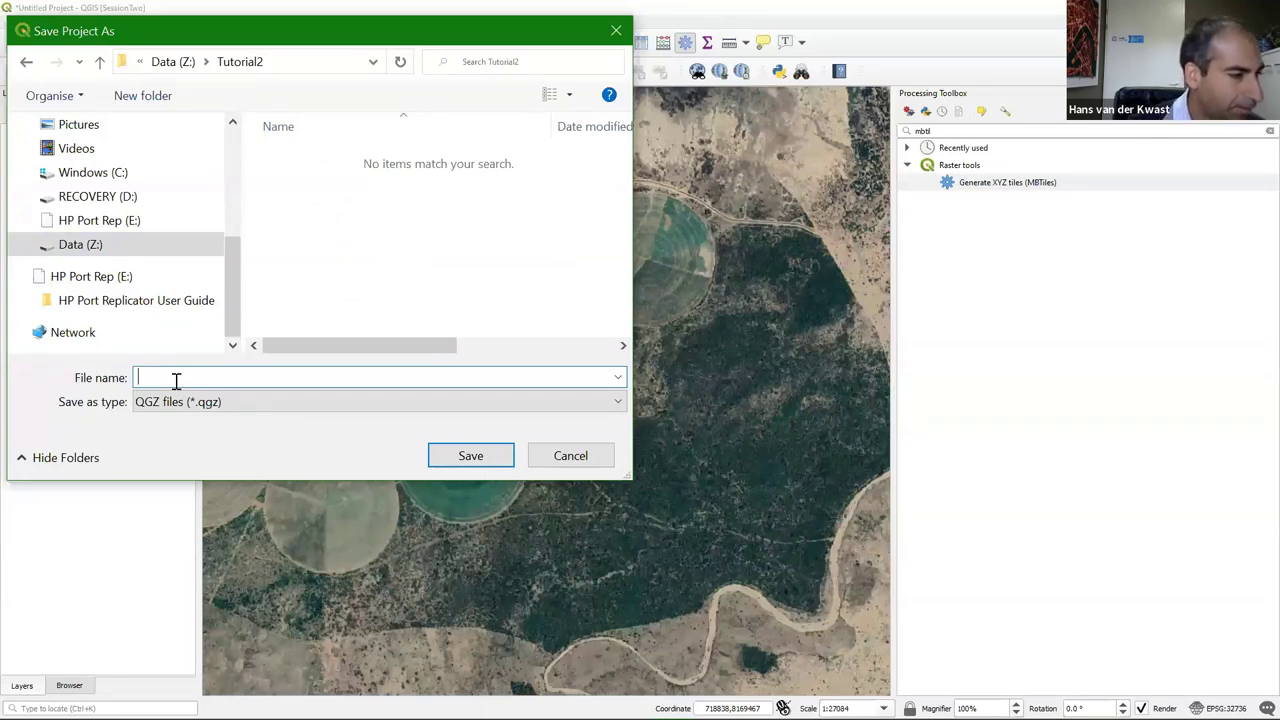
text(B)
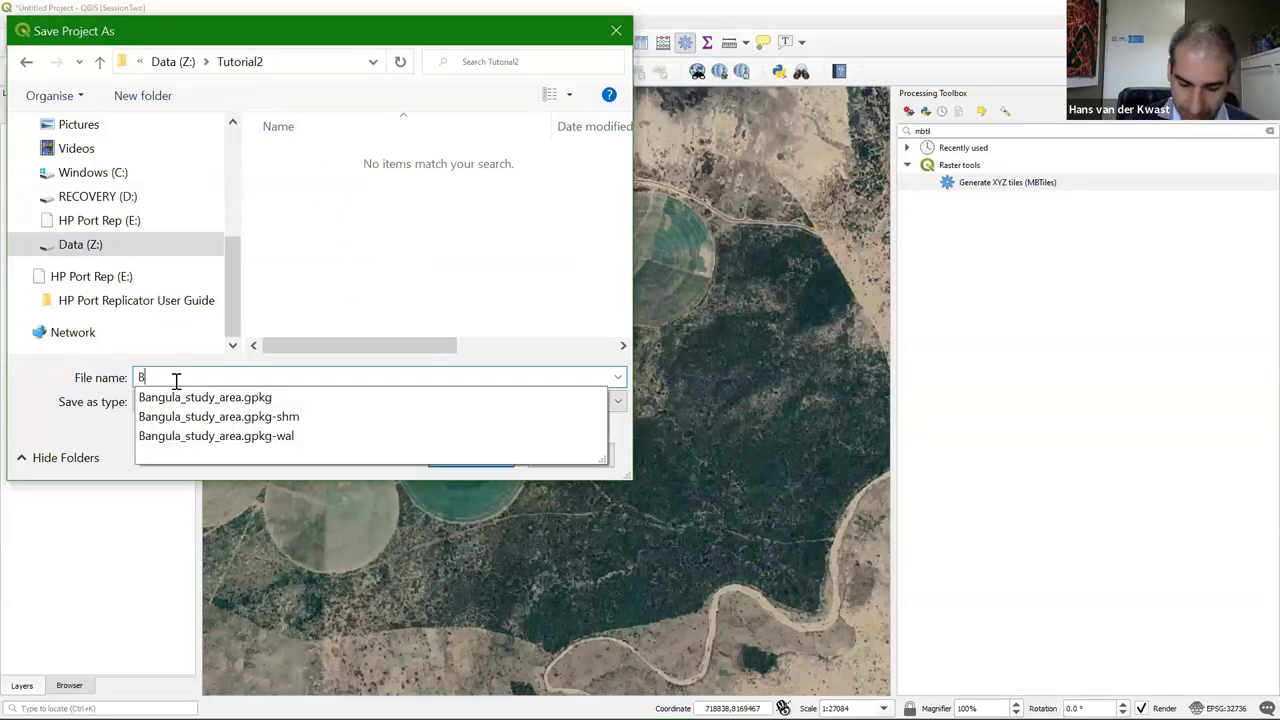
text(angula_)
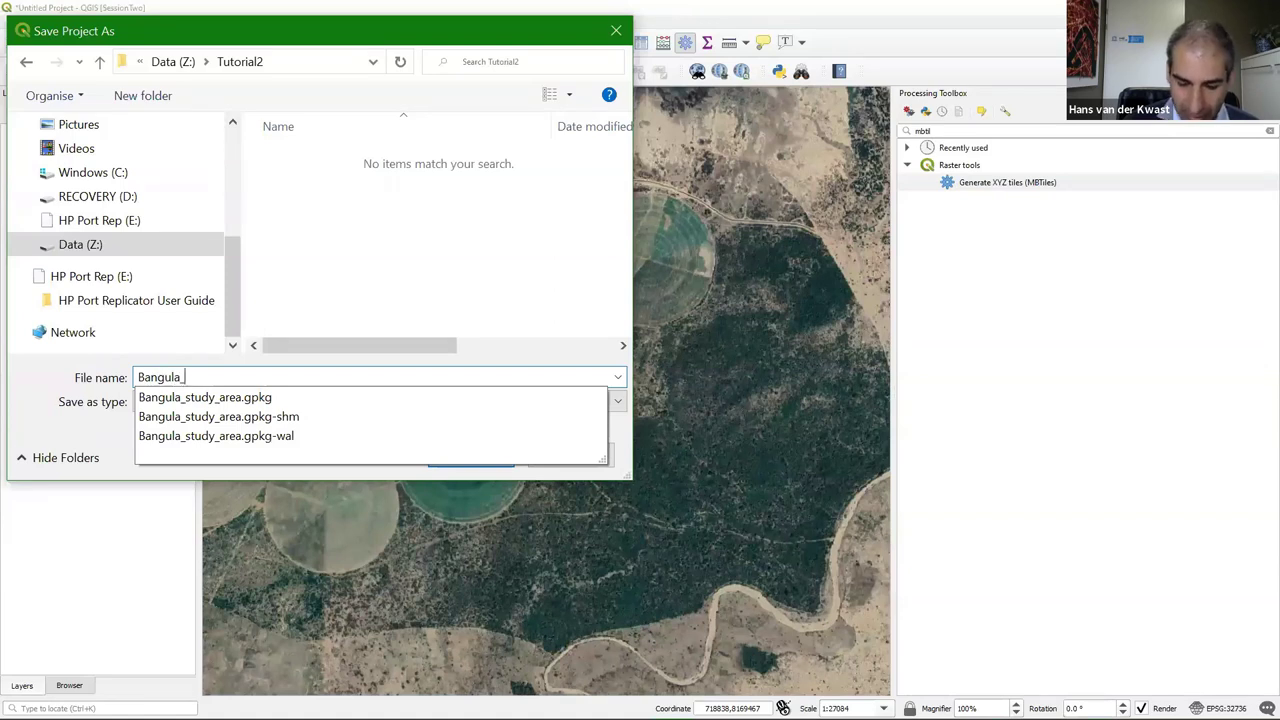
text(groundwater)
click(466, 455)
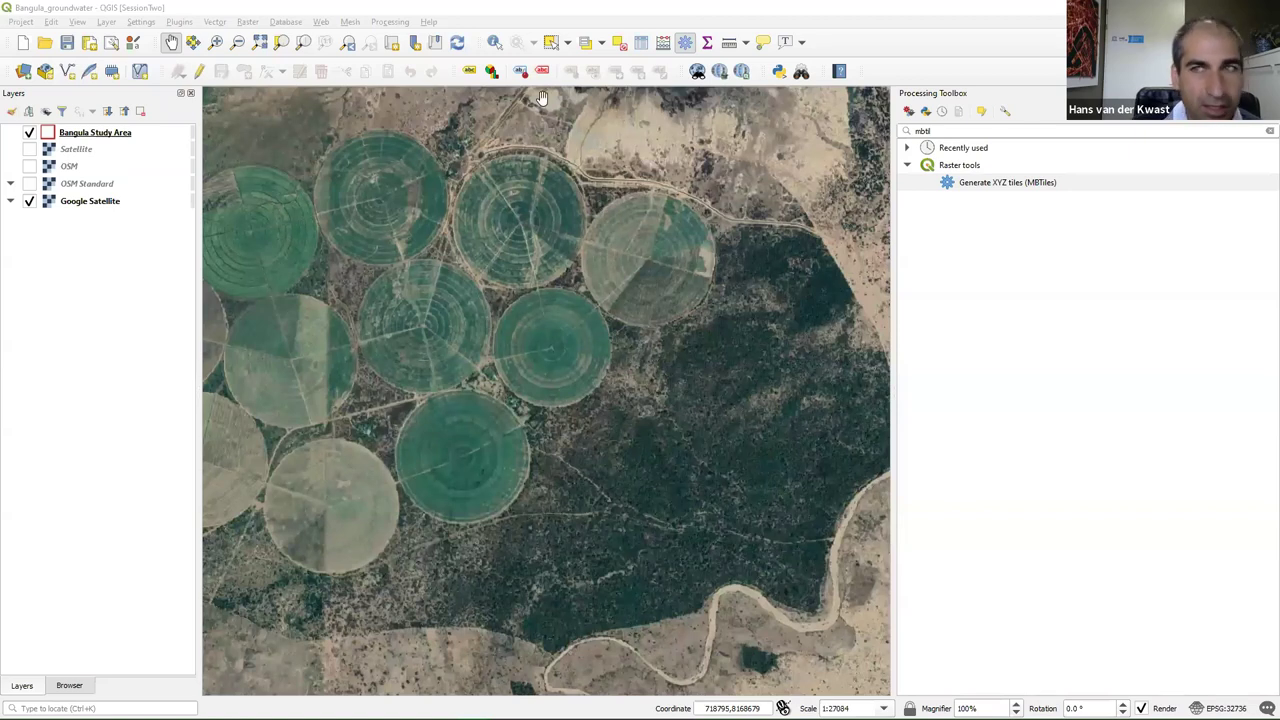
Close the Processing Toolbox and start a New GeoPackage Layer from the Layer menu
click(1020, 111)
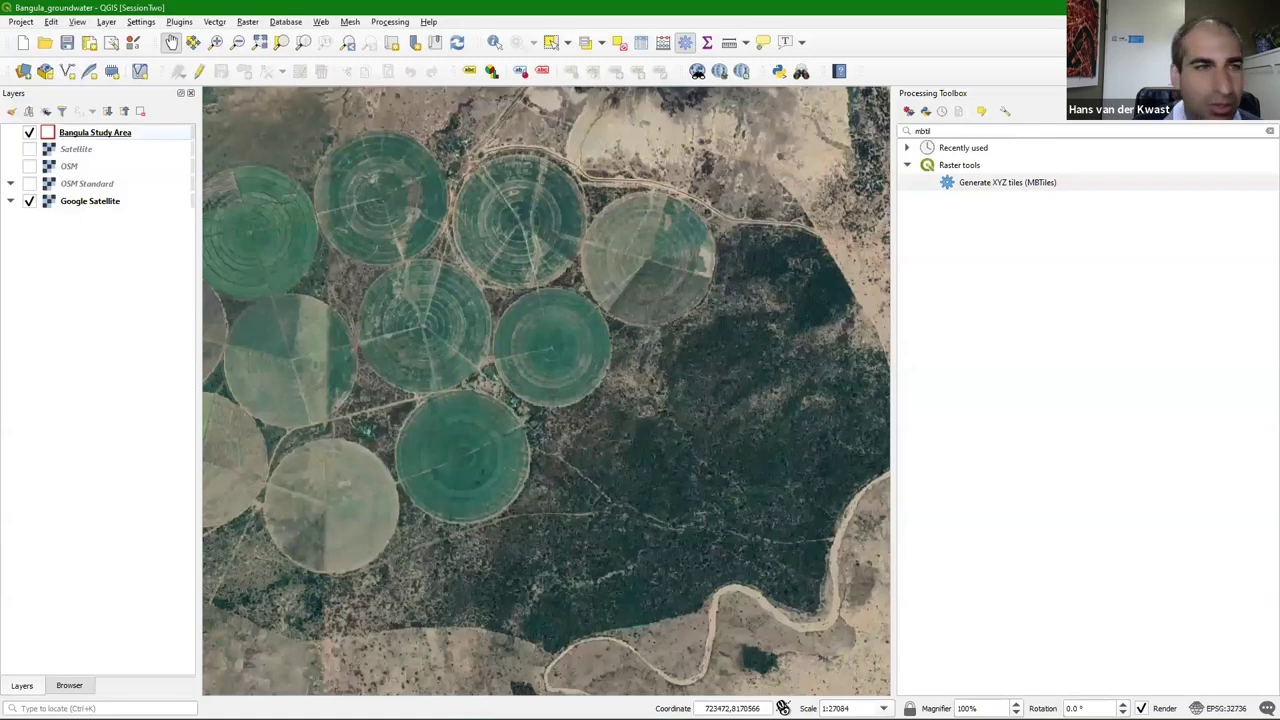
key(ctrl+alt+t)
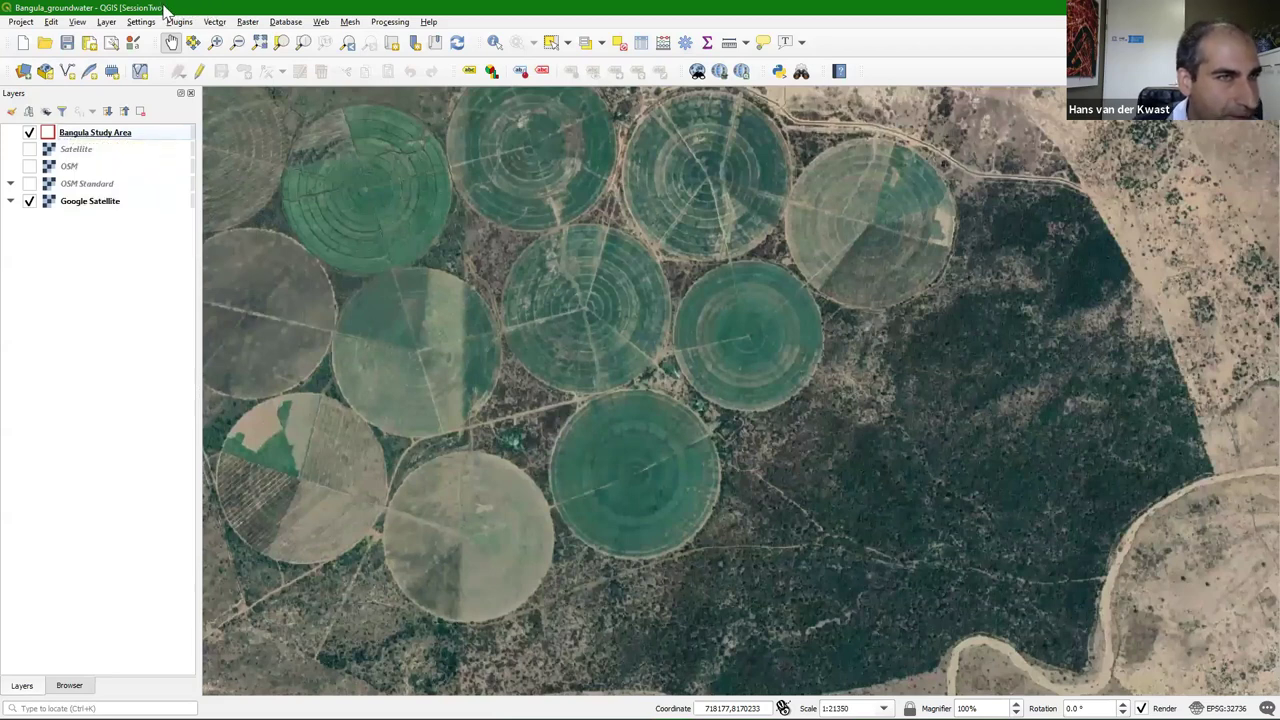
click(107, 24)
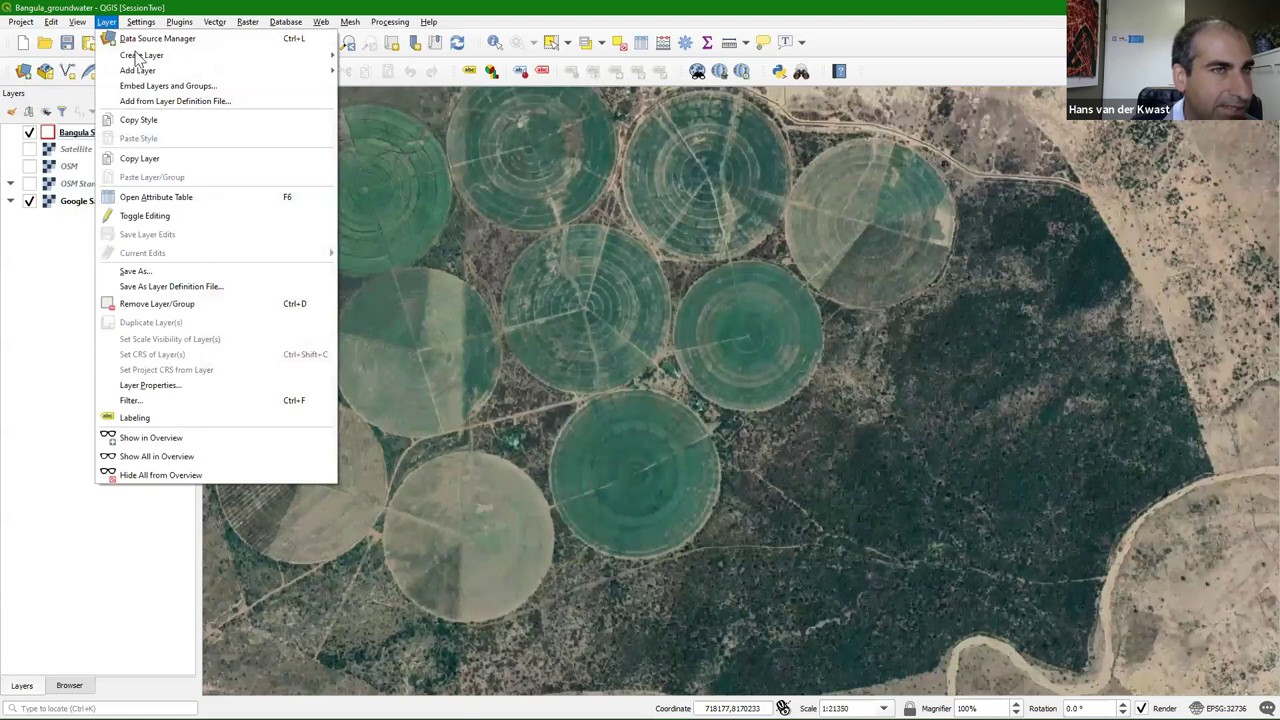
mouse_move(209, 57)
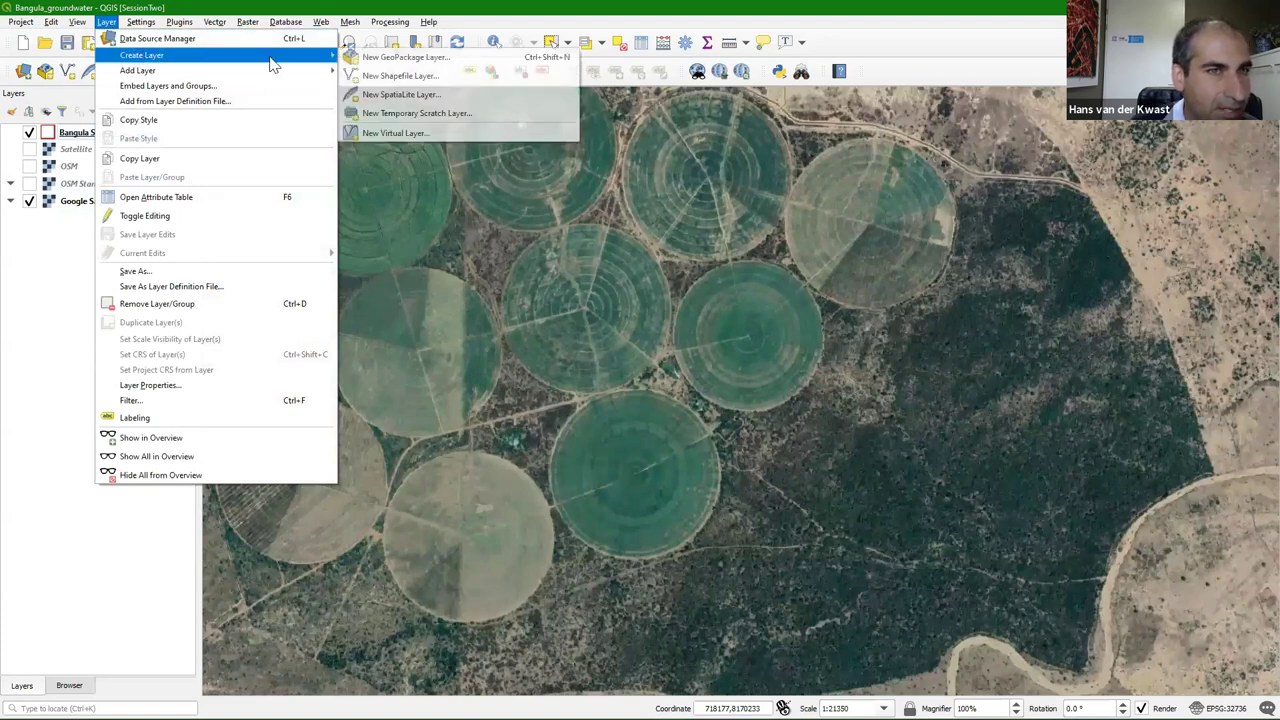
click(405, 58)
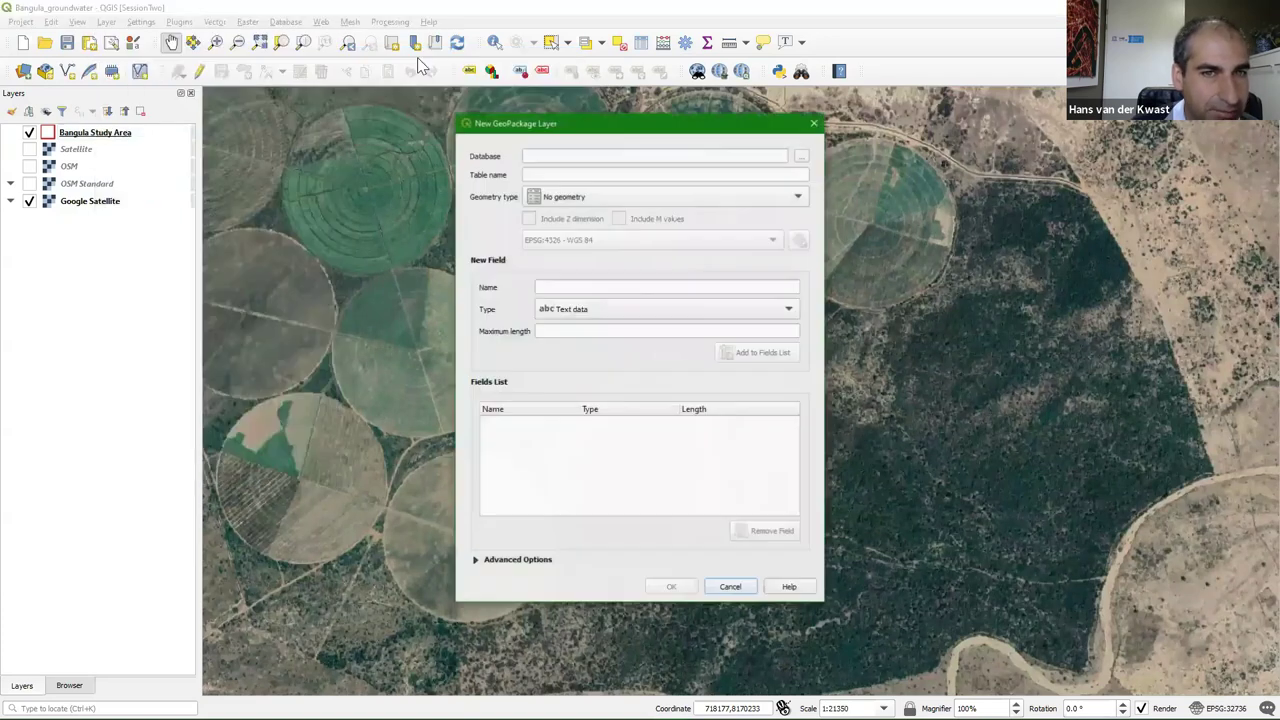
Choose Z:\Tutorial2\Bangula_study_area.gpkg as the layer's database file
click(802, 157)
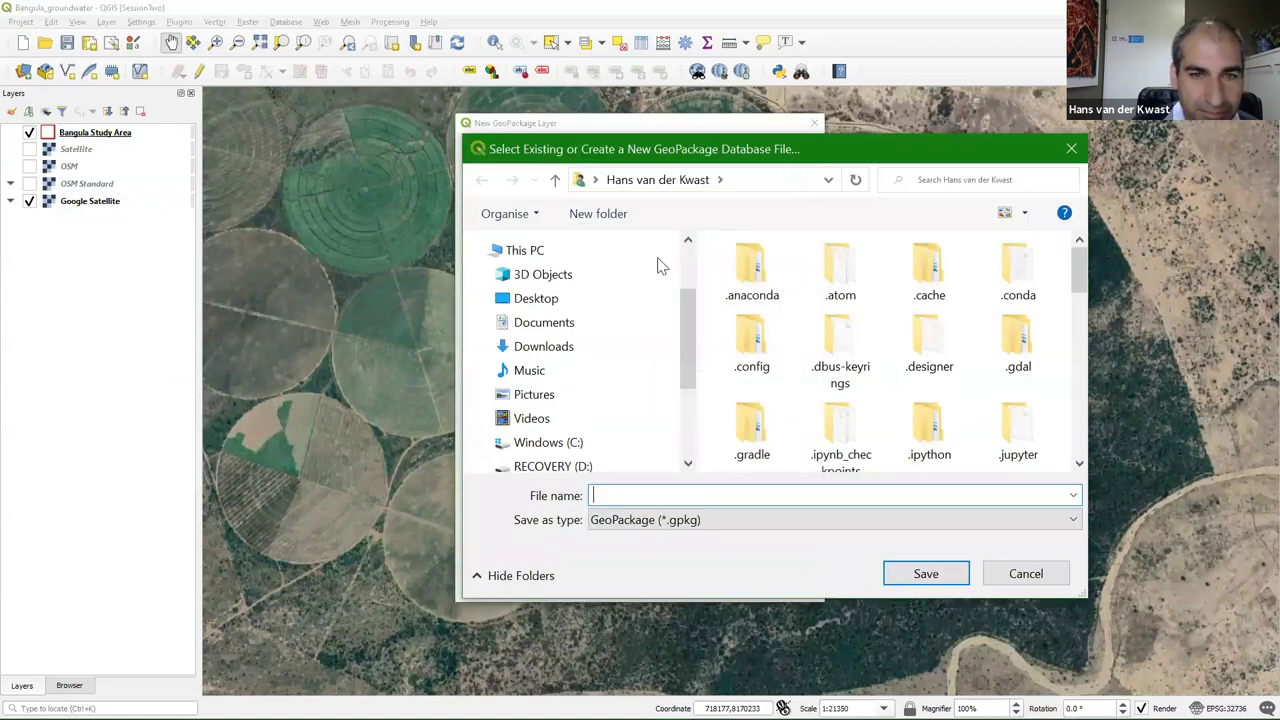
drag(688, 343, 686, 414)
click(530, 363)
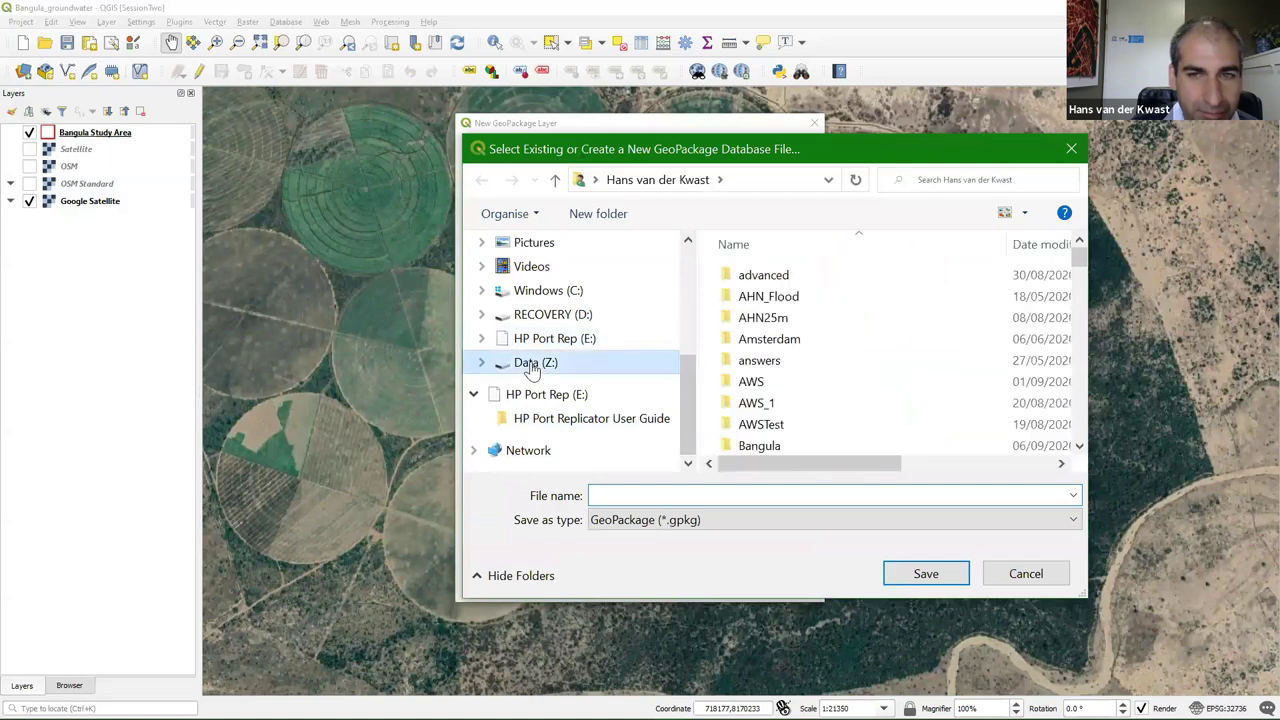
scroll(800, 405, down, 15)
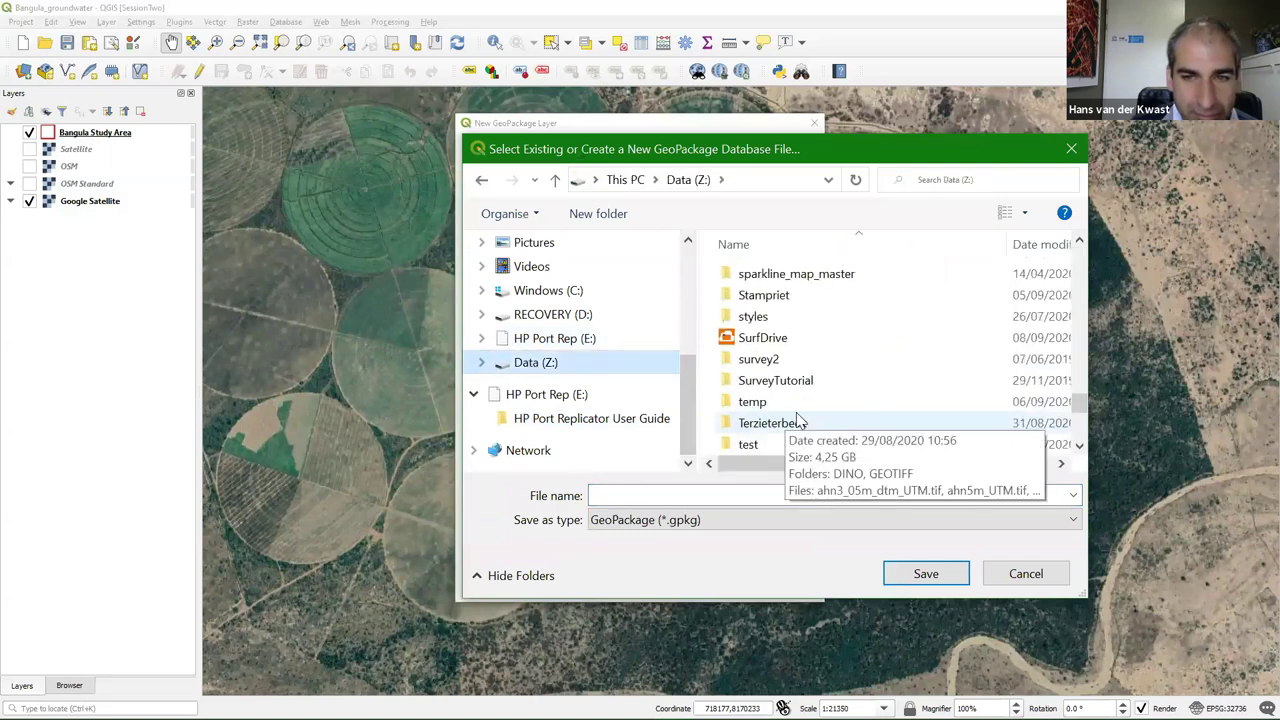
scroll(780, 425, down, 3)
double_click(770, 357)
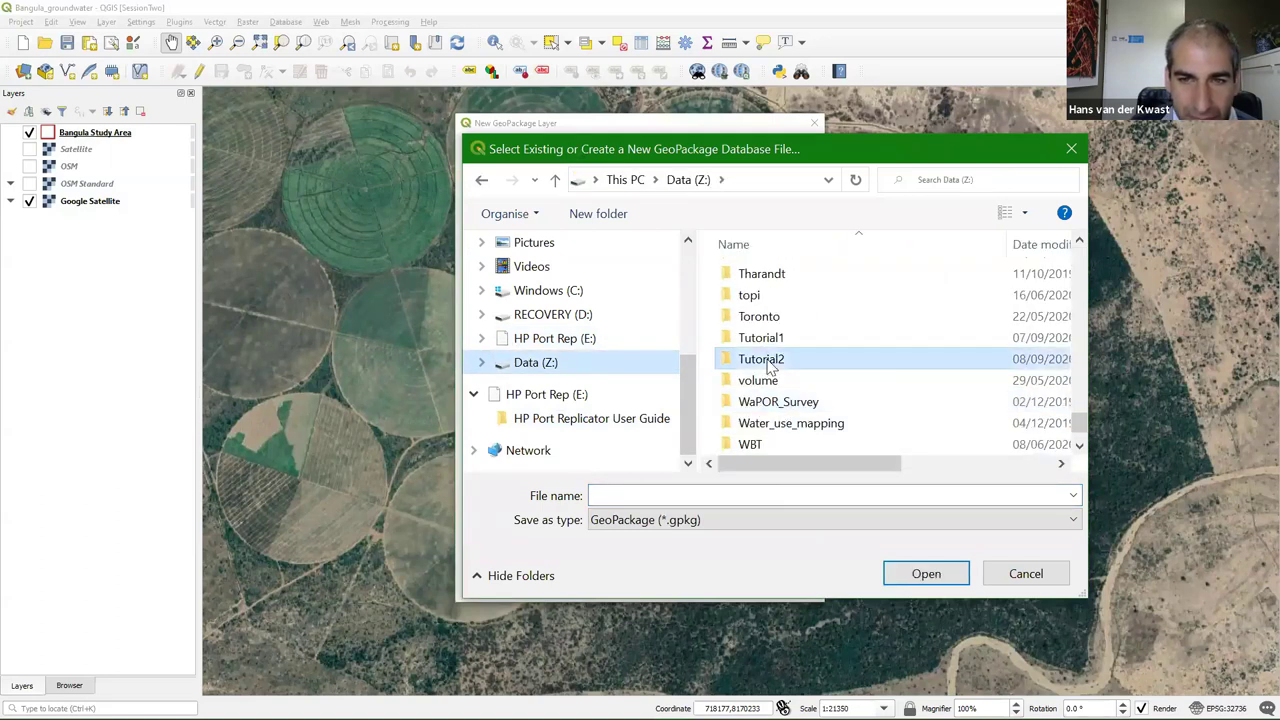
click(780, 280)
click(925, 578)
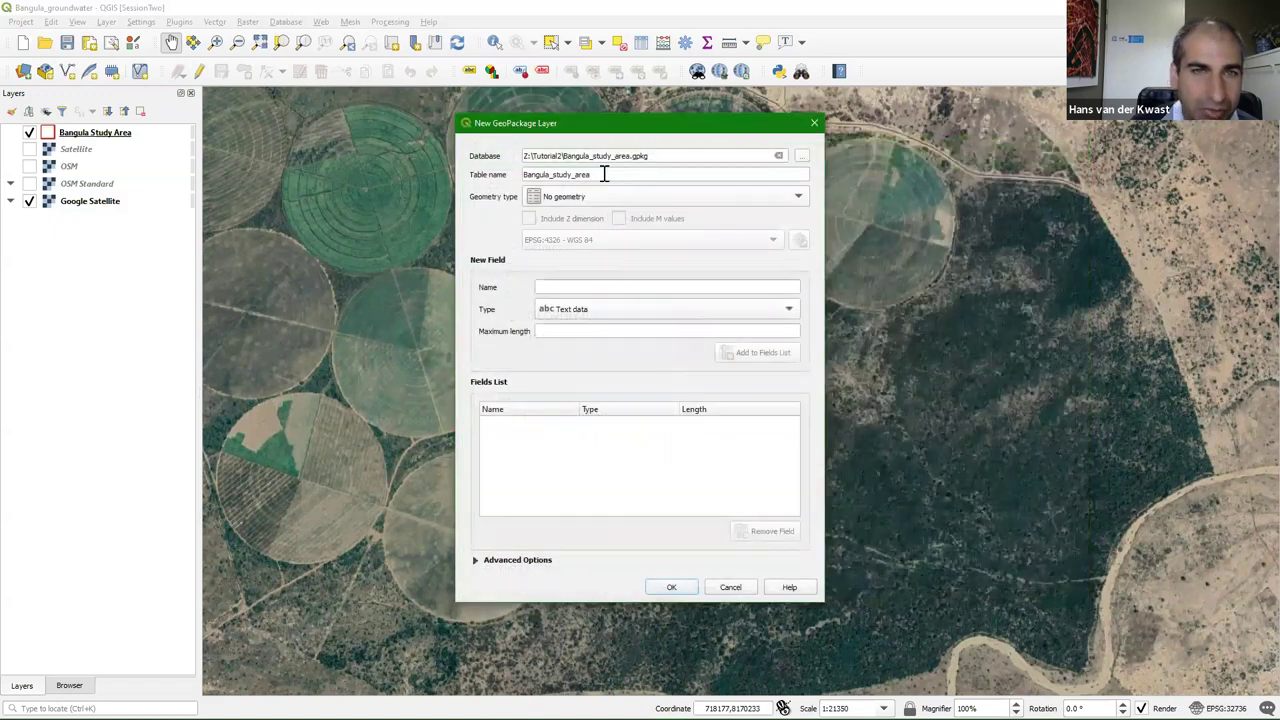
Name the table Survey with Point geometry and CRS EPSG:32736 - WGS 84 / UTM zone 36S
key(ctrl+a)
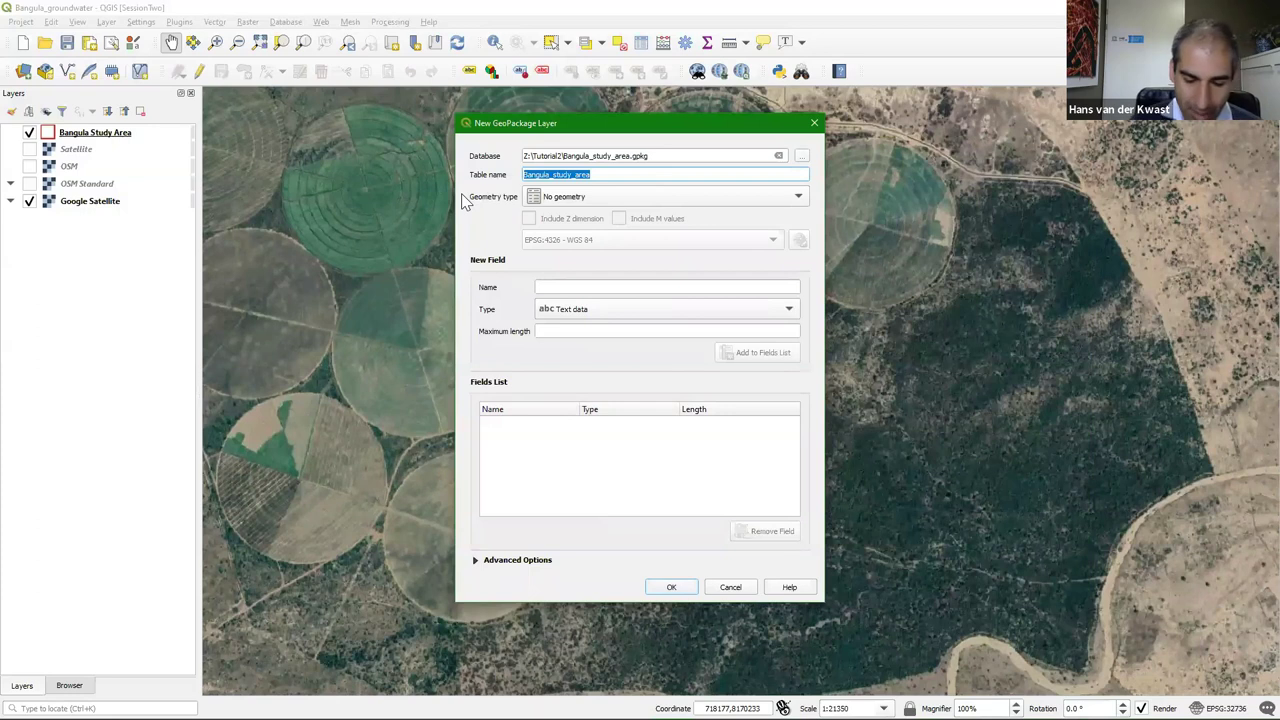
text(Survey)
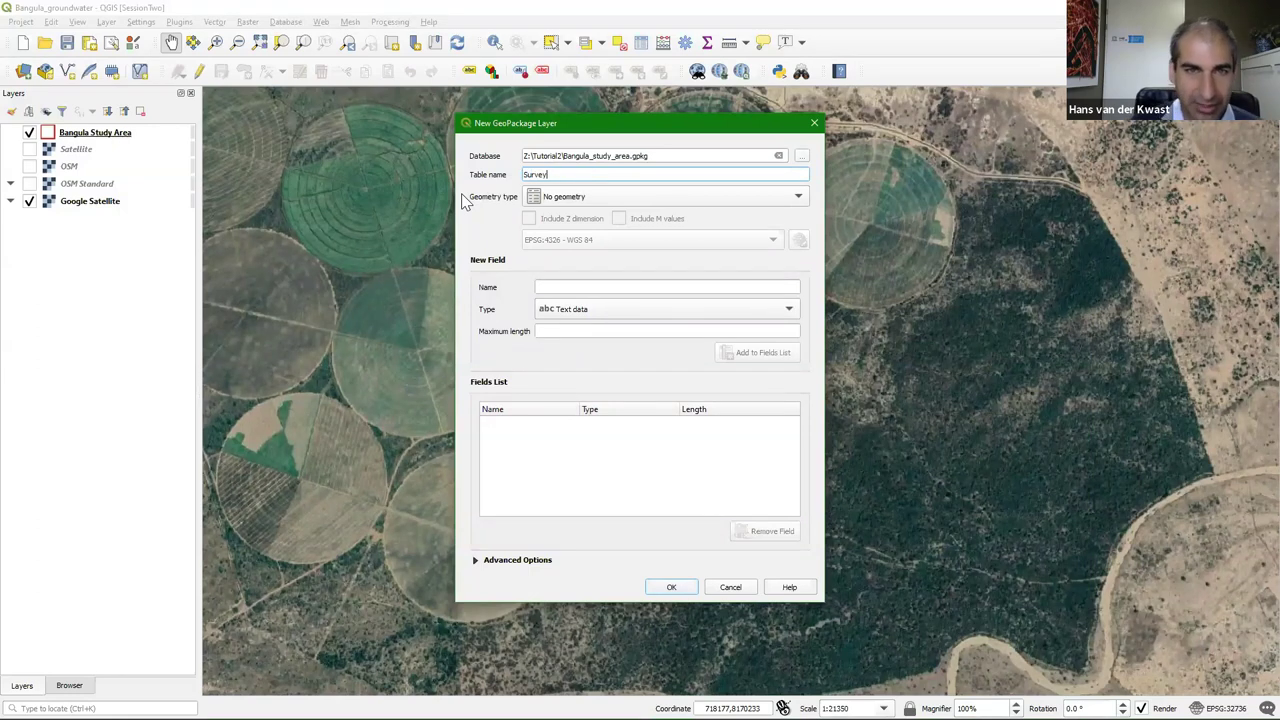
click(619, 200)
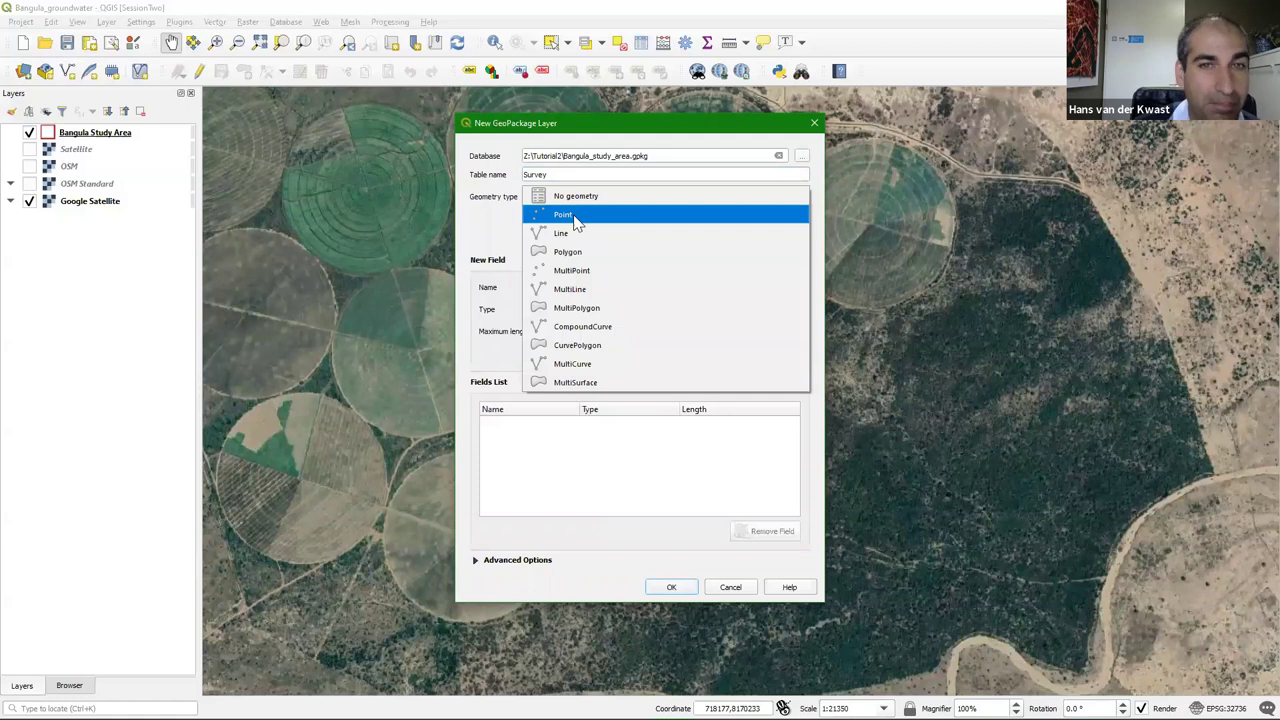
click(576, 217)
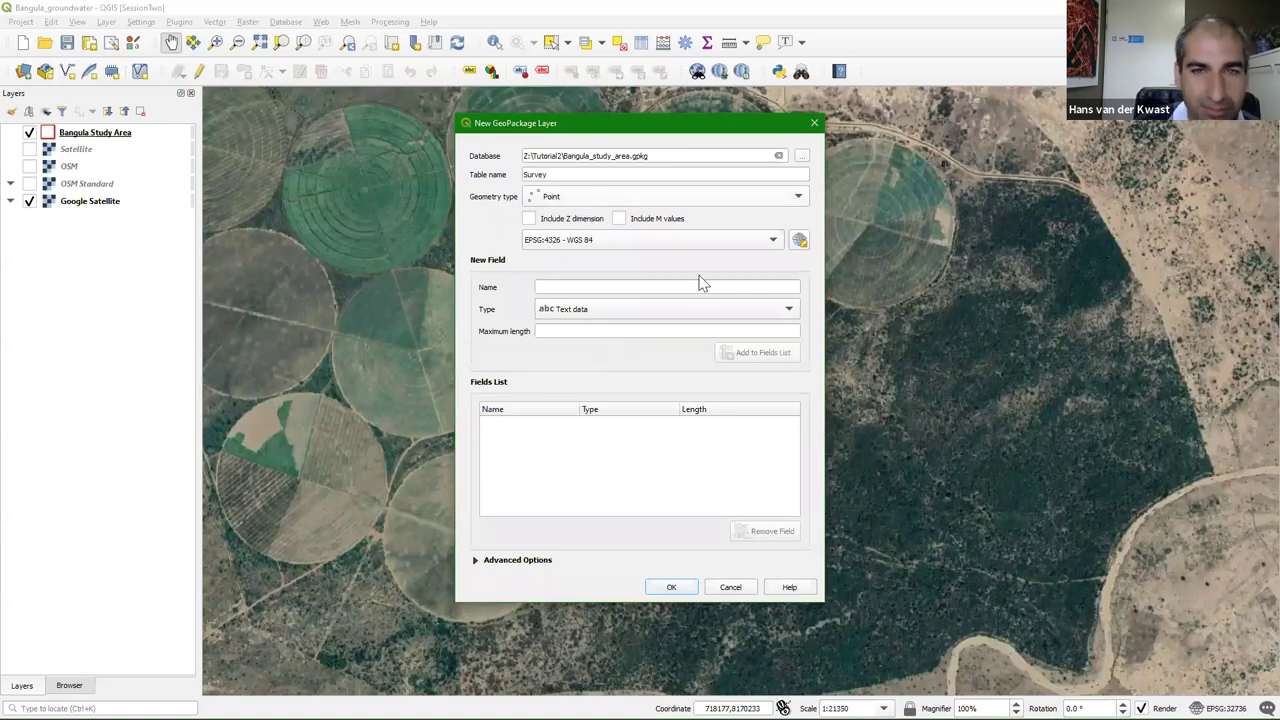
click(772, 242)
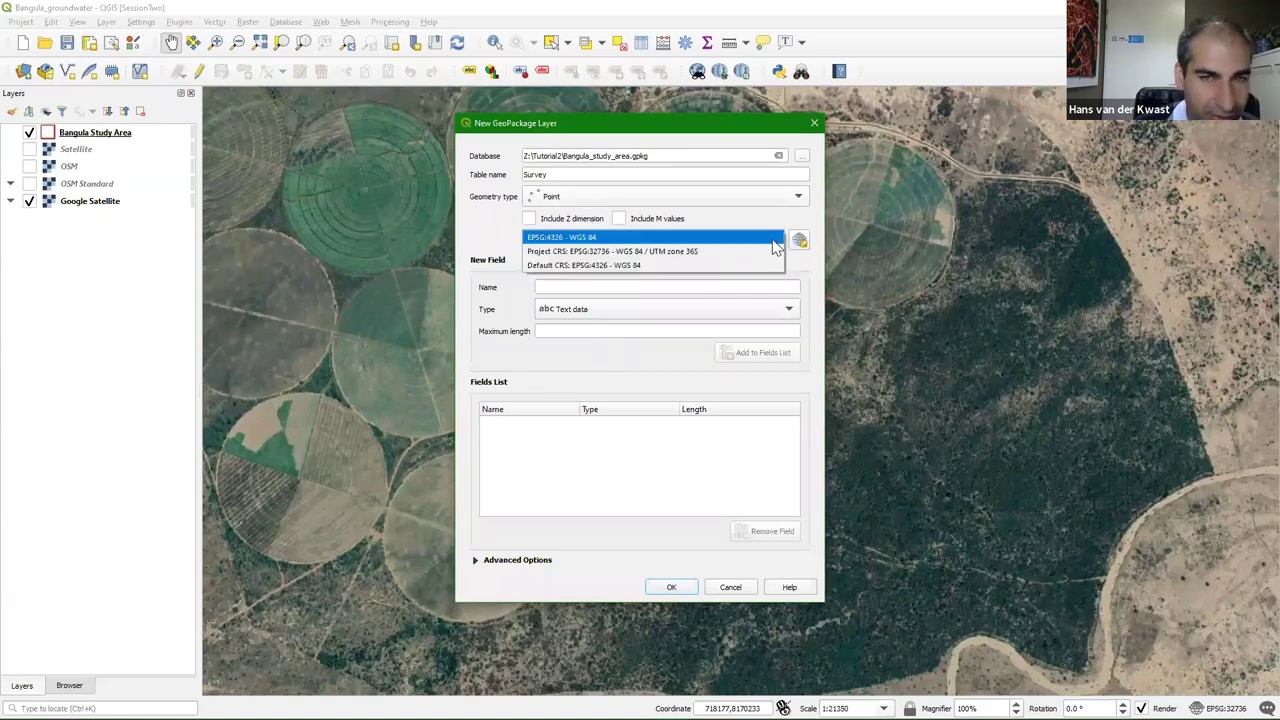
click(634, 252)
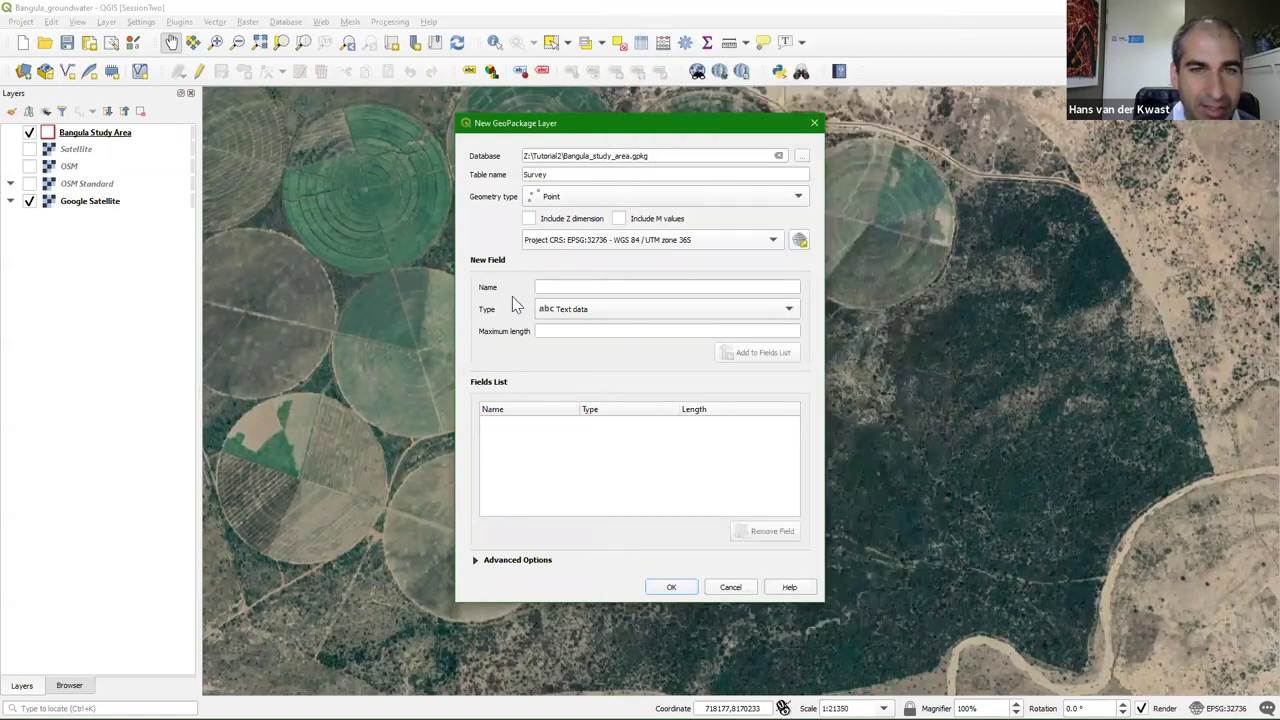
click(551, 287)
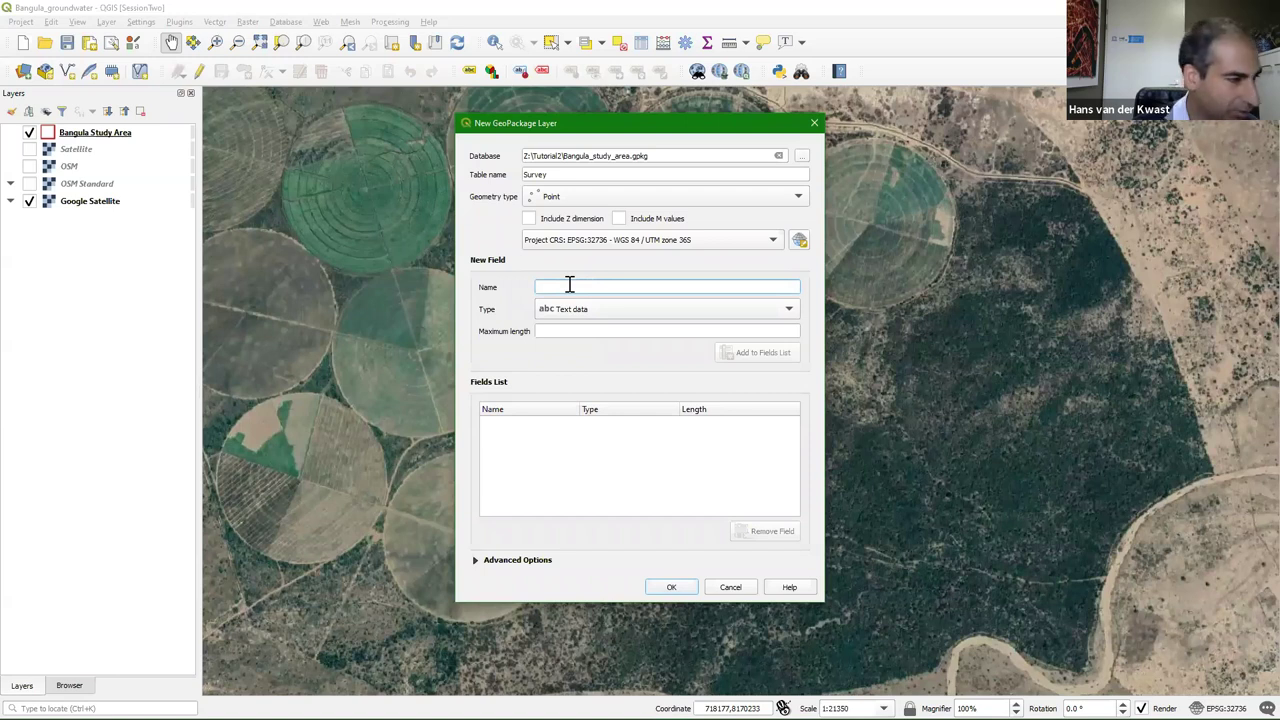
Enter Observation ID as the new field name with type Whole number (integer)
text(O)
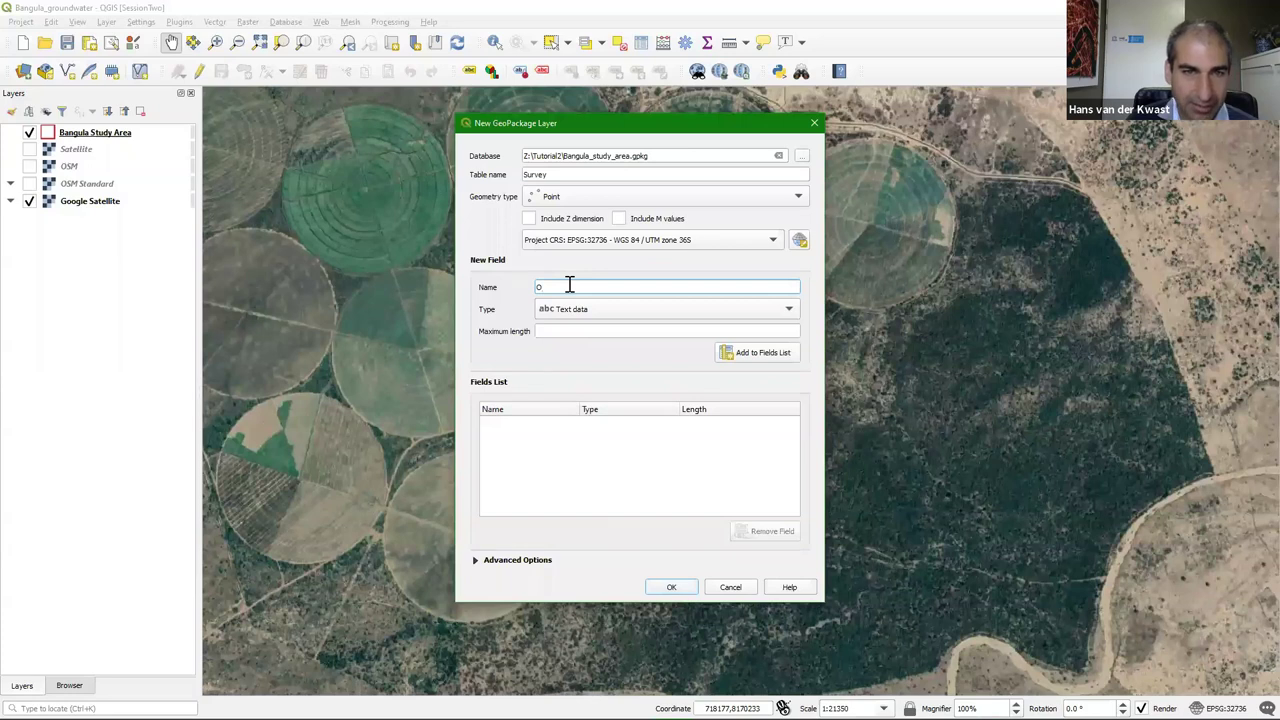
text(bservatio)
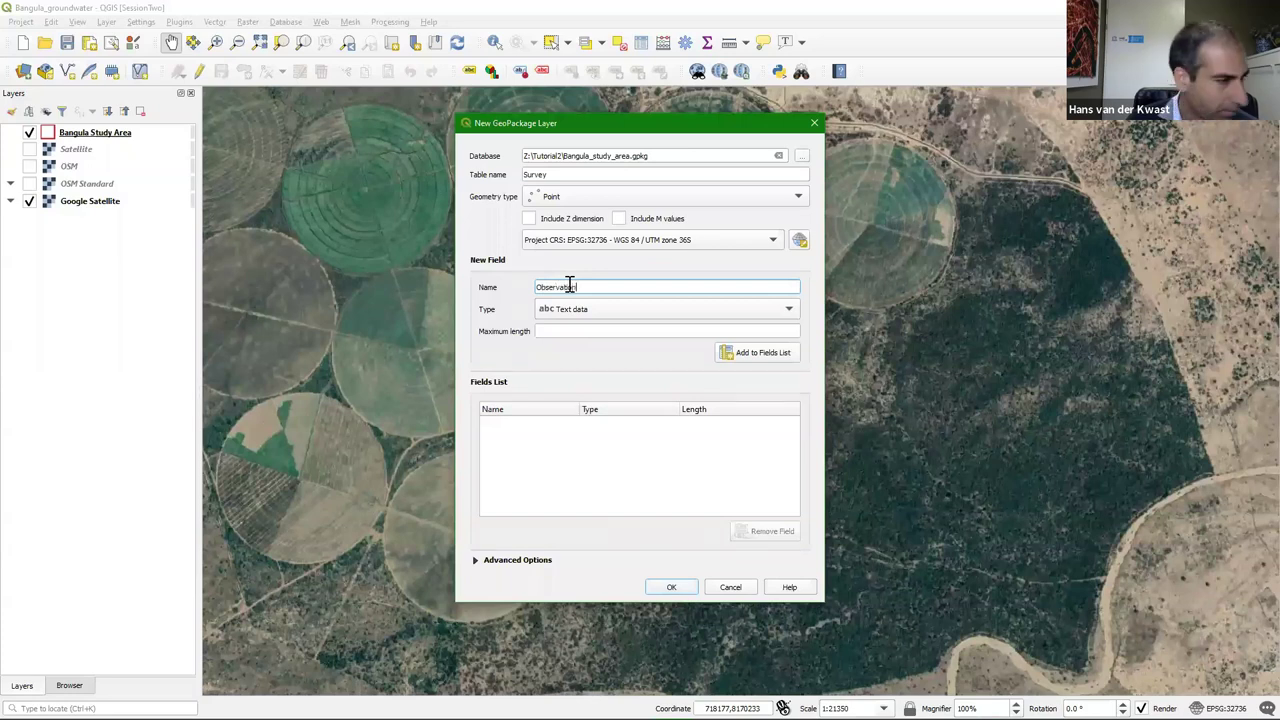
text(n ID)
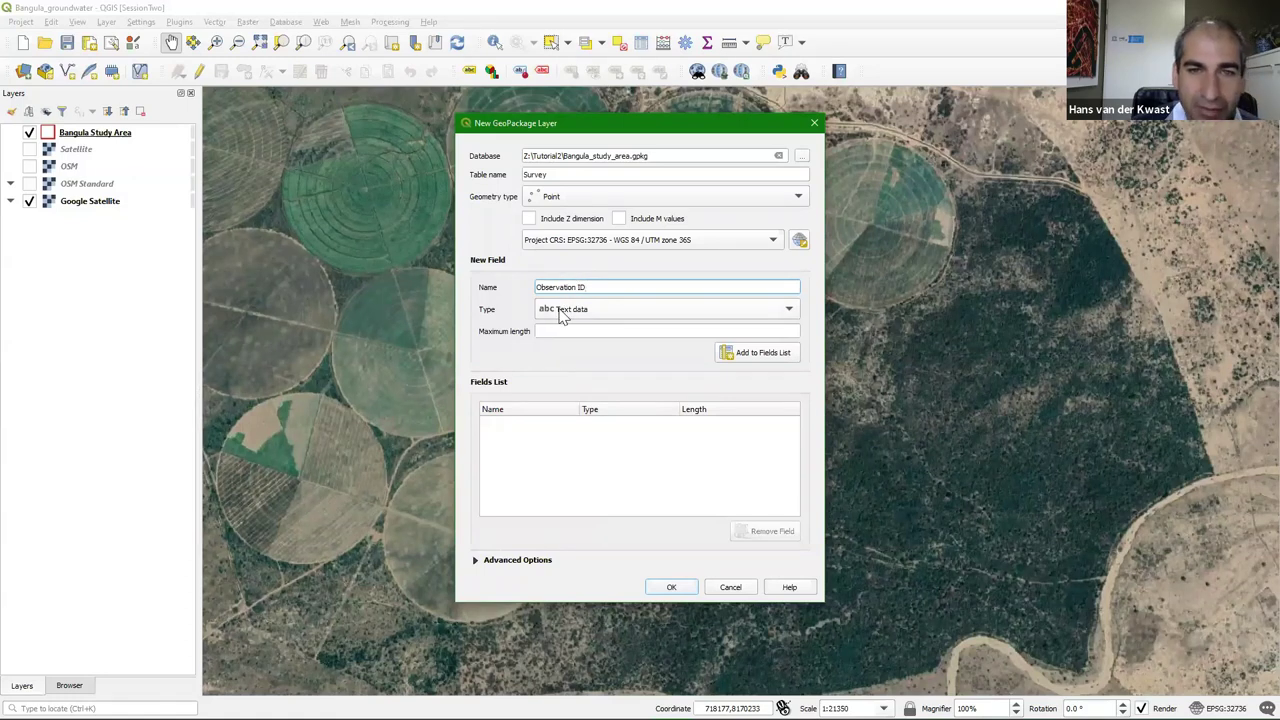
click(561, 314)
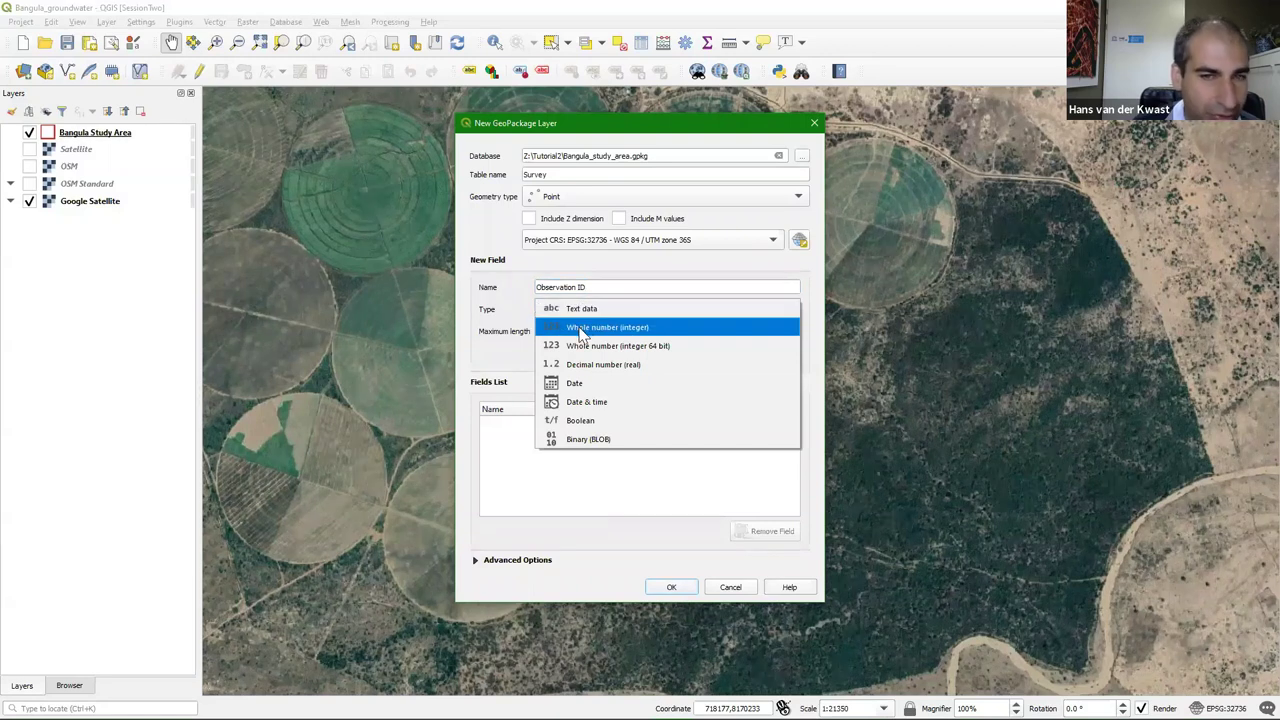
click(583, 330)
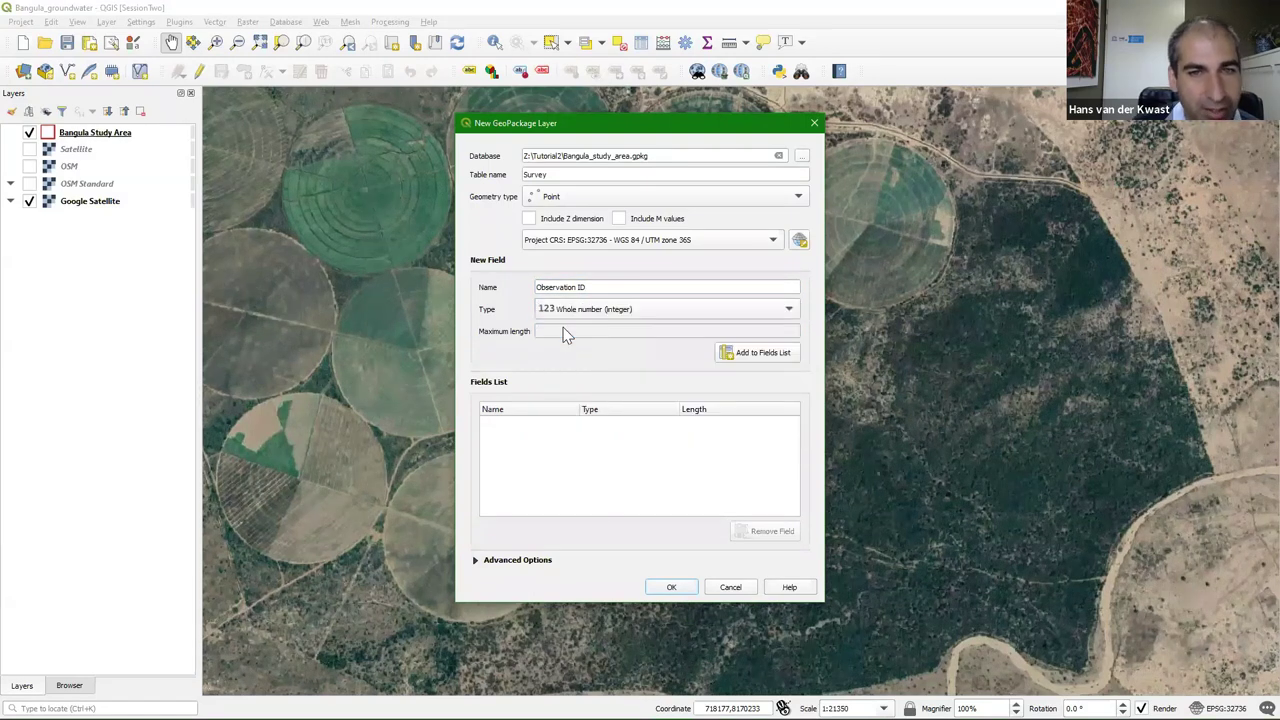
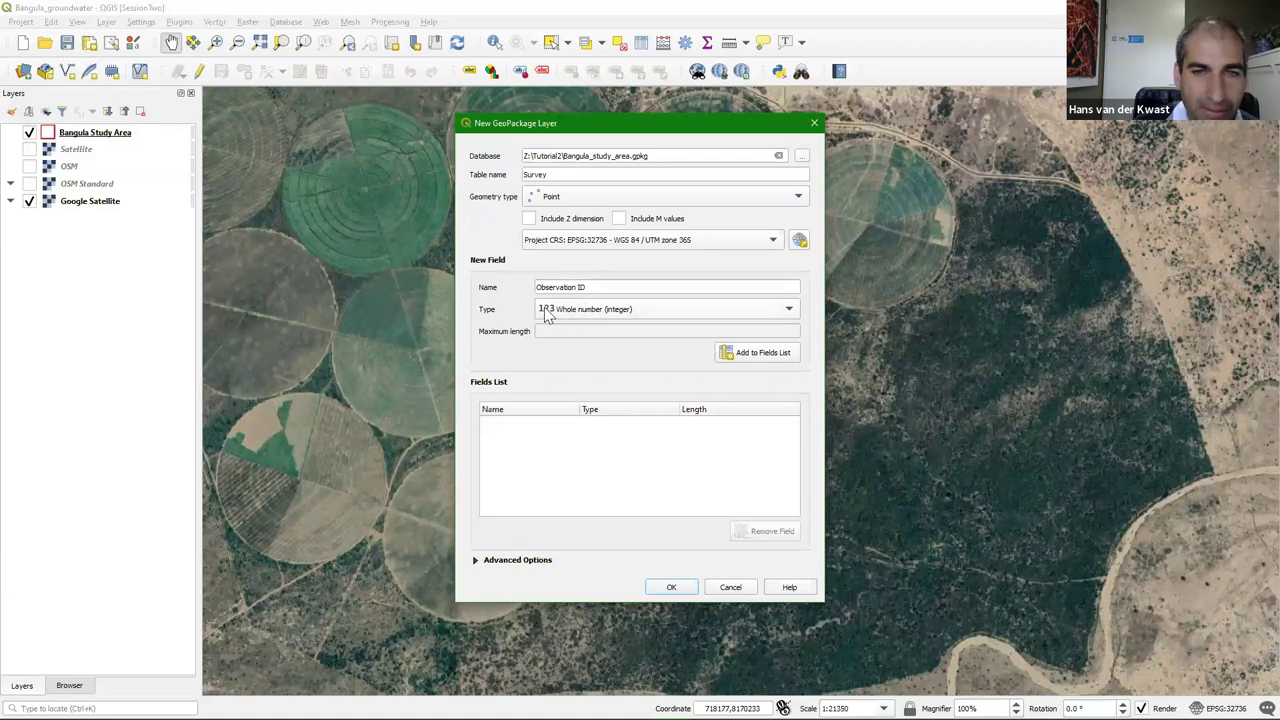
Add the Observation ID field, then a Date field of type date and time
click(763, 354)
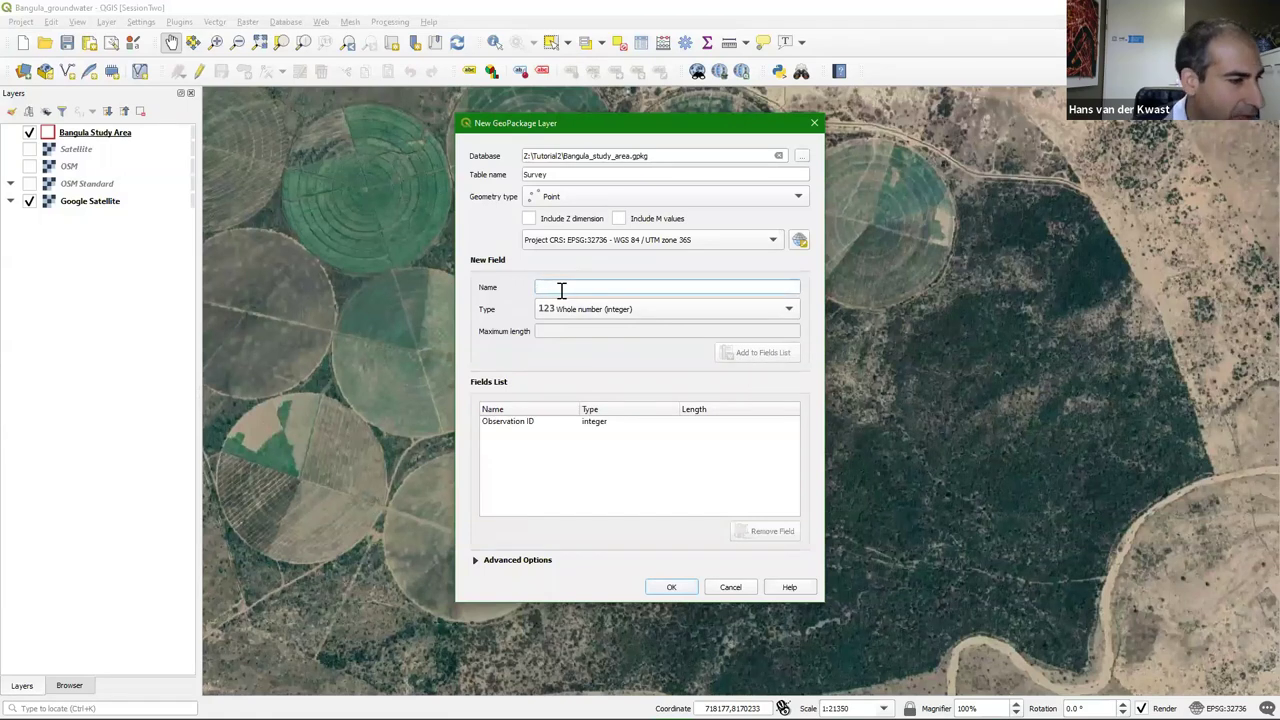
text(D)
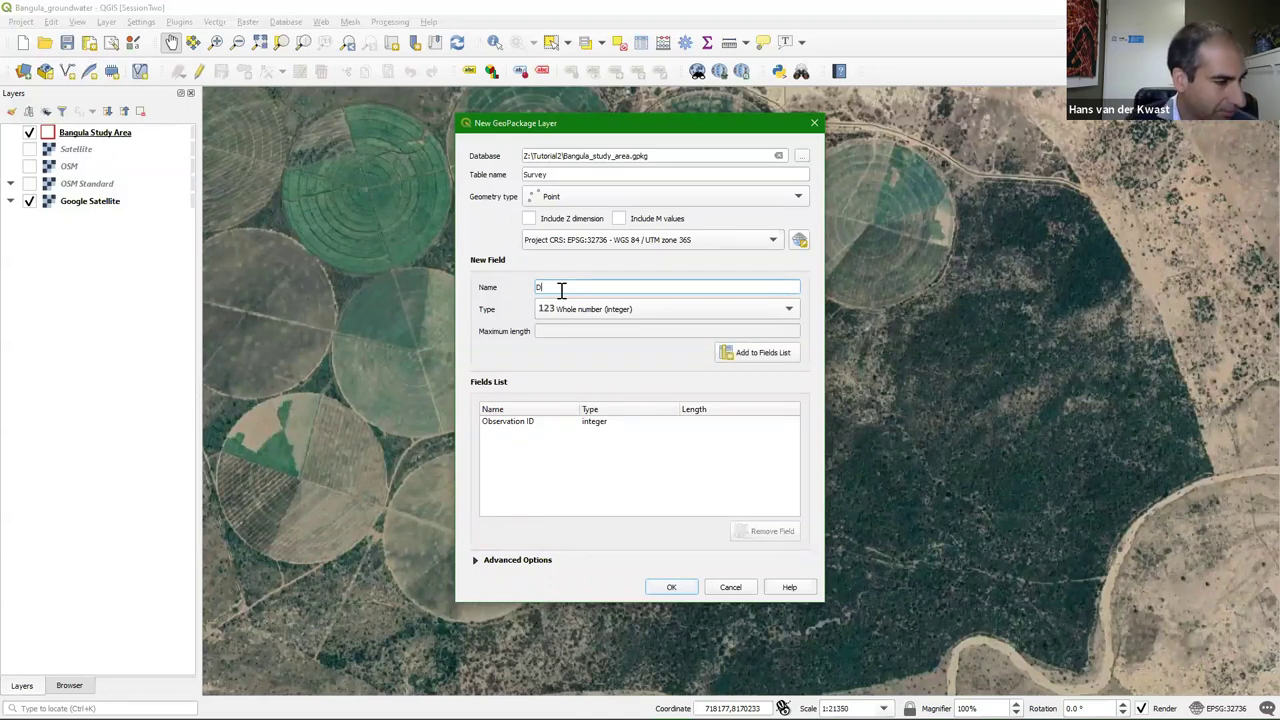
text(ate)
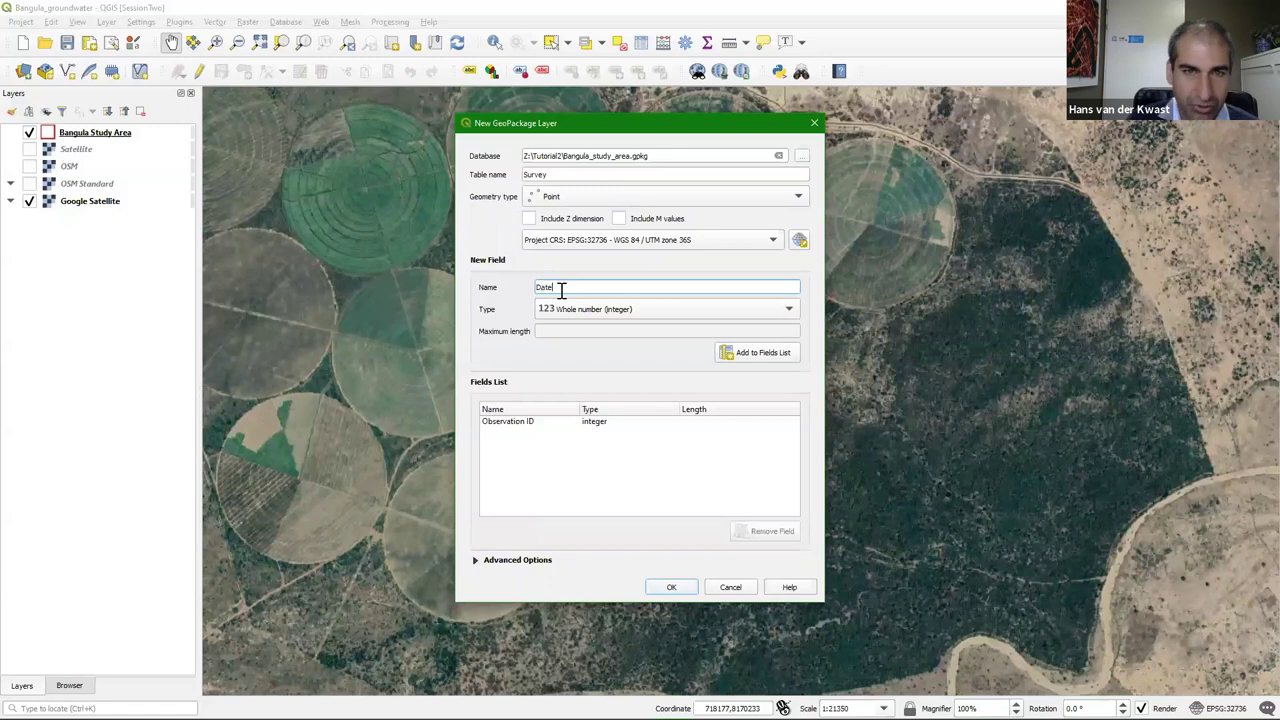
click(573, 318)
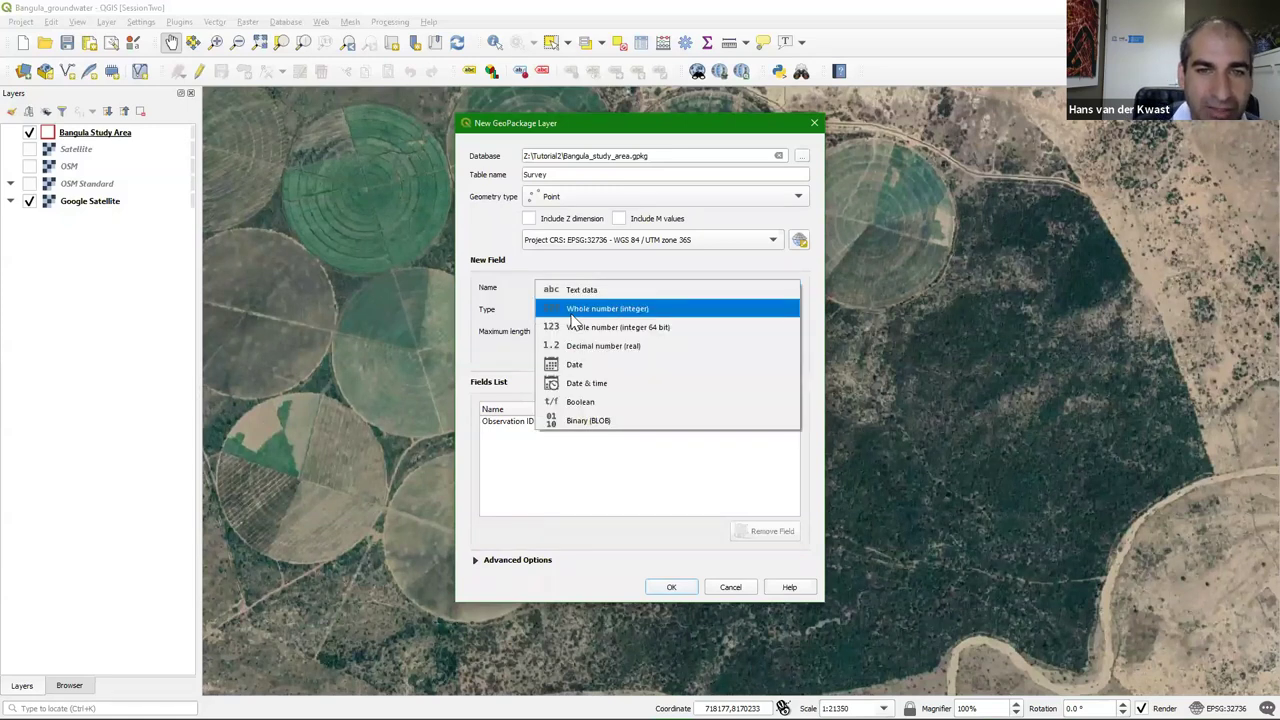
click(588, 386)
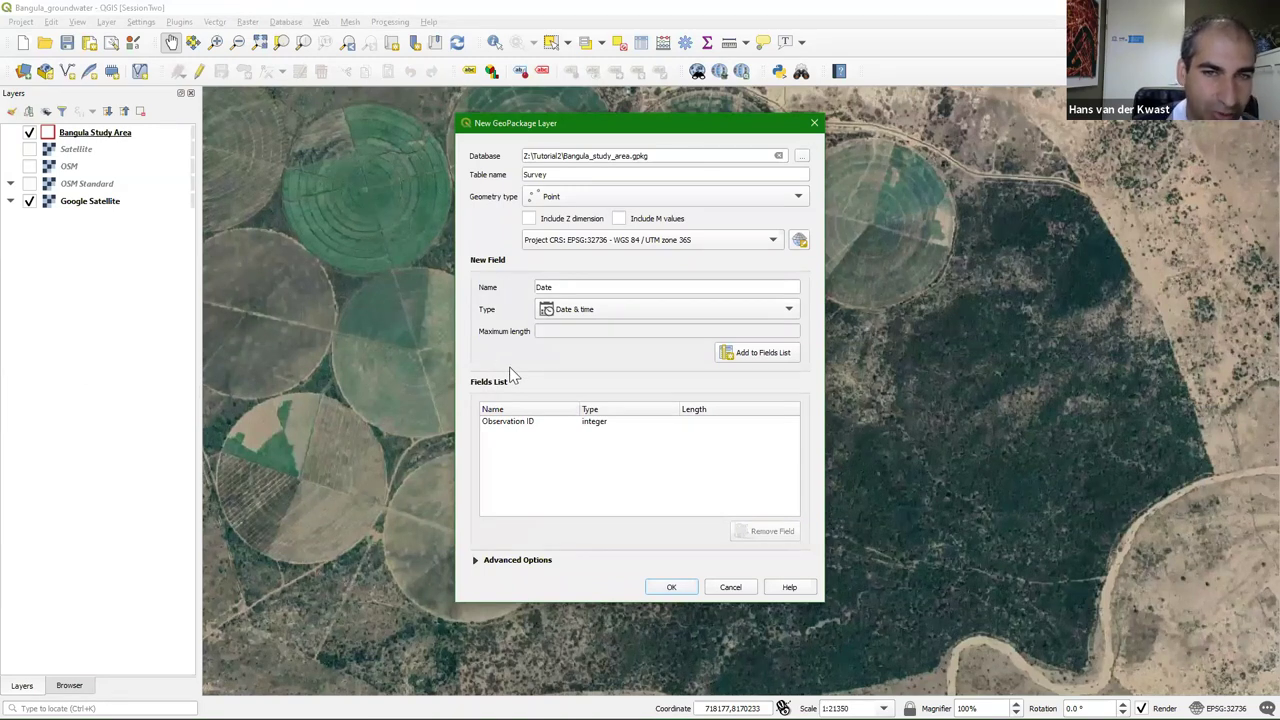
click(757, 355)
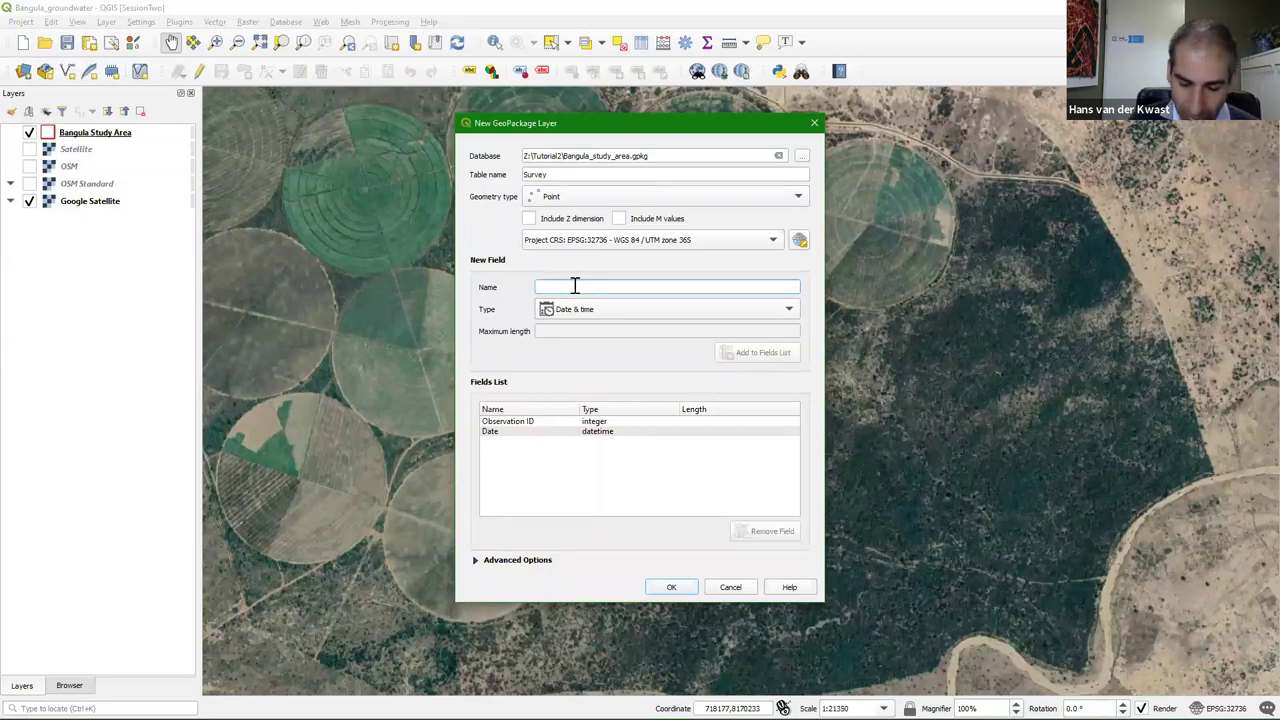
Add an Observer text field and begin naming the next field Picture
text(Observer)
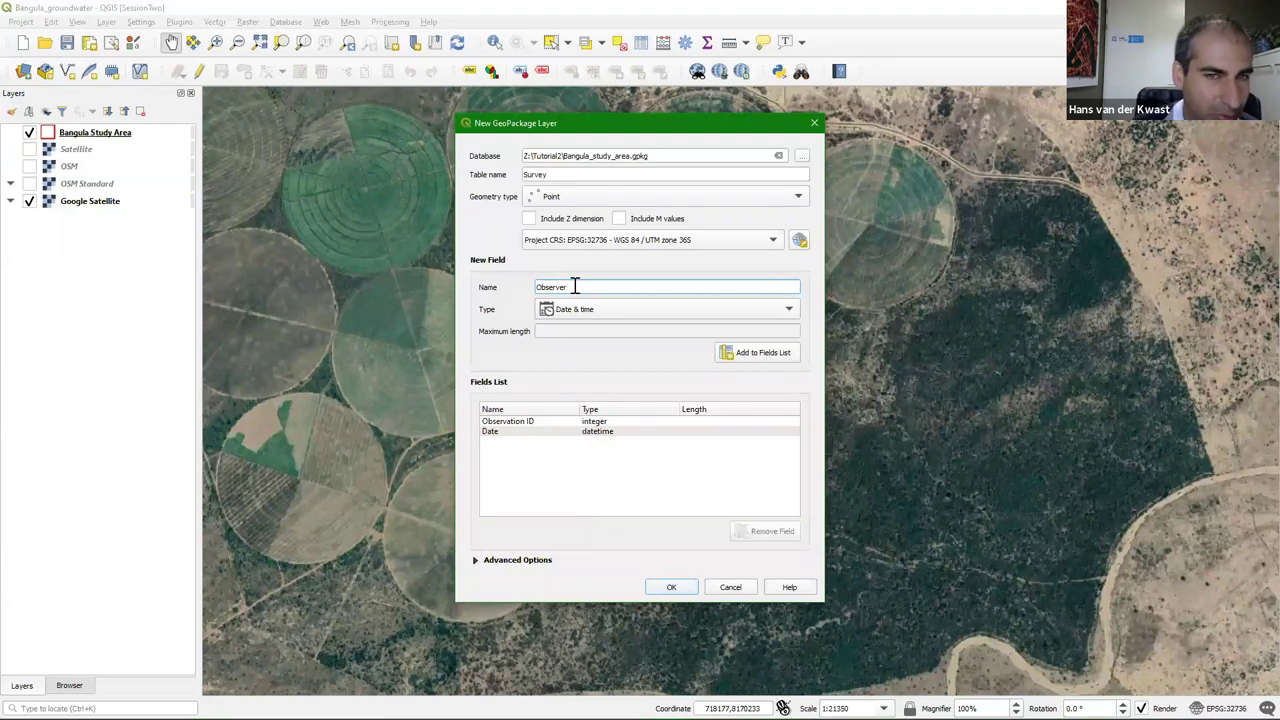
click(583, 310)
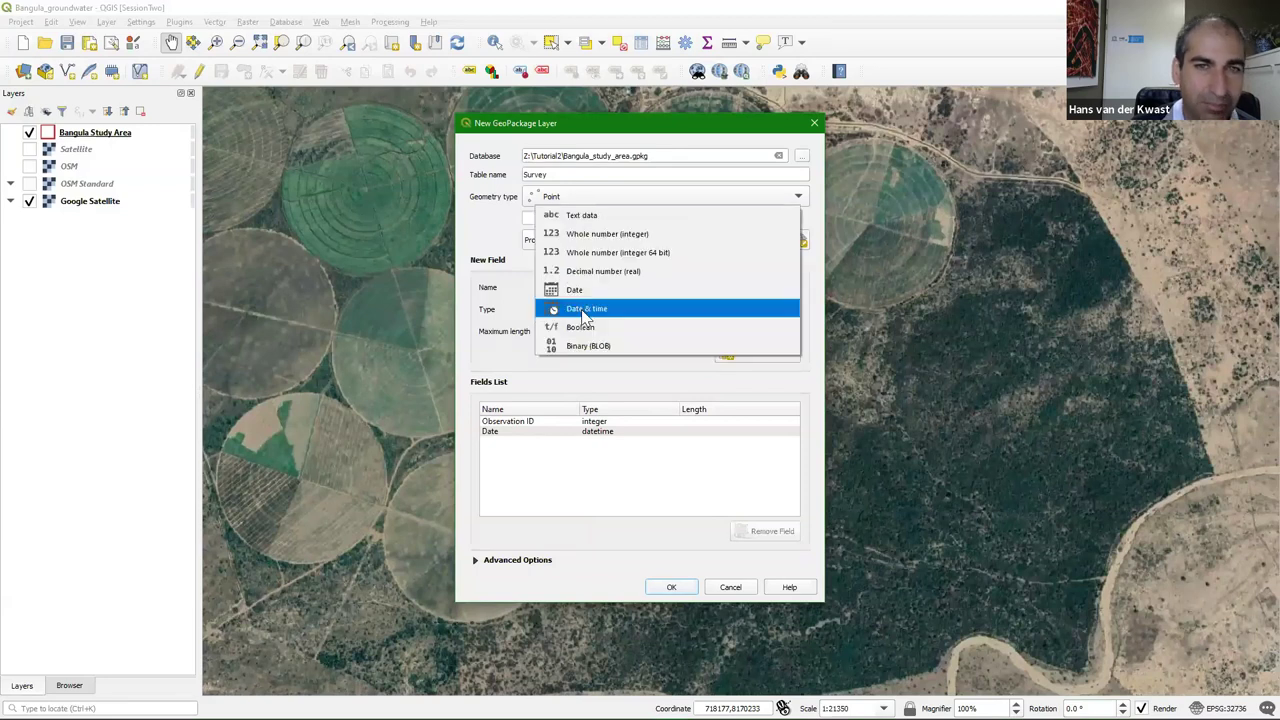
click(569, 219)
click(765, 357)
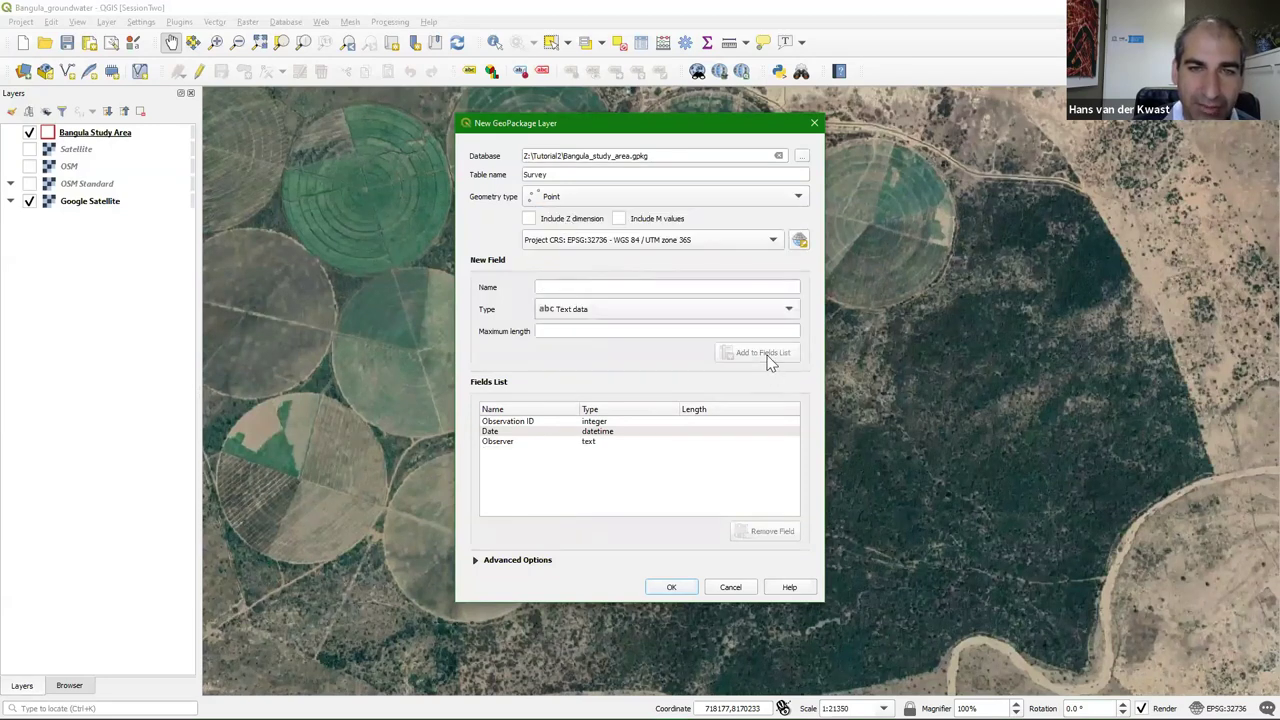
click(608, 286)
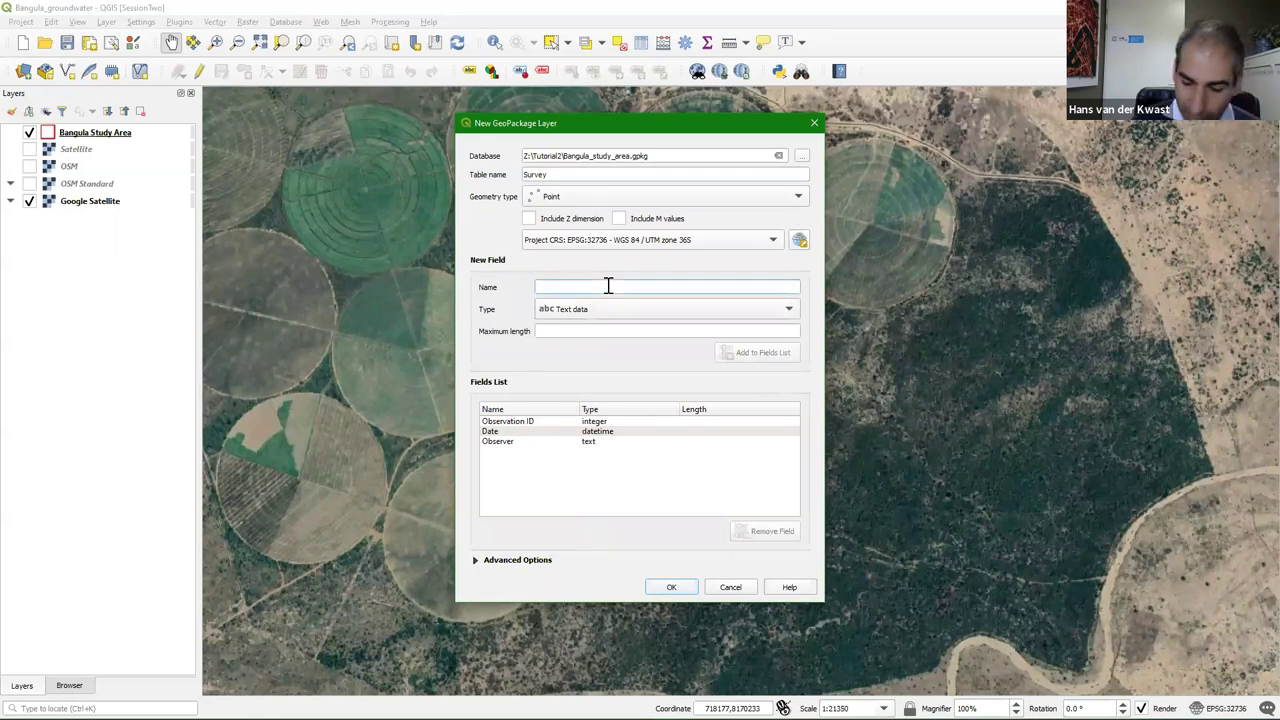
text(Picture)
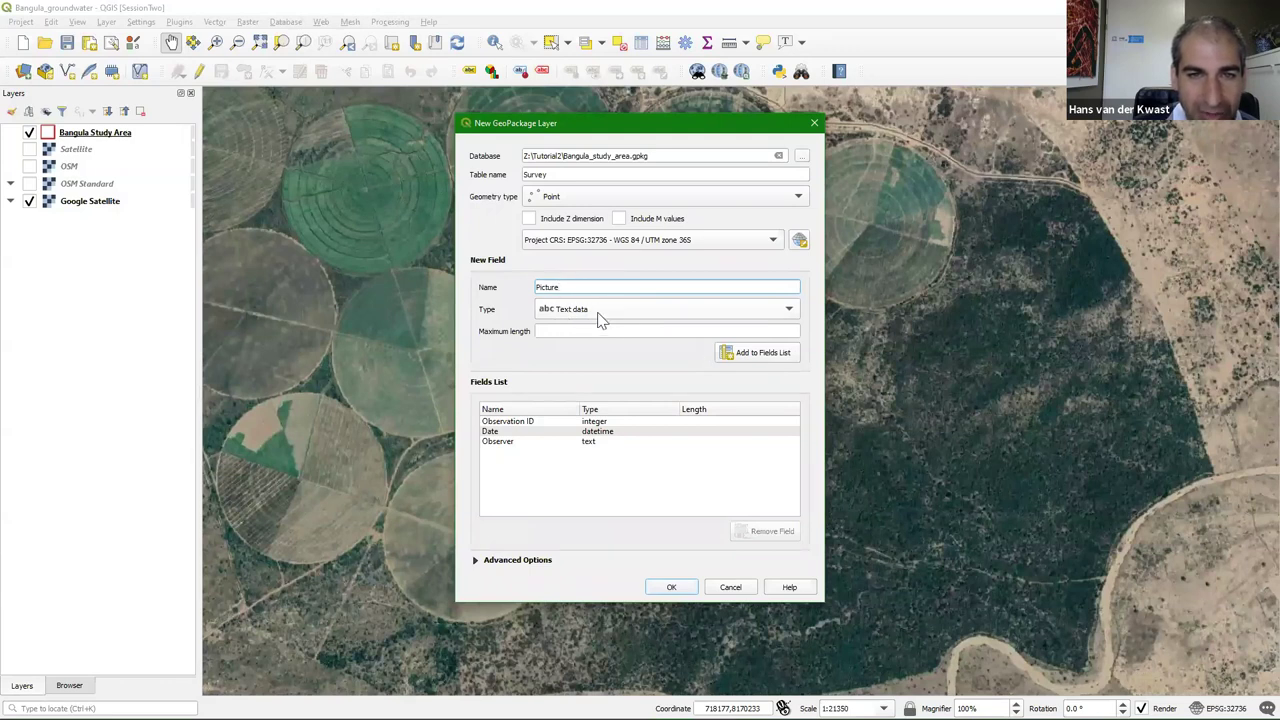
Add the Picture text field and an X coordinate field as decimal number (real)
click(755, 355)
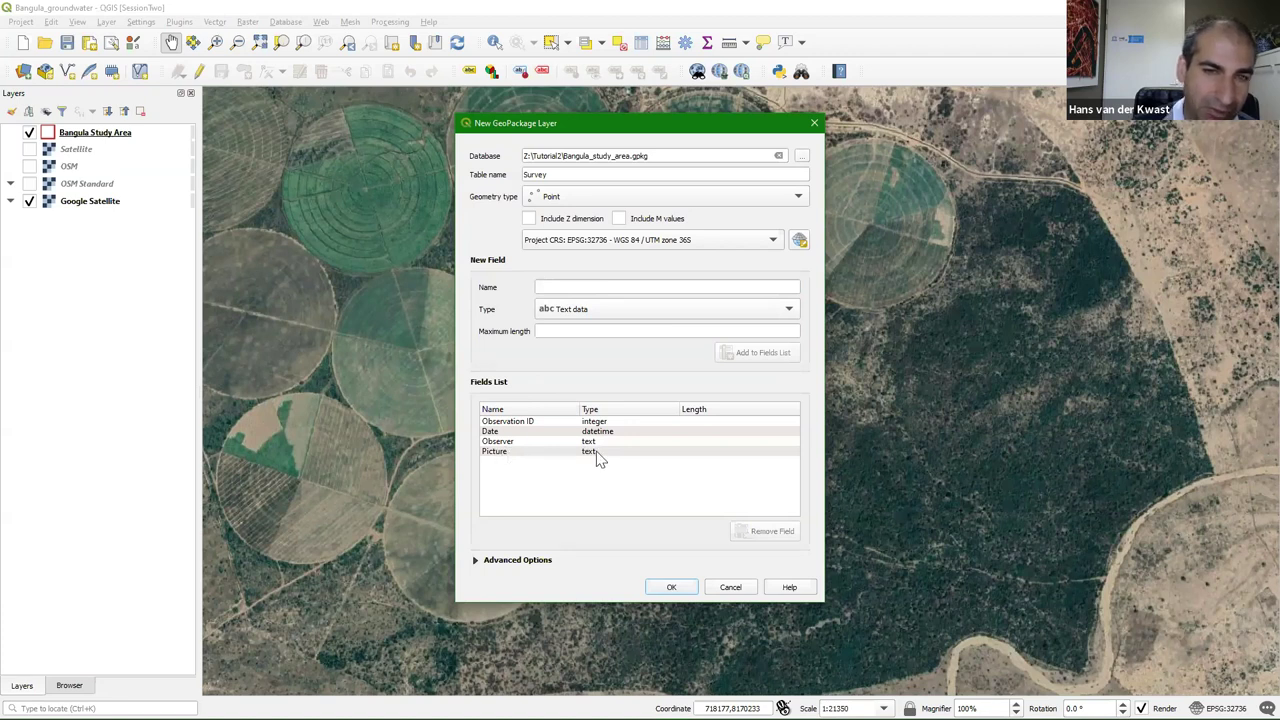
click(581, 289)
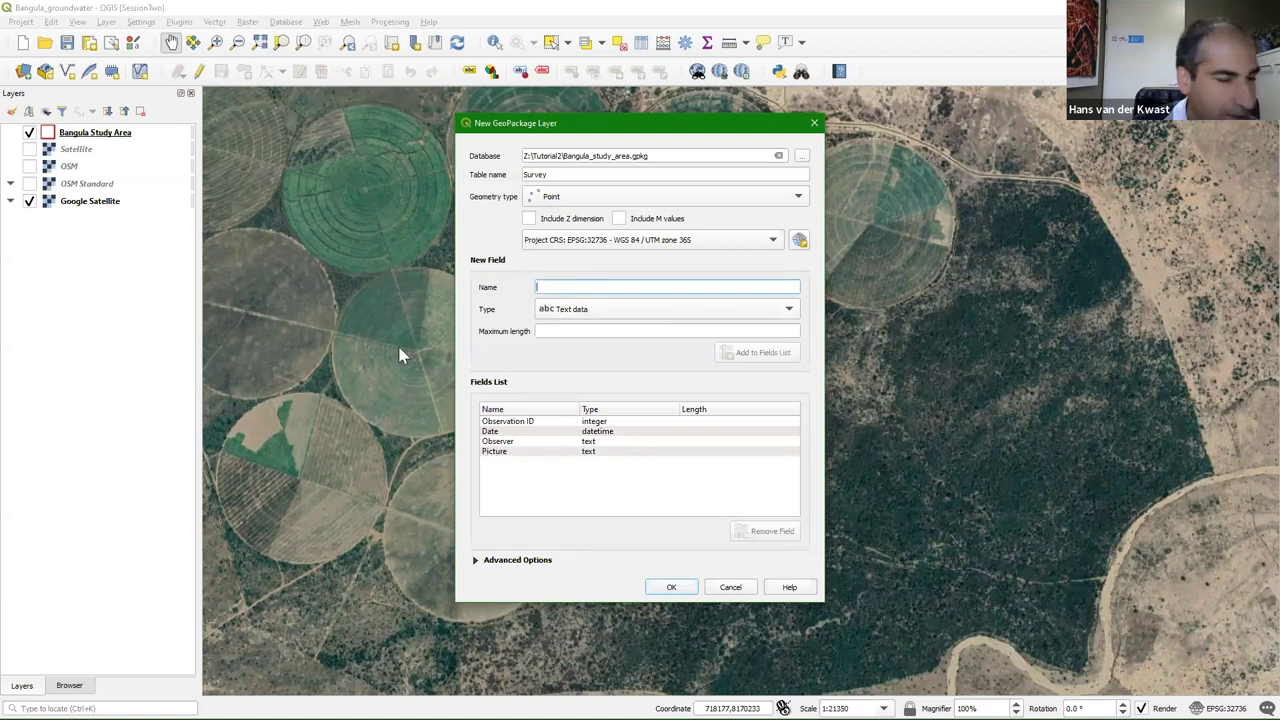
text(X )
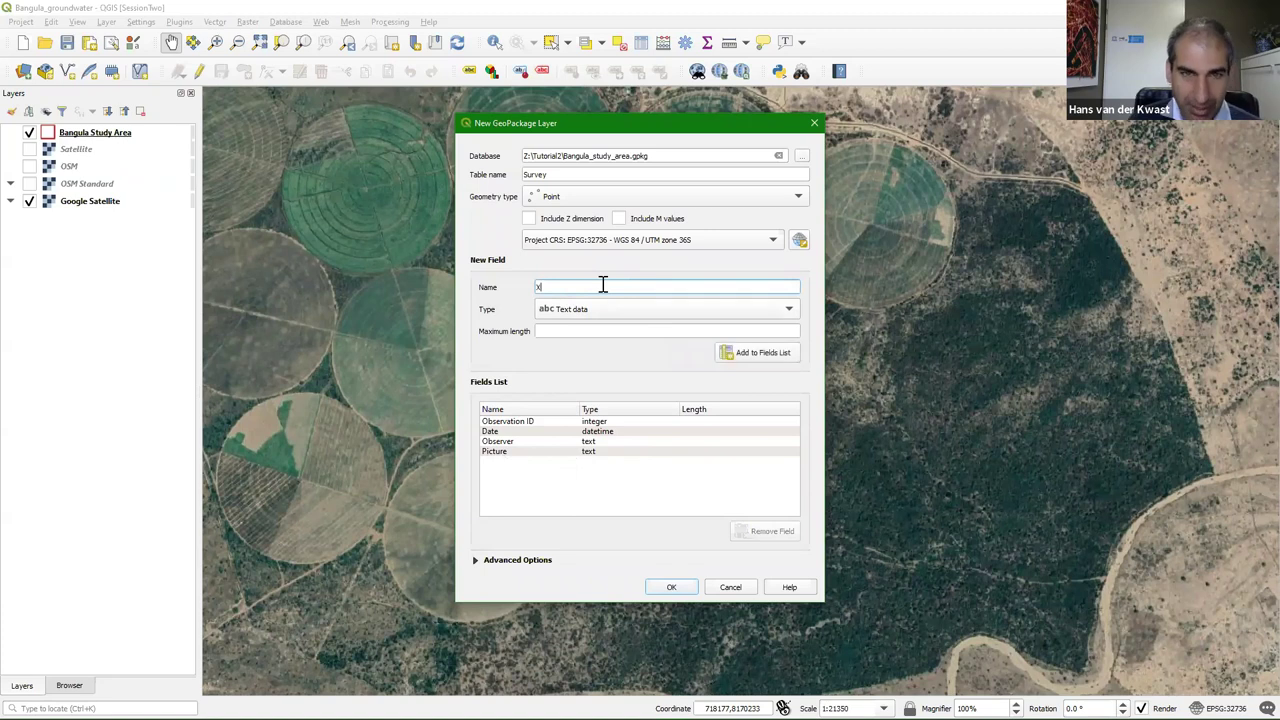
text(coordinate)
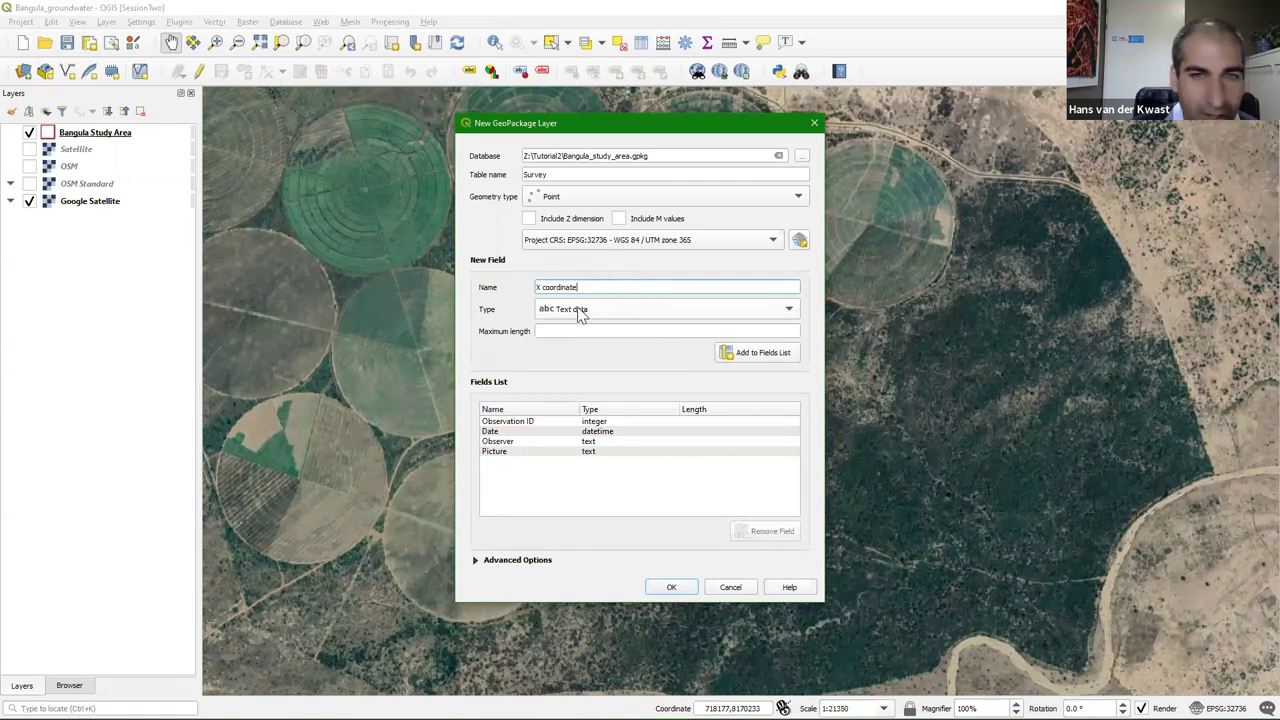
click(590, 314)
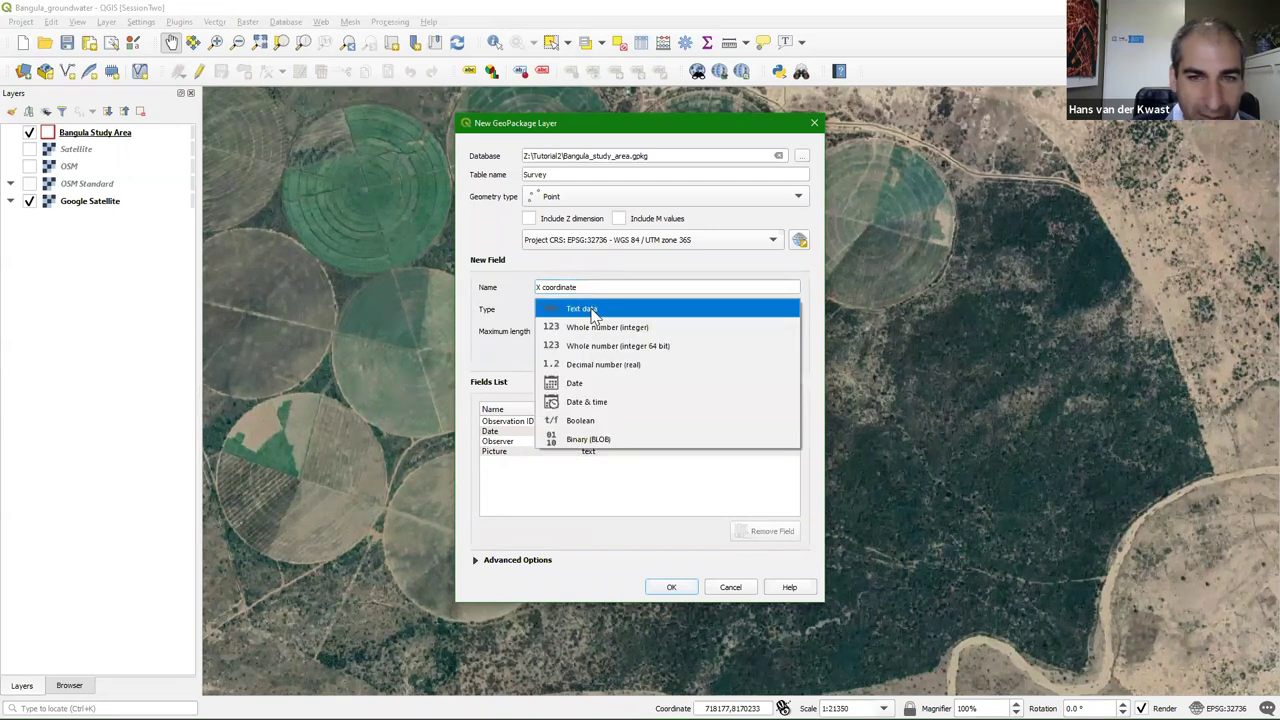
click(588, 367)
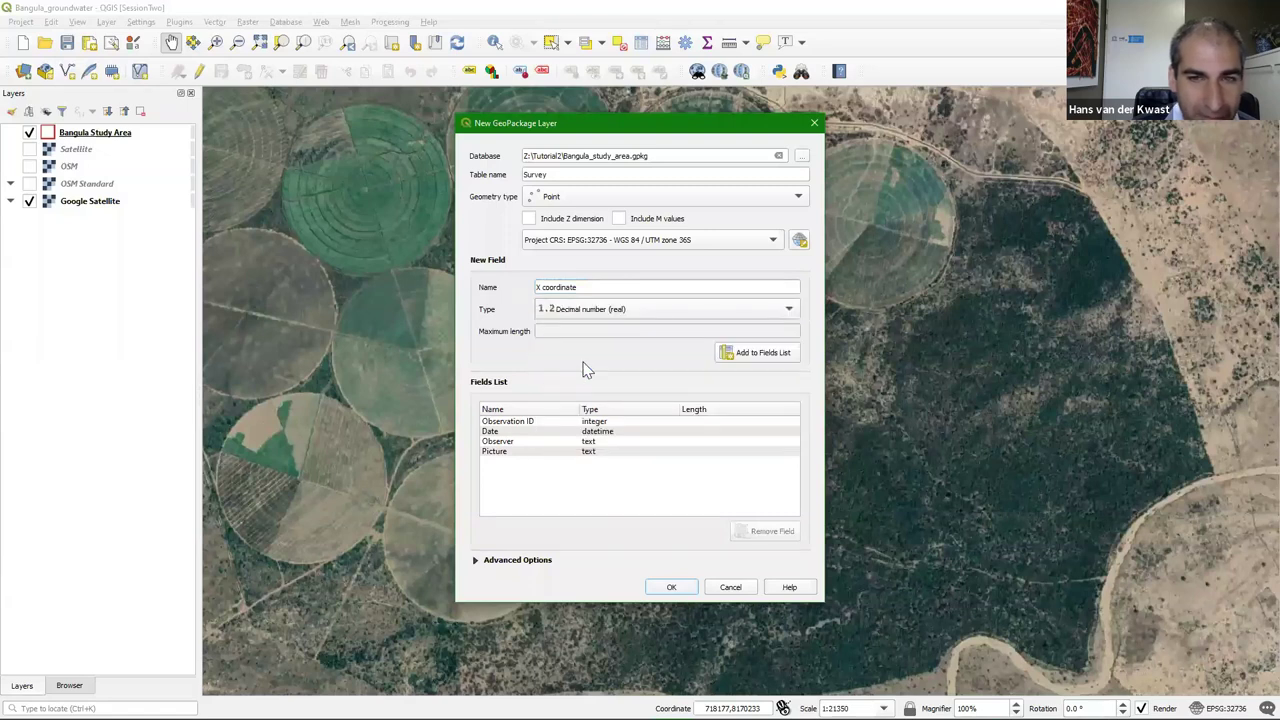
click(737, 355)
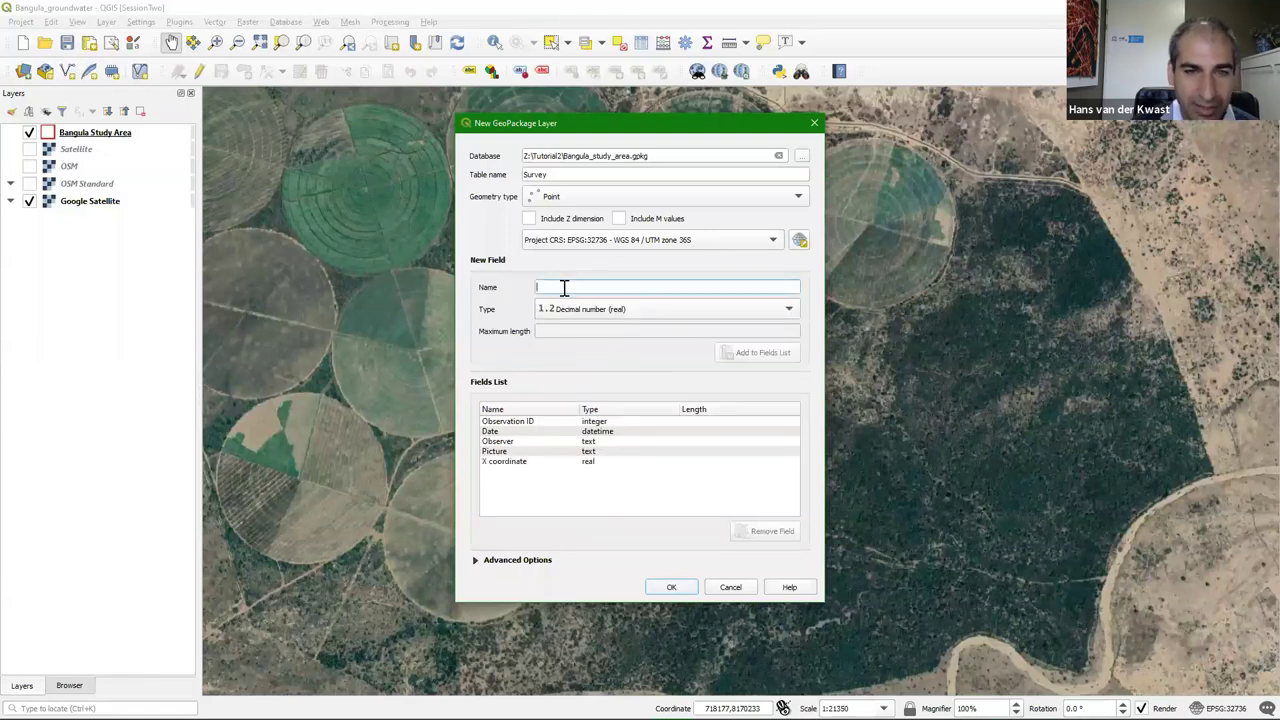
Add Y coordinate and Z as decimal number fields
text(Y co)
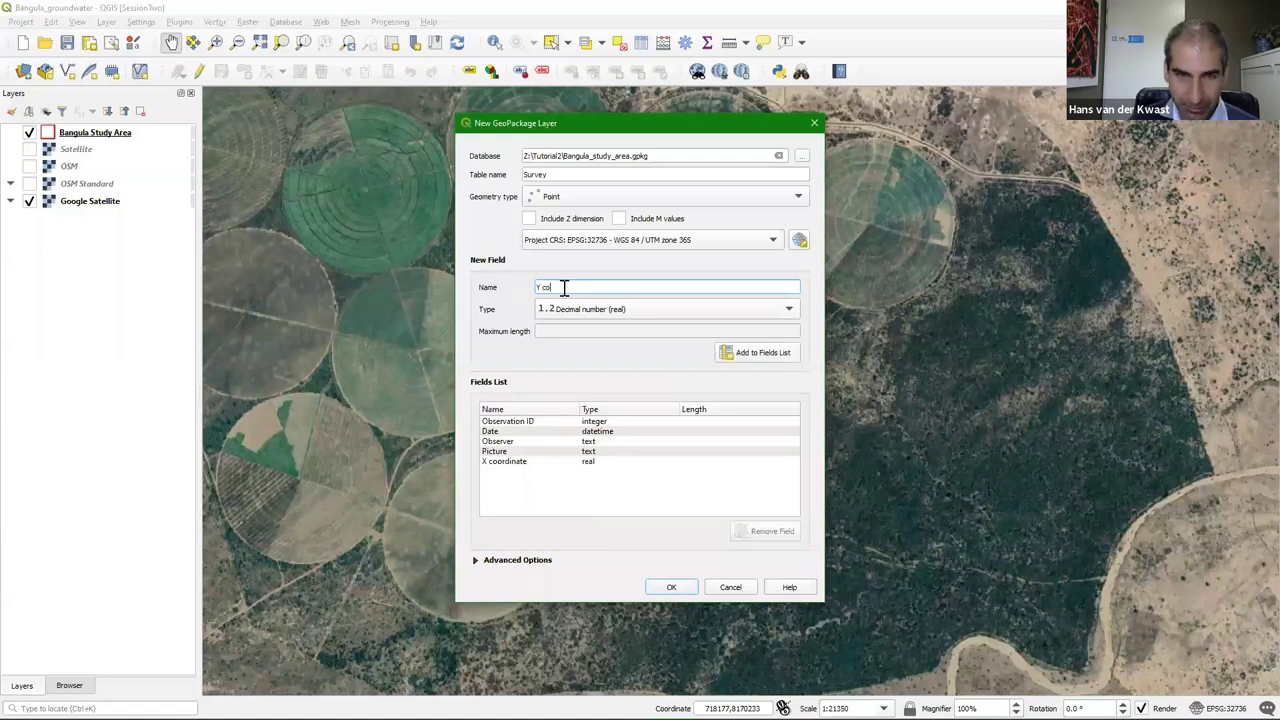
text(ordinate)
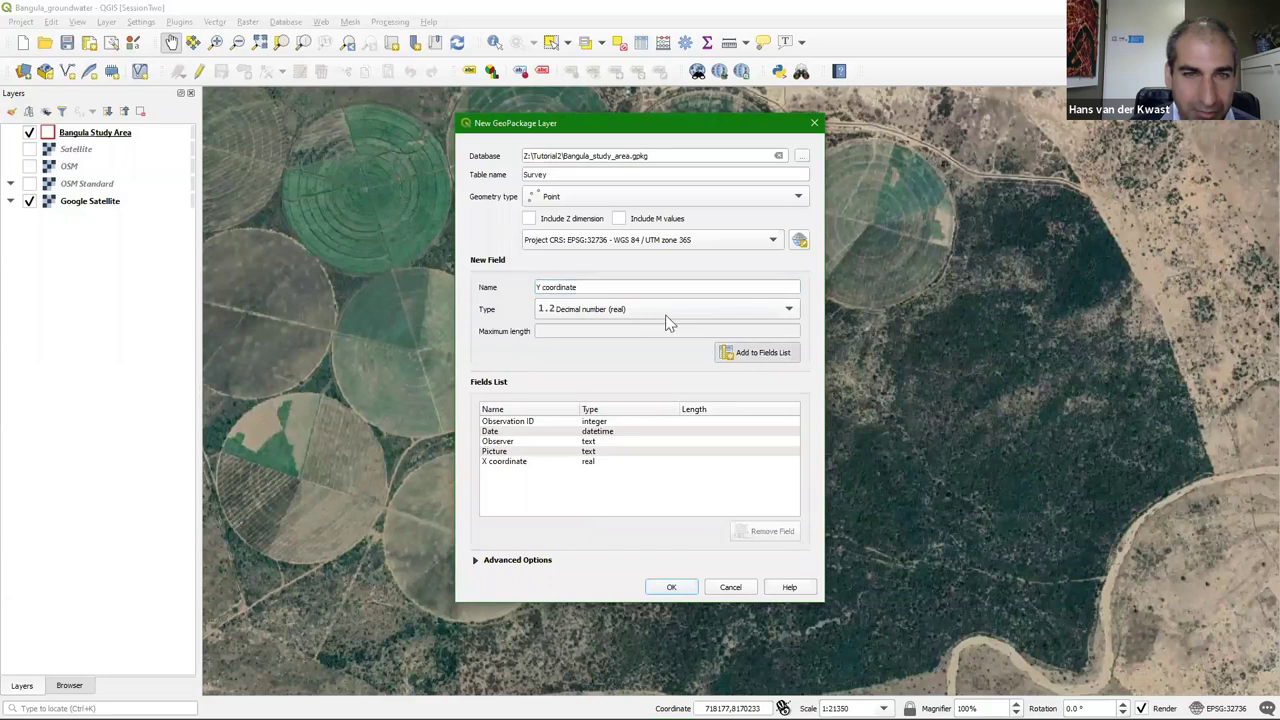
key(Return)
click(571, 287)
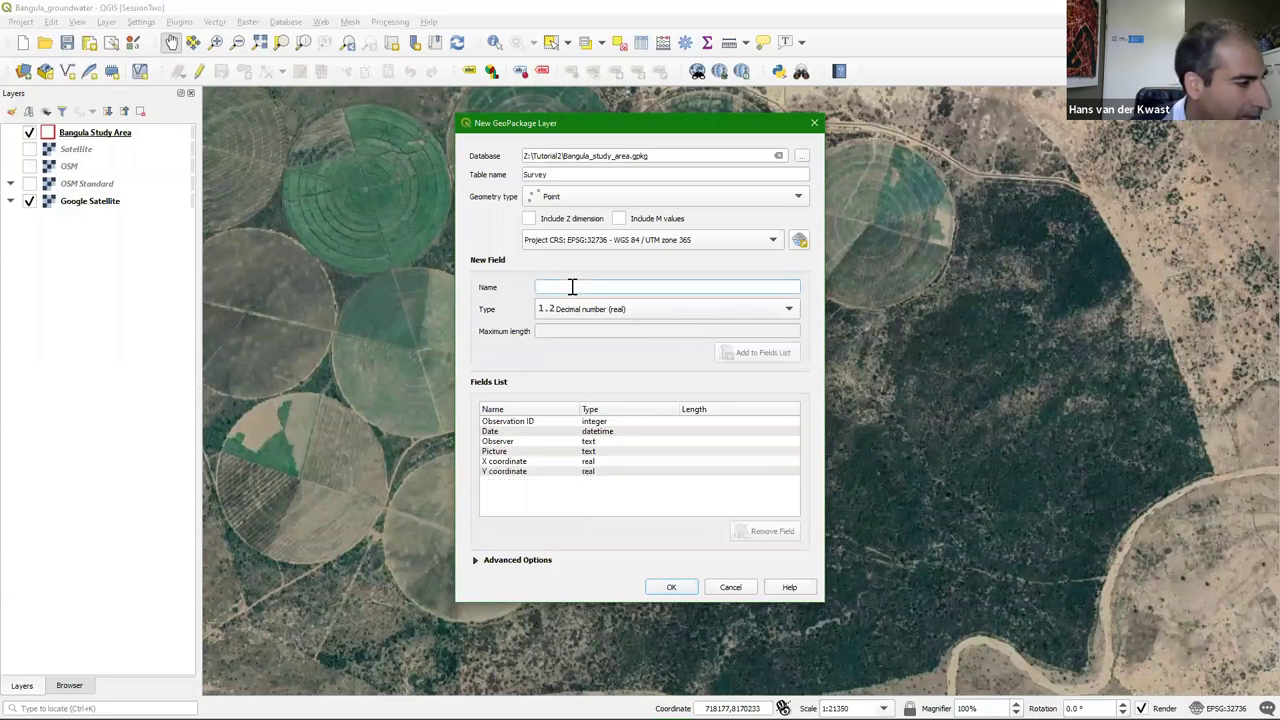
text(Z)
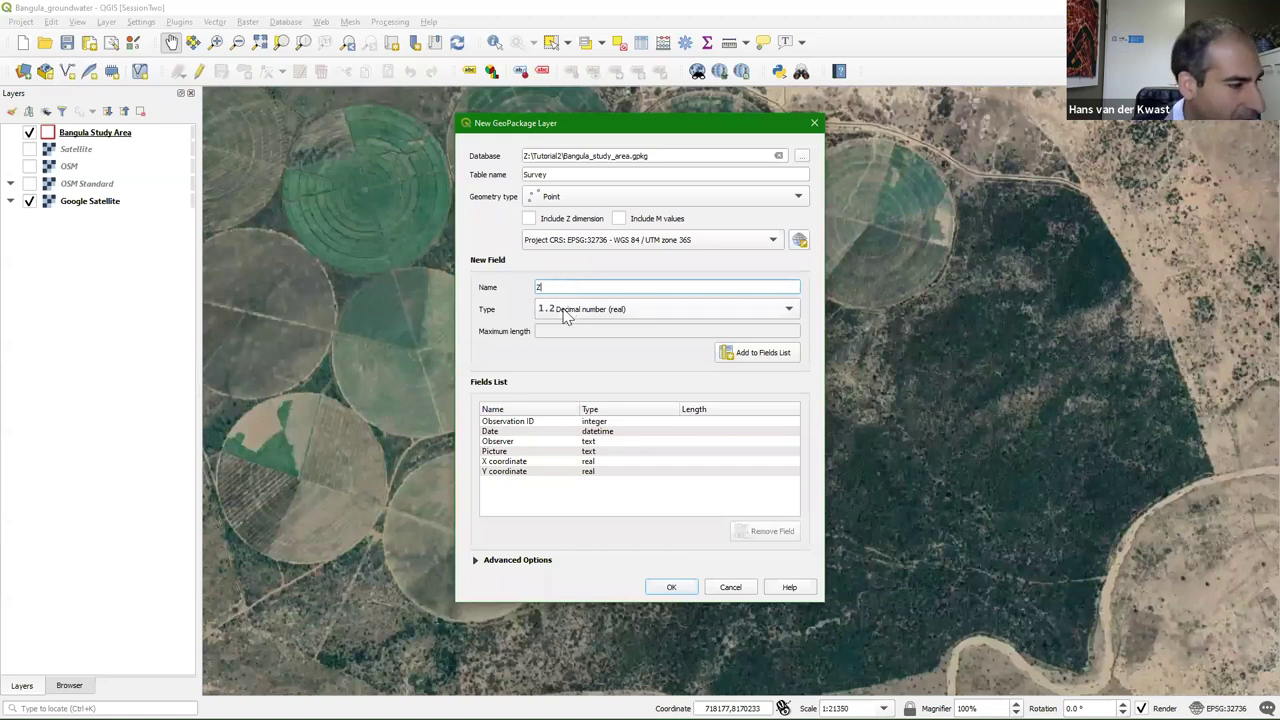
click(763, 356)
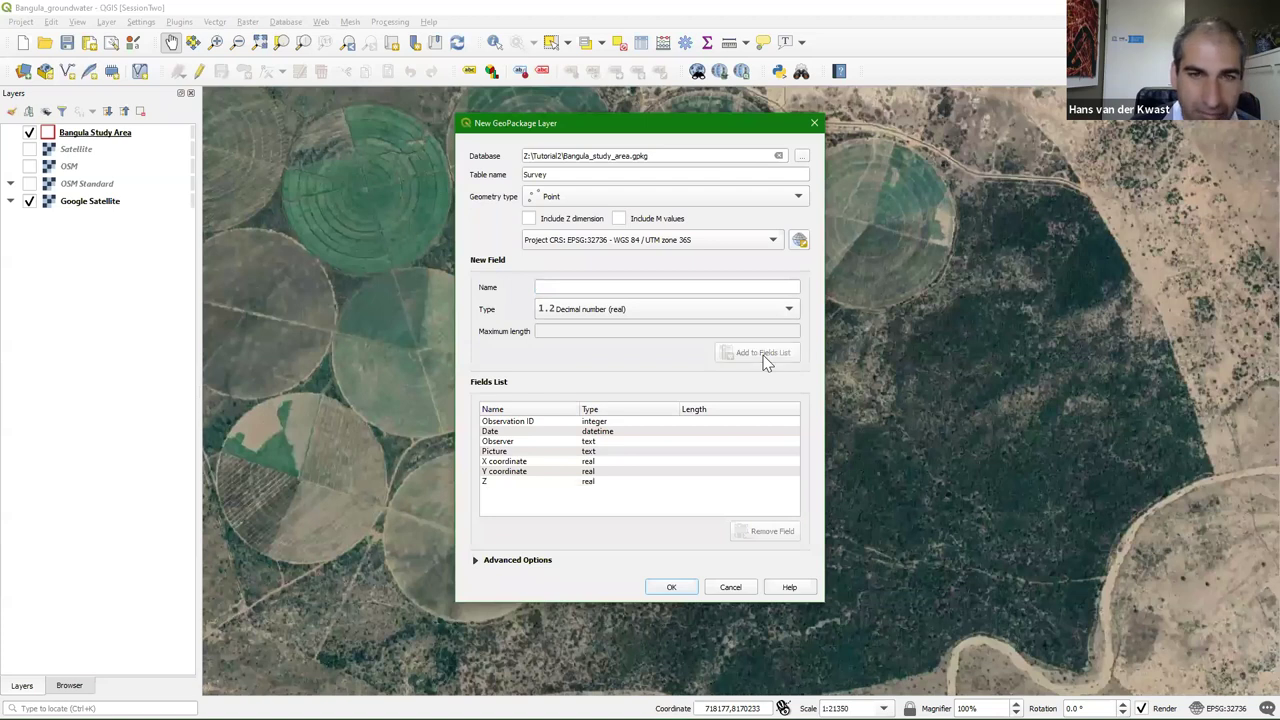
Add a Type field with the Text data type
click(575, 288)
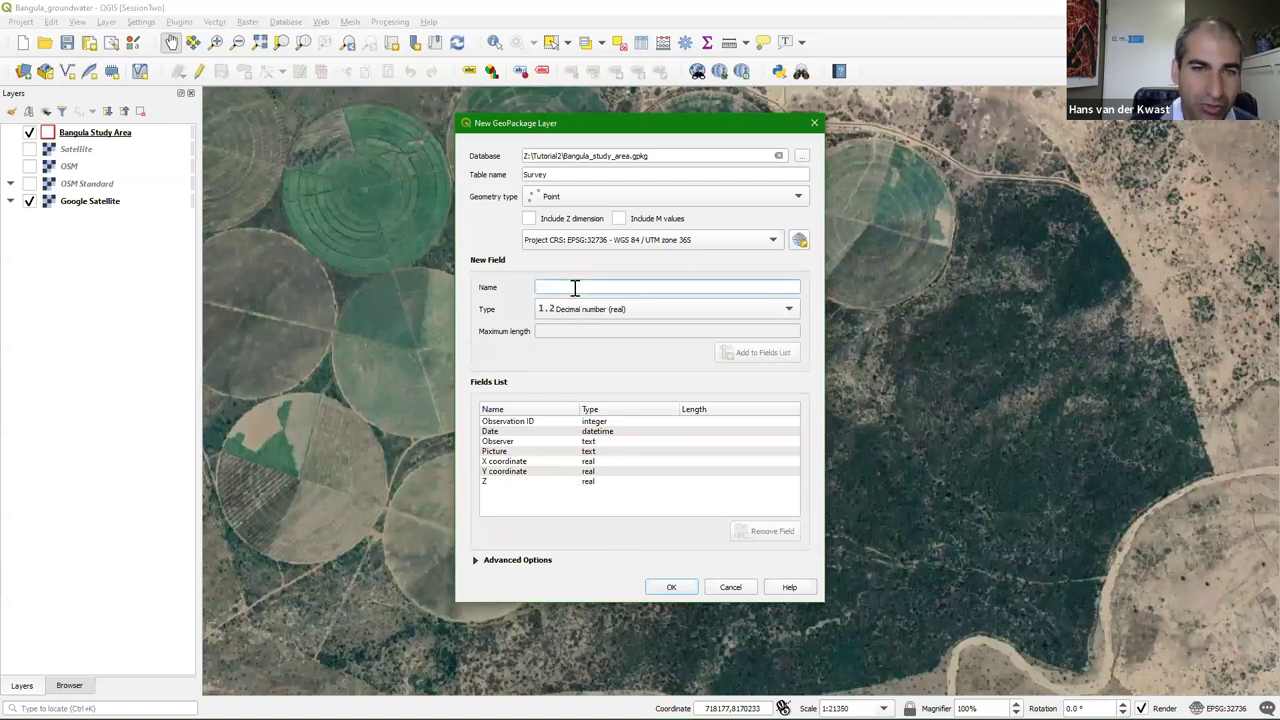
text(Type)
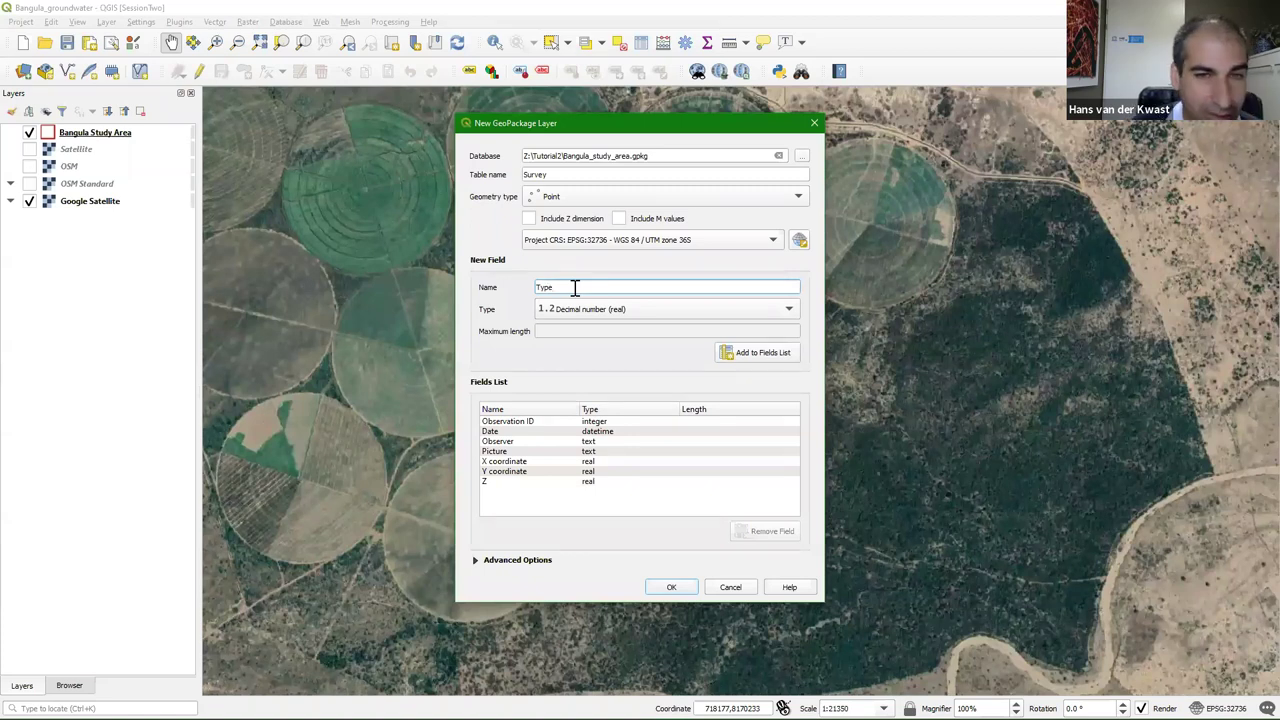
click(557, 312)
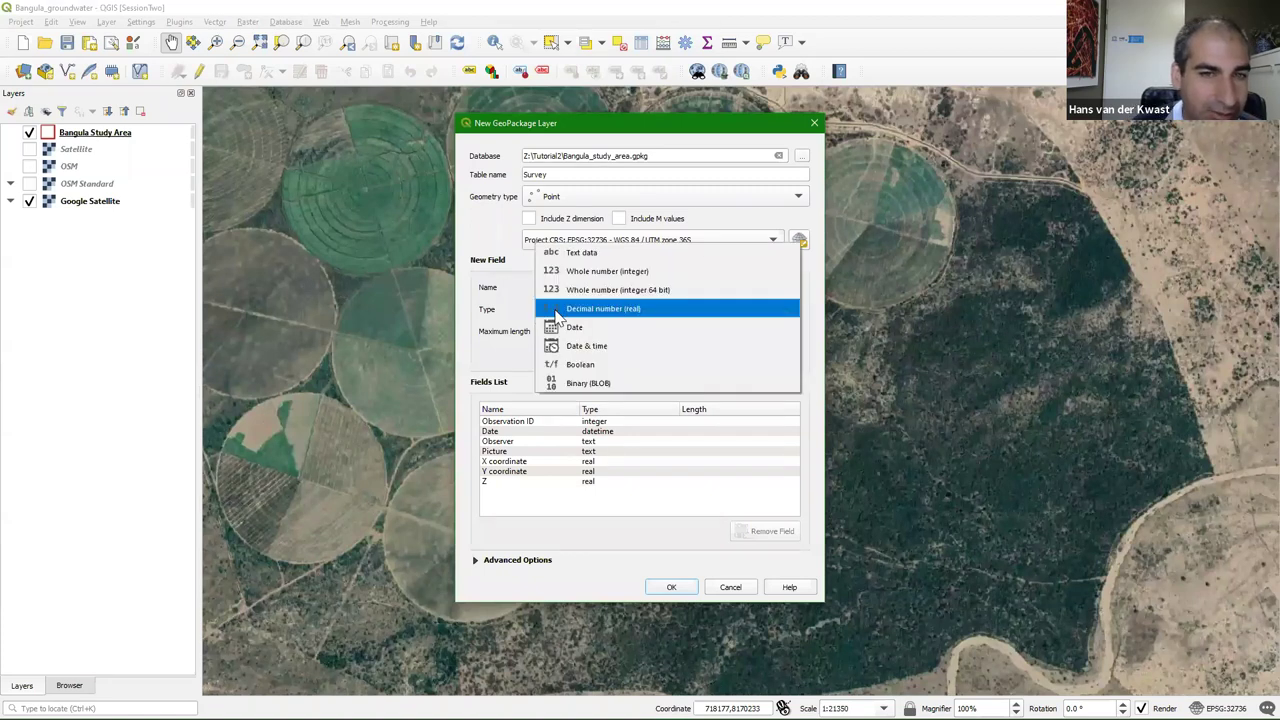
click(590, 258)
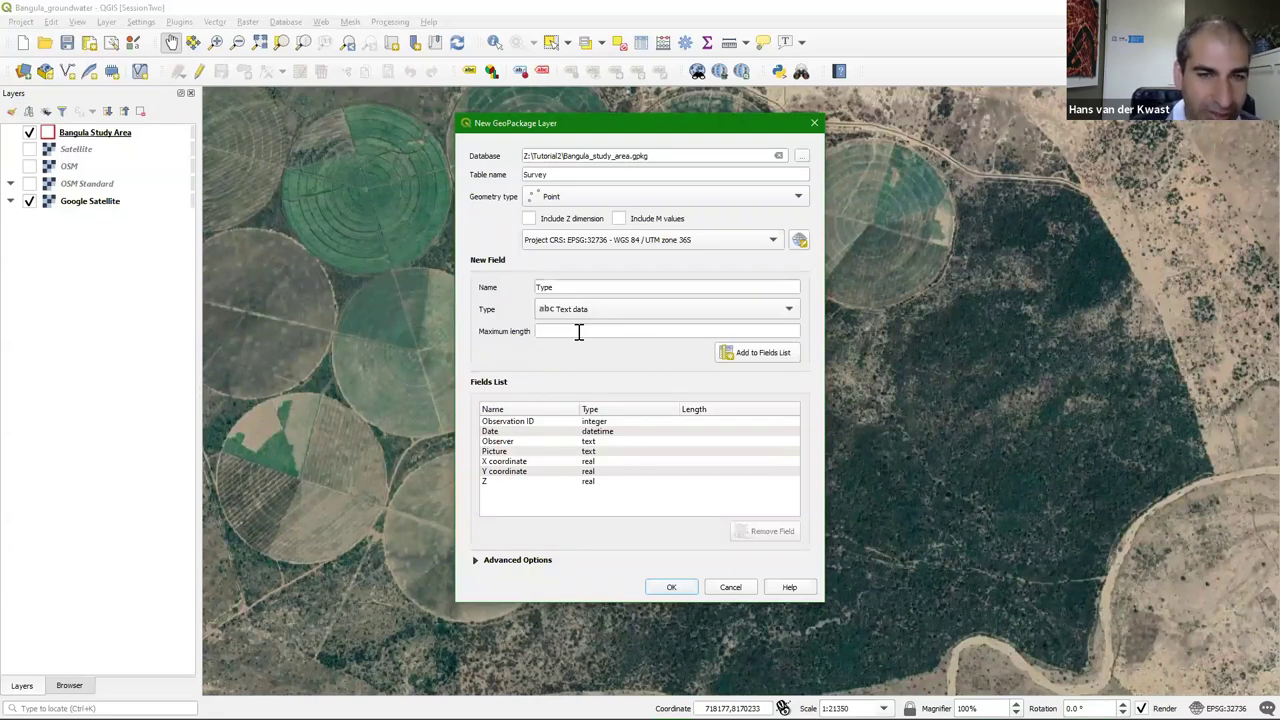
click(768, 352)
click(577, 285)
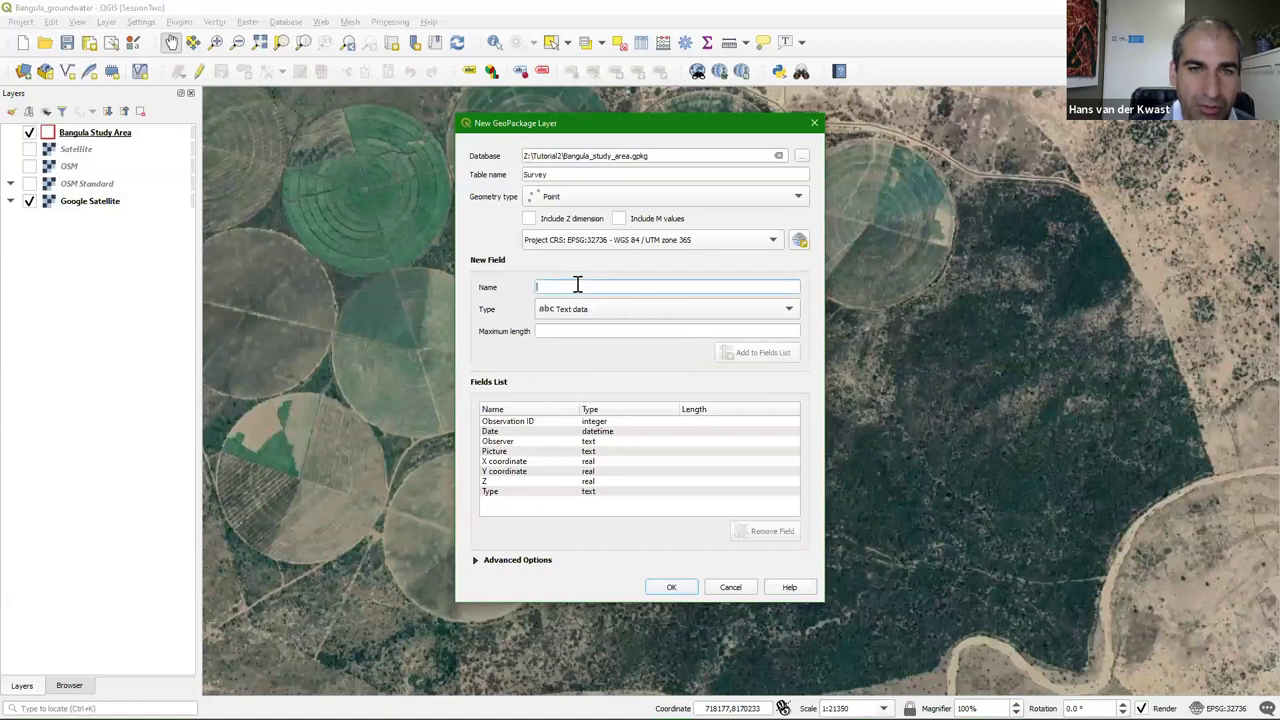
Add Depth and GW level as decimal number fields
text(De)
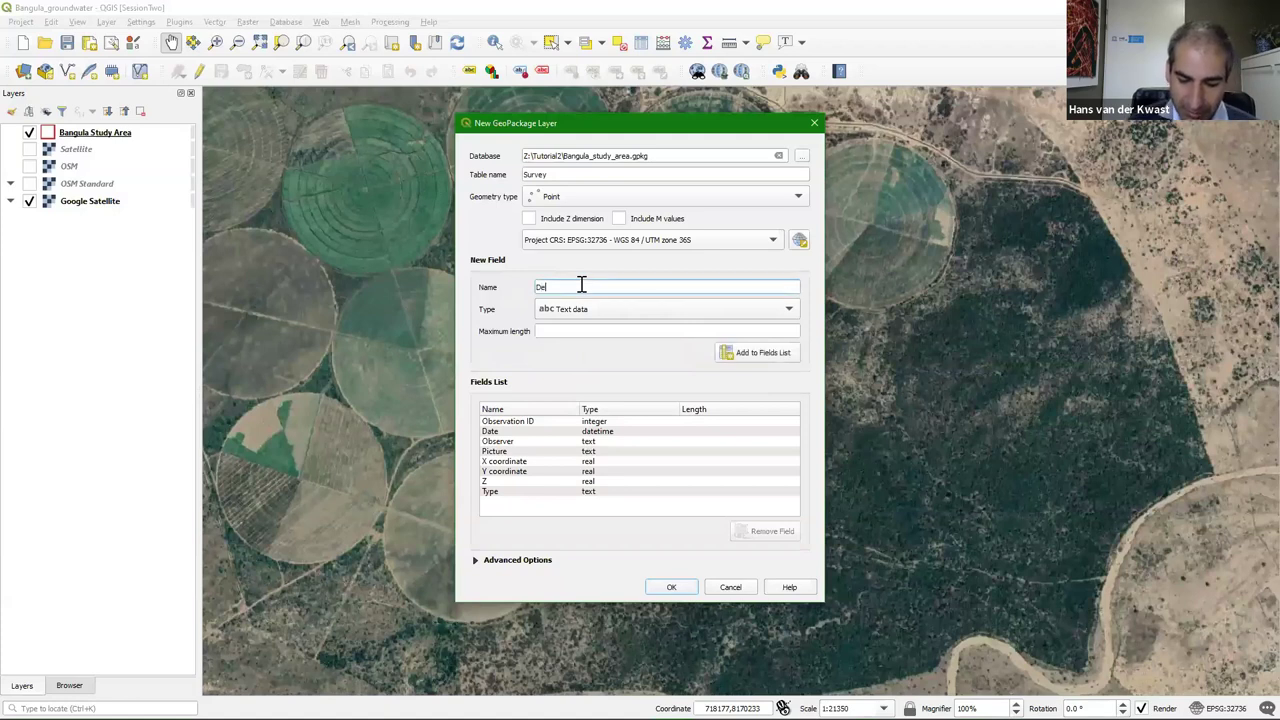
text(pth)
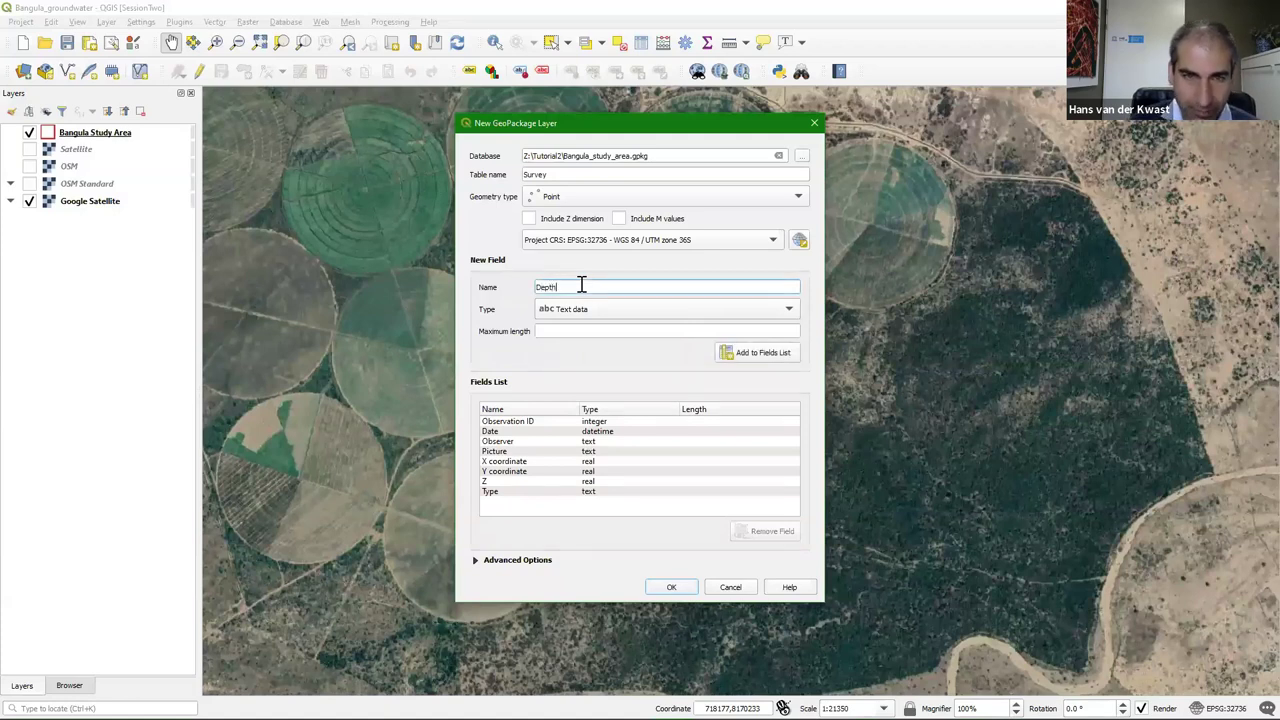
click(601, 312)
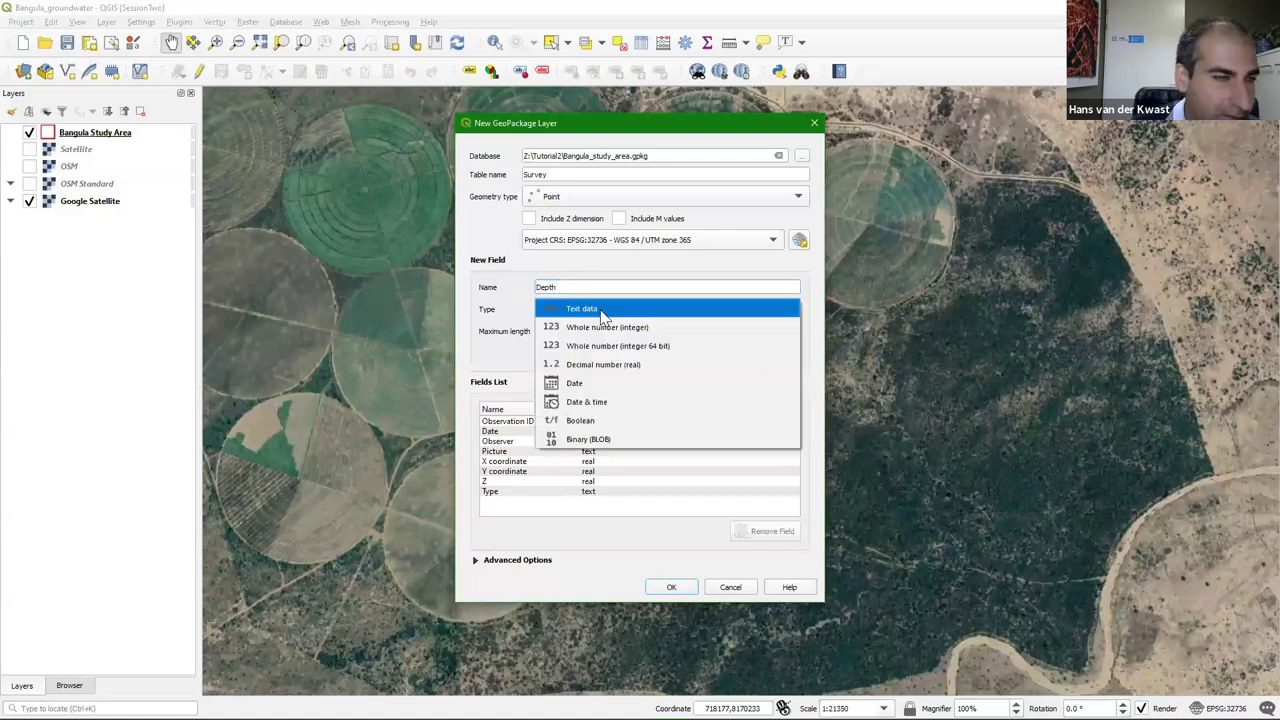
click(600, 368)
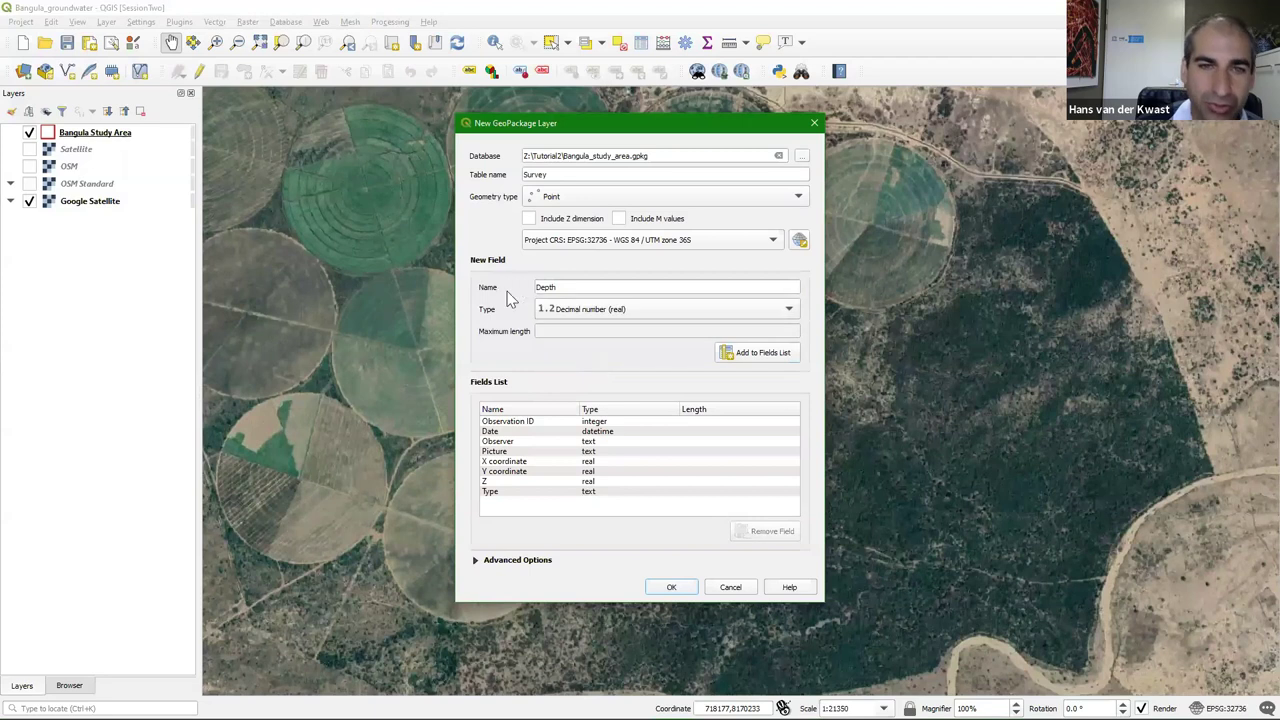
click(760, 358)
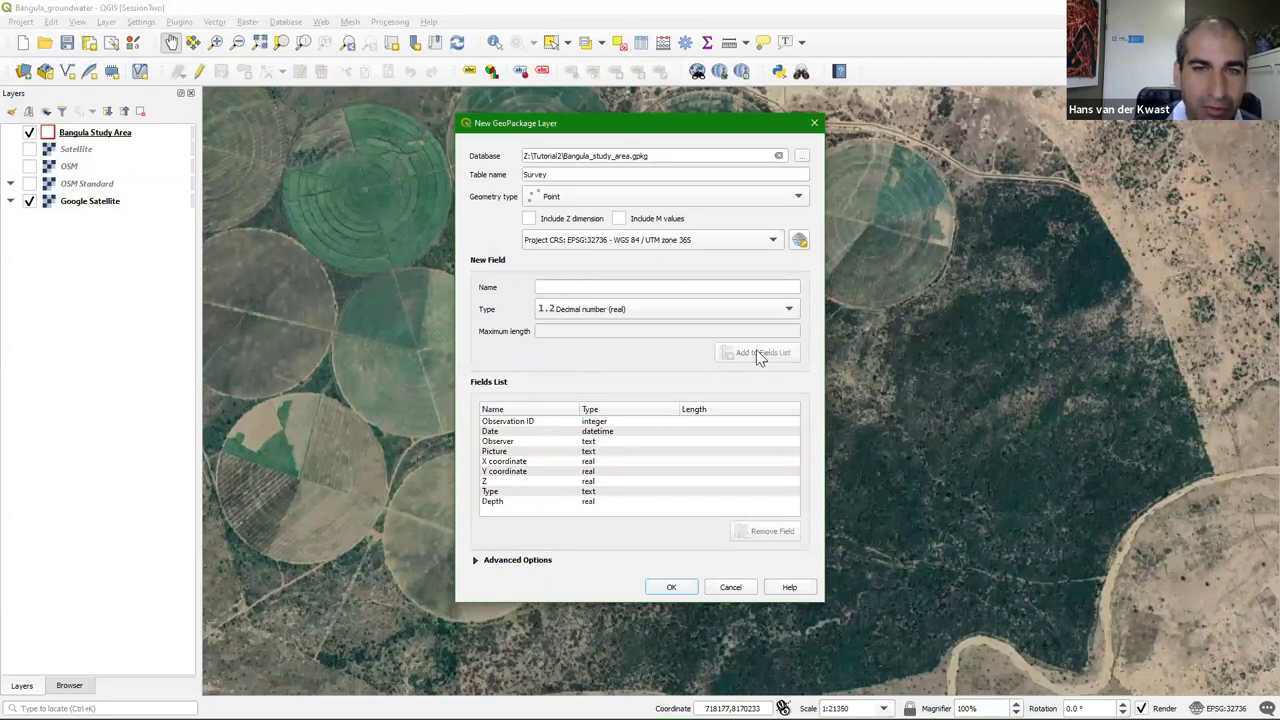
click(551, 287)
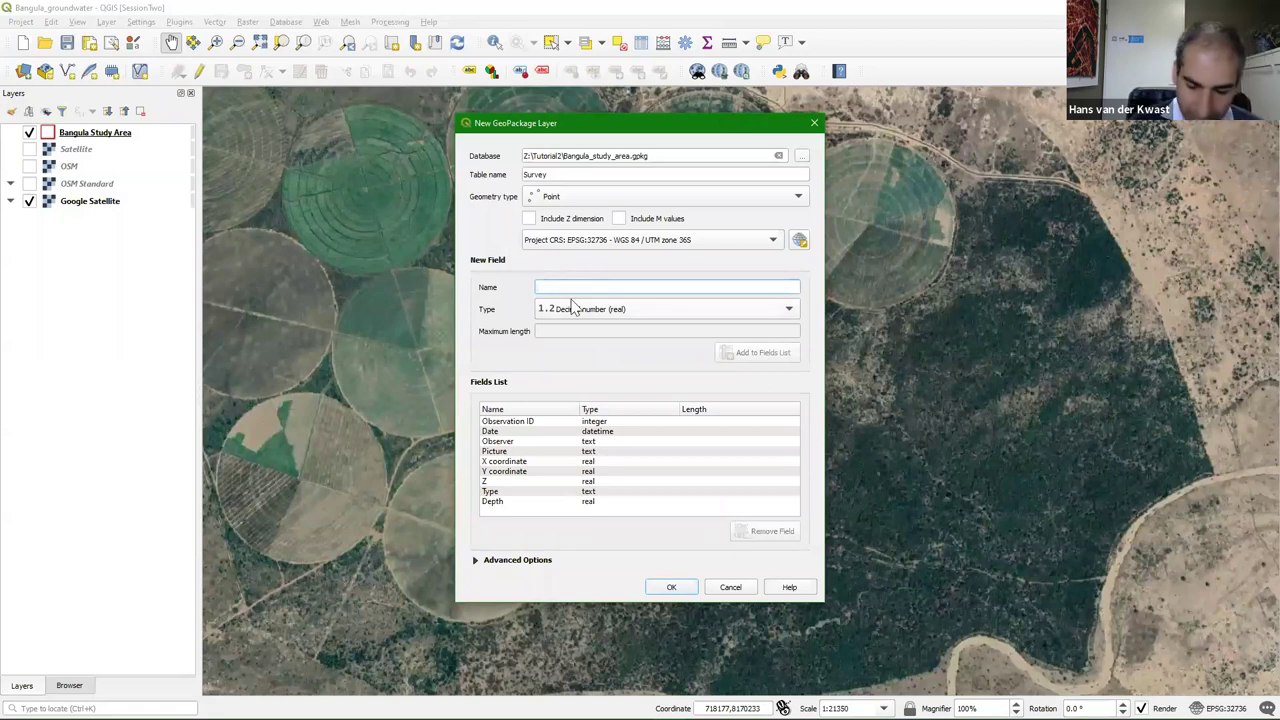
text(GW le)
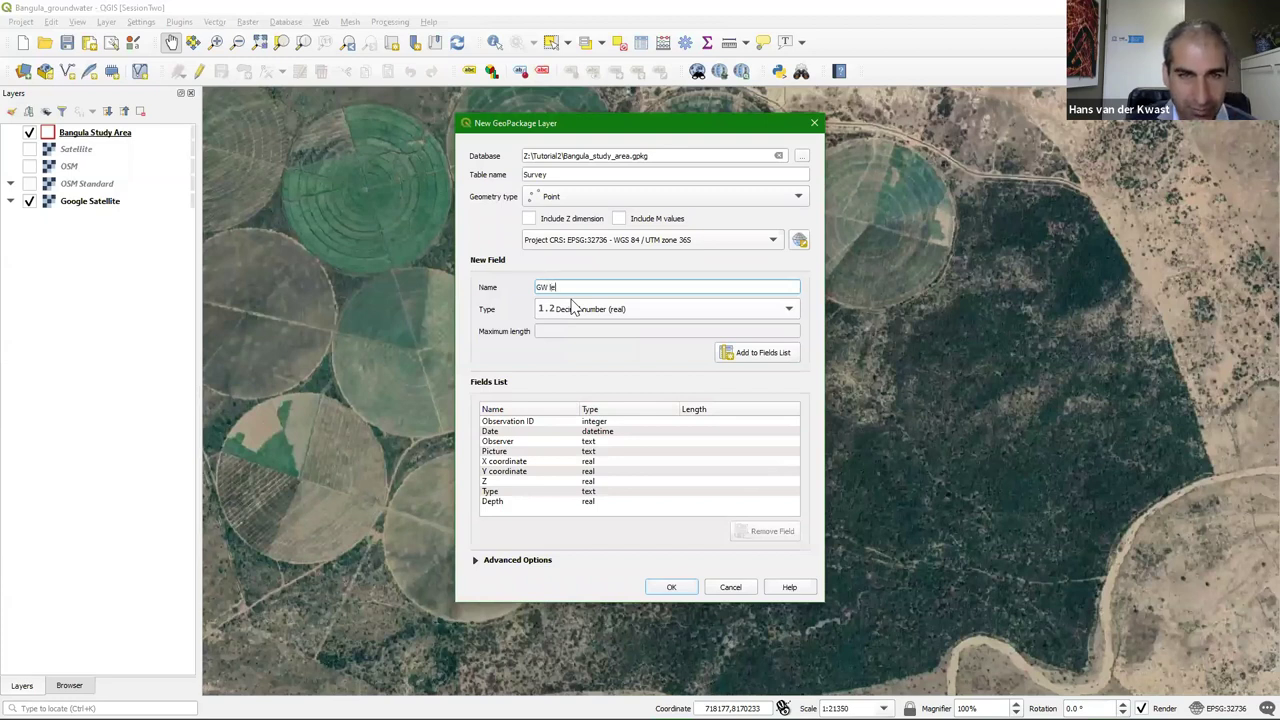
text(vel)
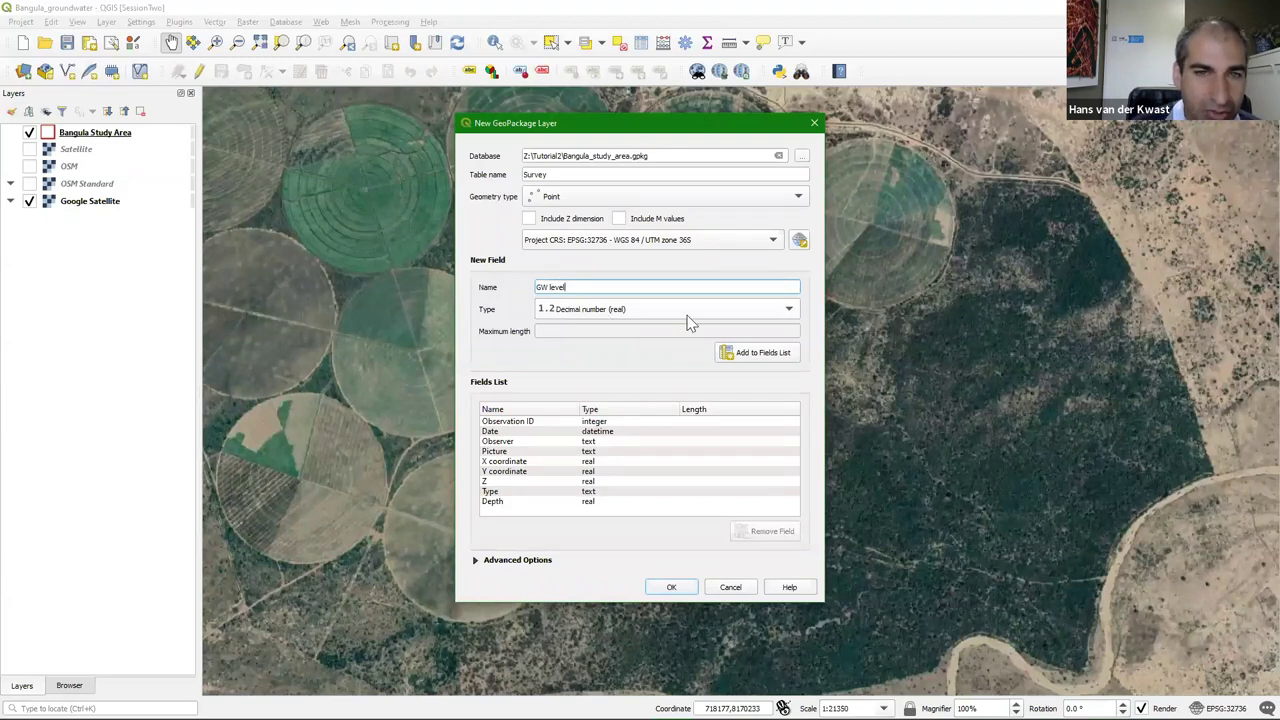
click(752, 358)
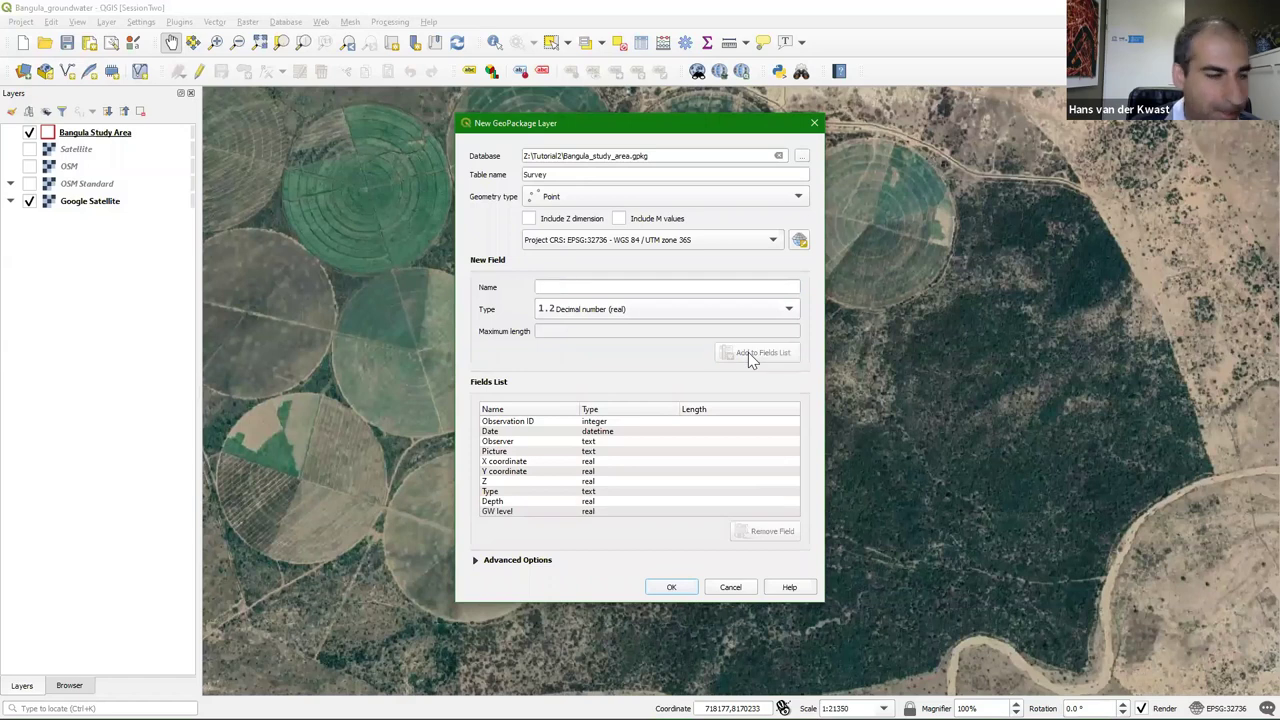
Add Name, Address and Remarks as text fields
click(572, 286)
text(Name)
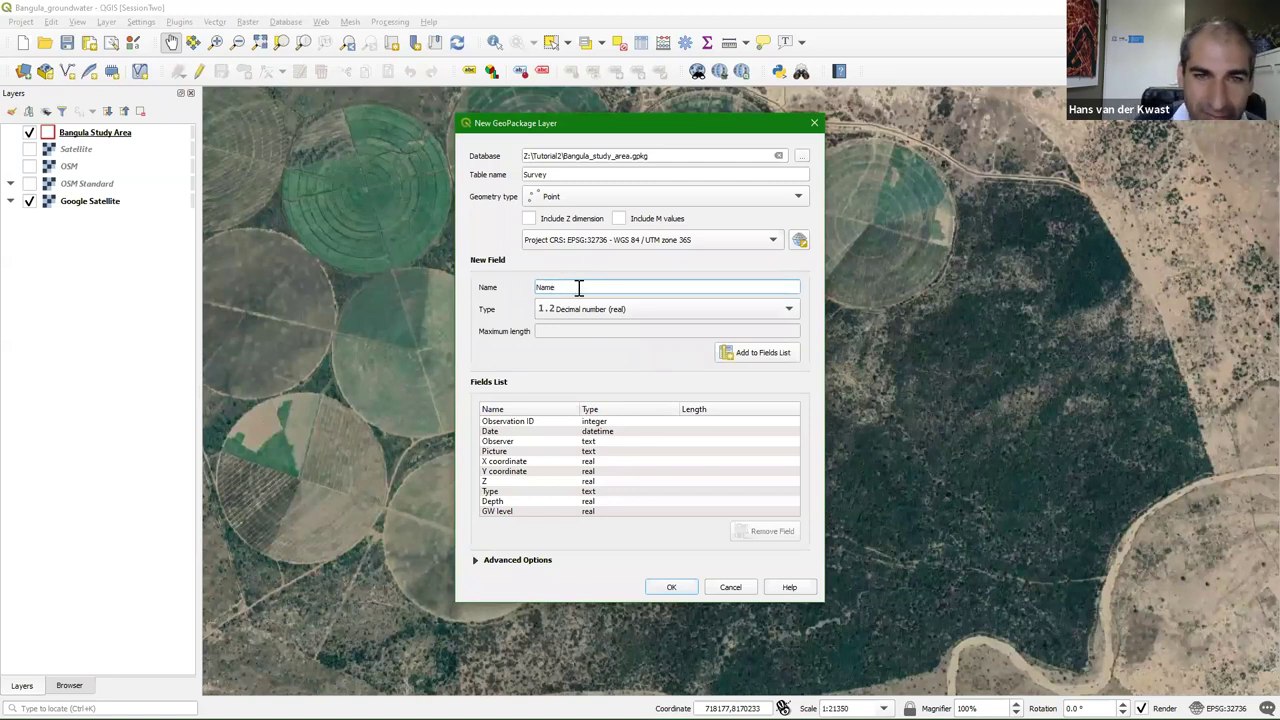
click(616, 311)
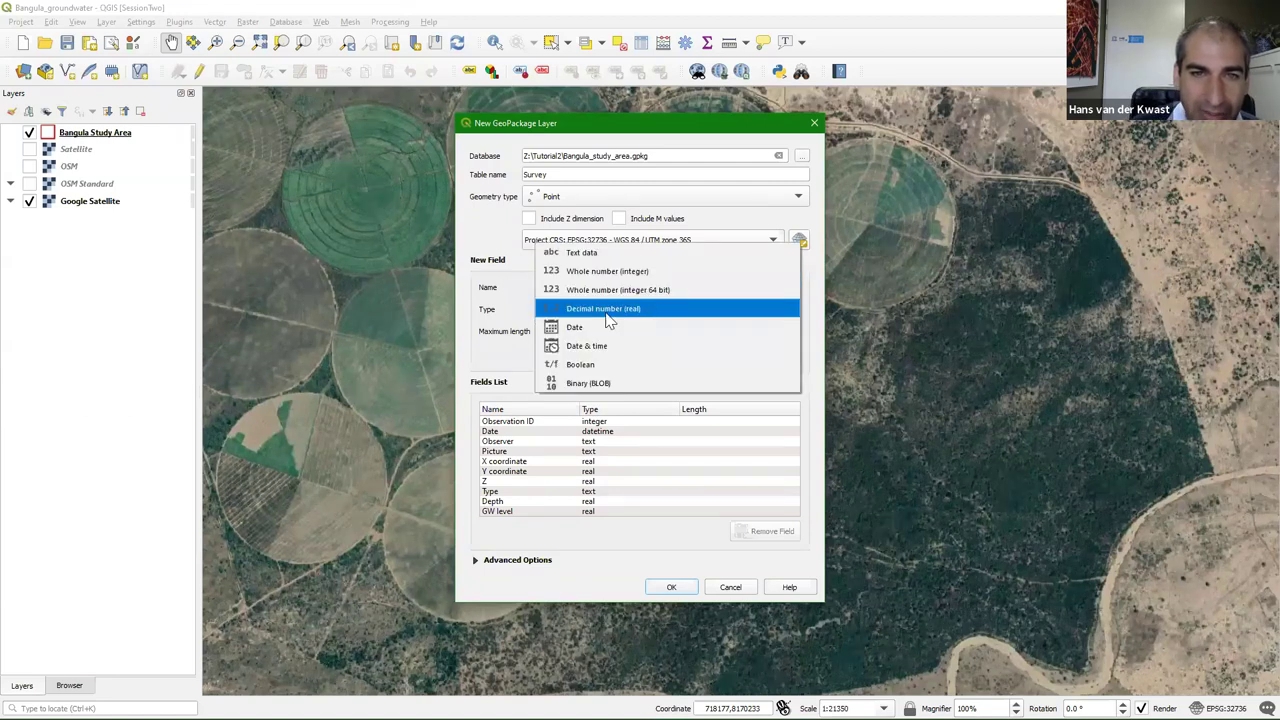
click(592, 257)
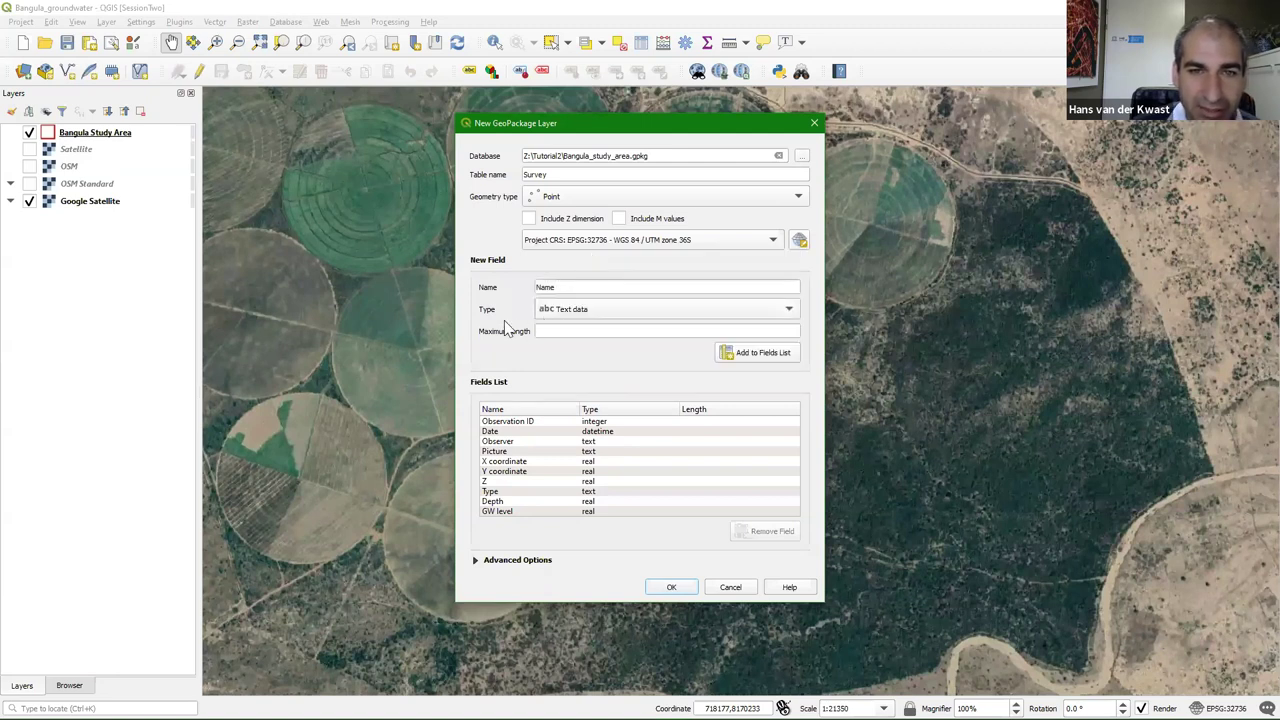
click(757, 356)
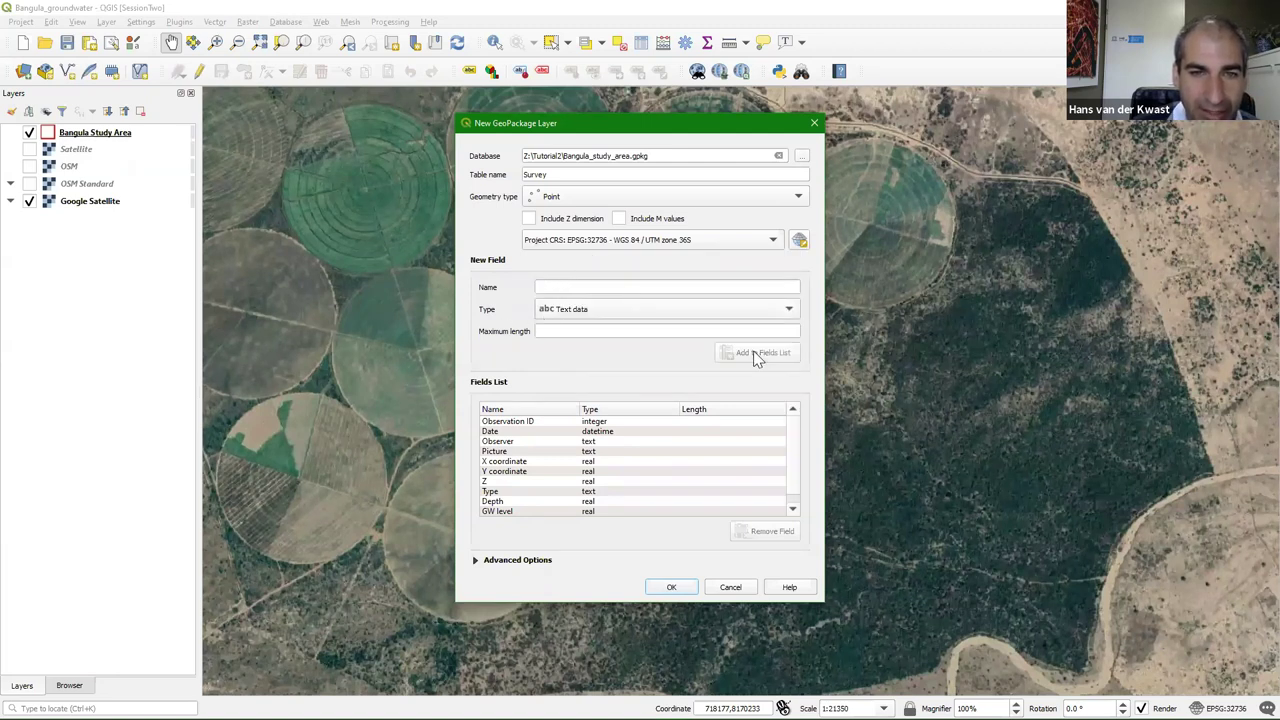
text(Address)
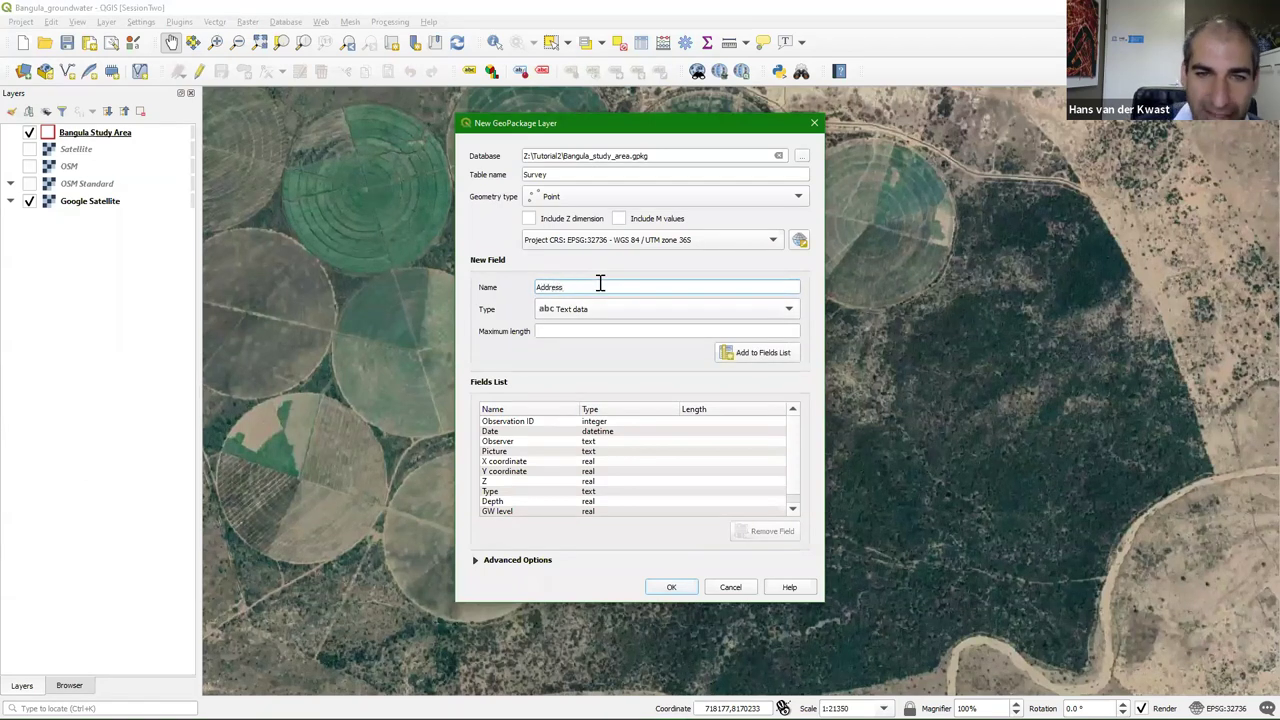
click(748, 356)
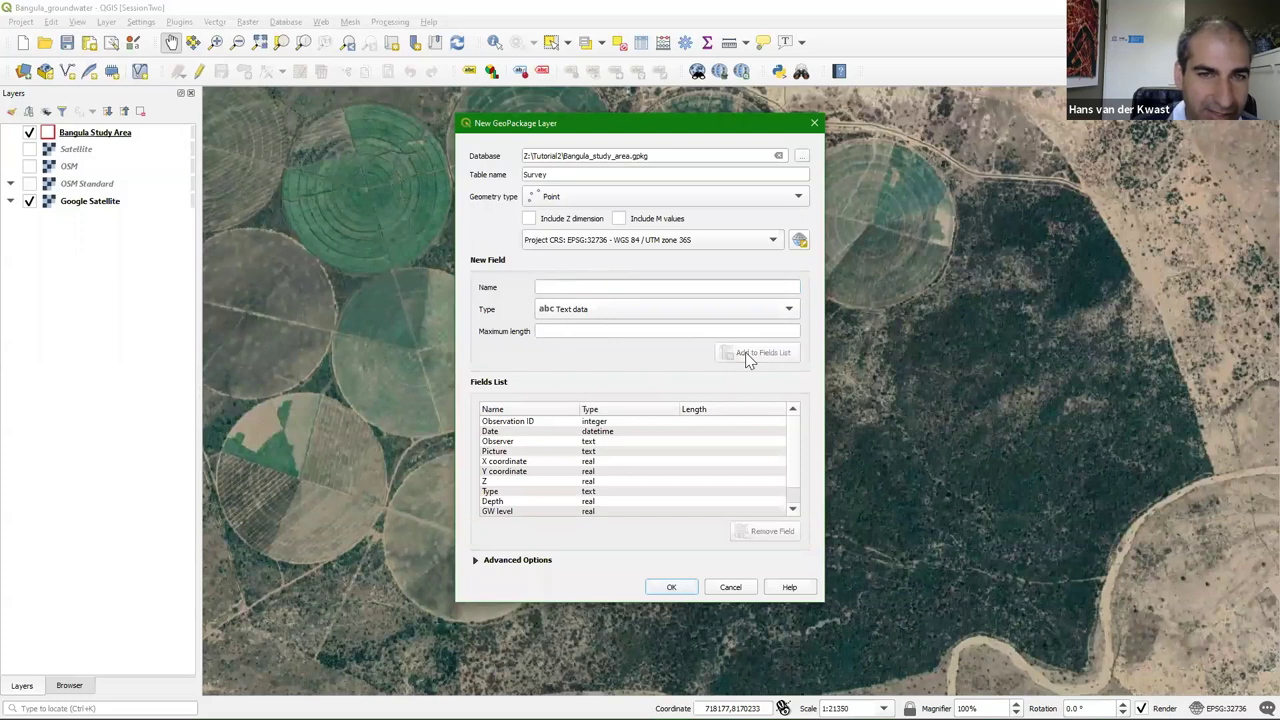
click(591, 288)
text(R)
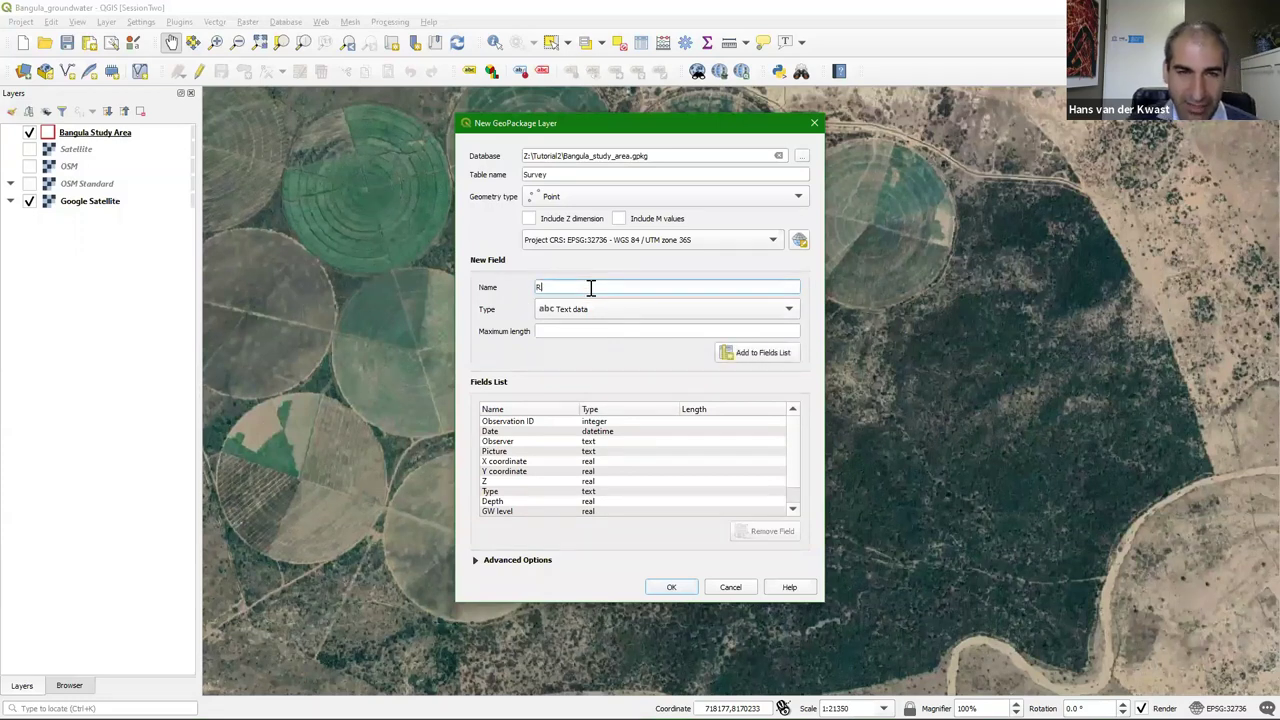
text(emarks)
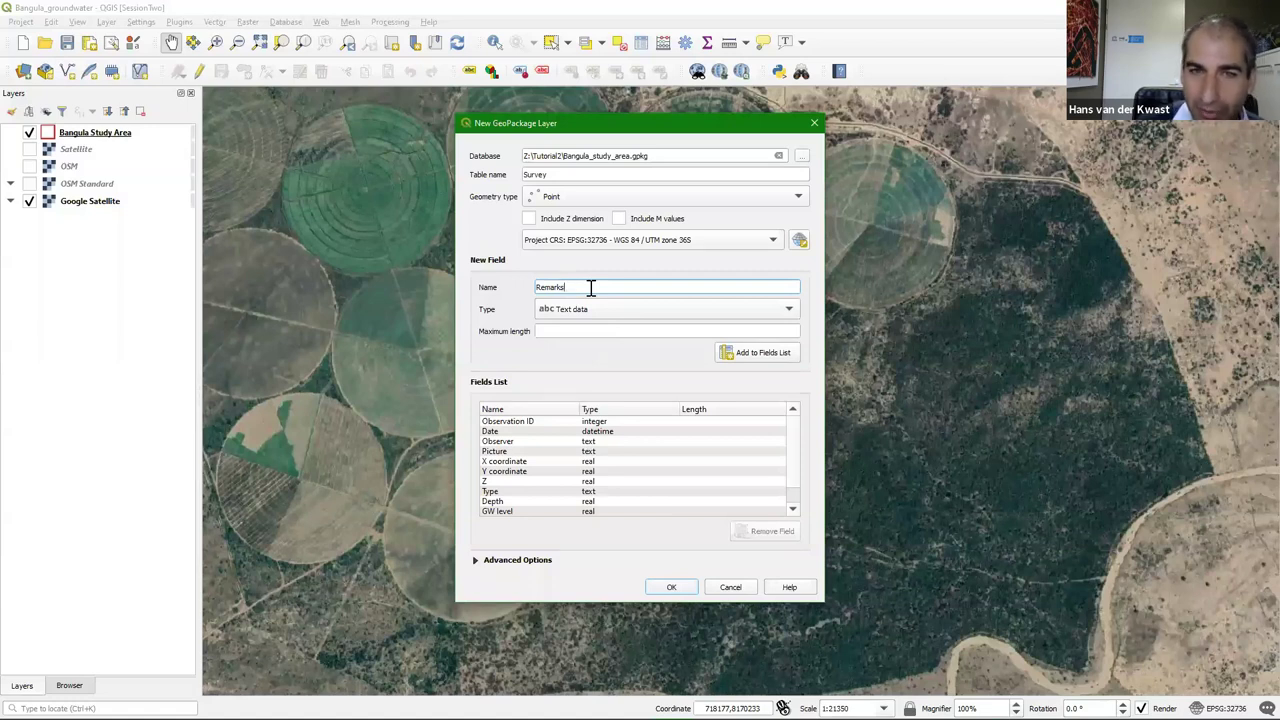
click(753, 357)
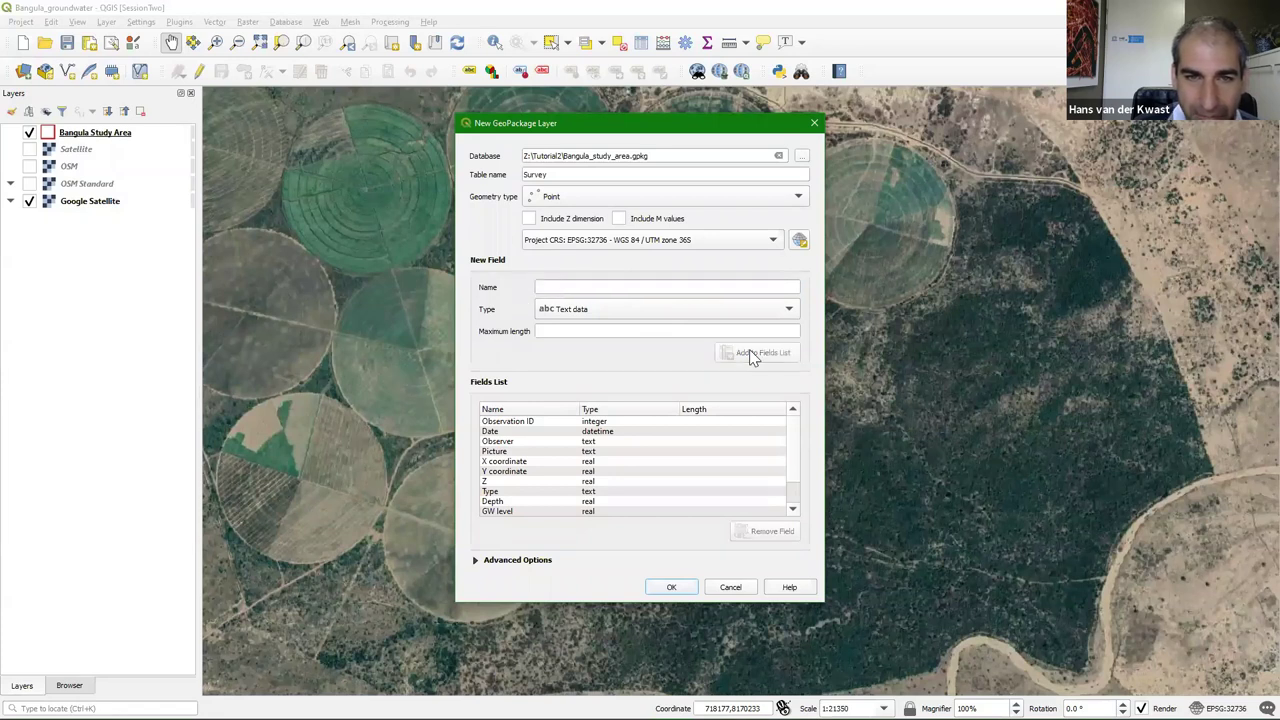
Create the Survey layer as a new layer in the existing GeoPackage
scroll(797, 443, down, 1)
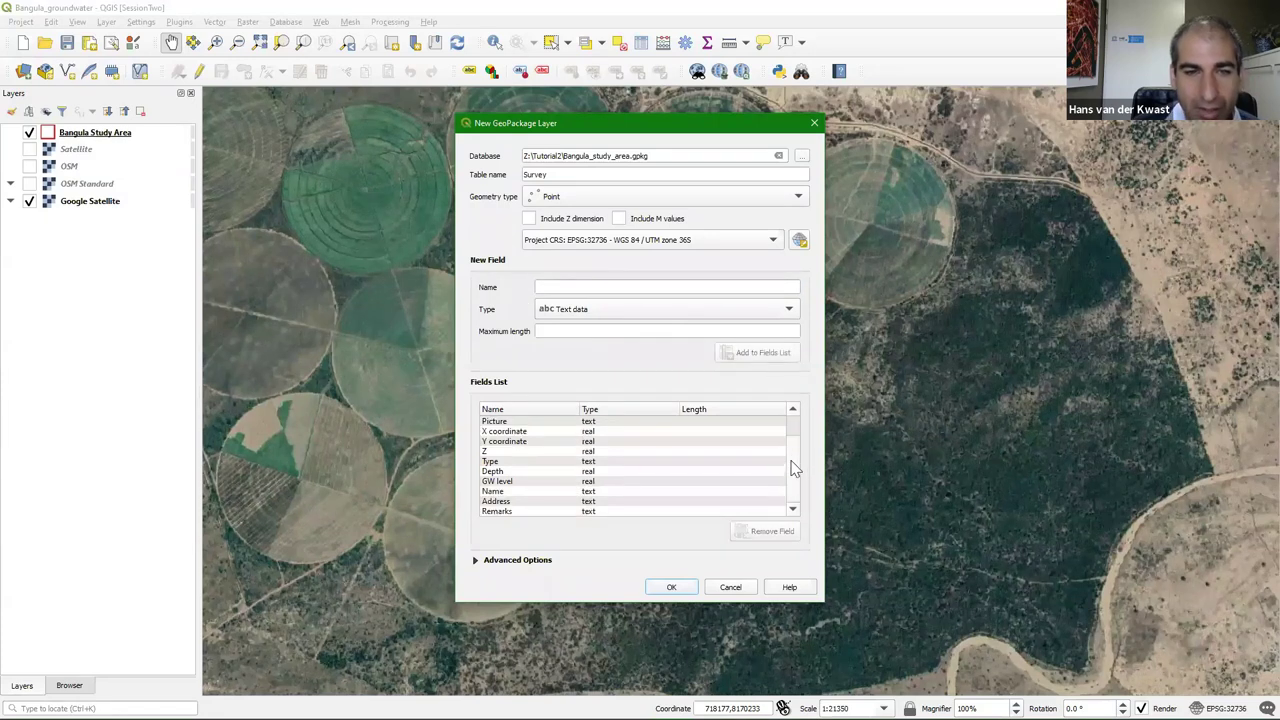
scroll(800, 430, up, 1)
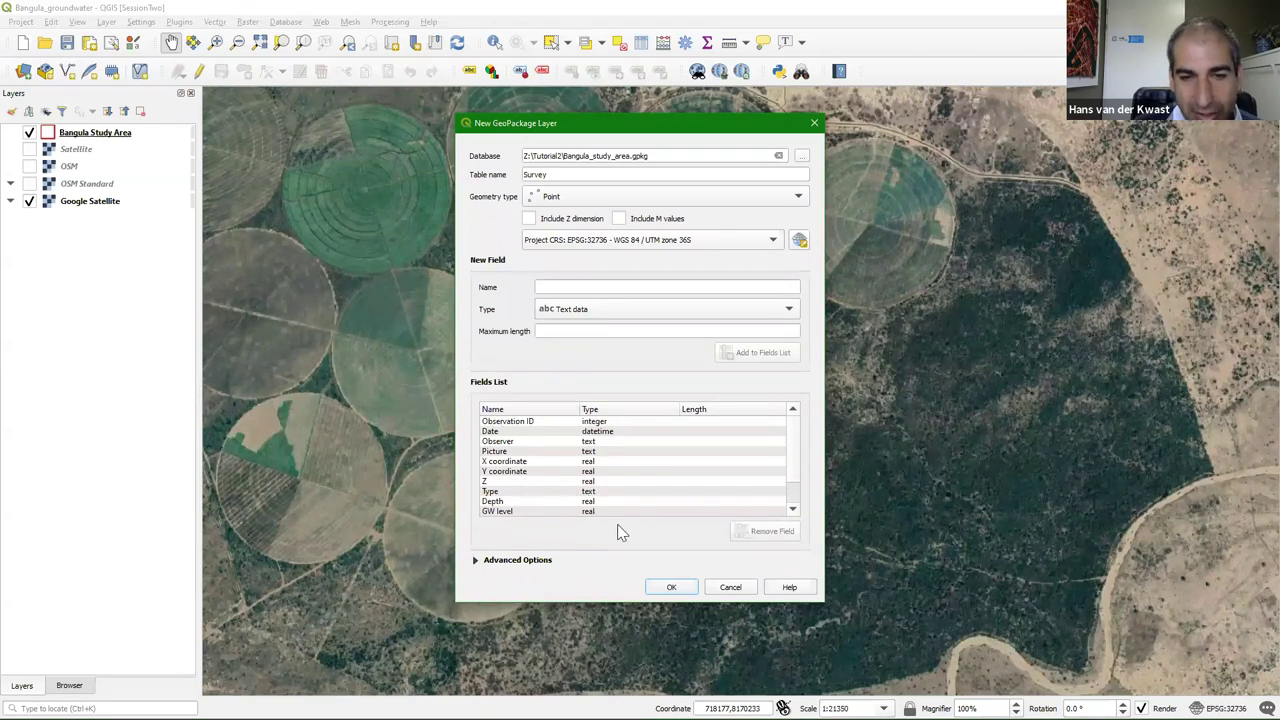
click(670, 590)
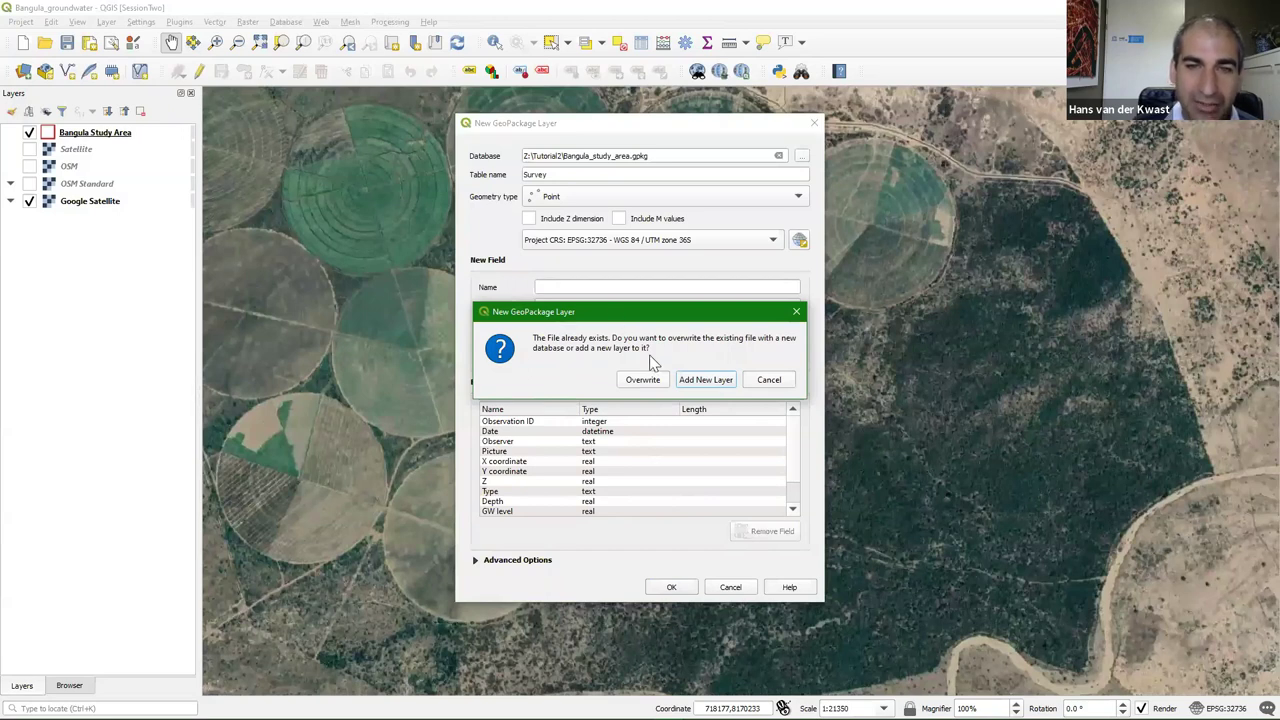
click(710, 388)
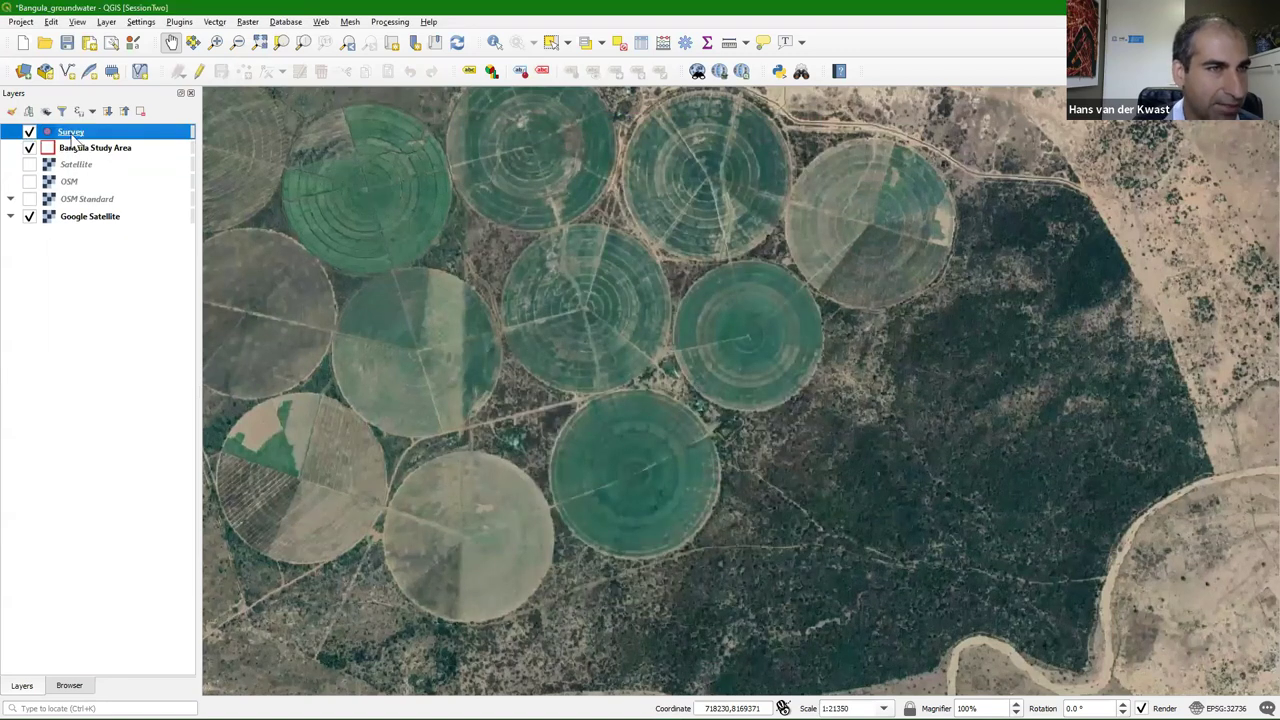
right_click(76, 138)
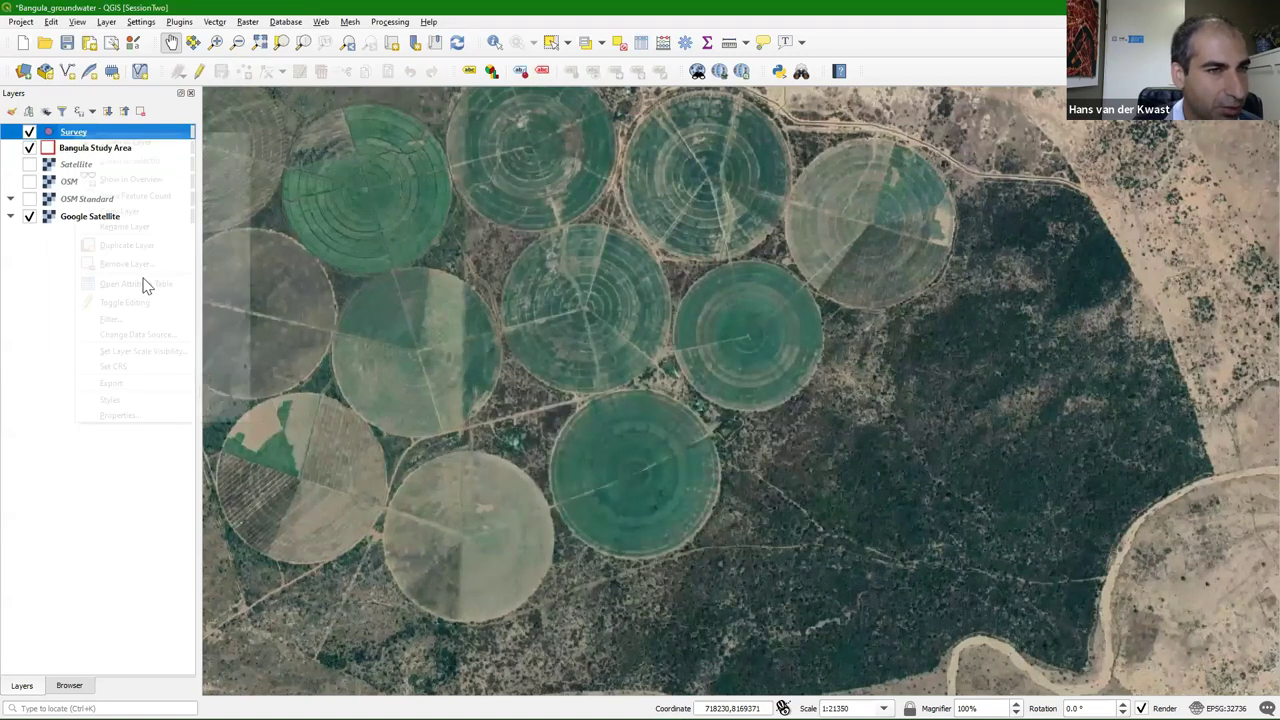
click(147, 283)
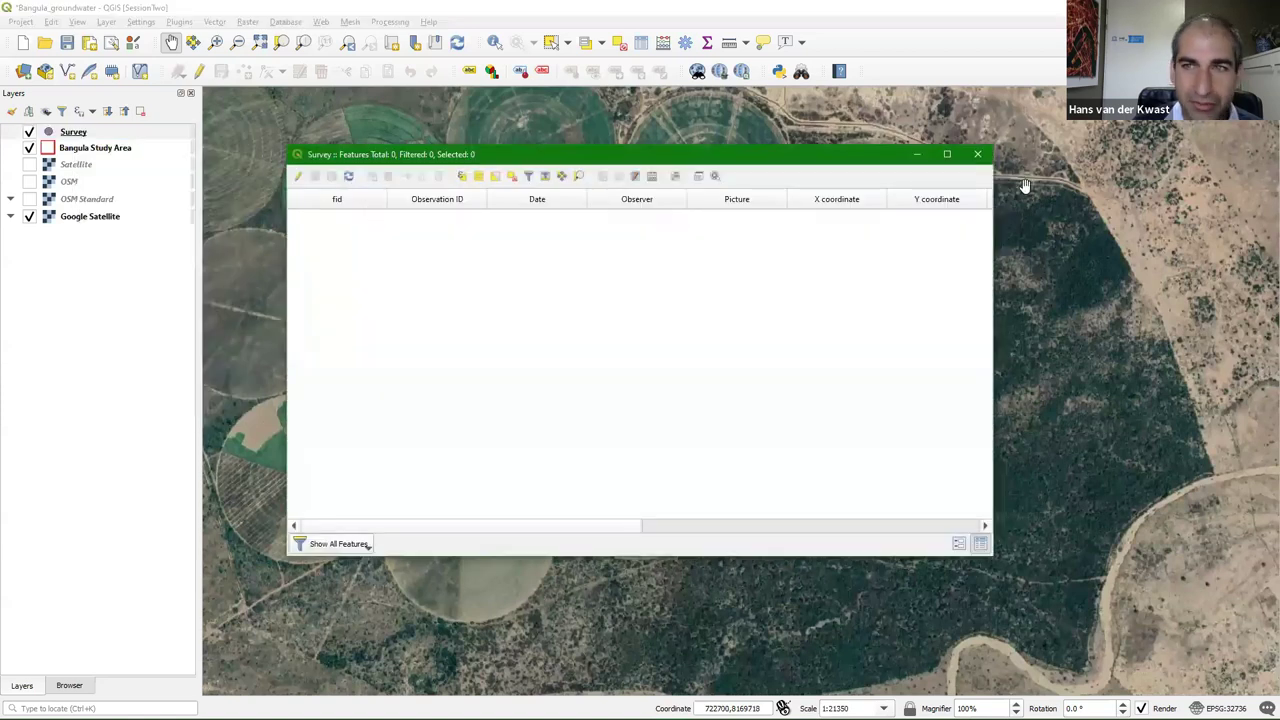
drag(524, 528, 400, 543)
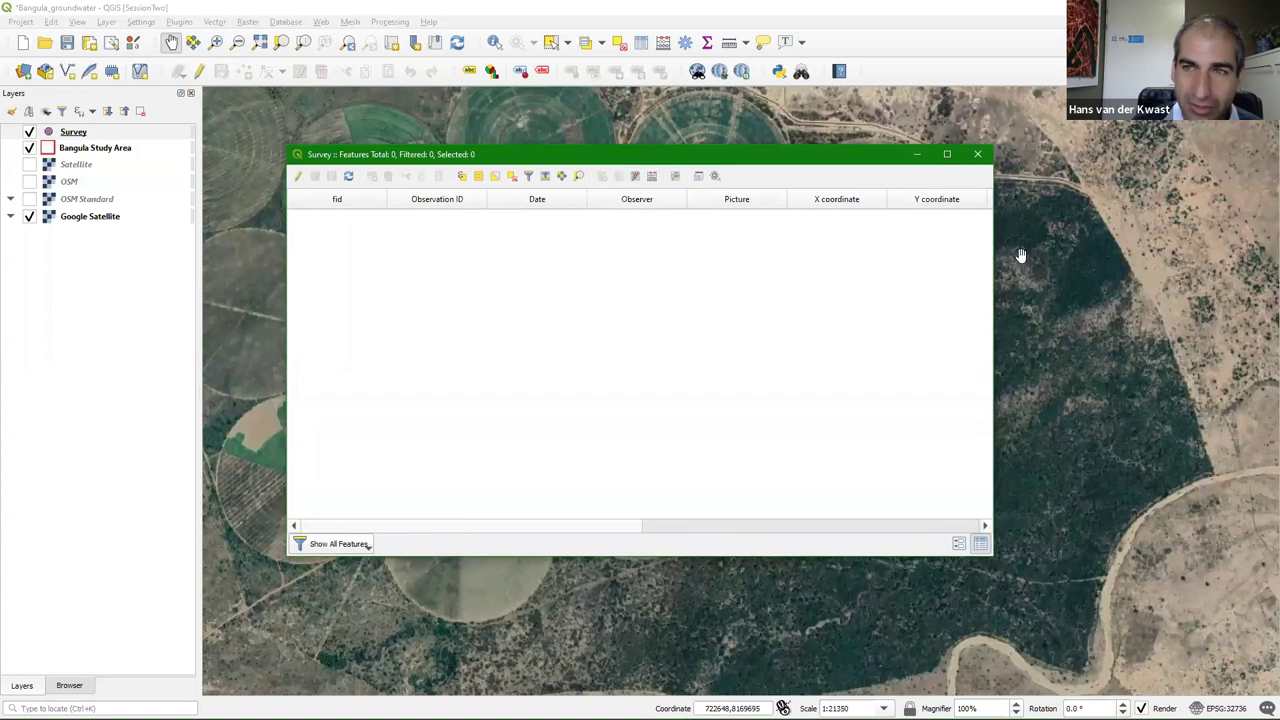
click(981, 155)
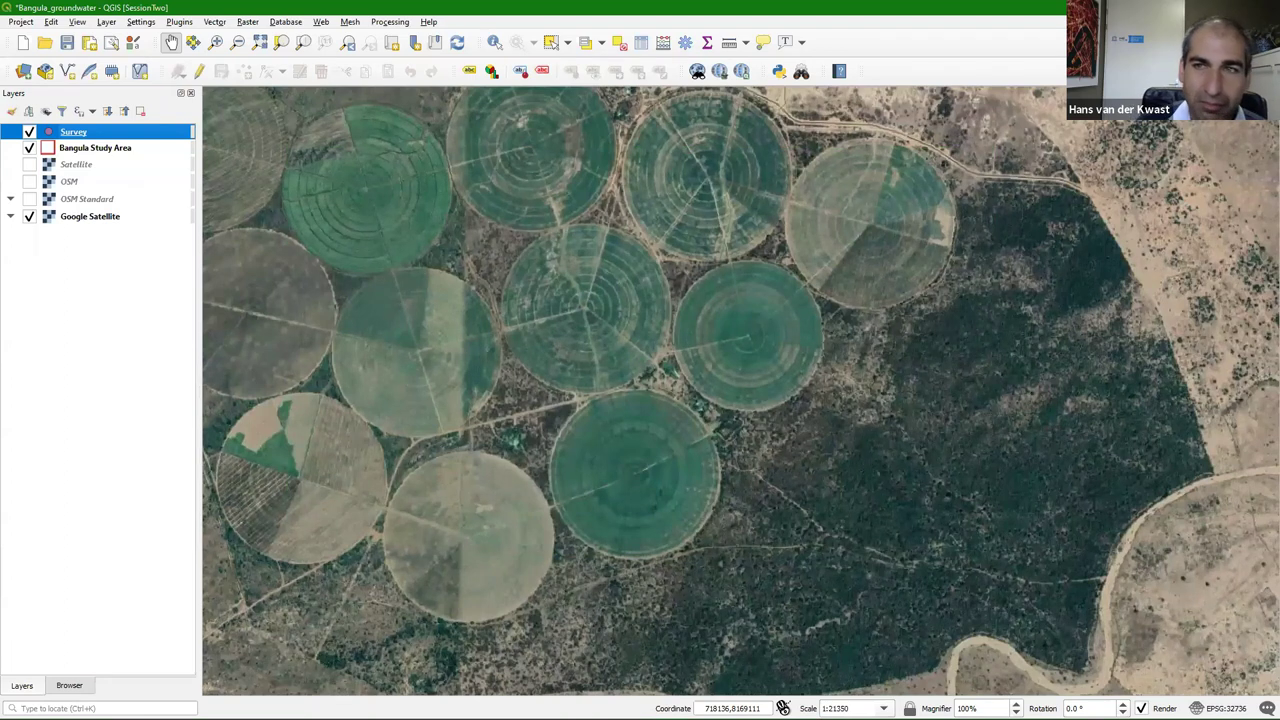
In Survey's styling, add a second simple marker with a transparent fill
click(12, 114)
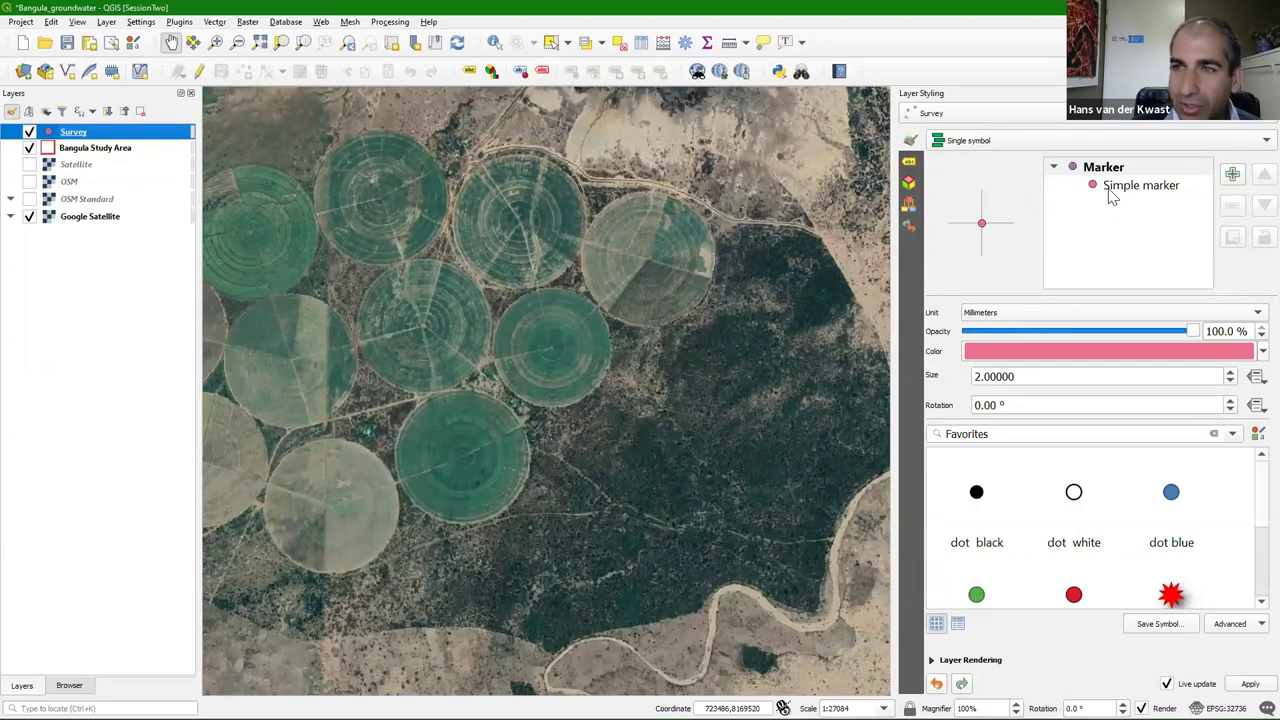
click(1233, 176)
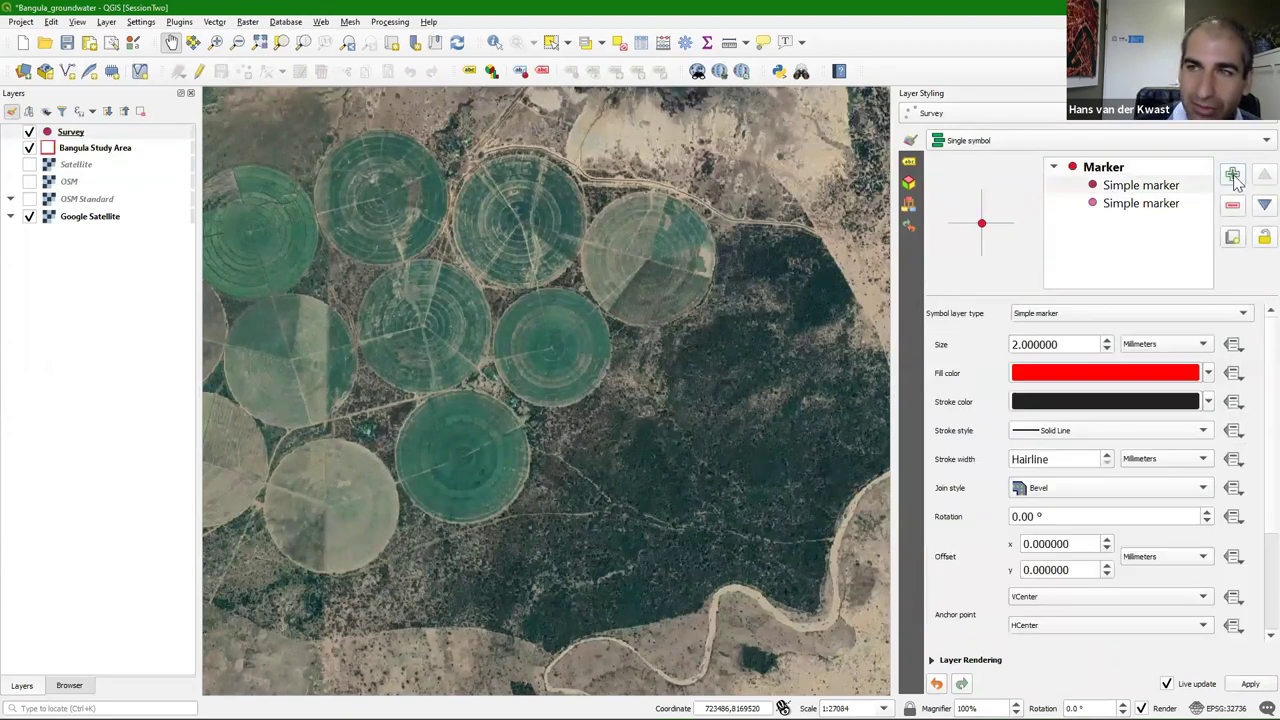
click(1132, 190)
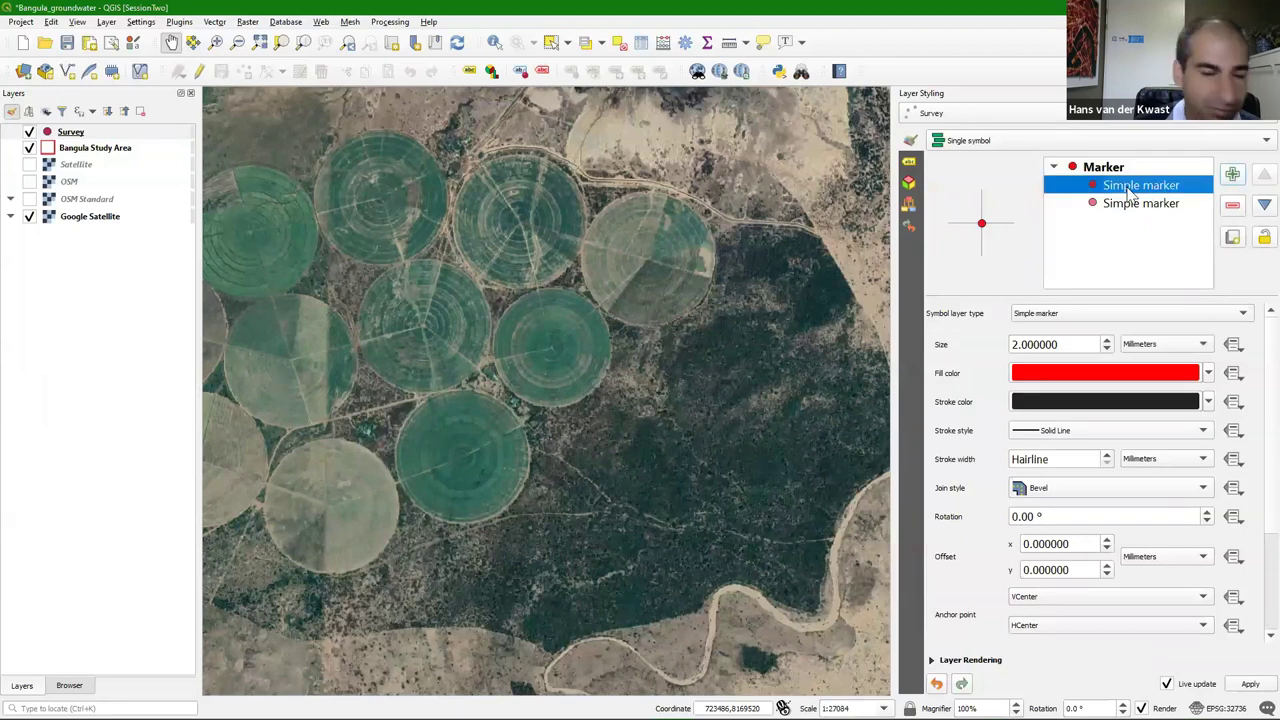
click(1210, 374)
click(1090, 393)
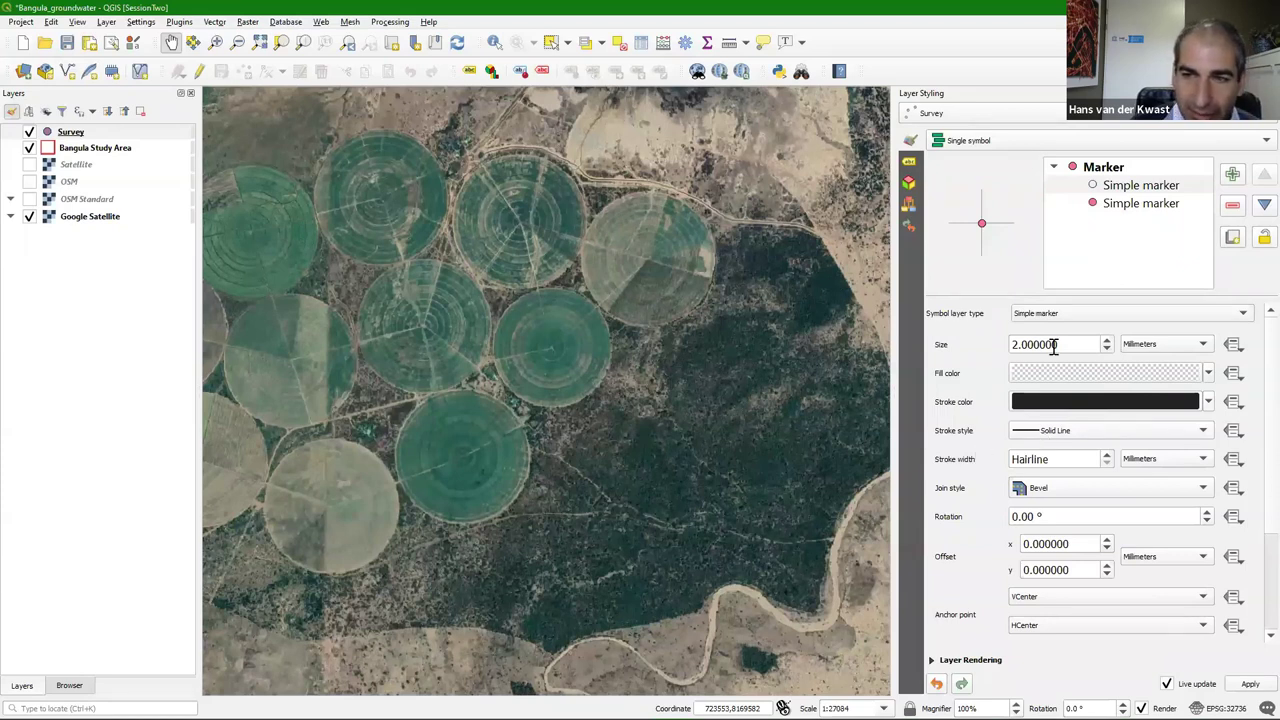
Give the new ring marker size 4 and stroke width 1
click(1018, 345)
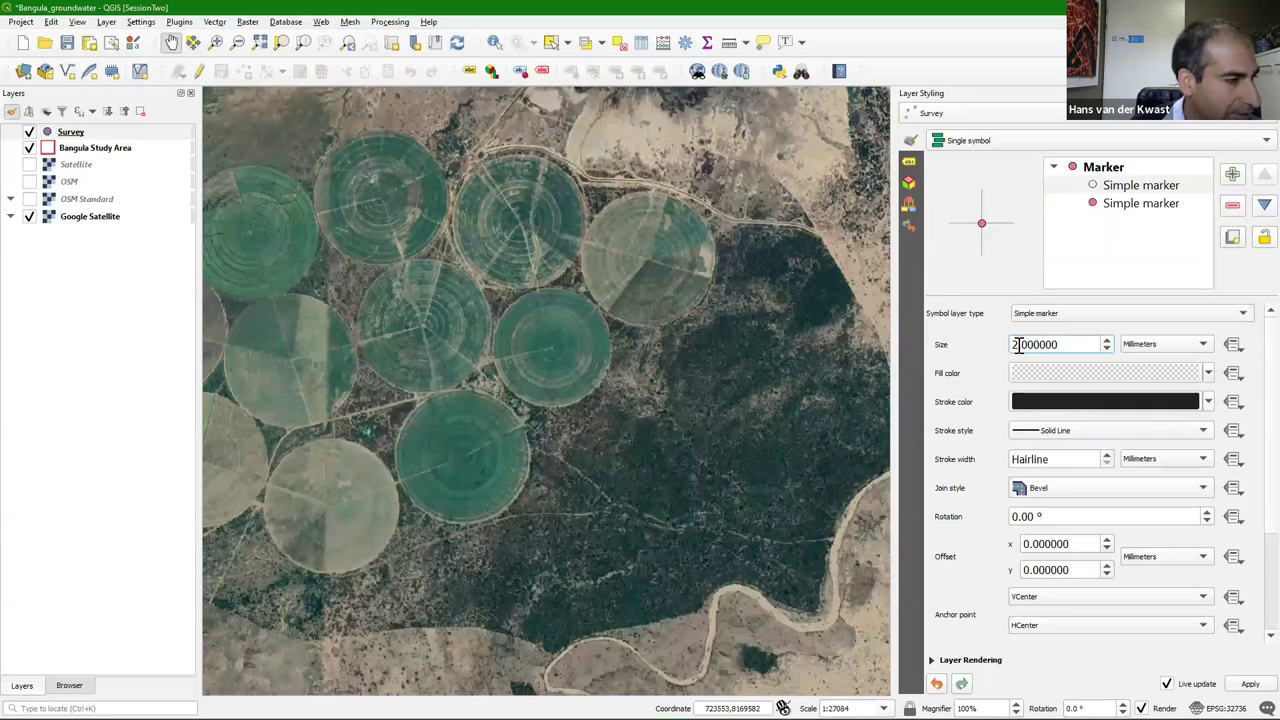
drag(1018, 345, 1000, 345)
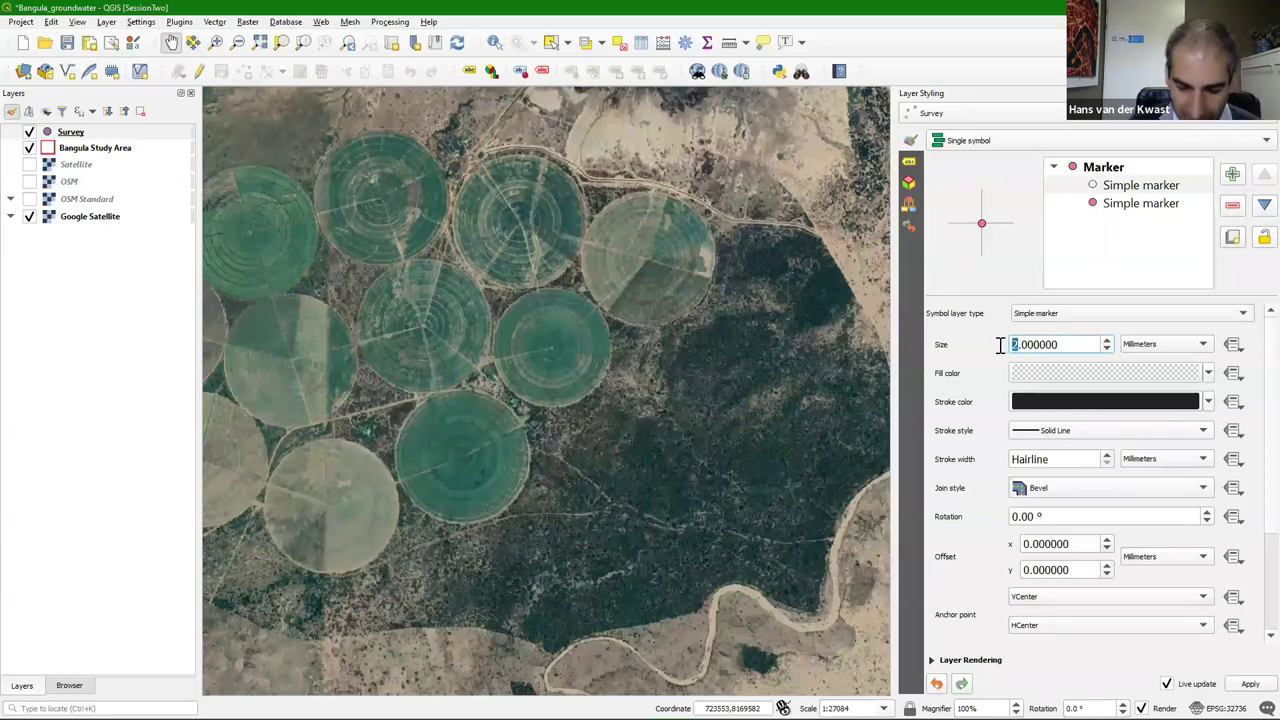
text(4)
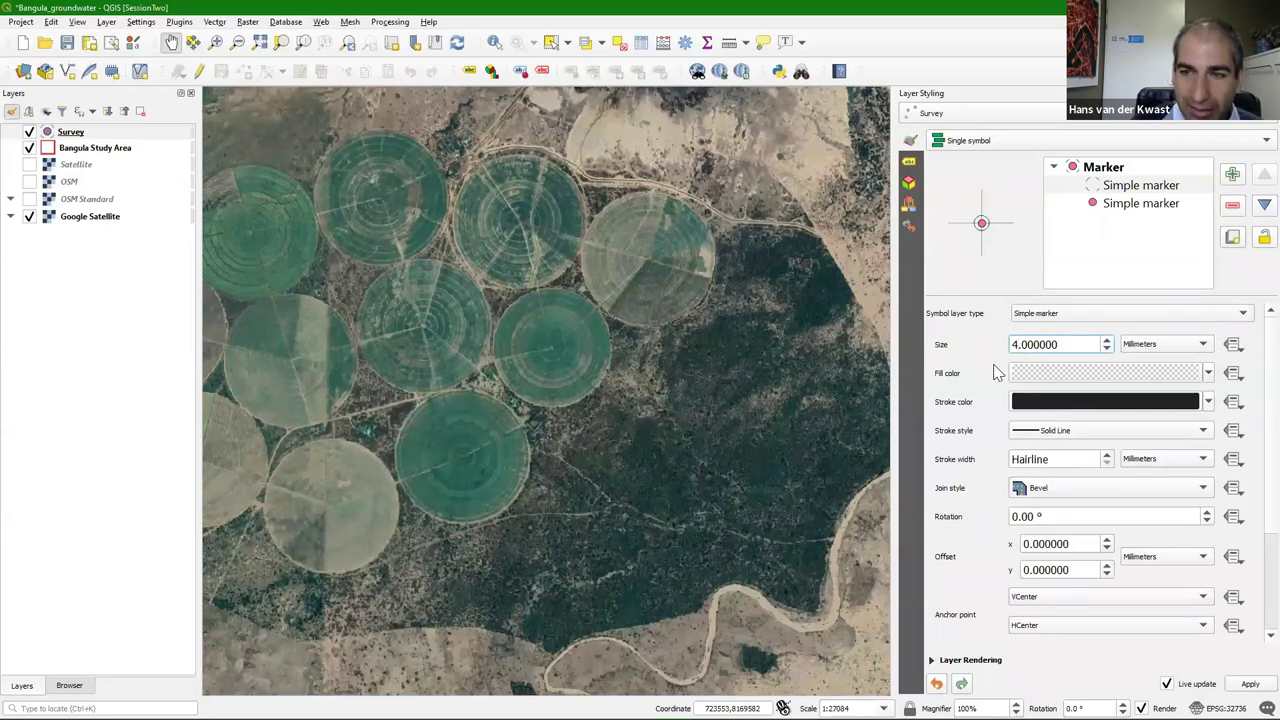
click(1062, 456)
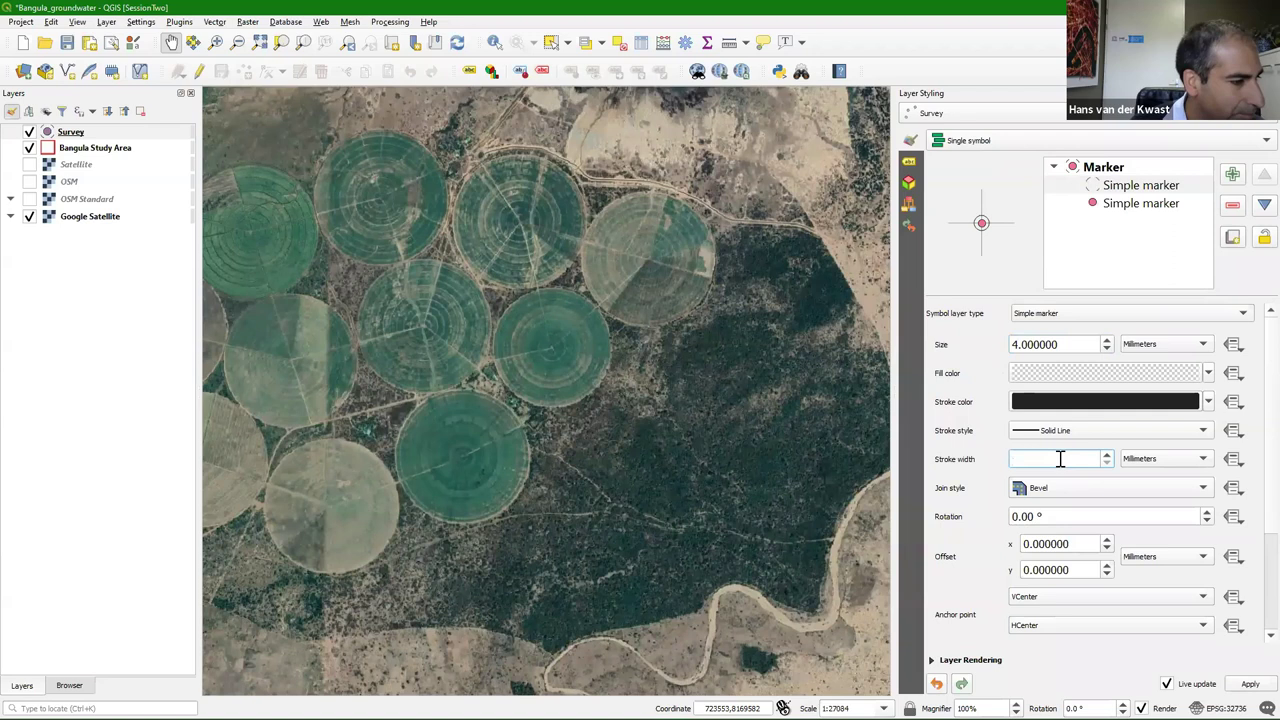
text(1)
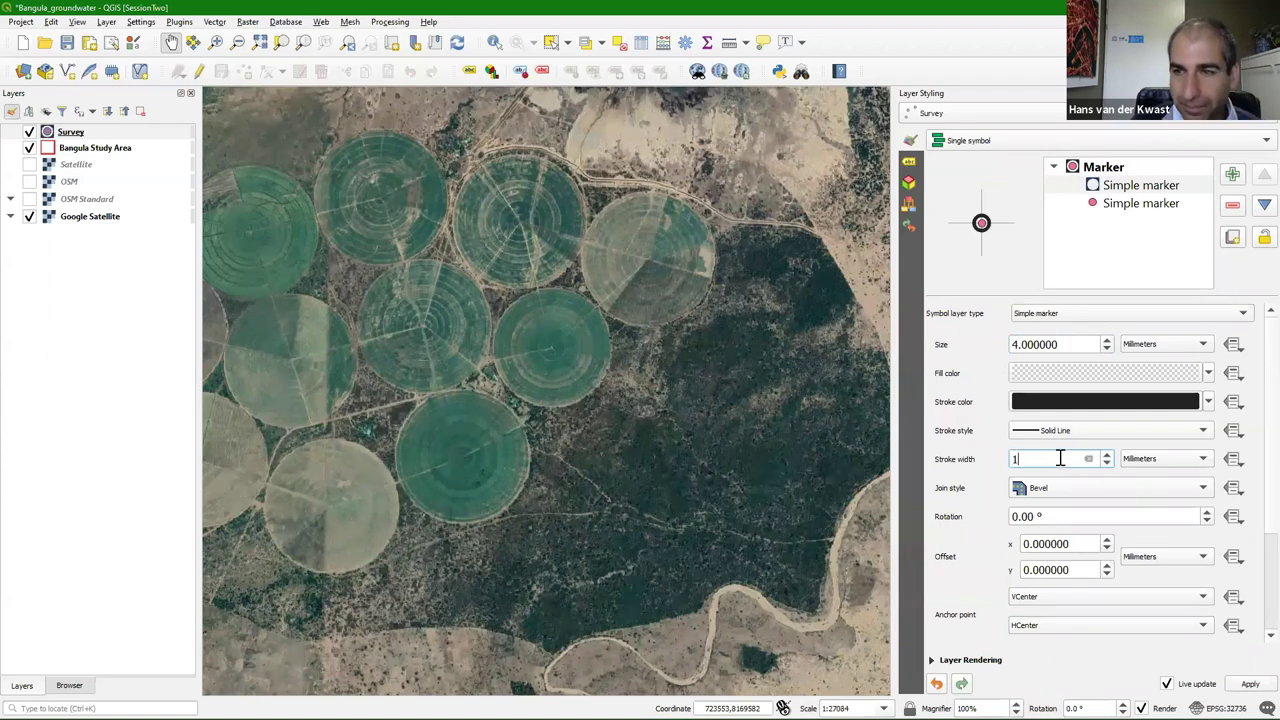
click(1126, 205)
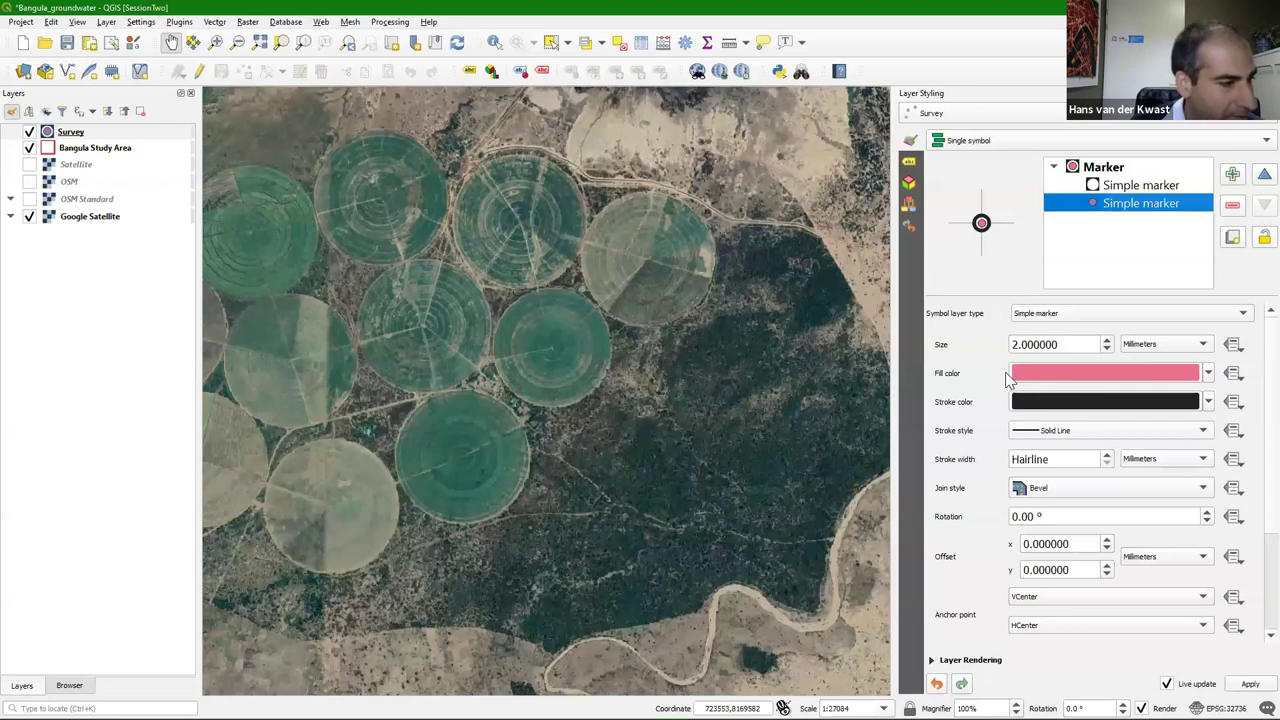
Change the marker to a cross of size 8 with stroke width 1, then close the styling panel
scroll(966, 395, down, 1)
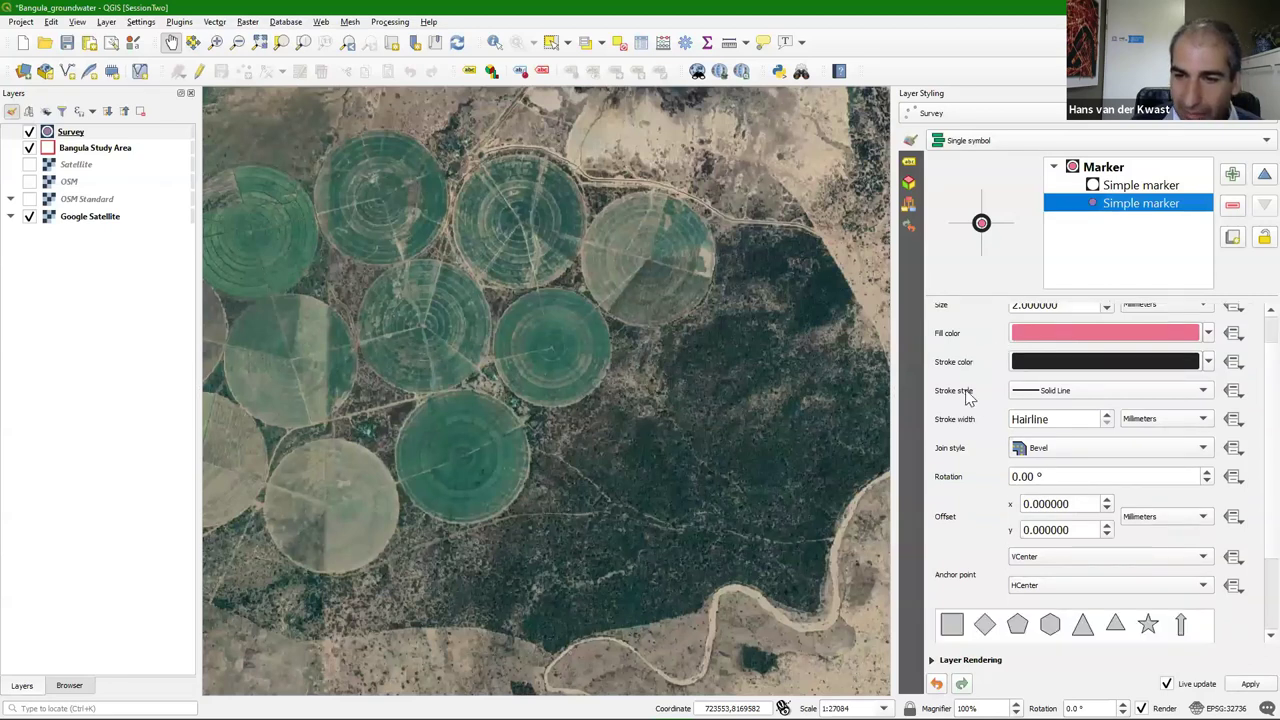
scroll(966, 395, down, 2)
click(985, 580)
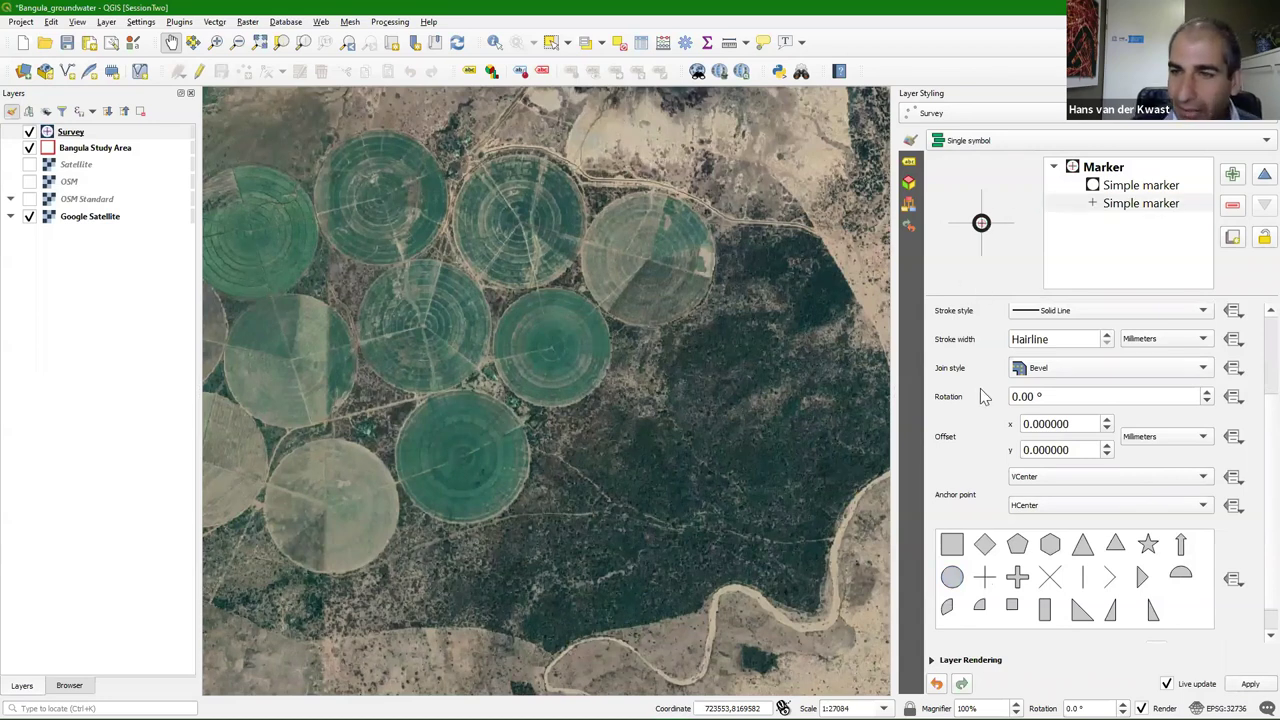
scroll(980, 396, up, 2)
scroll(980, 388, up, 1)
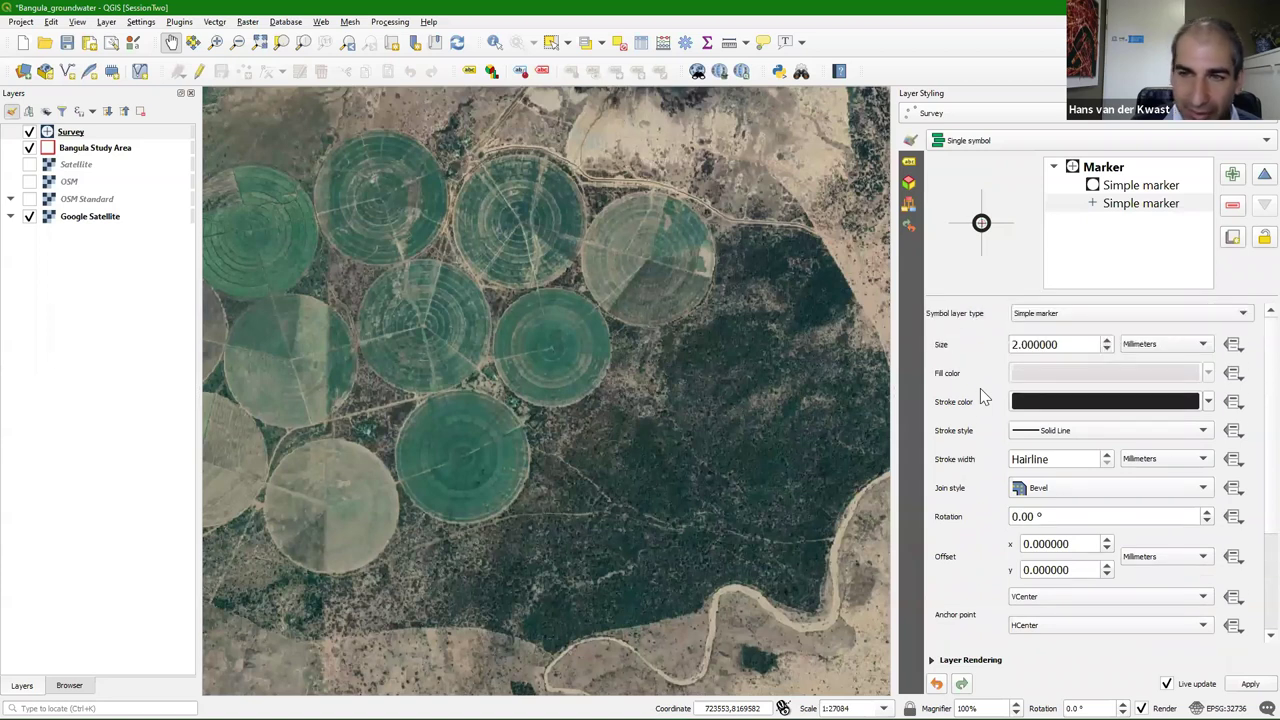
click(1007, 344)
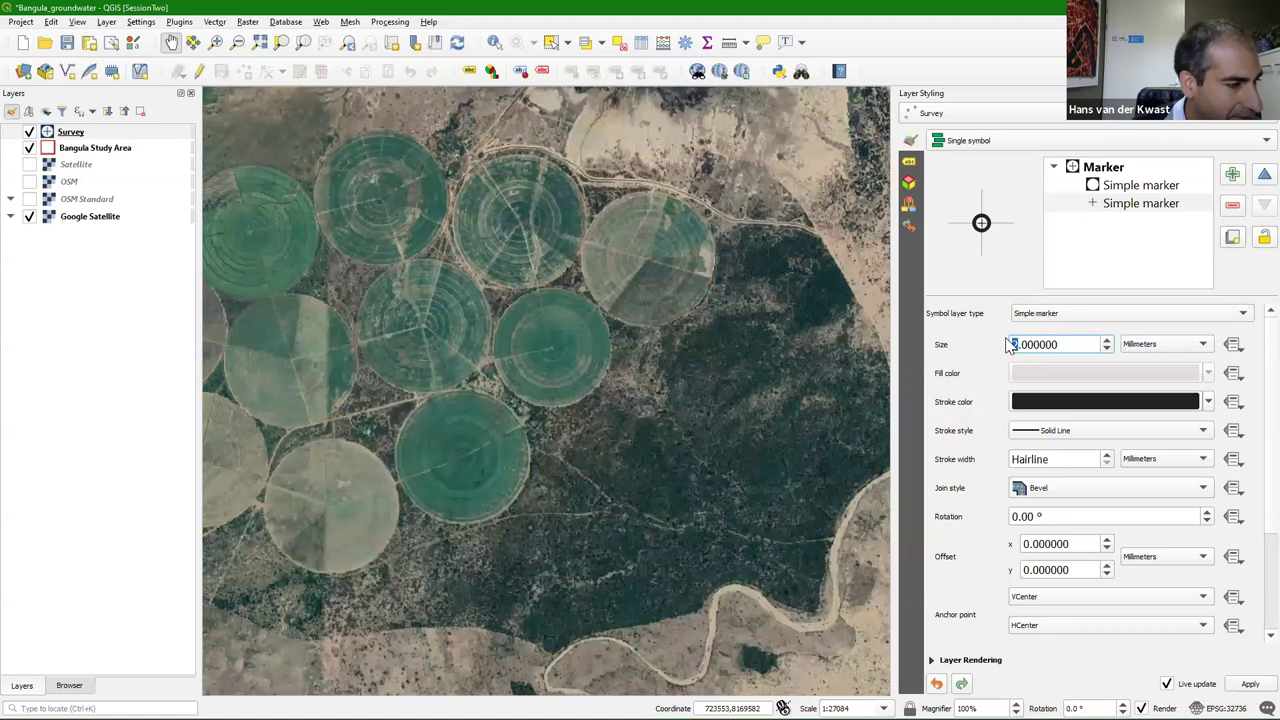
text(3)
key(BackSpace)
text(8)
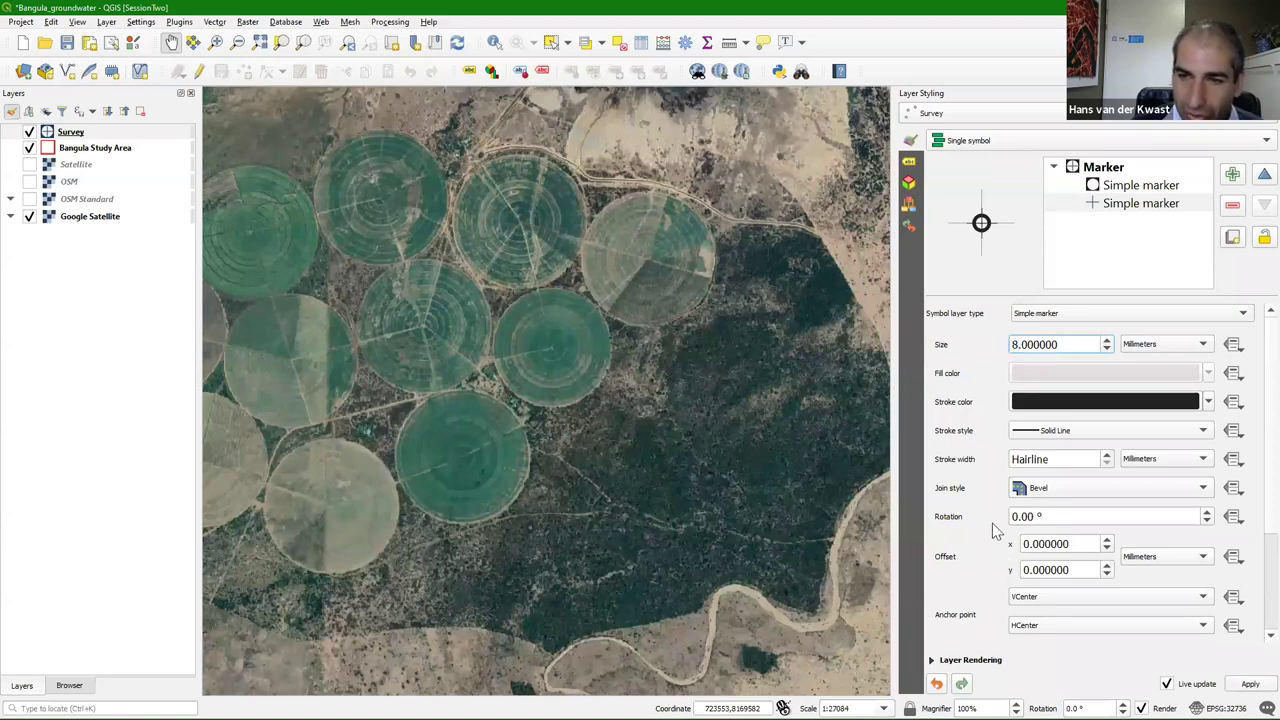
click(1064, 459)
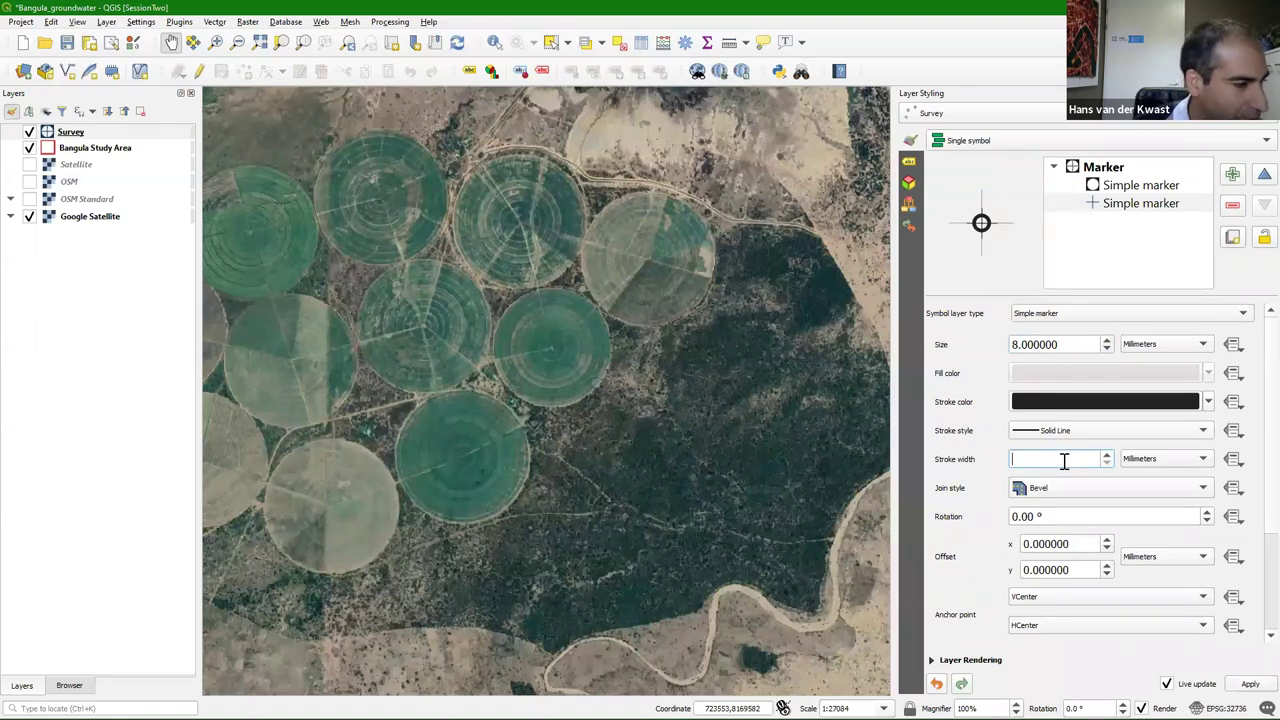
text(1)
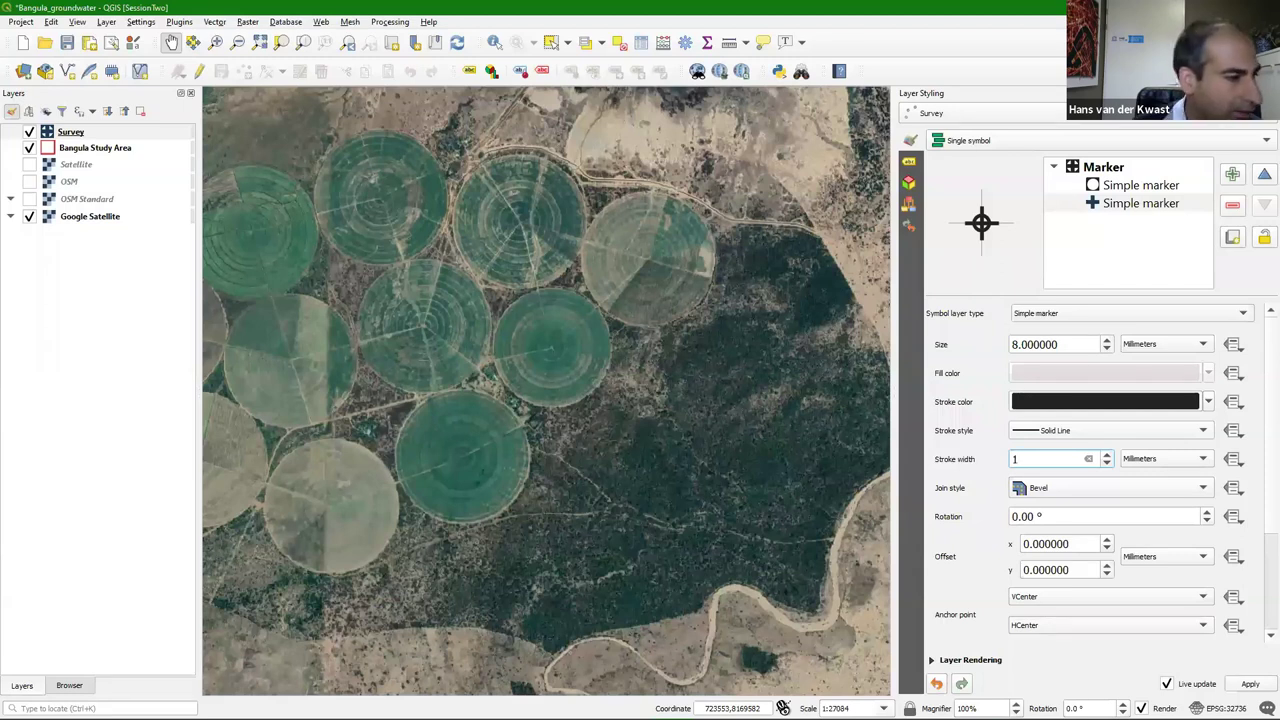
key(F7)
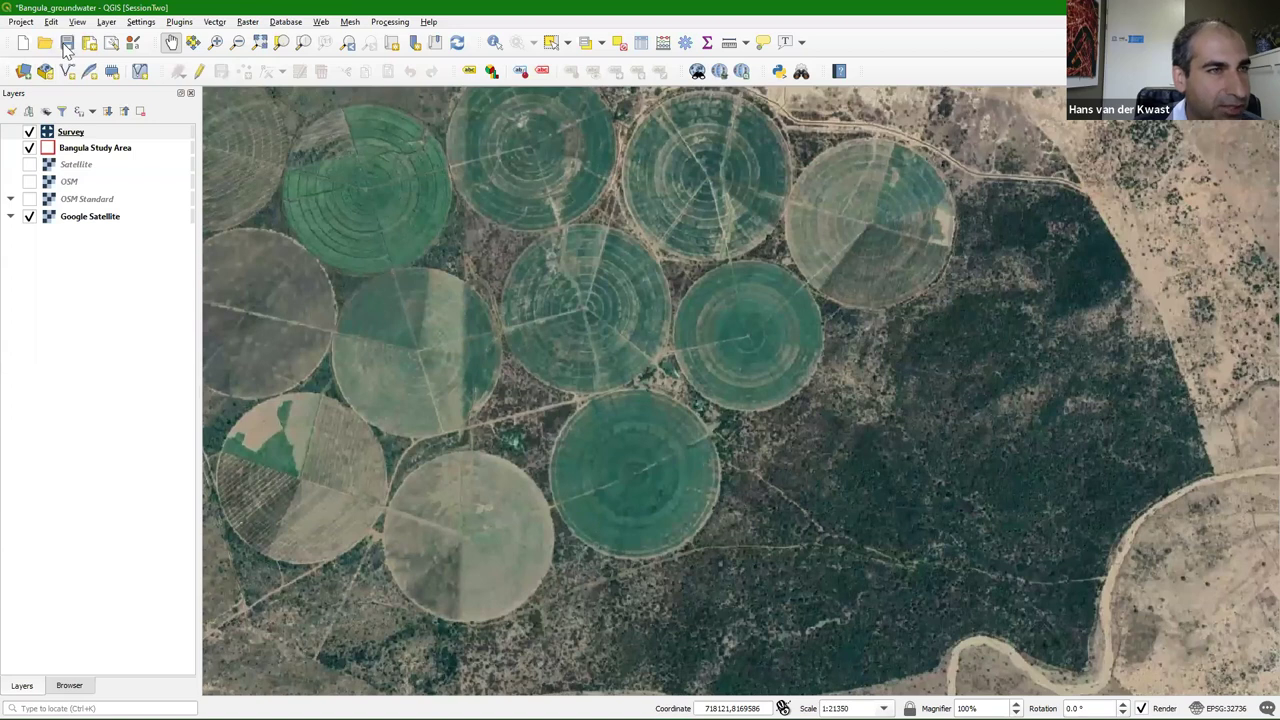
Save the project and open the Survey layer's Properties at the Attributes Form tab
key(ctrl+s)
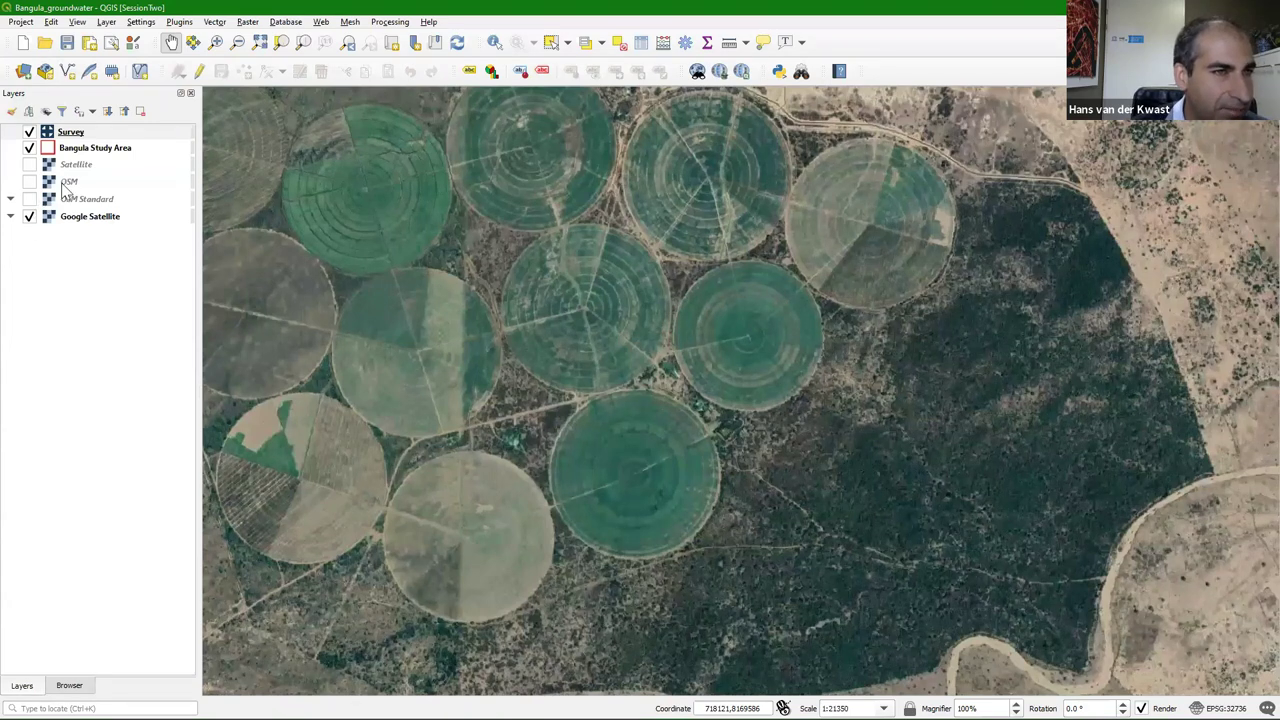
right_click(82, 134)
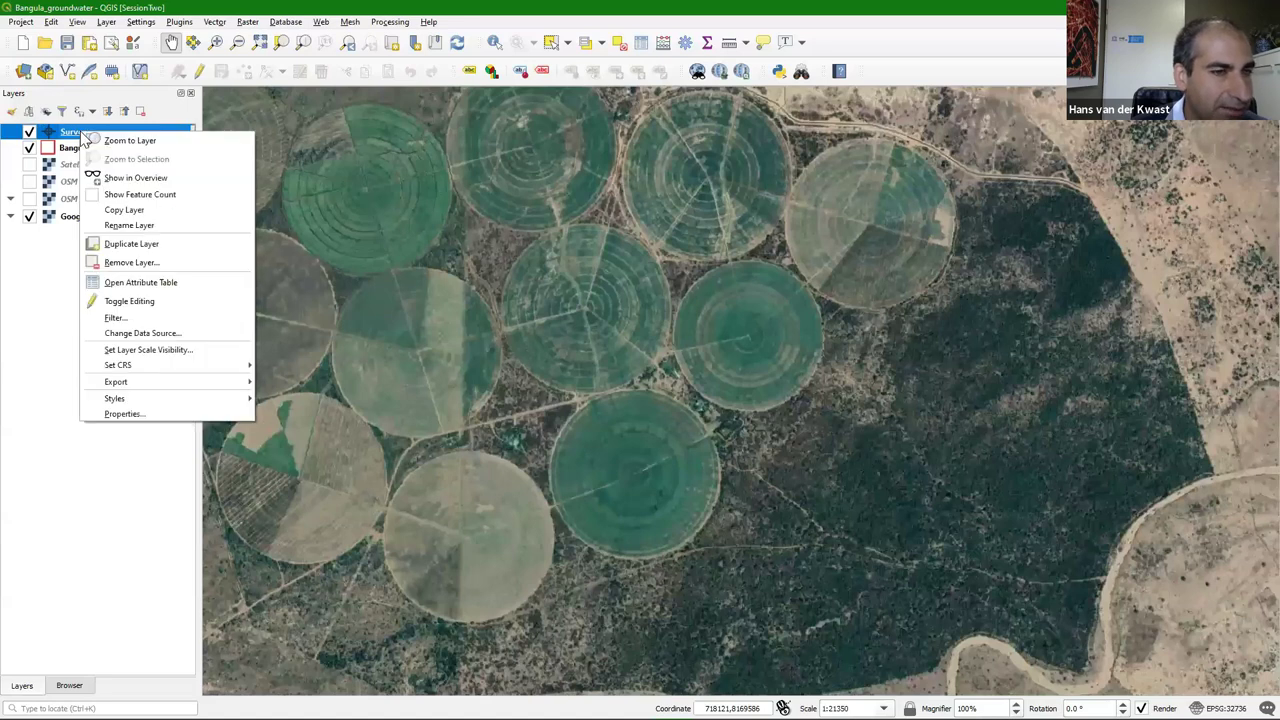
click(113, 414)
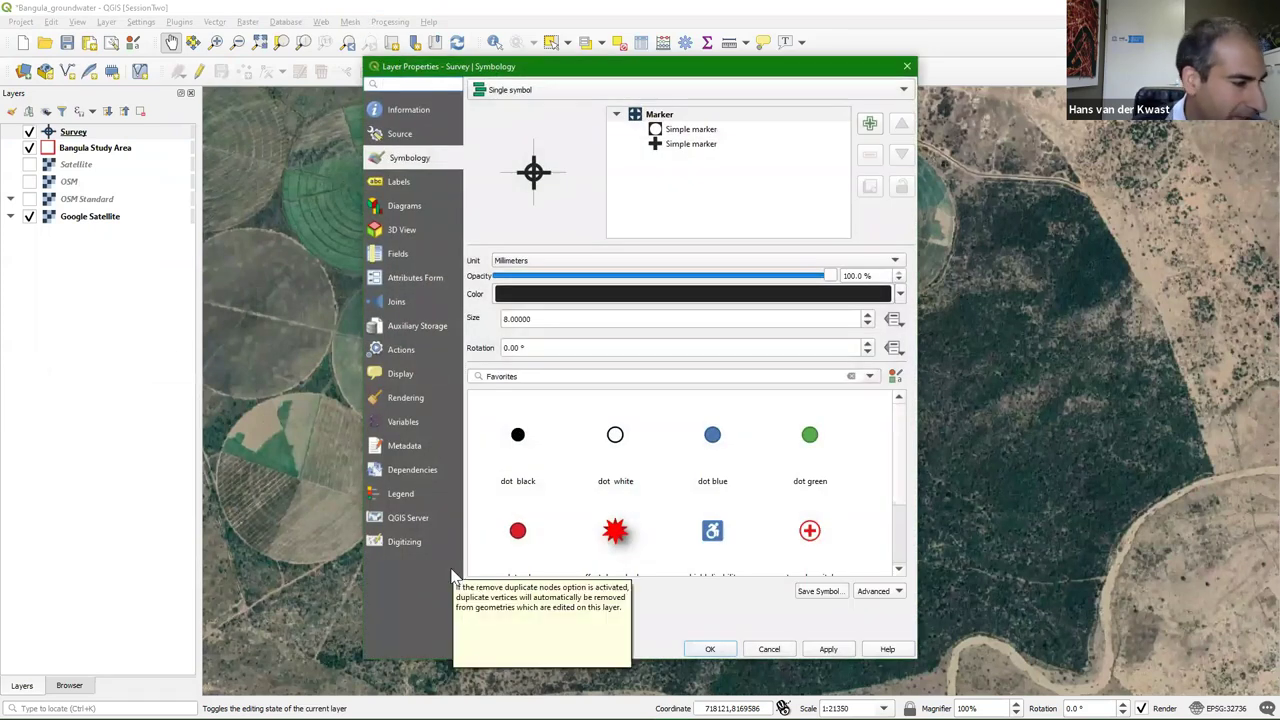
click(401, 283)
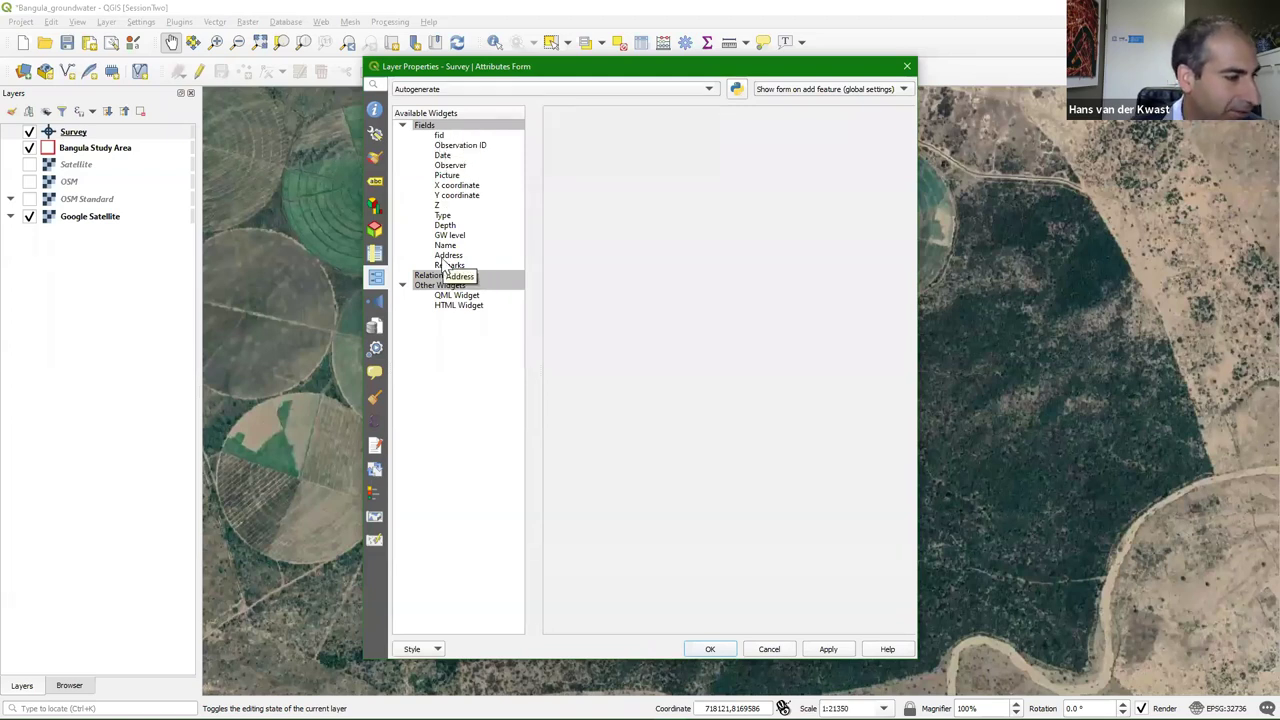
Set the fid field's widget type to Hidden
click(441, 135)
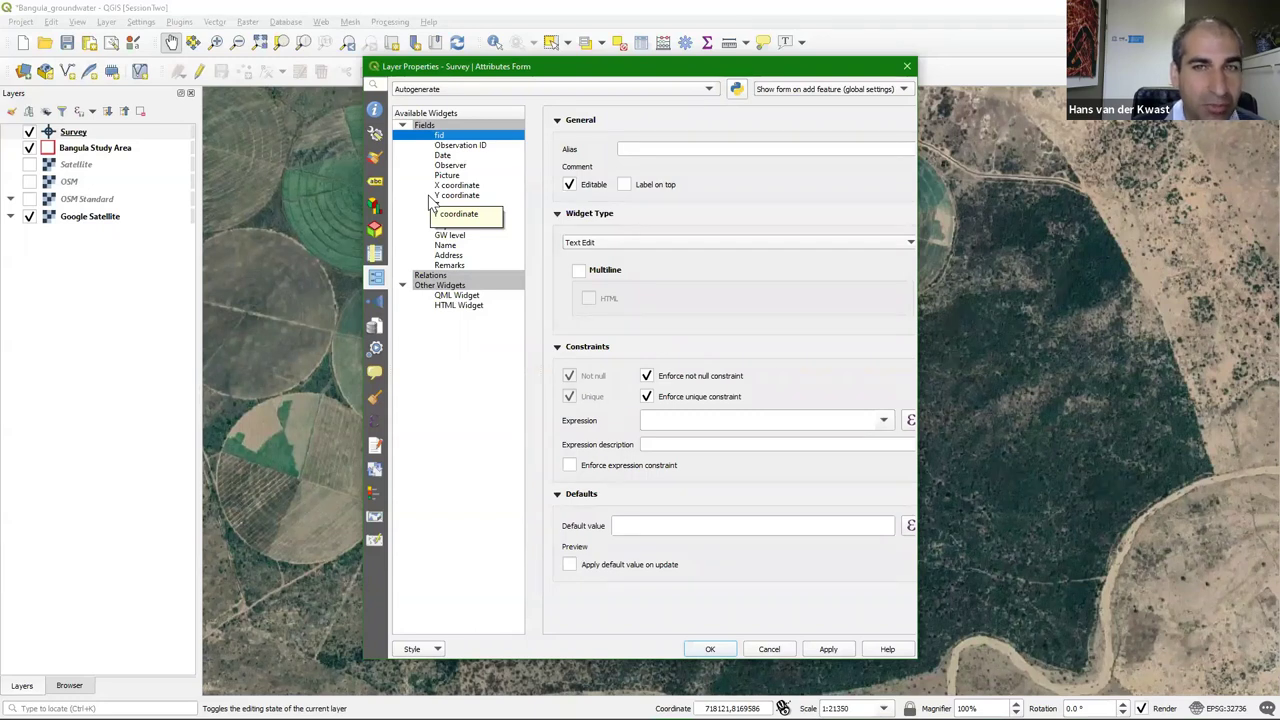
click(703, 245)
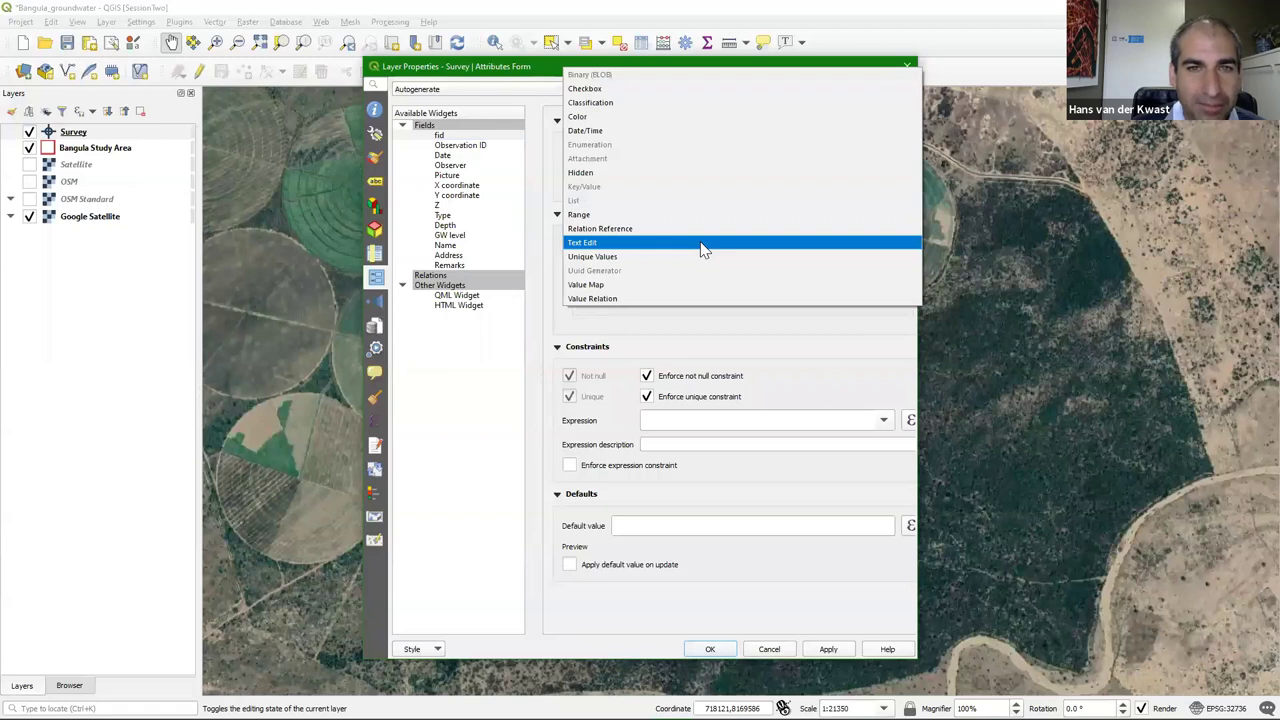
click(610, 174)
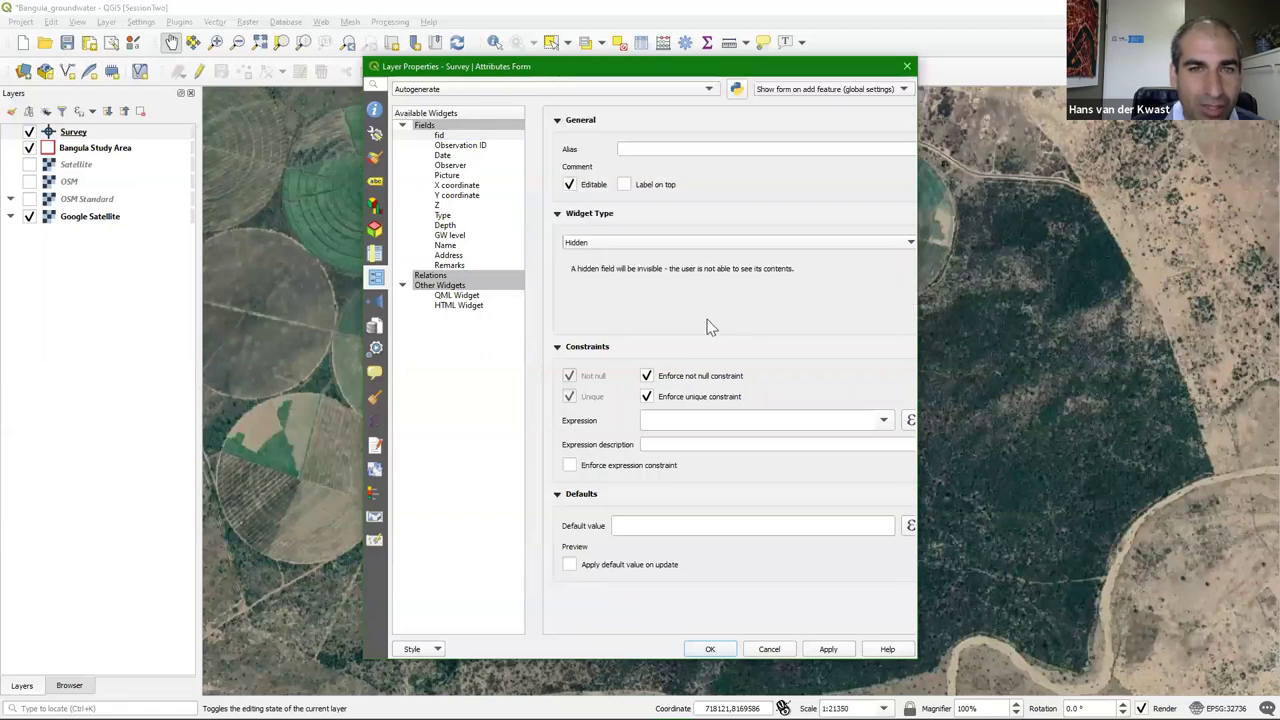
Make Observation ID a Text Edit aliased 'Observation number' with an enforced not-null constraint
click(458, 146)
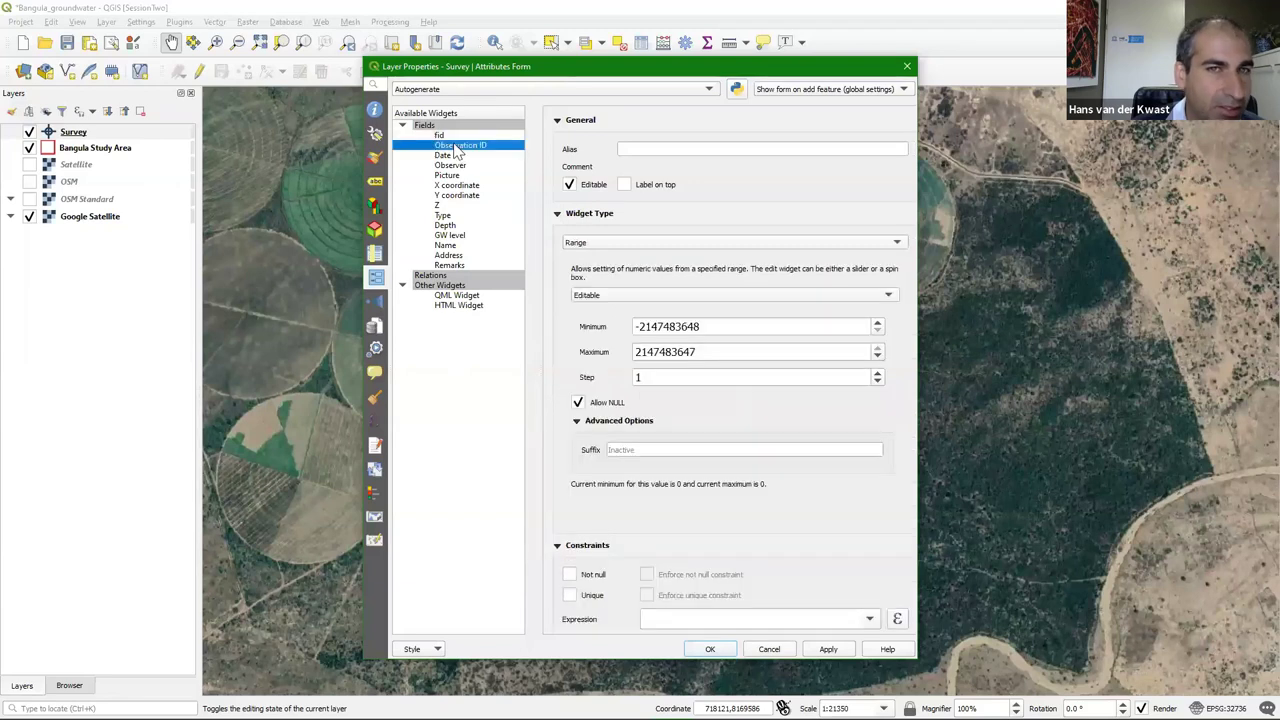
click(650, 151)
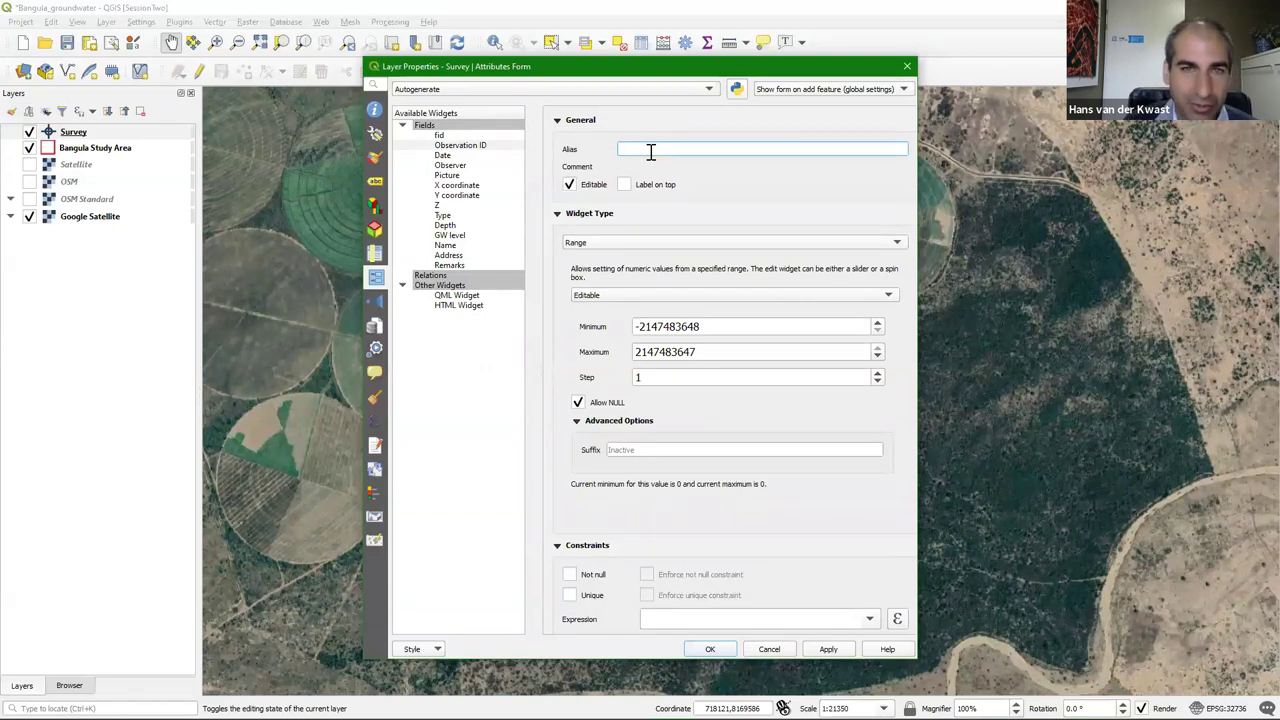
text(O)
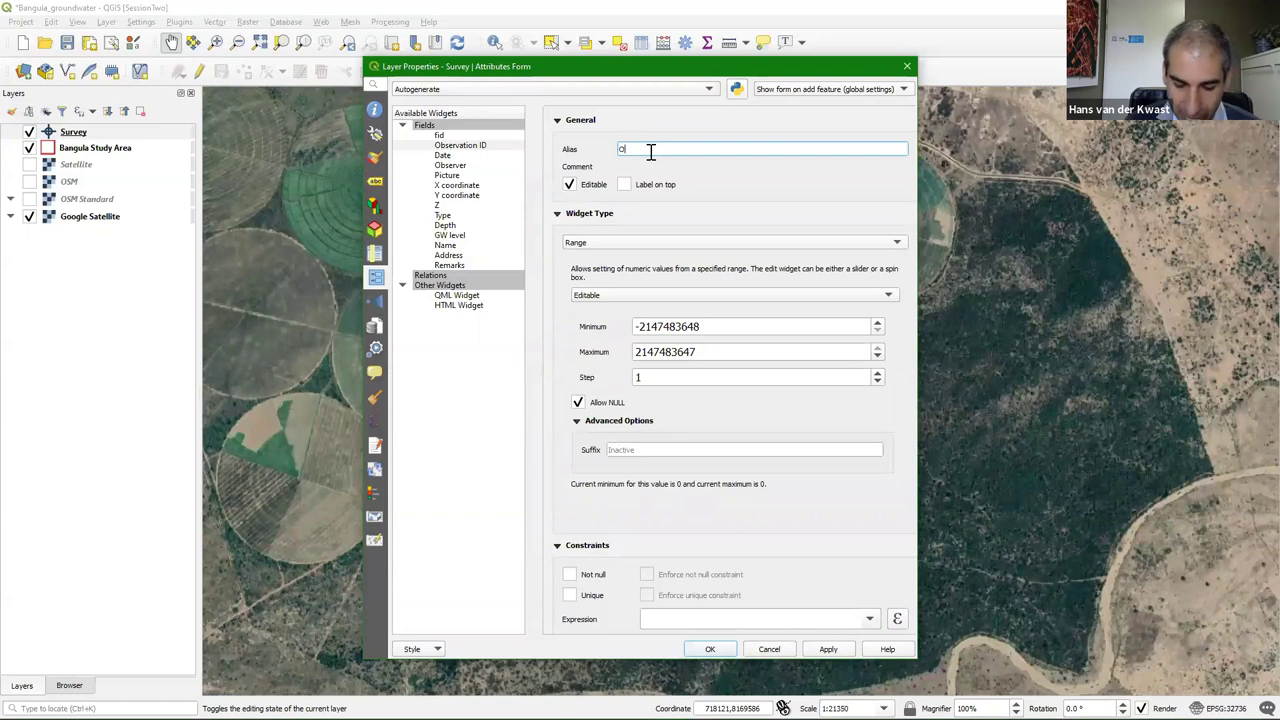
text(bservat)
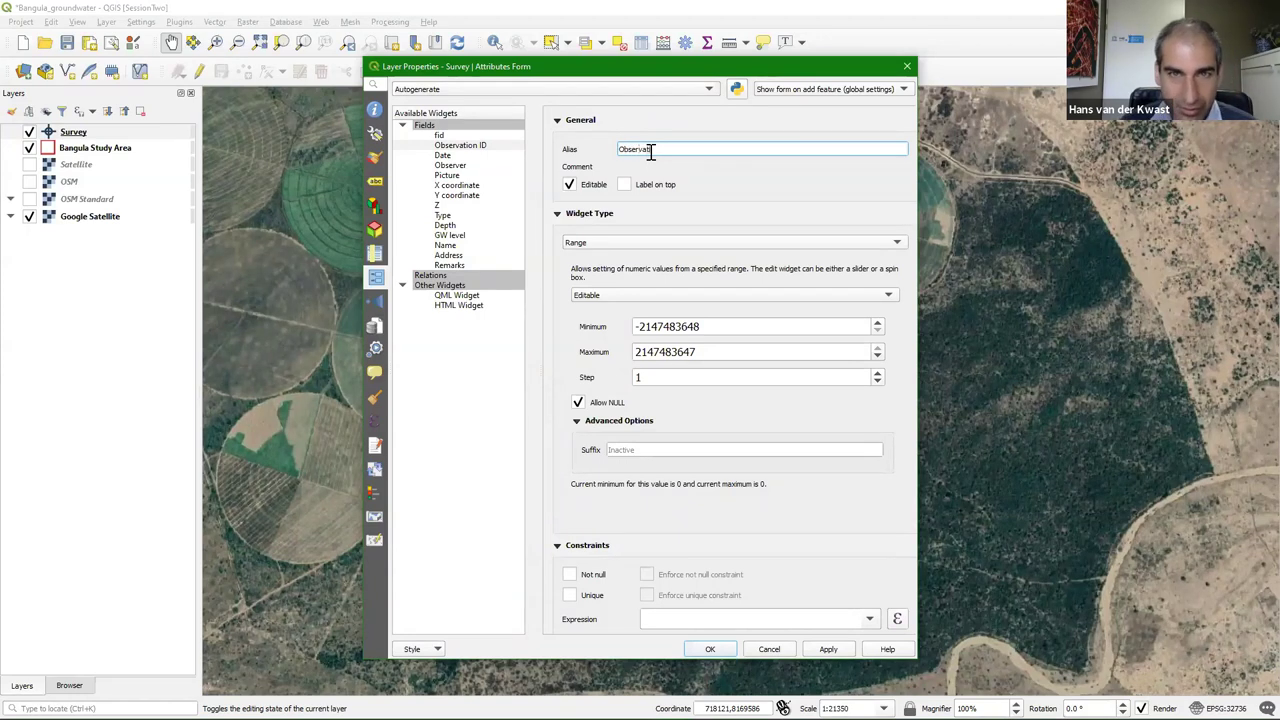
text(ion number)
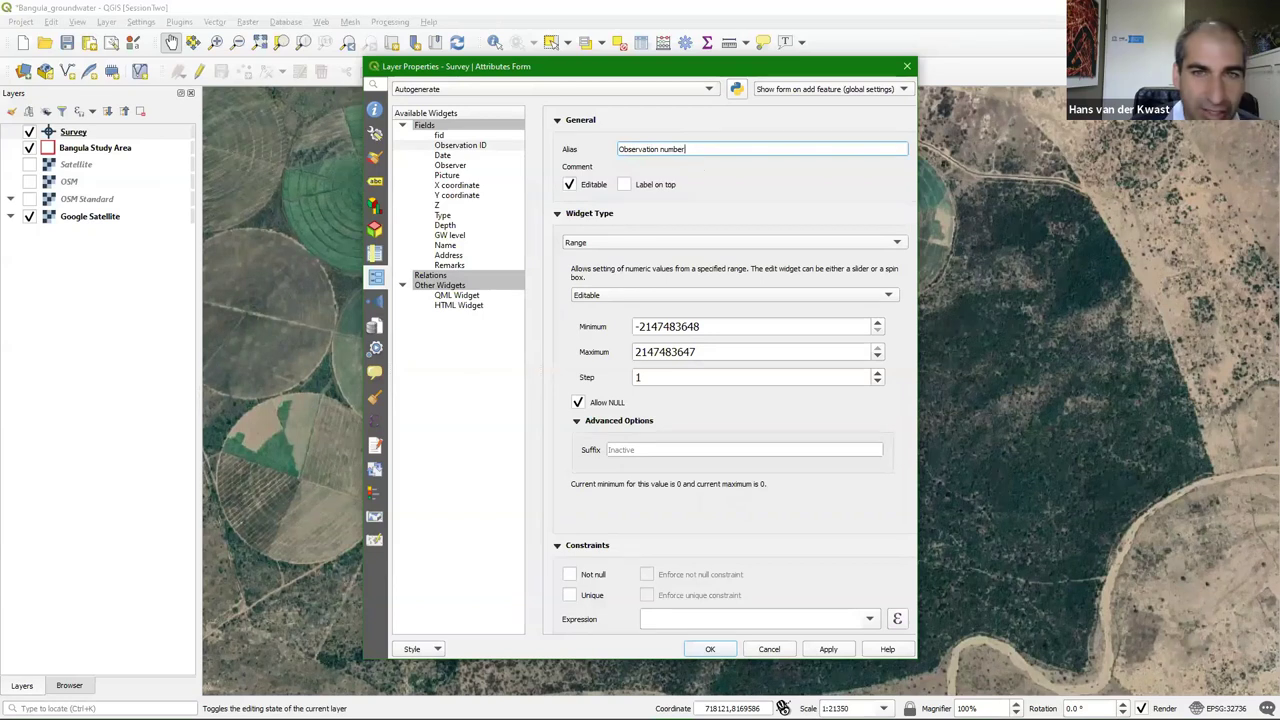
click(641, 244)
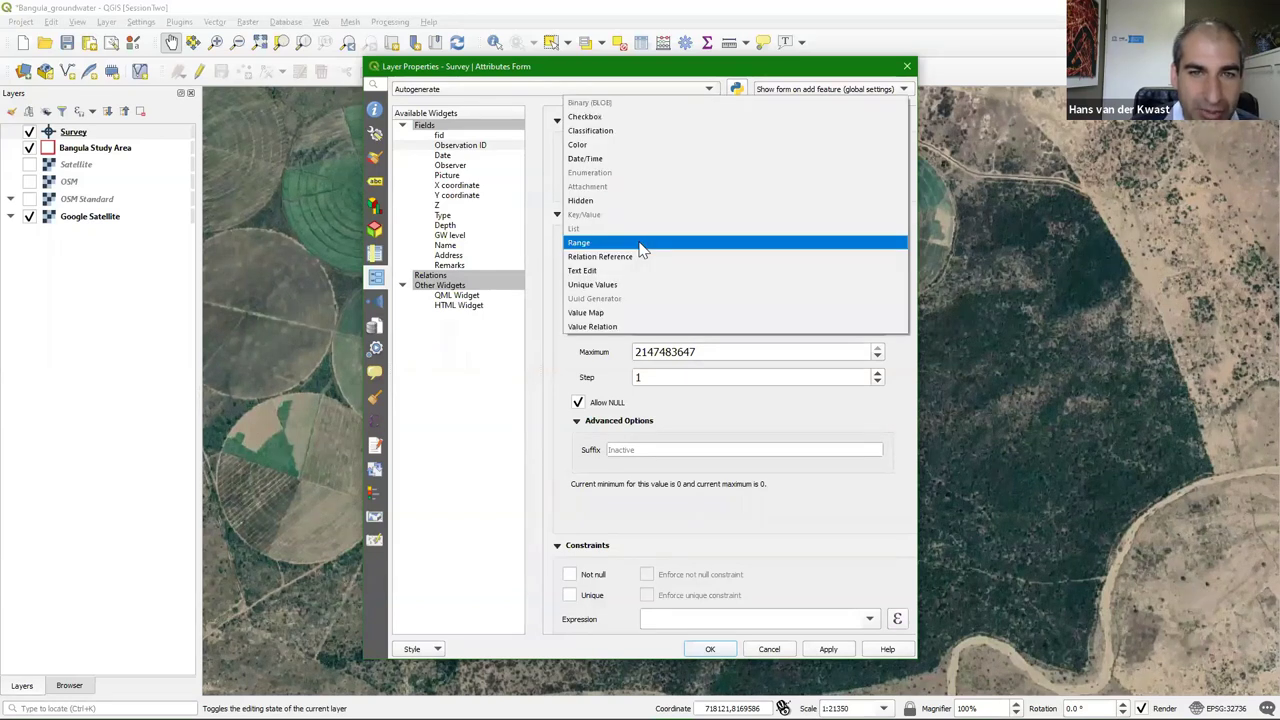
click(586, 272)
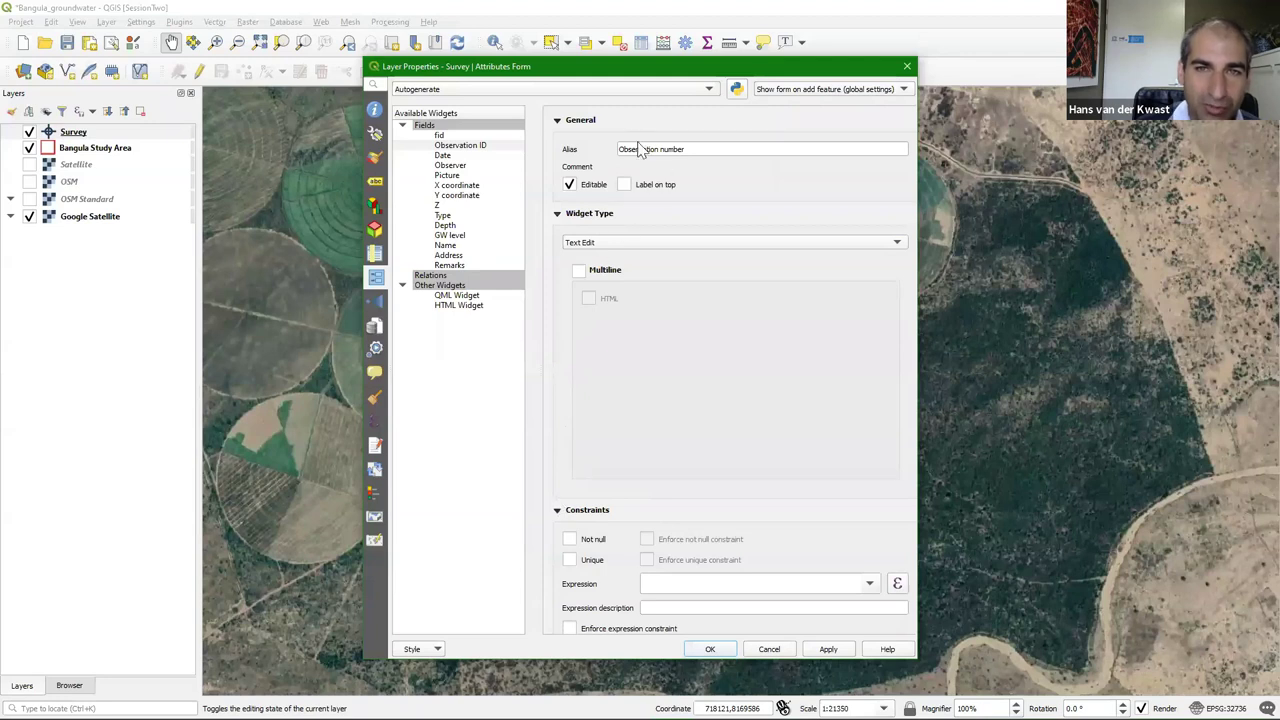
click(569, 539)
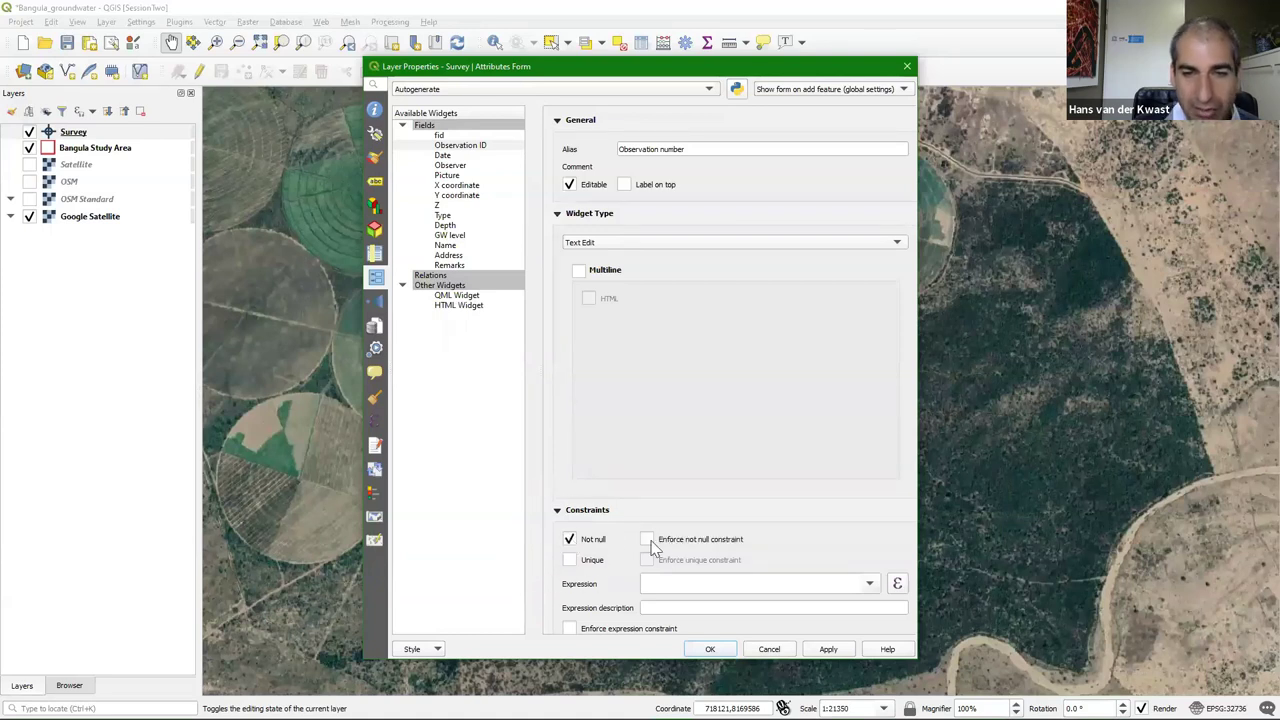
click(648, 541)
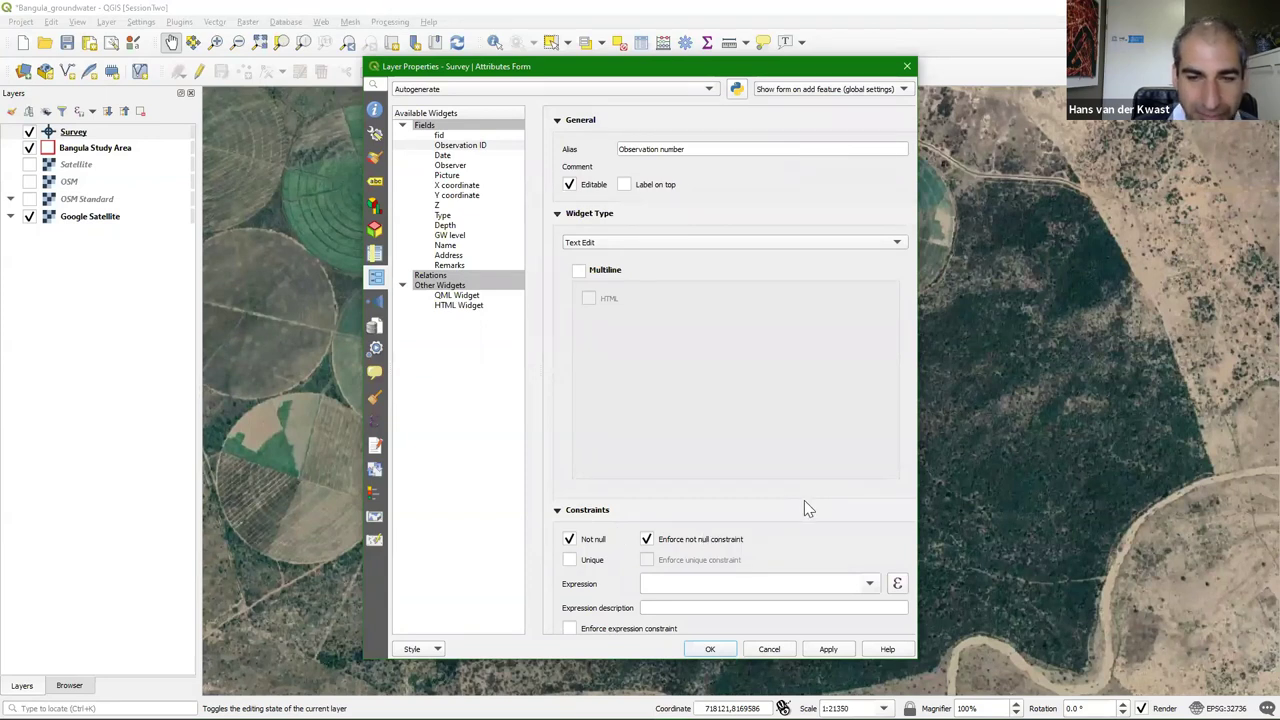
Give the Date field the alias 'Date and time'
click(444, 157)
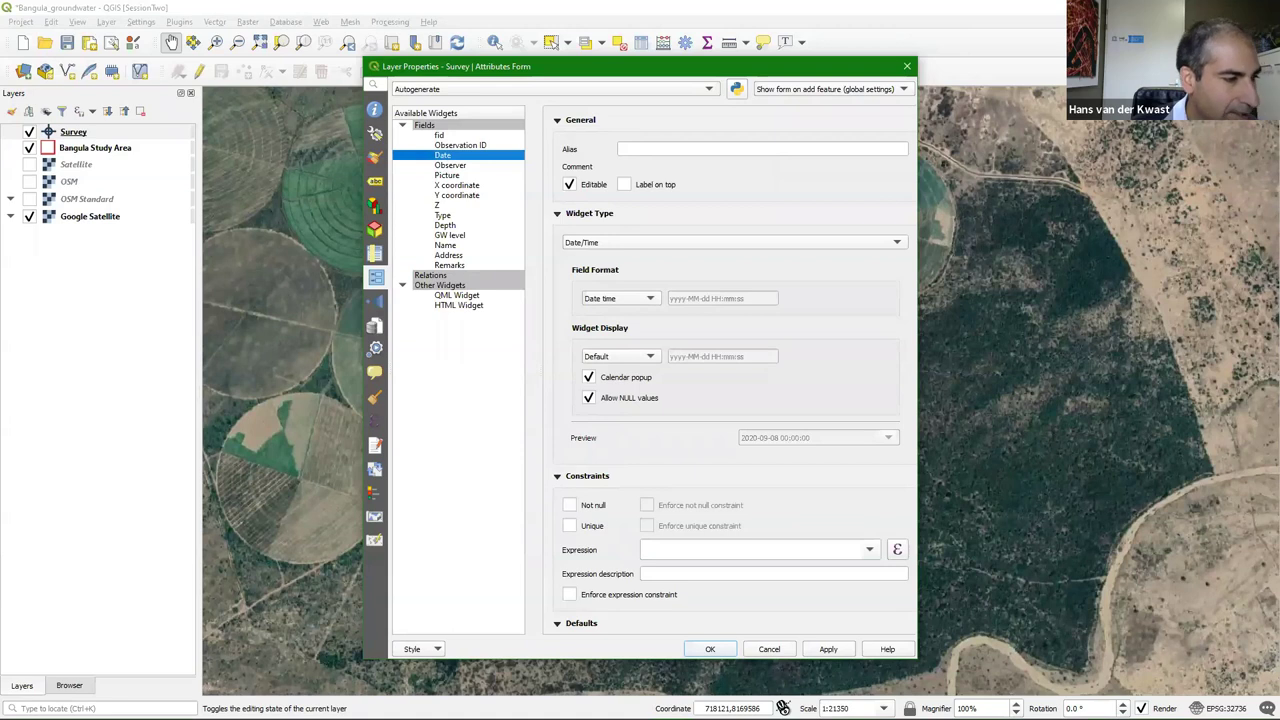
click(646, 149)
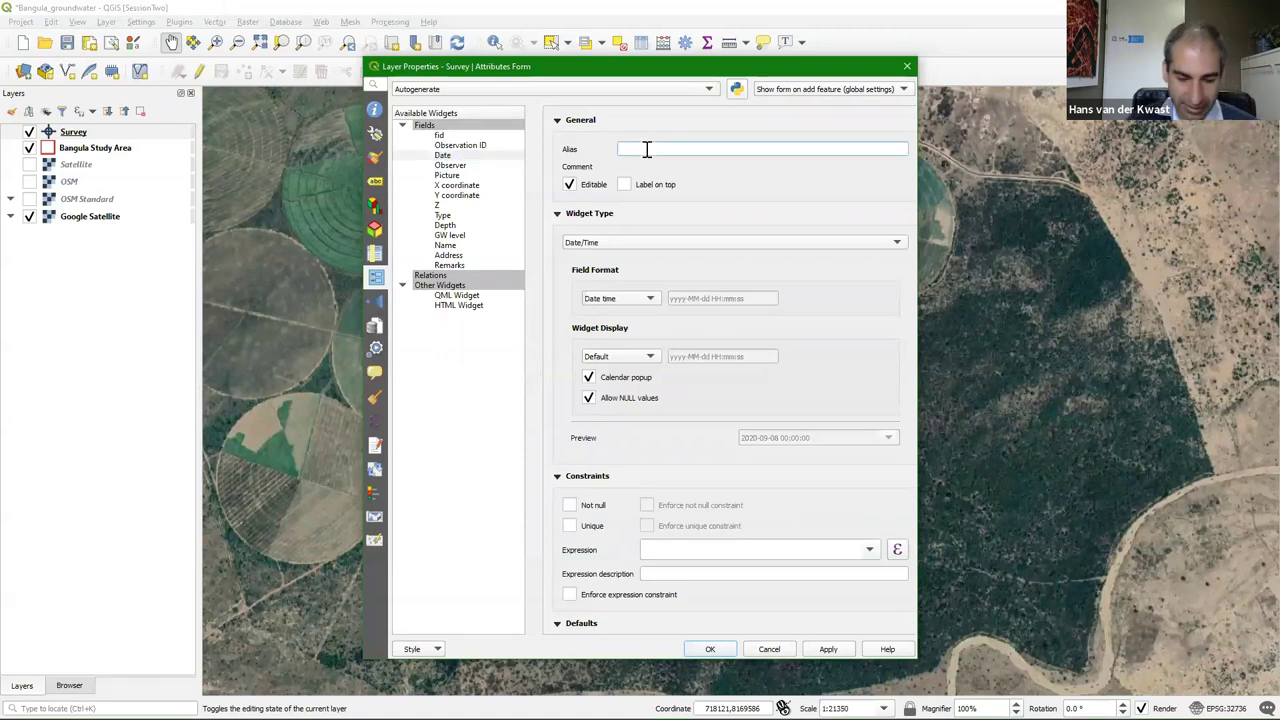
text(Date of)
text(s )
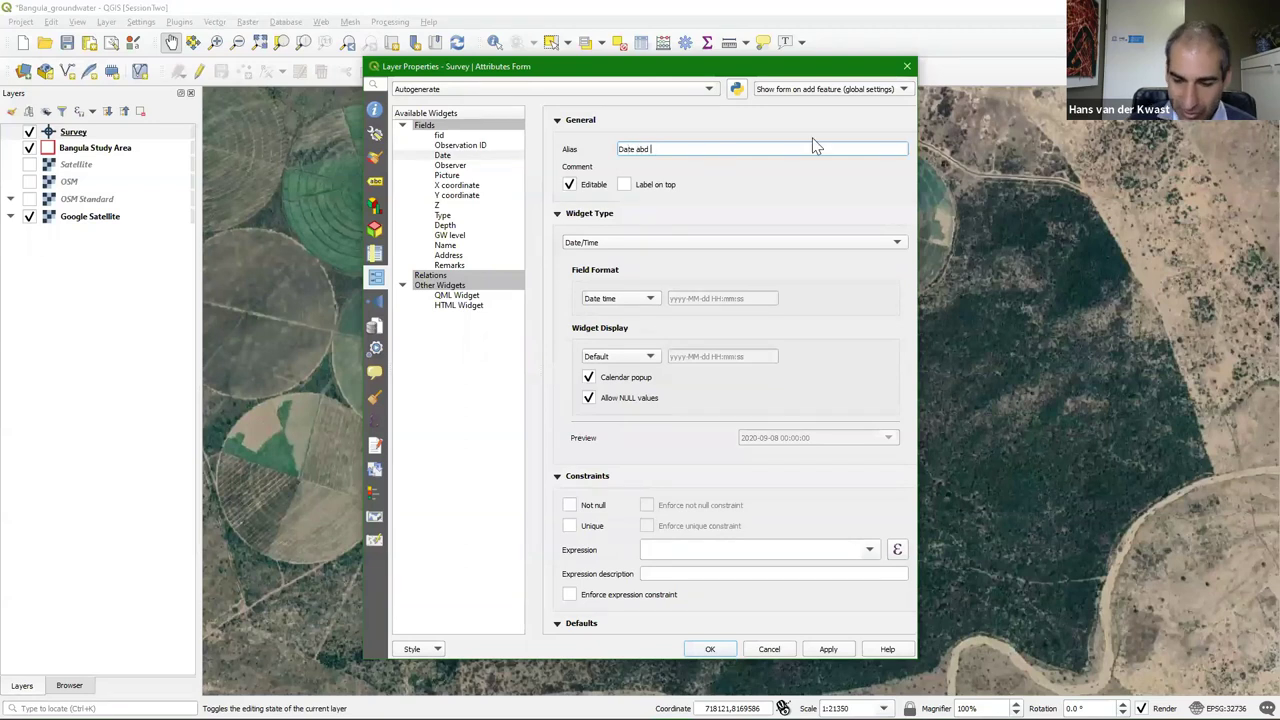
text(nd t)
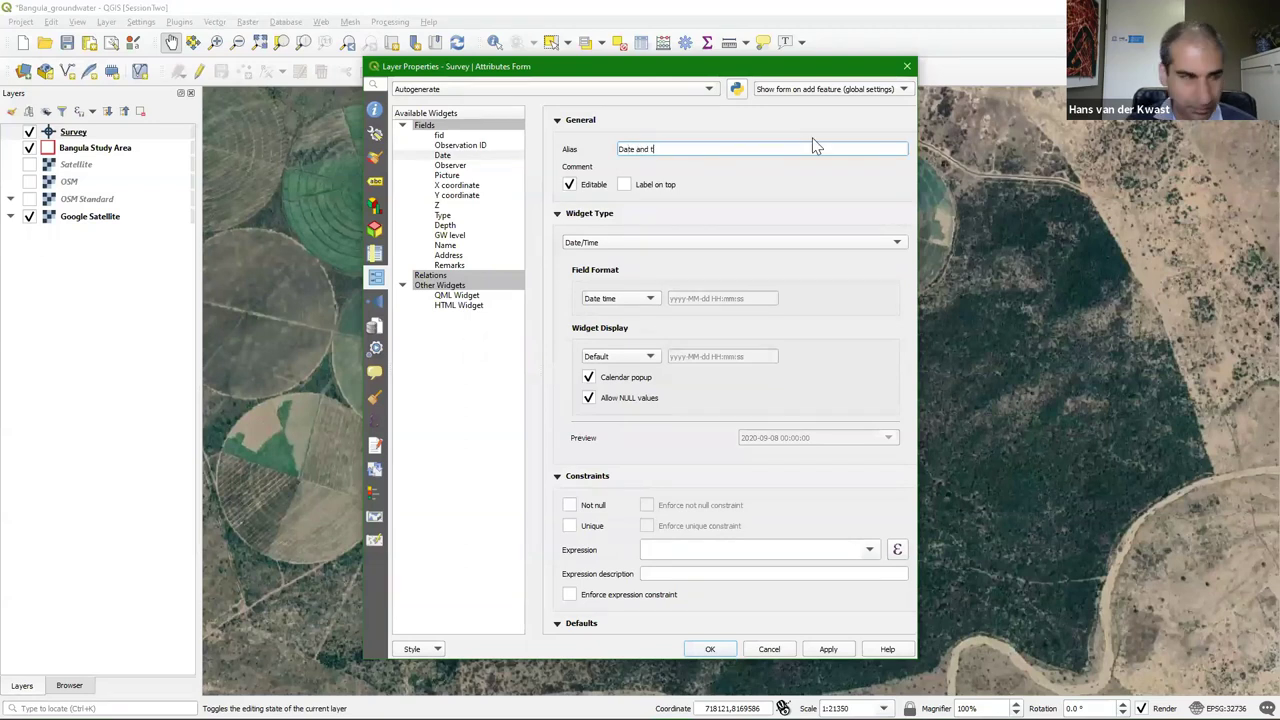
text(ime)
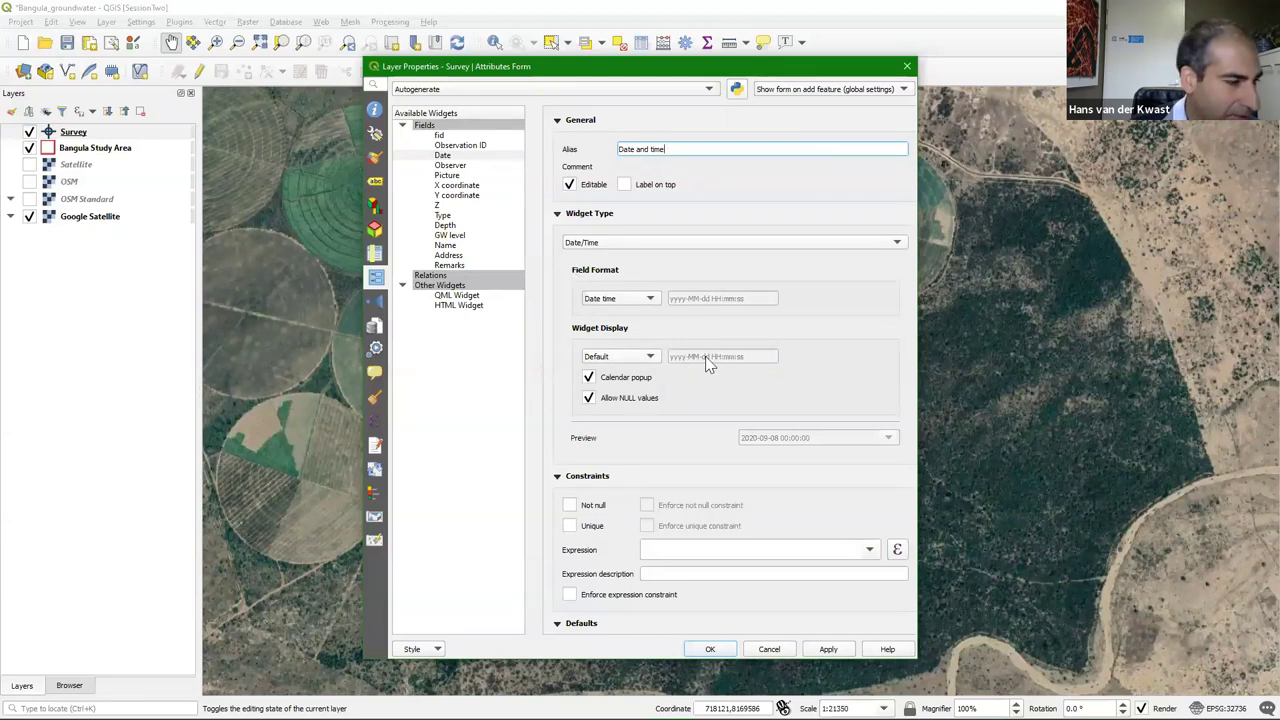
Set Date's custom display format to dd-MM-yyyy HH:mm:ss and turn off the calendar popup
click(648, 357)
click(606, 372)
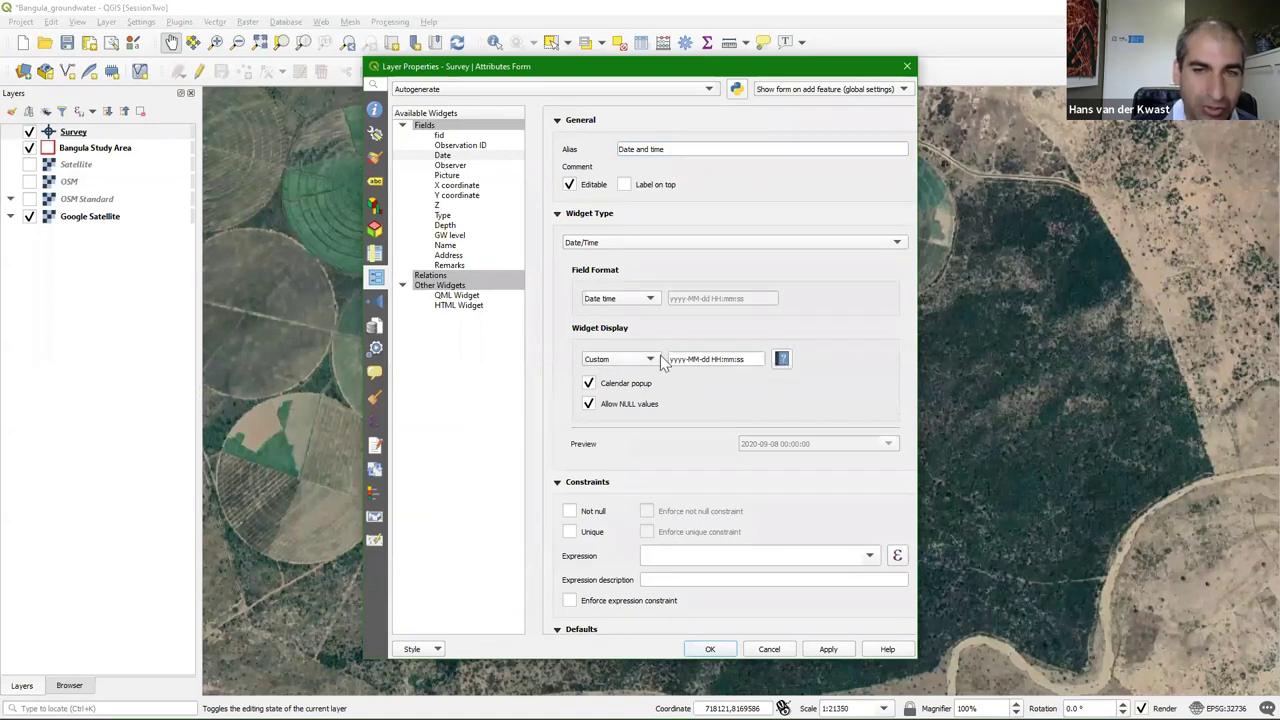
drag(750, 358, 663, 322)
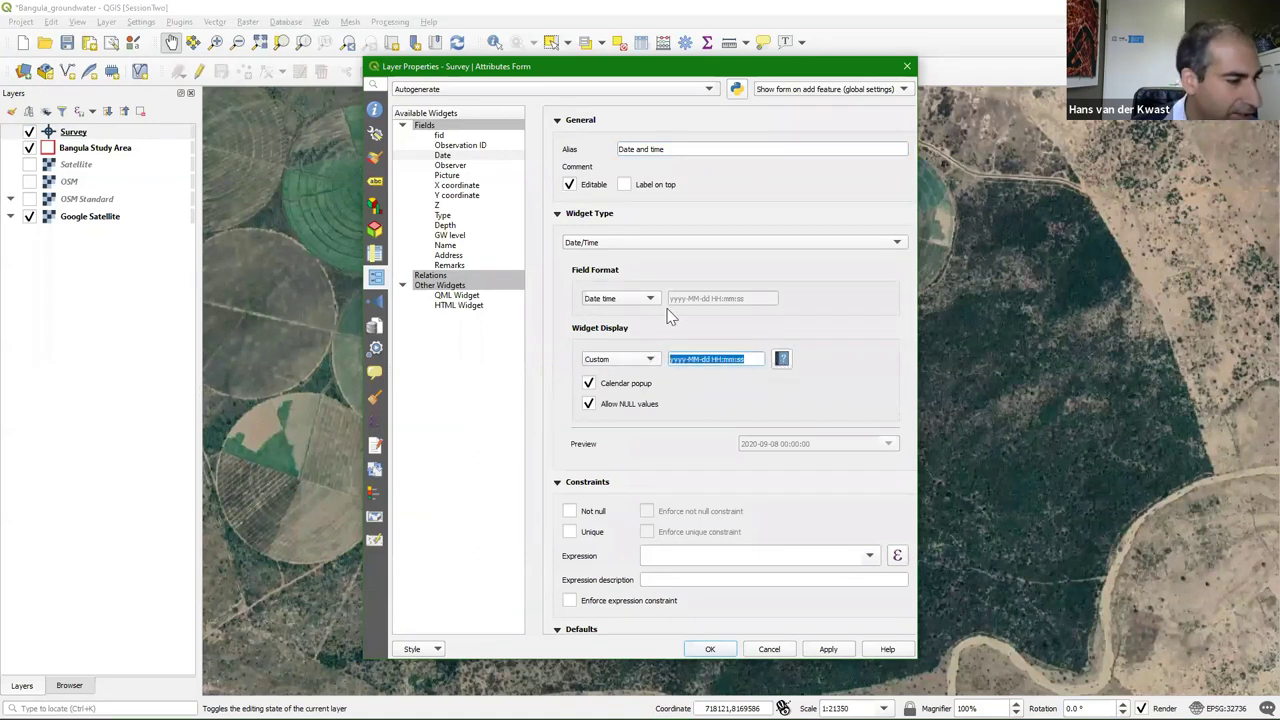
text(dd)
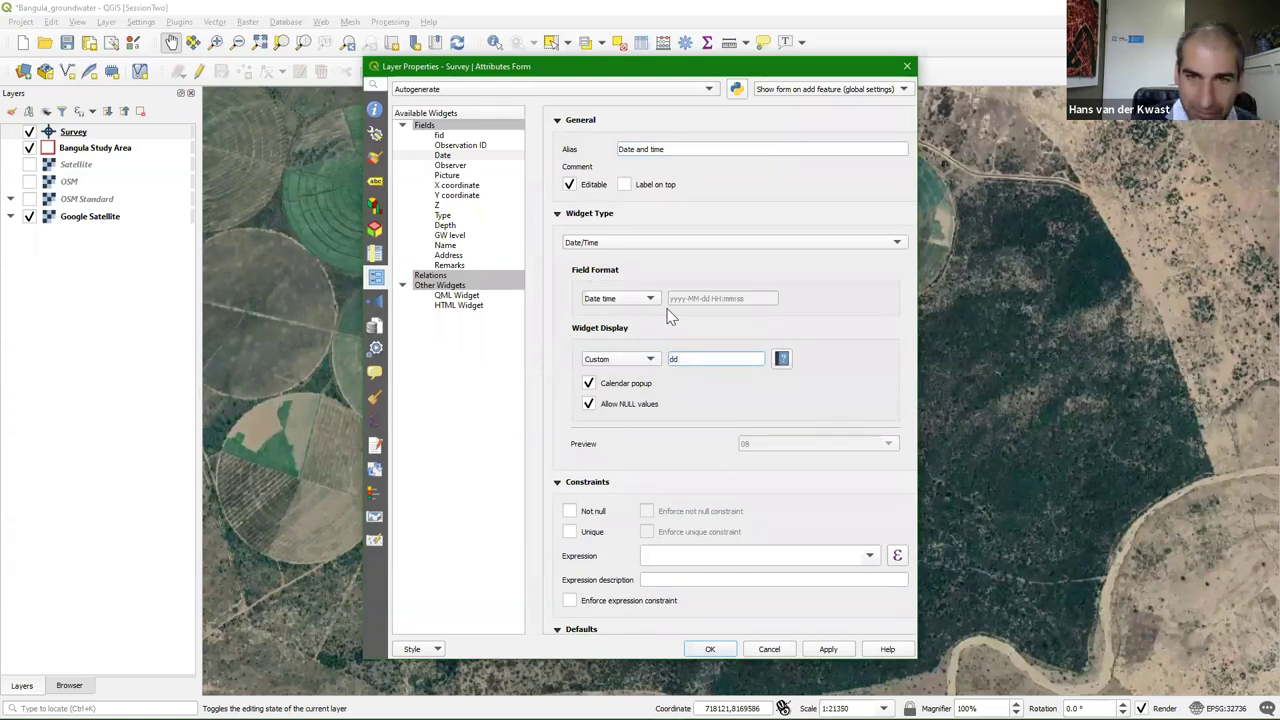
text(-M)
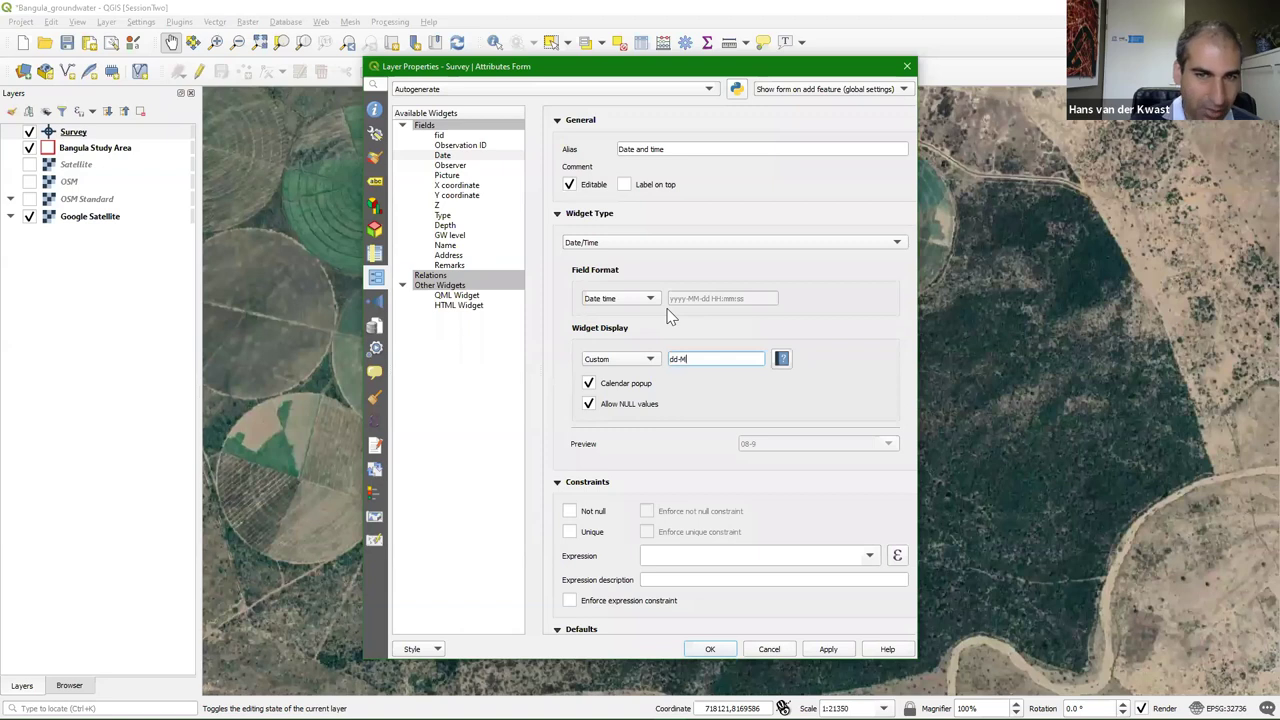
text(M-)
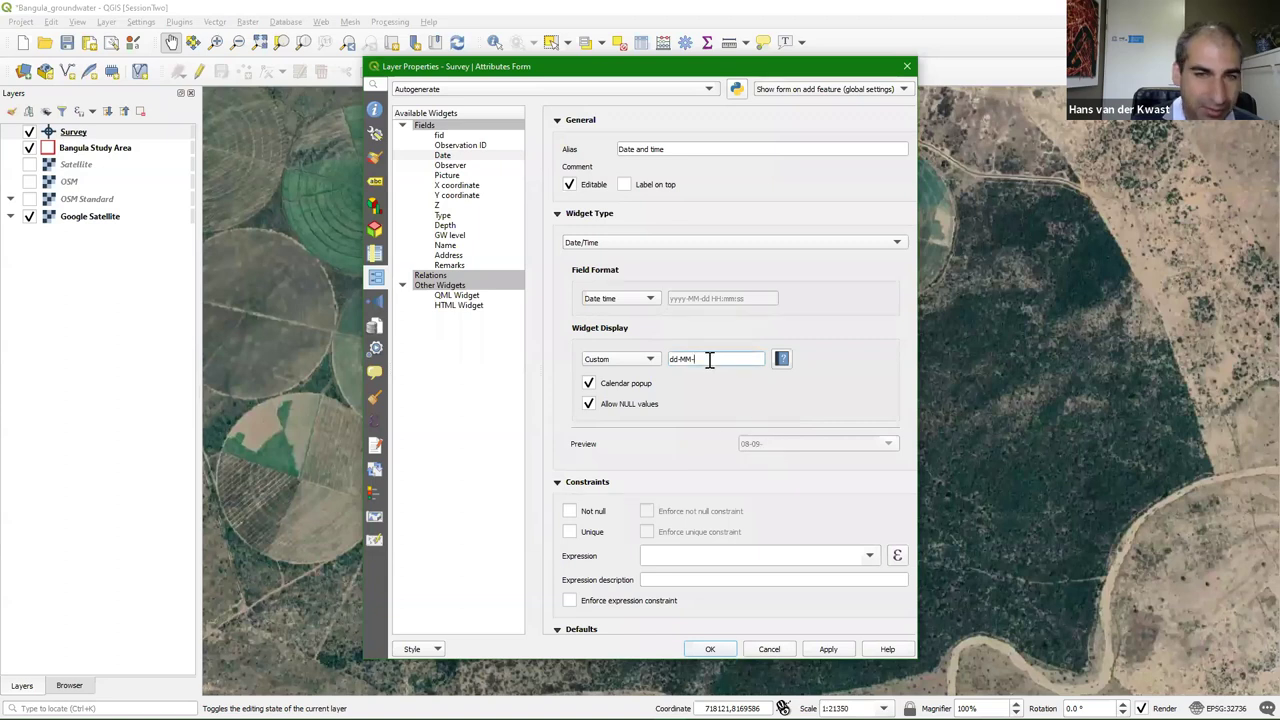
text(yy)
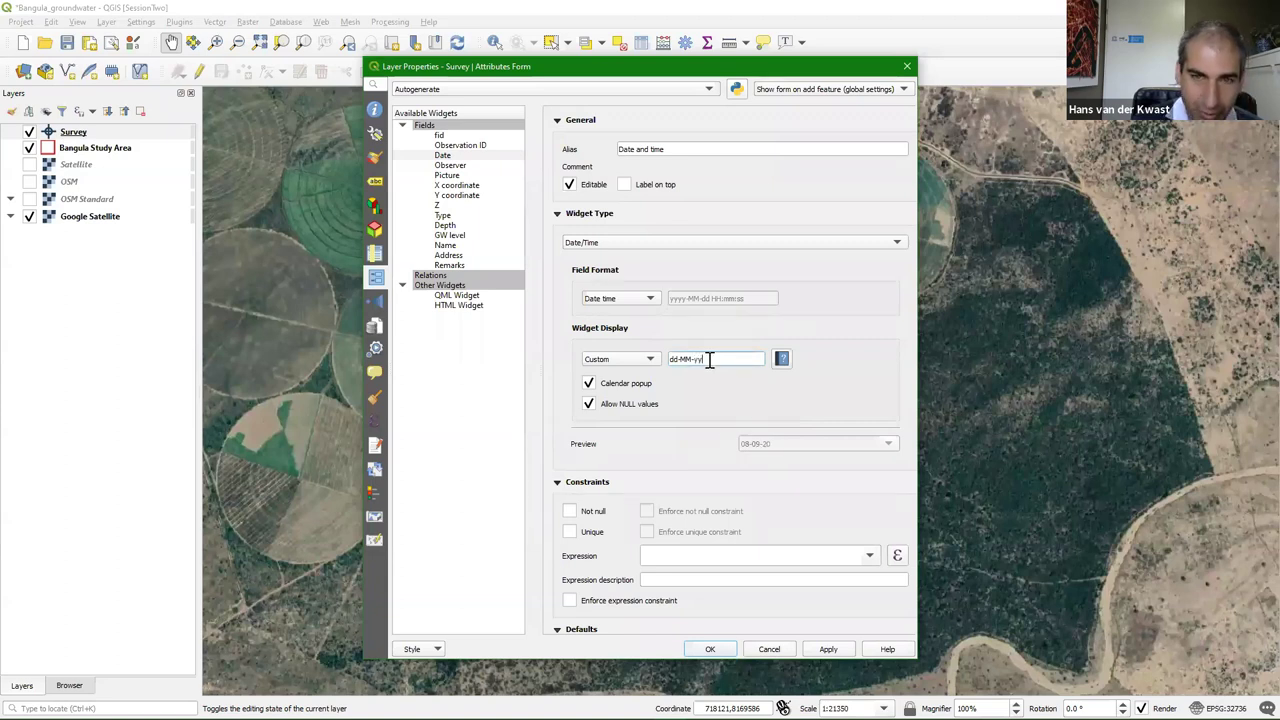
text(yy)
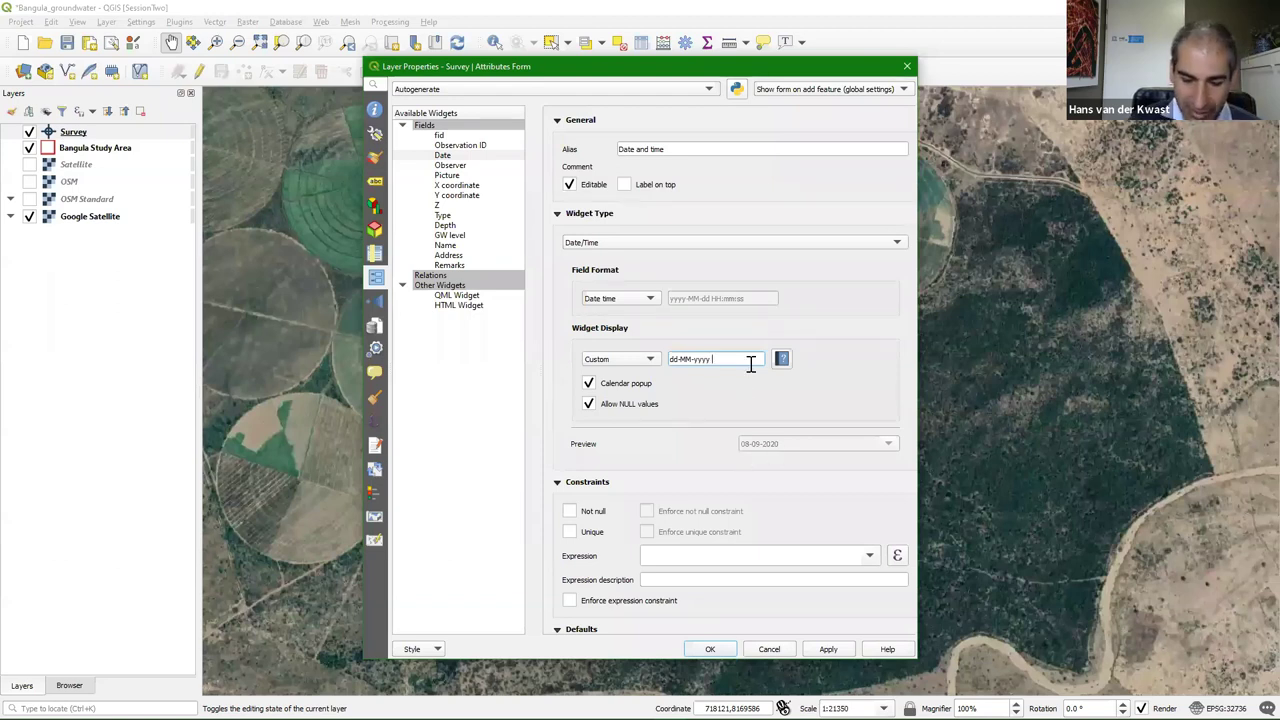
text(H)
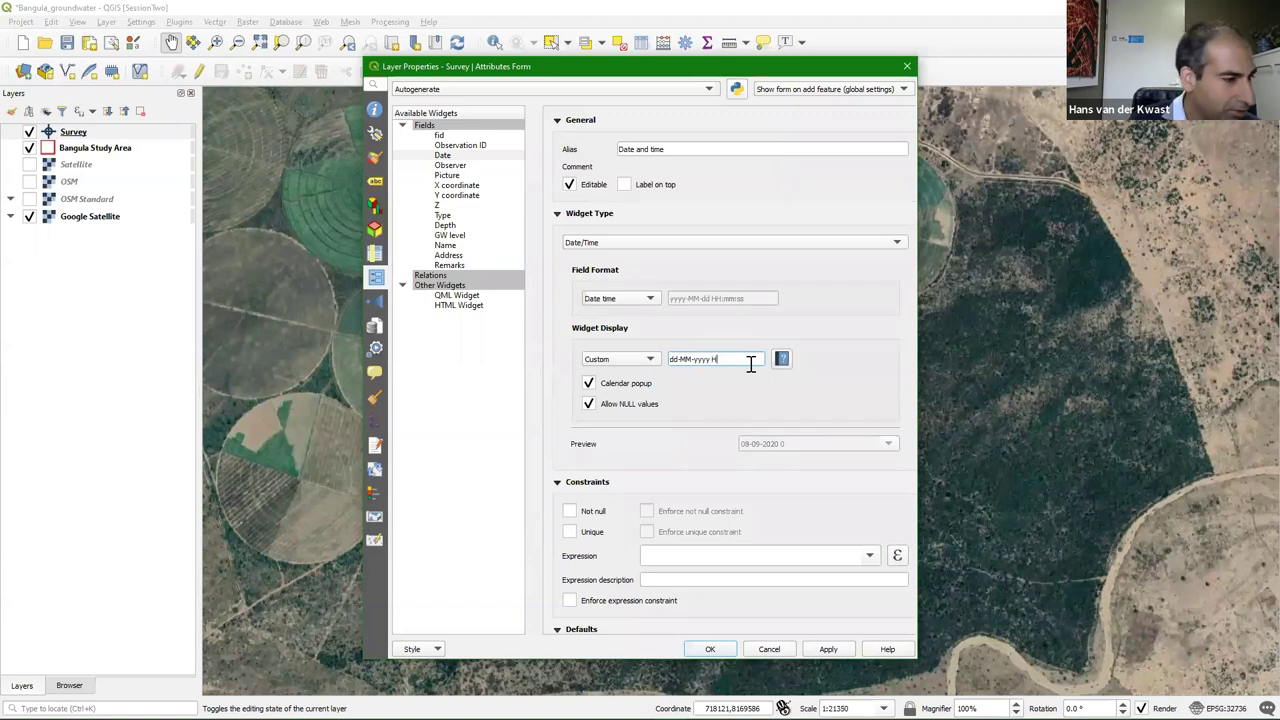
text(H:)
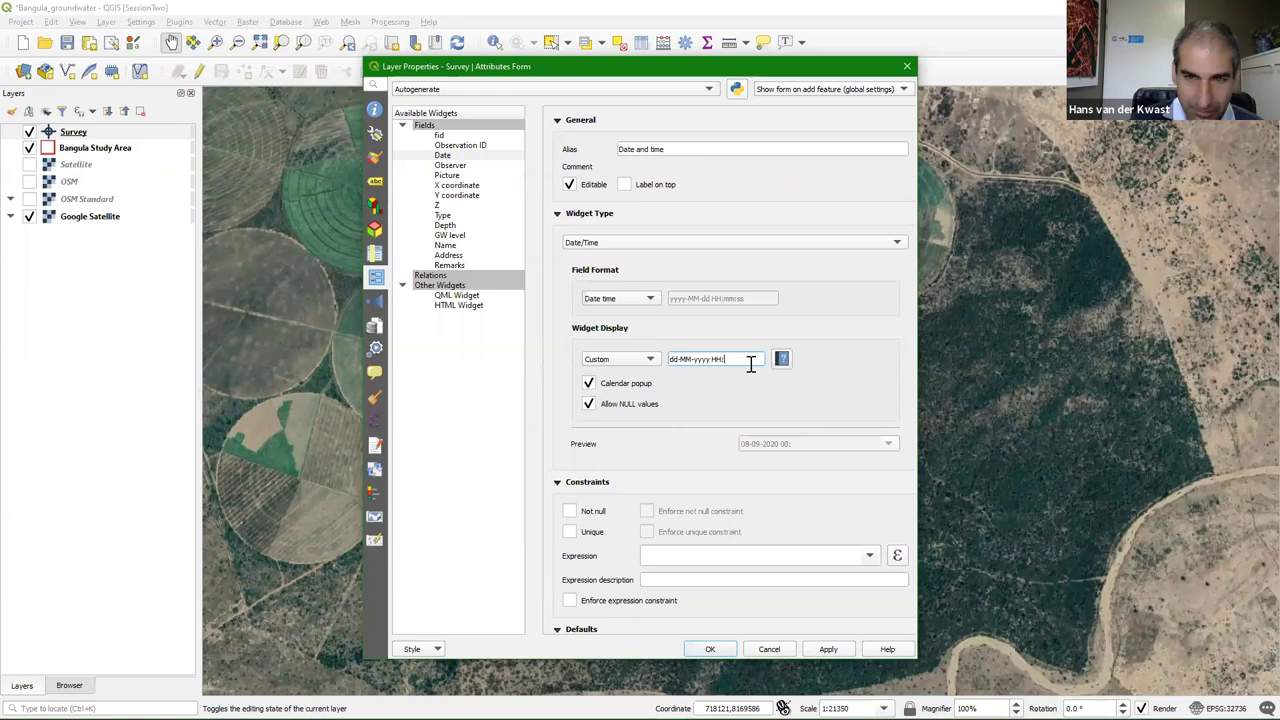
text(mm:ss)
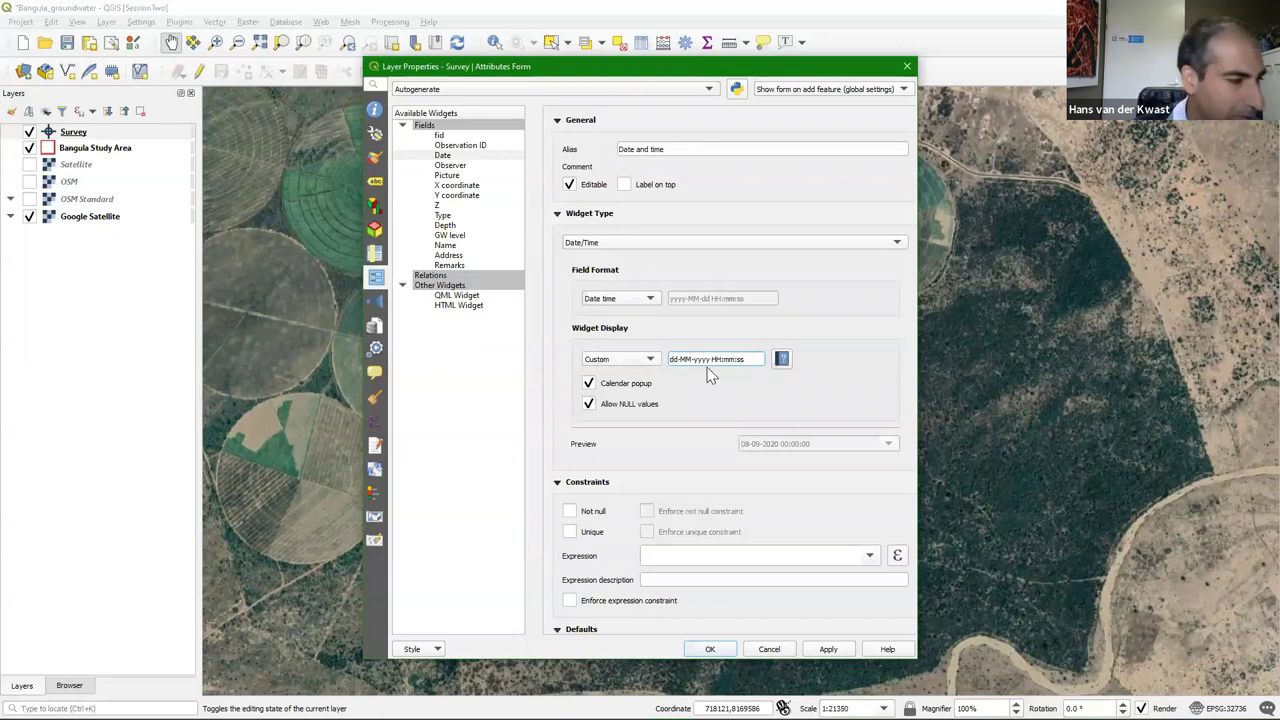
click(589, 384)
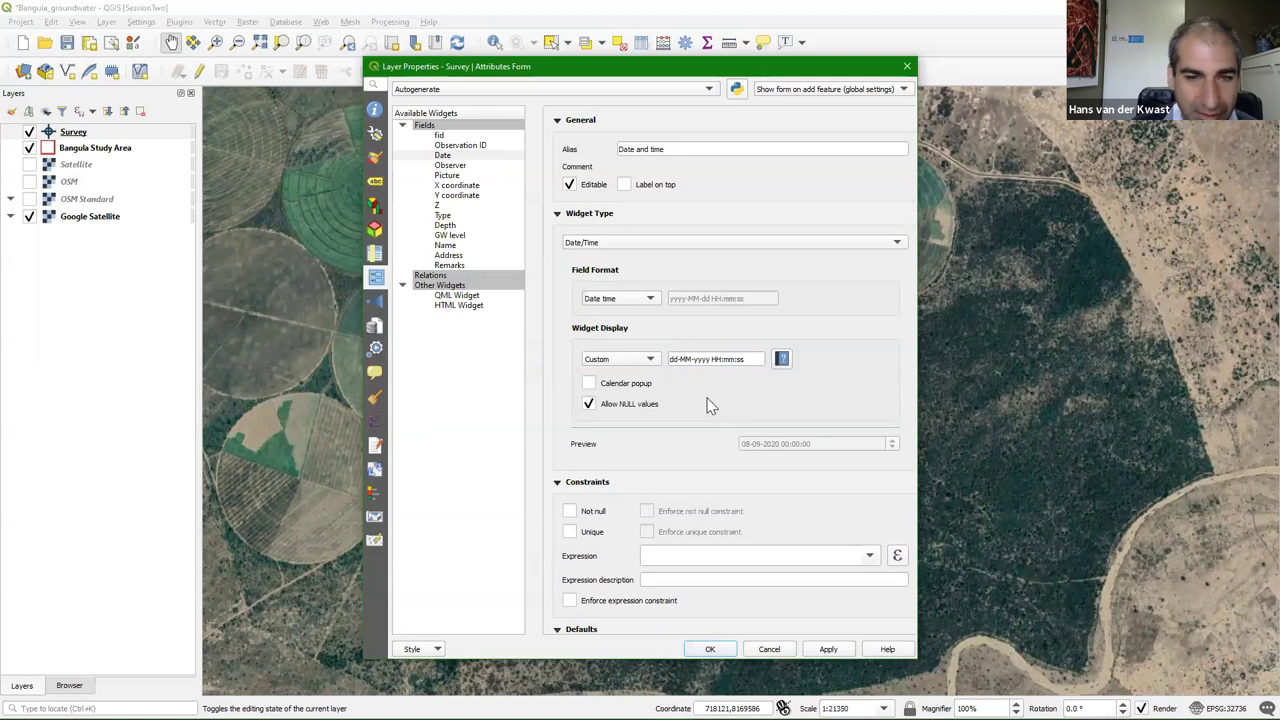
scroll(710, 405, down, 3)
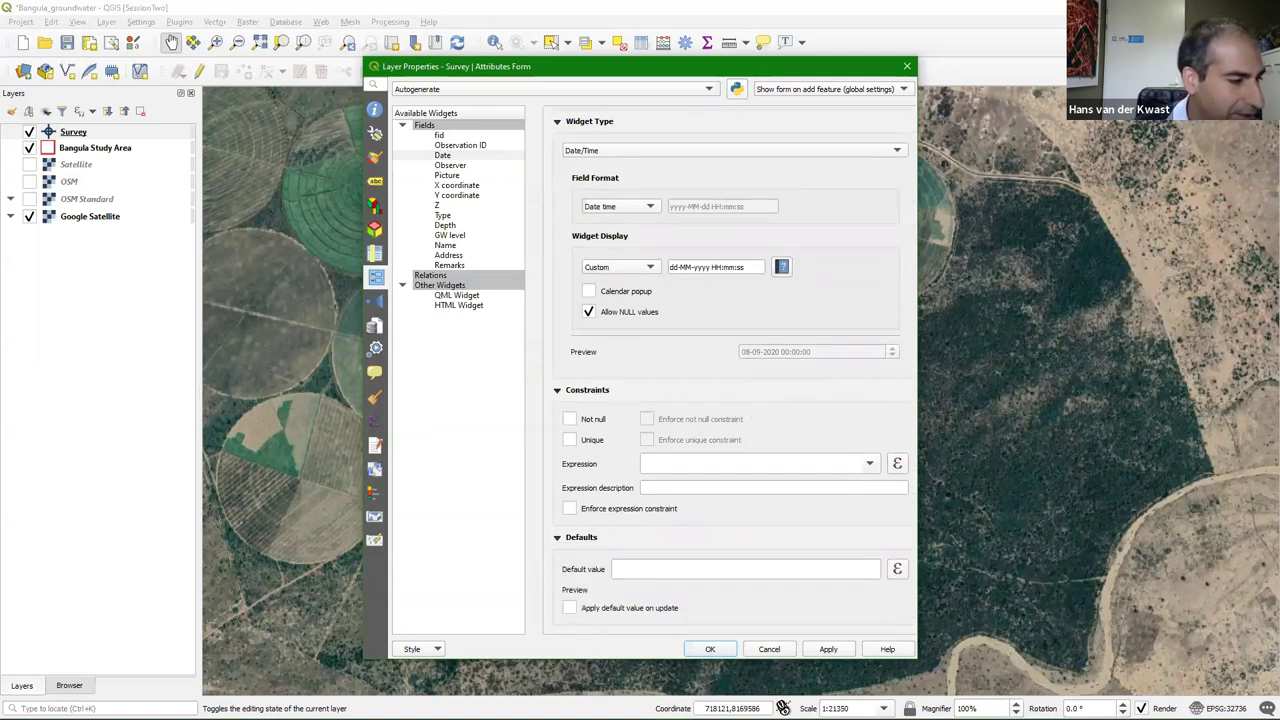
Enter $now as the Date field's default value
click(639, 569)
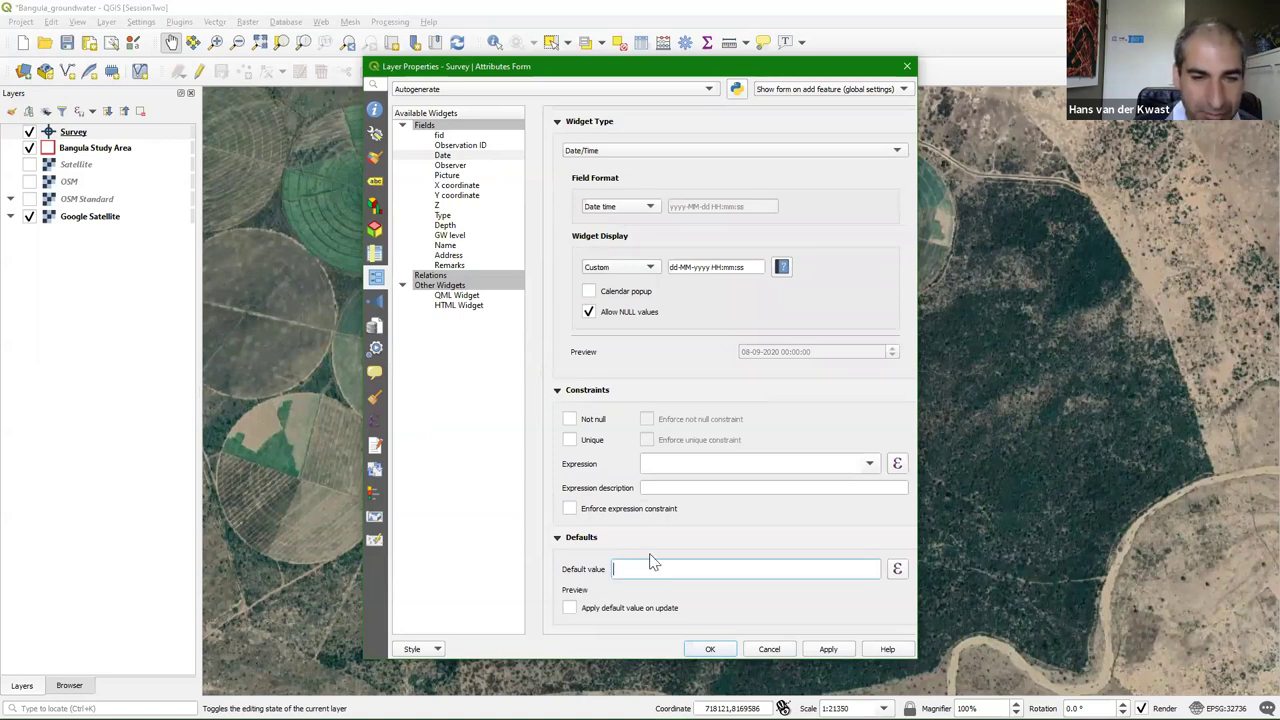
text($now)
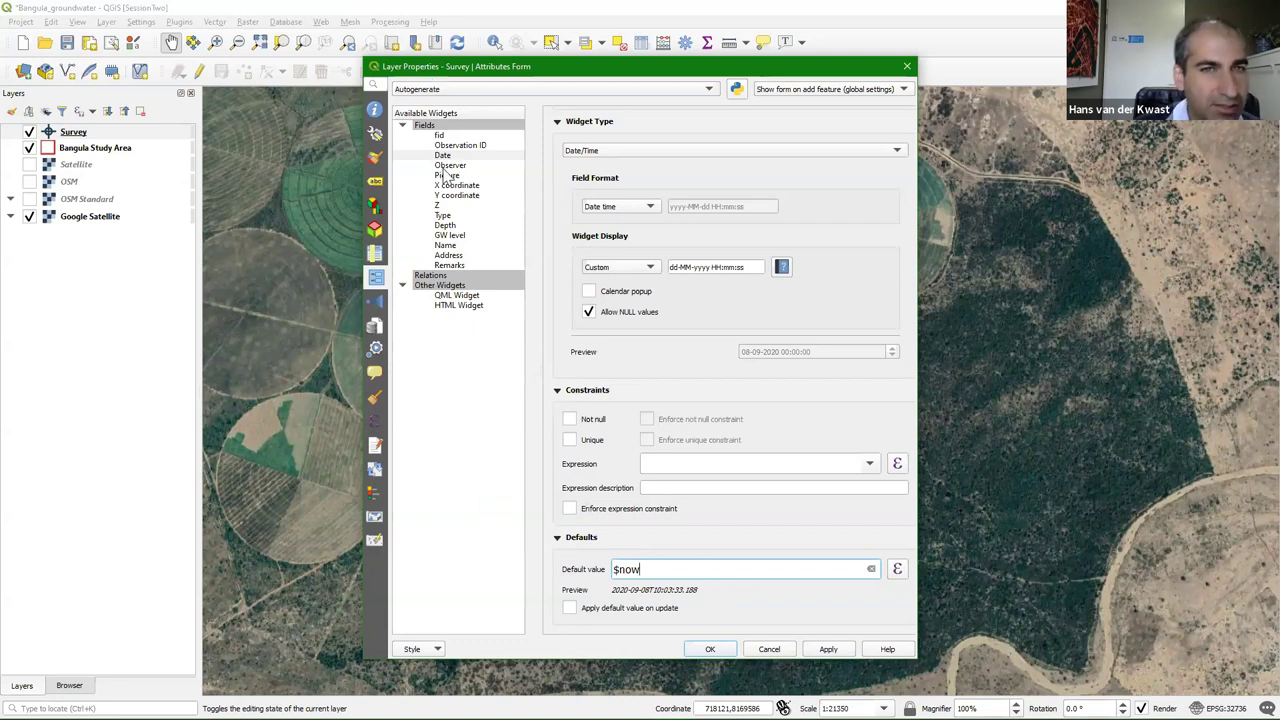
Alias the Observer field 'Observer name' and default it to the observer's full name as quoted text
click(447, 168)
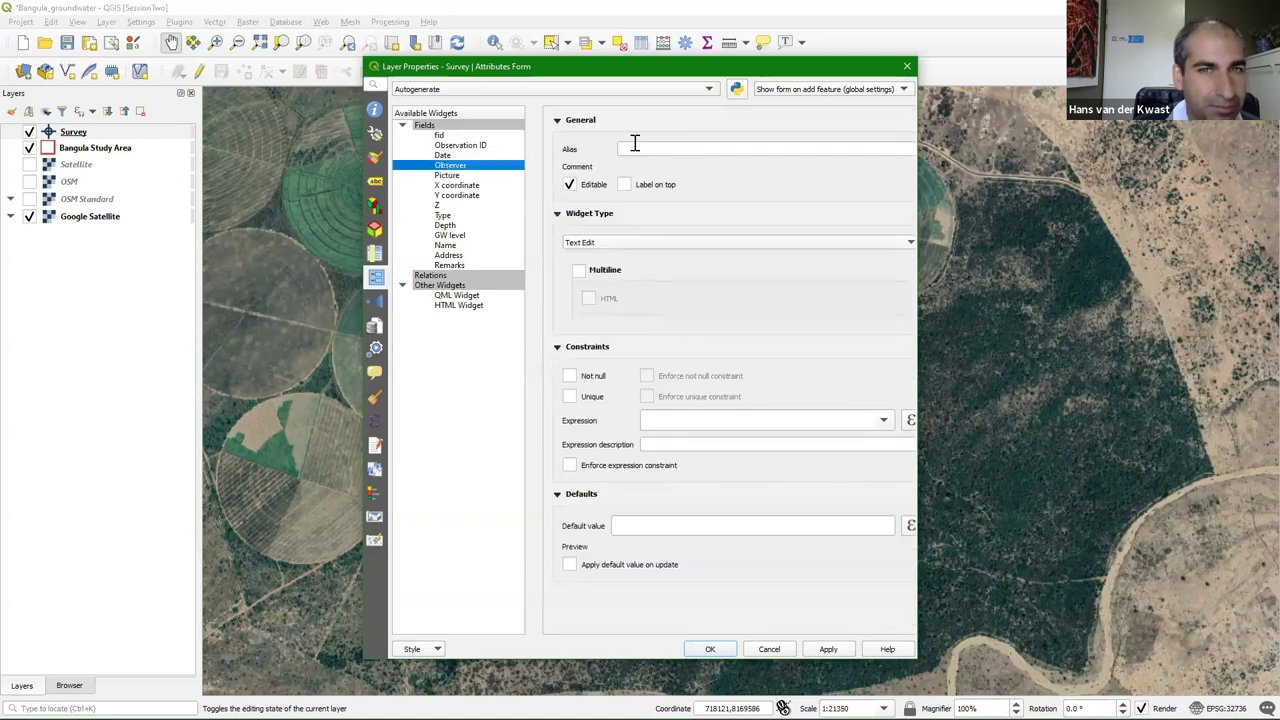
click(634, 148)
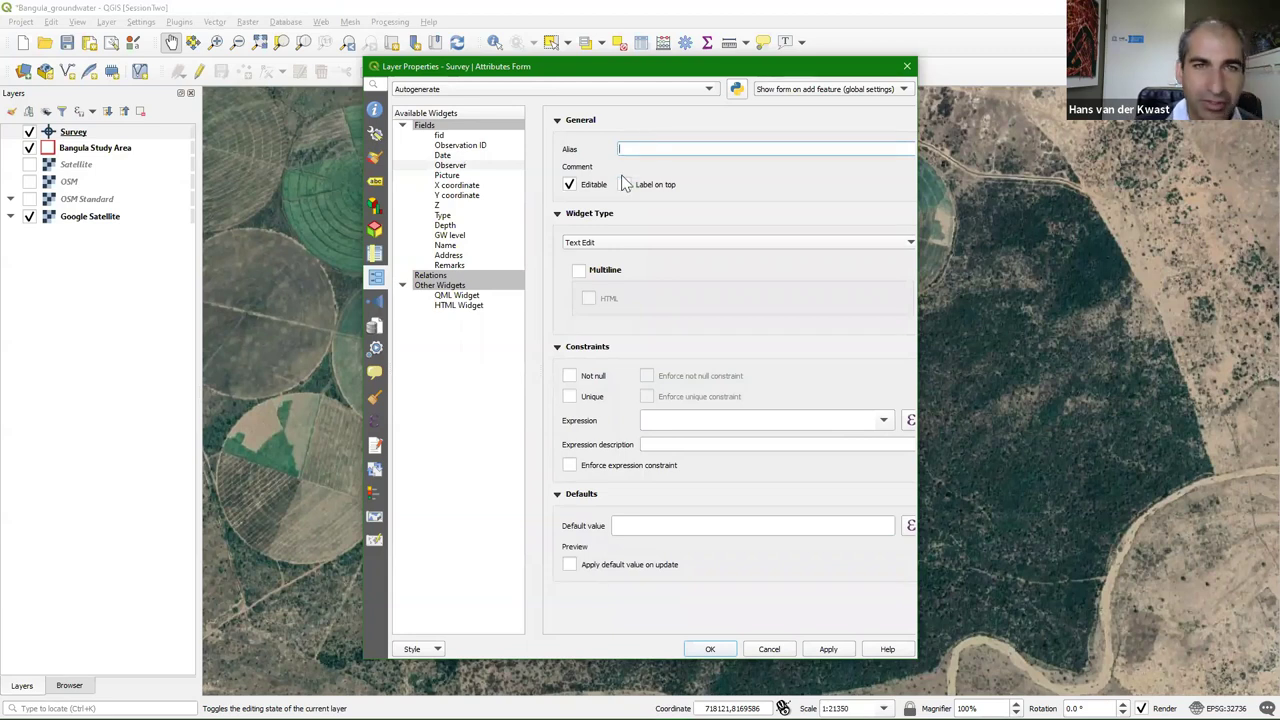
text(Ob)
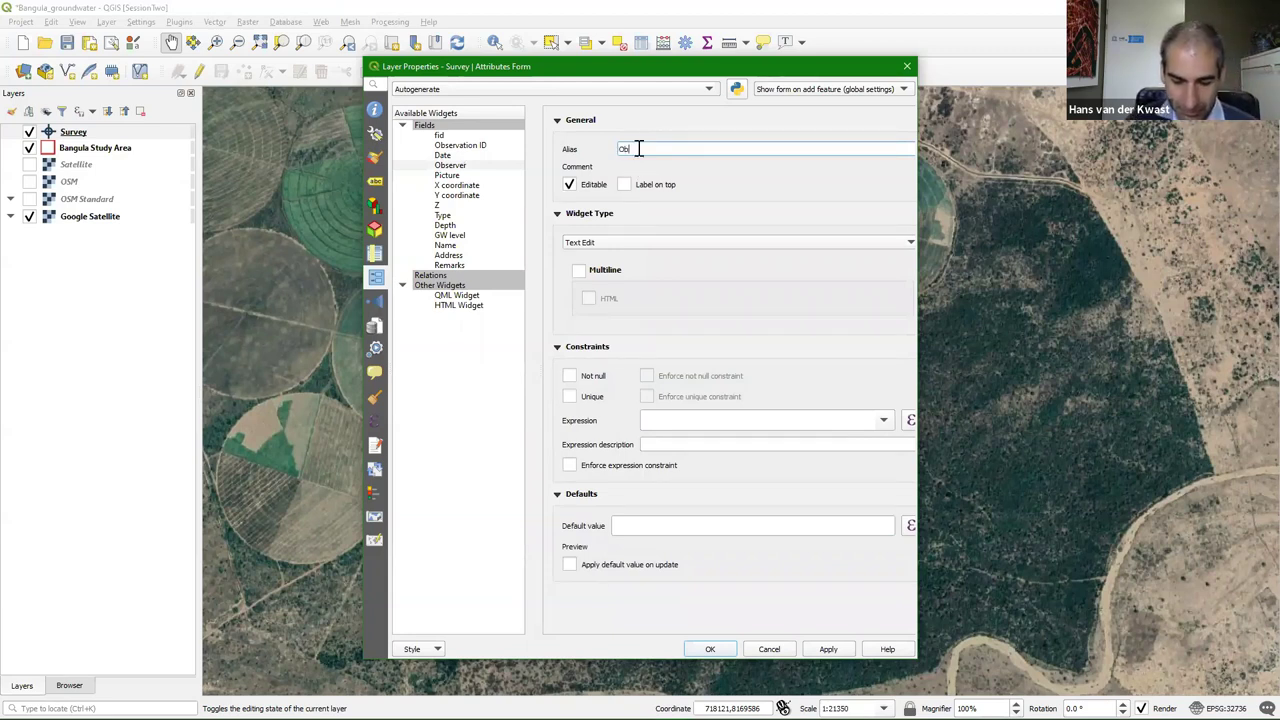
text(server name)
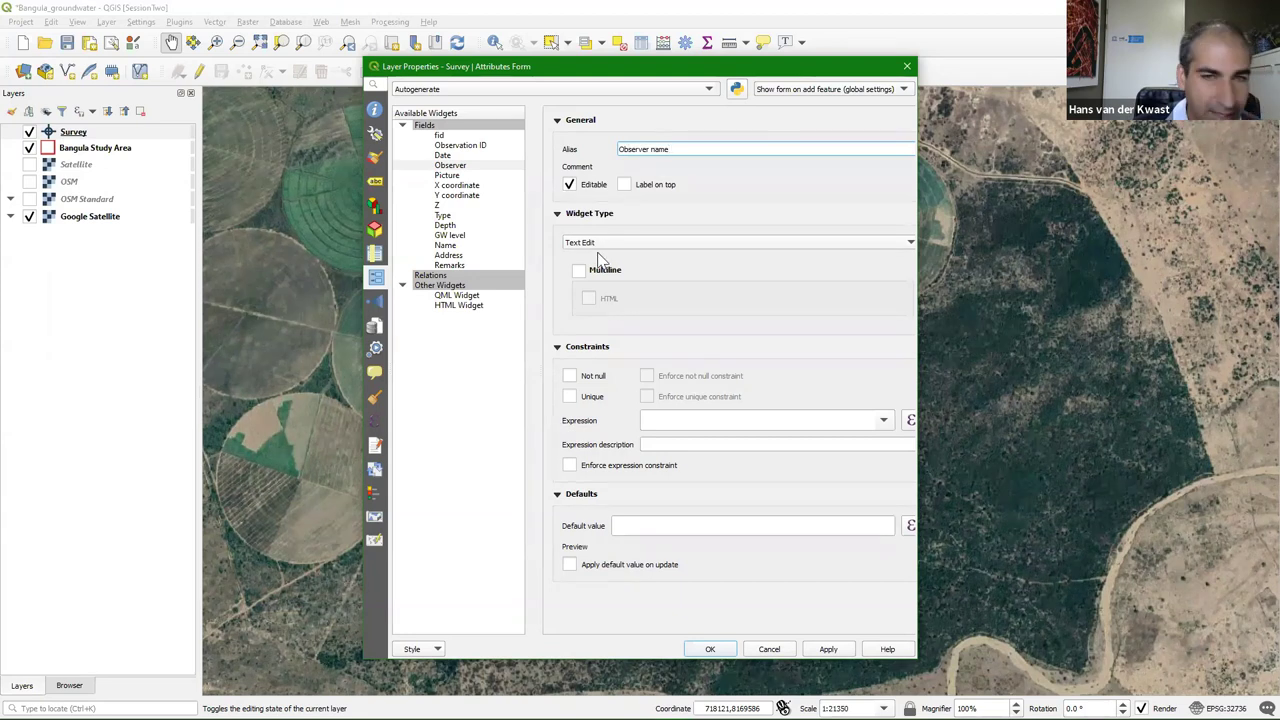
click(631, 525)
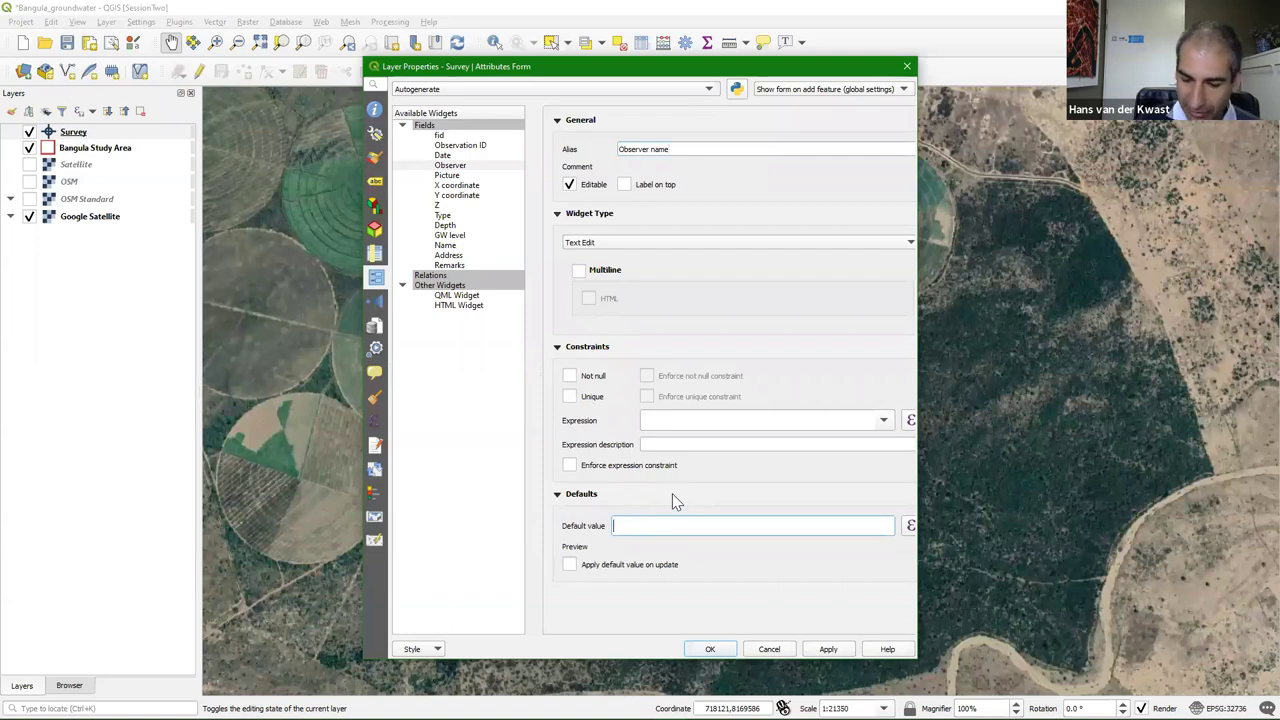
text(')
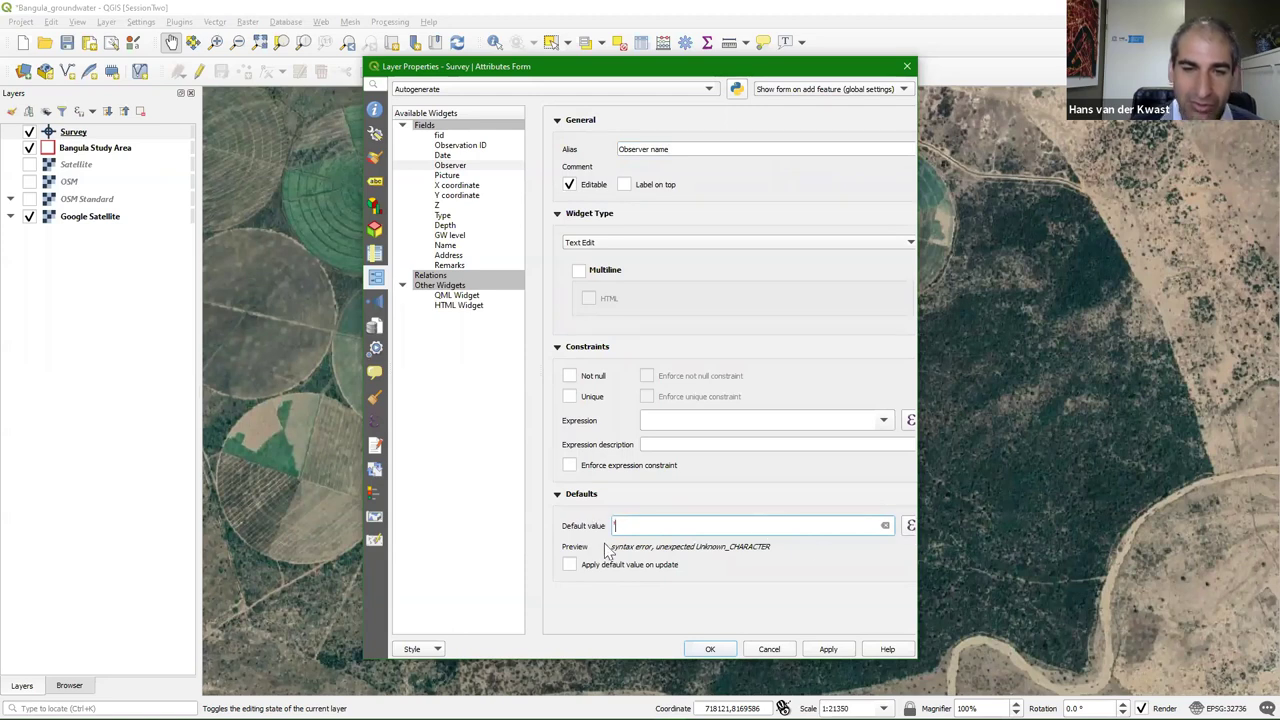
text(Hans v)
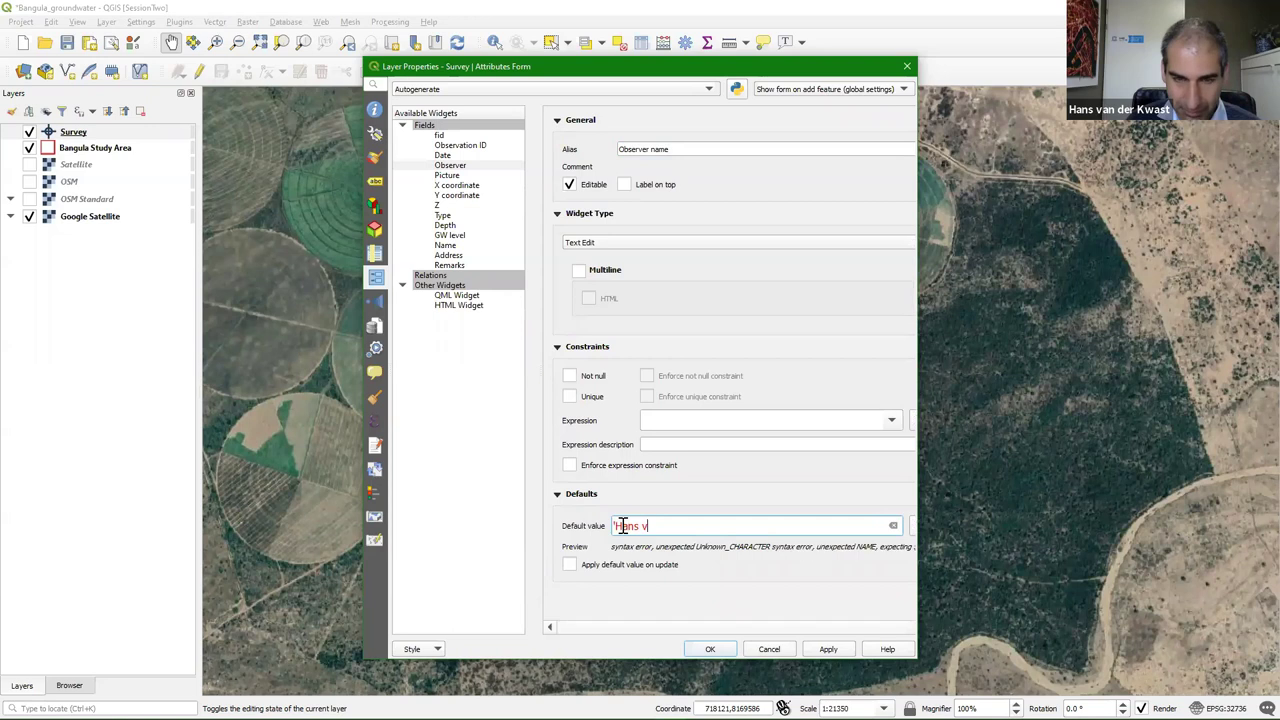
text(an der Kwast)
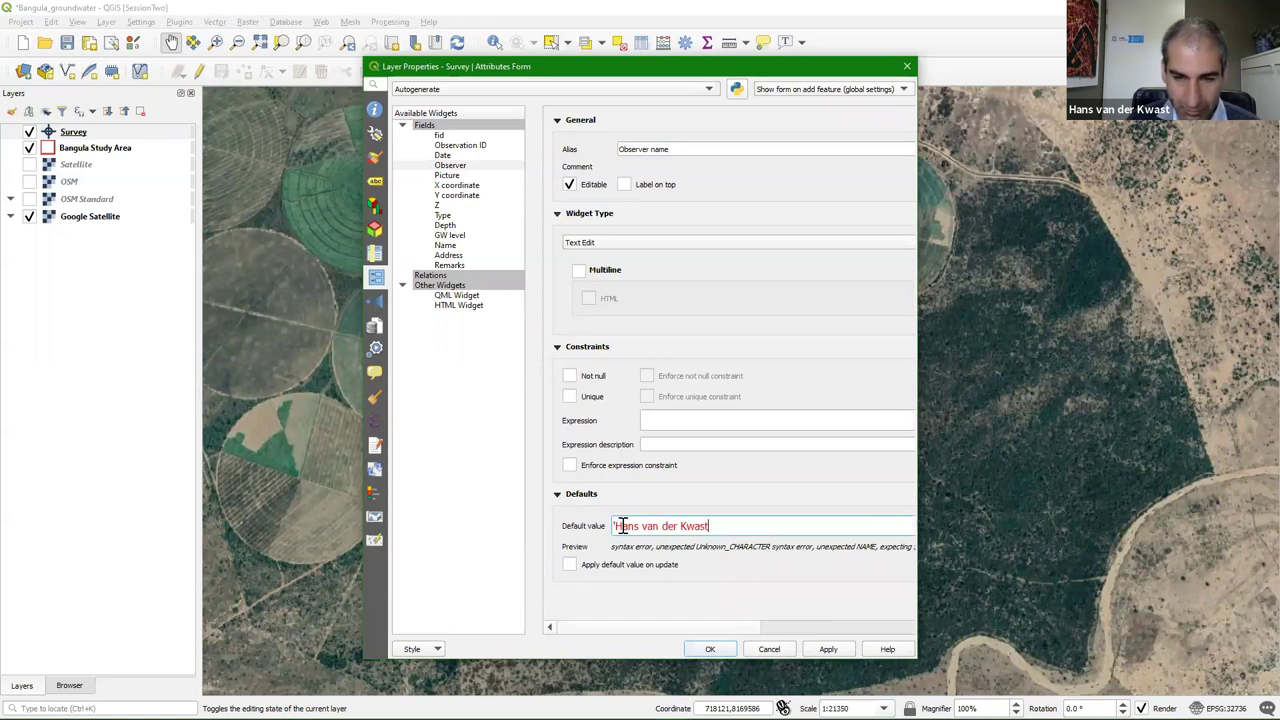
text(')
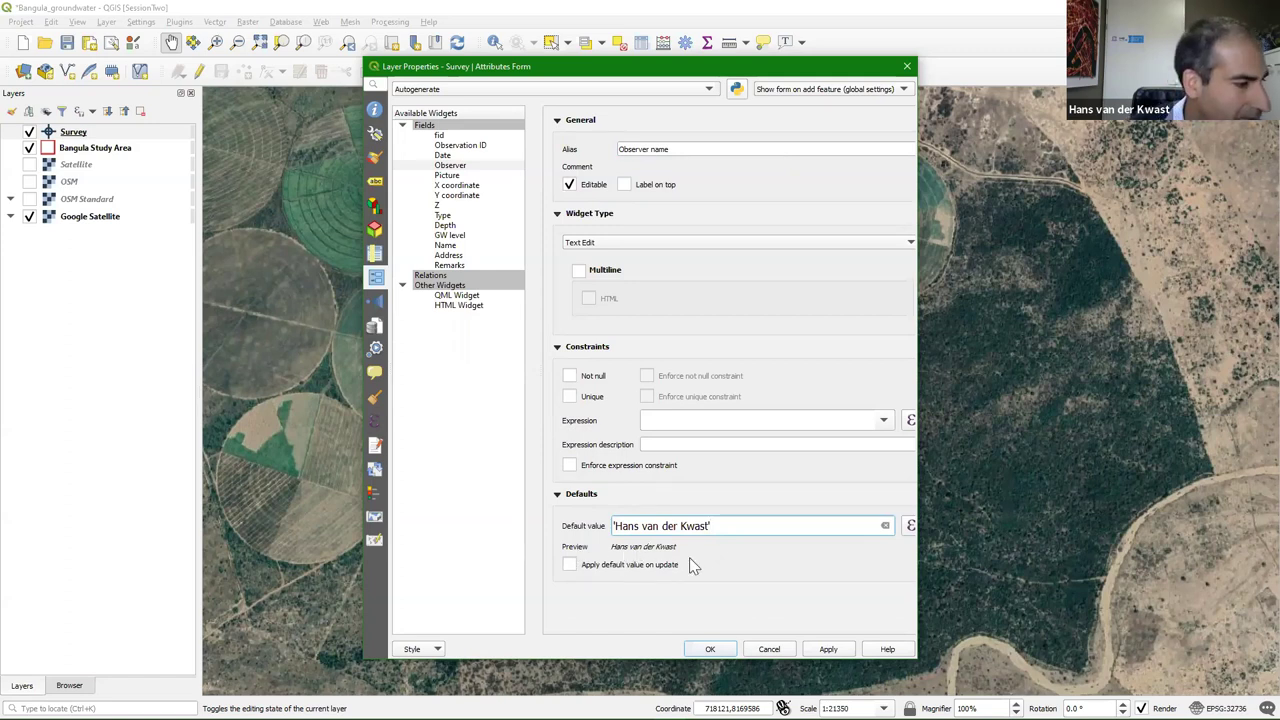
mouse_move(689, 557)
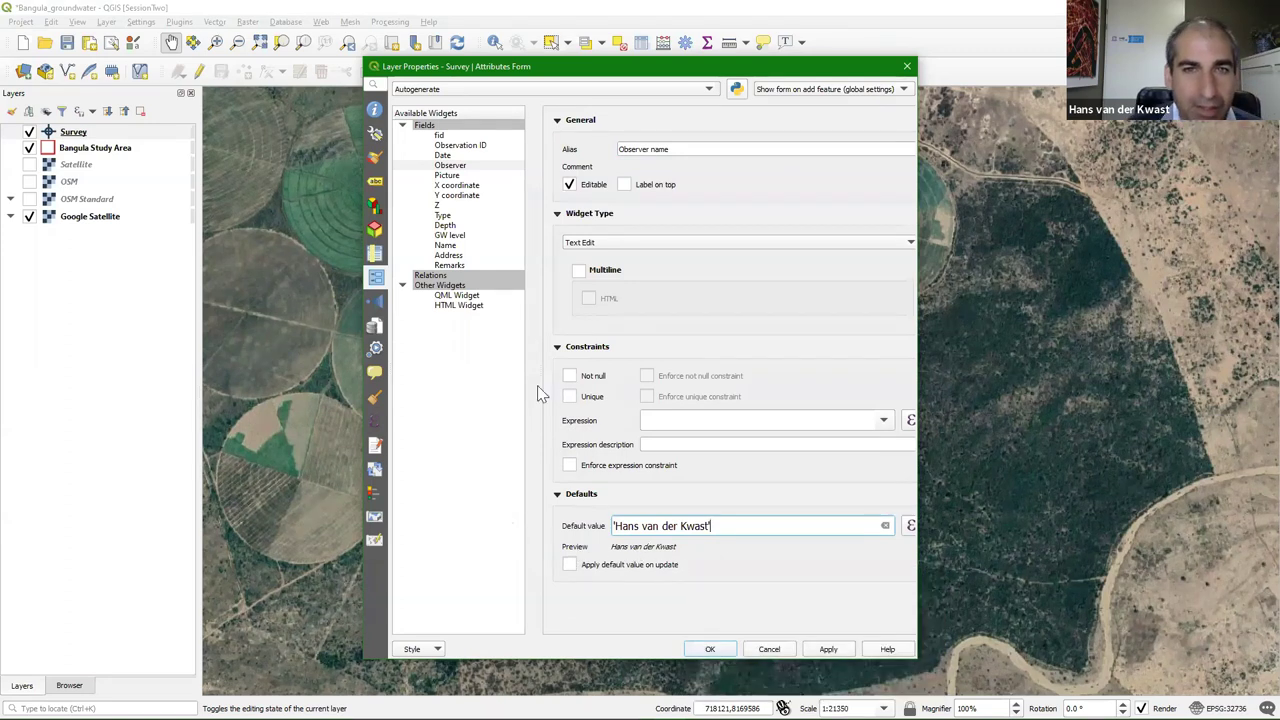
Make the Picture field an Attachment widget storing relative paths
click(447, 176)
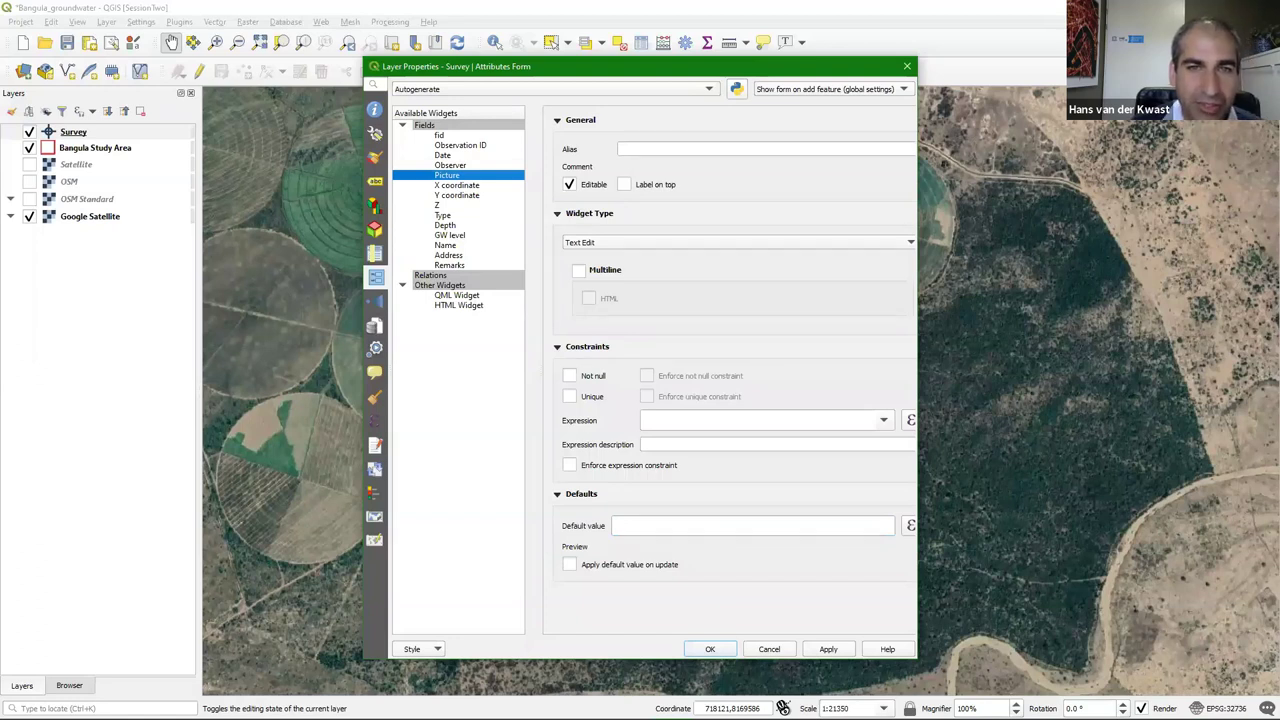
click(603, 243)
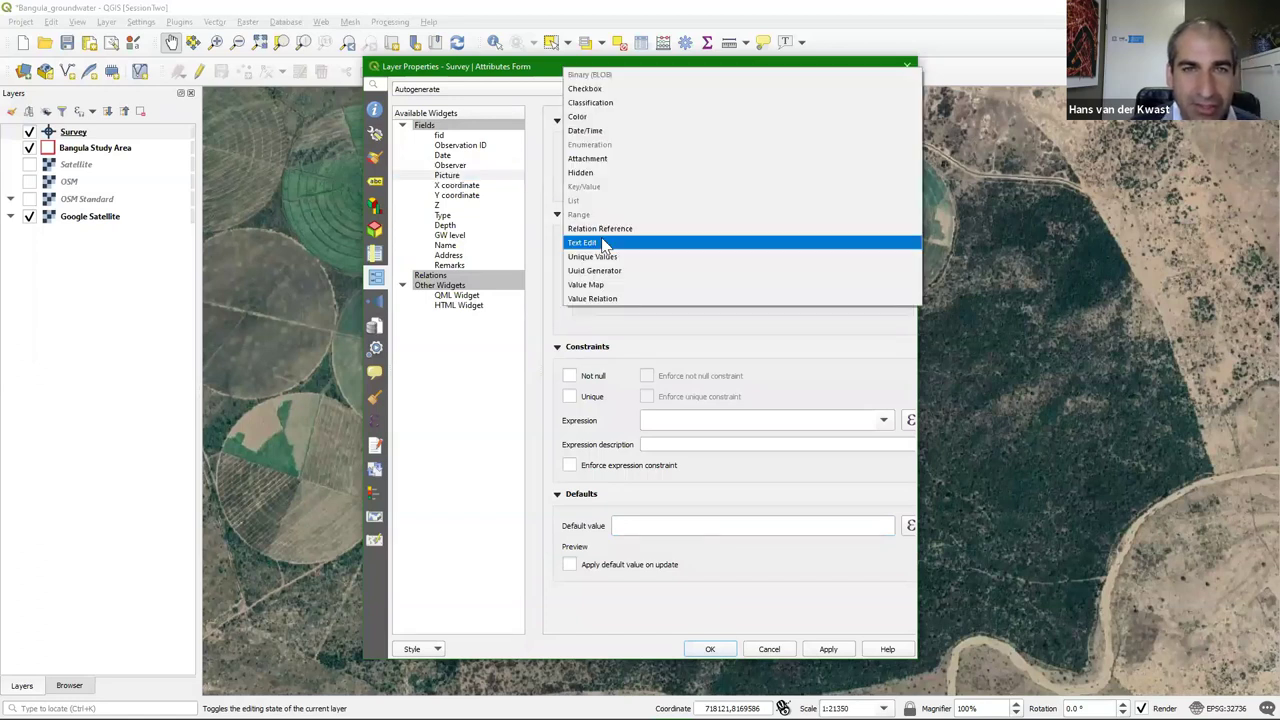
click(588, 159)
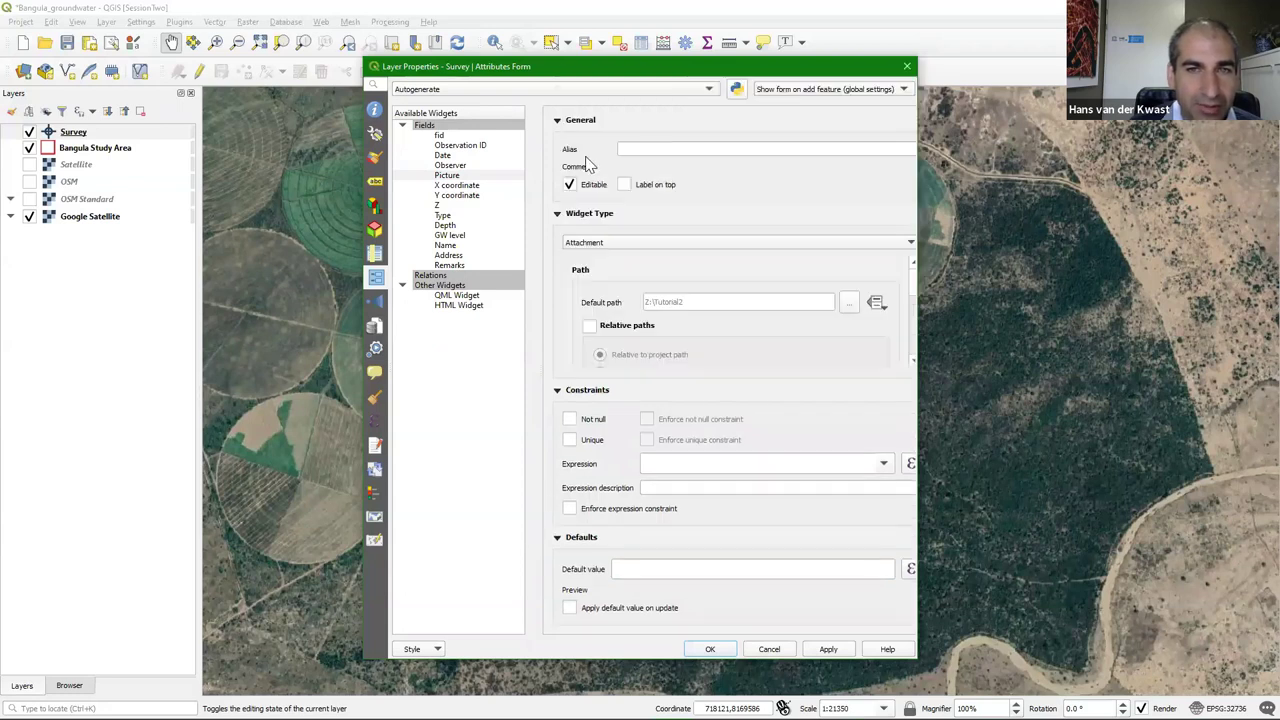
click(590, 327)
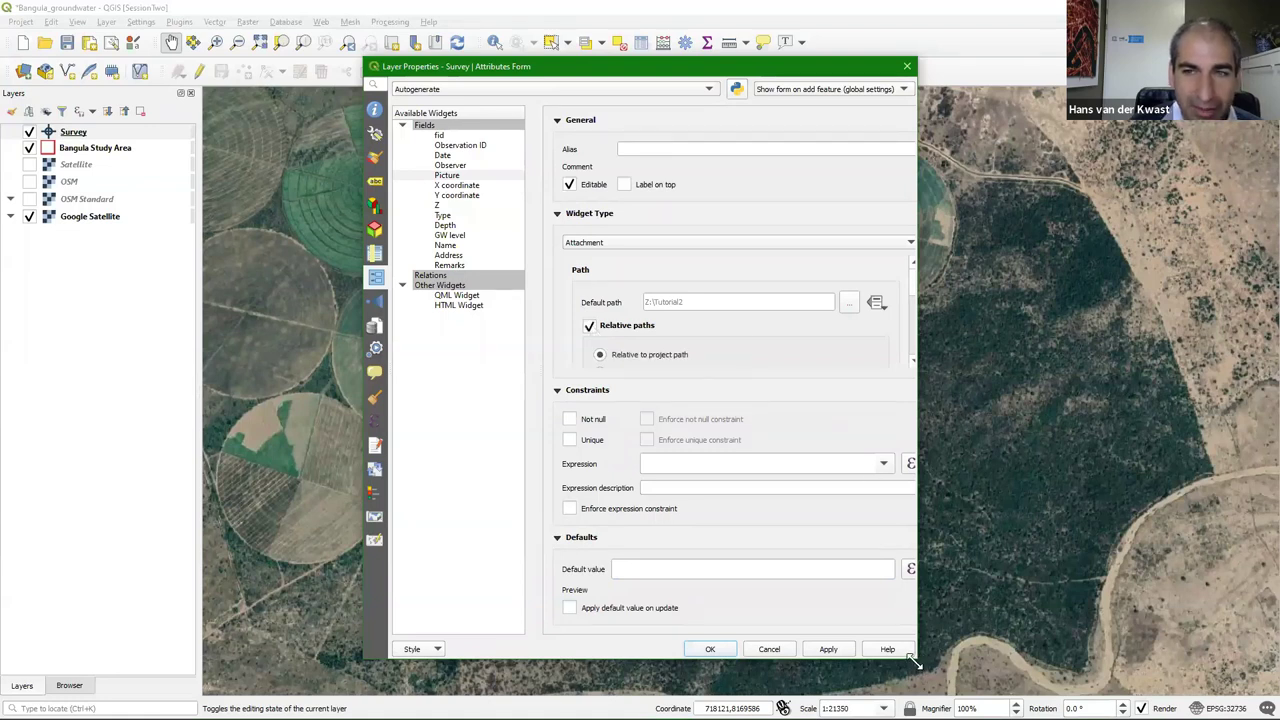
Set the Picture attachment's integrated document viewer to Image and apply the form settings
drag(913, 660, 965, 658)
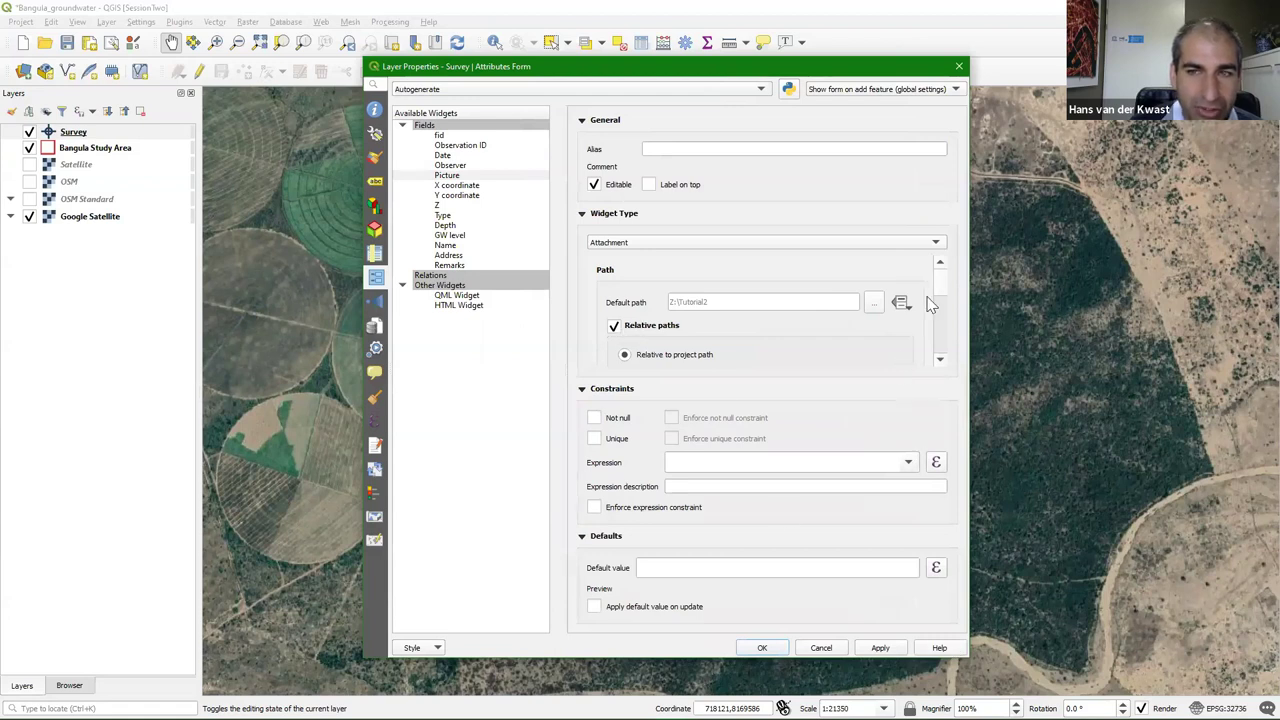
scroll(940, 306, down, 4)
scroll(940, 310, down, 5)
scroll(940, 326, down, 3)
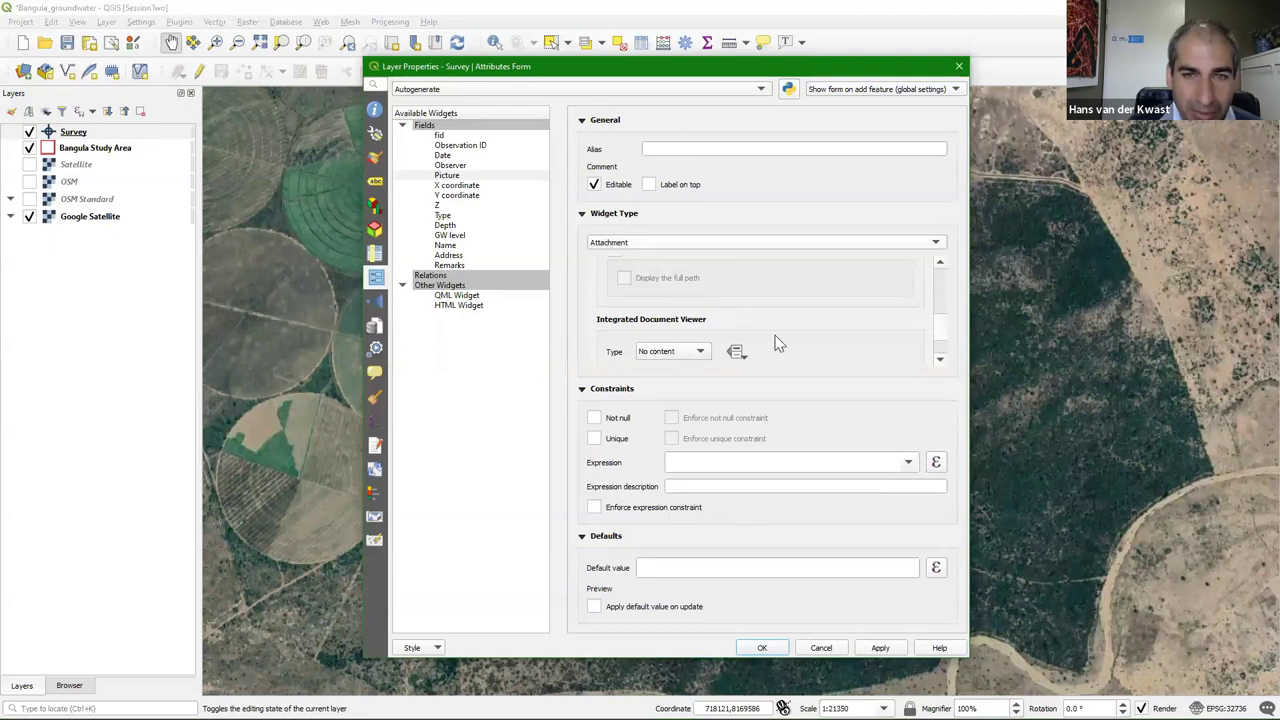
click(690, 353)
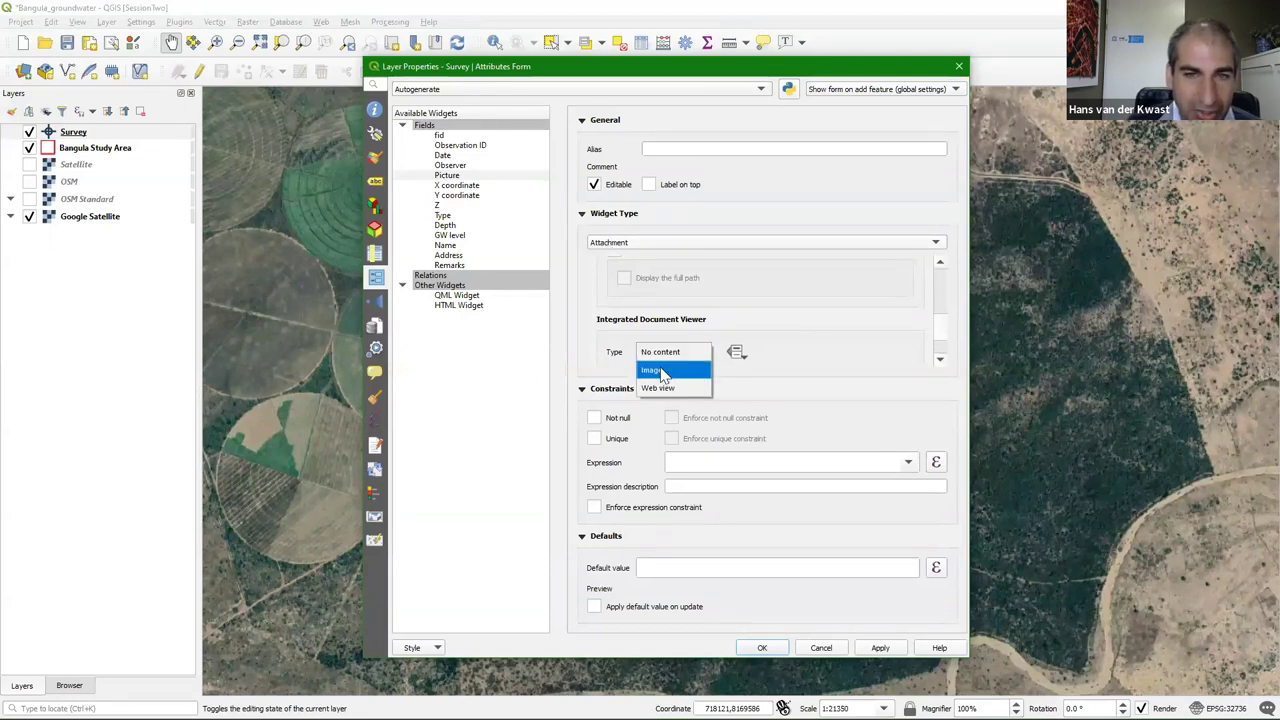
click(660, 372)
scroll(942, 335, down, 2)
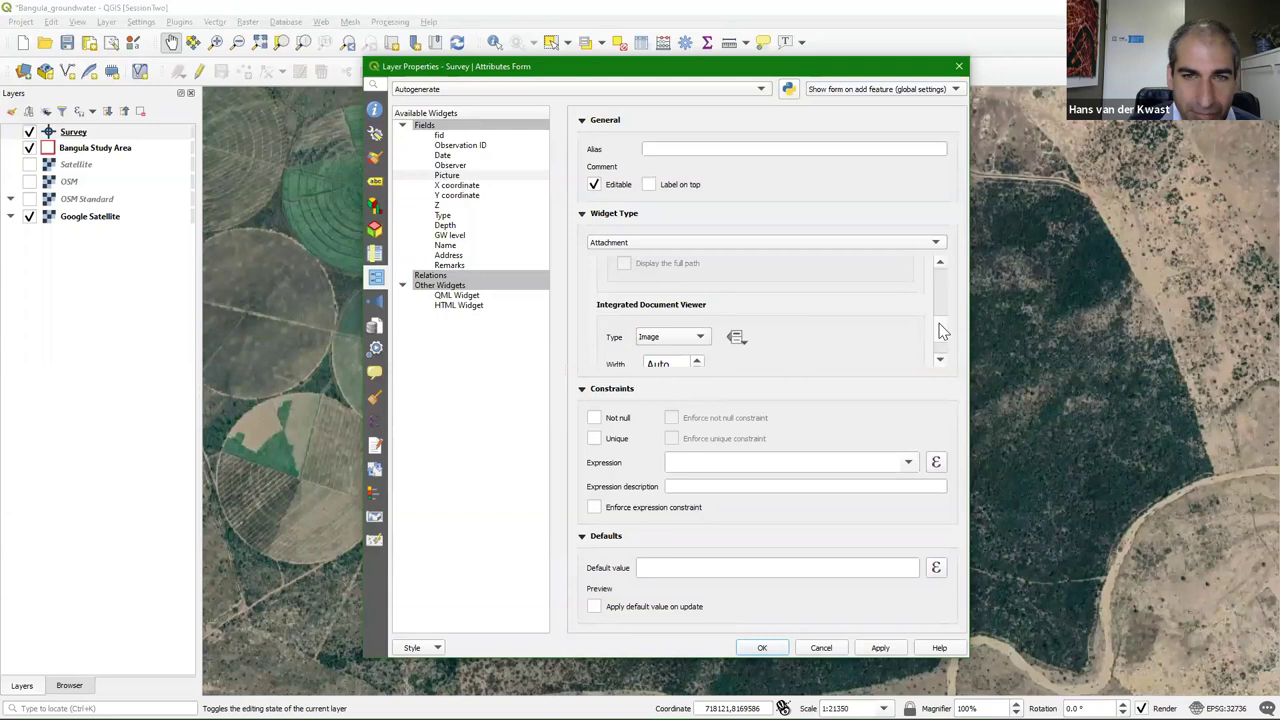
scroll(736, 338, down, 1)
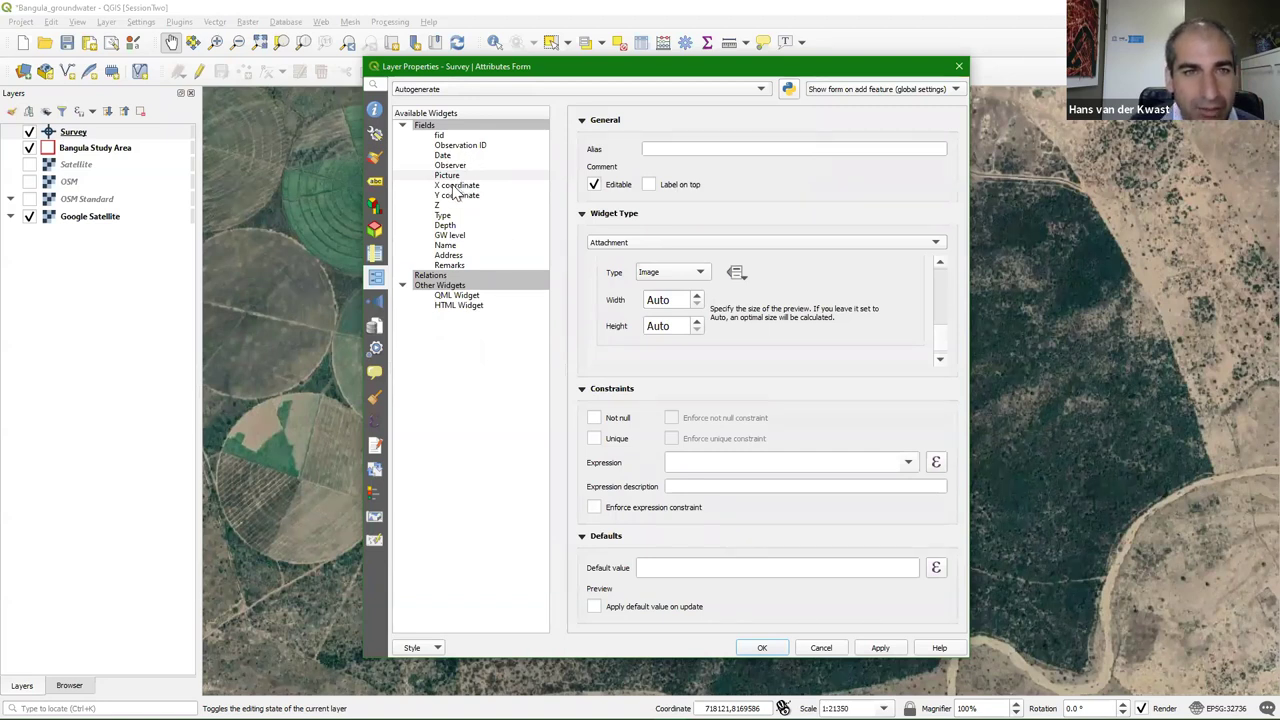
click(880, 648)
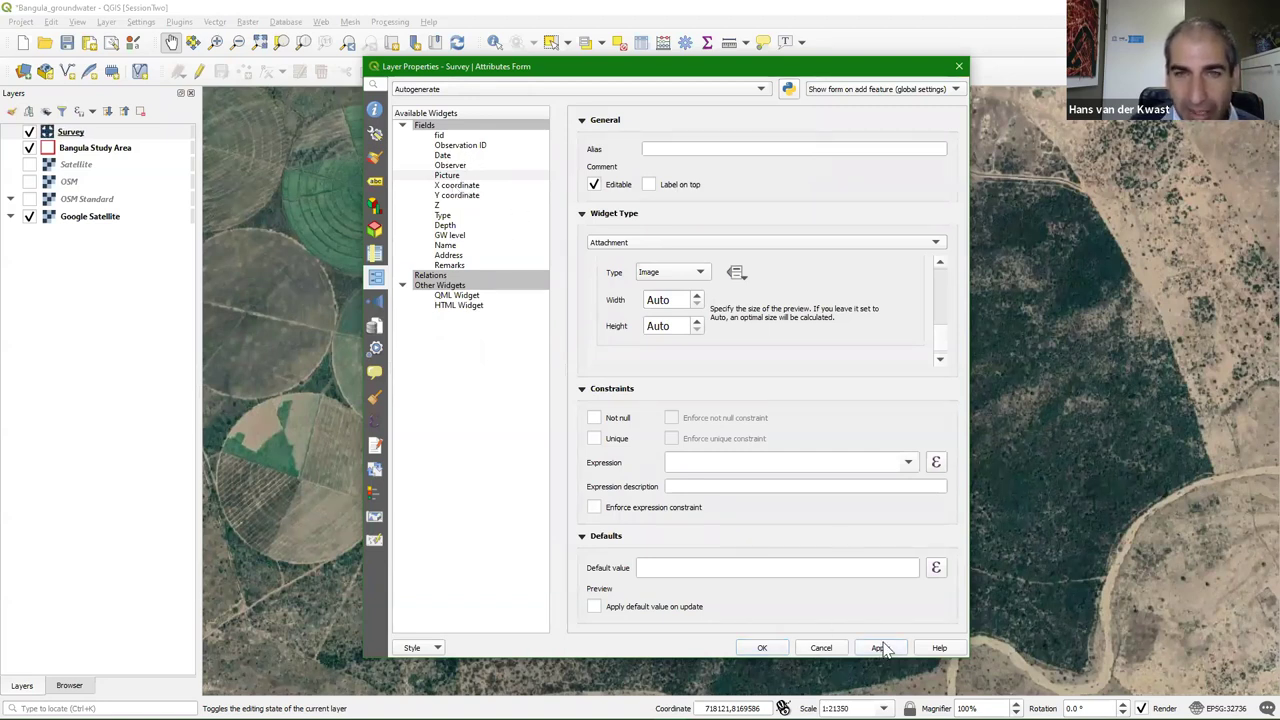
click(455, 186)
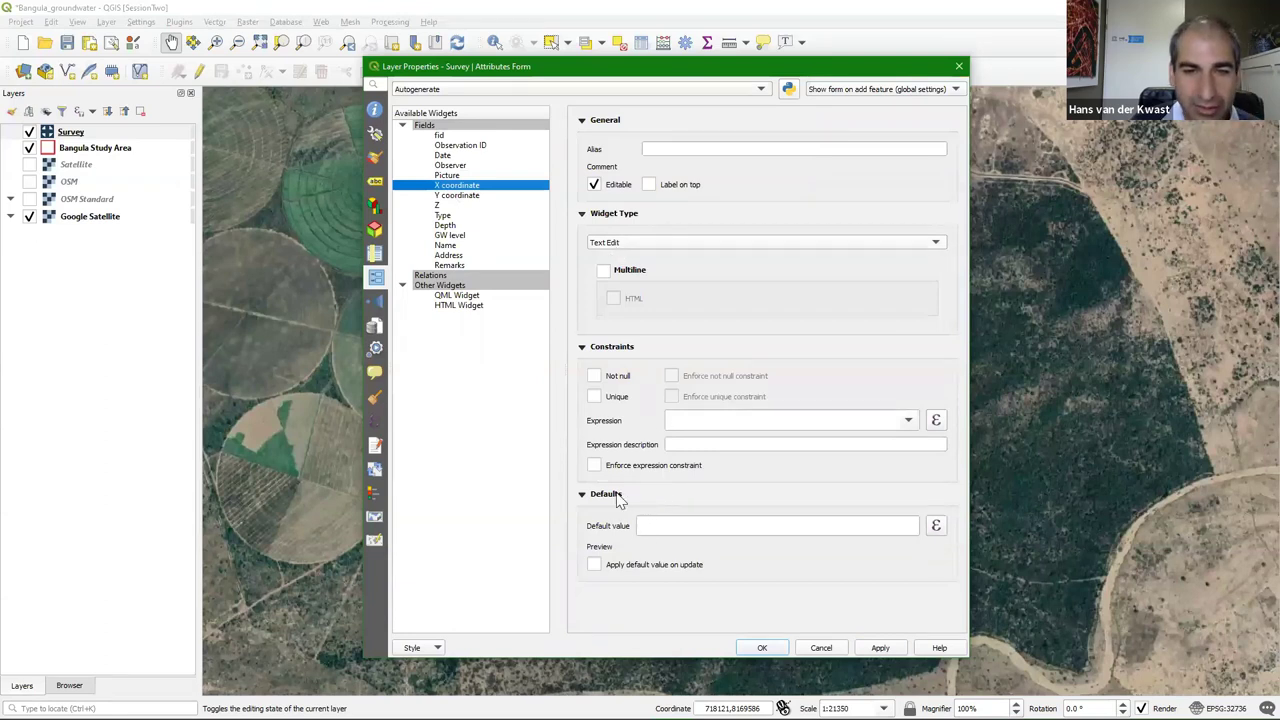
Give the Z field the alias 'Elevation (m)'
click(464, 200)
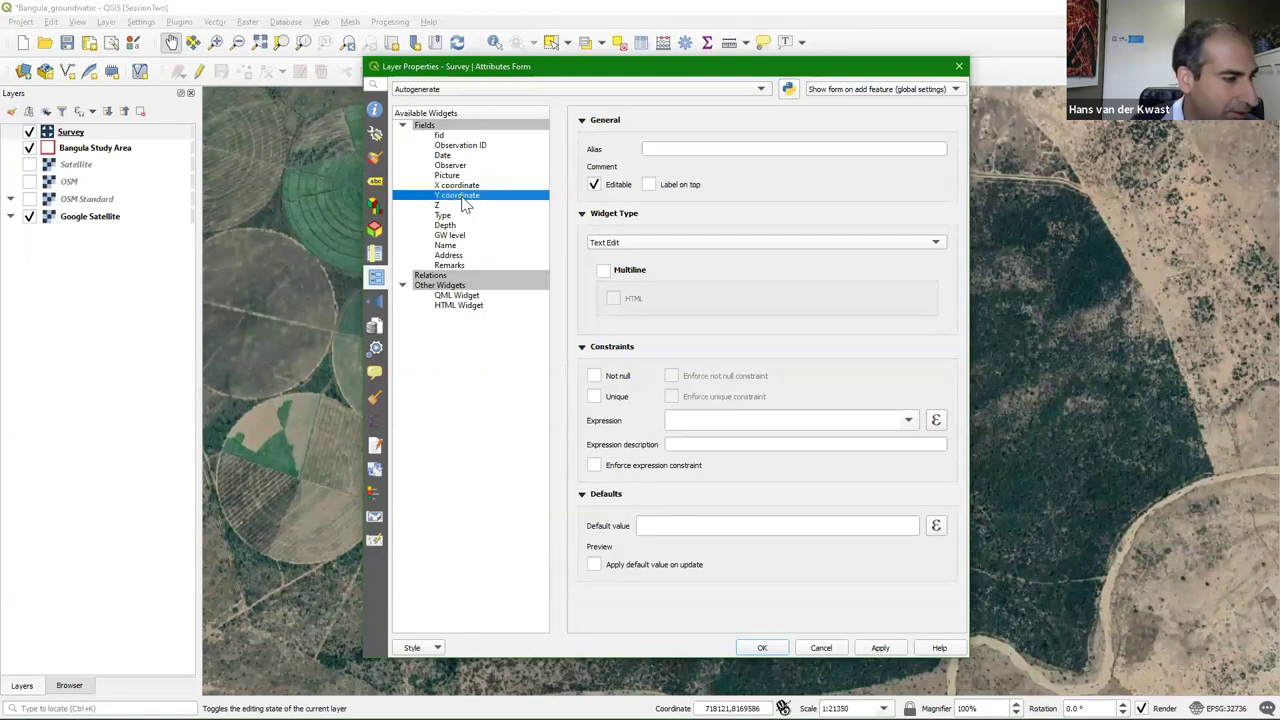
click(439, 207)
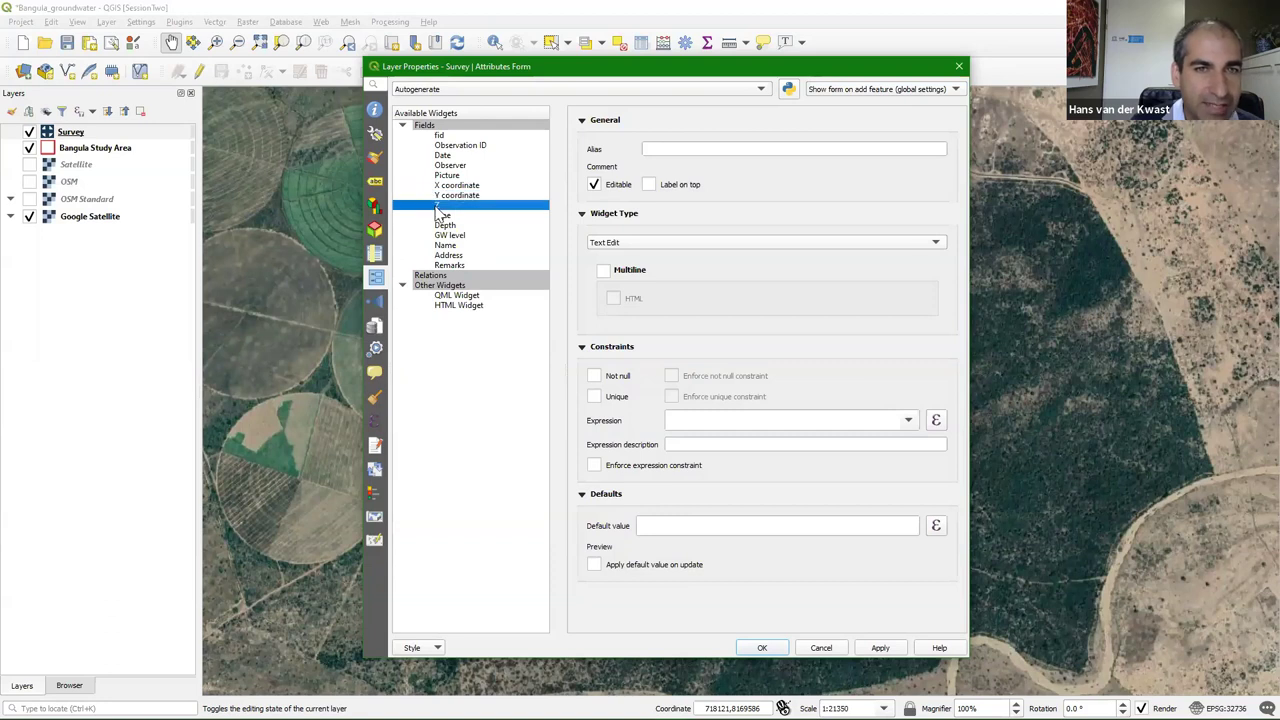
click(677, 149)
text(Elevation (m)
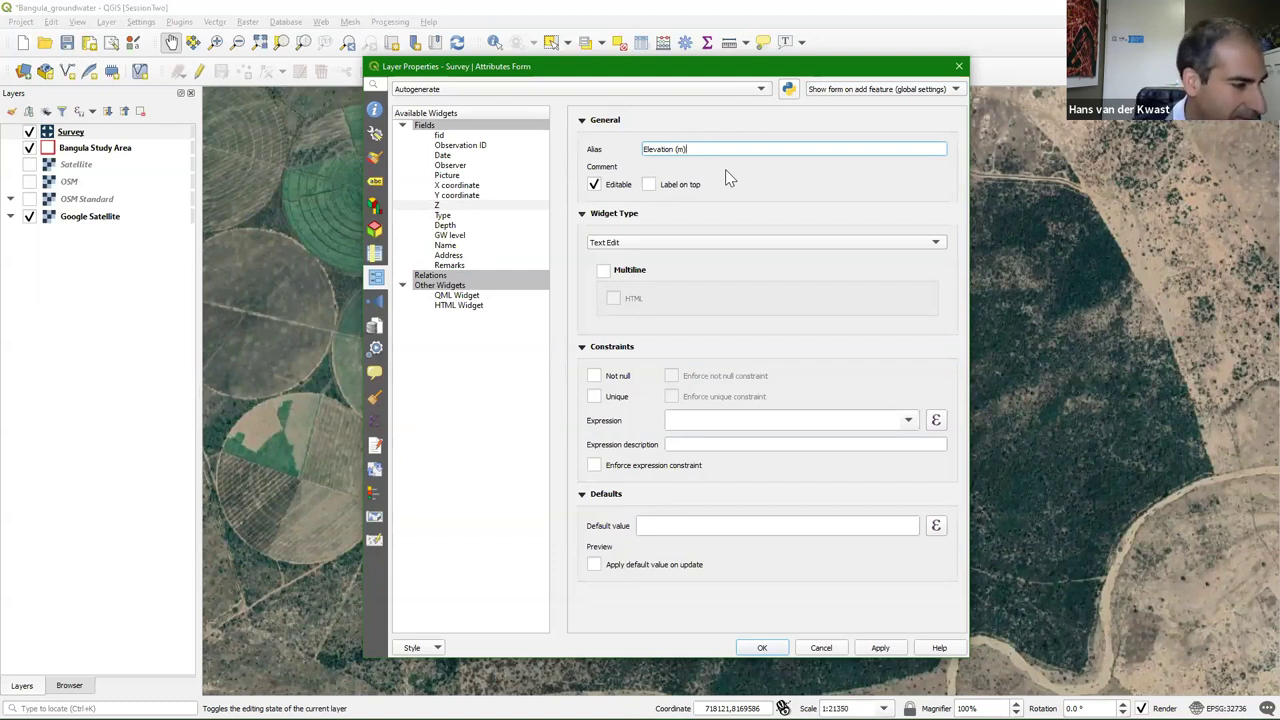
click(446, 219)
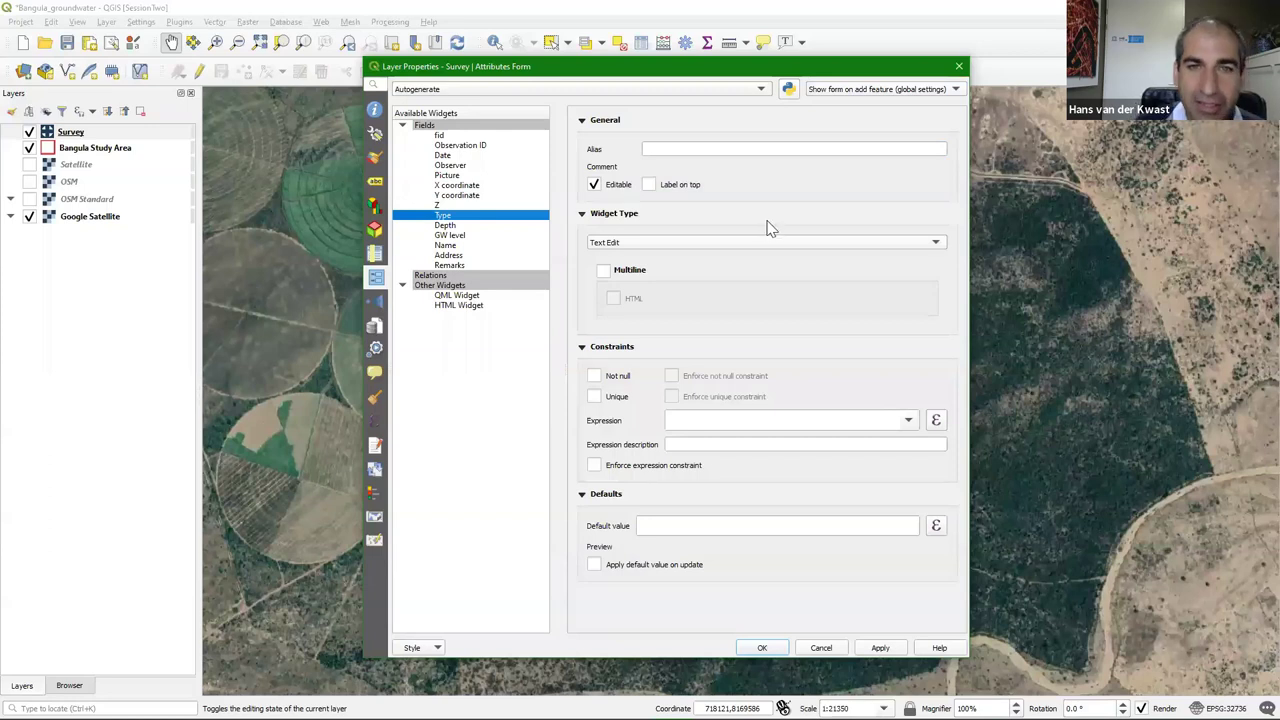
Alias the Type field 'Feature type' and switch its widget type to Value Map
click(672, 149)
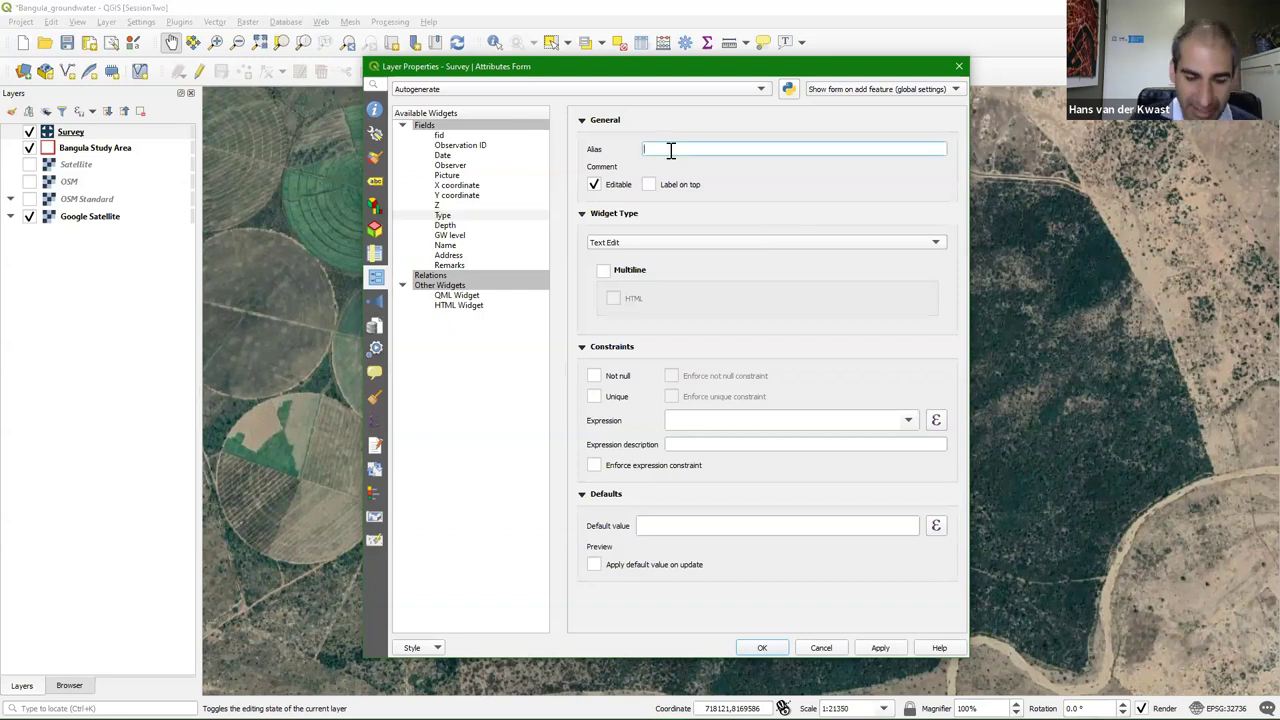
text(Feature type)
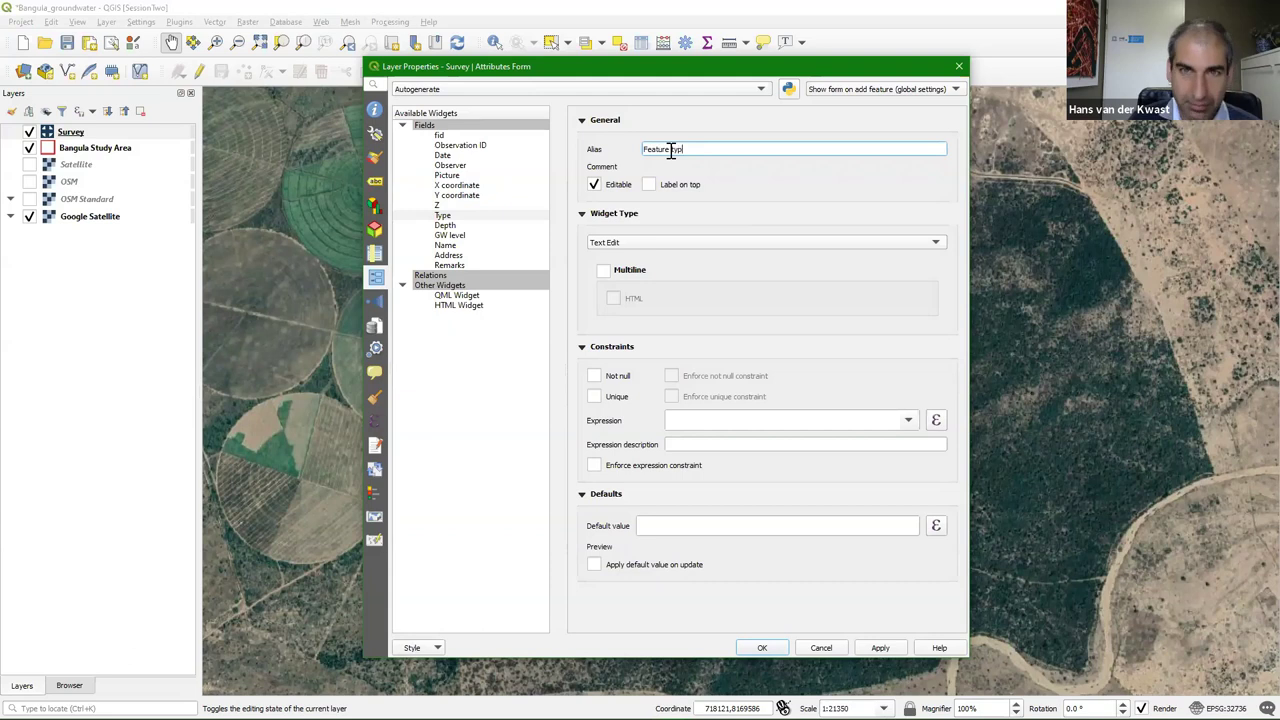
click(619, 246)
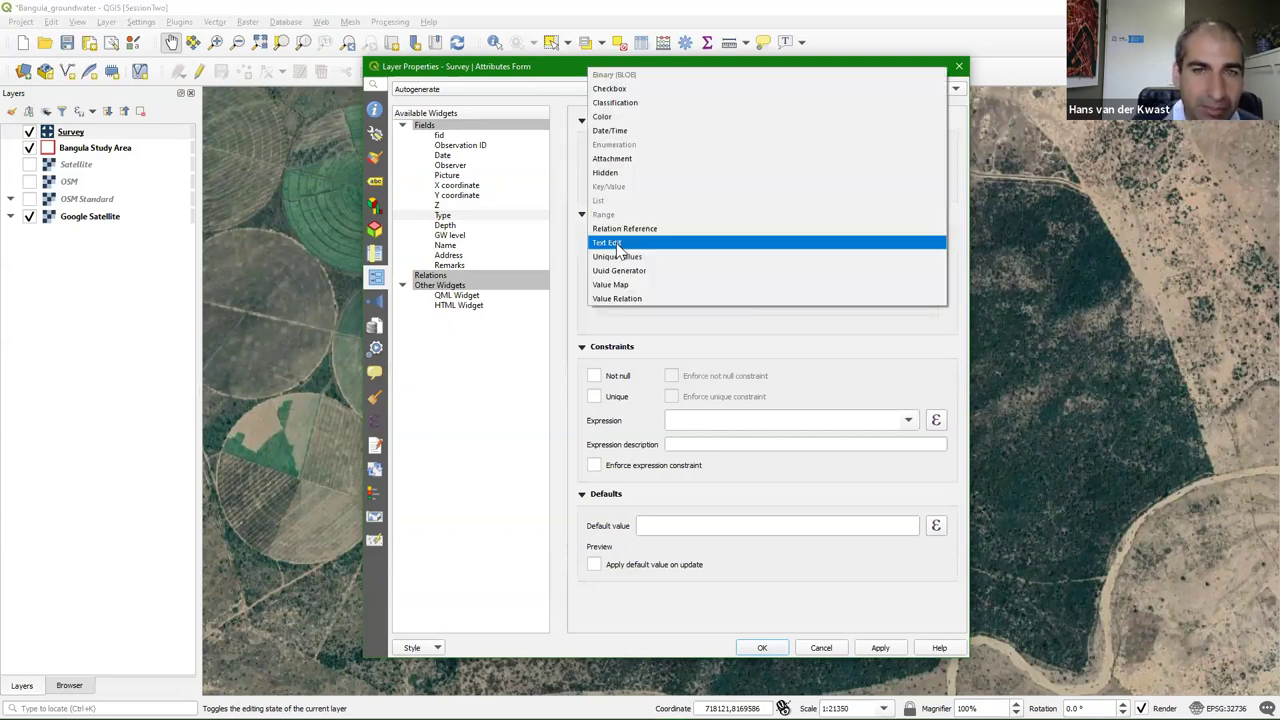
click(617, 285)
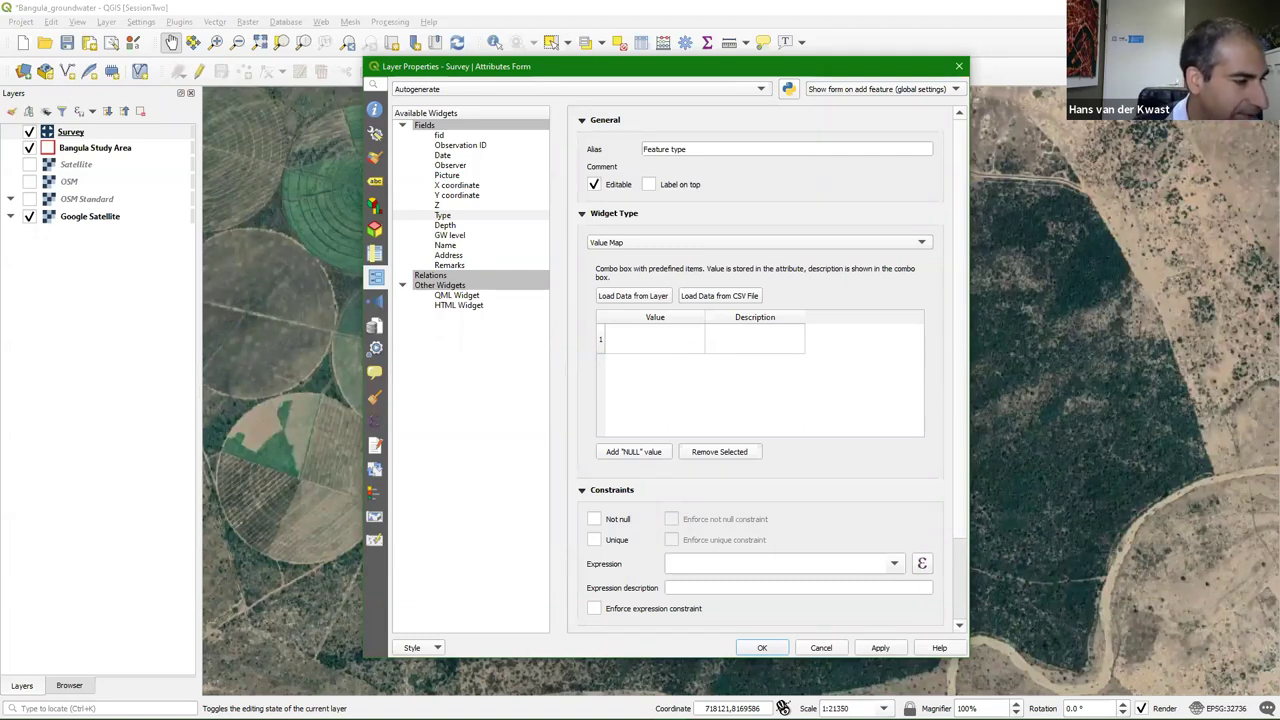
Add Borehole and Well to the Type value map, each with a matching description
click(645, 345)
click(644, 345)
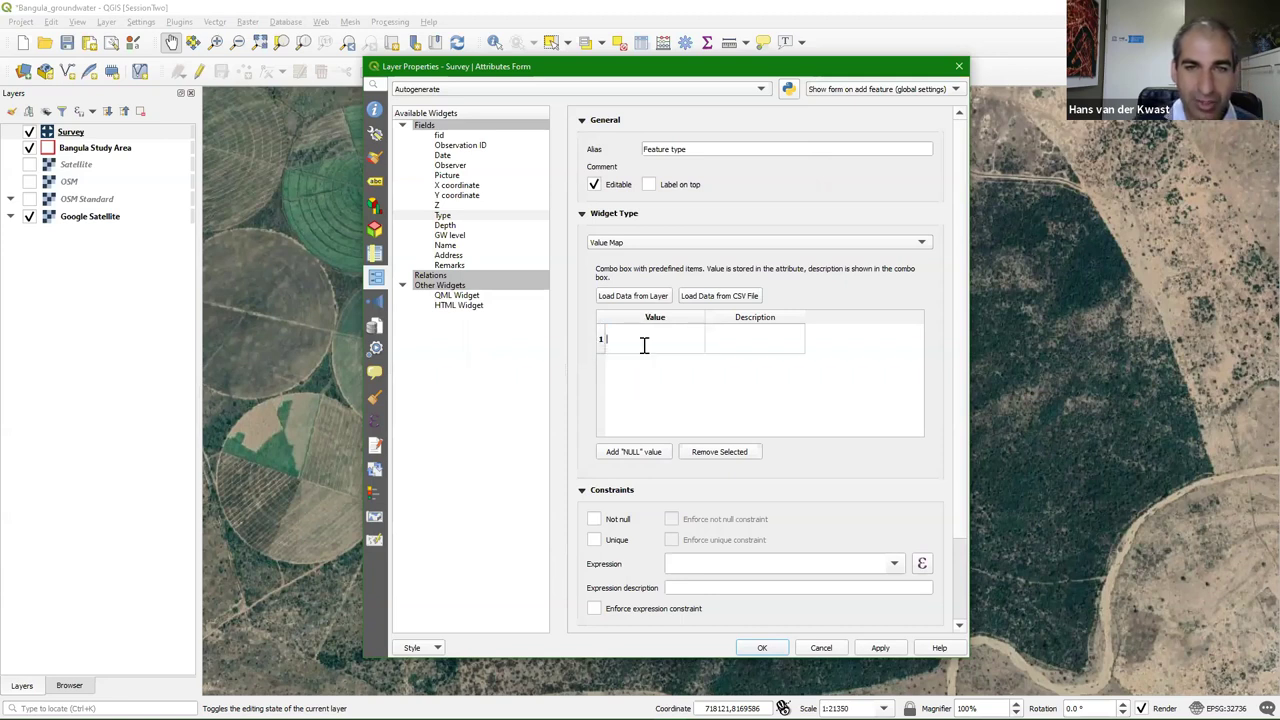
text(Borehole)
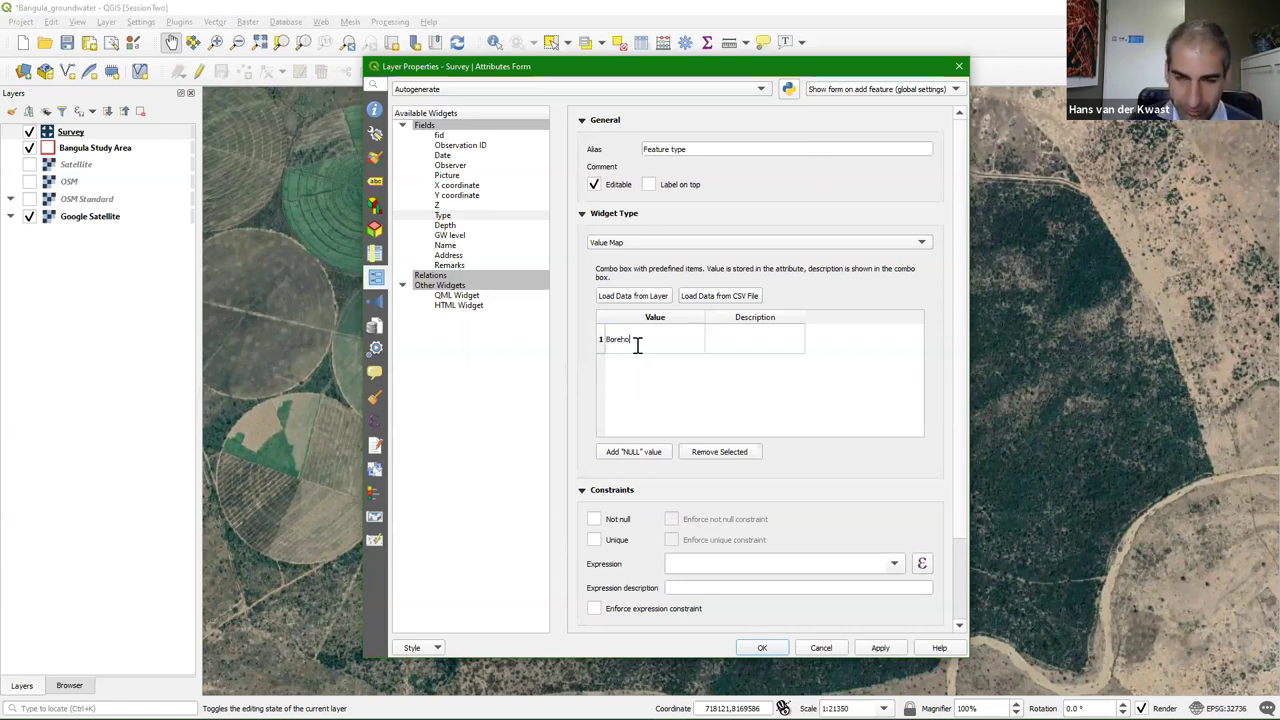
key(Return)
double_click(731, 339)
text(Borehole)
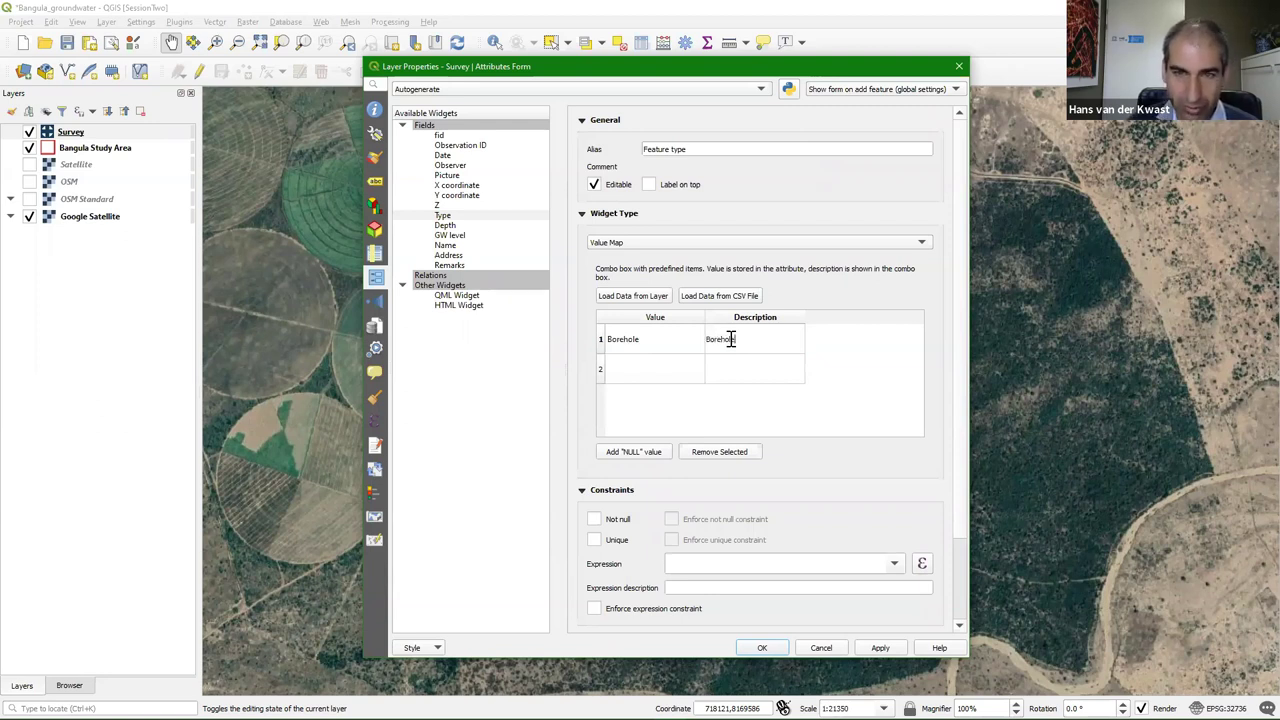
click(645, 374)
double_click(645, 374)
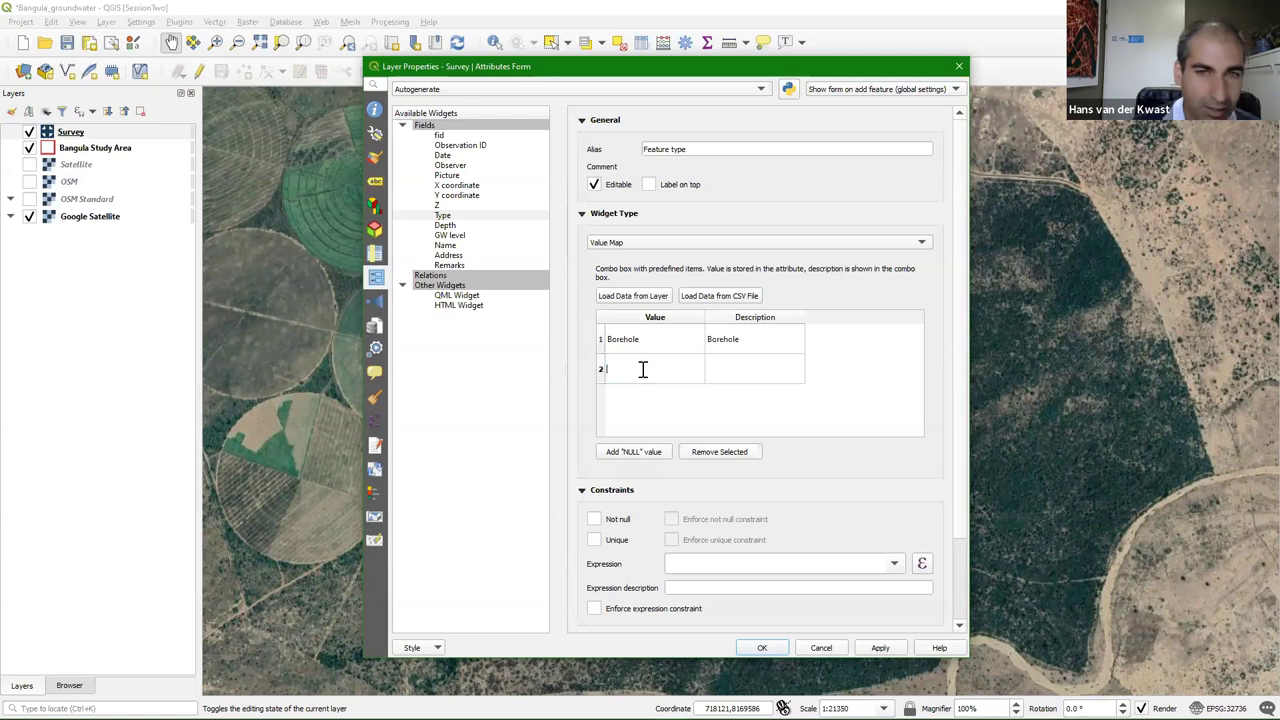
text(Well)
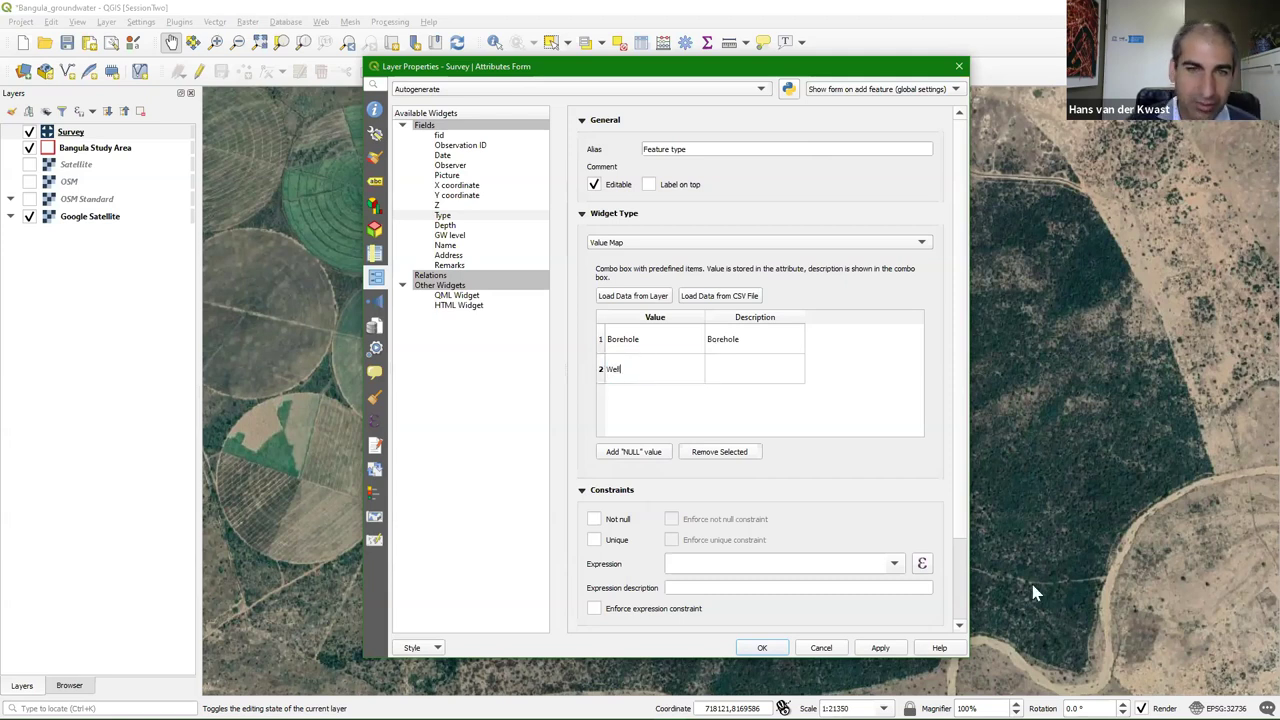
click(732, 362)
double_click(733, 362)
text(W)
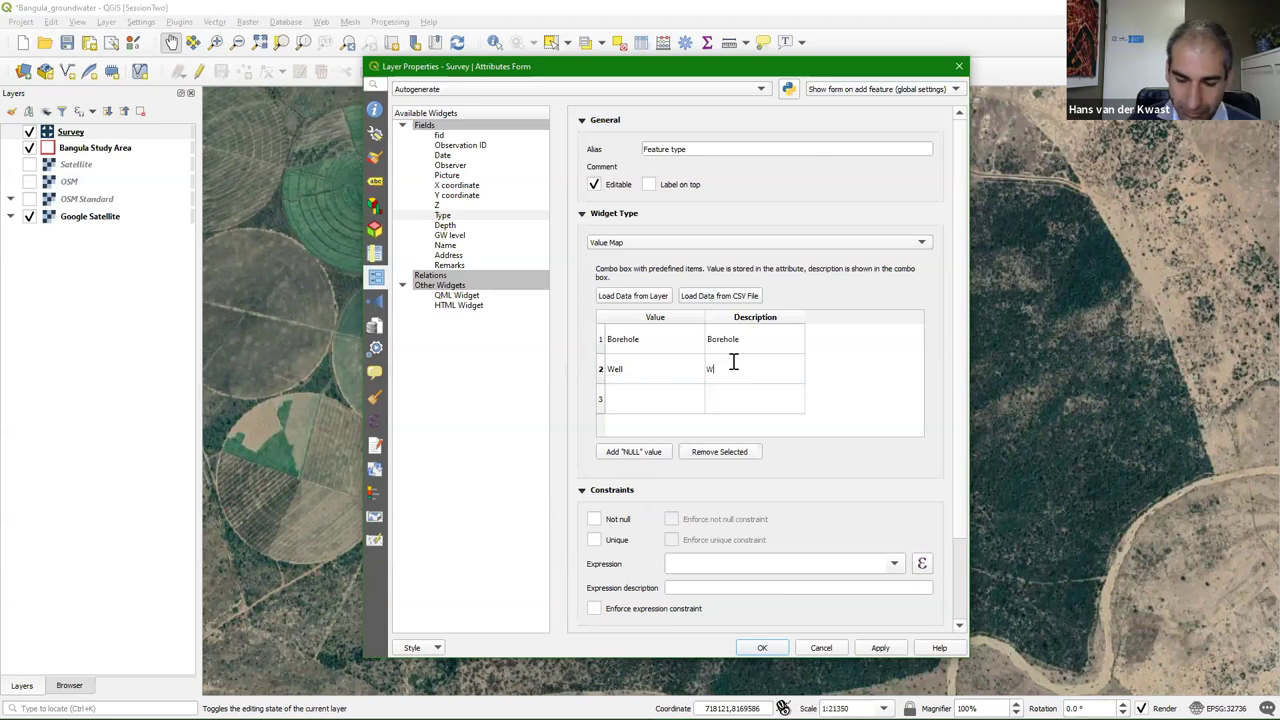
text(ell)
click(655, 410)
Add Spring and Other to the Type value map, each with a matching description
double_click(655, 410)
text(Spring)
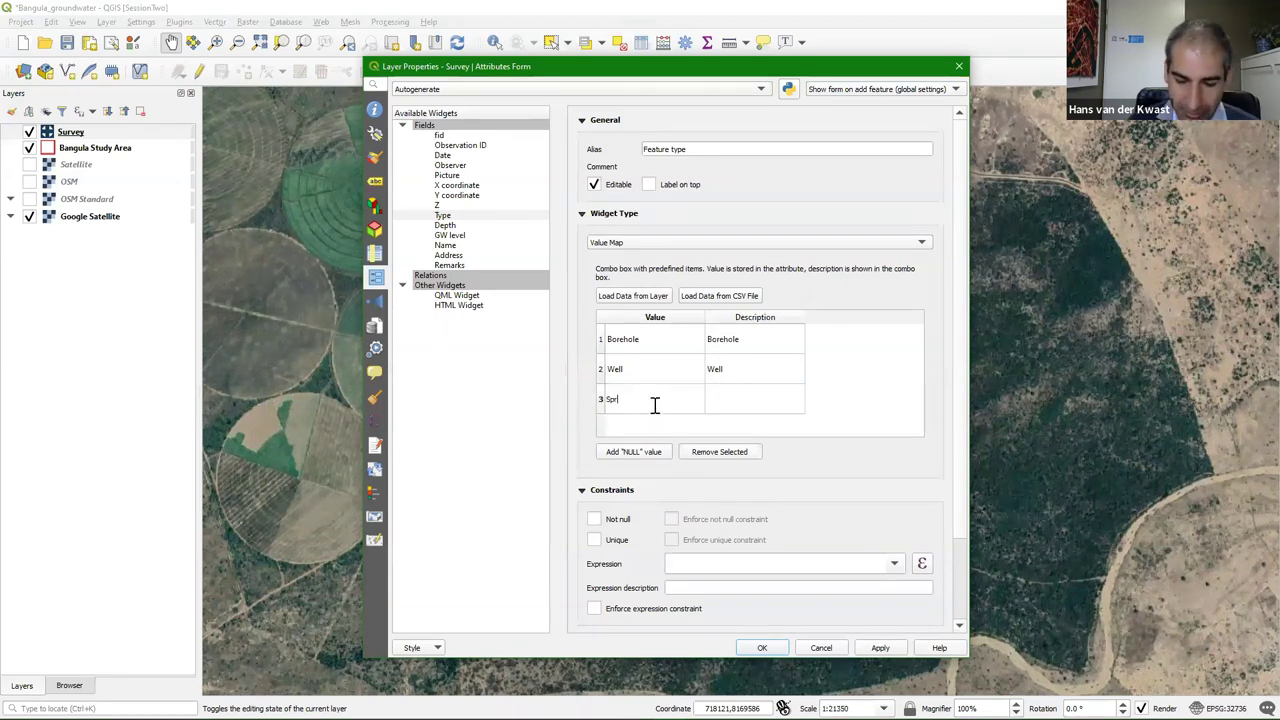
double_click(726, 399)
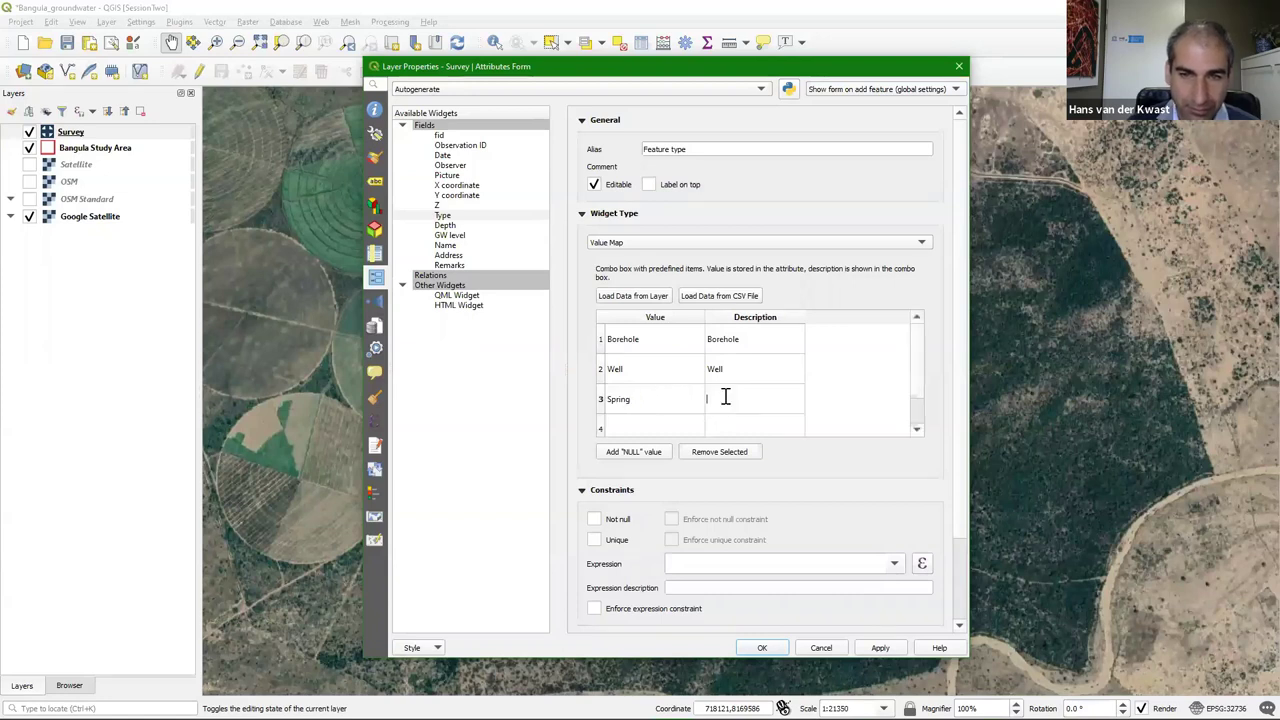
text(Spring)
click(678, 425)
text(Other)
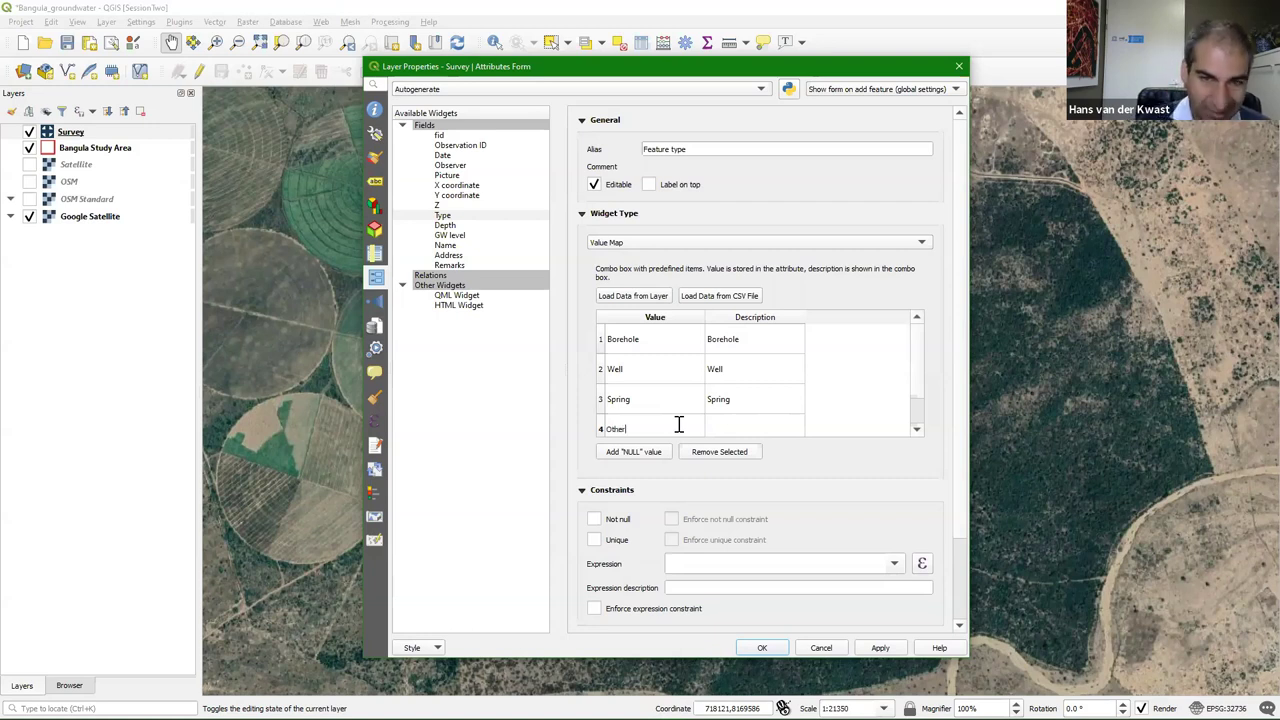
text(Other)
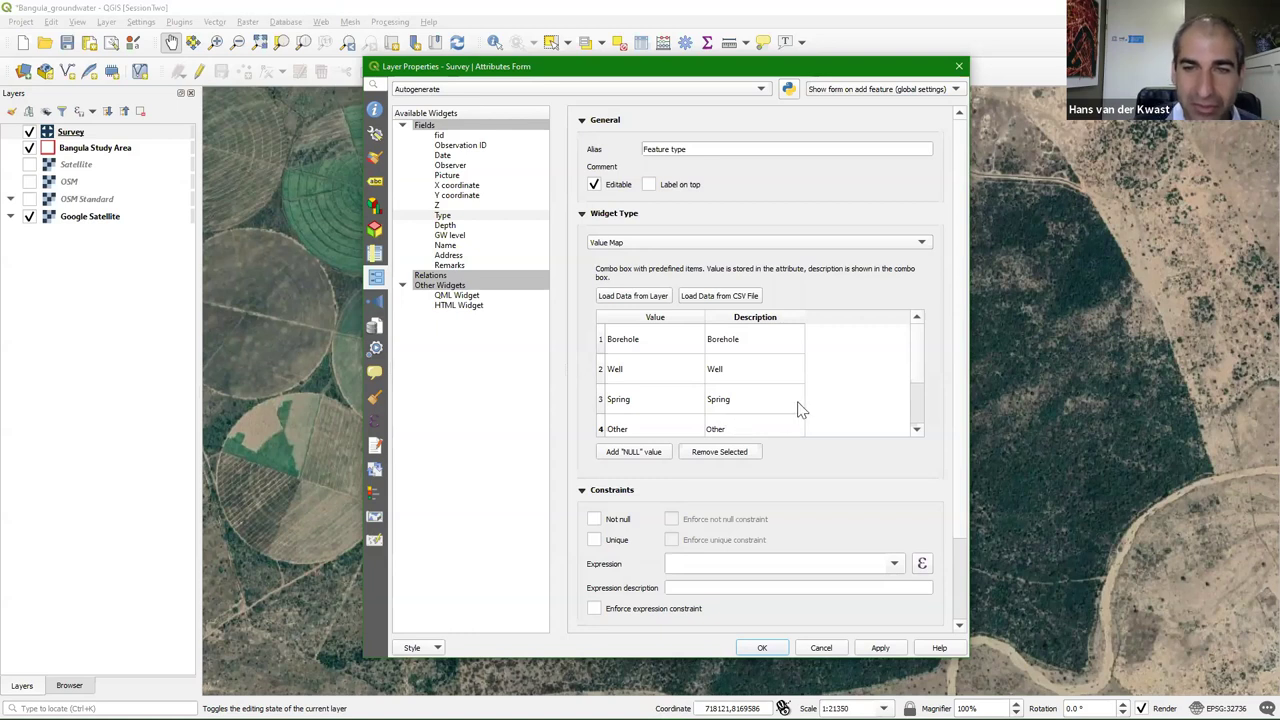
click(848, 424)
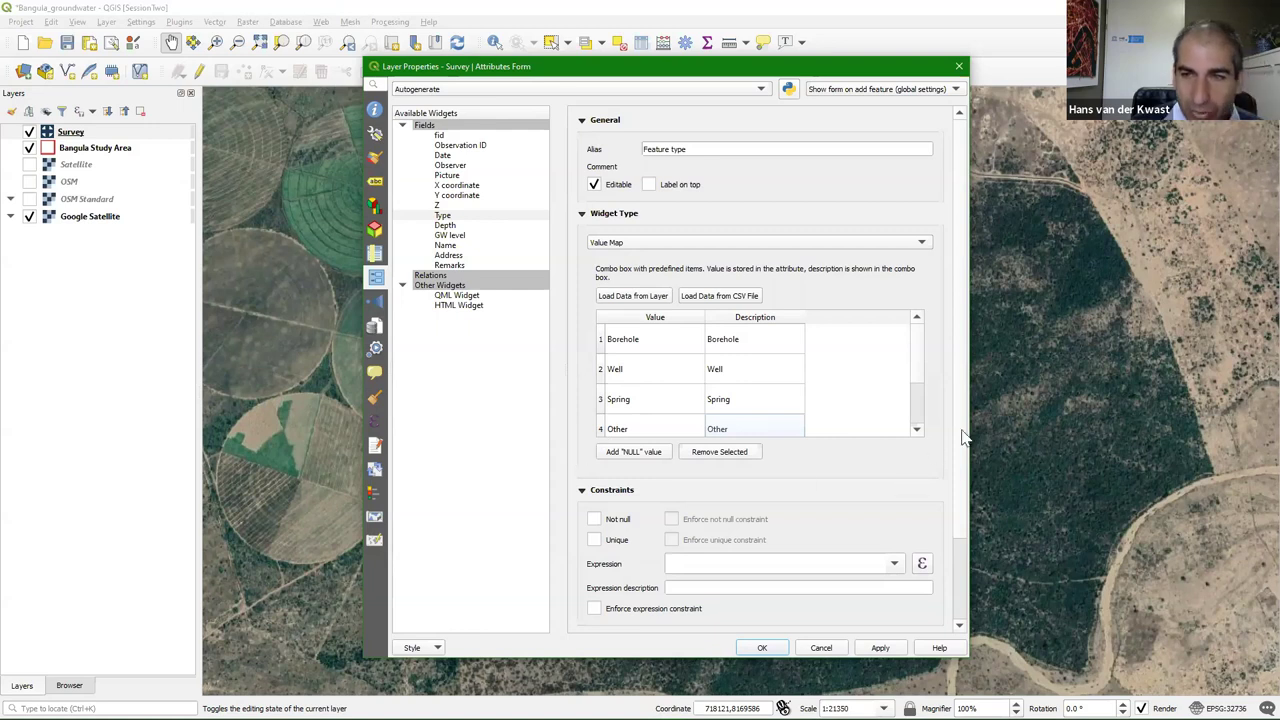
Make the Type field required with a Not null constraint
scroll(953, 501, down, 3)
click(594, 428)
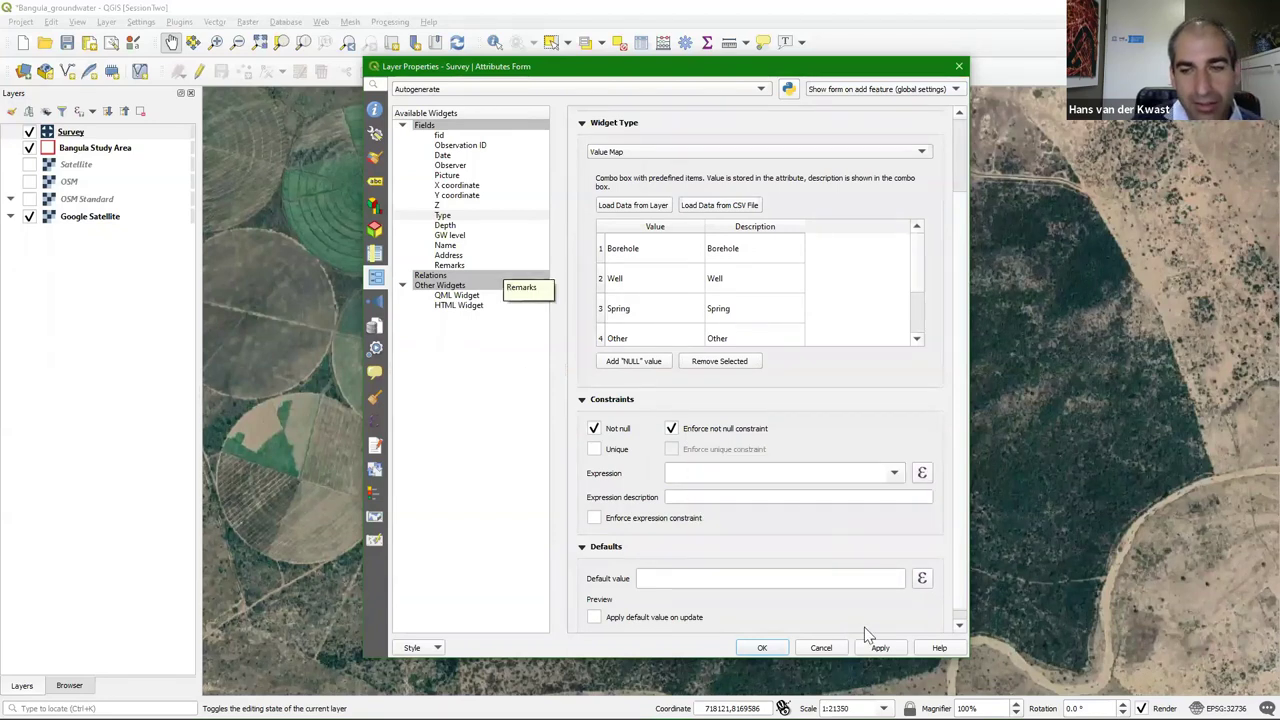
click(451, 226)
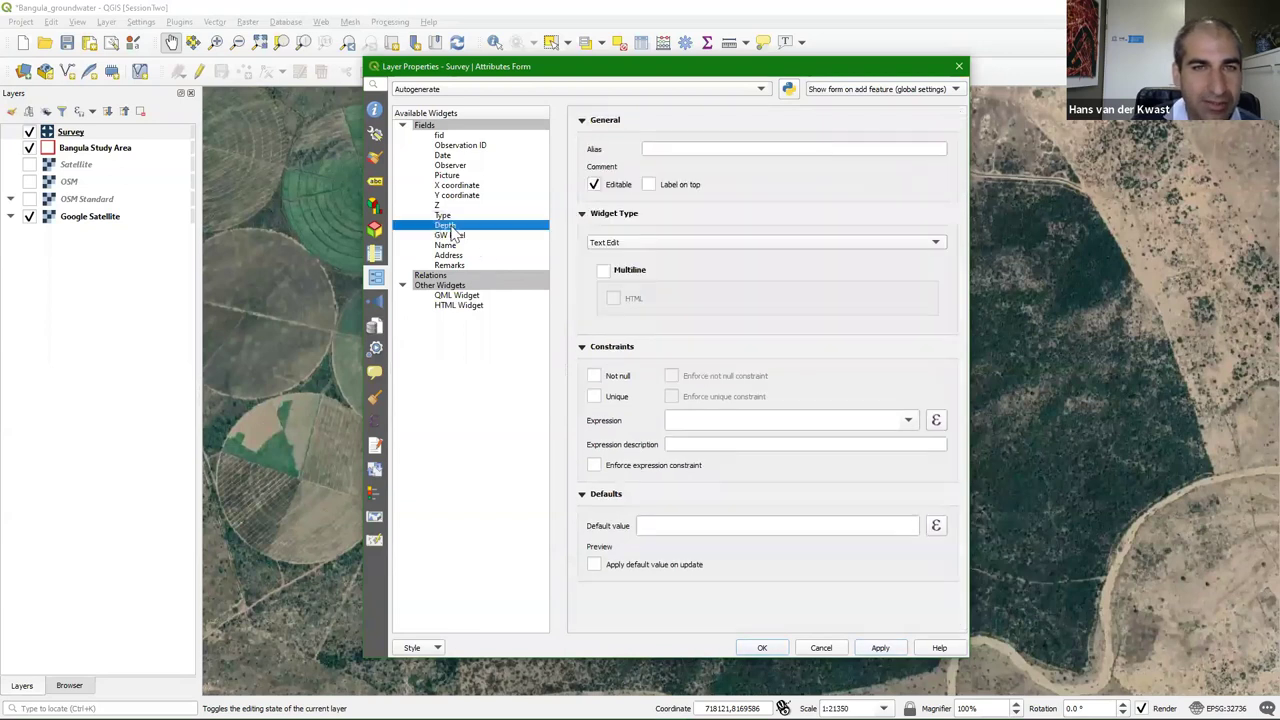
Alias the Depth field 'Depth to bottom (m)' and open its constraint expression builder
click(692, 149)
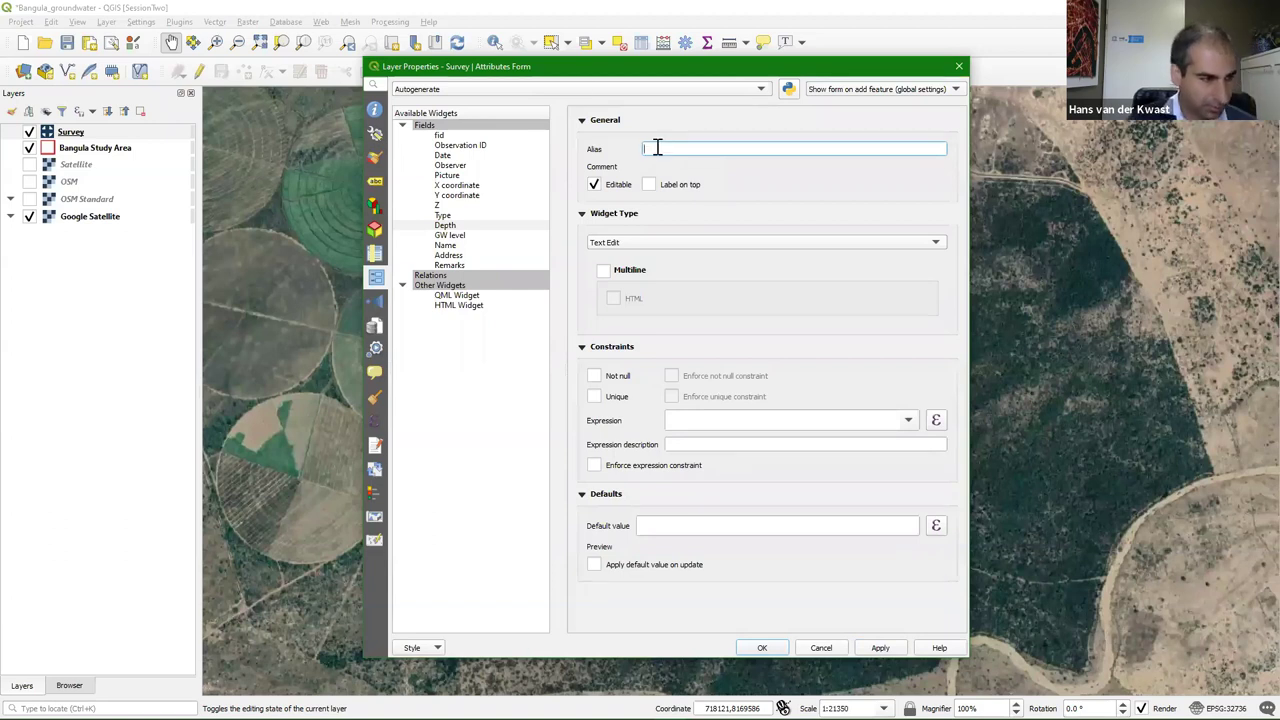
text(Depth)
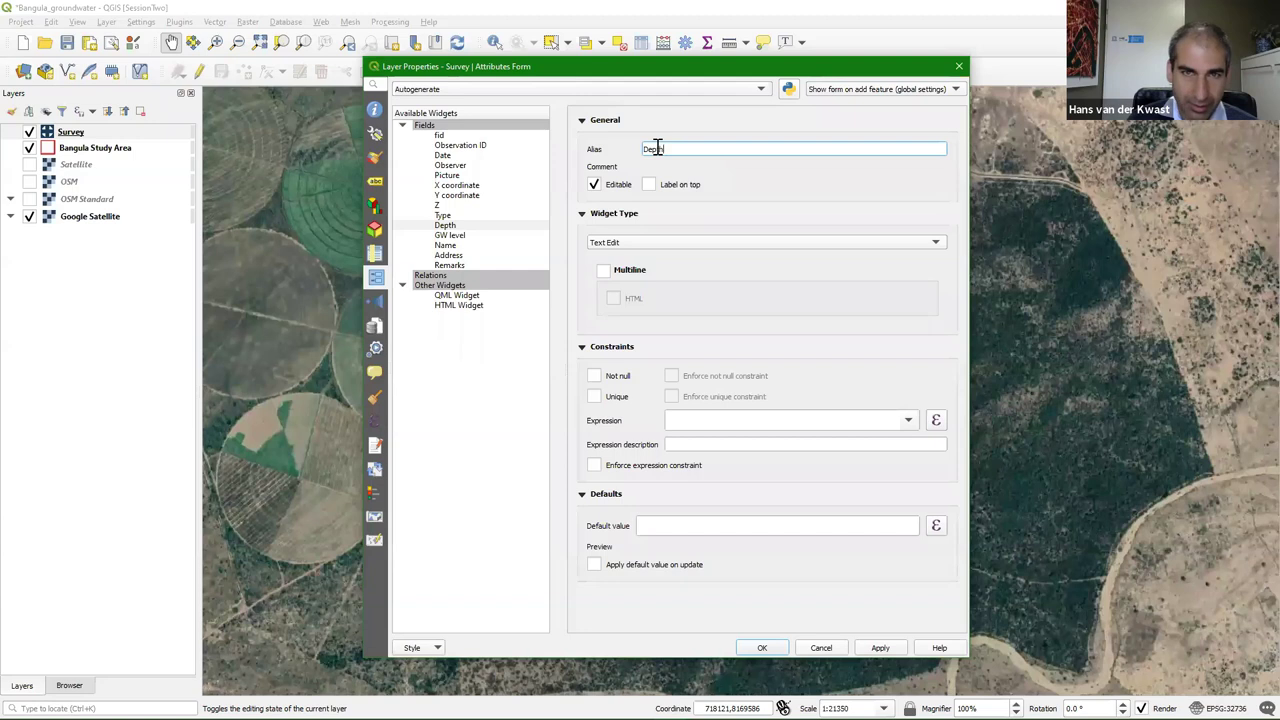
text( to bo)
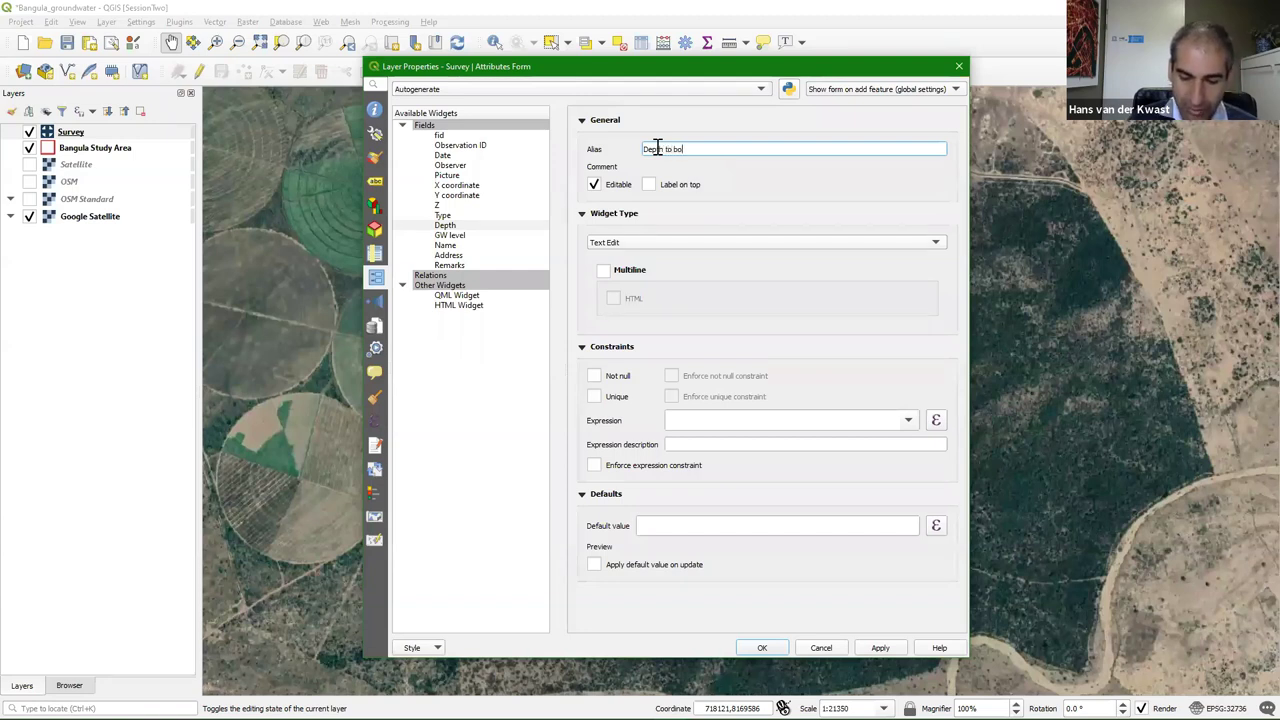
text(ttom (m)
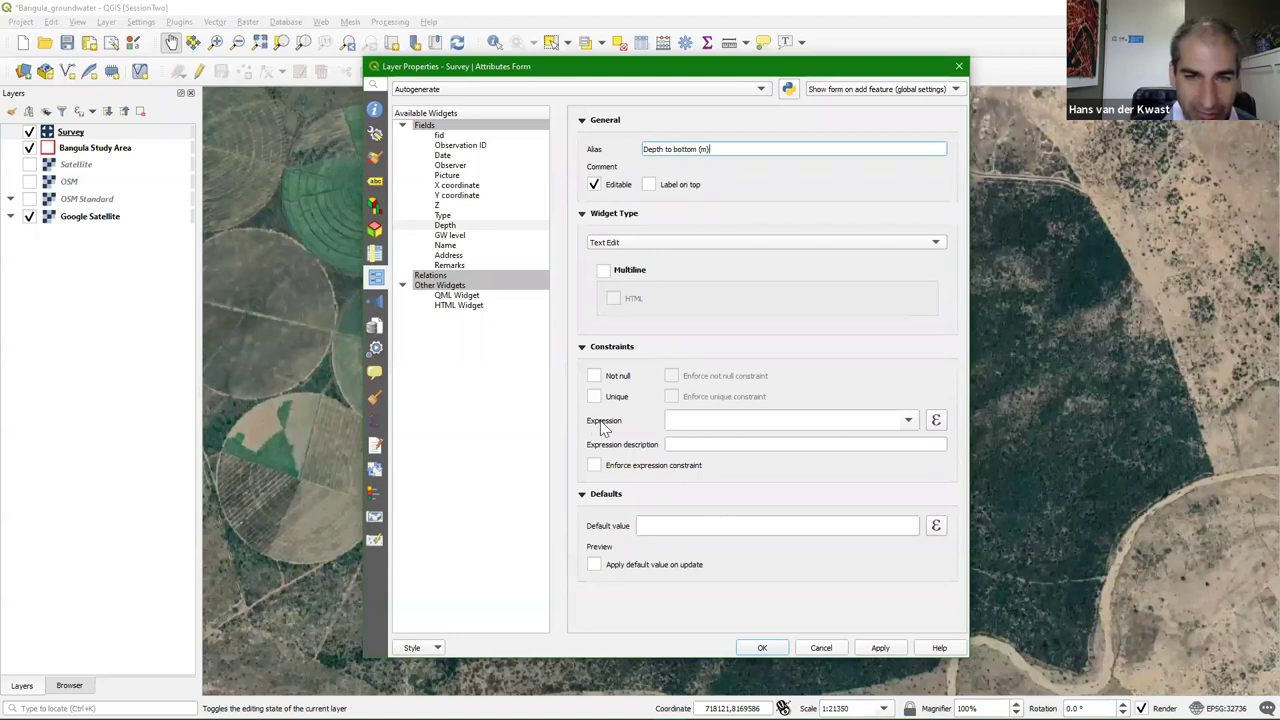
click(937, 422)
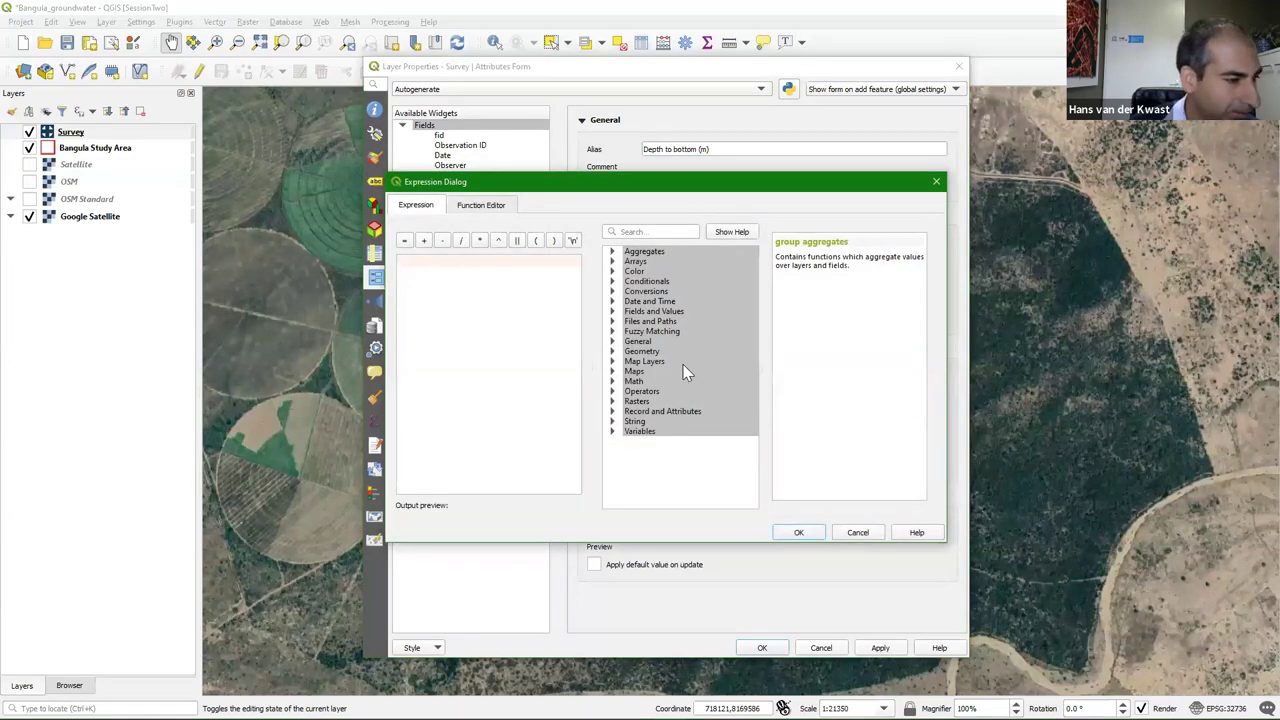
Build and confirm the Depth constraint "Type" = 'Boreholes' OR "Type" = 'Wells'
click(614, 313)
scroll(755, 393, down, 1)
scroll(752, 393, down, 2)
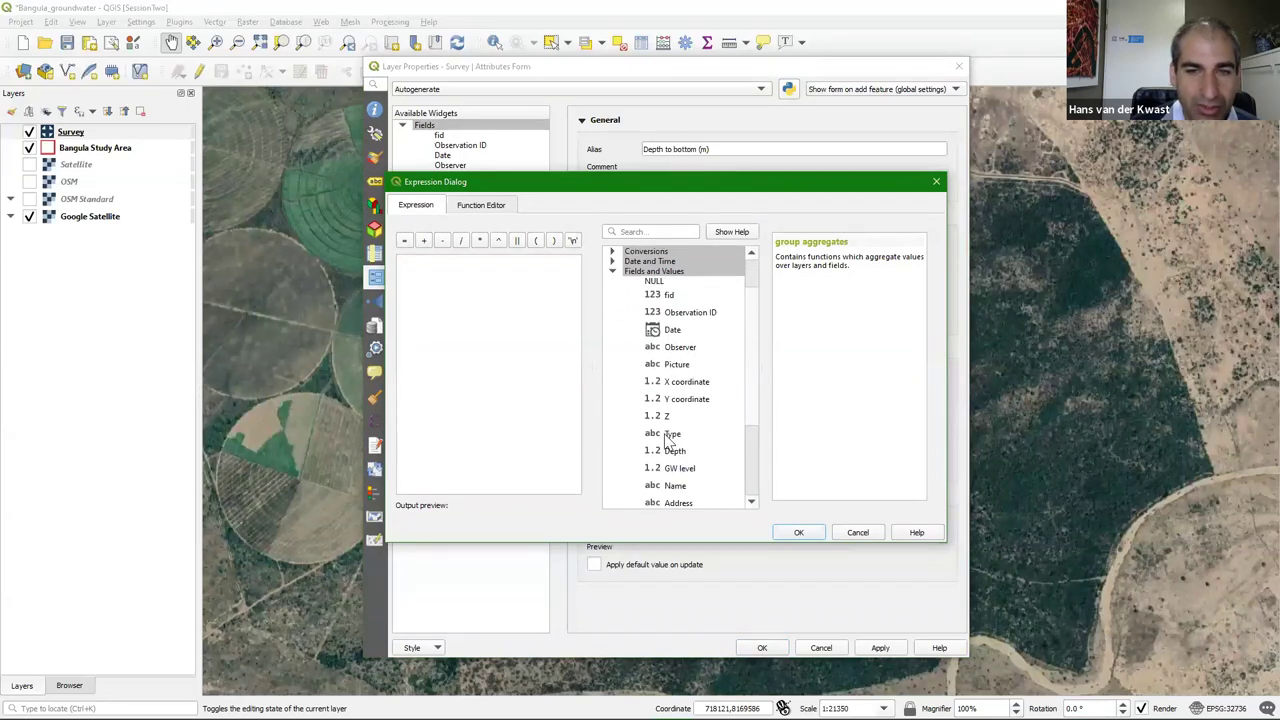
click(675, 437)
double_click(676, 438)
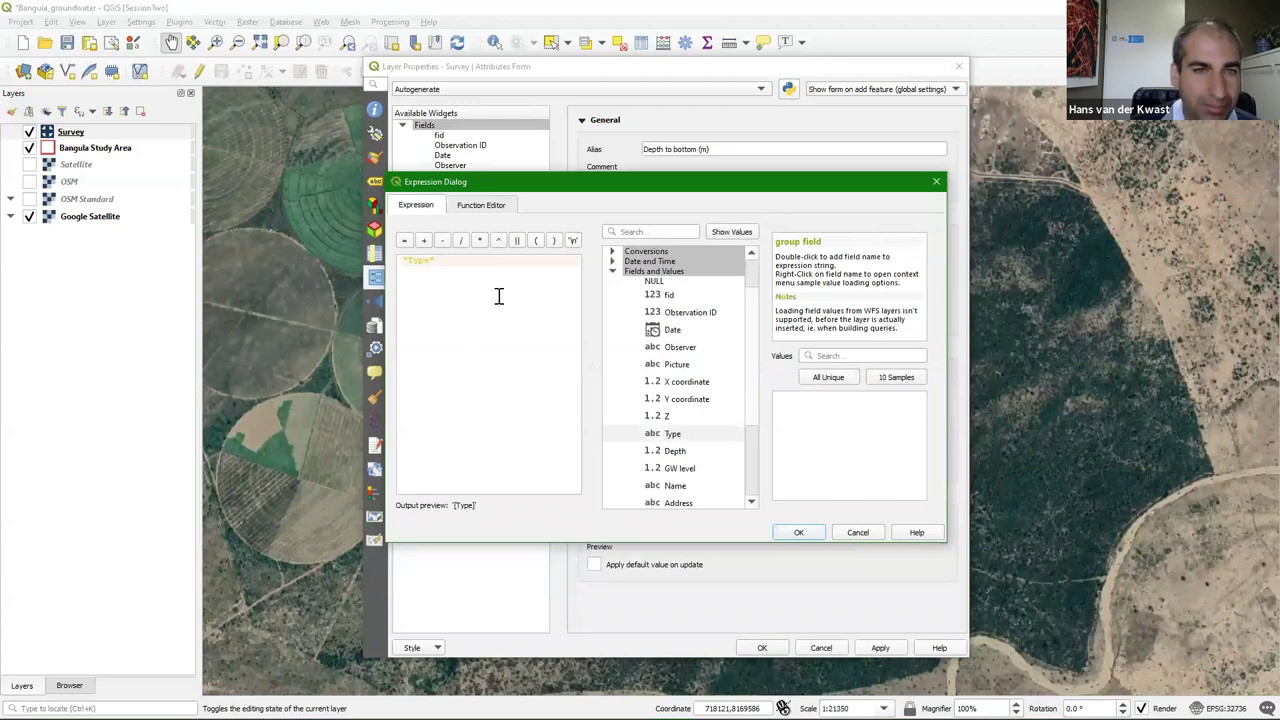
click(404, 241)
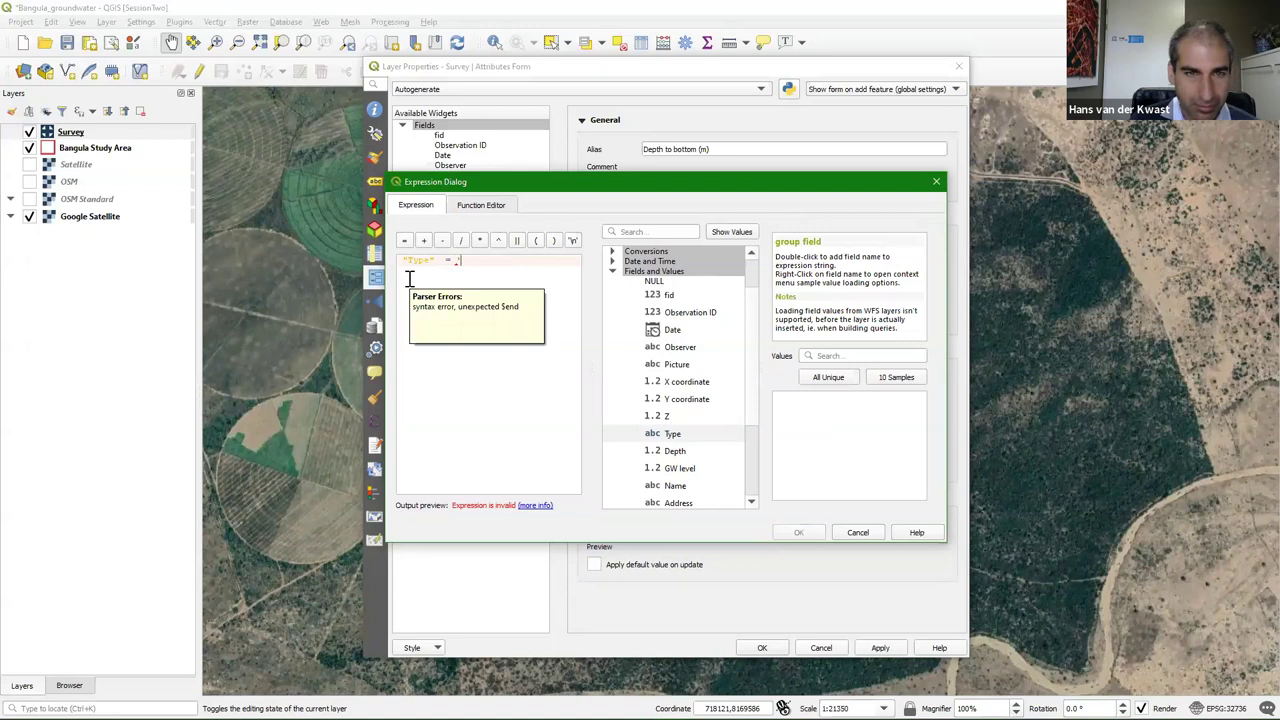
text('Boreh)
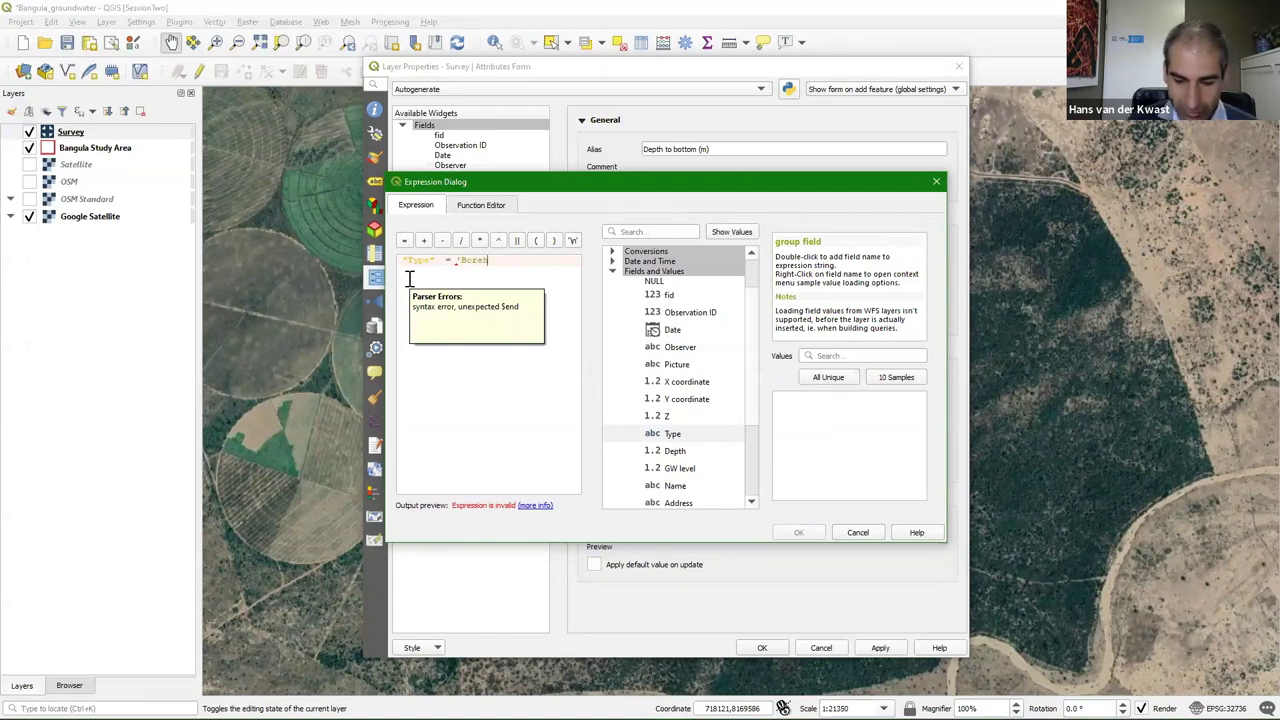
text(ole)
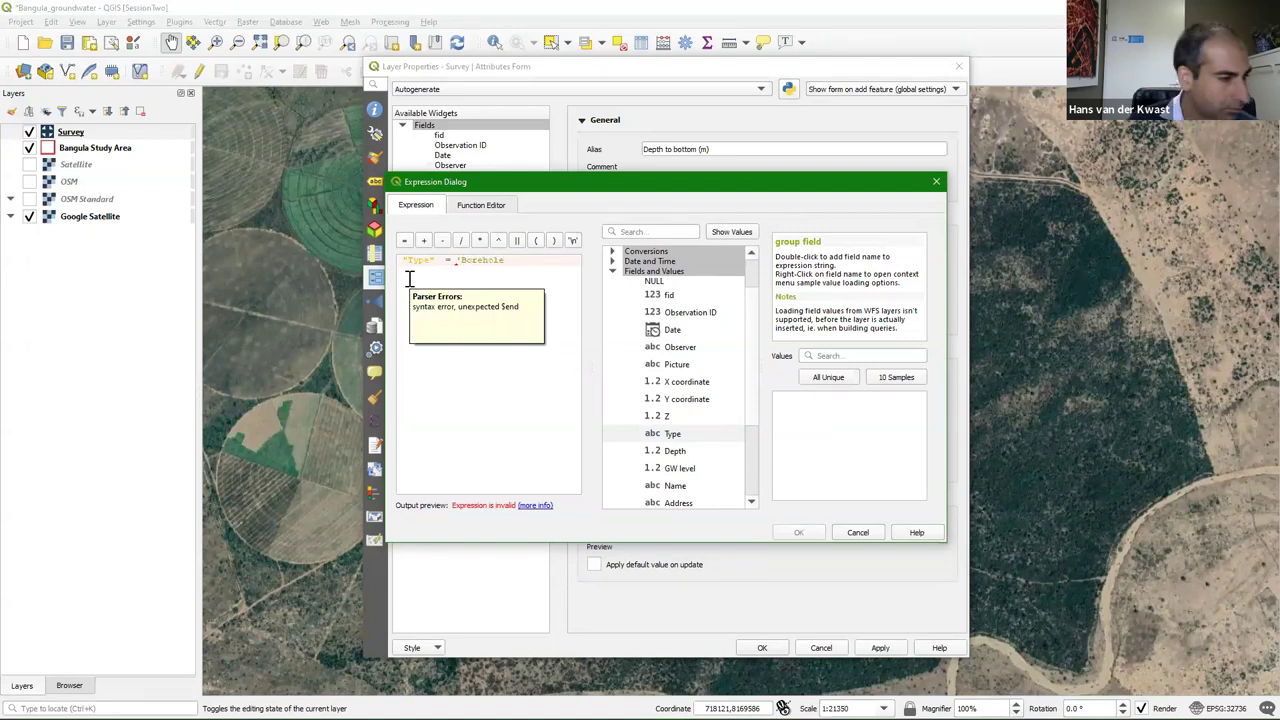
text(s' OR)
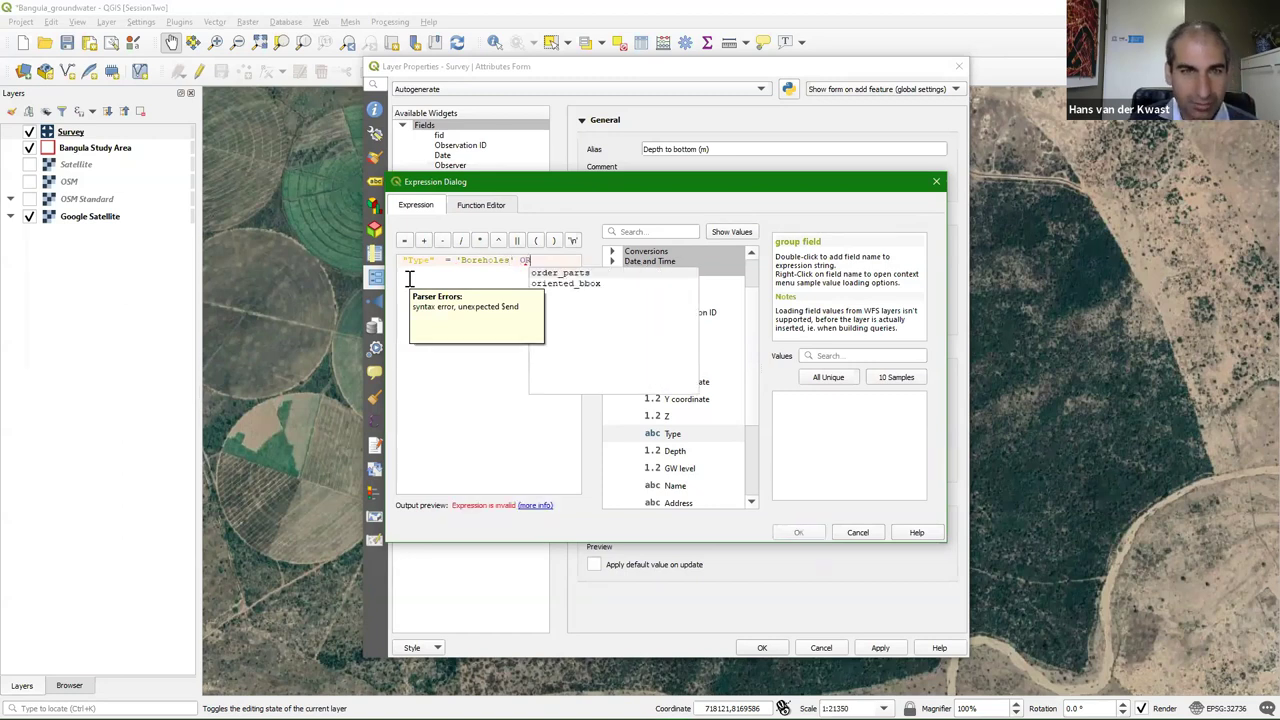
double_click(679, 438)
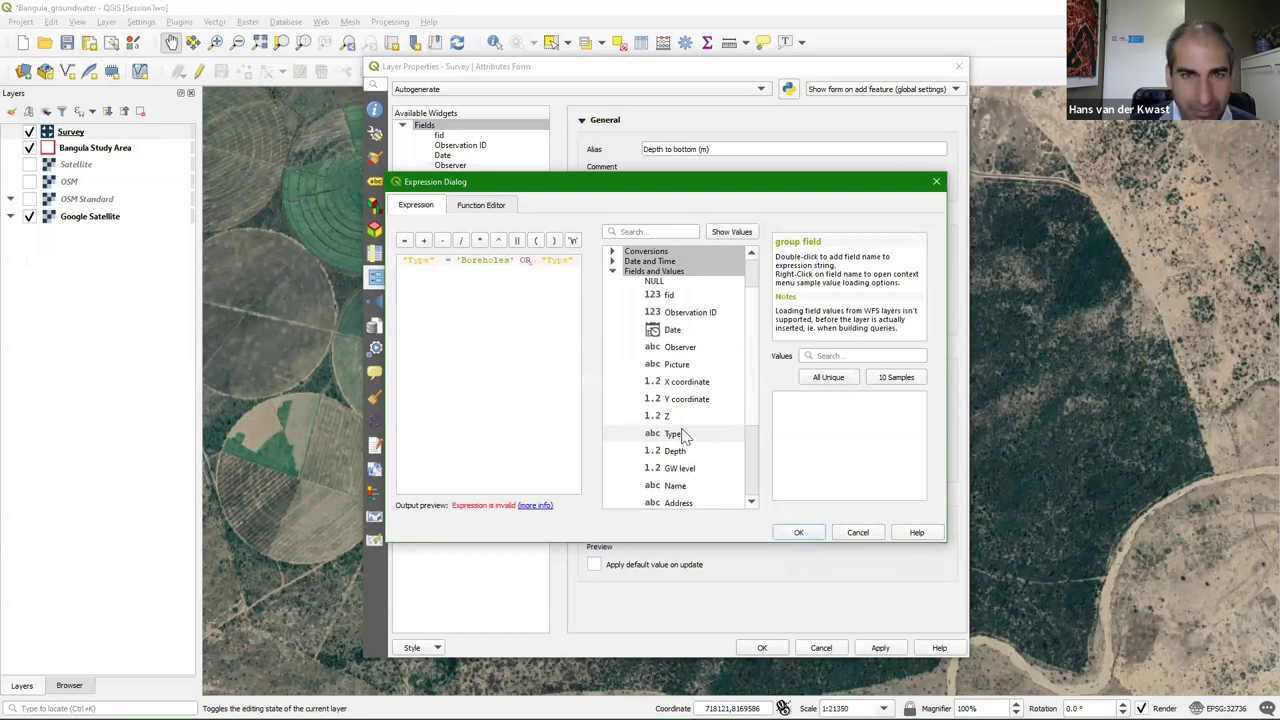
key(Return)
text(= ')
text(We)
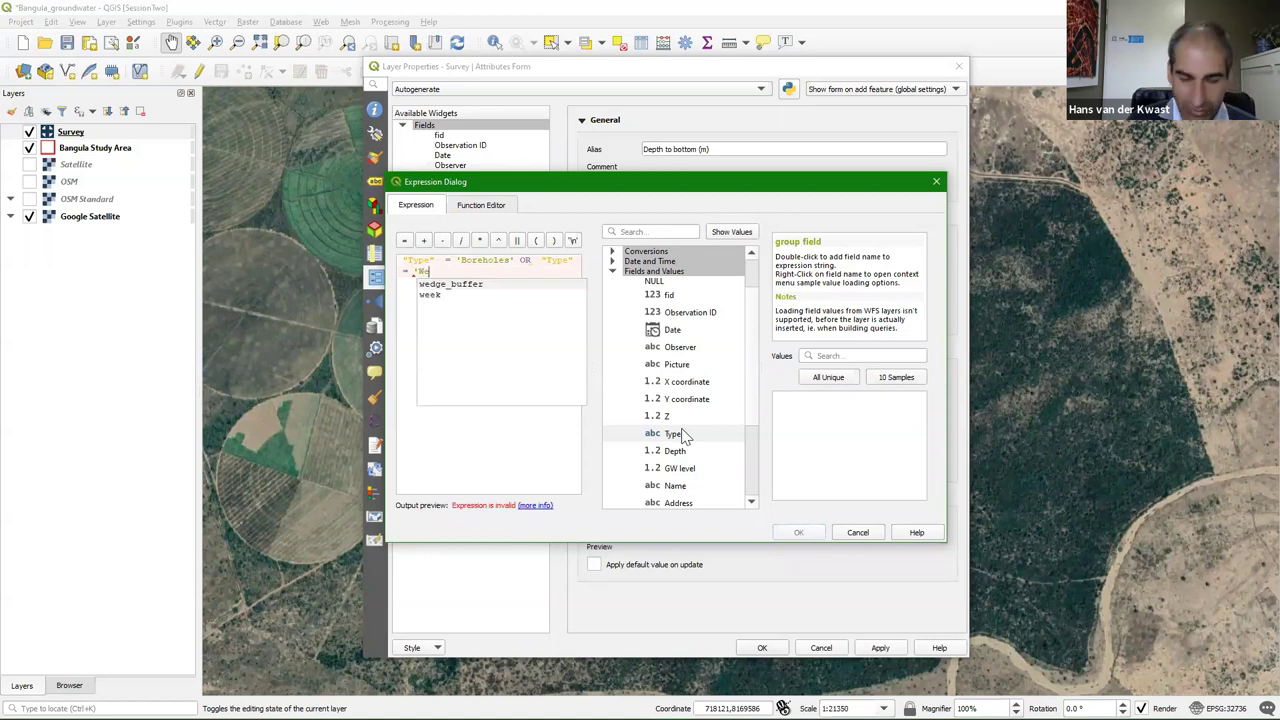
text(lls')
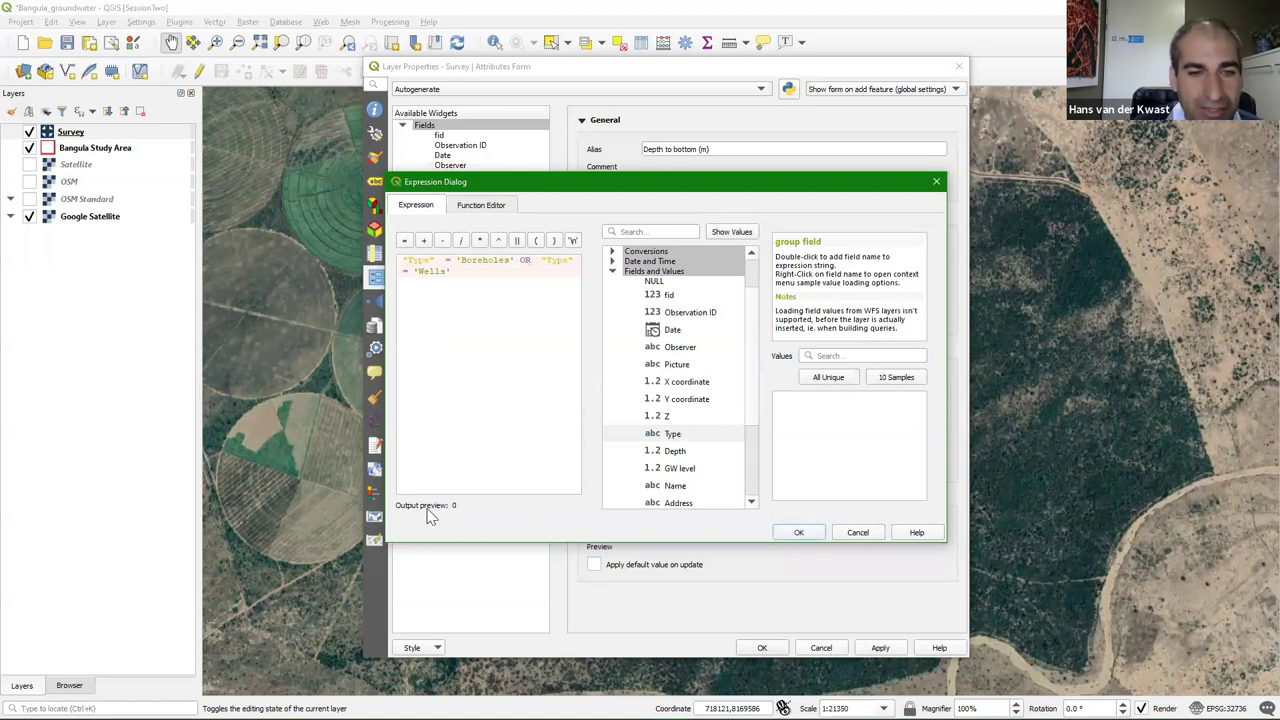
scroll(485, 335, up, 2)
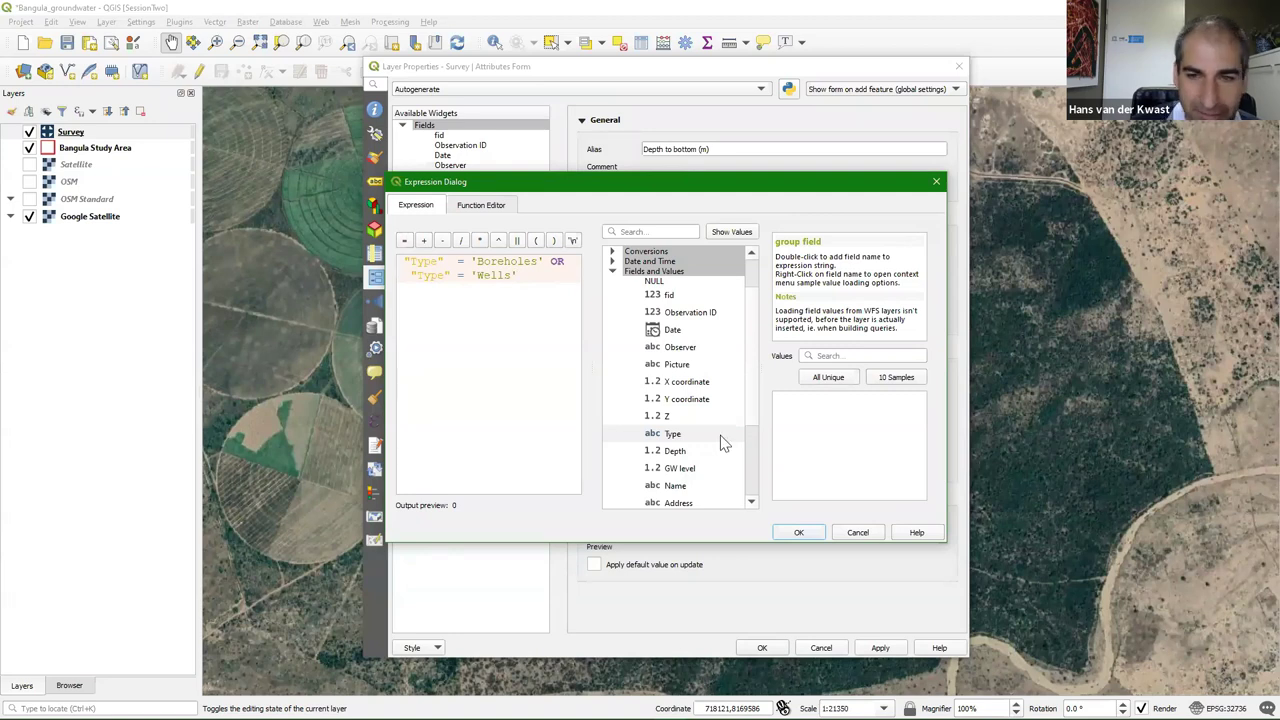
click(800, 532)
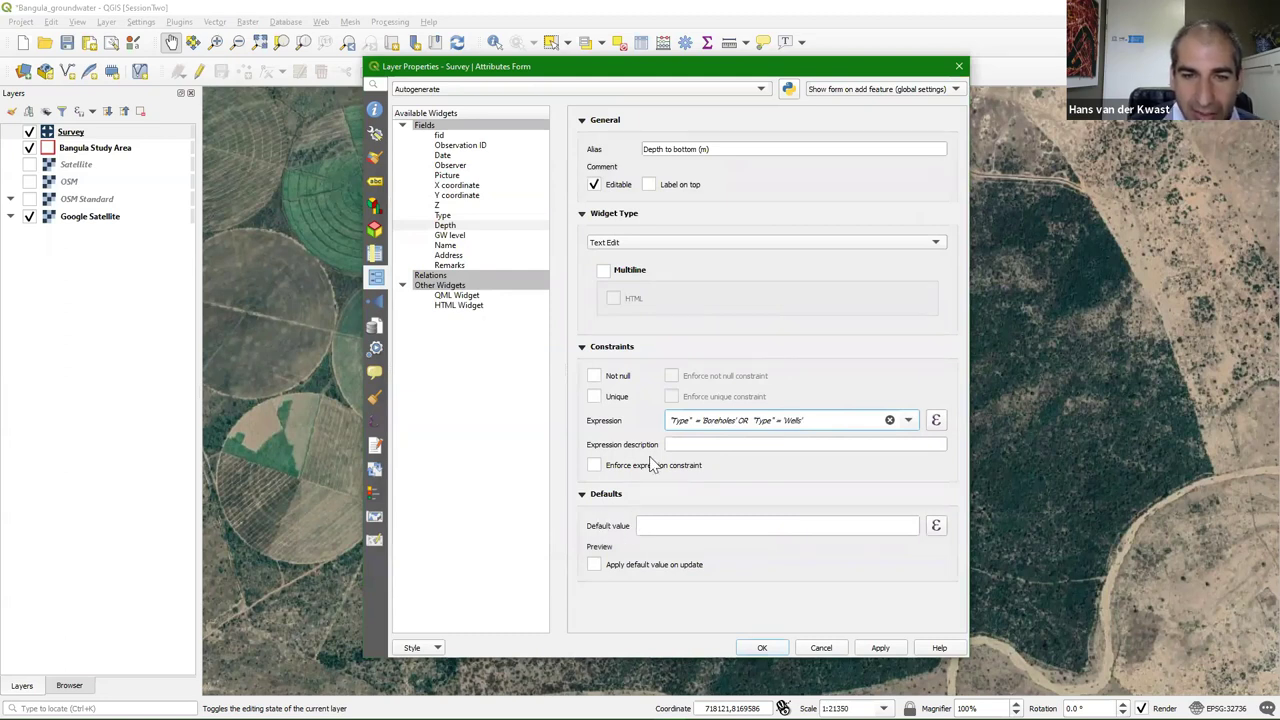
Describe the Depth constraint as 'Depth only for boreholes or wells' and enforce it
click(685, 444)
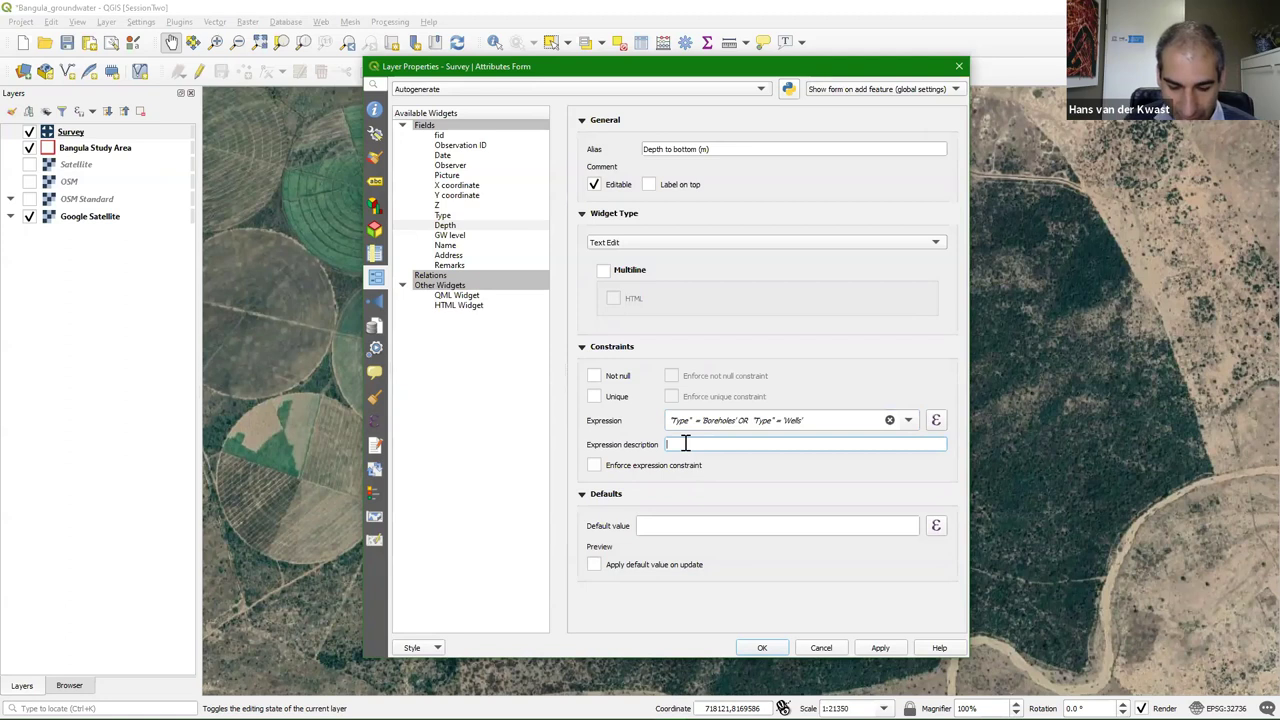
text(Depth on)
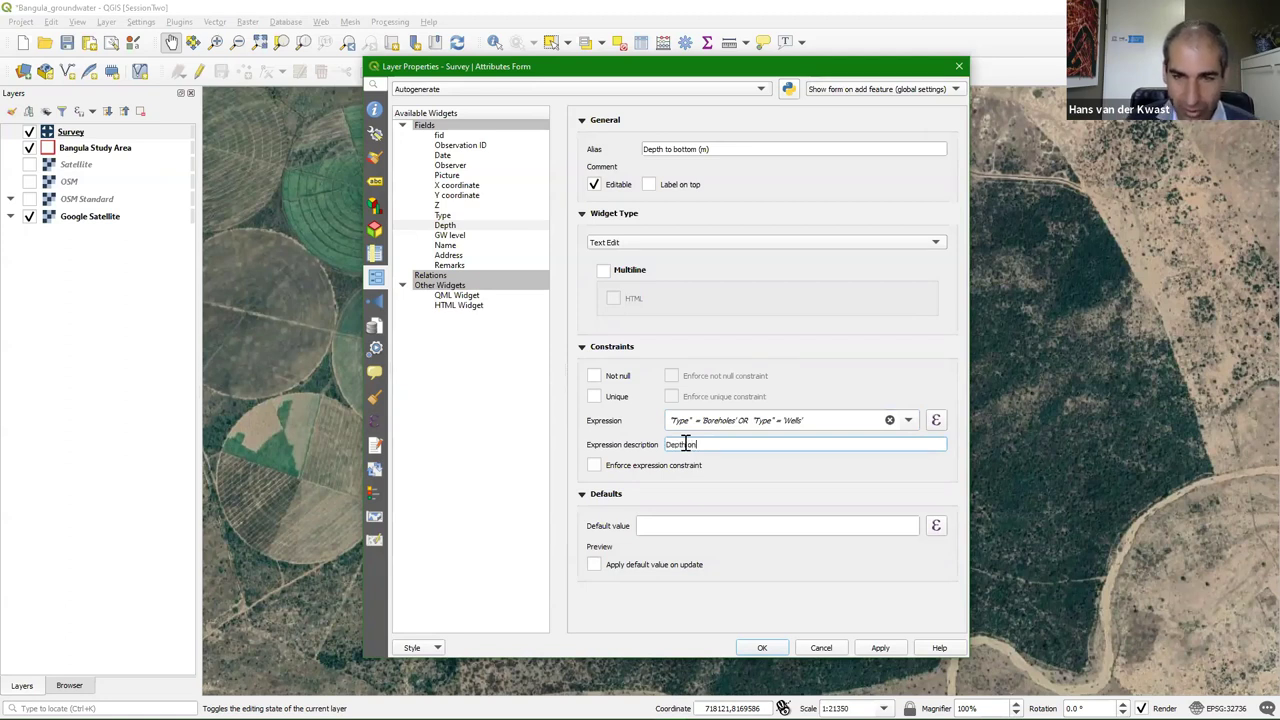
text(ly for bor)
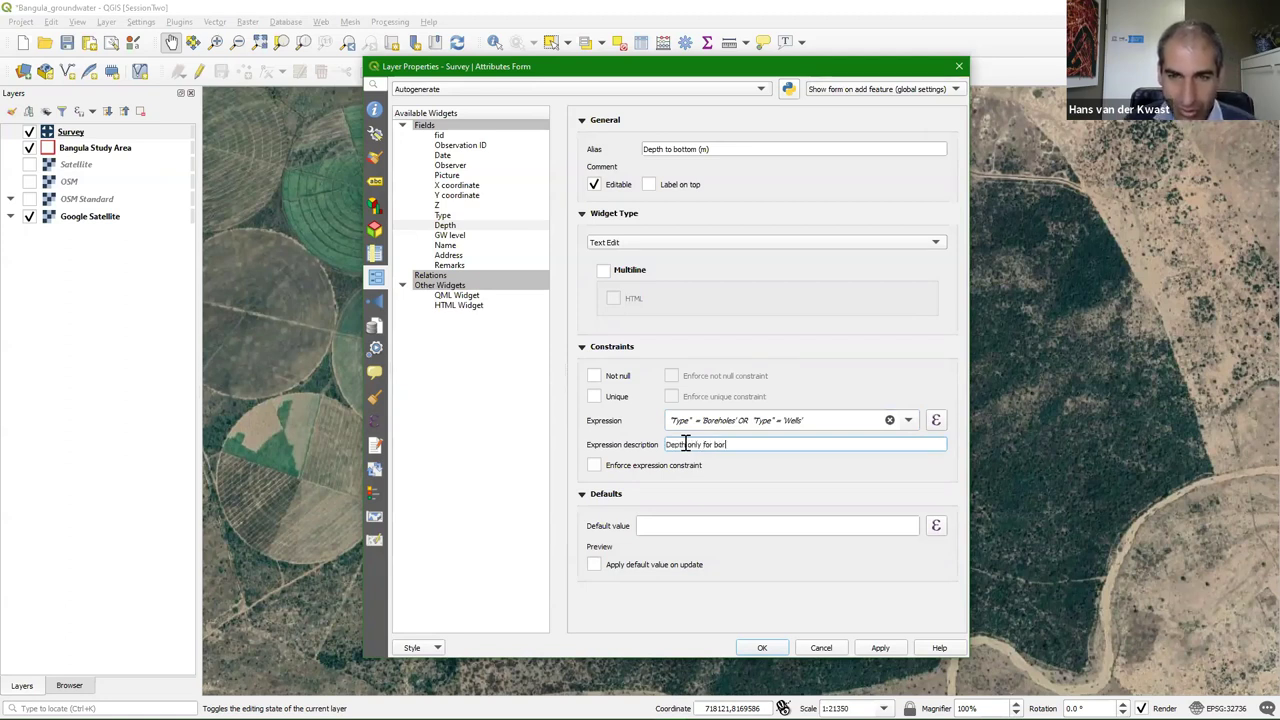
text(eholes or wells)
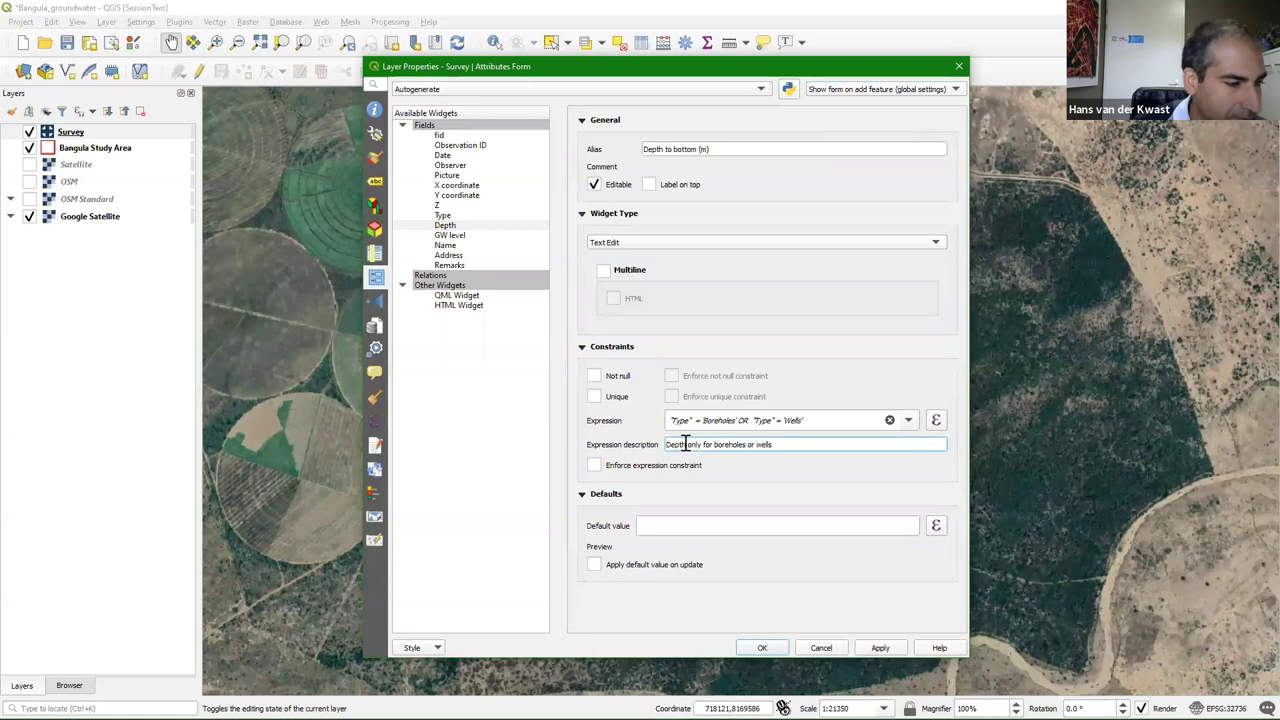
click(596, 466)
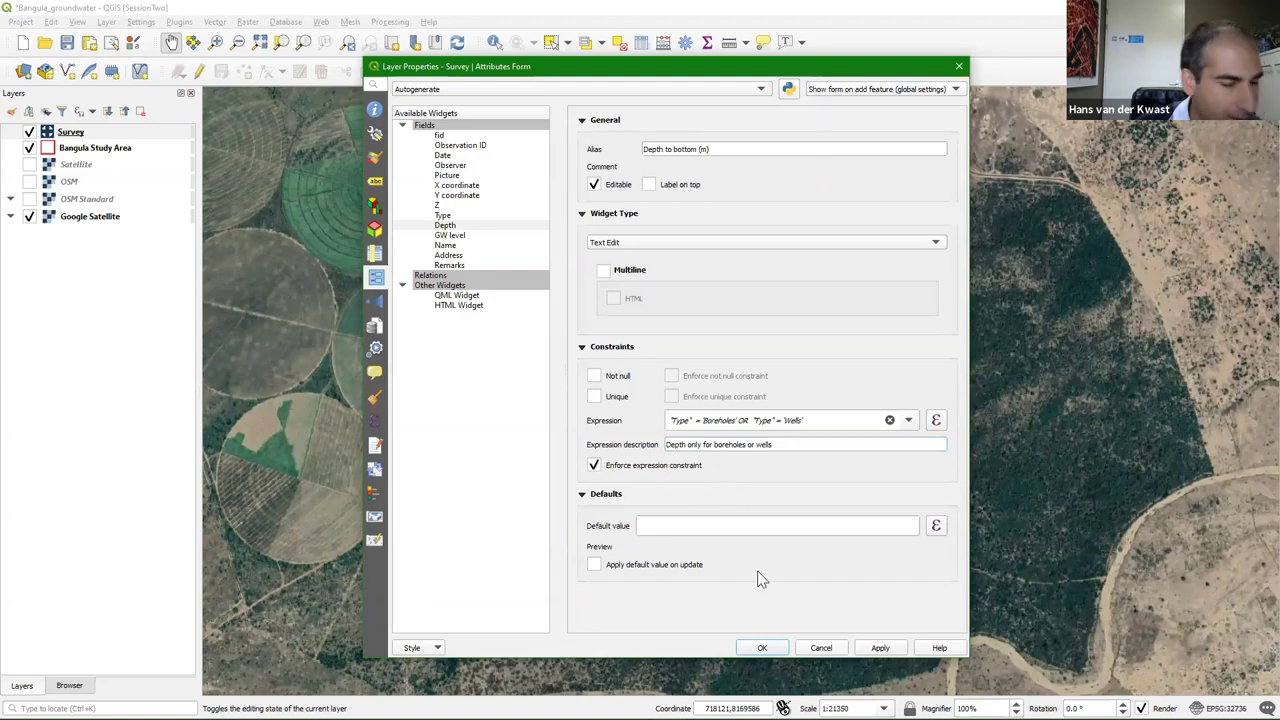
click(449, 236)
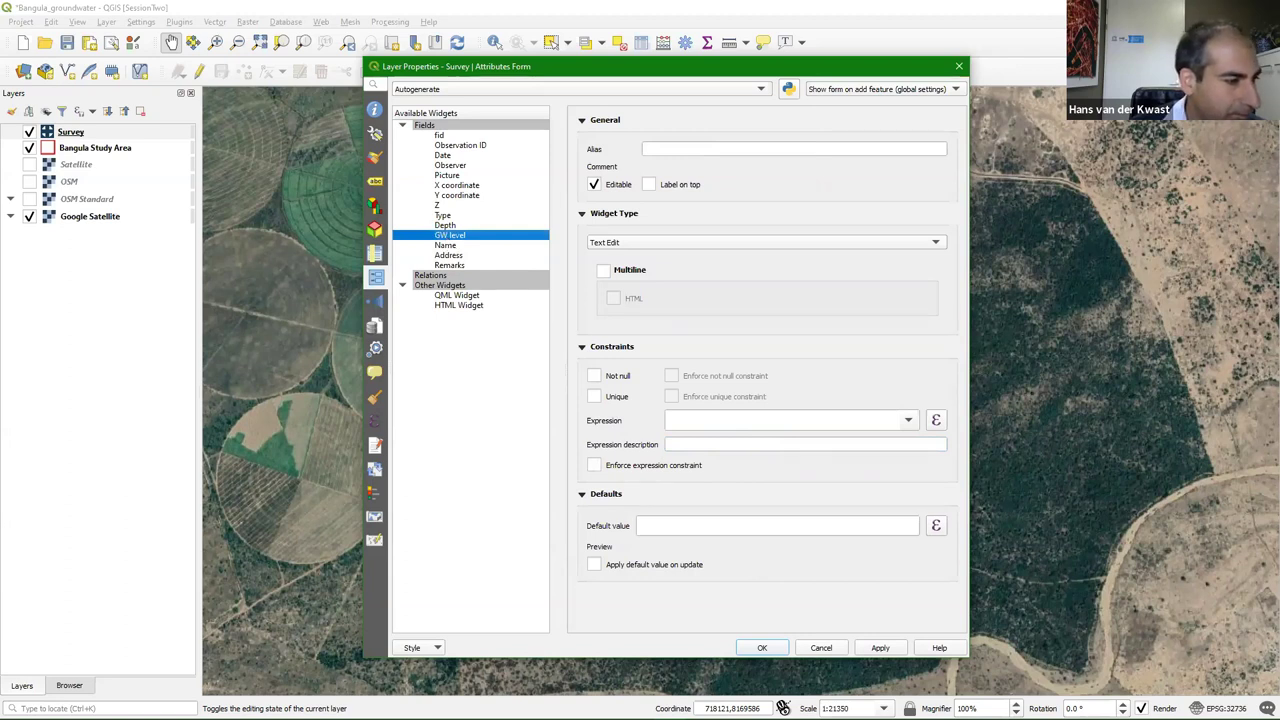
Alias GW level 'Water level (m)' and give it Depth's borehole-or-well constraint expression
click(681, 150)
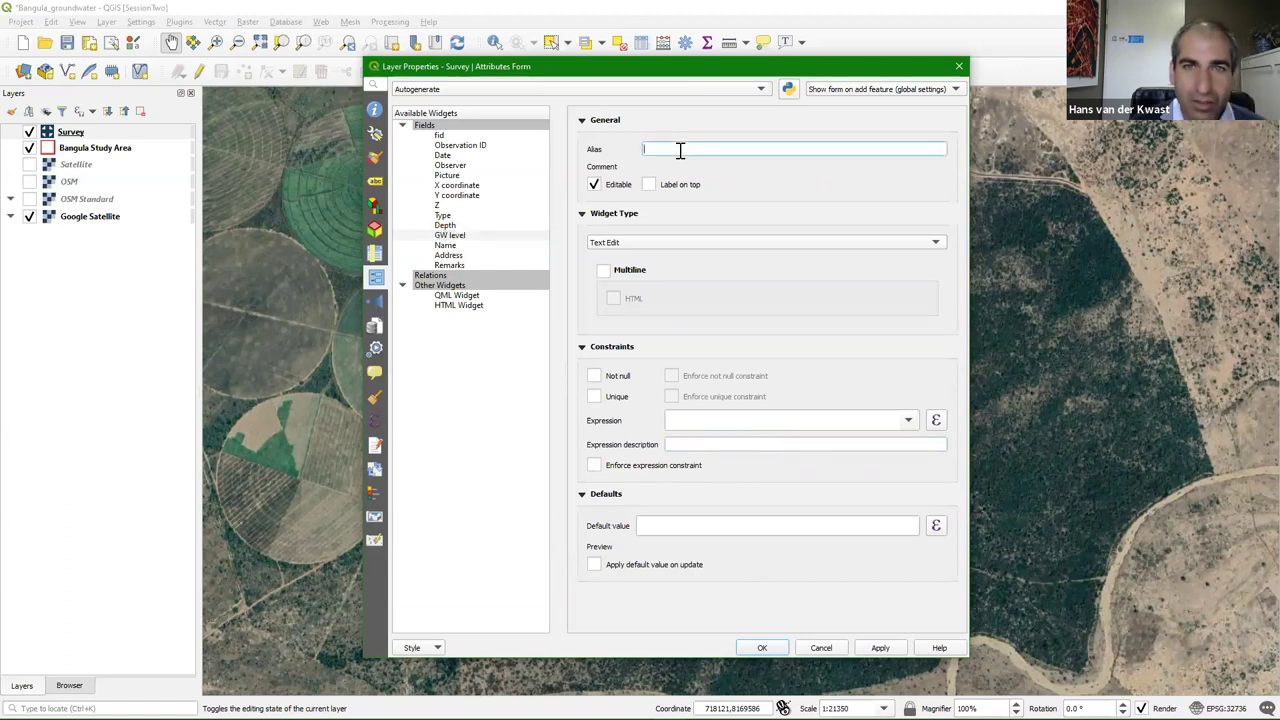
text(Water)
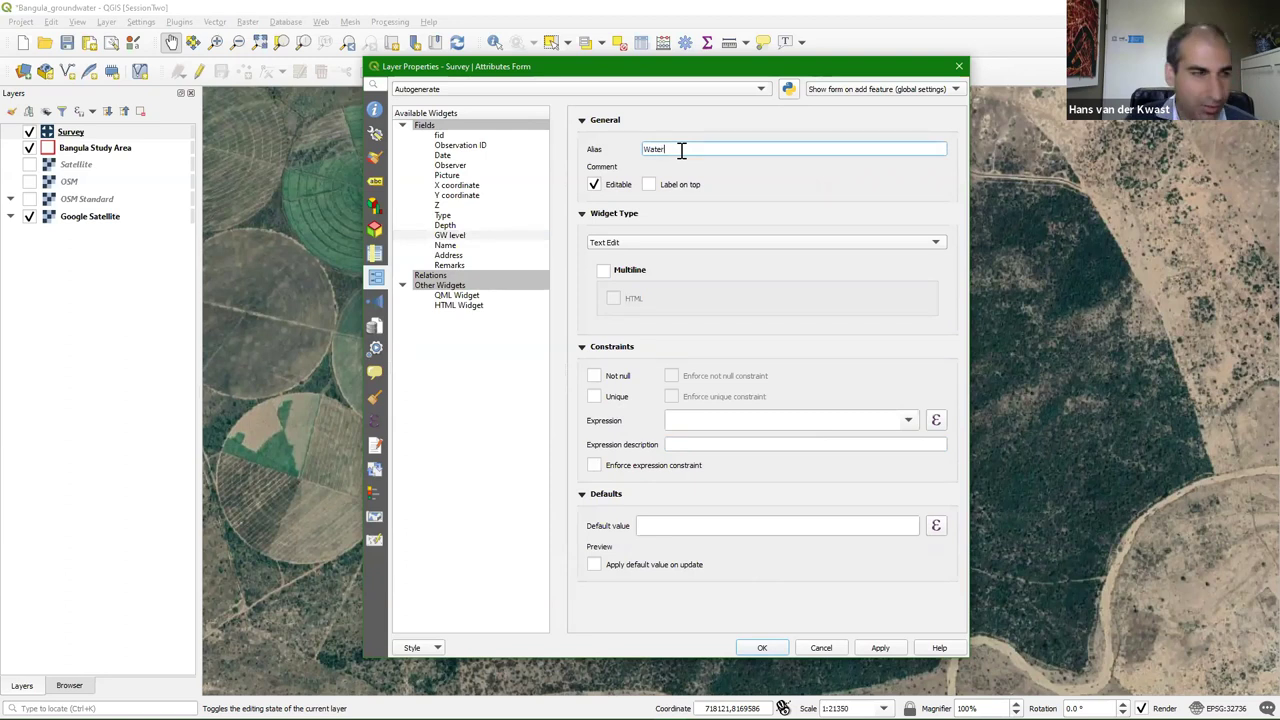
text( level (m)
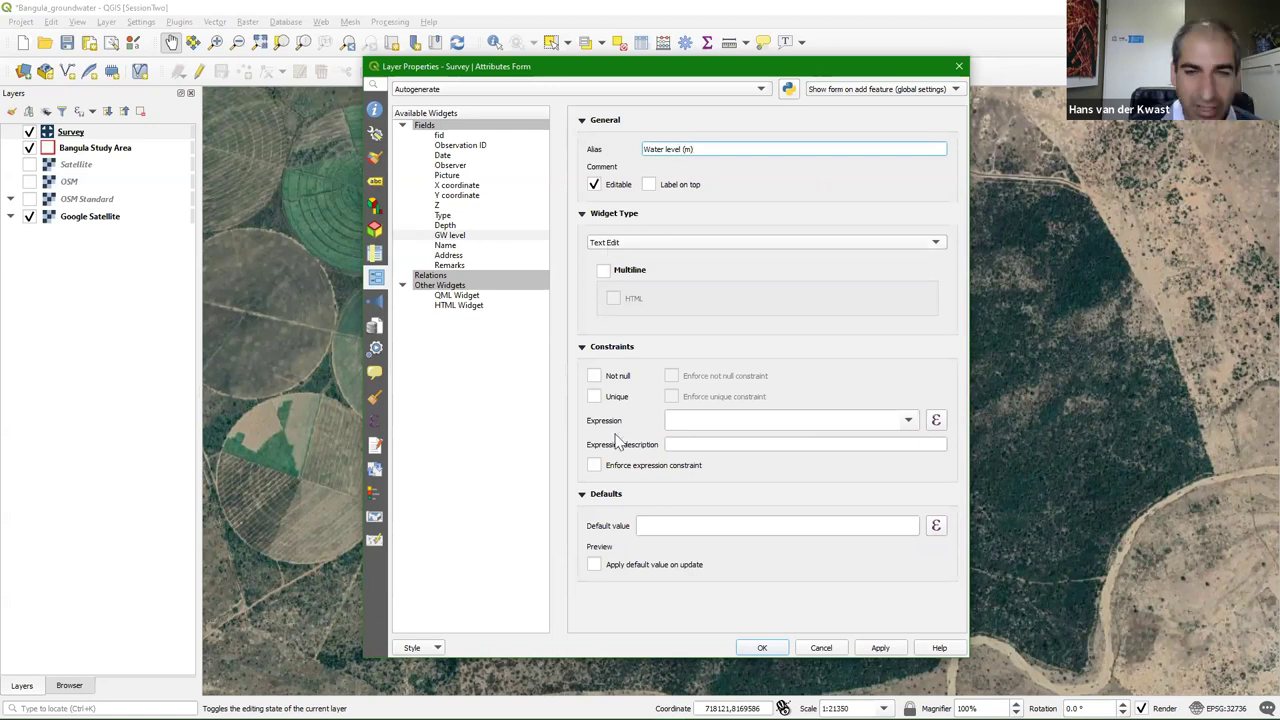
click(459, 229)
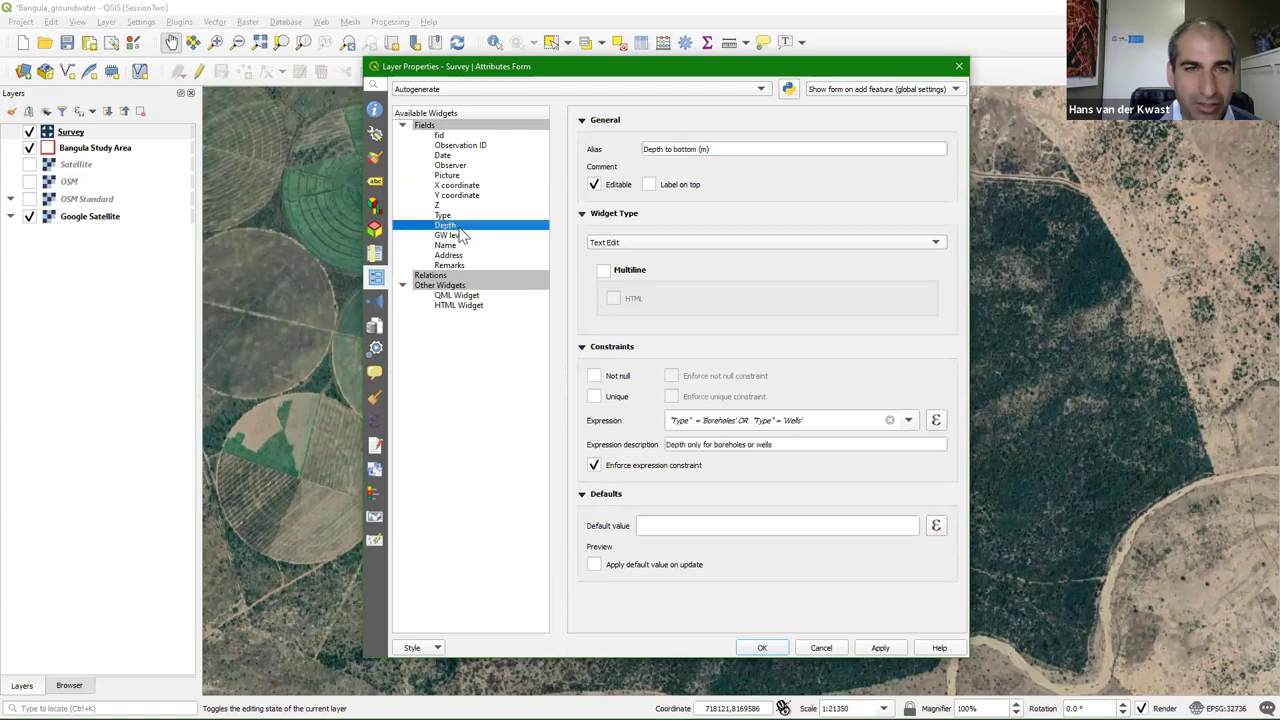
drag(807, 420, 640, 420)
key(ctrl+c)
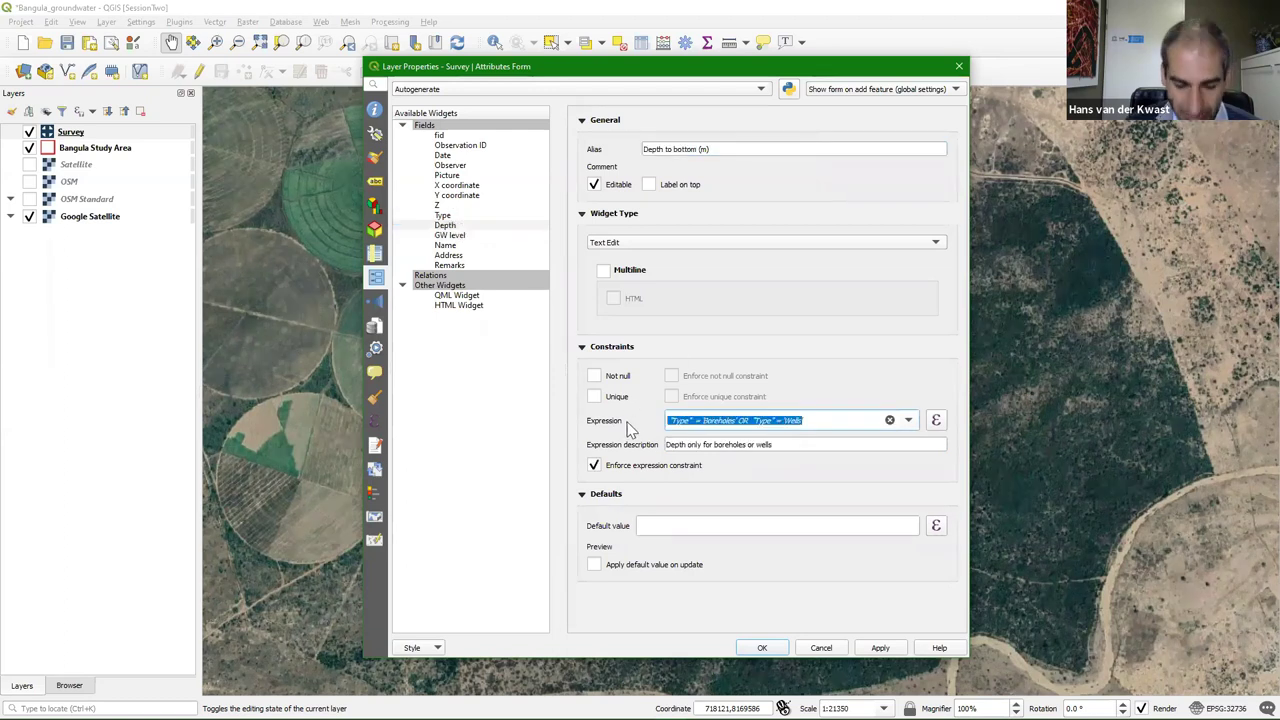
click(455, 235)
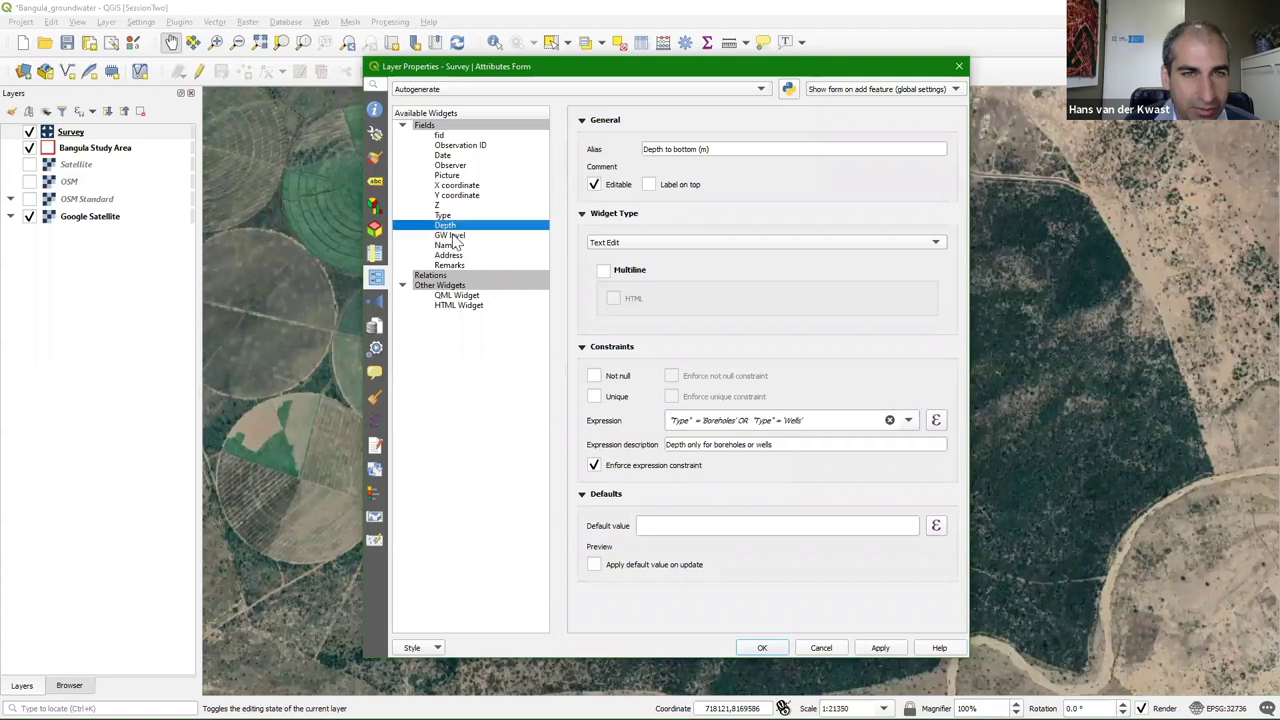
click(685, 422)
key(ctrl+v)
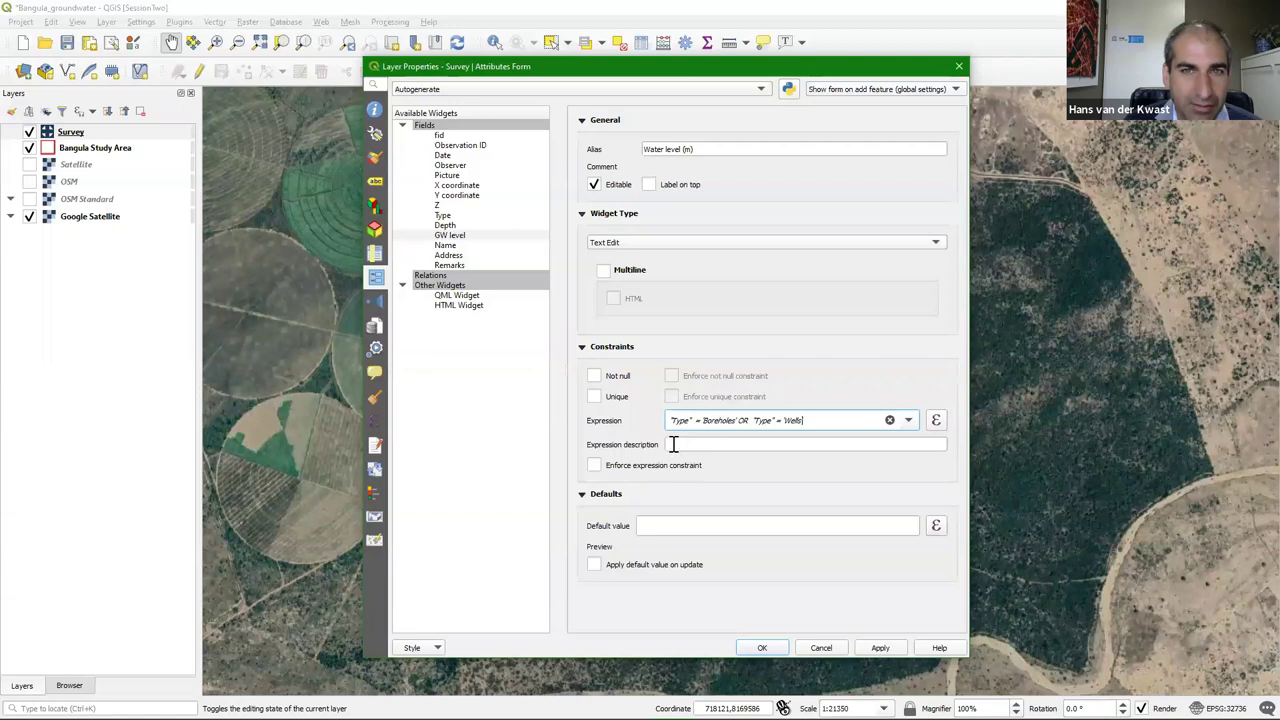
Describe the GW level constraint 'GW level only for boreholes or wells', enforce it, and apply
click(465, 227)
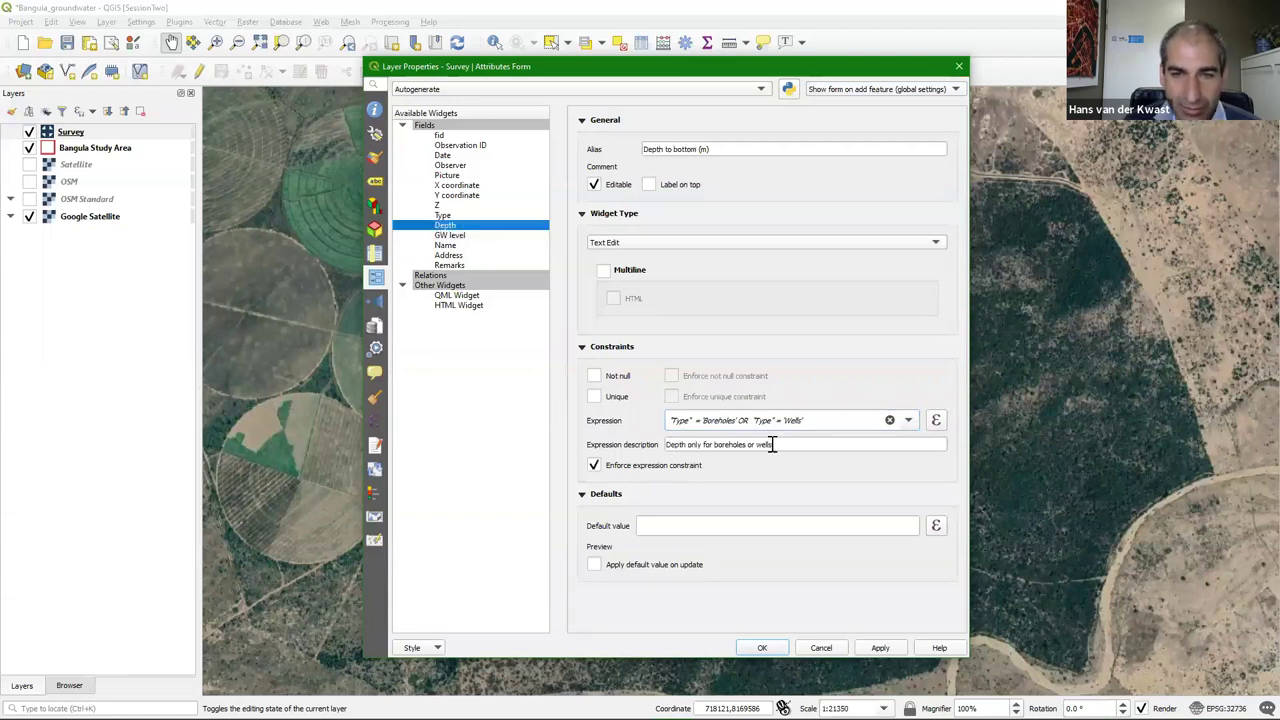
drag(773, 444, 645, 450)
key(ctrl+c)
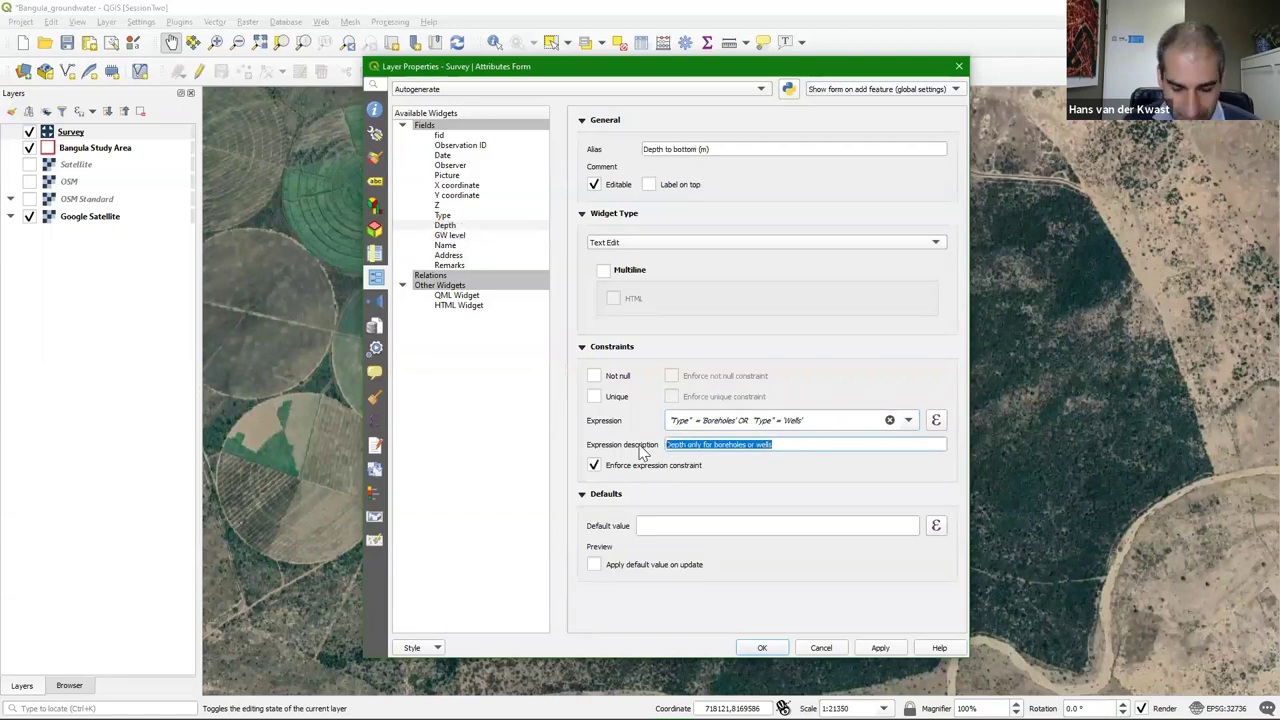
click(450, 236)
click(685, 444)
key(ctrl+v)
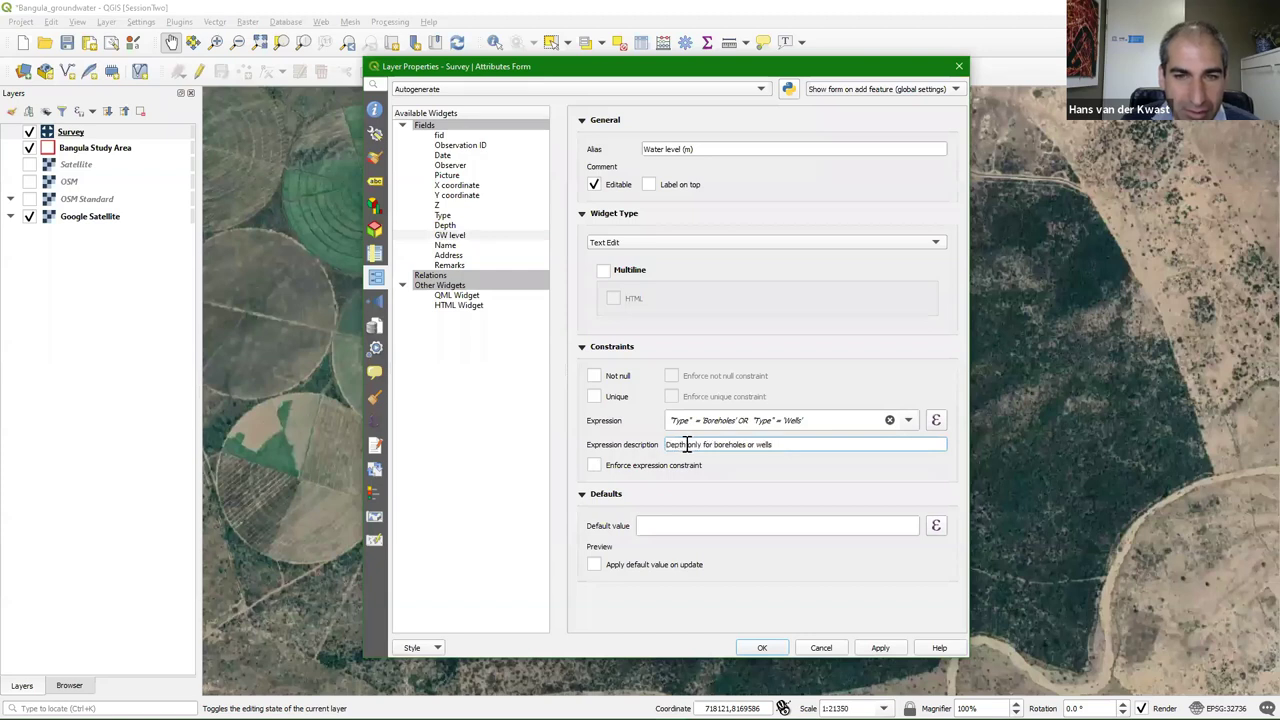
drag(684, 444, 643, 447)
text(GW level)
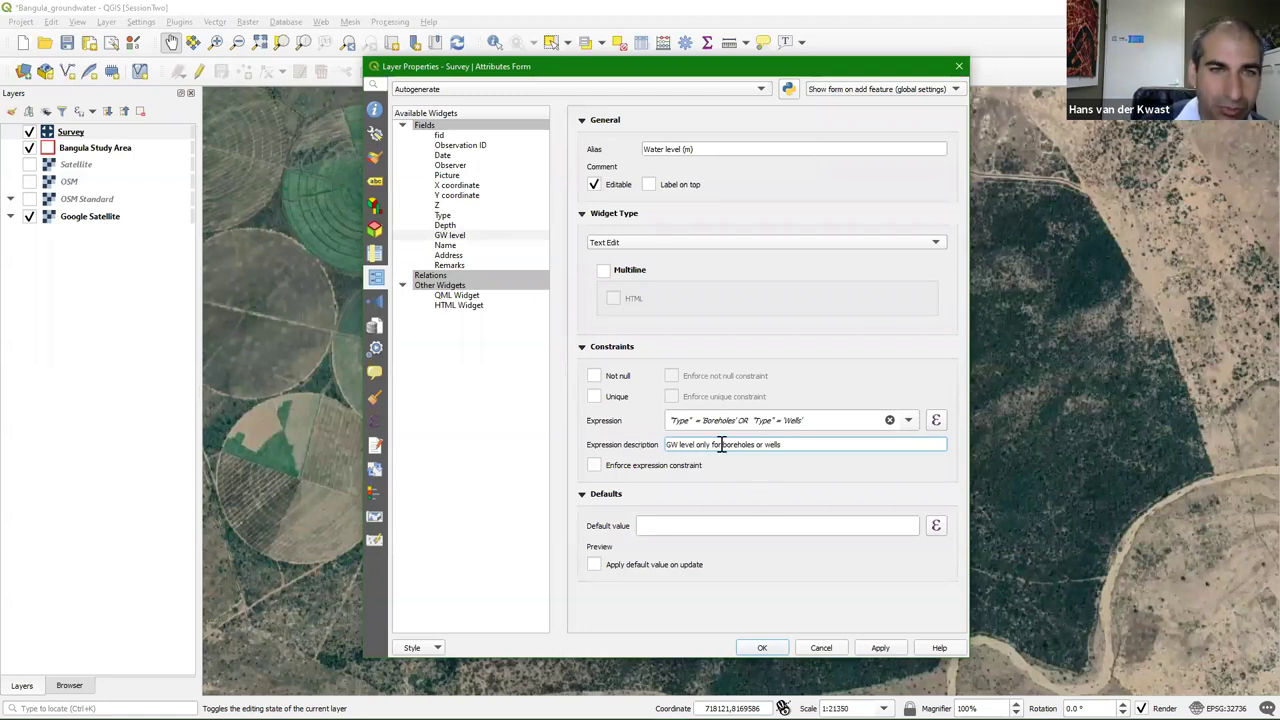
click(594, 465)
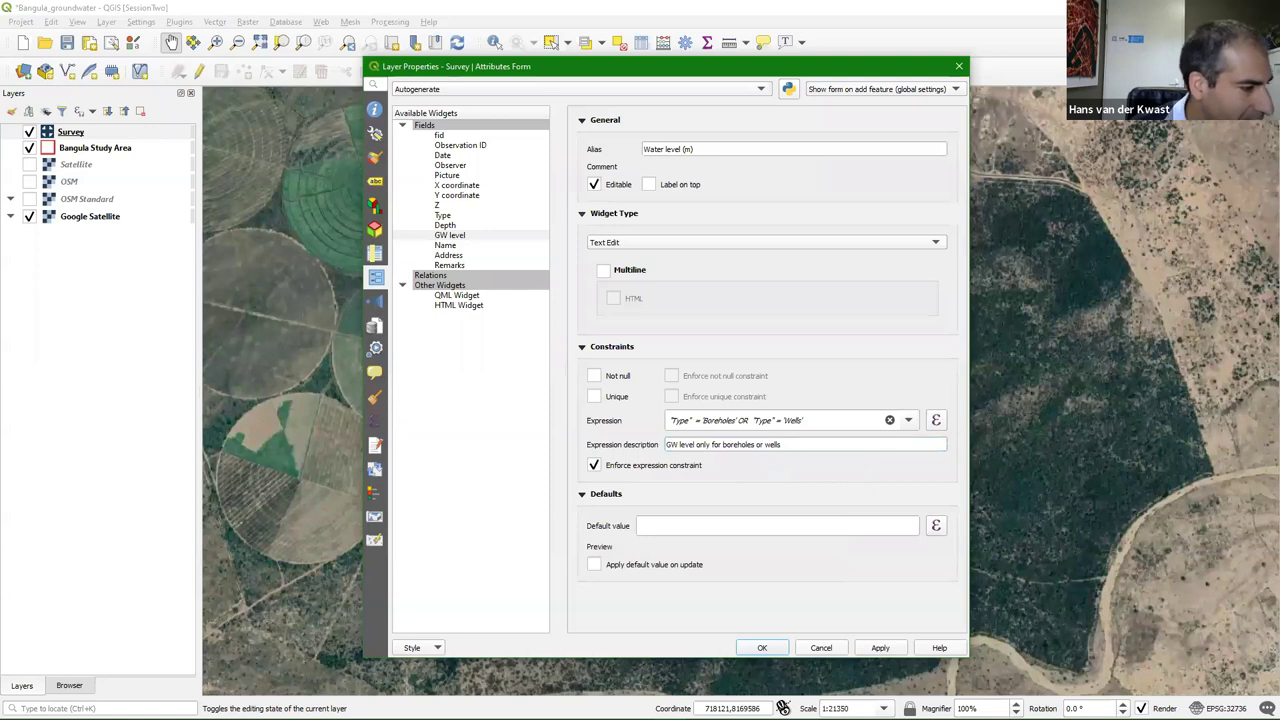
click(880, 648)
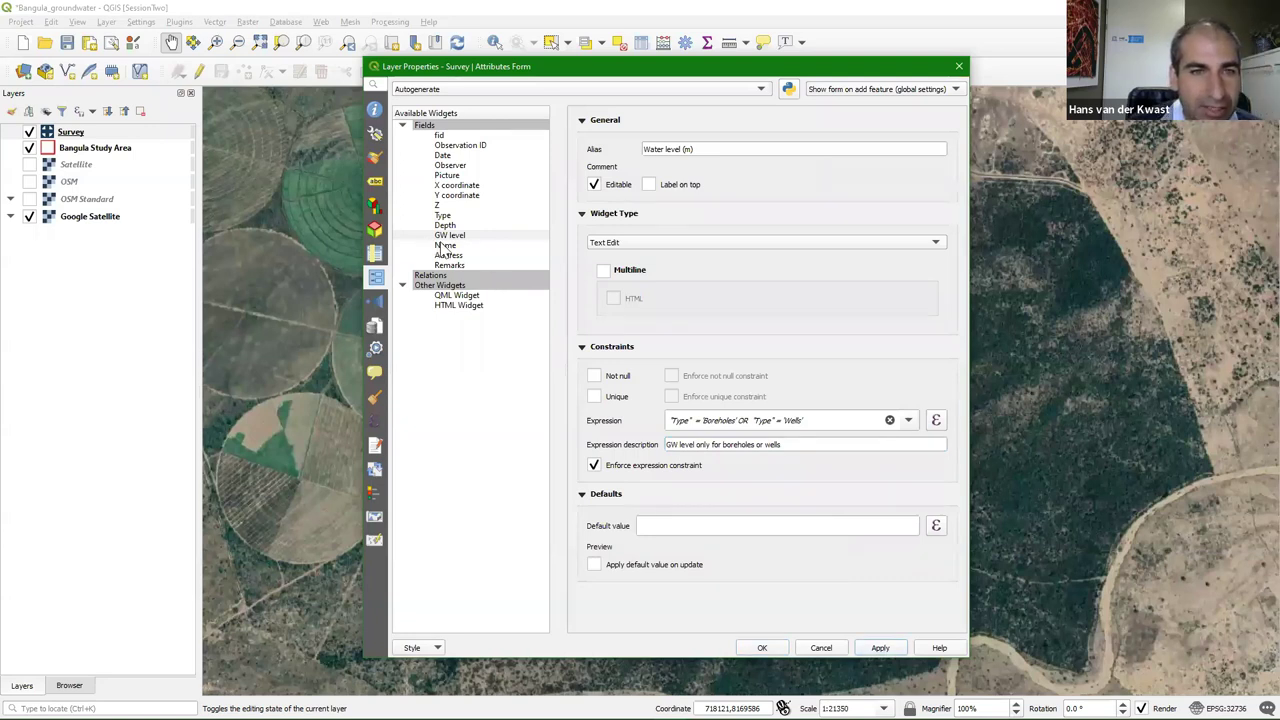
click(470, 247)
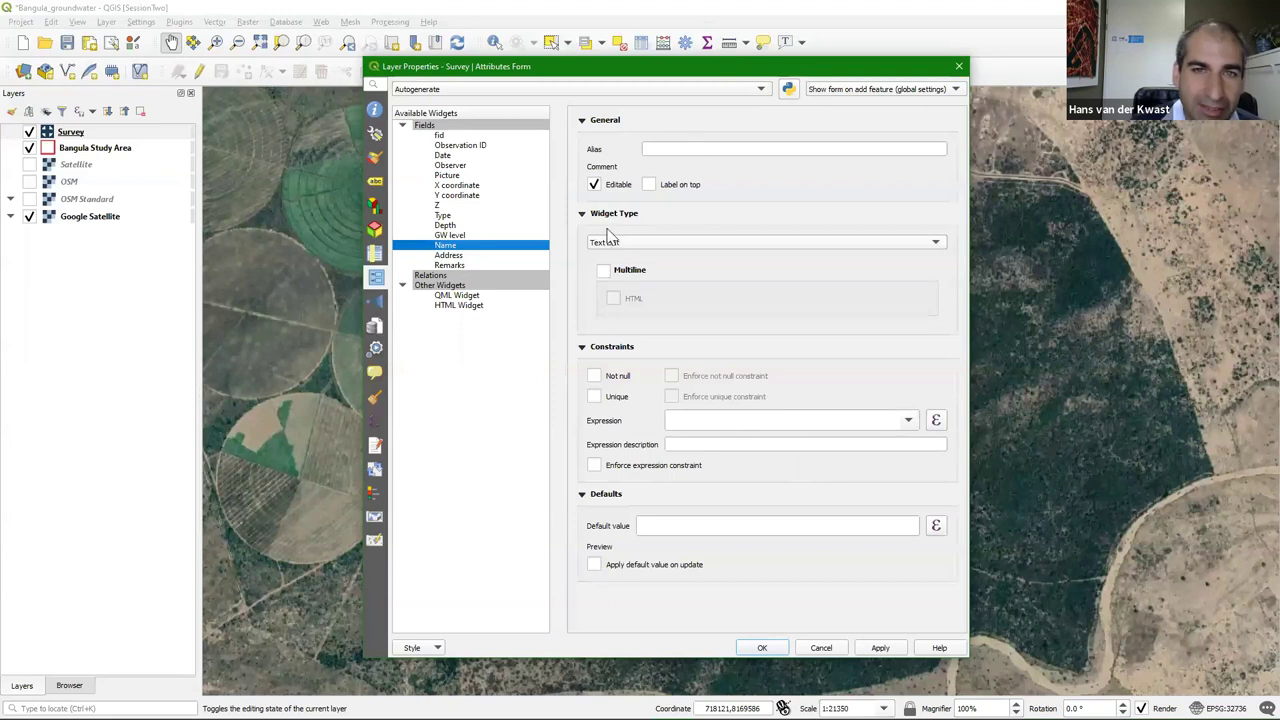
Turn on Multiline for the Address and Remarks fields and close Layer Properties with OK
click(447, 256)
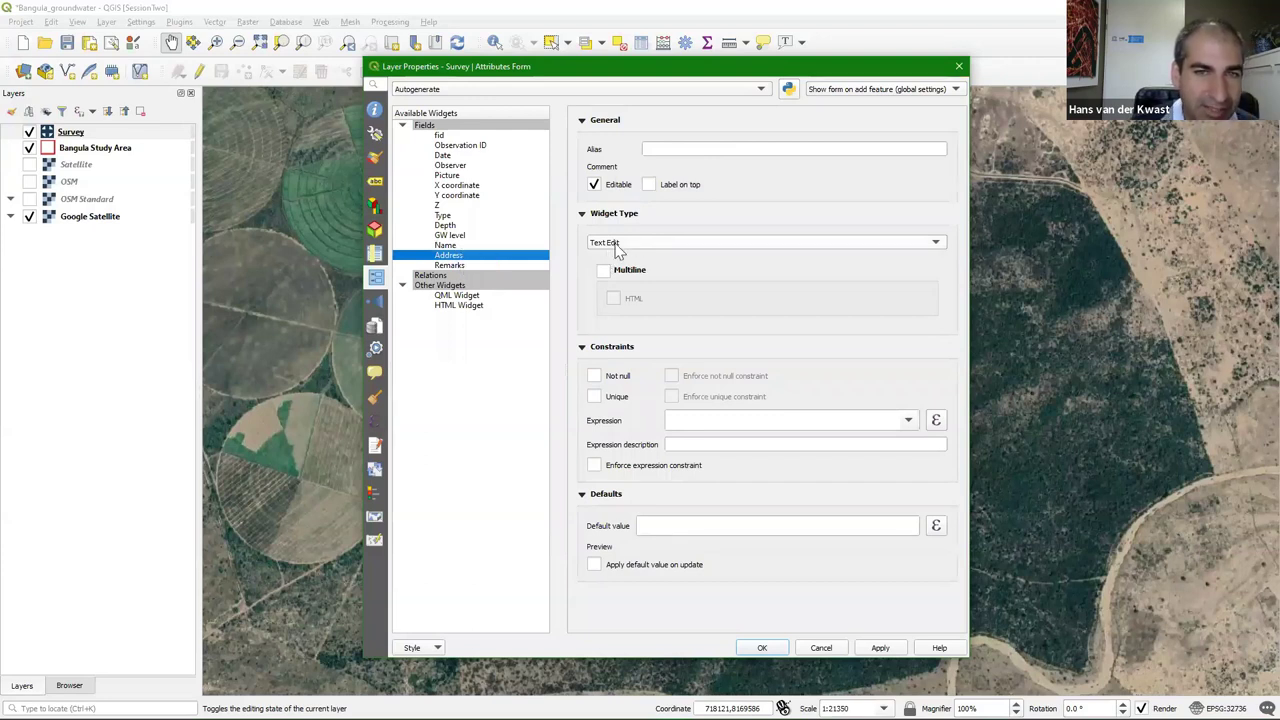
click(603, 273)
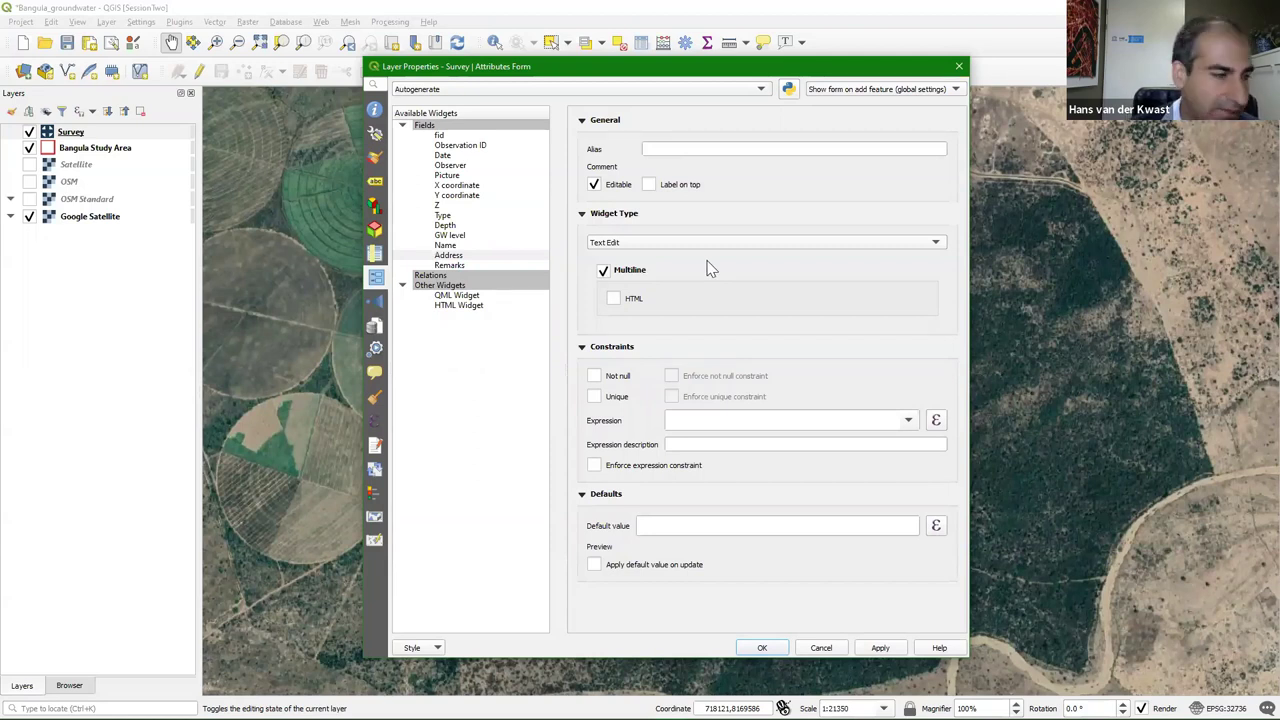
click(452, 266)
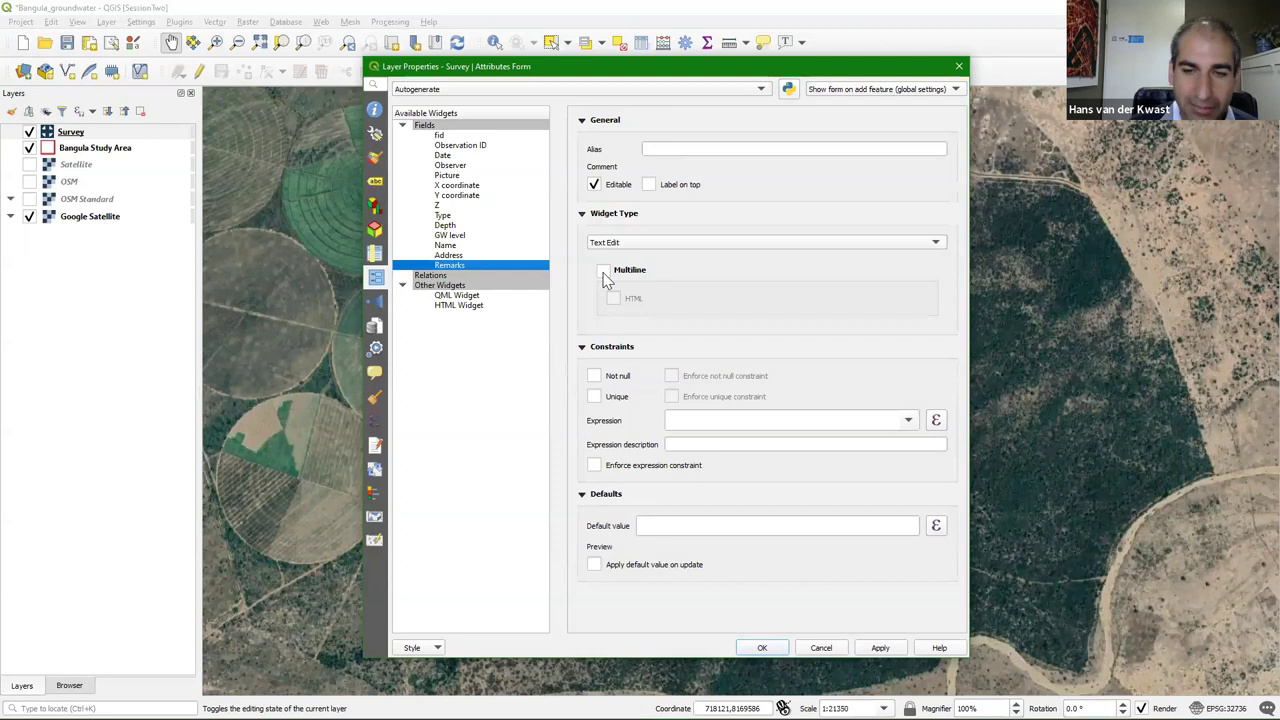
click(603, 271)
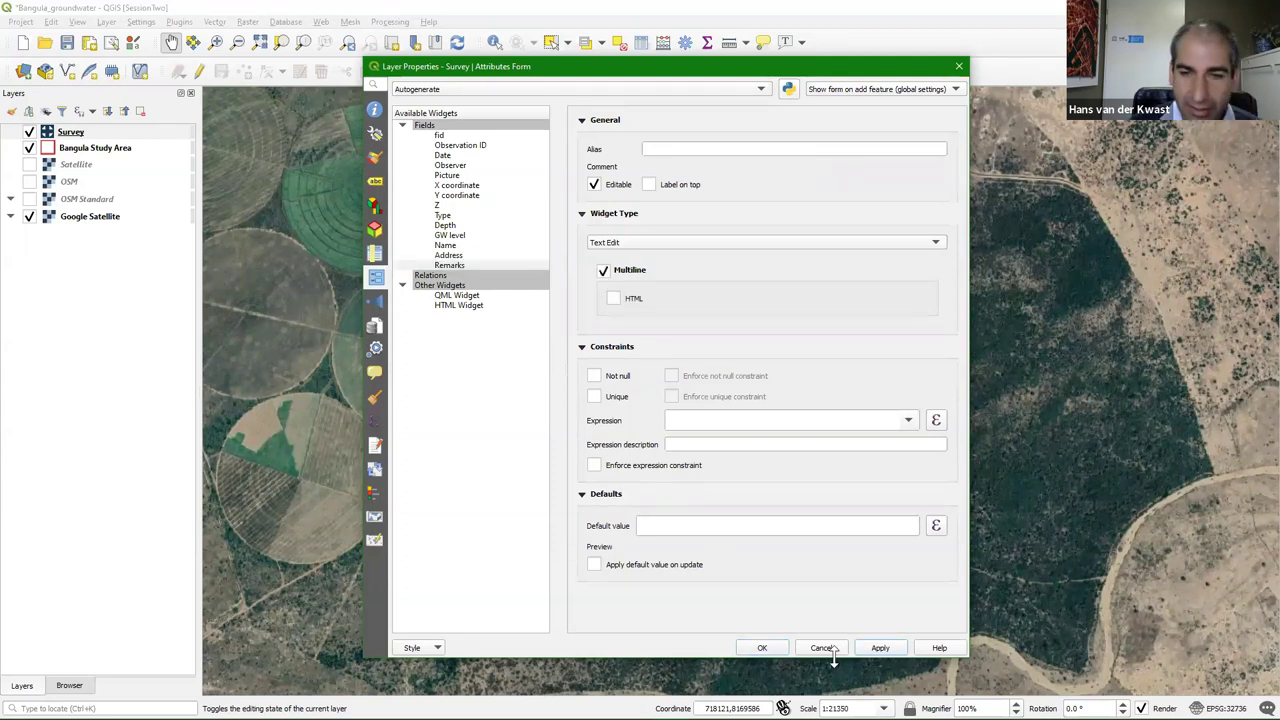
click(764, 648)
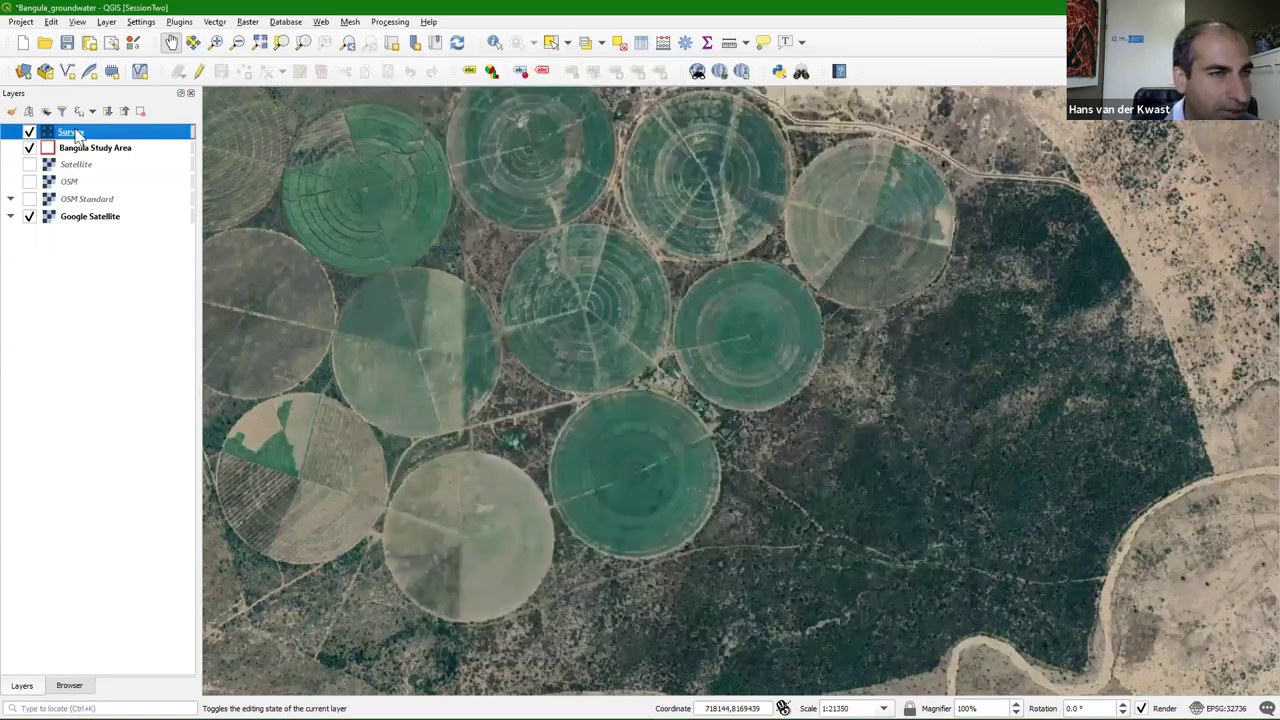
Open the Survey layer's attribute table and view its record as a data-entry form
right_click(78, 133)
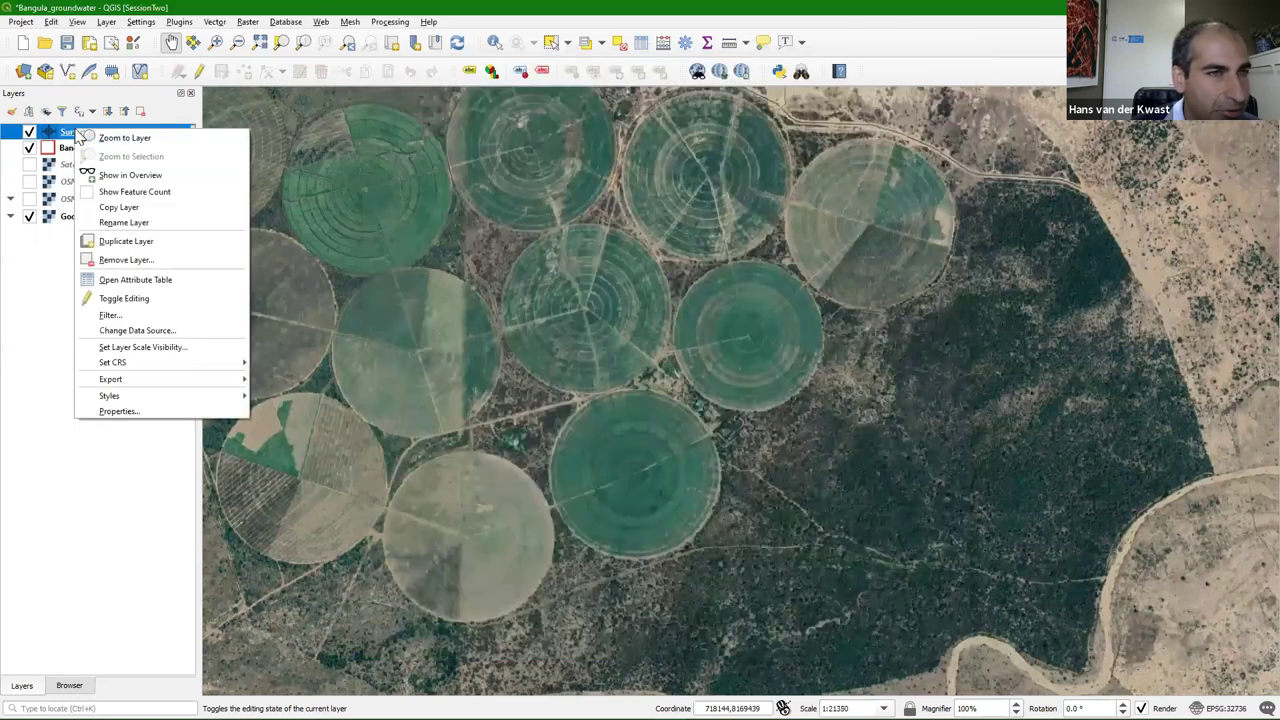
click(145, 282)
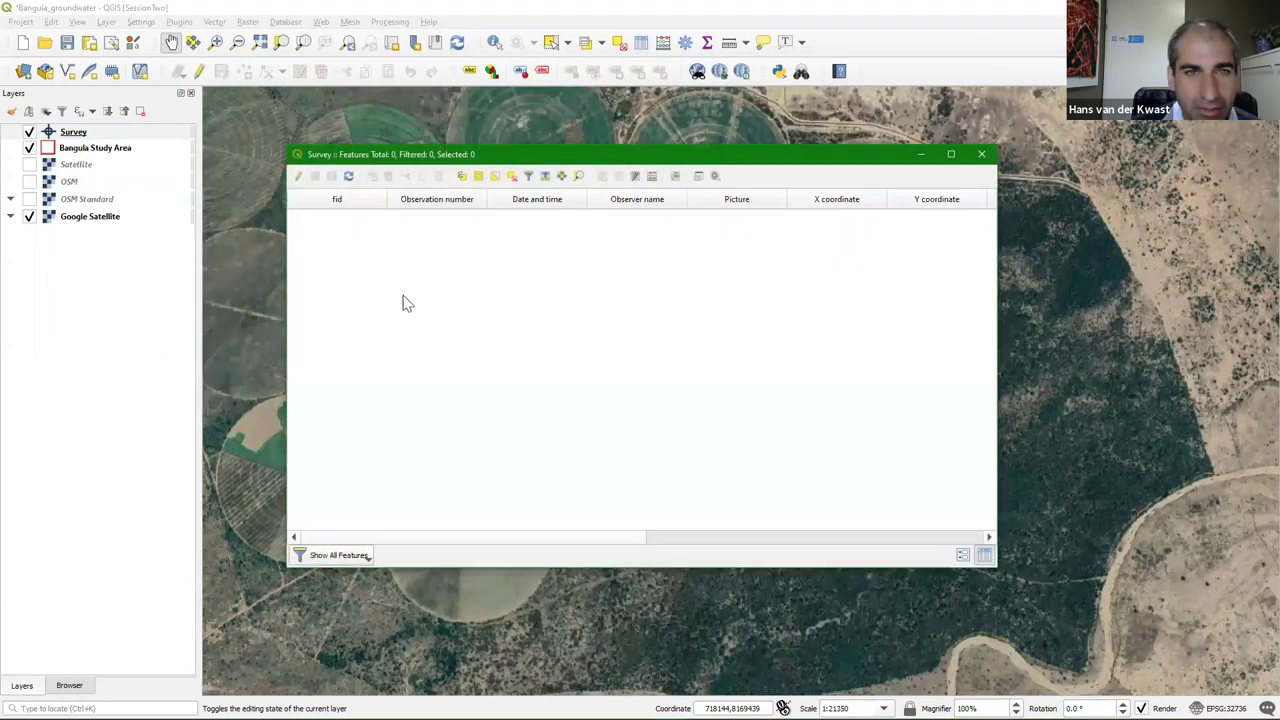
click(962, 558)
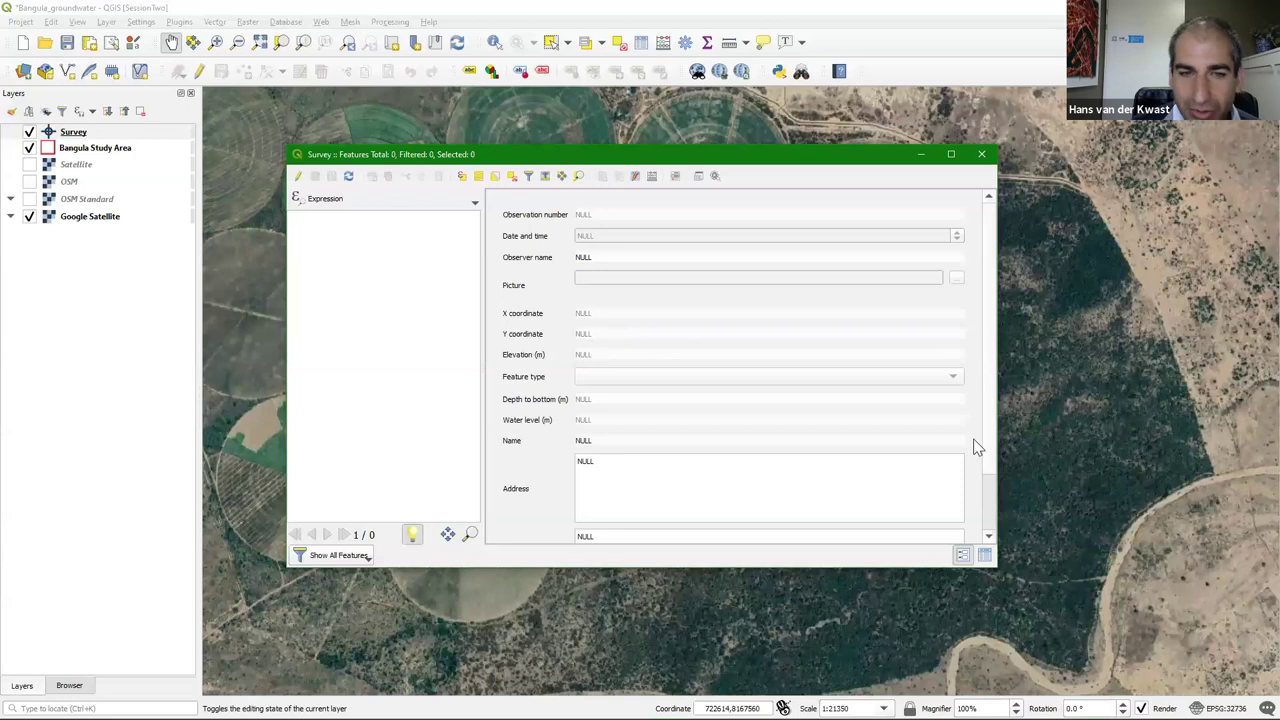
scroll(972, 280, down, 2)
scroll(968, 277, up, 2)
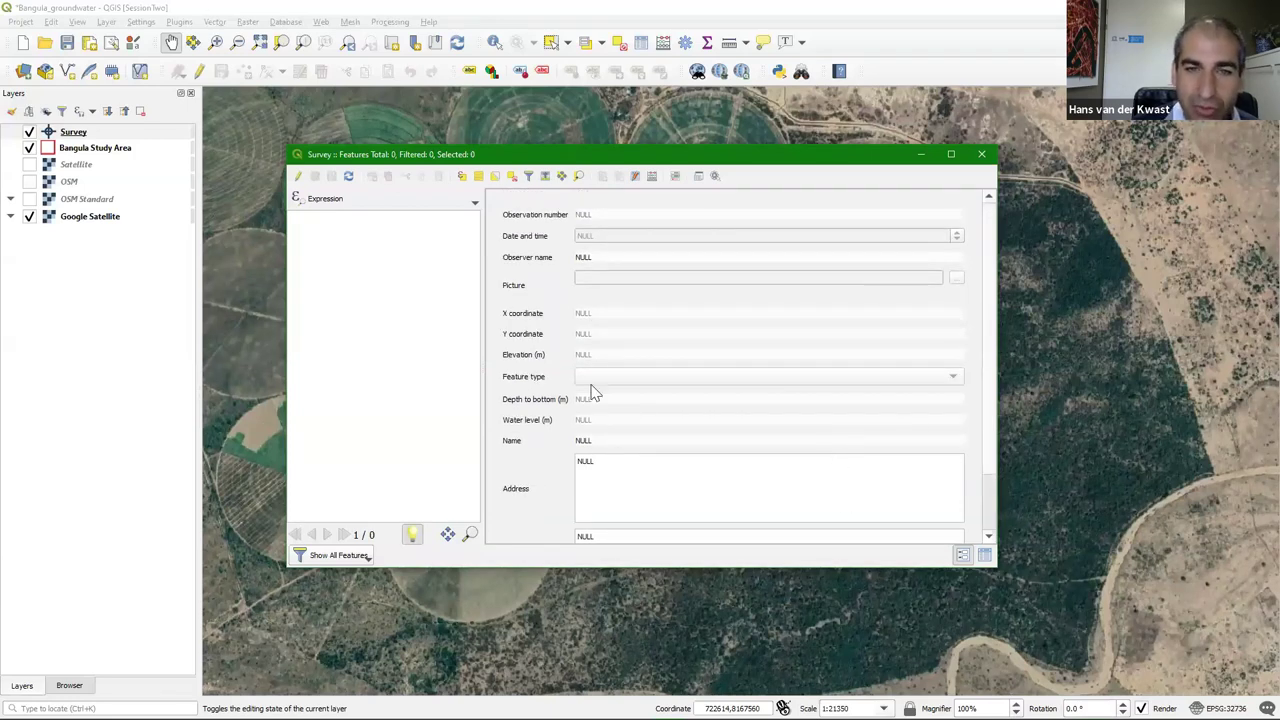
Toggle between the Survey table and form views, then close the attribute table
click(984, 556)
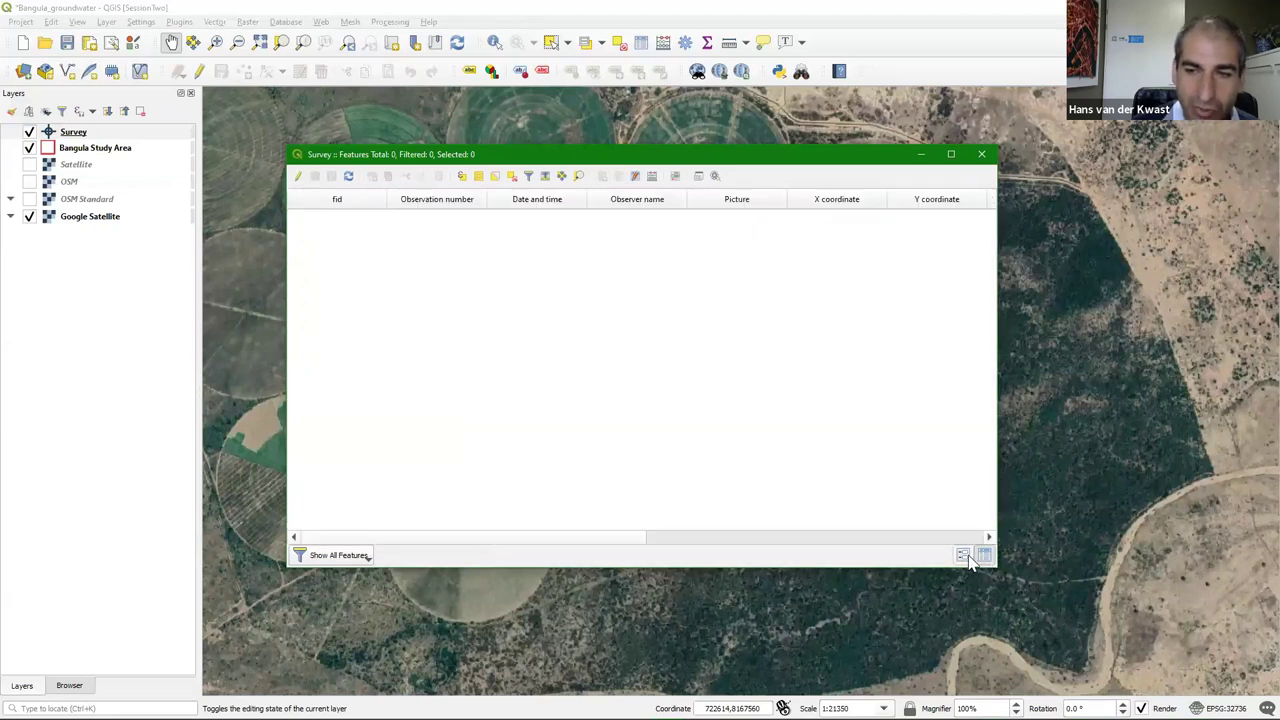
click(963, 557)
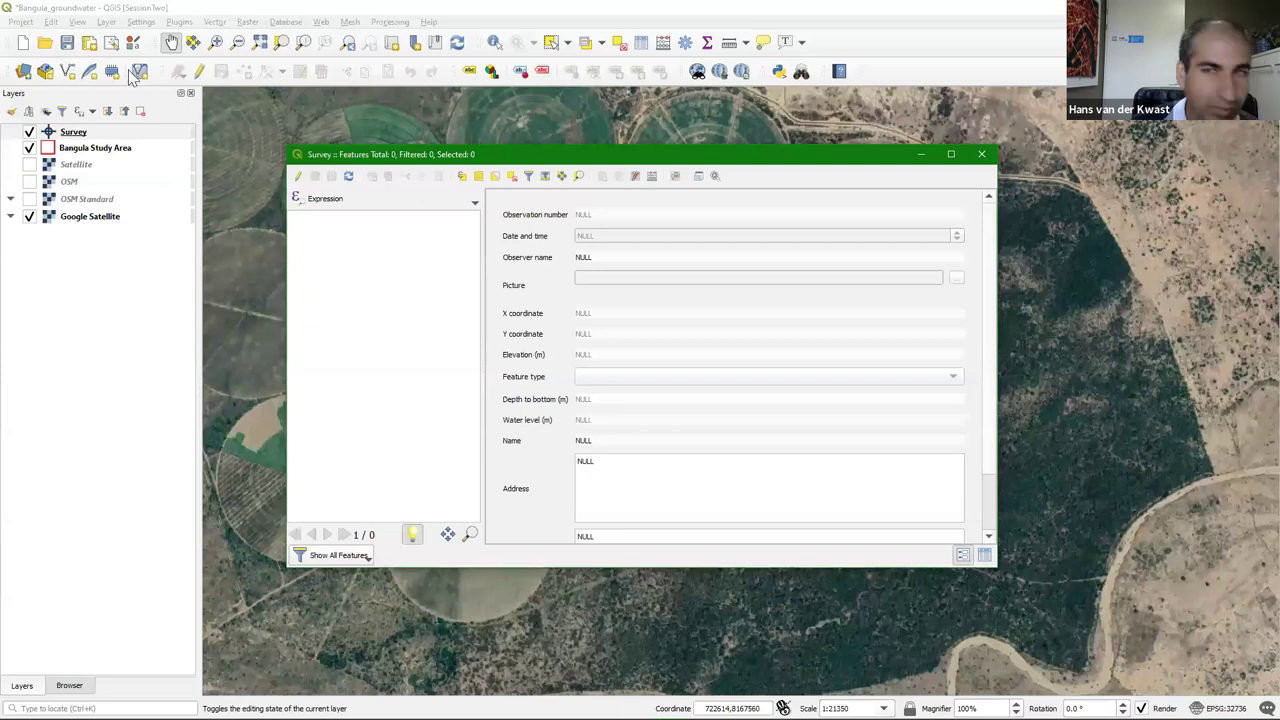
click(985, 157)
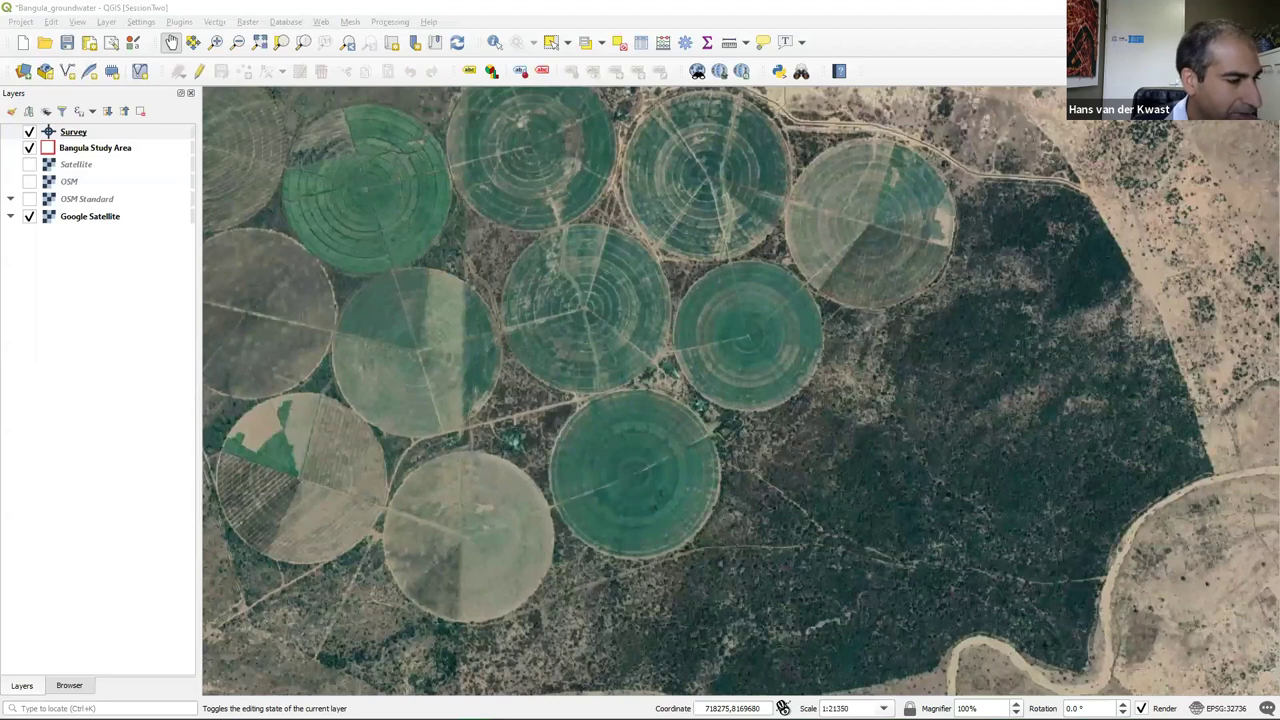
Rename the Google Satellite basemap in the Layers panel to 'Satellite Online'
click(77, 165)
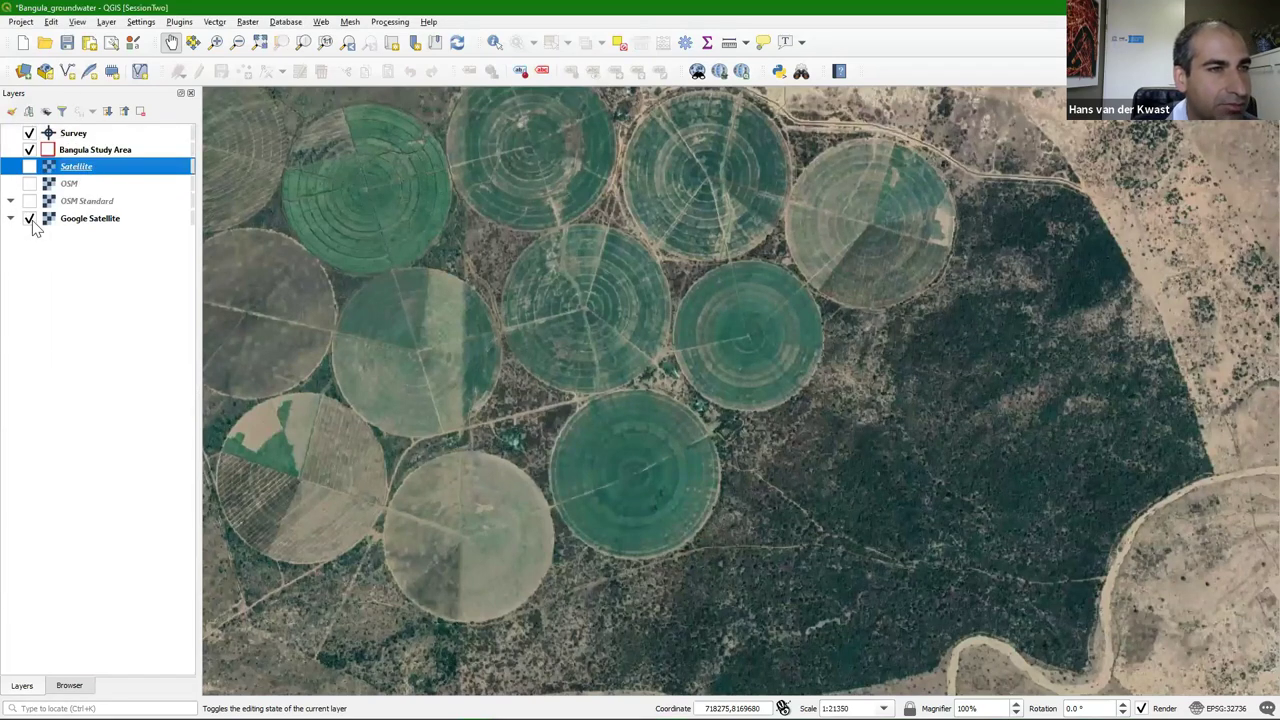
right_click(100, 223)
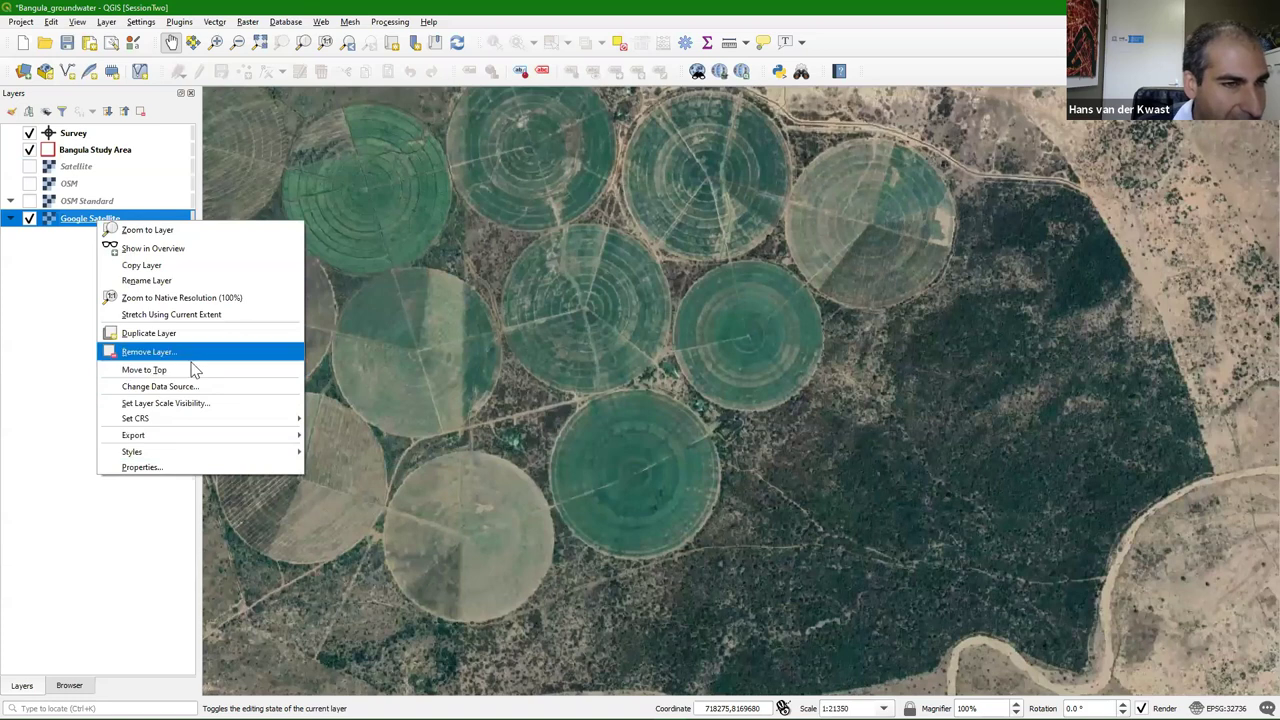
click(145, 285)
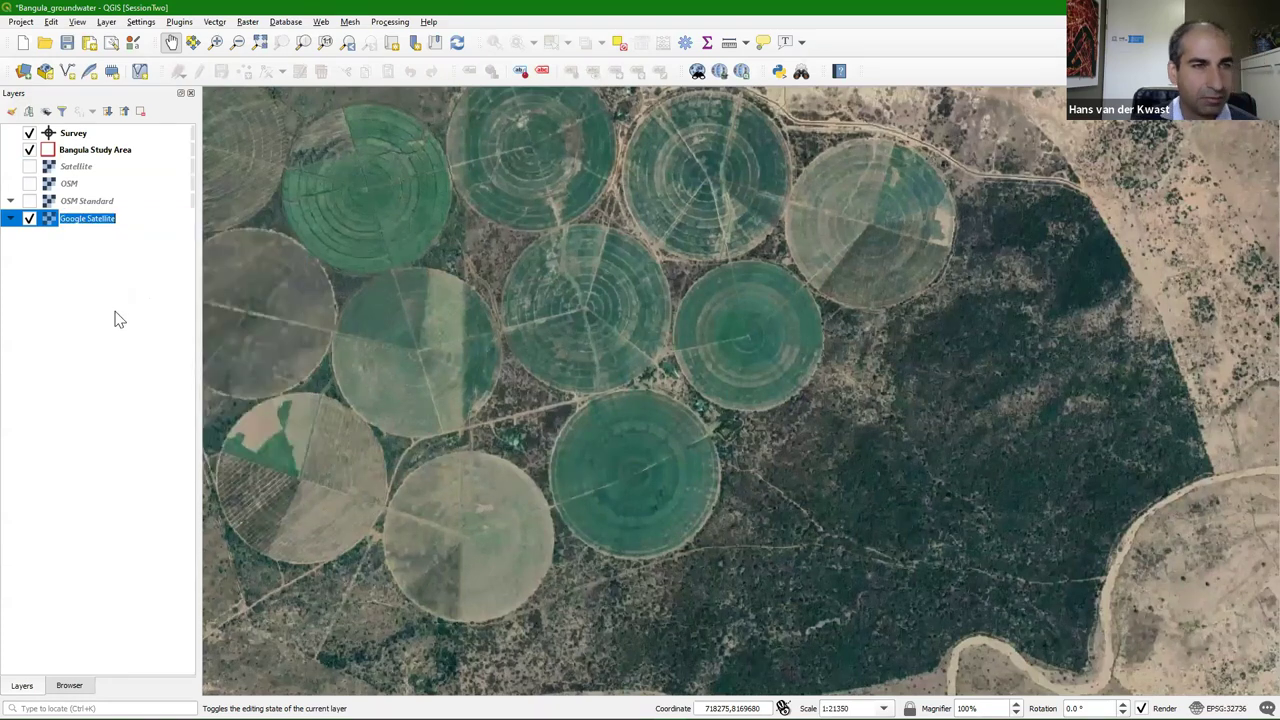
text(Sa)
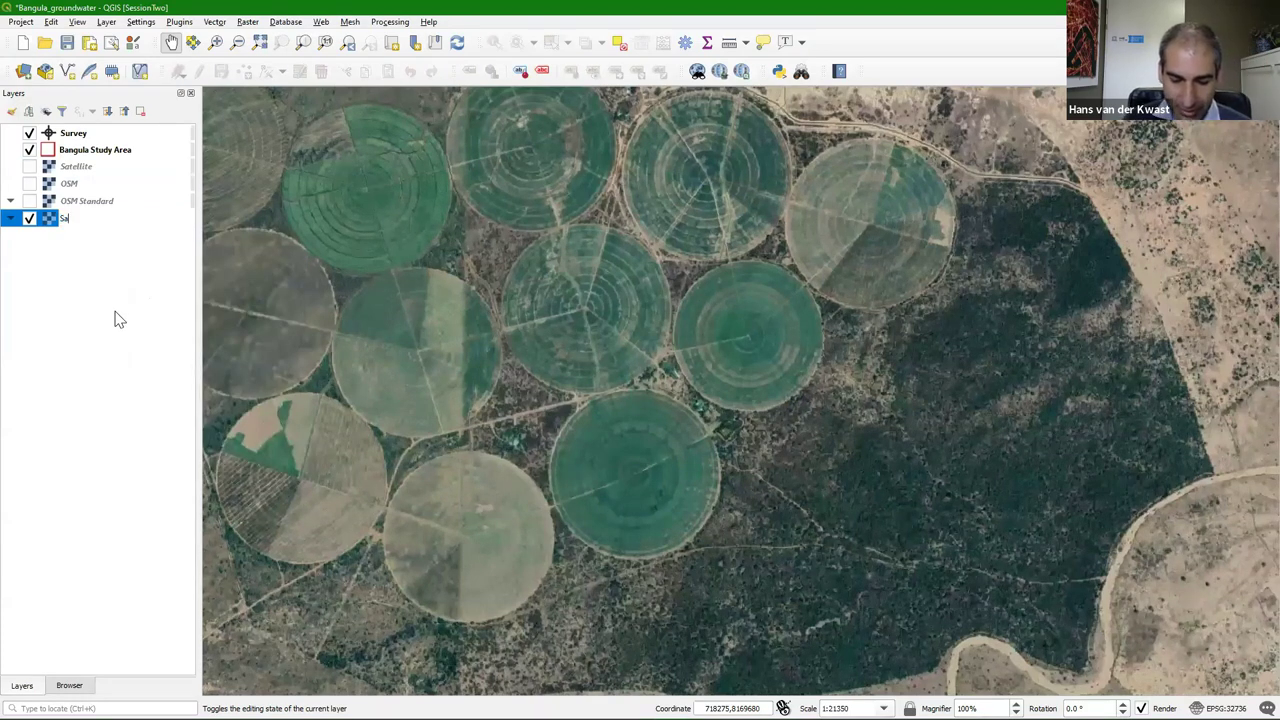
text(tellite Online)
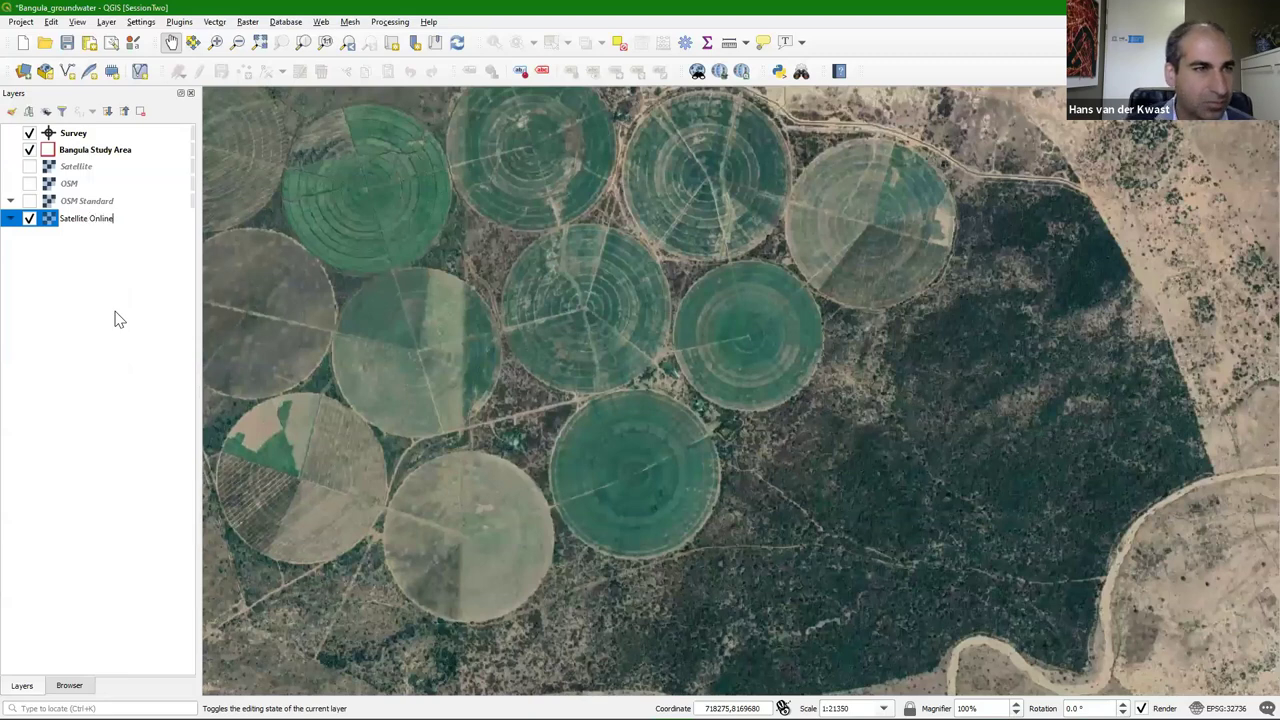
key(Return)
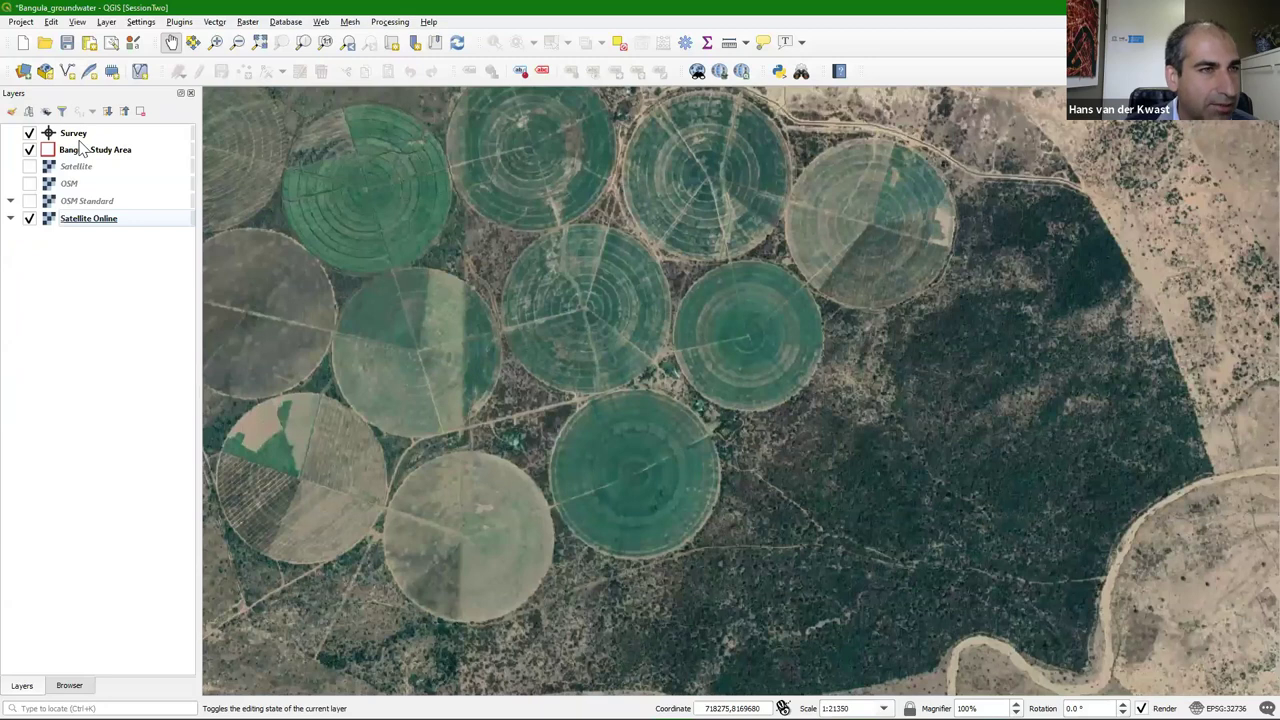
Add a new map theme named 'Satellite Online' from the current layer visibility
click(46, 111)
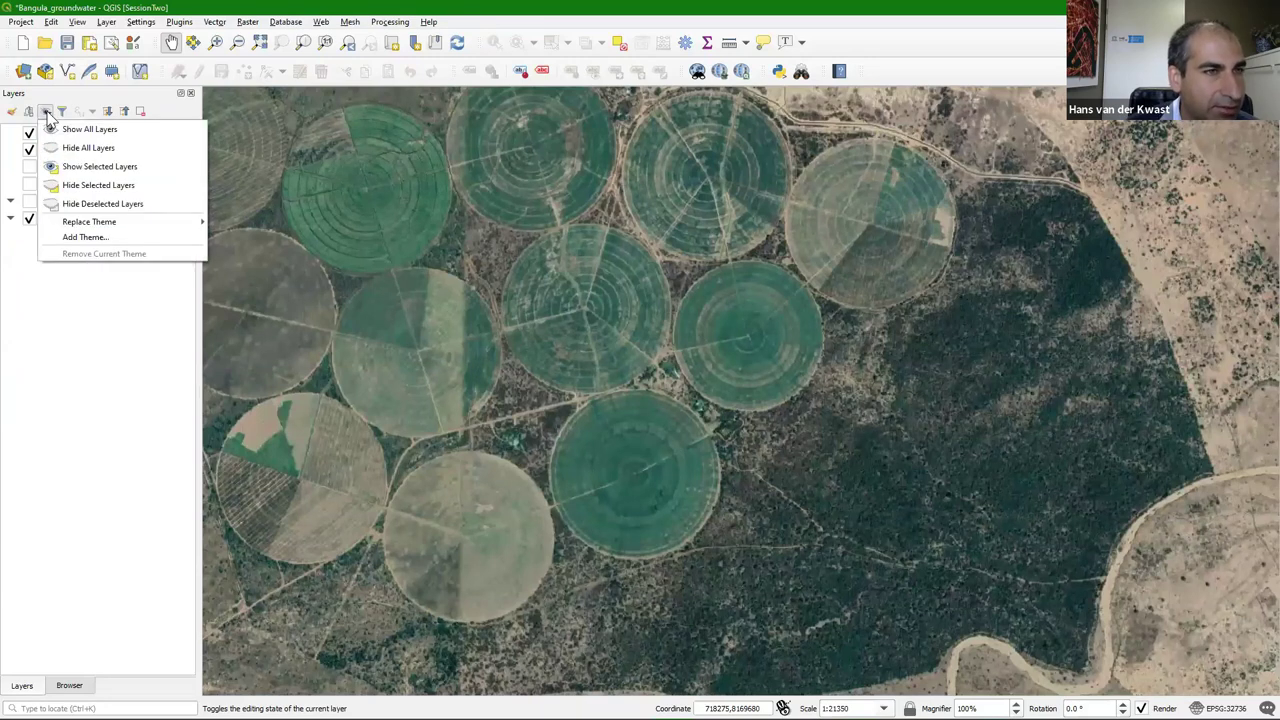
key(Escape)
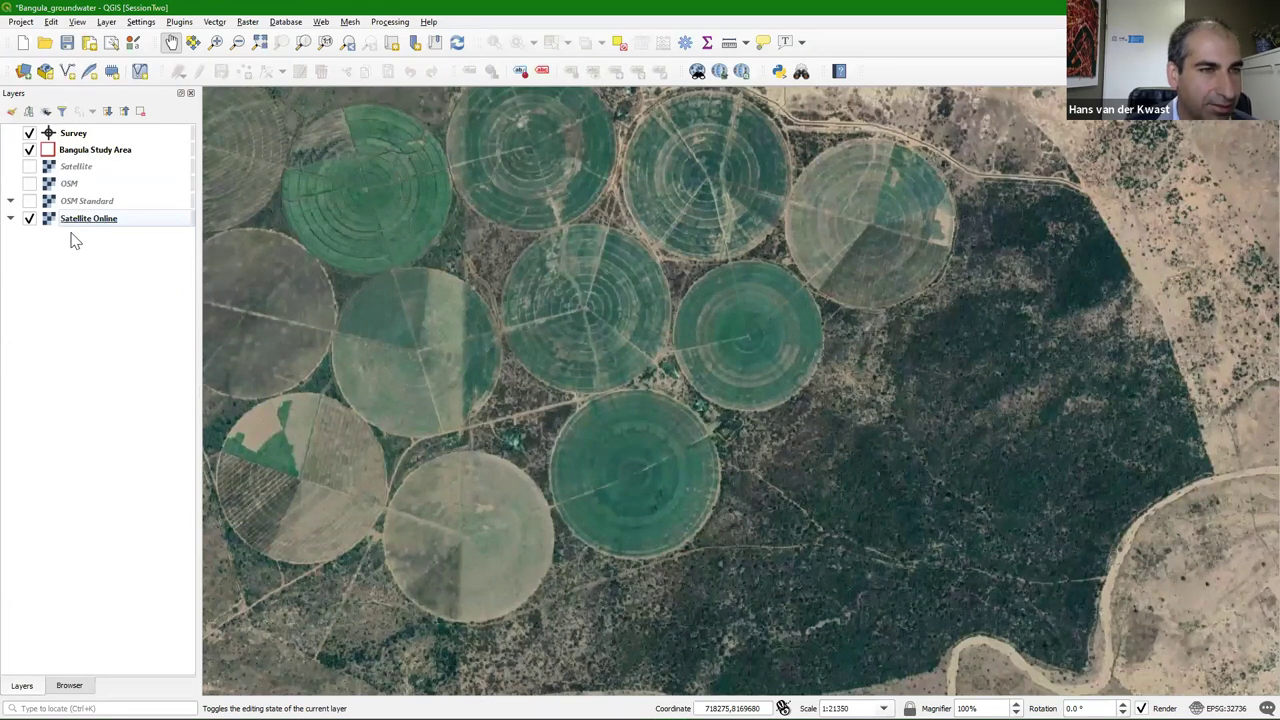
click(46, 112)
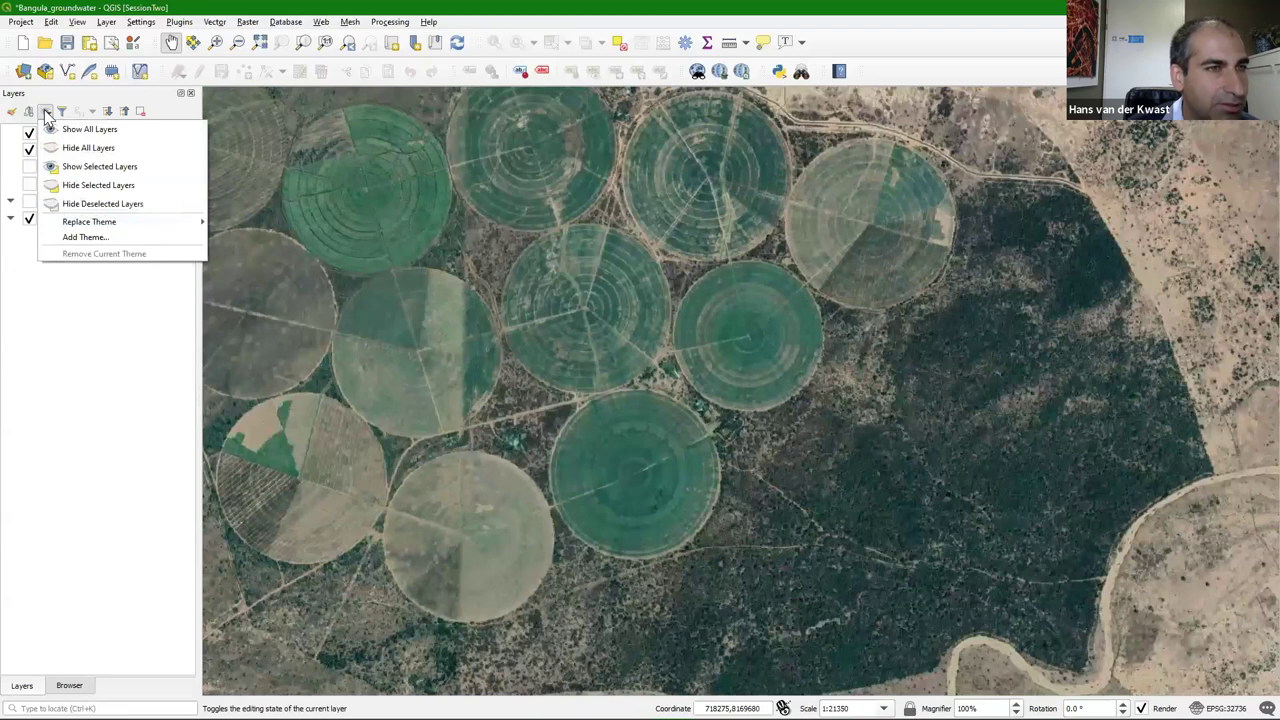
click(102, 238)
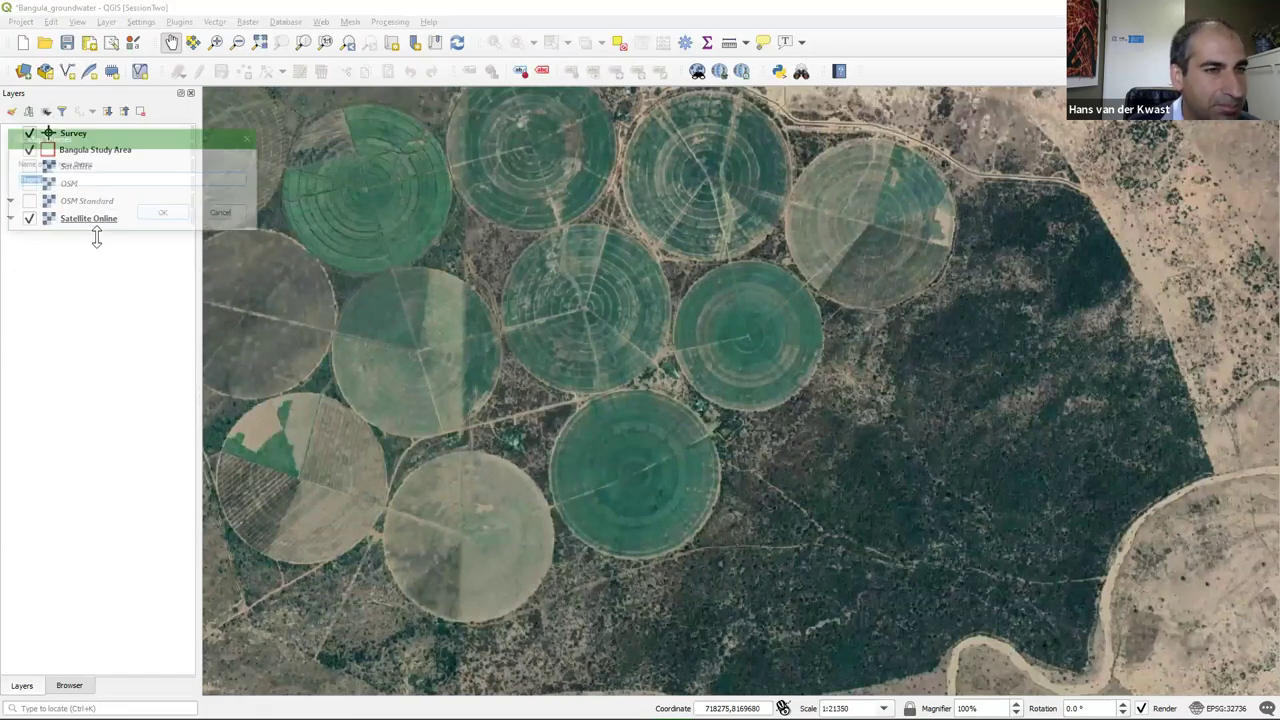
text(Satellit)
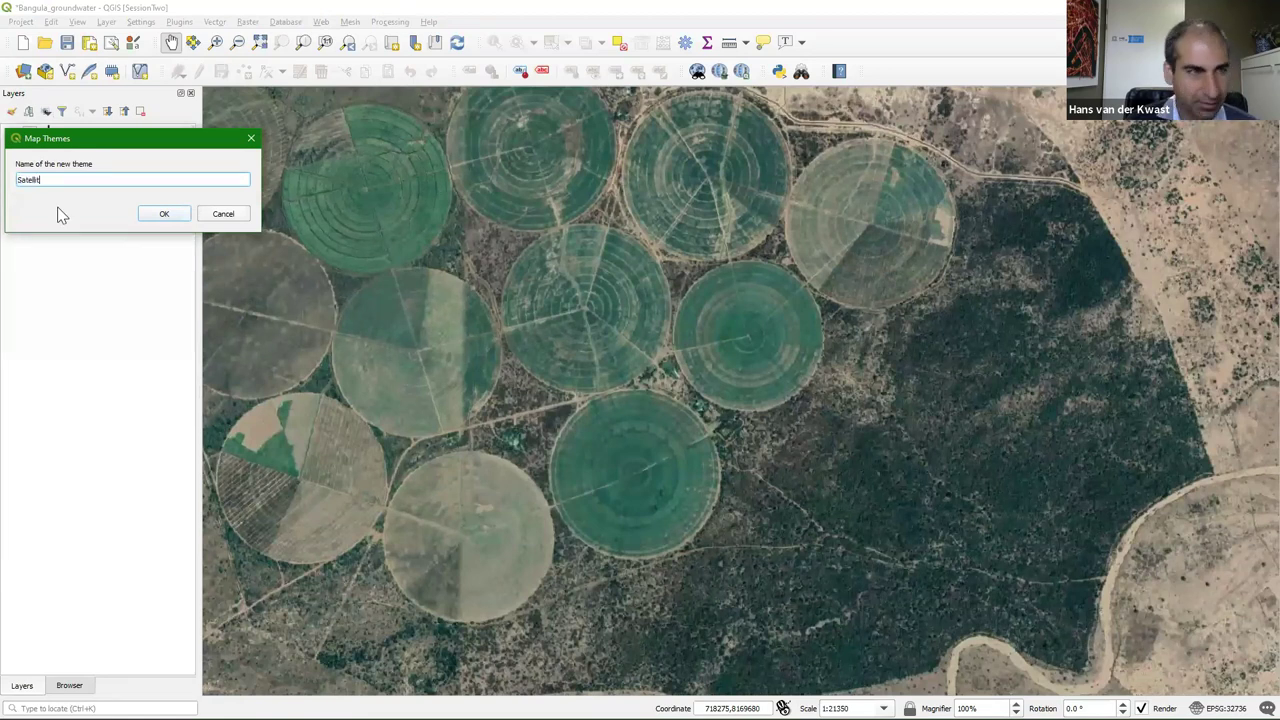
text(e Online)
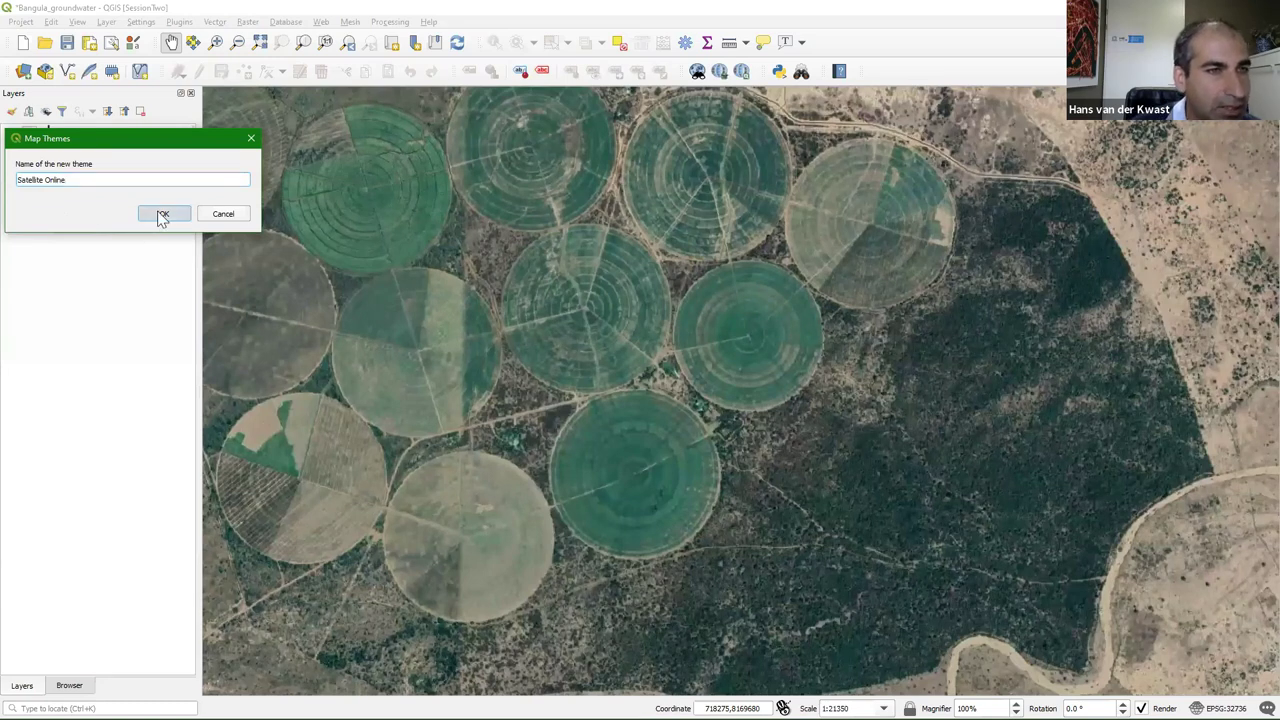
click(160, 213)
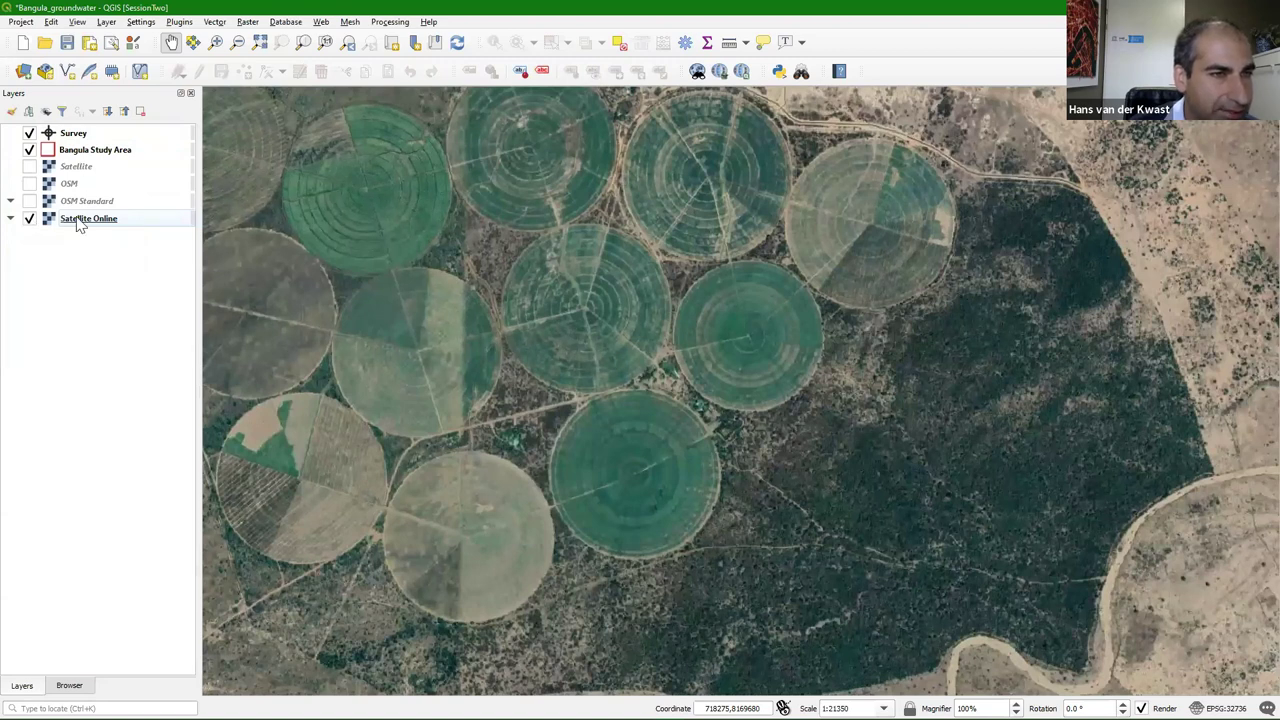
Hide Satellite Online, show OSM Standard, and rename it 'OpenStreetMap Online'
click(29, 201)
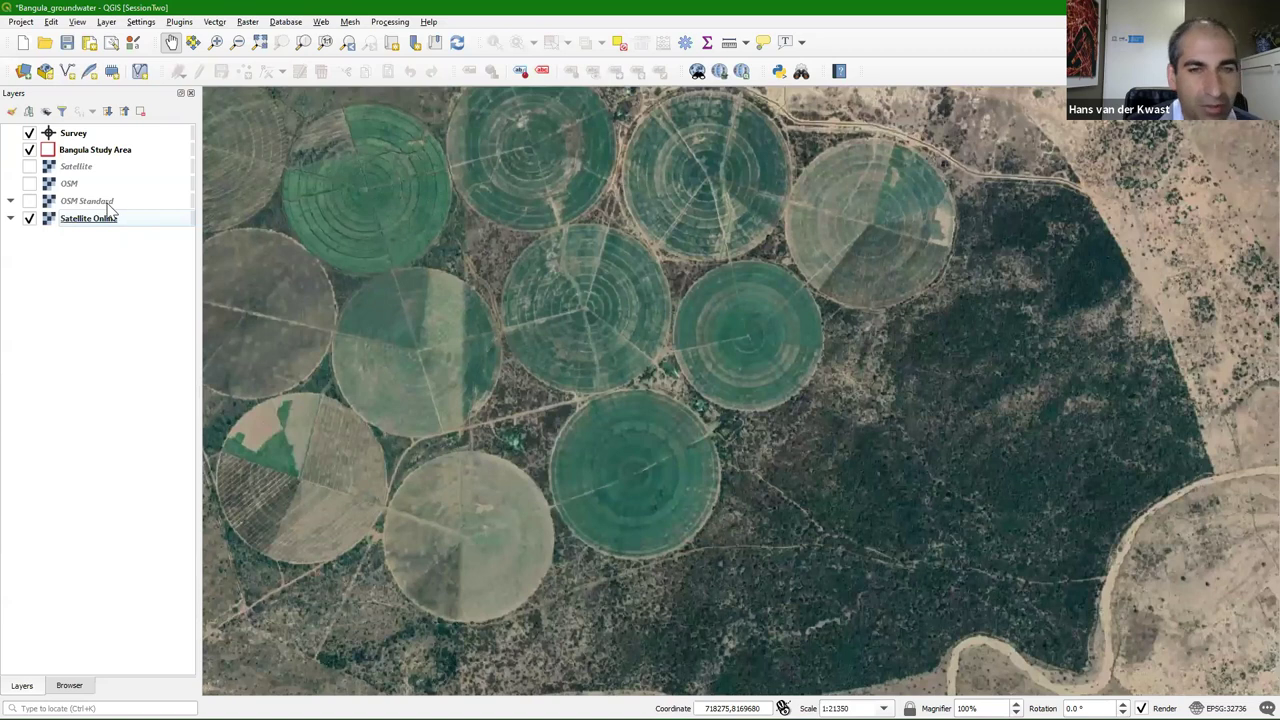
click(29, 218)
right_click(99, 206)
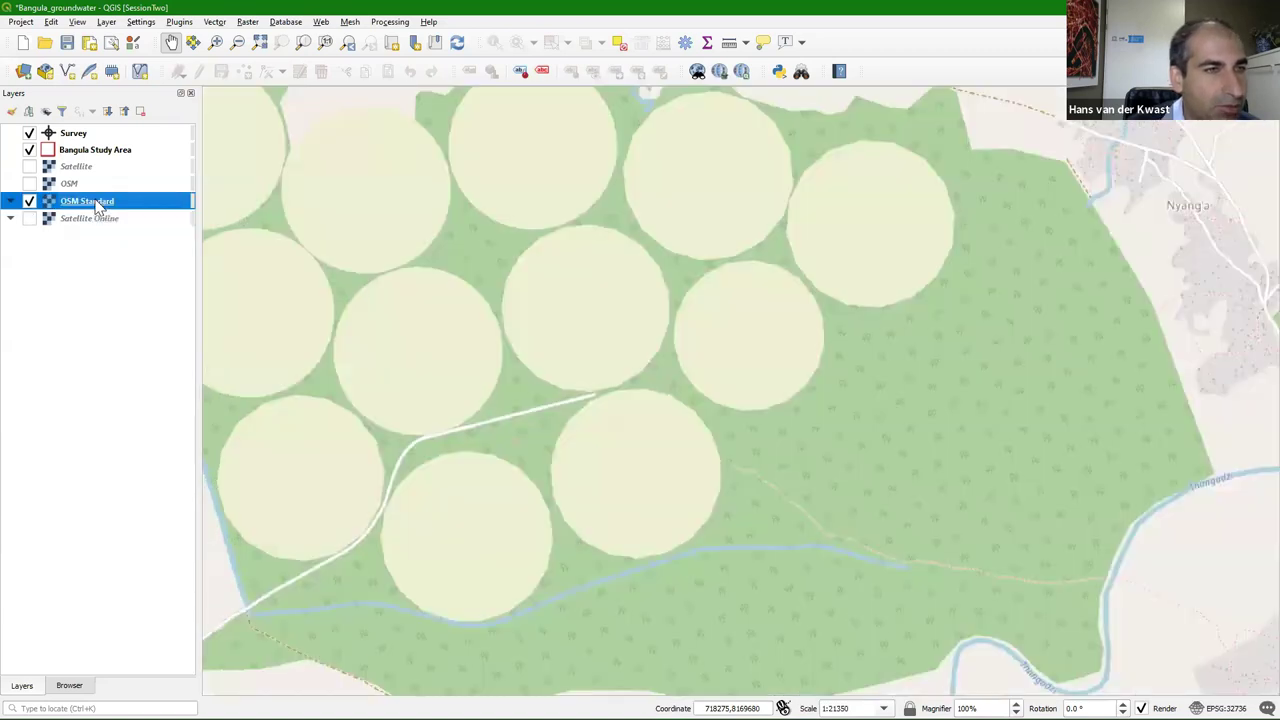
click(140, 259)
text(O)
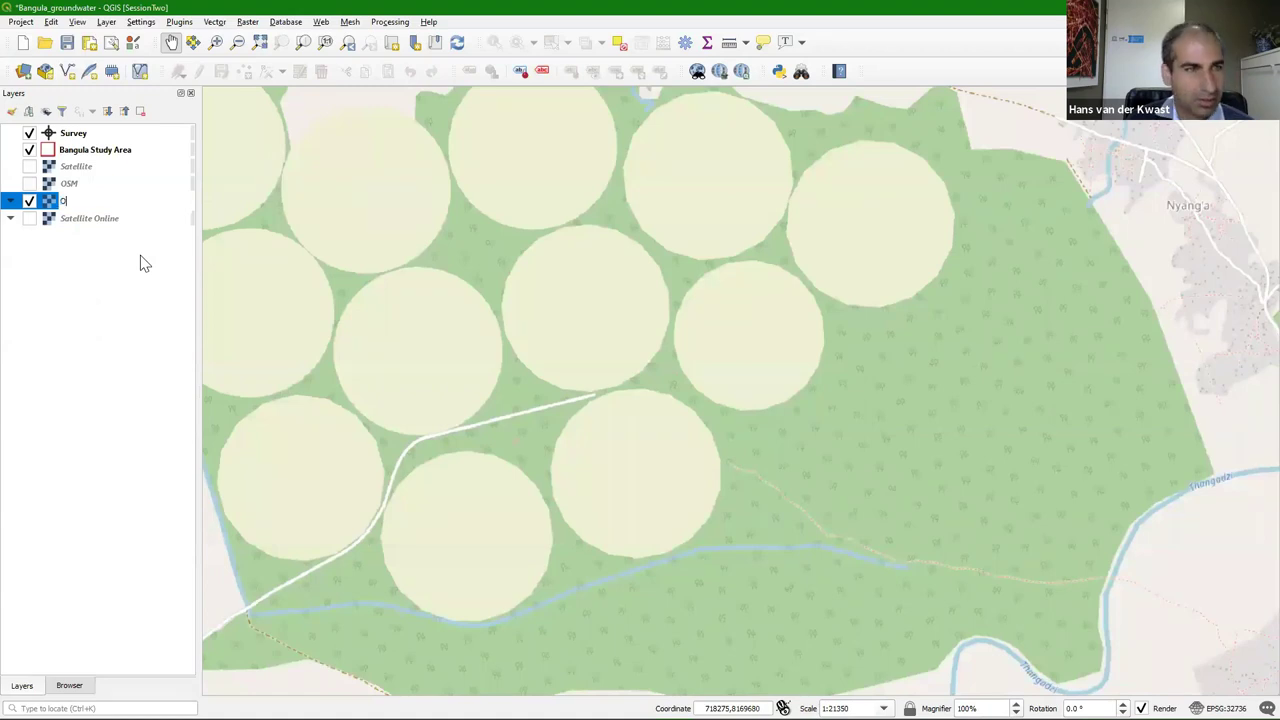
text(penStreetMap Online)
key(Return)
click(114, 266)
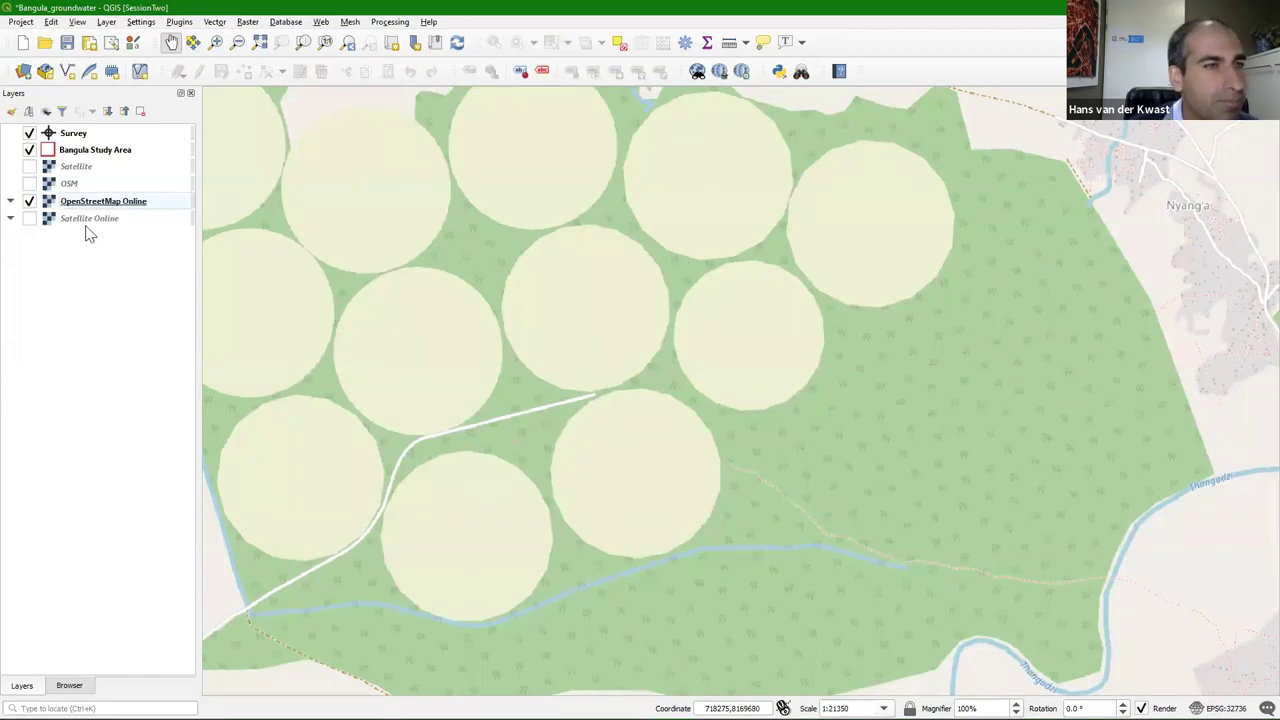
Save the current layer visibility as a map theme named 'OSM Online'
click(46, 111)
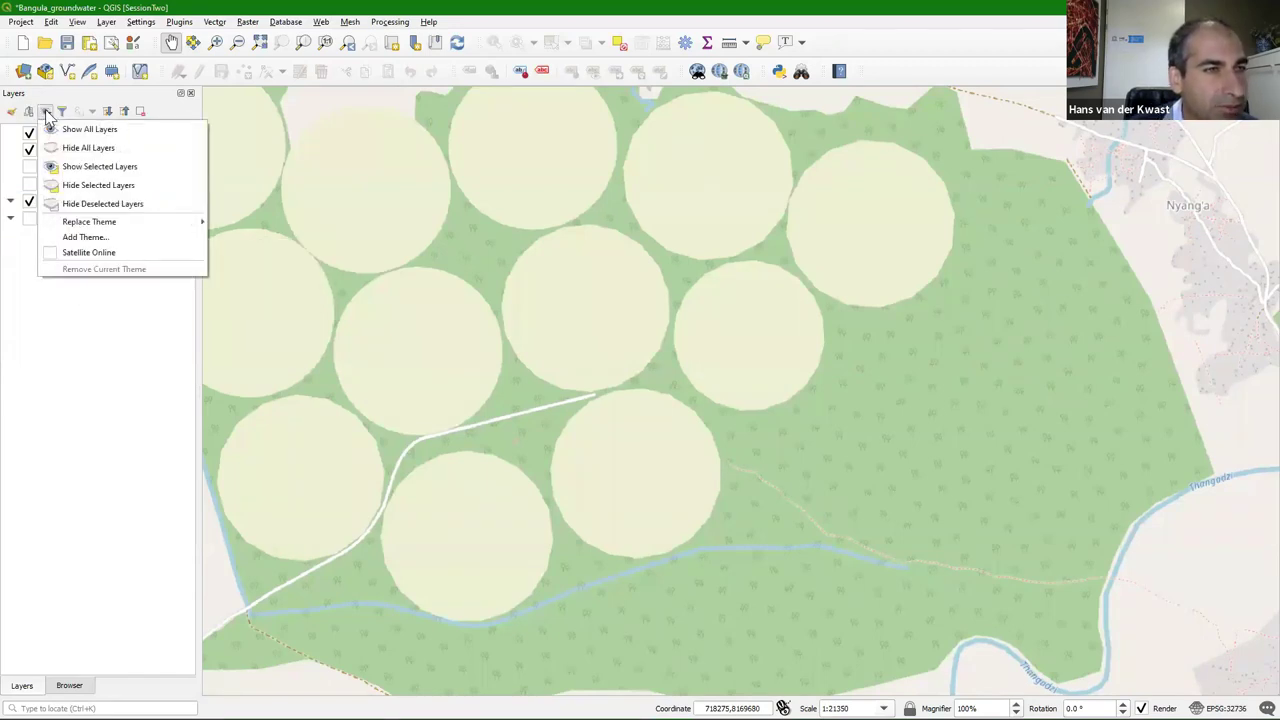
click(98, 238)
text(OSM Online)
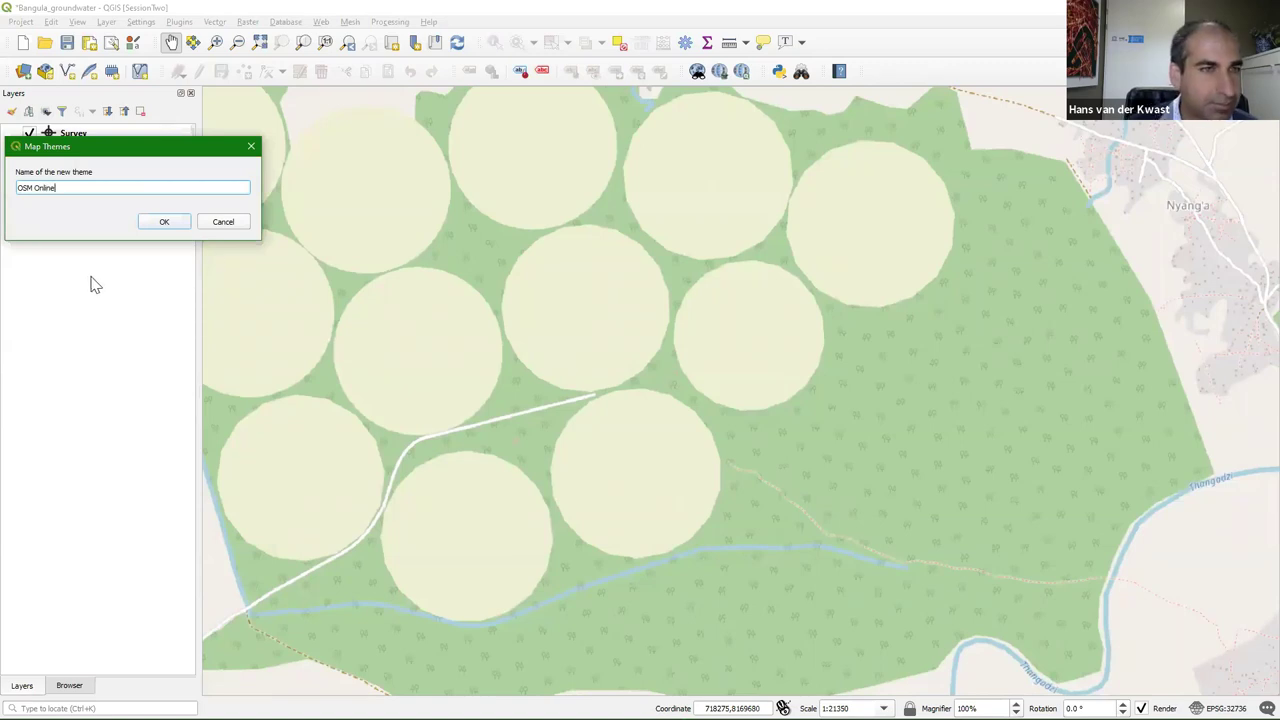
key(Return)
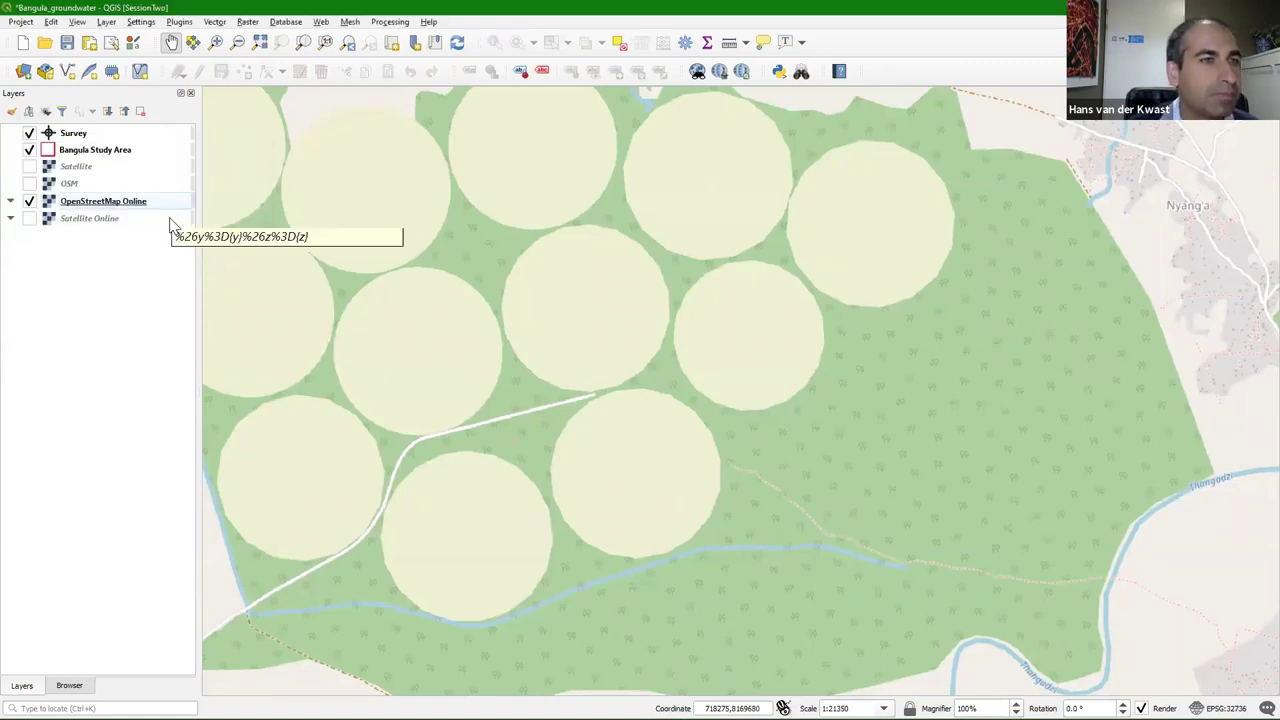
Show the OSM basemap and rename it to 'OSM Offline'
click(29, 201)
right_click(78, 190)
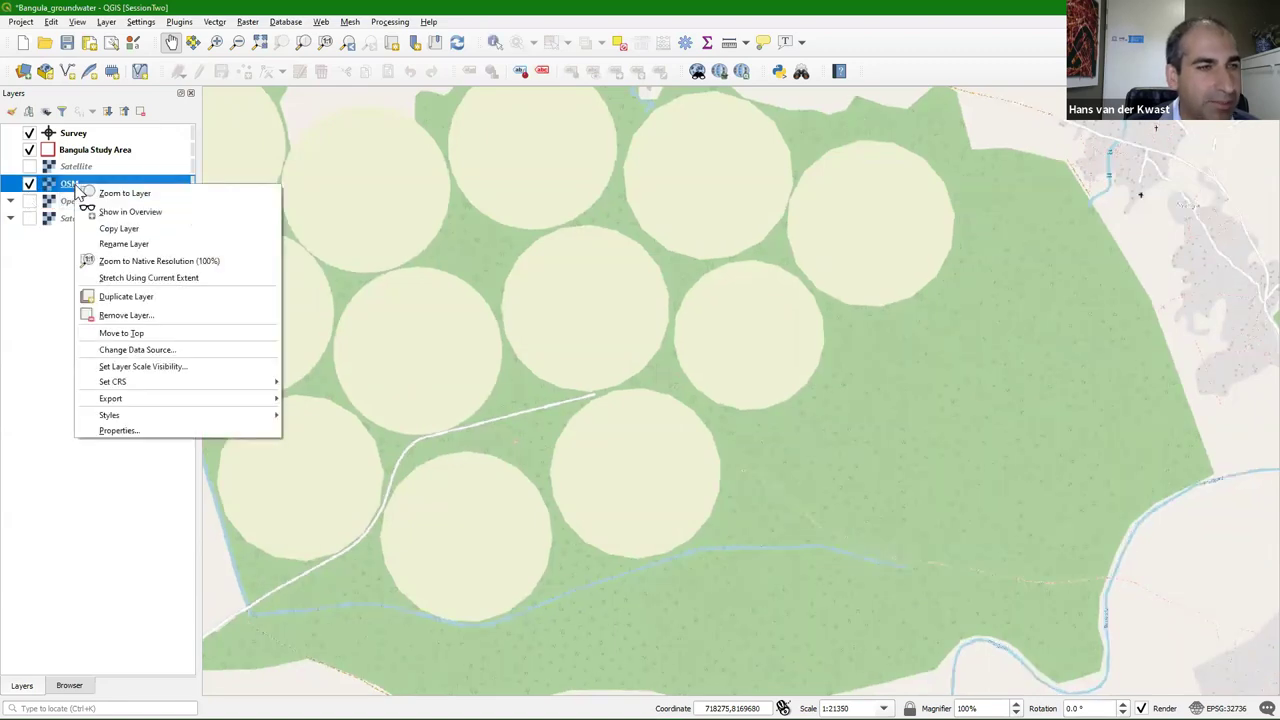
click(123, 244)
click(104, 184)
text(Off)
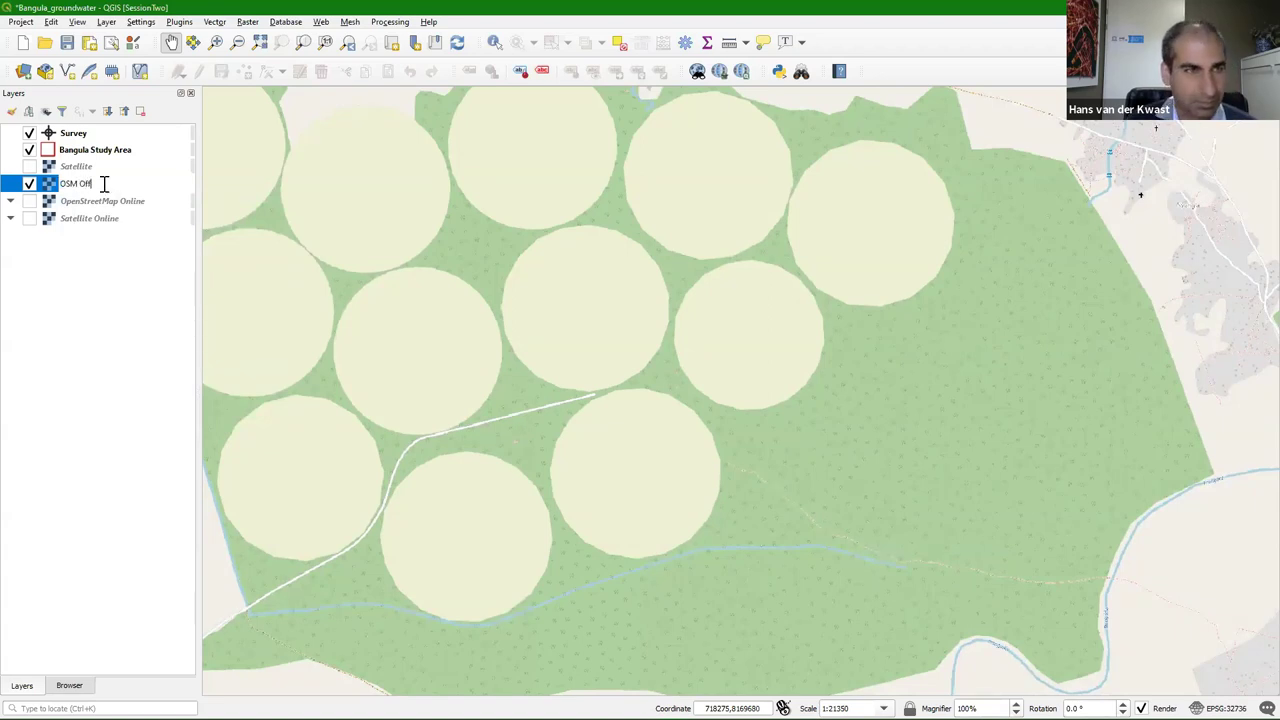
text(line)
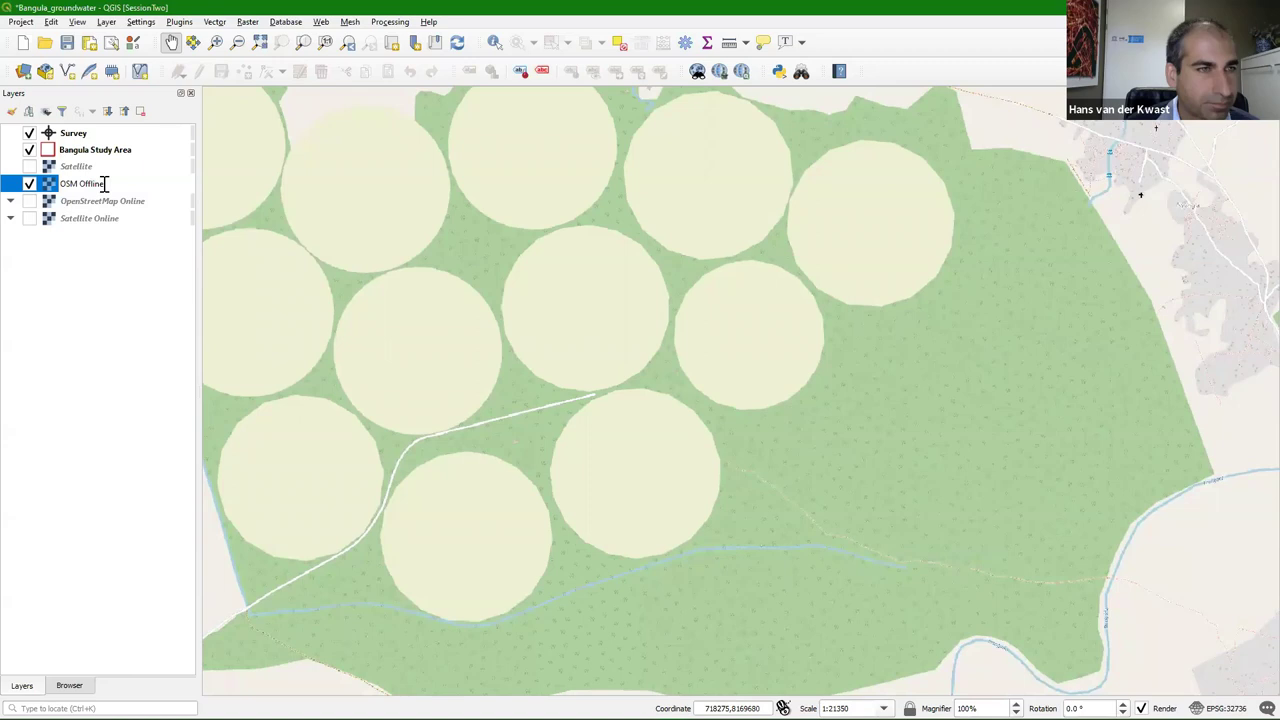
click(104, 252)
Save an 'OSM Offline' map theme, then hide OSM Offline and show the Satellite layer
click(46, 111)
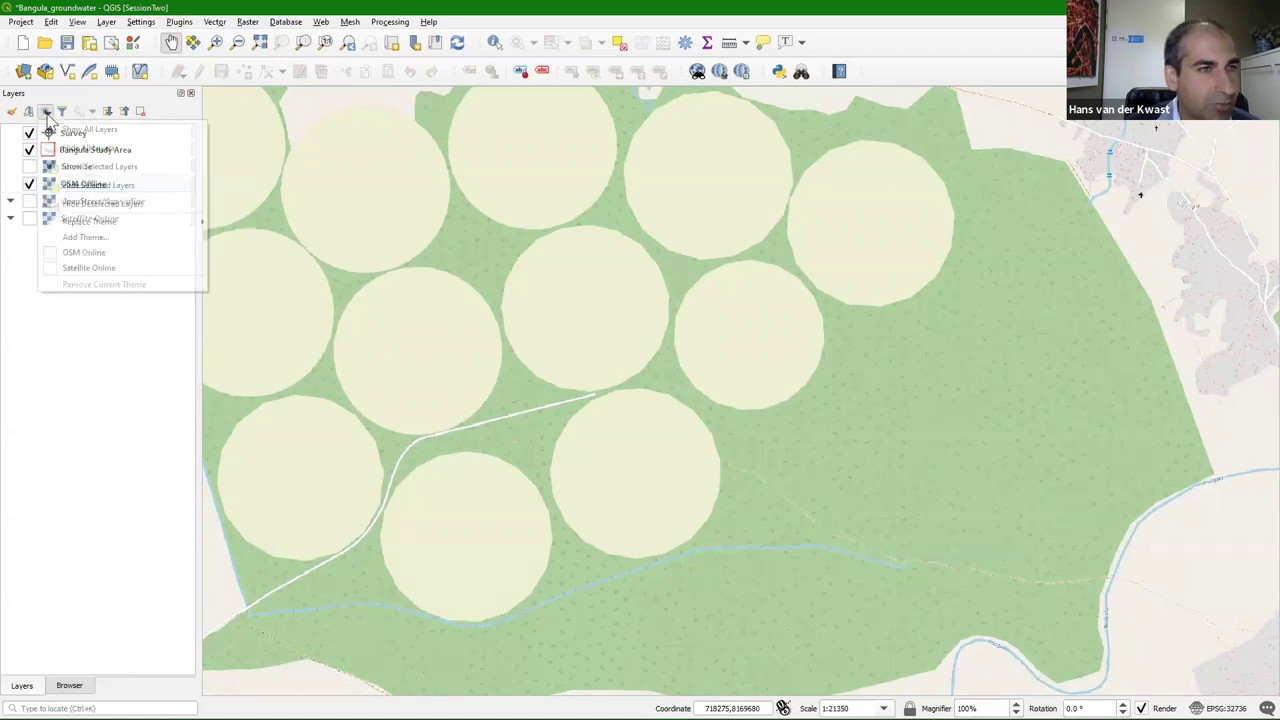
click(88, 238)
text(OSM)
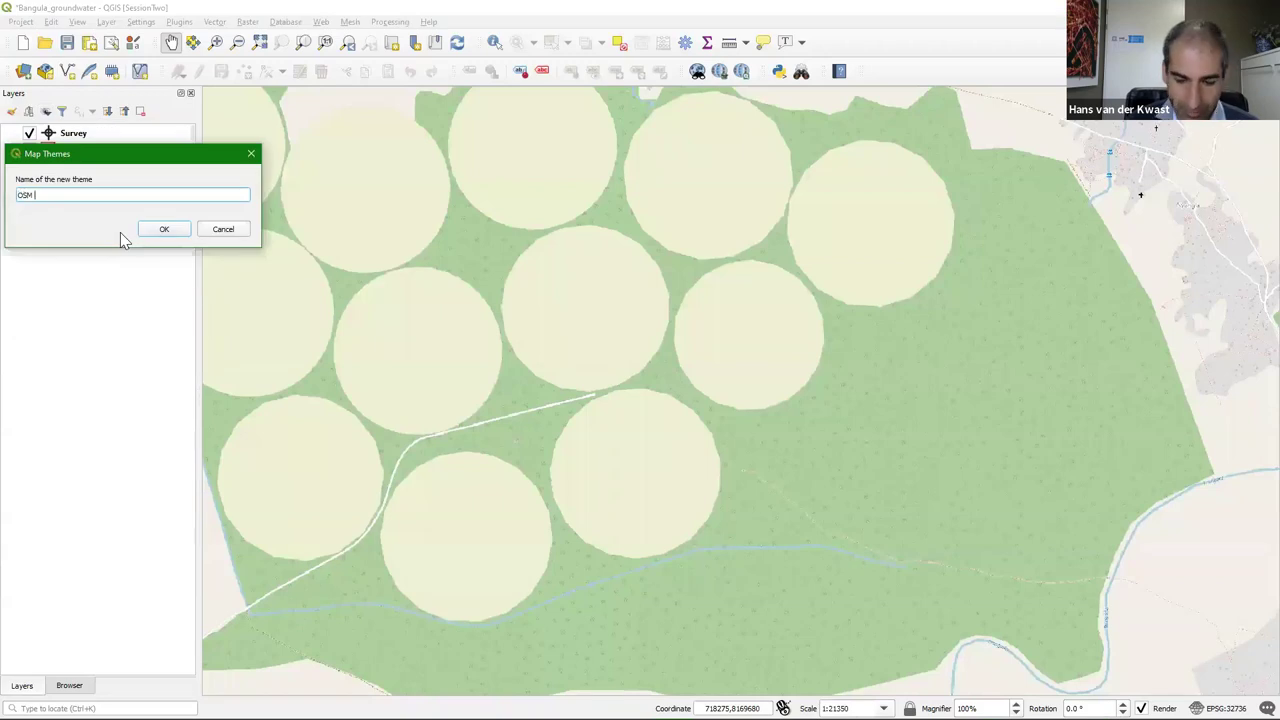
text( Offline)
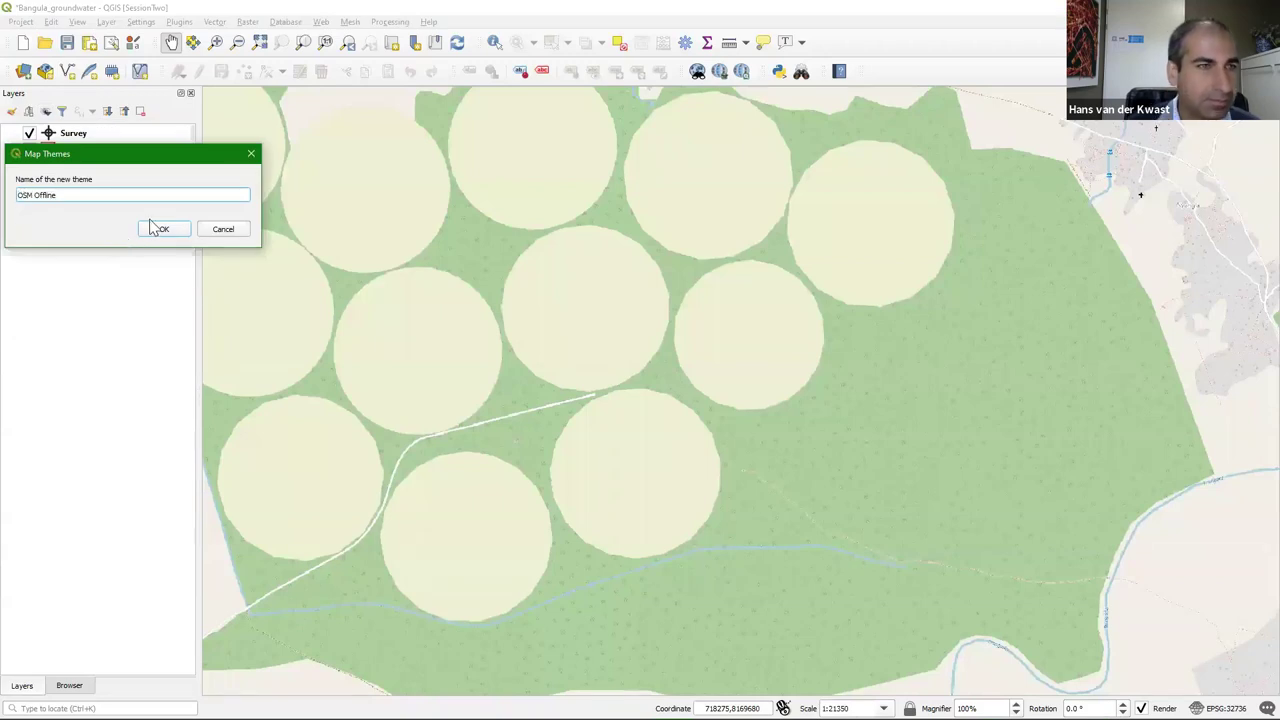
click(162, 229)
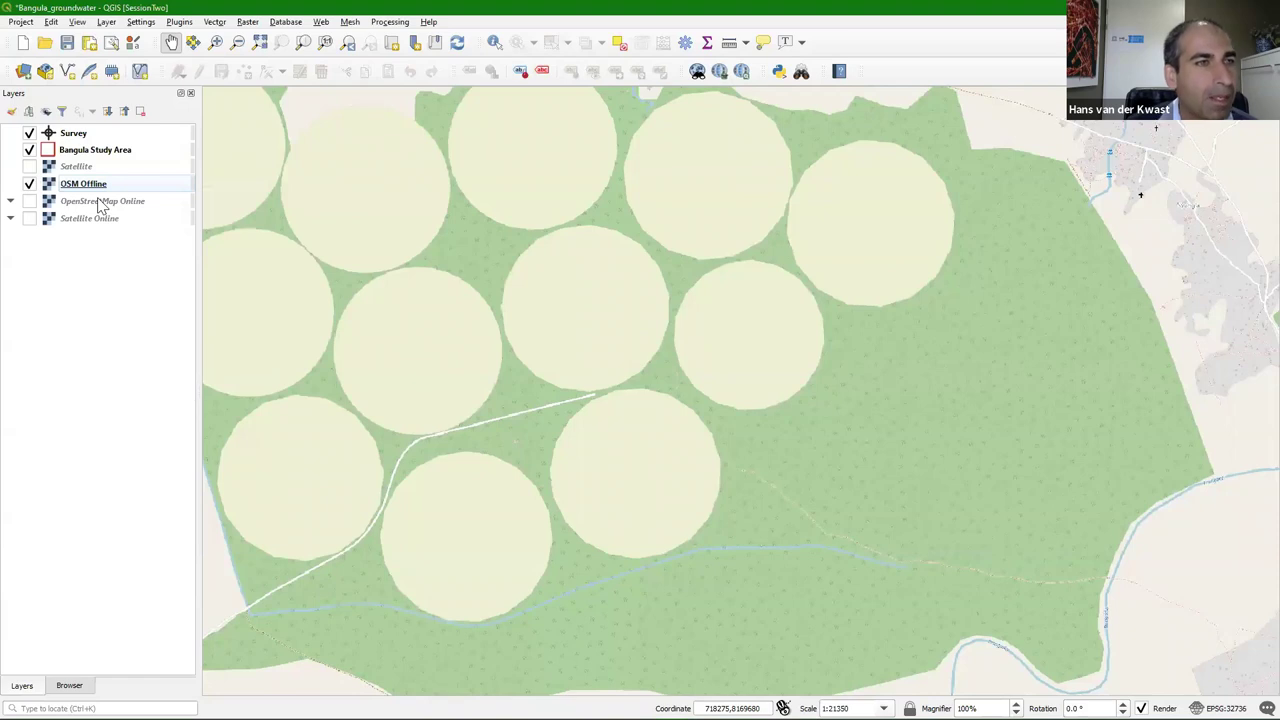
click(30, 184)
click(30, 167)
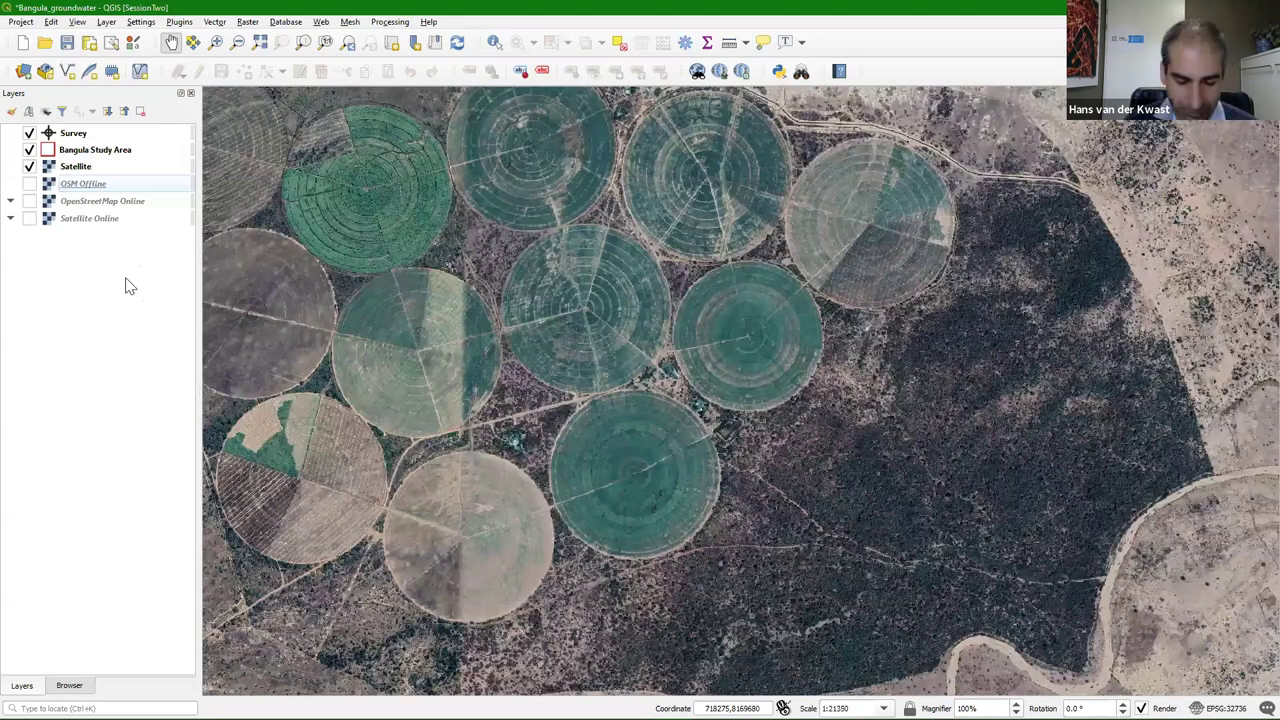
Rename the Satellite layer to 'Satellite Offline'
click(115, 167)
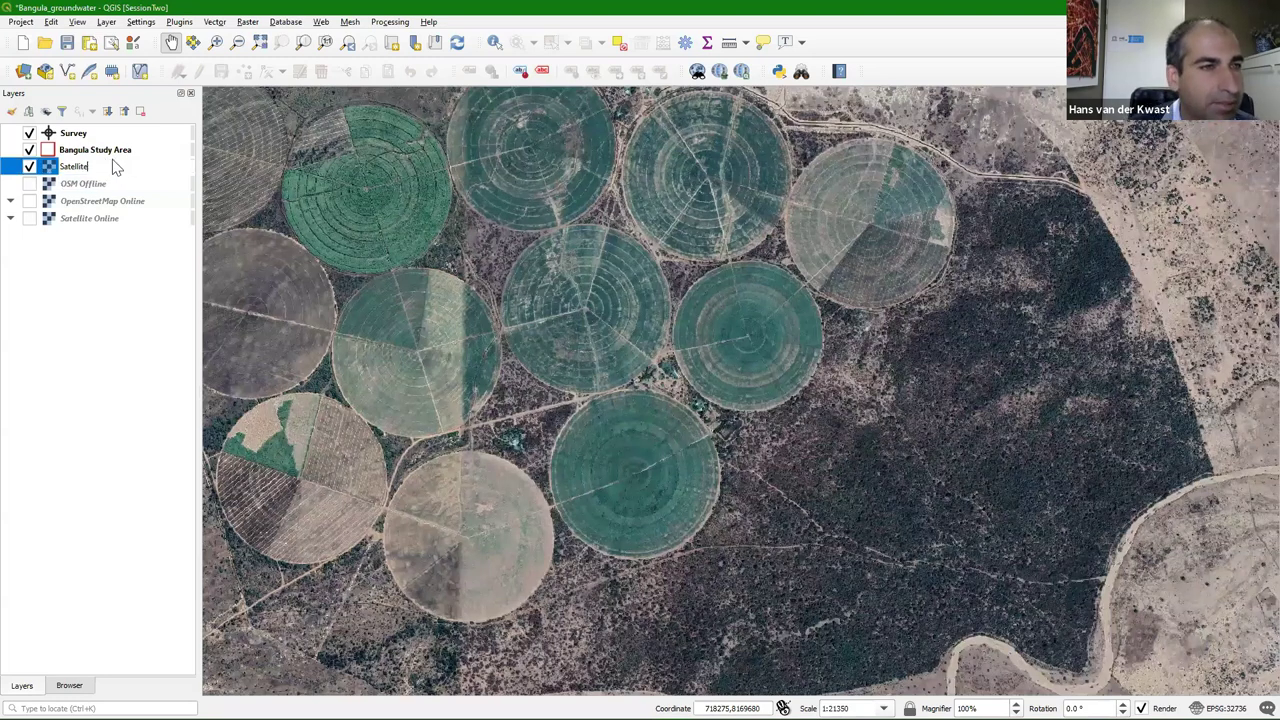
text(Offline)
key(Return)
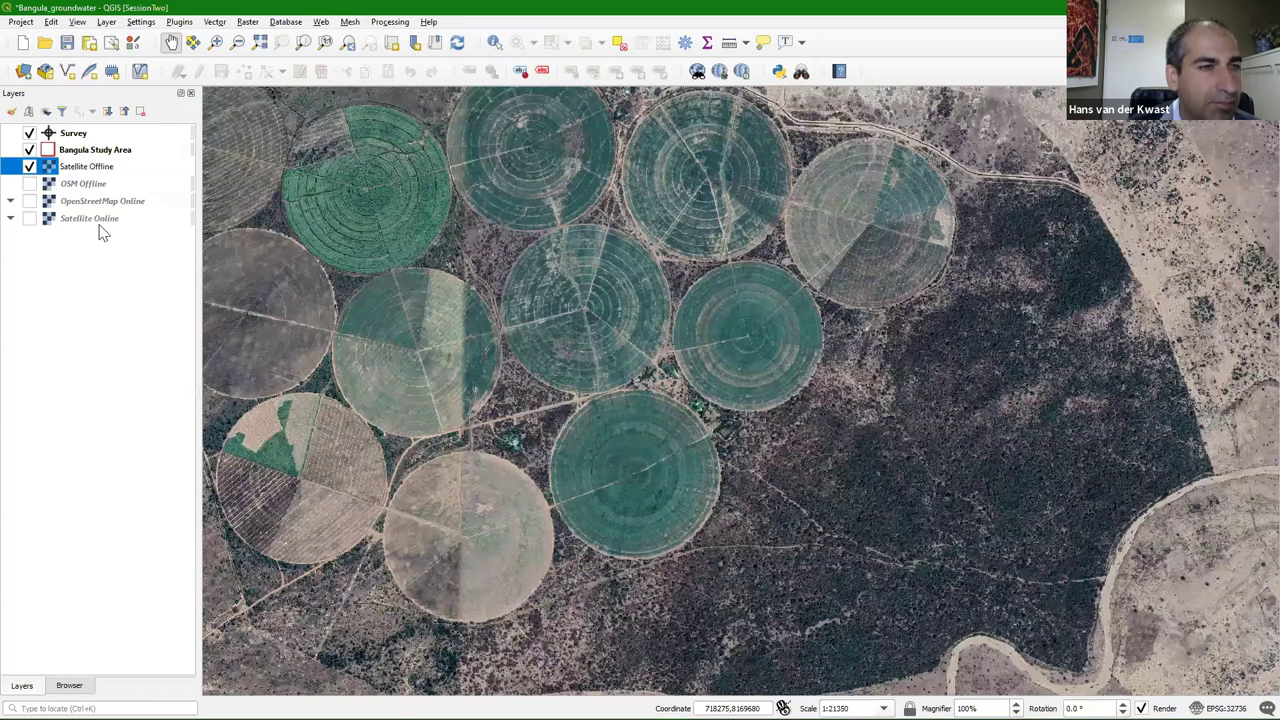
Save the current layer visibility as a map theme named 'Satellite Offline'
click(92, 238)
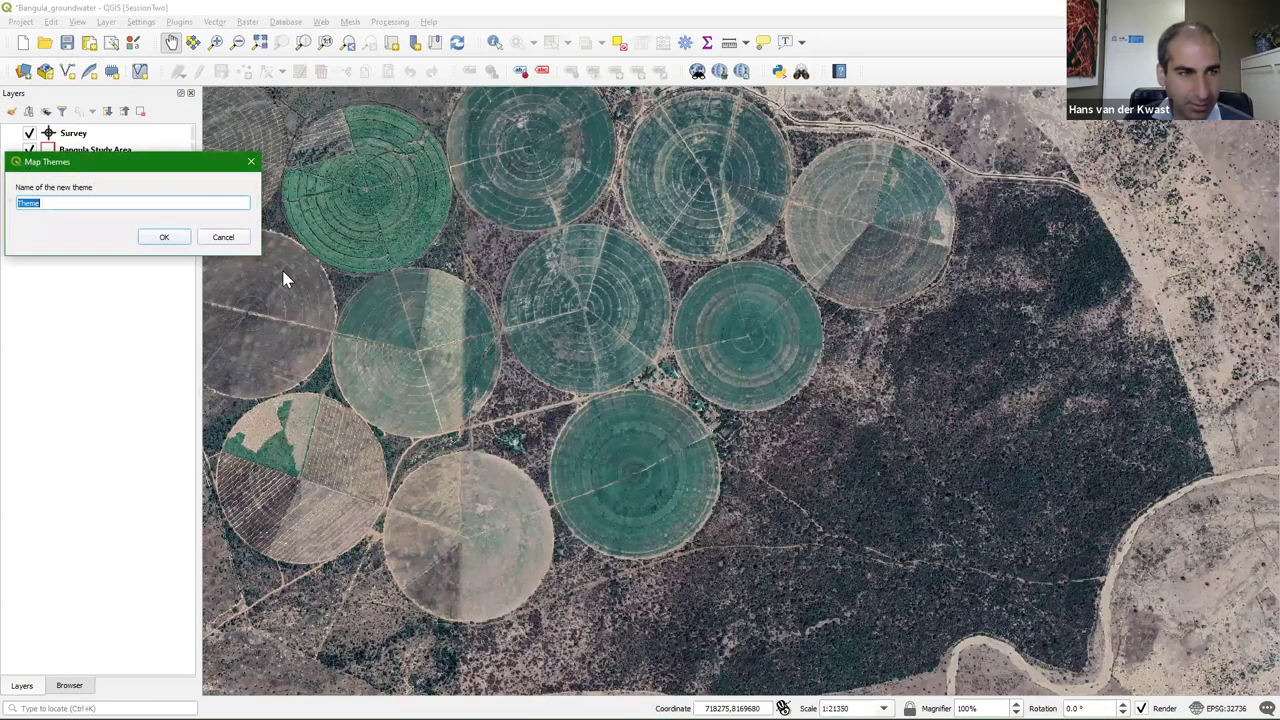
text(Satellite )
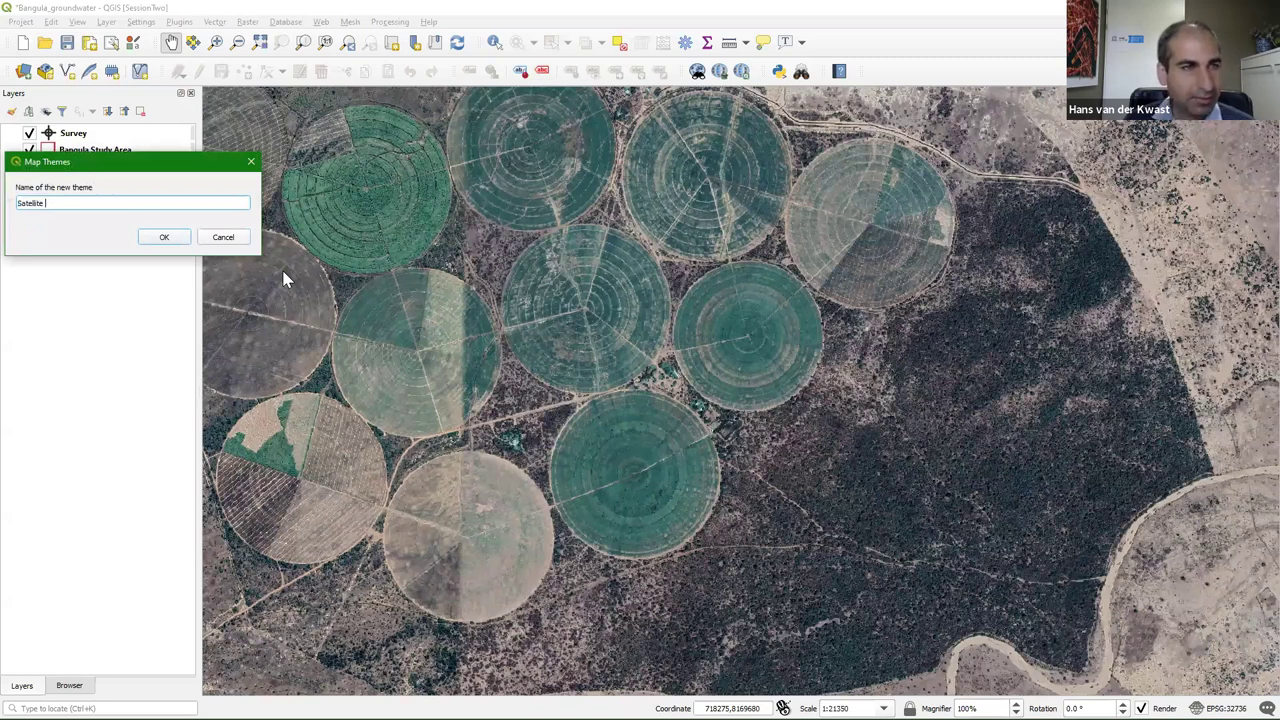
text(Offline)
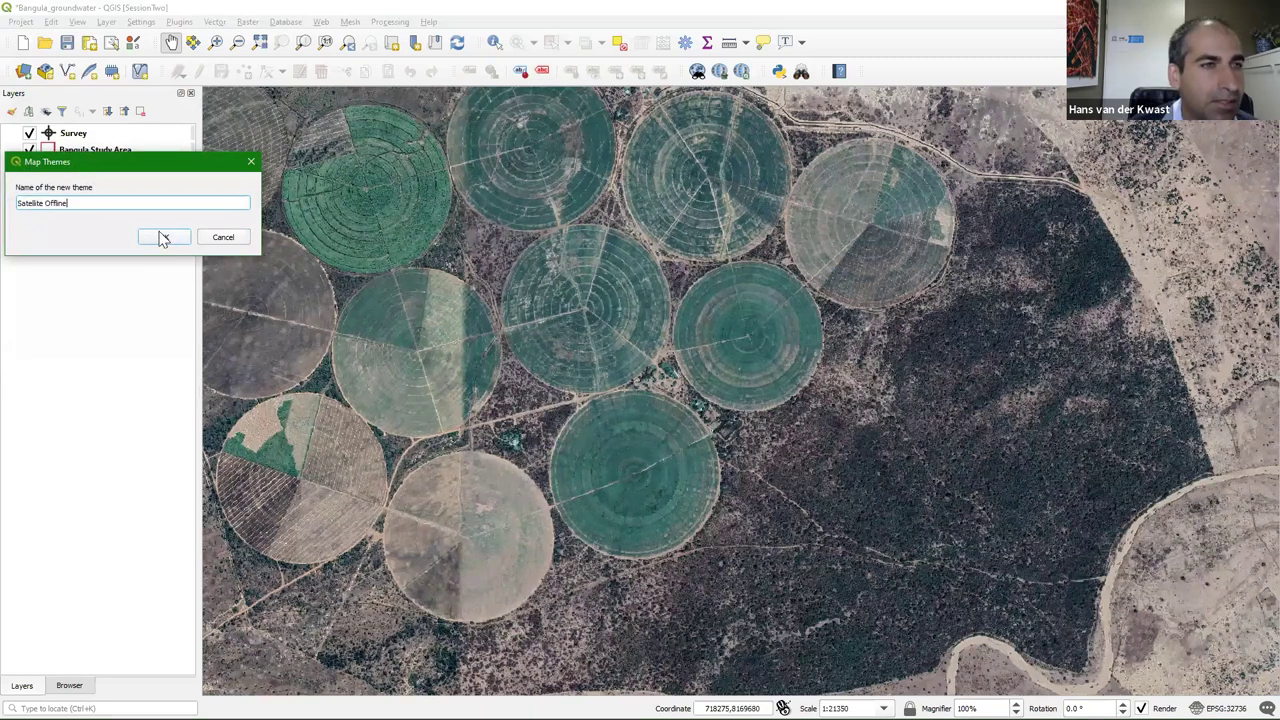
key(Return)
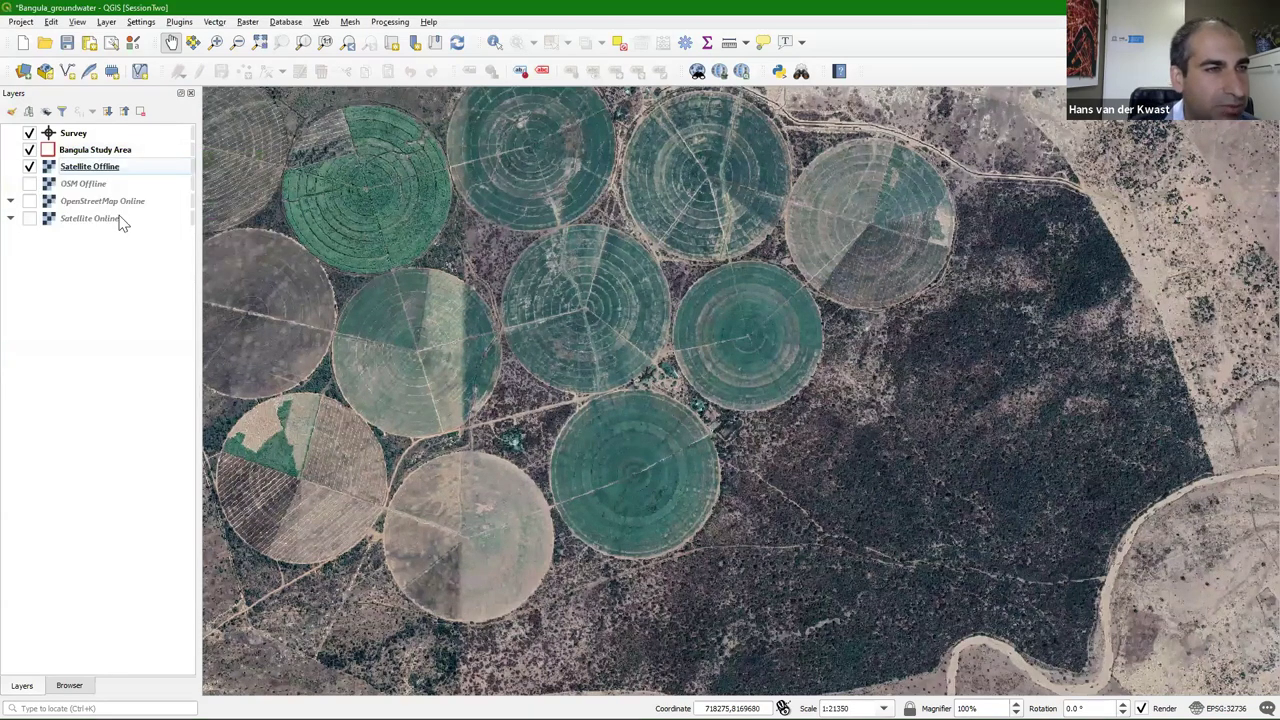
Switch the map through the OSM Offline, OSM Online and Satellite Offline themes
click(47, 111)
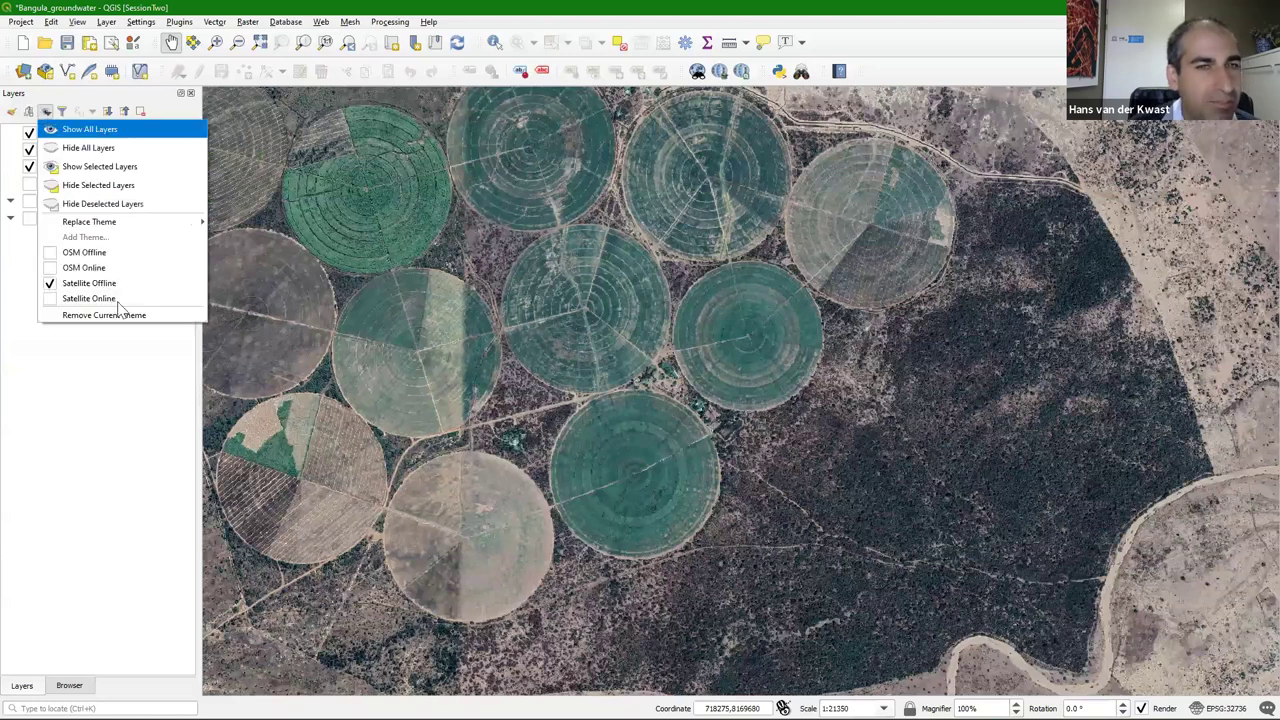
click(84, 252)
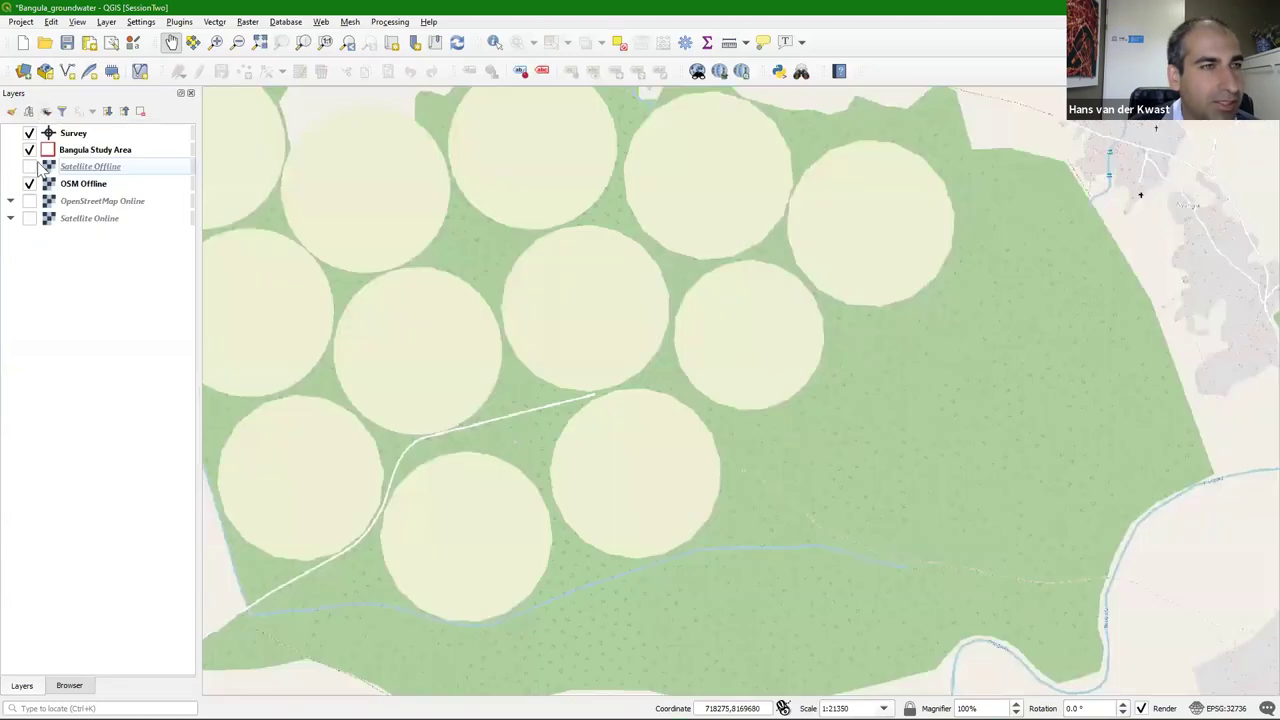
click(46, 111)
click(83, 270)
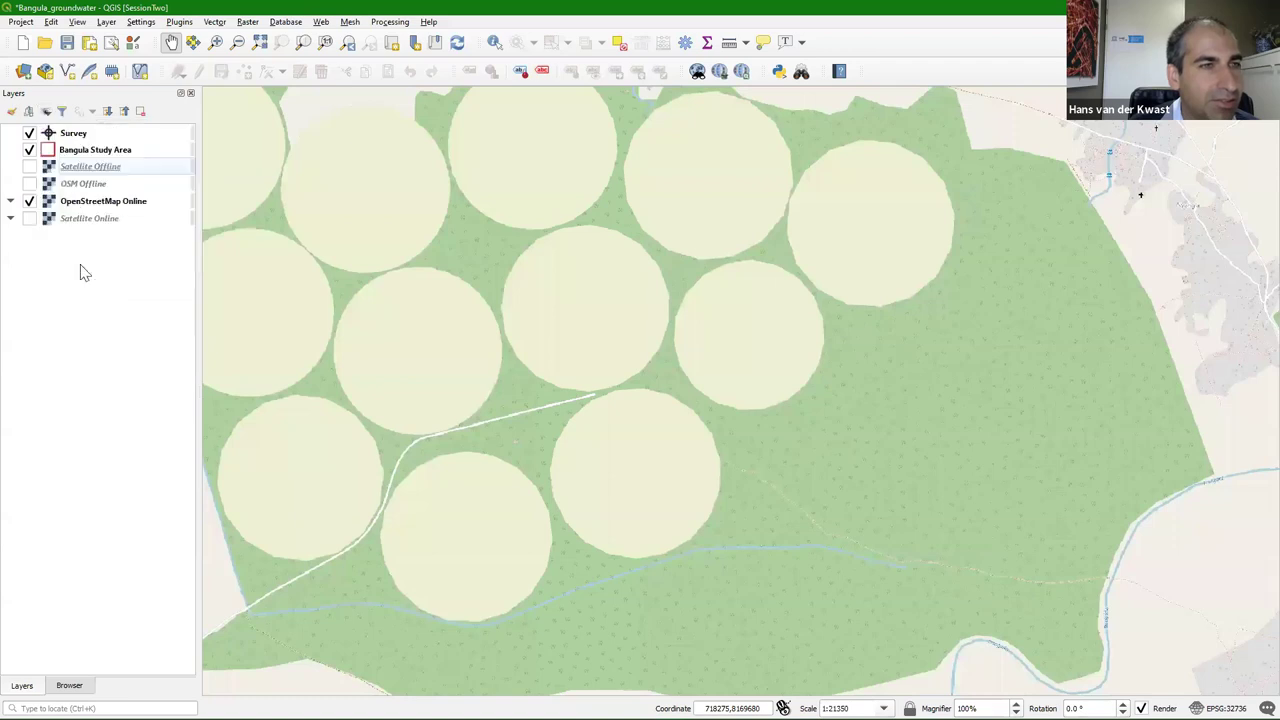
click(48, 113)
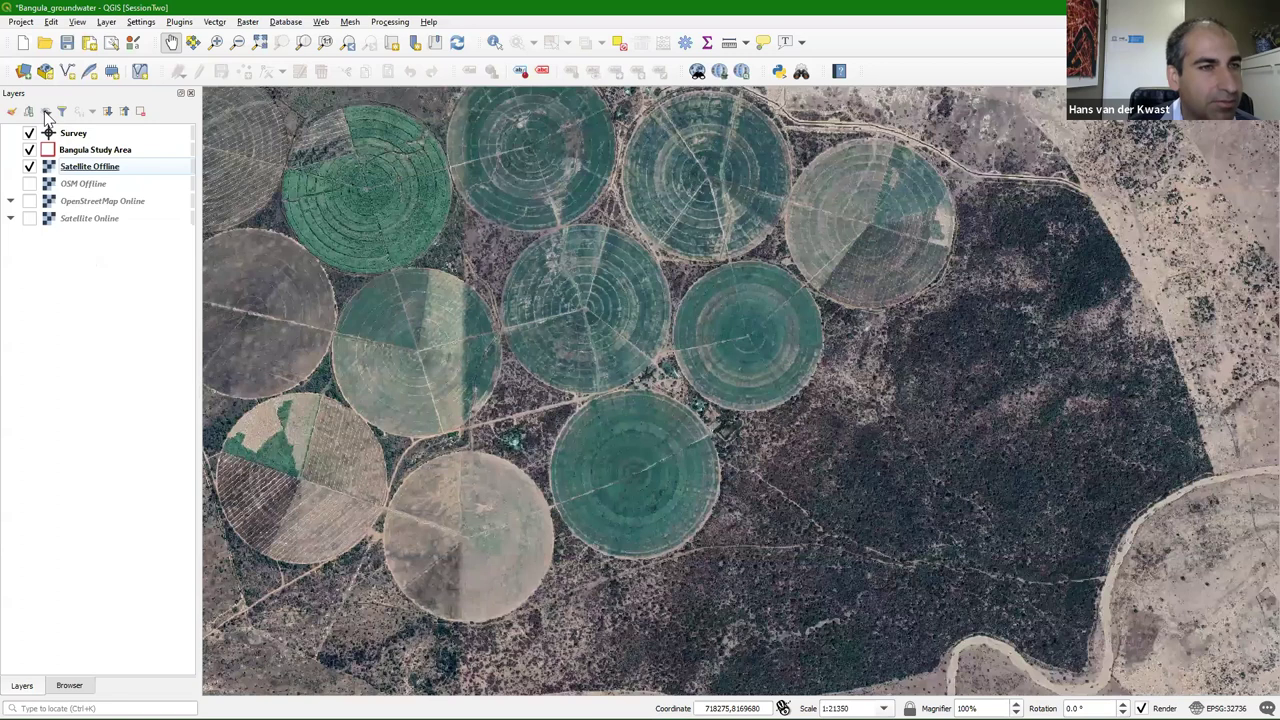
click(47, 113)
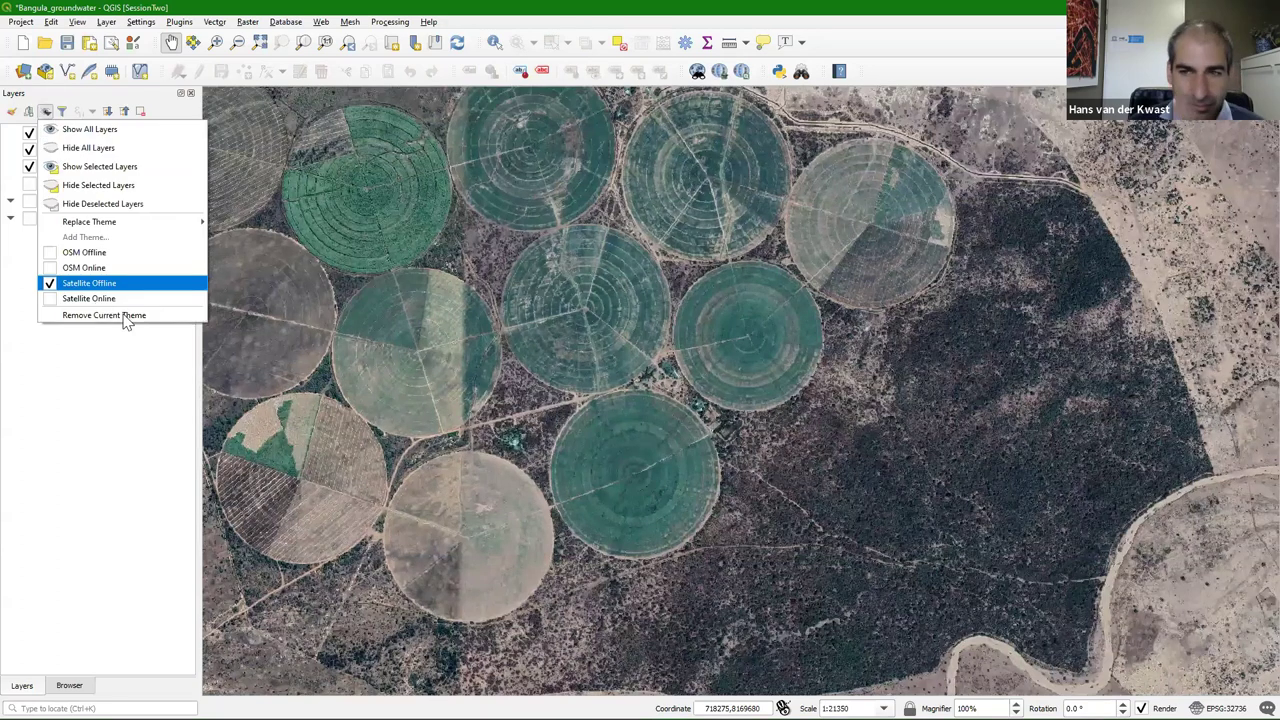
Return to the Satellite Online theme, save the project as Bangula_groundwater.qgz, and switch to Firefox
click(127, 318)
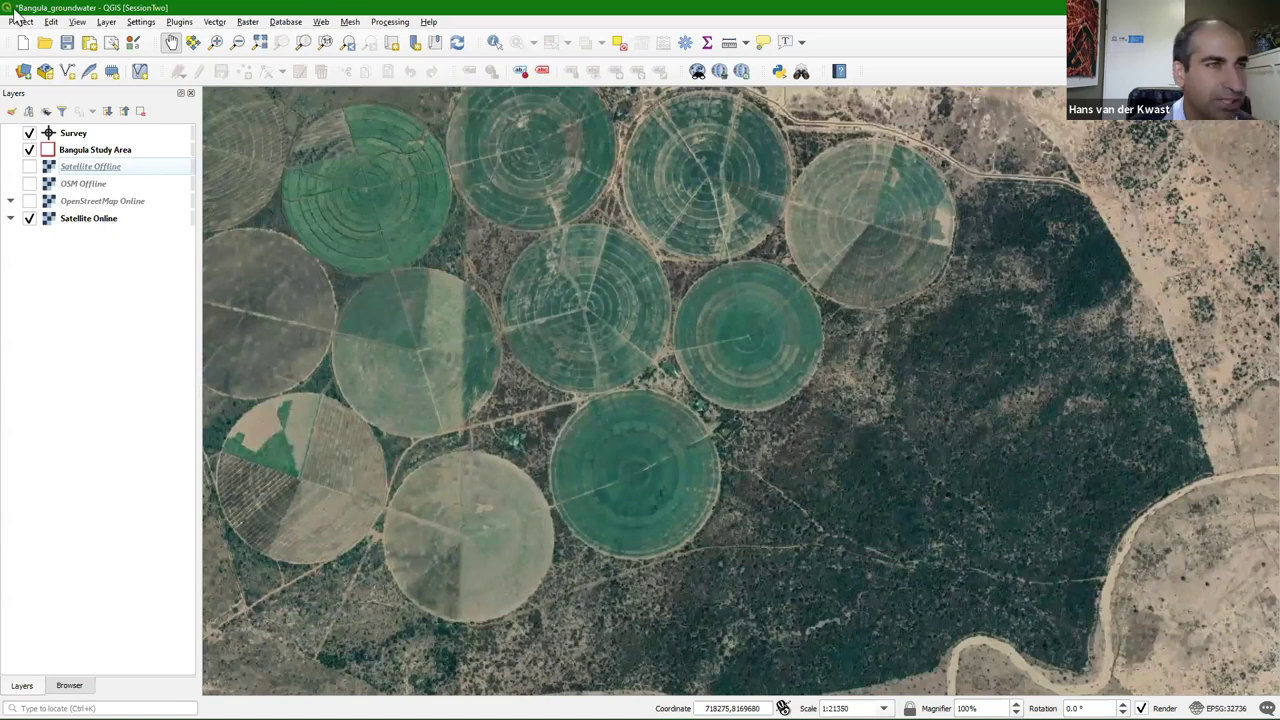
click(67, 43)
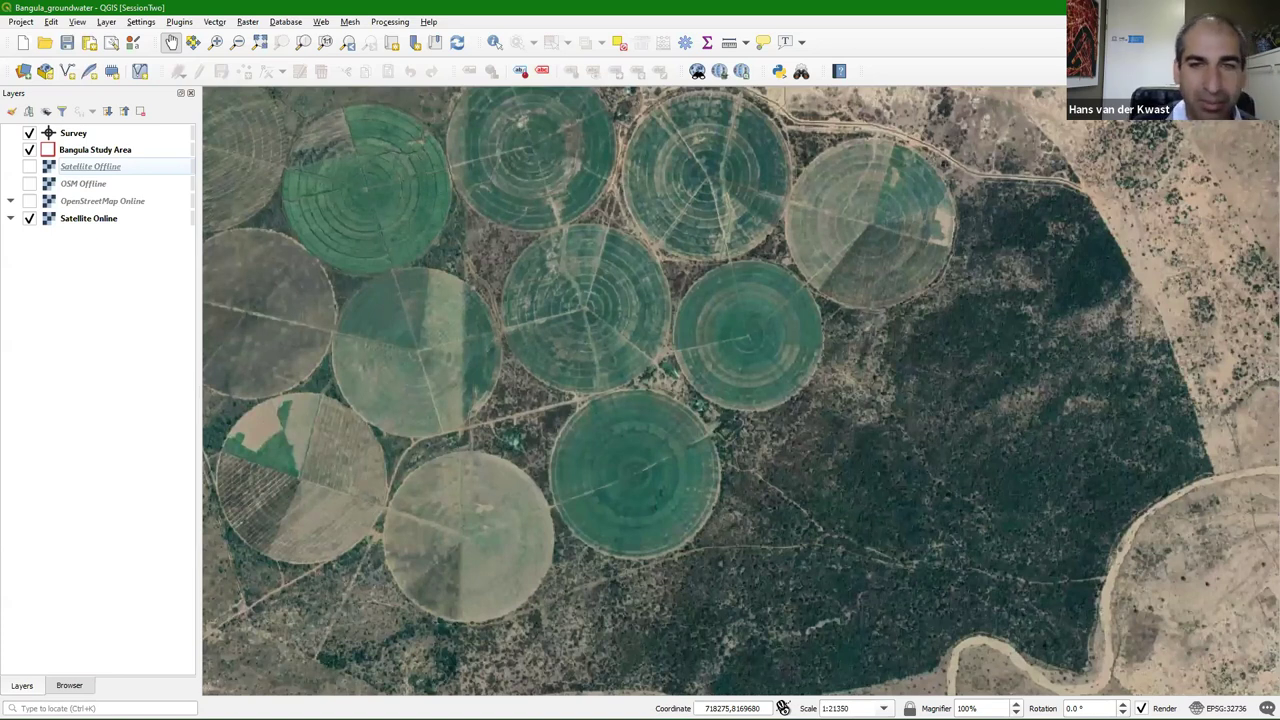
key(alt+Tab)
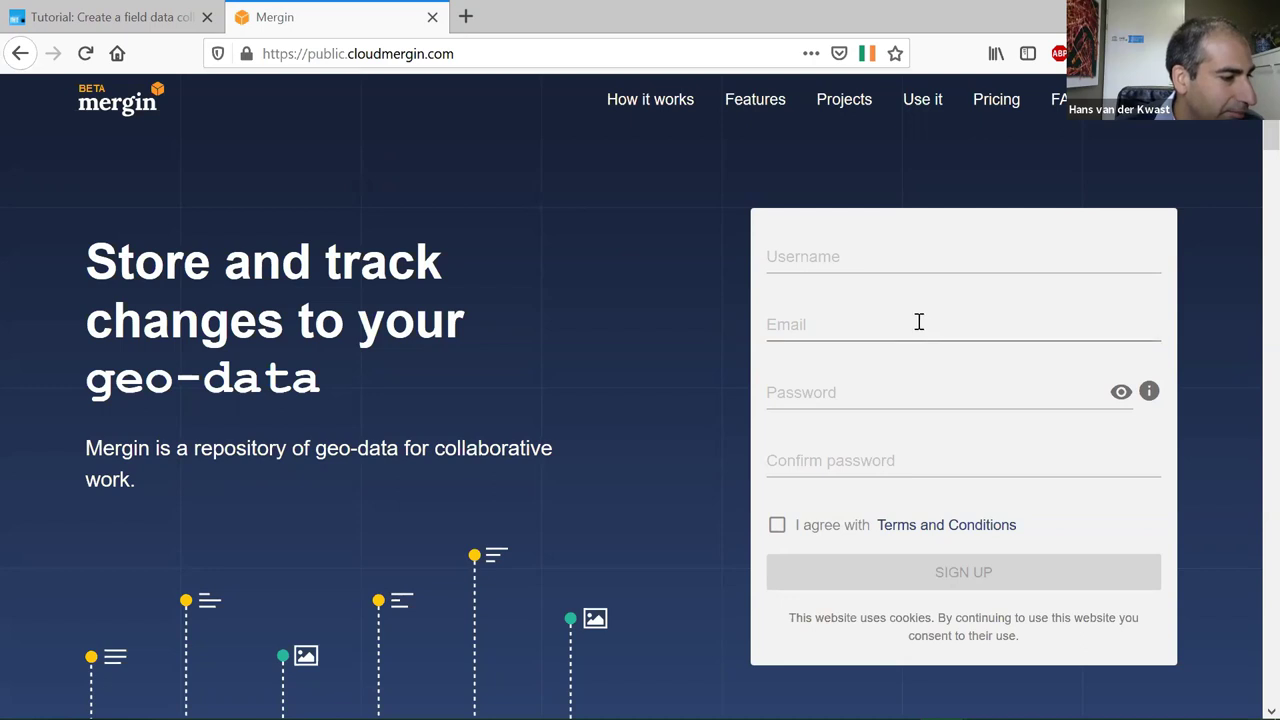
Scroll the public.cloudmergin.com homepage down to the Pricing plans, Community through On-premises
scroll(650, 385, down, 2)
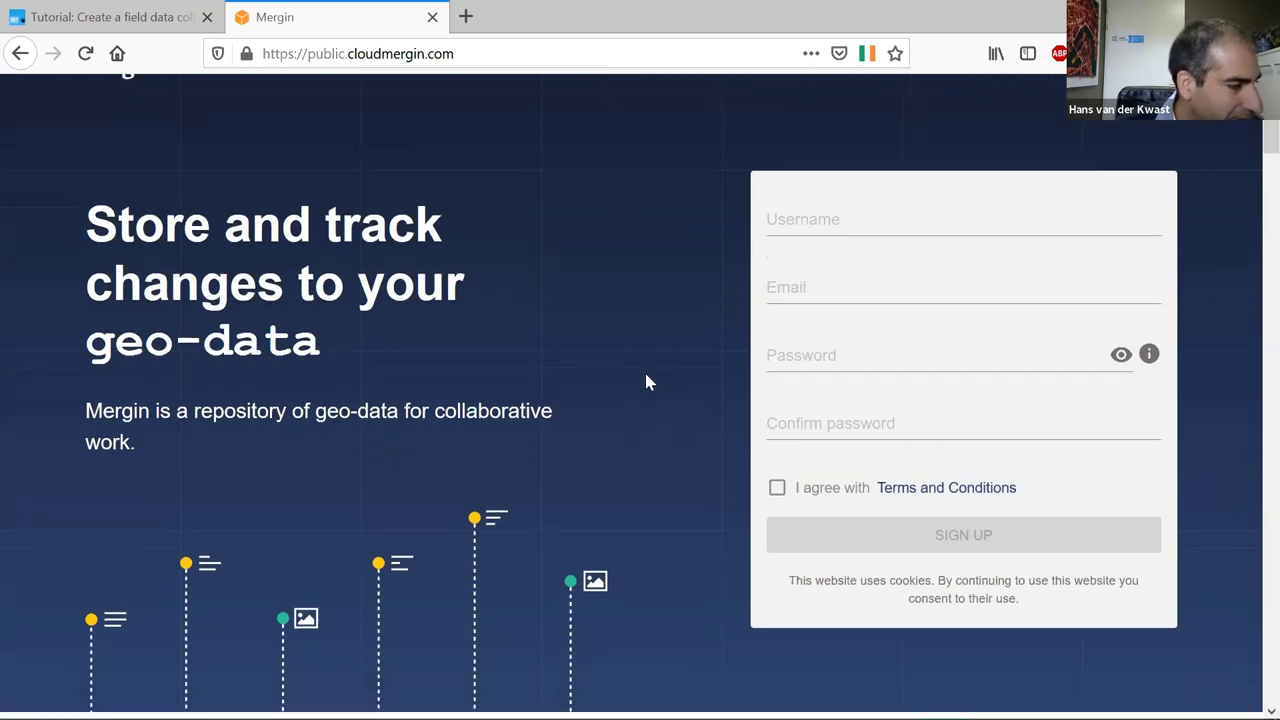
scroll(251, 286, down, 6)
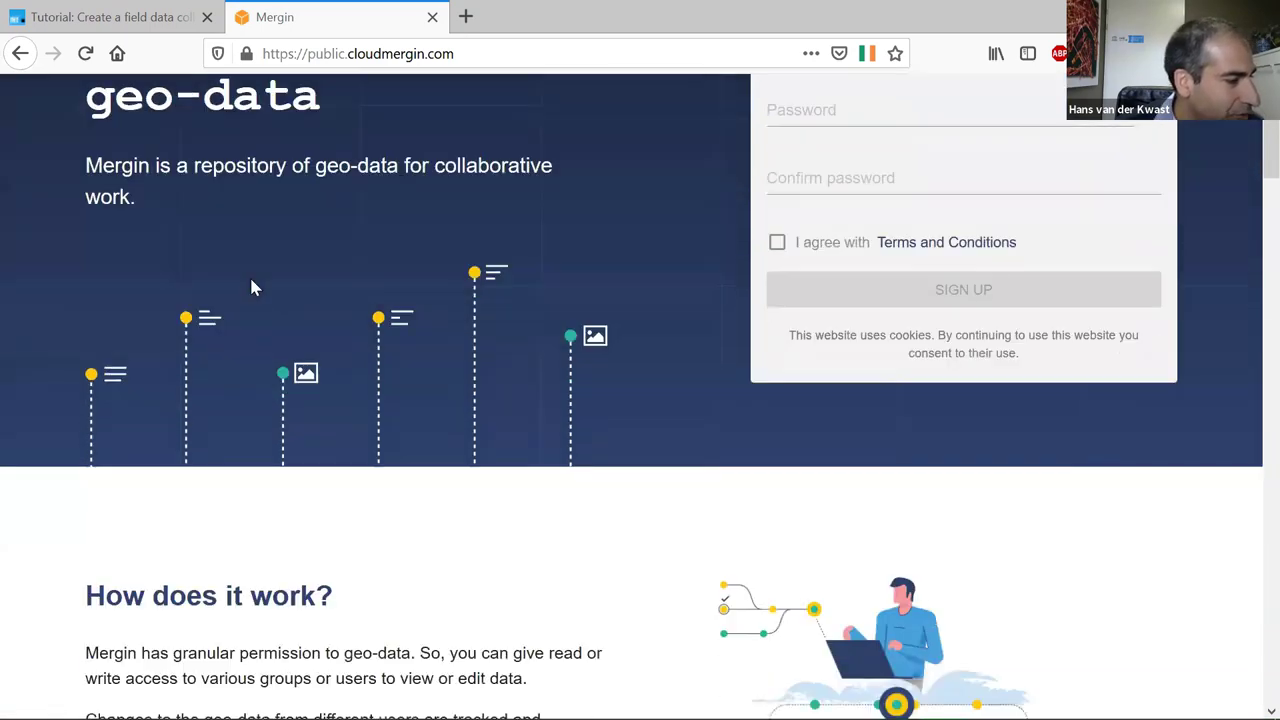
scroll(124, 323, down, 4)
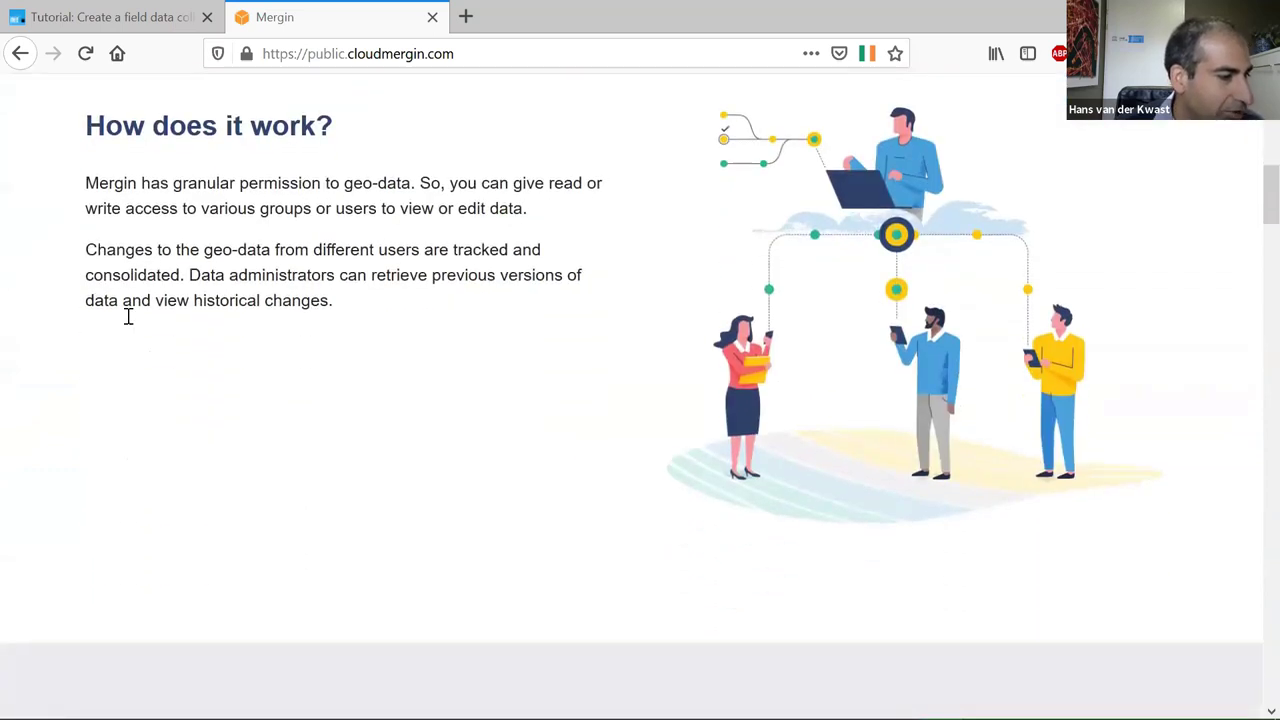
scroll(201, 310, down, 6)
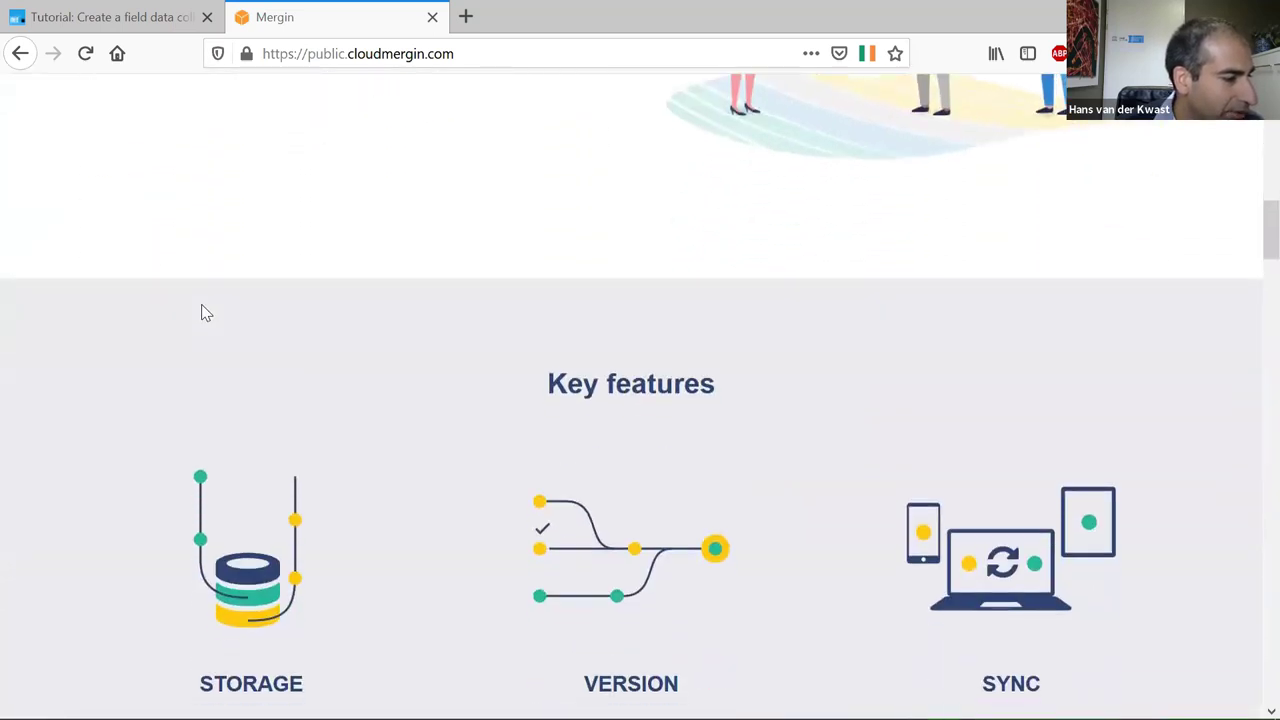
scroll(203, 312, down, 6)
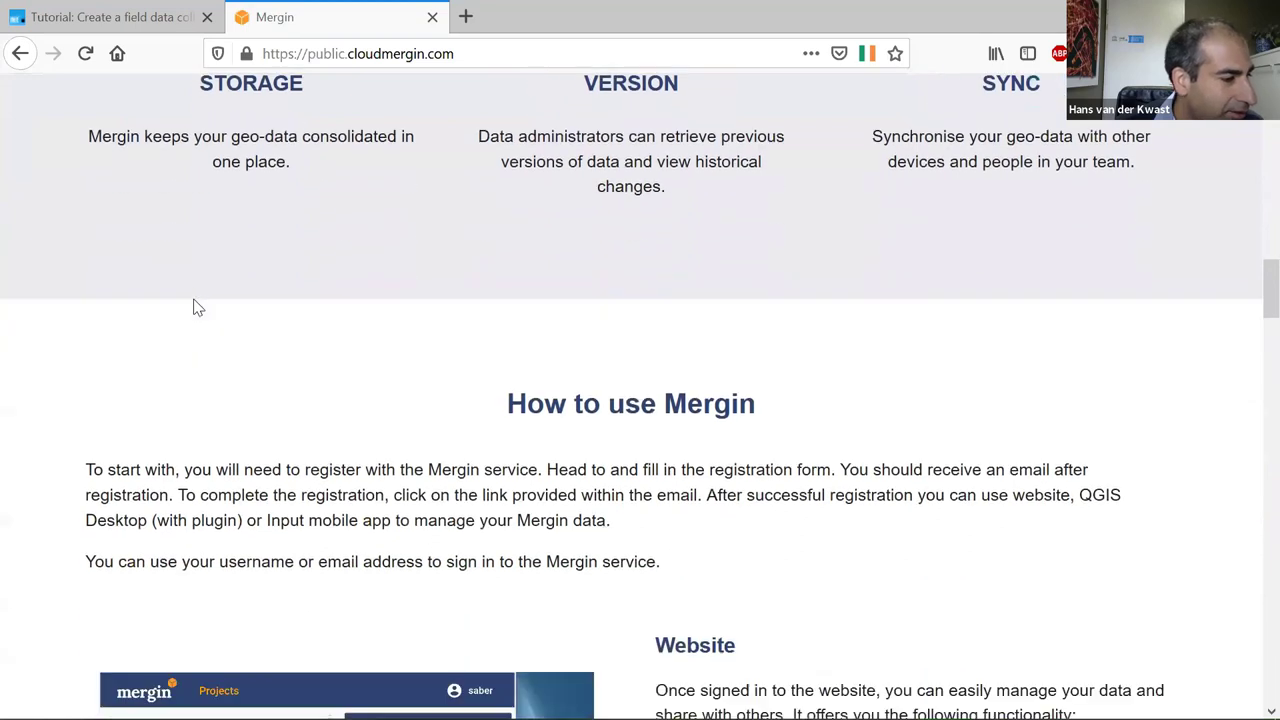
scroll(190, 300, down, 3)
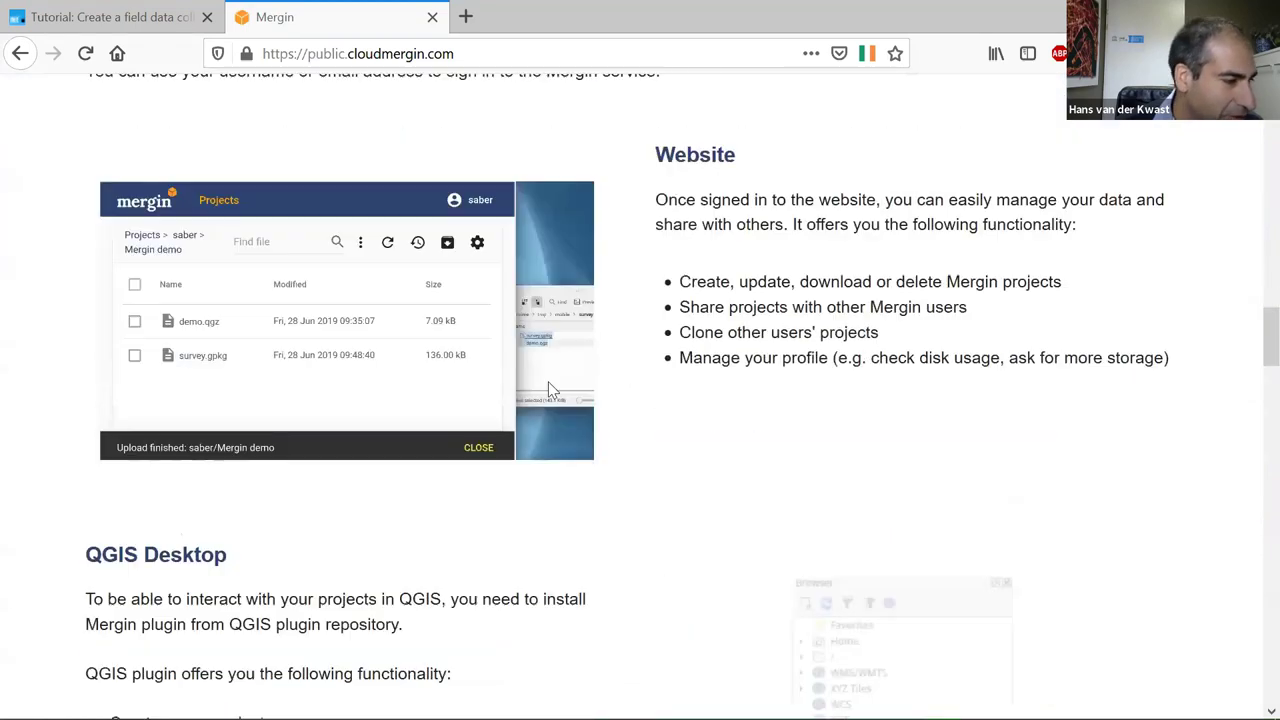
scroll(688, 452, down, 6)
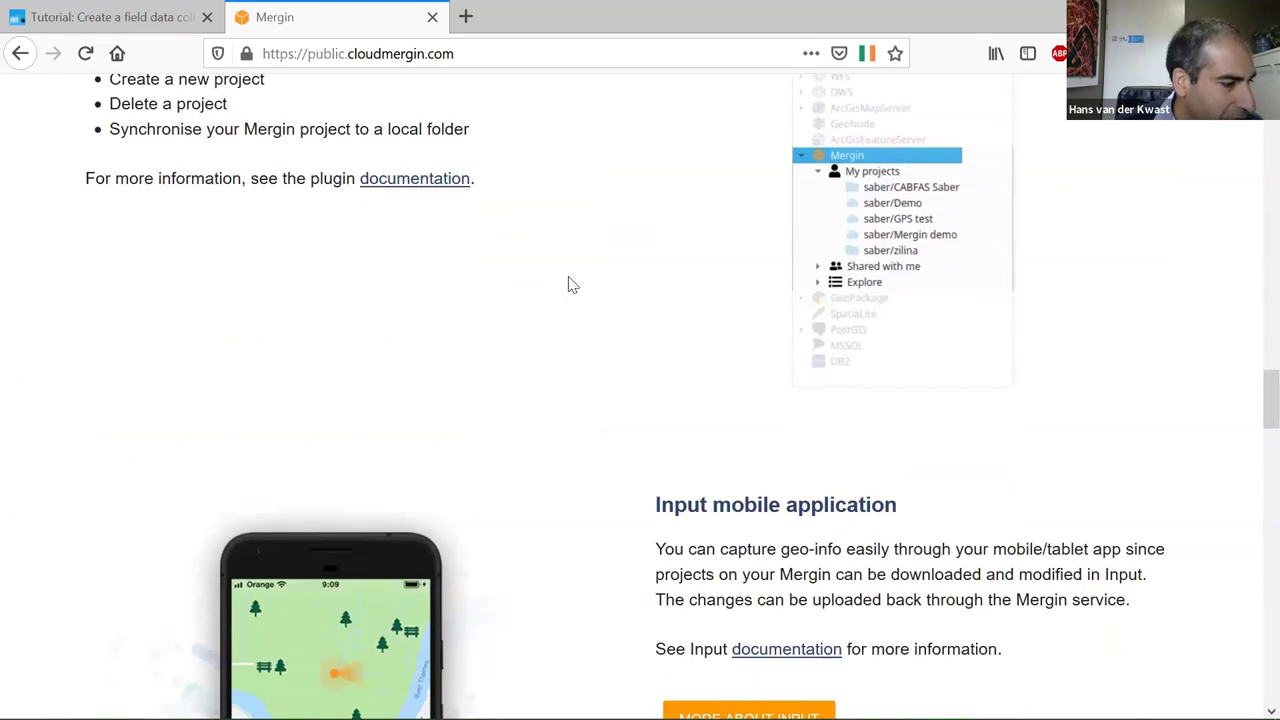
scroll(568, 285, down, 2)
scroll(570, 284, down, 3)
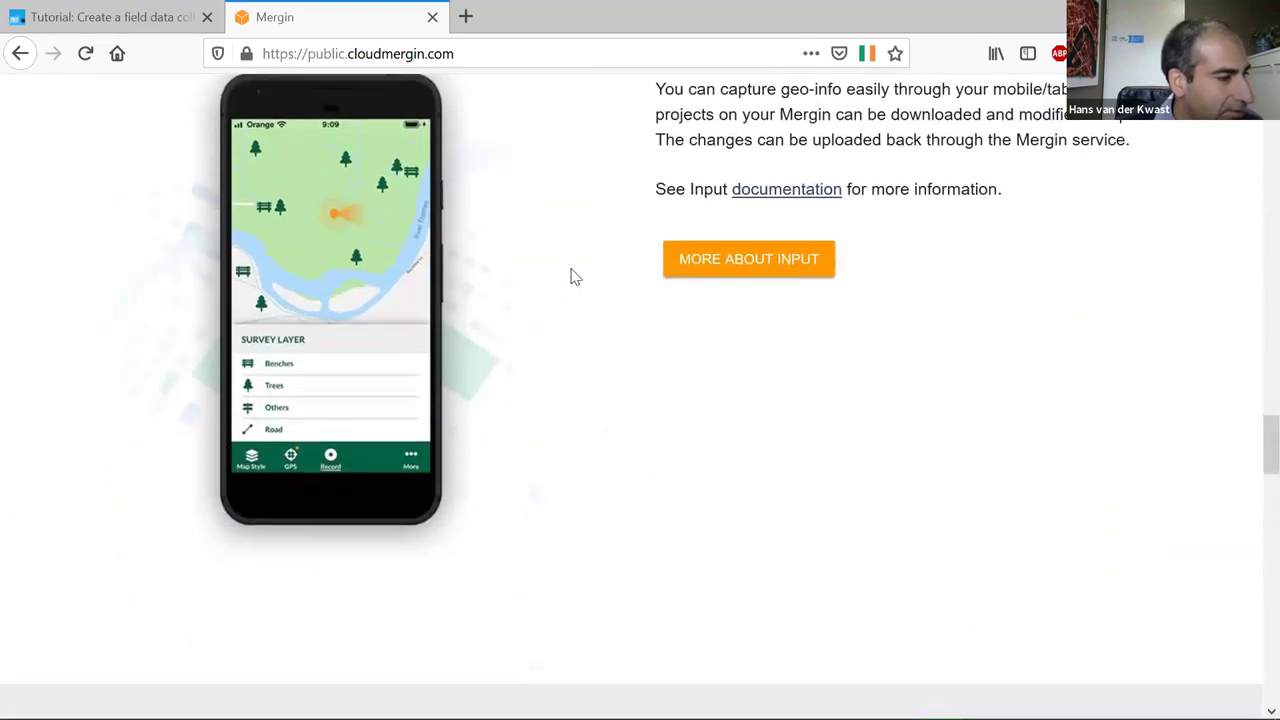
scroll(495, 290, down, 6)
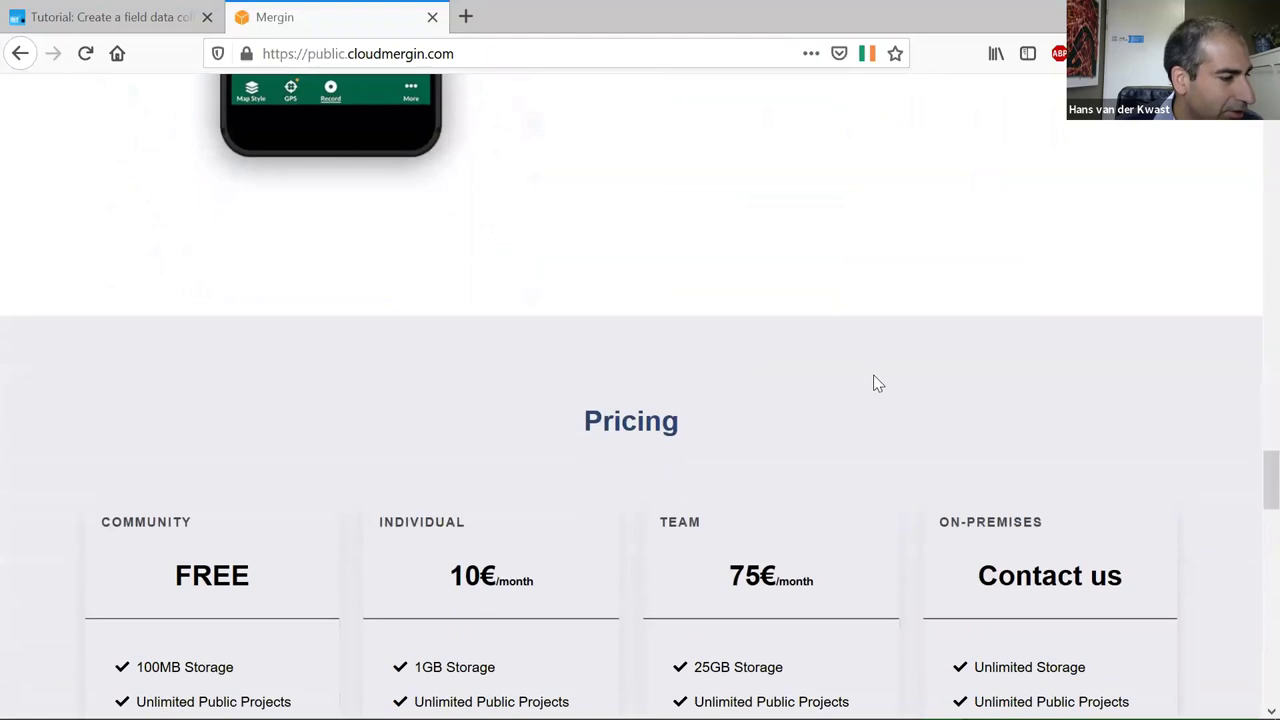
scroll(820, 365, down, 2)
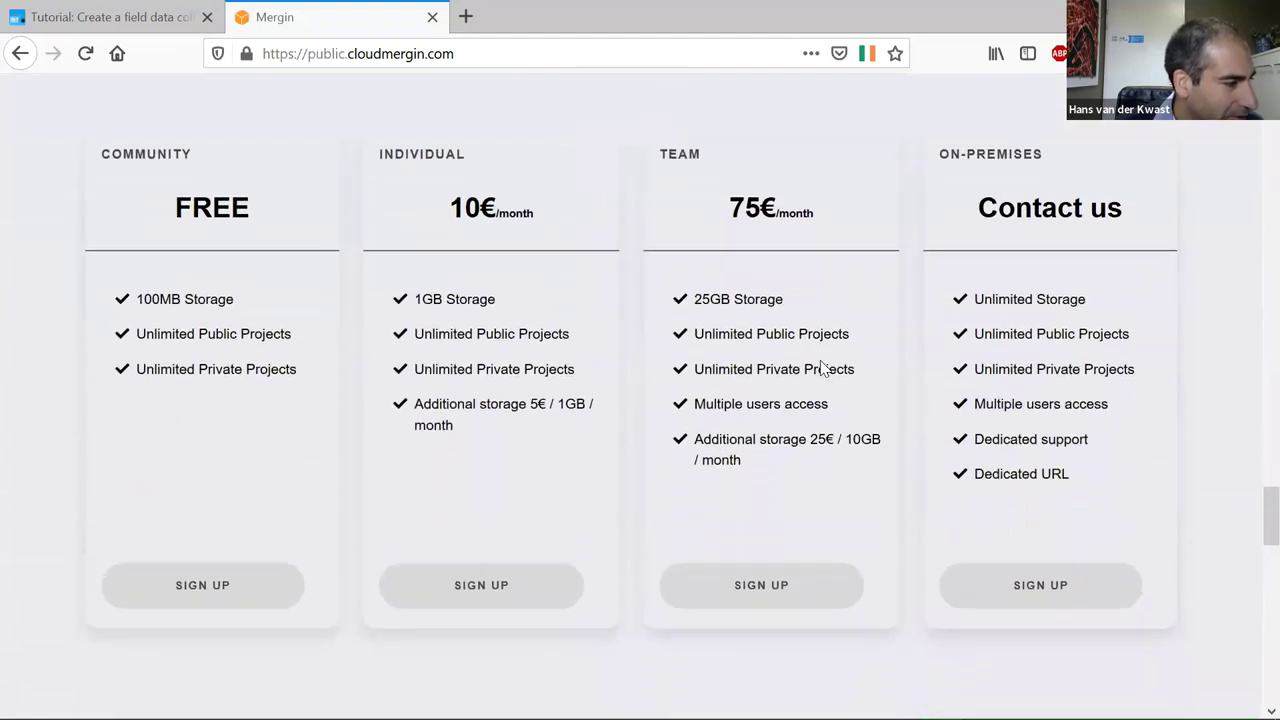
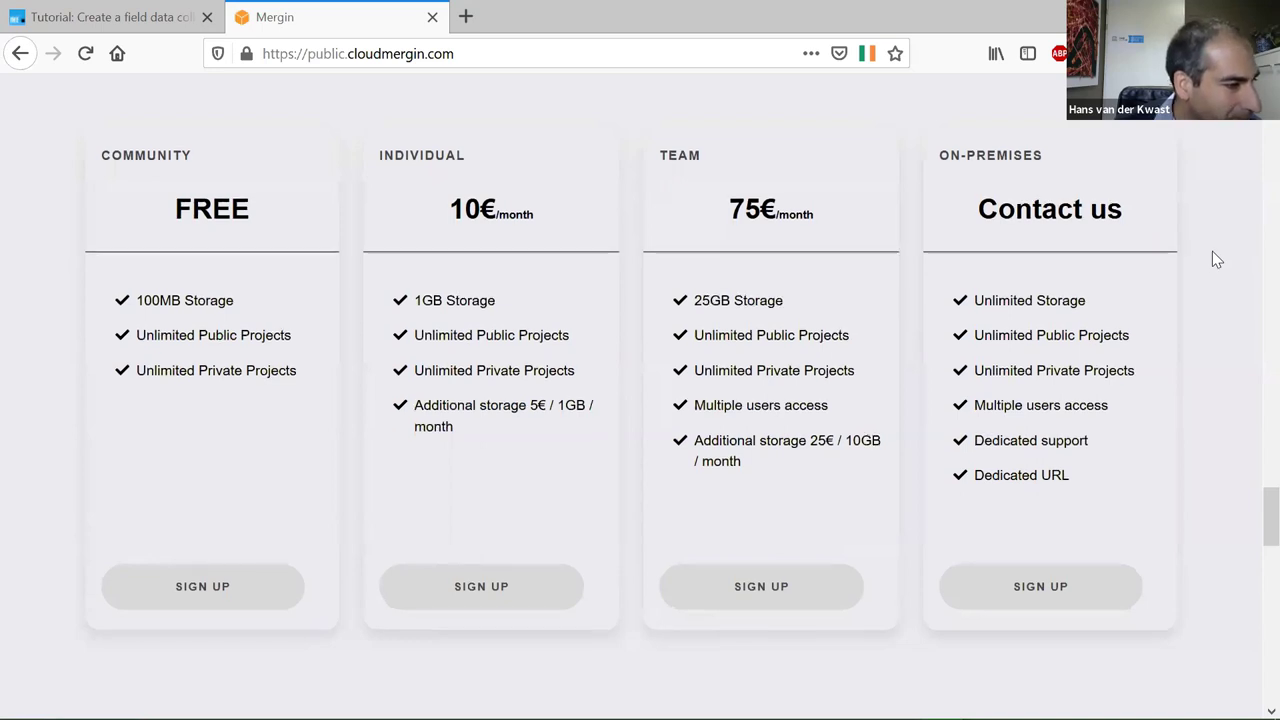
Scroll the Mergin website from the Pricing plans back up to the top sign-up section
scroll(1212, 251, up, 10)
scroll(1206, 266, up, 15)
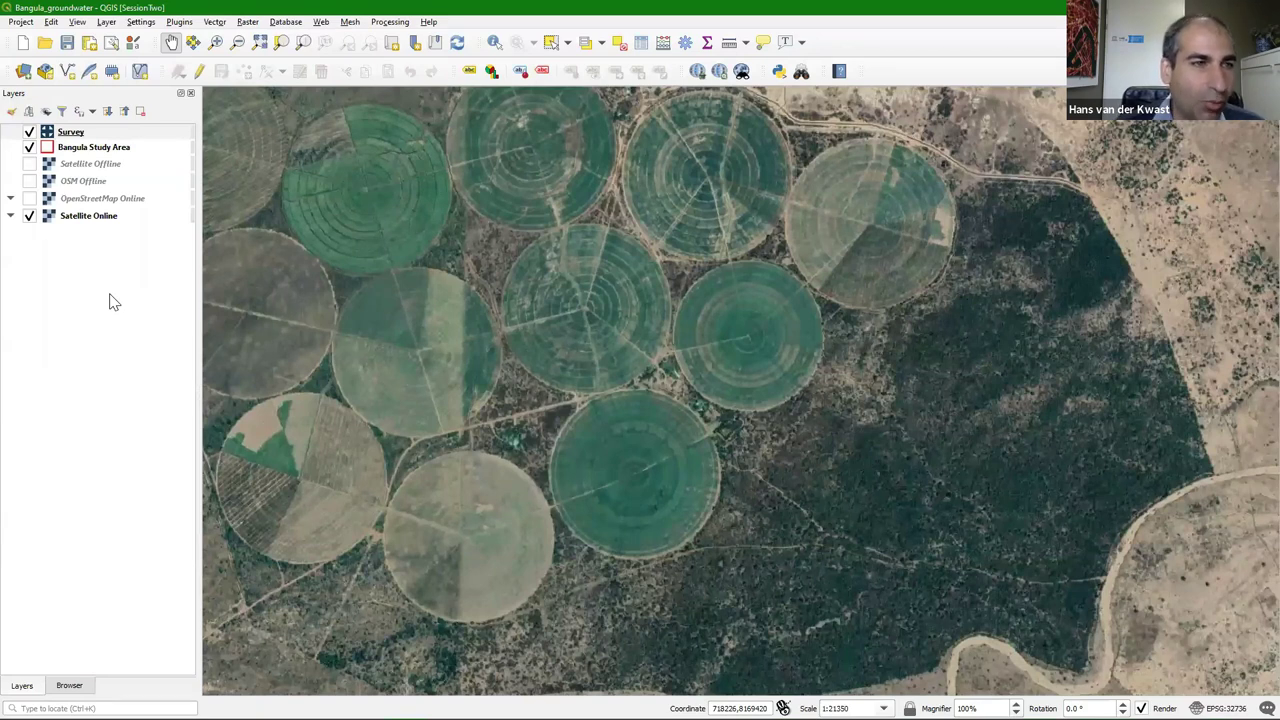
Search the plugin manager for 'mergin' and install the Mergin plugin (version 2020.5.0)
click(178, 22)
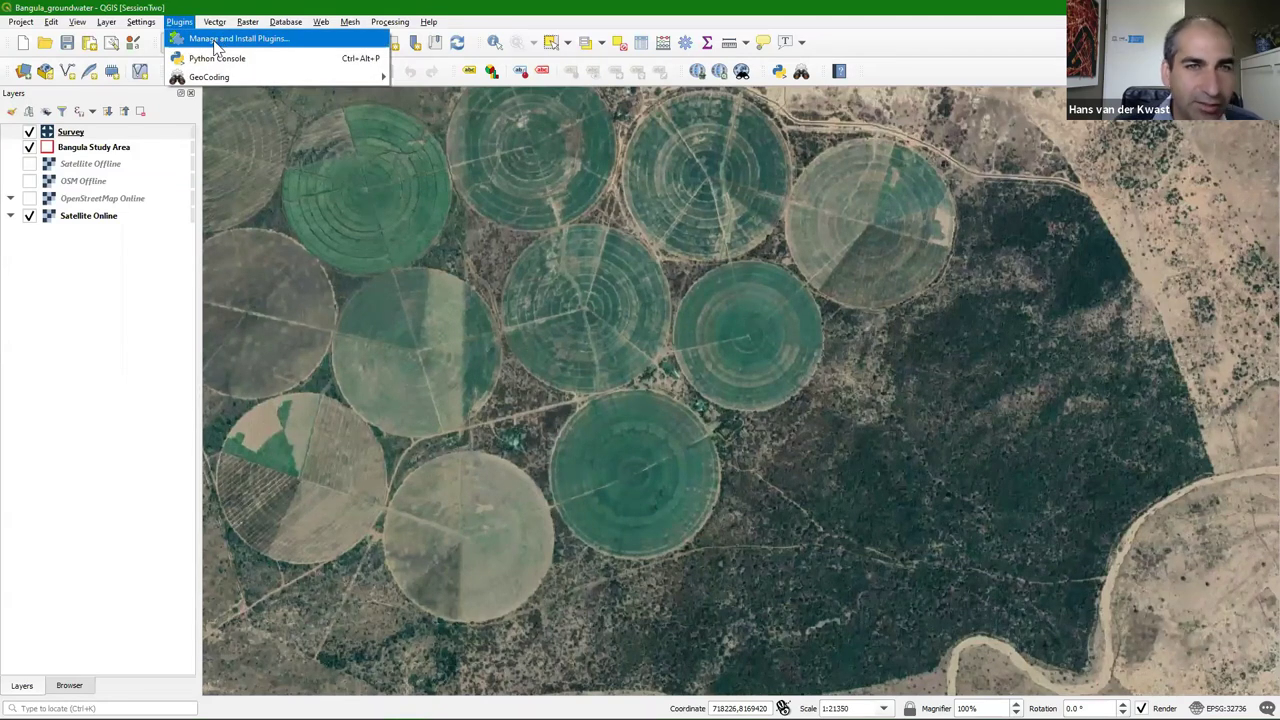
click(215, 40)
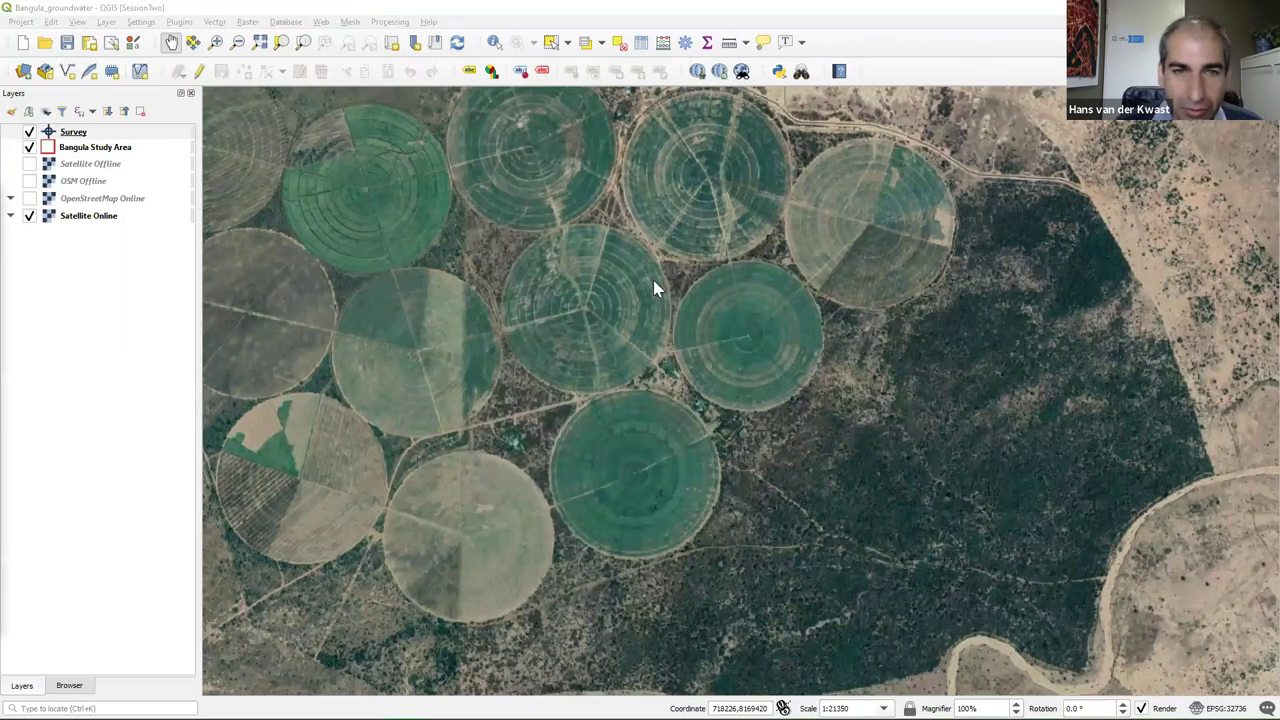
text(mergin)
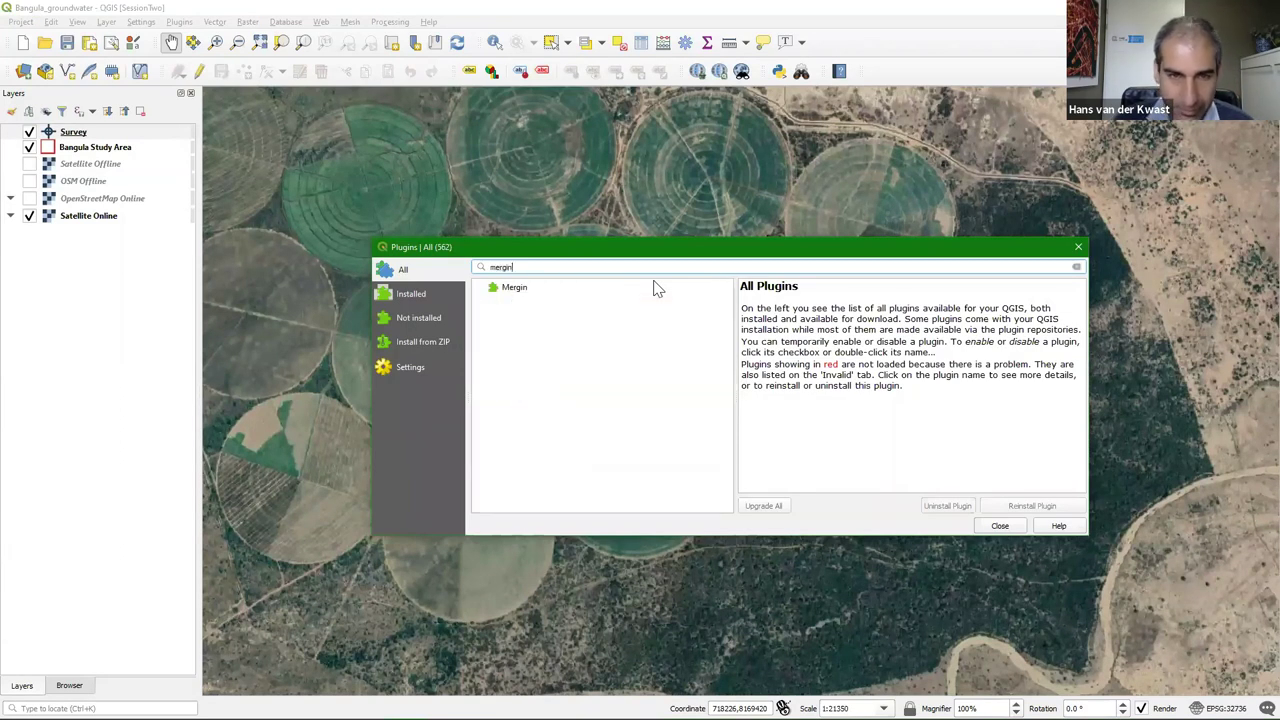
click(514, 290)
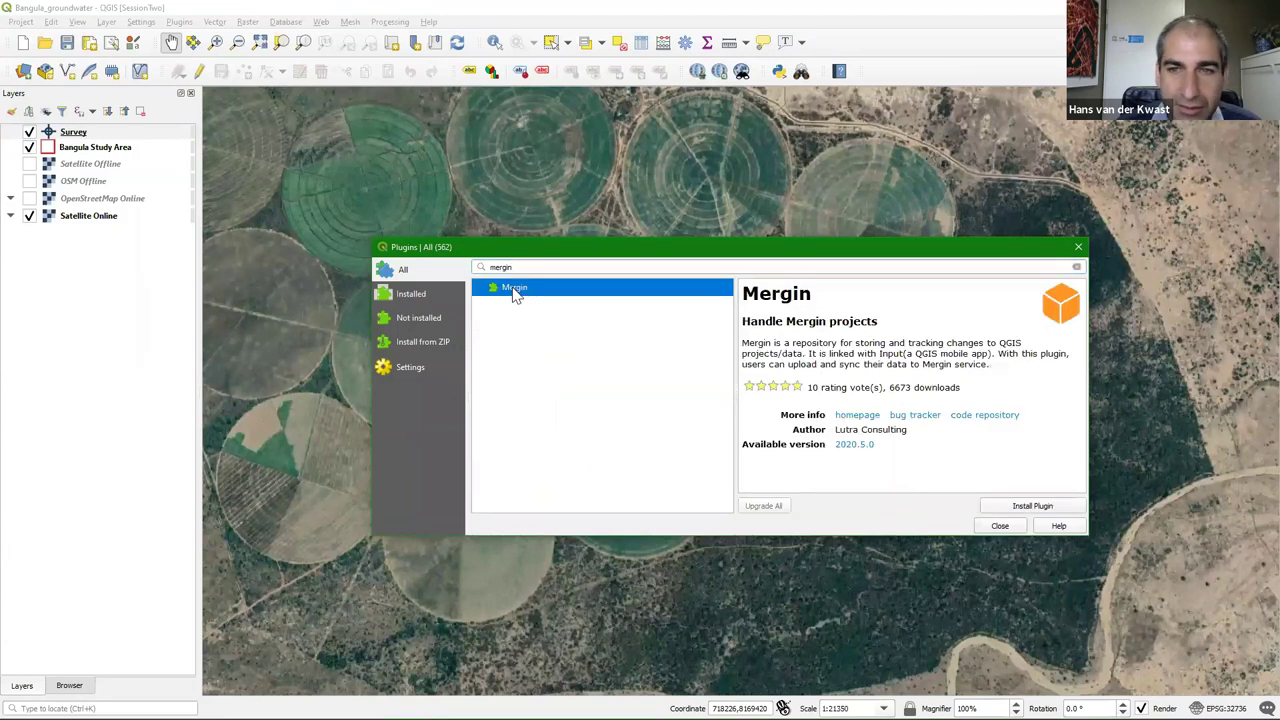
click(1030, 508)
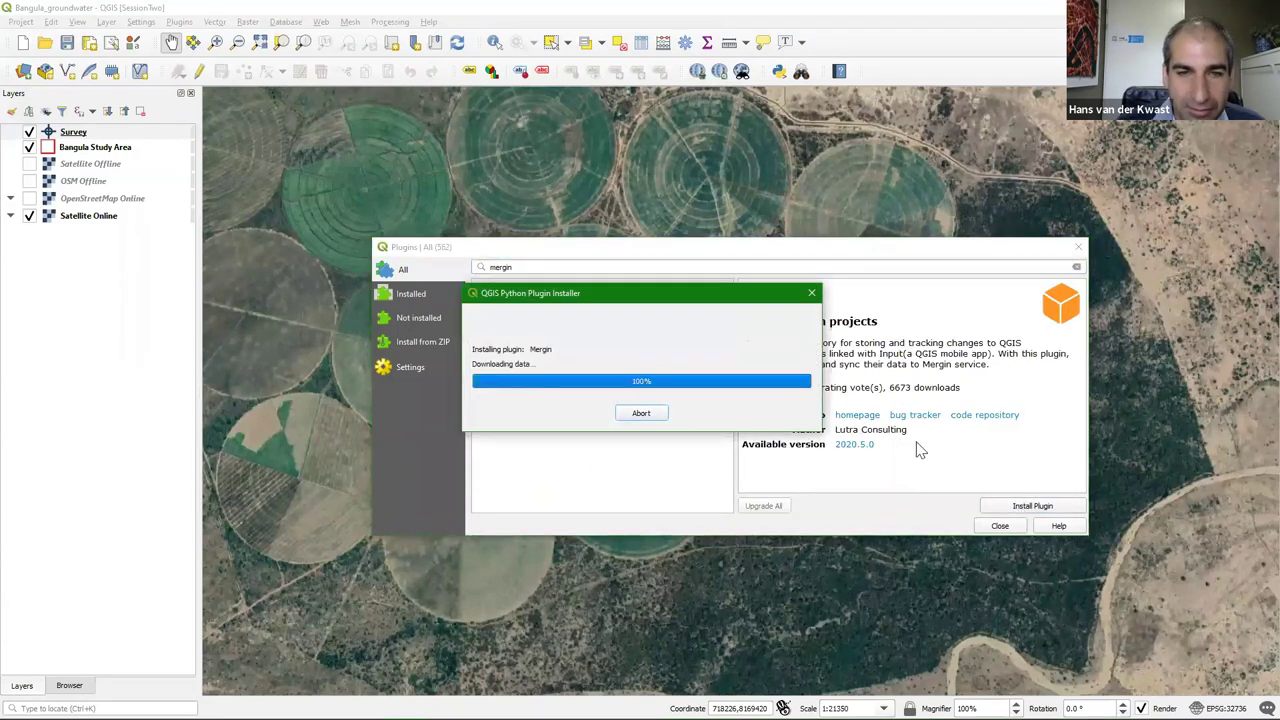
click(1000, 526)
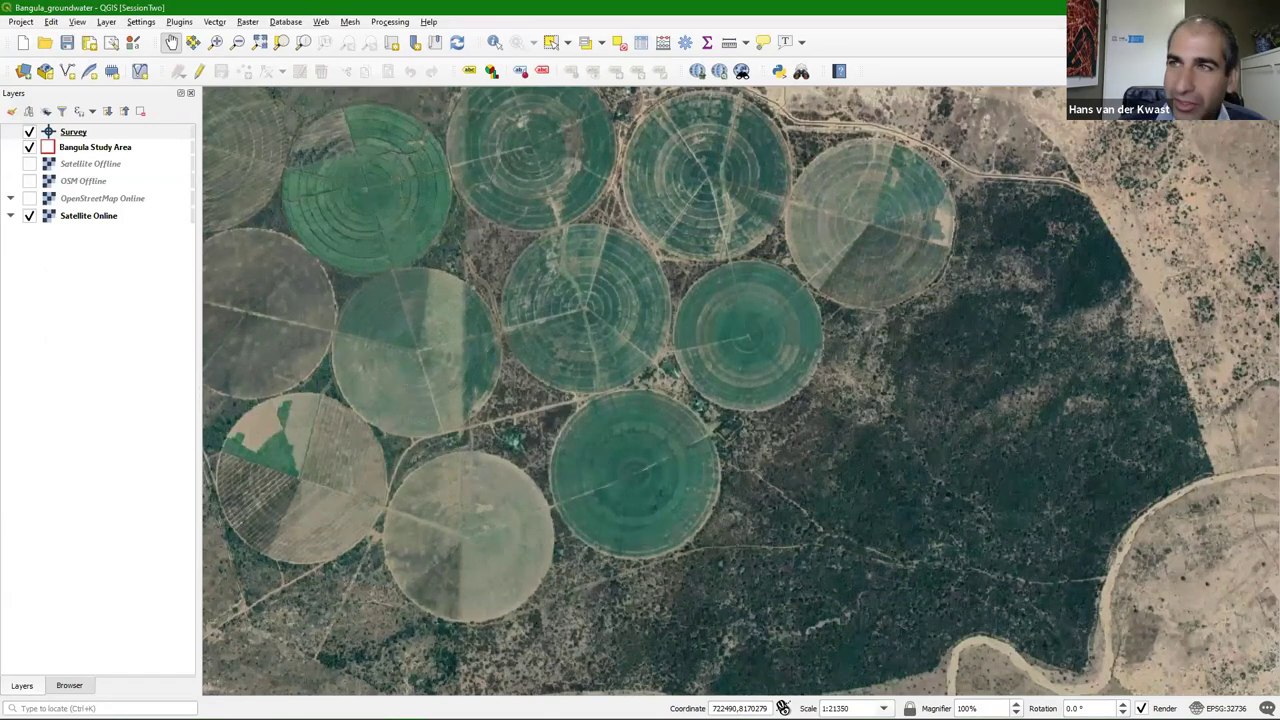
In the Browser panel, reopen Bangula_groundwater from recent projects and expand the Mergin entry
click(78, 688)
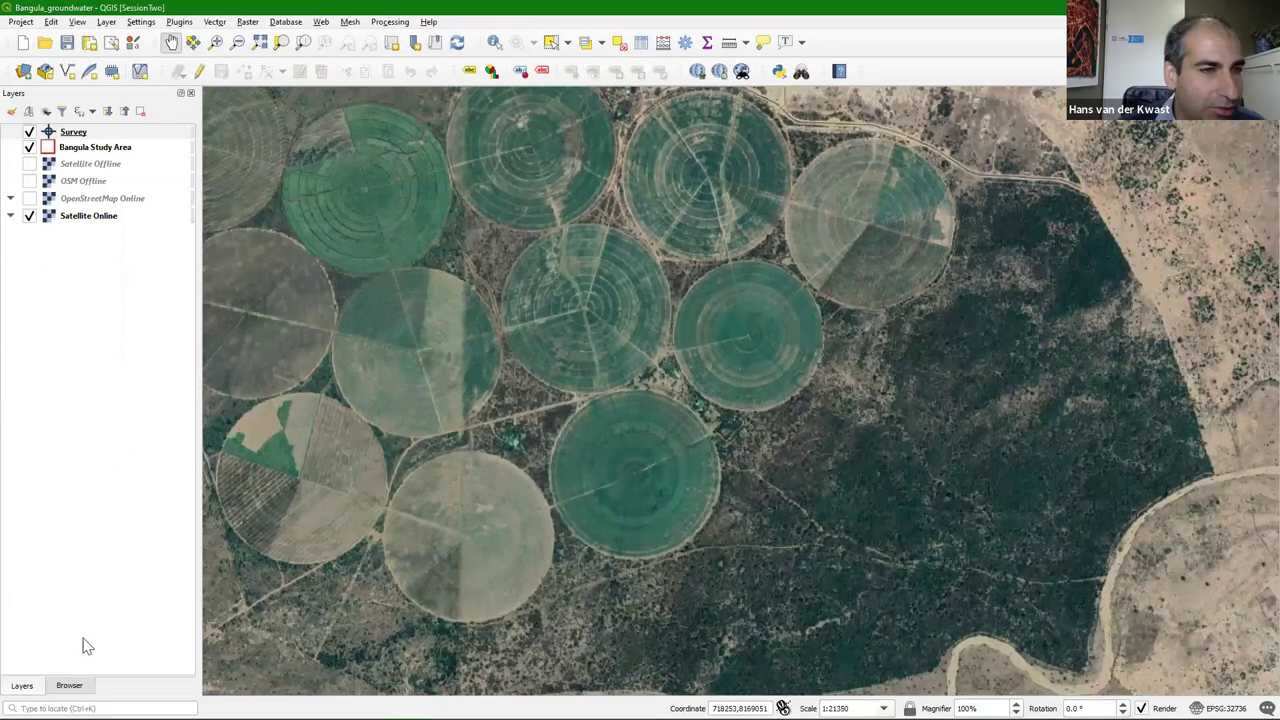
key(ctrl+n)
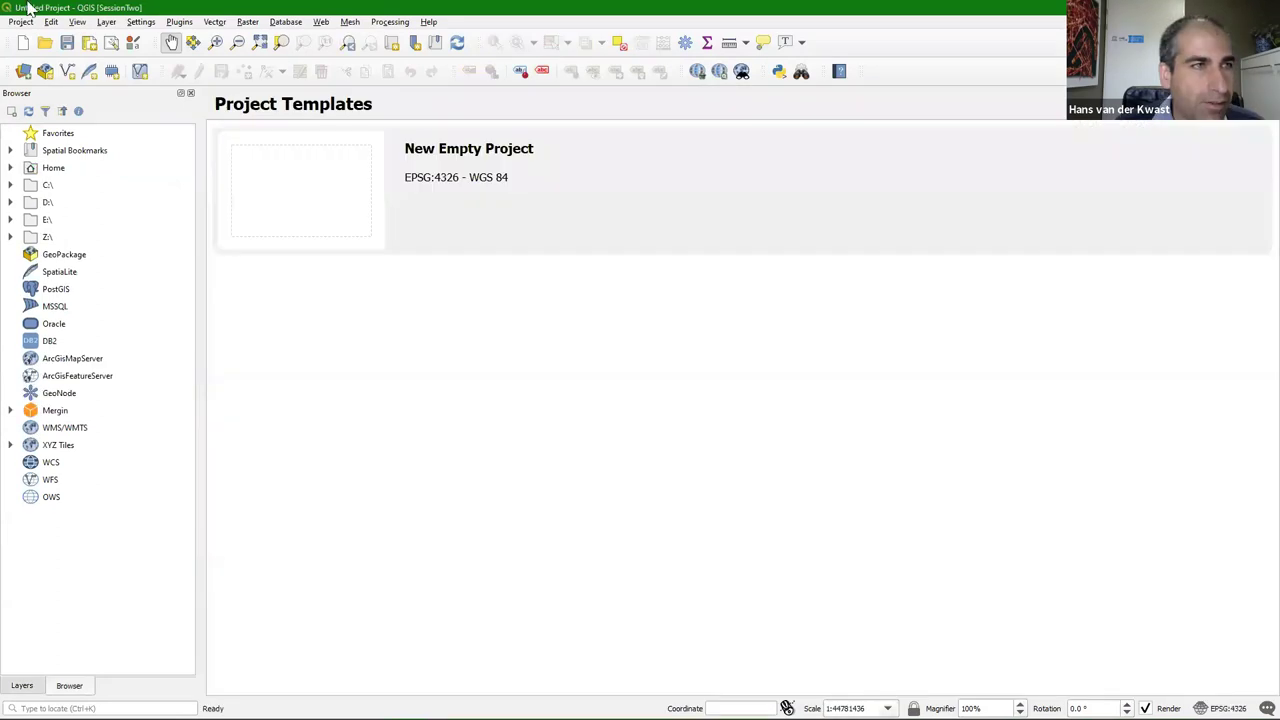
click(21, 22)
mouse_move(114, 106)
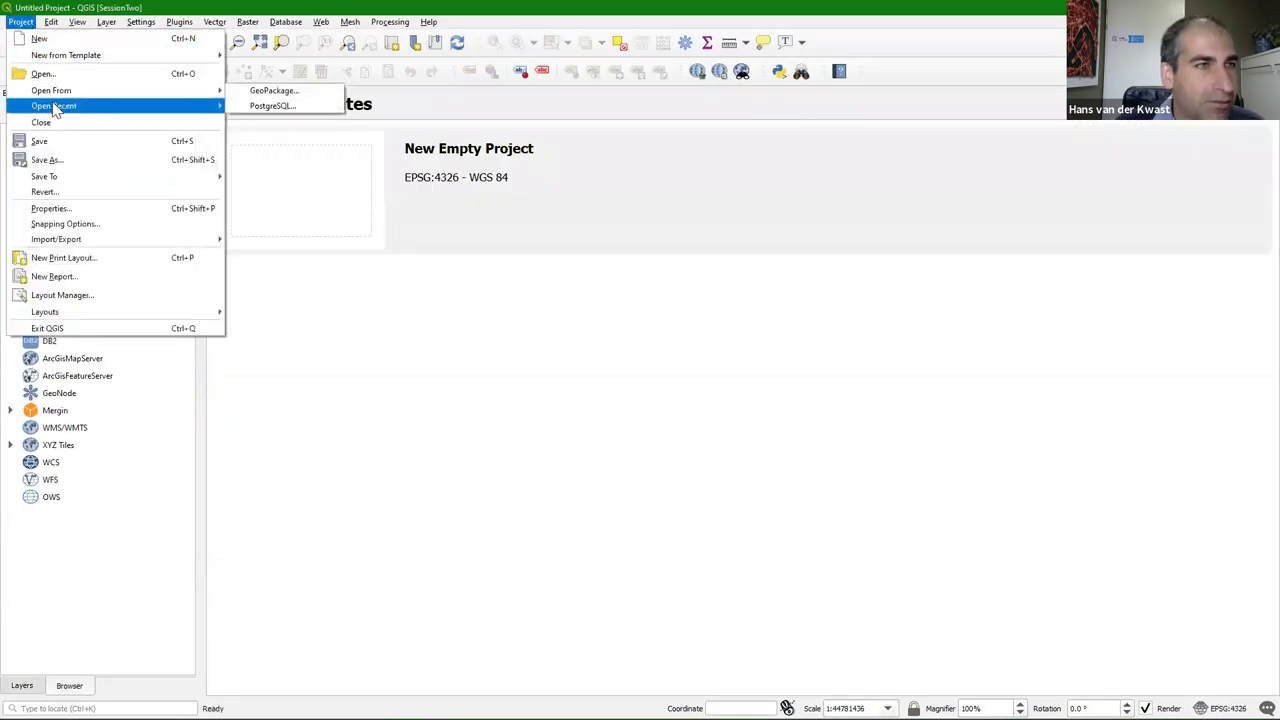
click(255, 106)
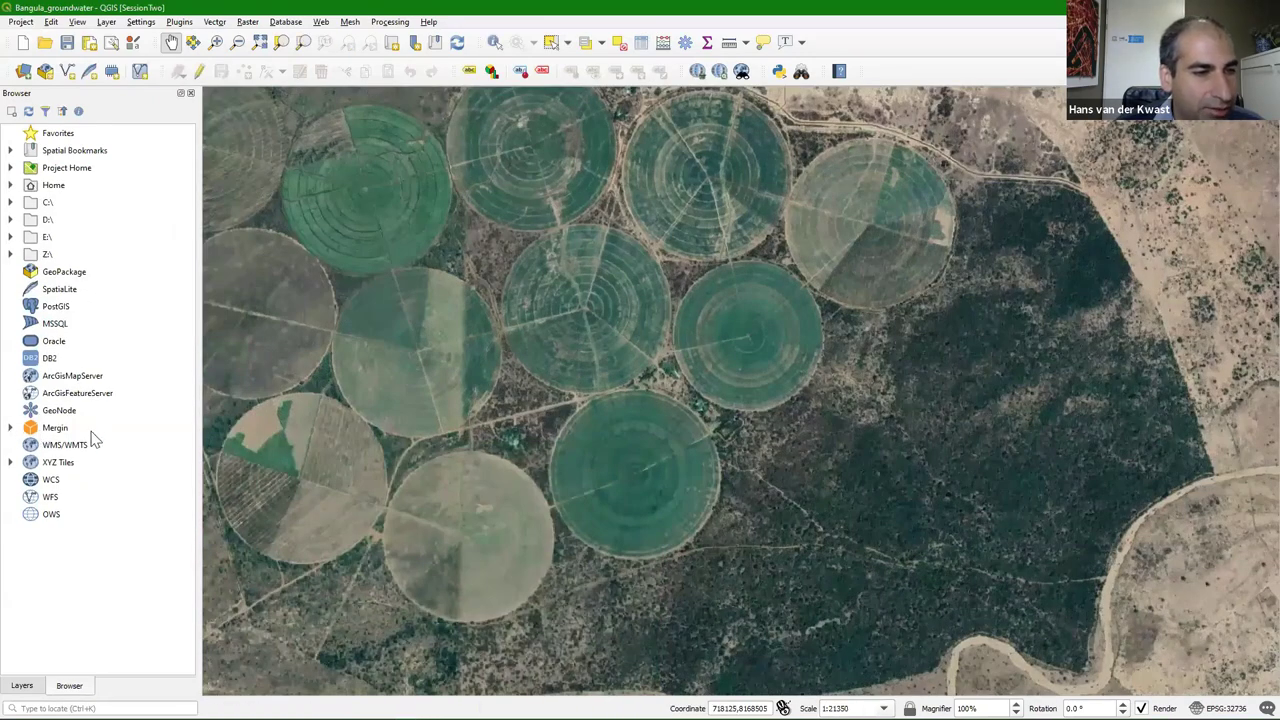
click(10, 428)
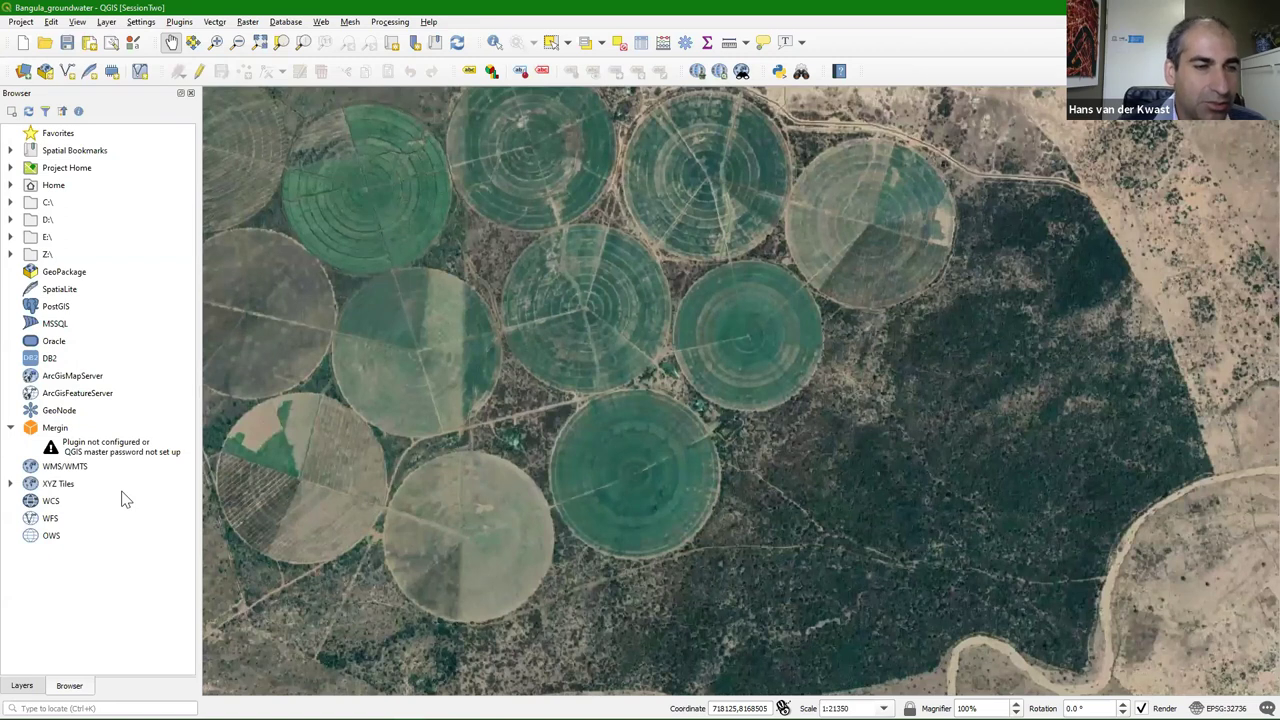
Configure Mergin with the account username and password, save the credentials, and test the connection
right_click(62, 431)
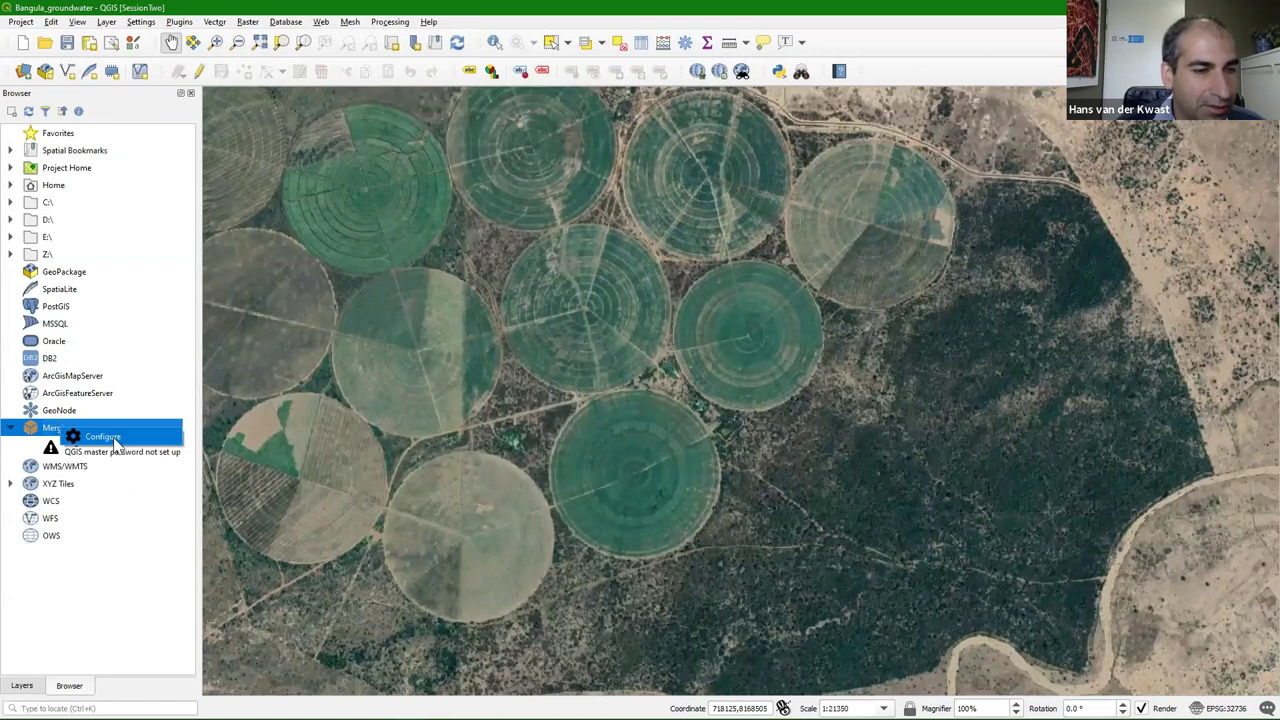
click(102, 437)
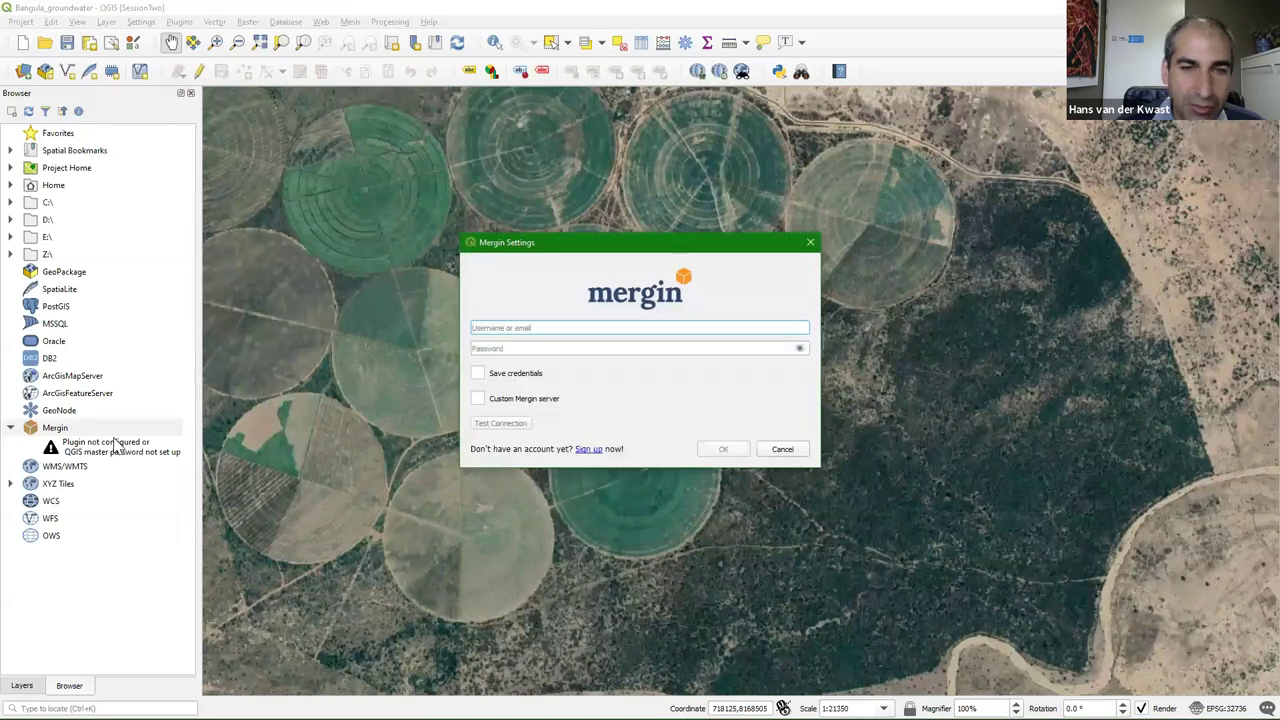
text(jvdkwast)
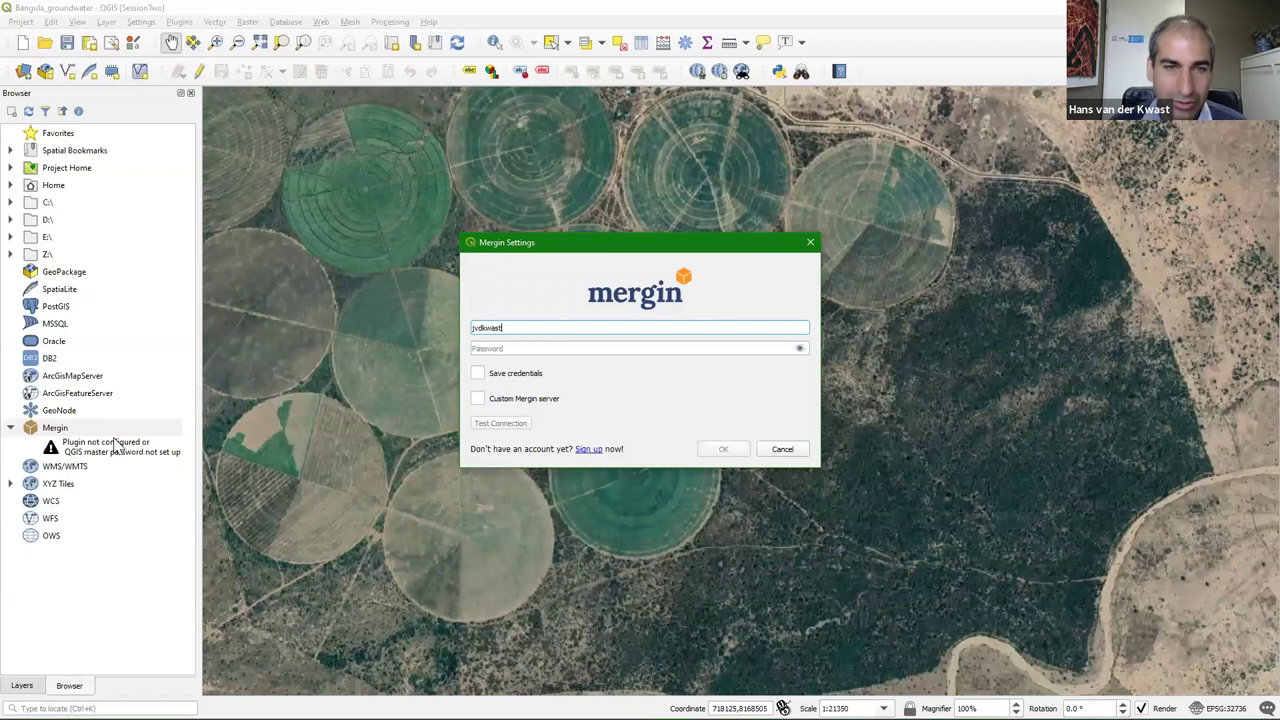
click(517, 349)
text(************)
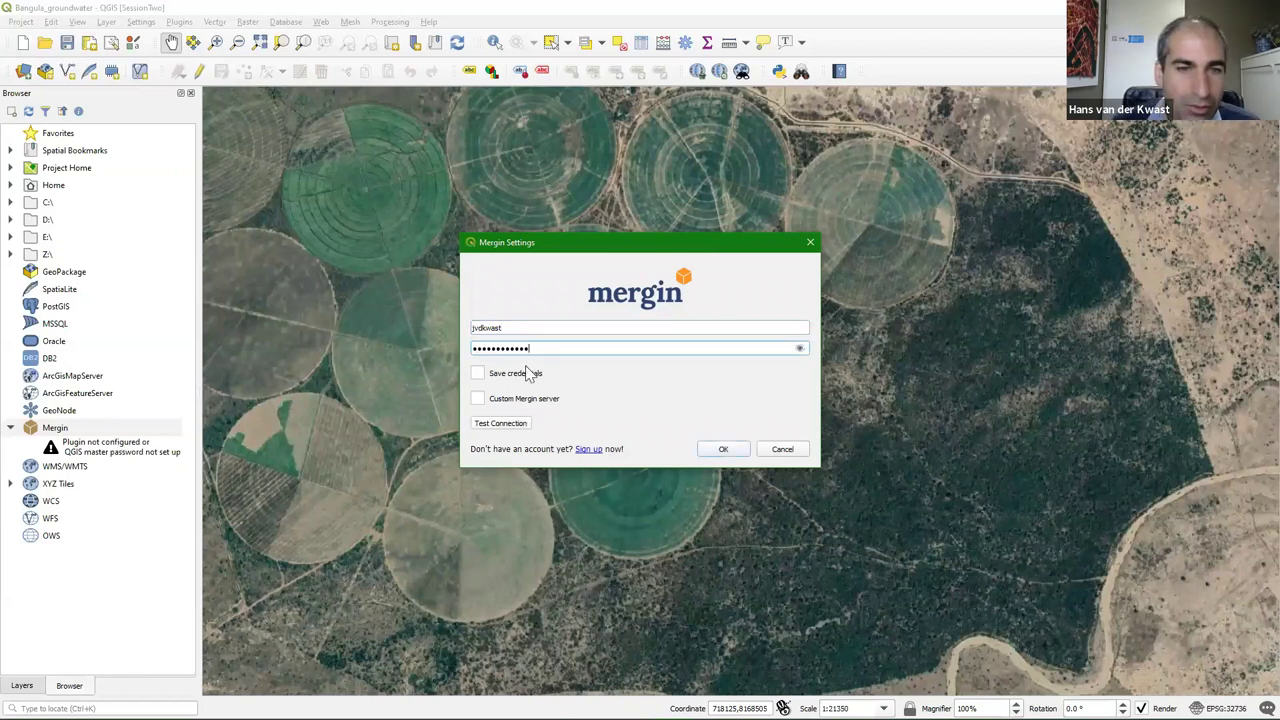
click(477, 373)
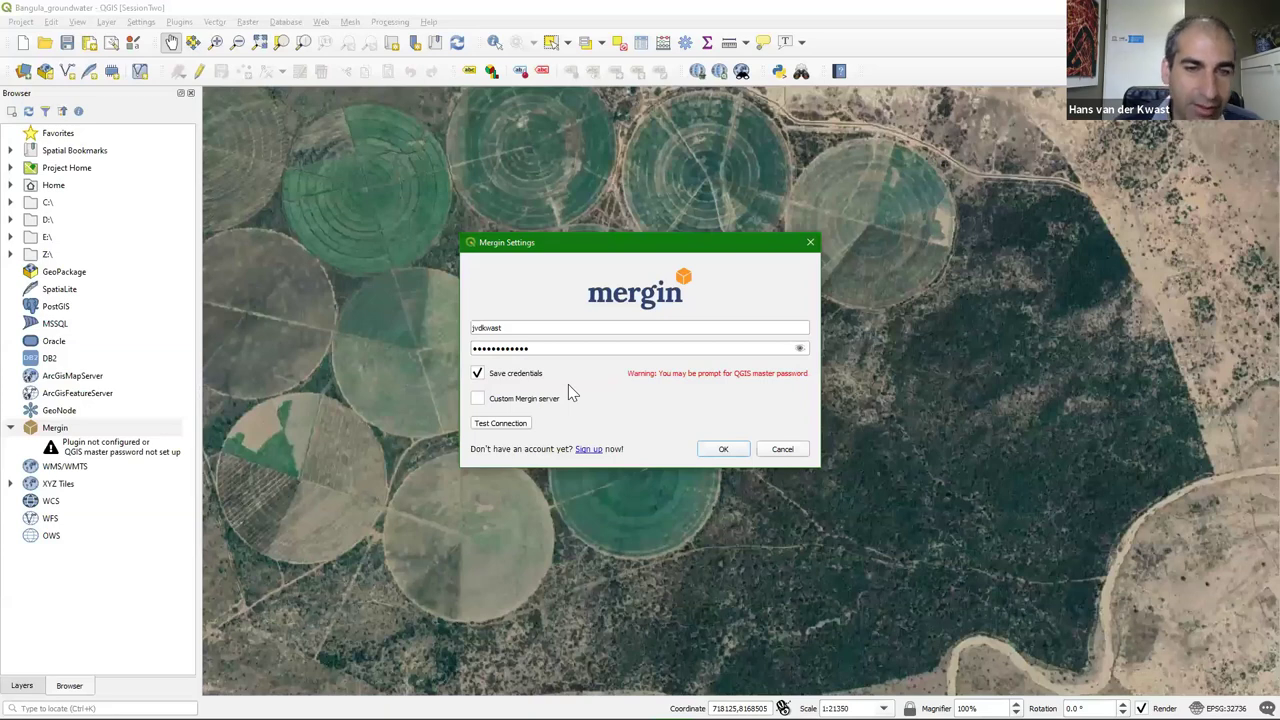
click(505, 423)
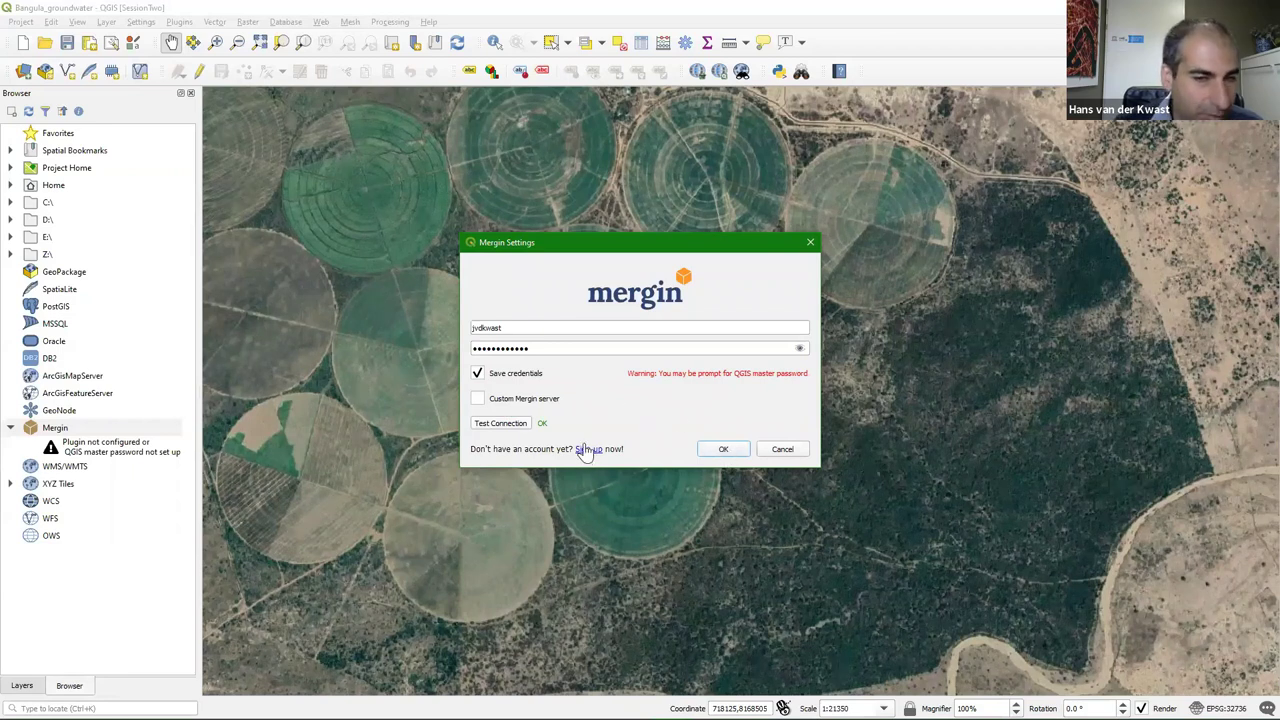
click(724, 452)
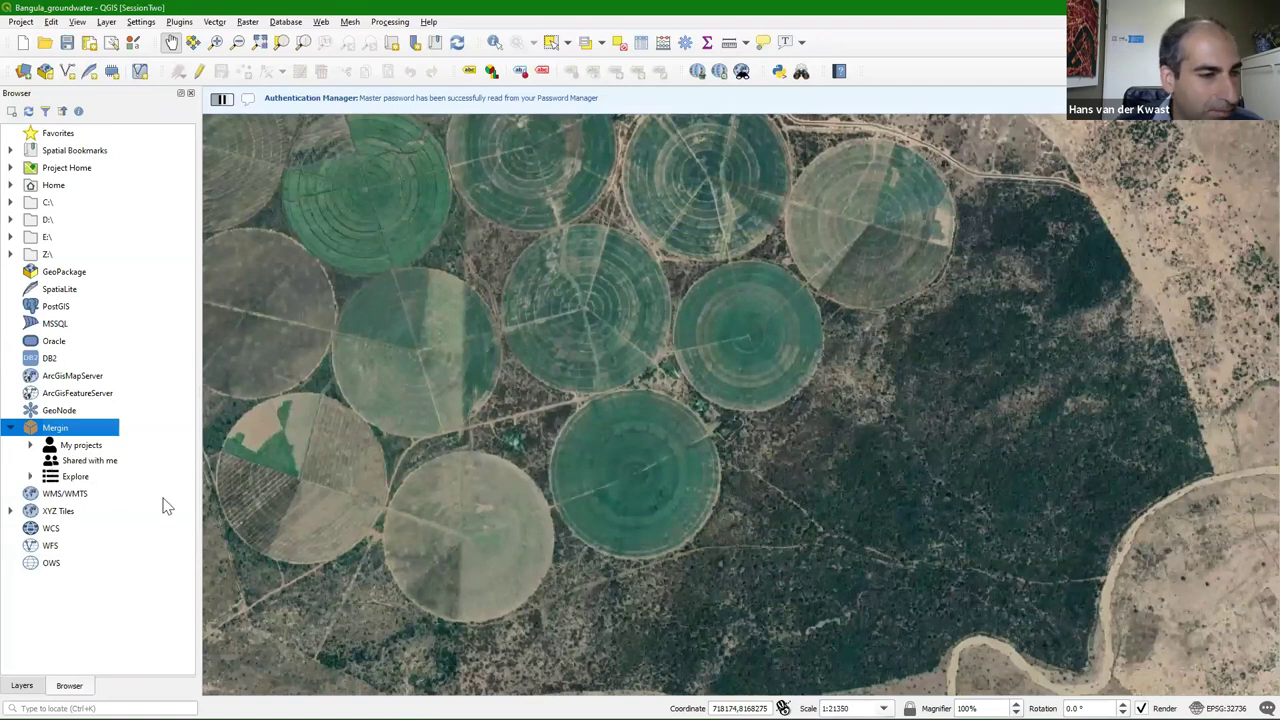
click(31, 446)
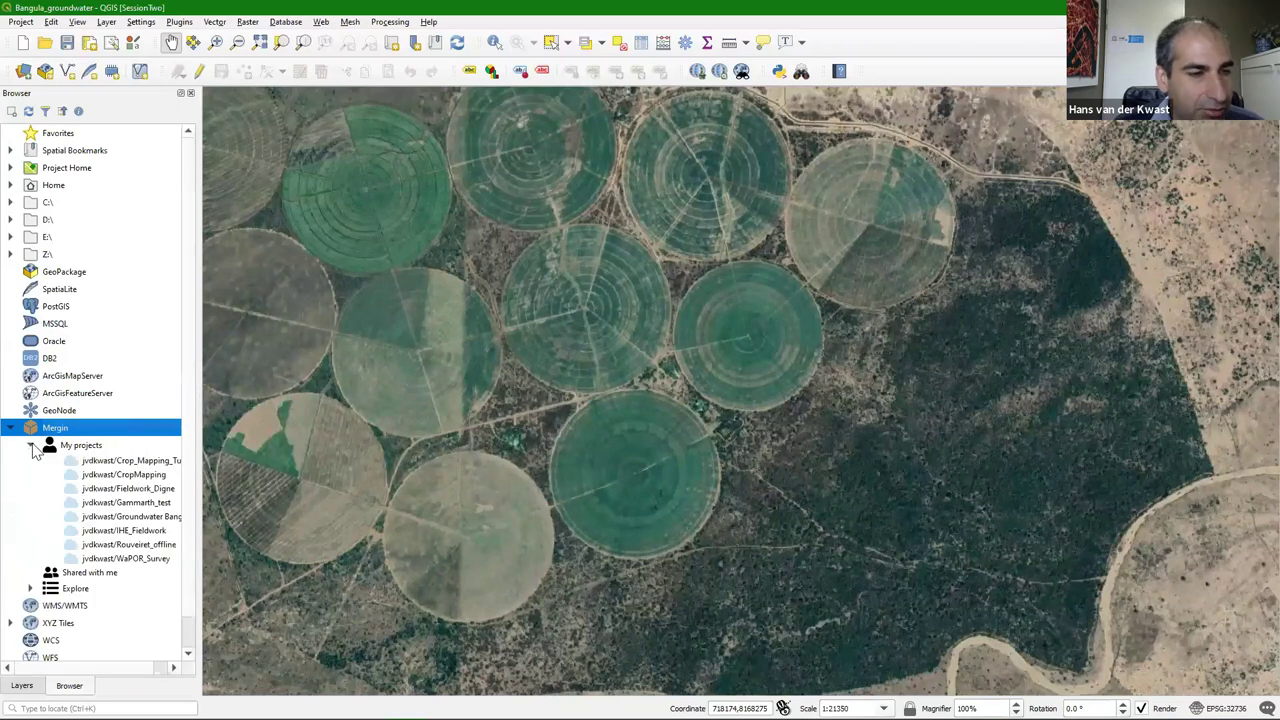
click(31, 446)
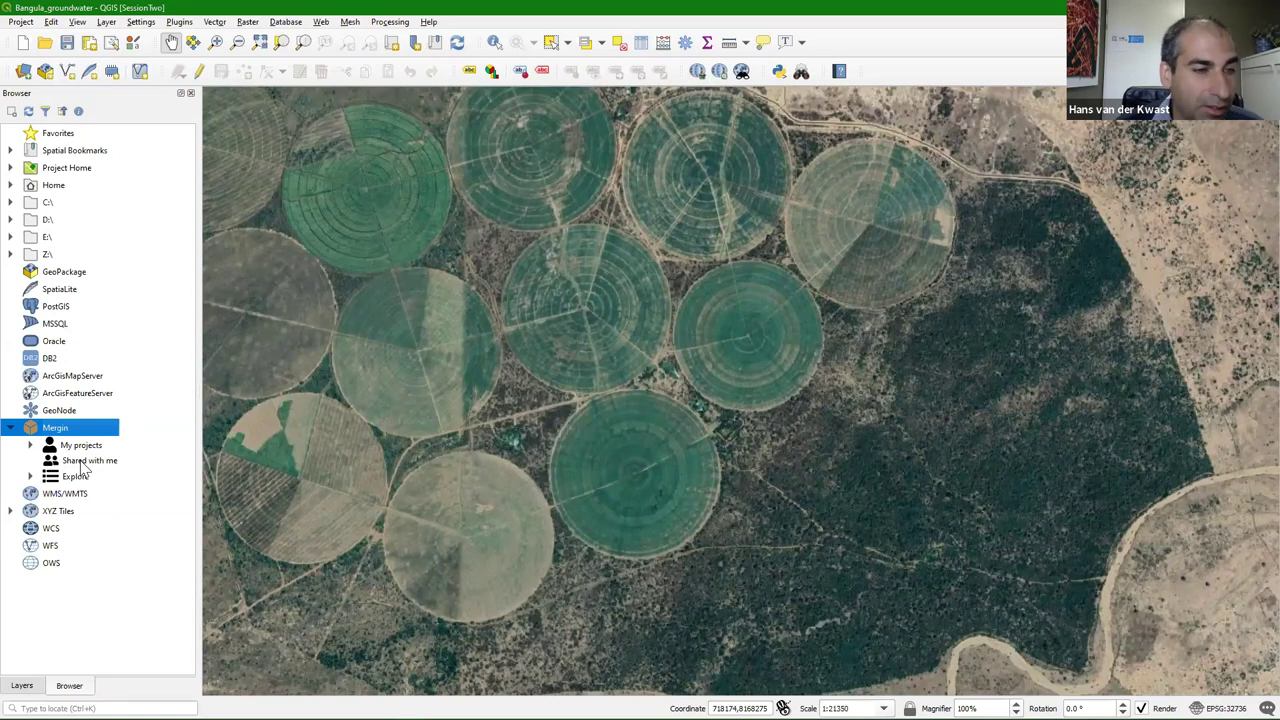
click(30, 476)
scroll(36, 514, down, 5)
scroll(36, 514, up, 3)
click(30, 373)
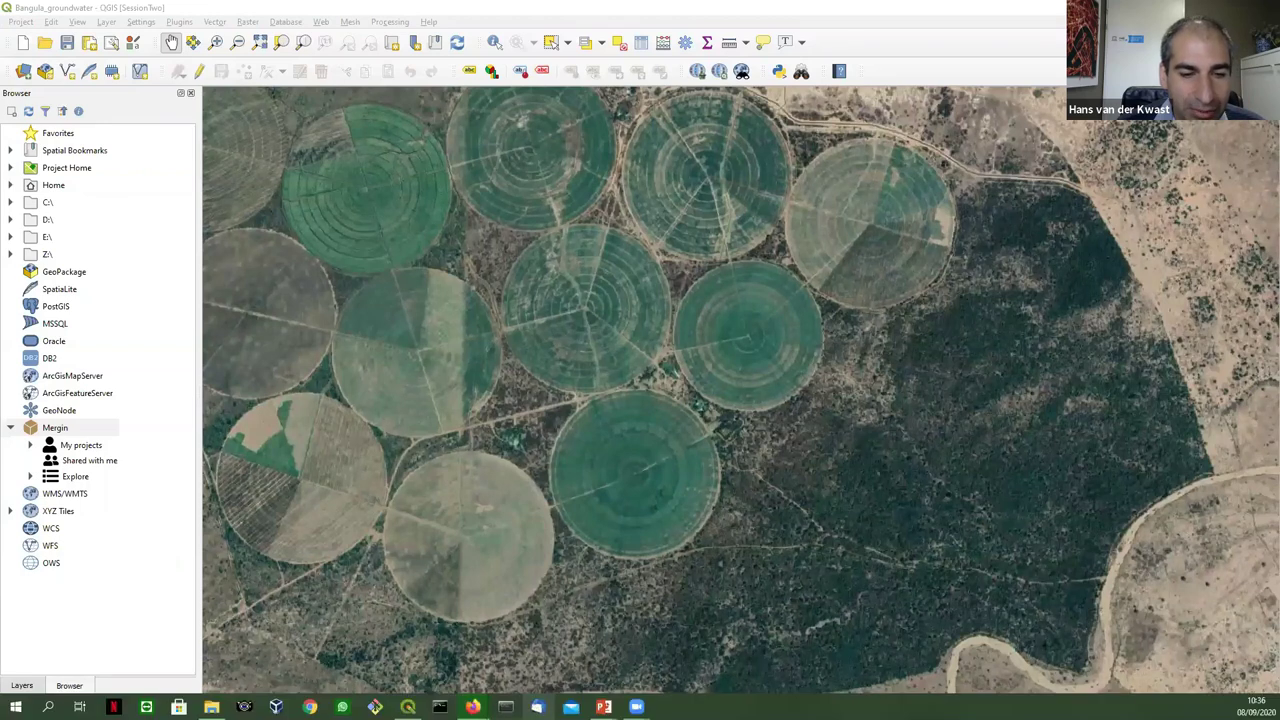
Delete OSM.mbtiles through Satellite.mbtiles.aux.xml from Tutorial2, then minimize File Explorer
click(211, 707)
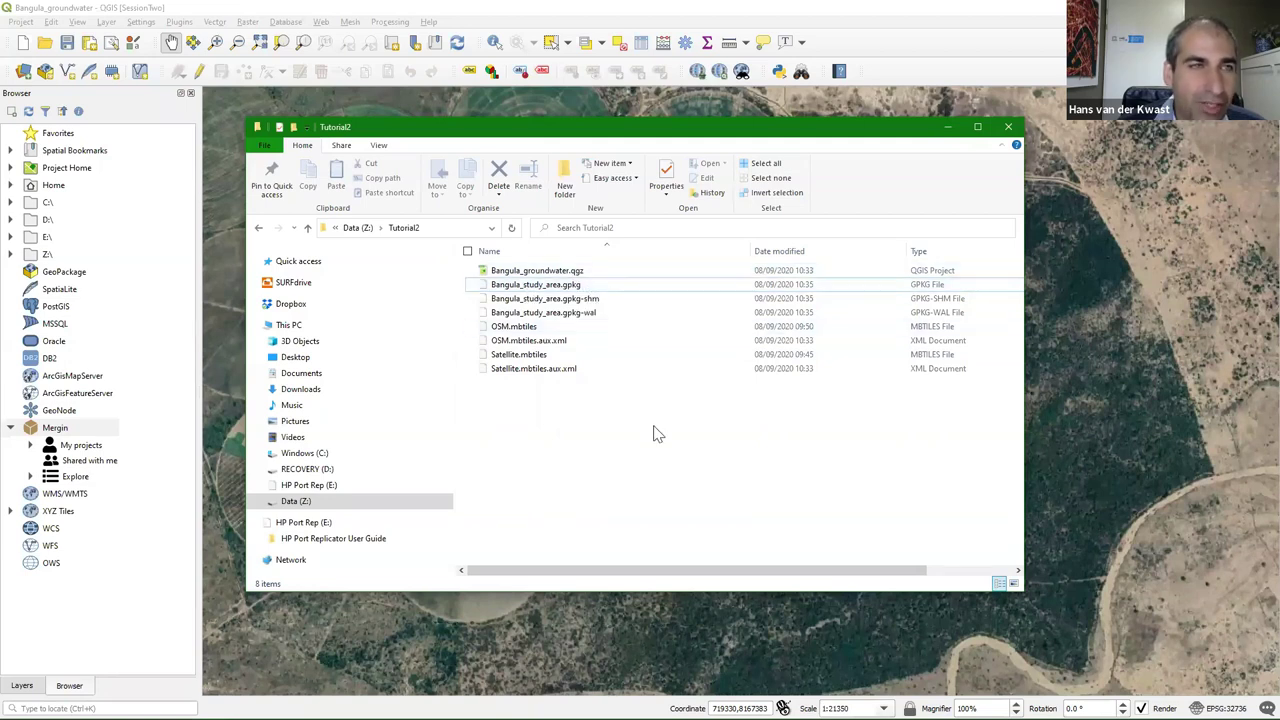
click(573, 300)
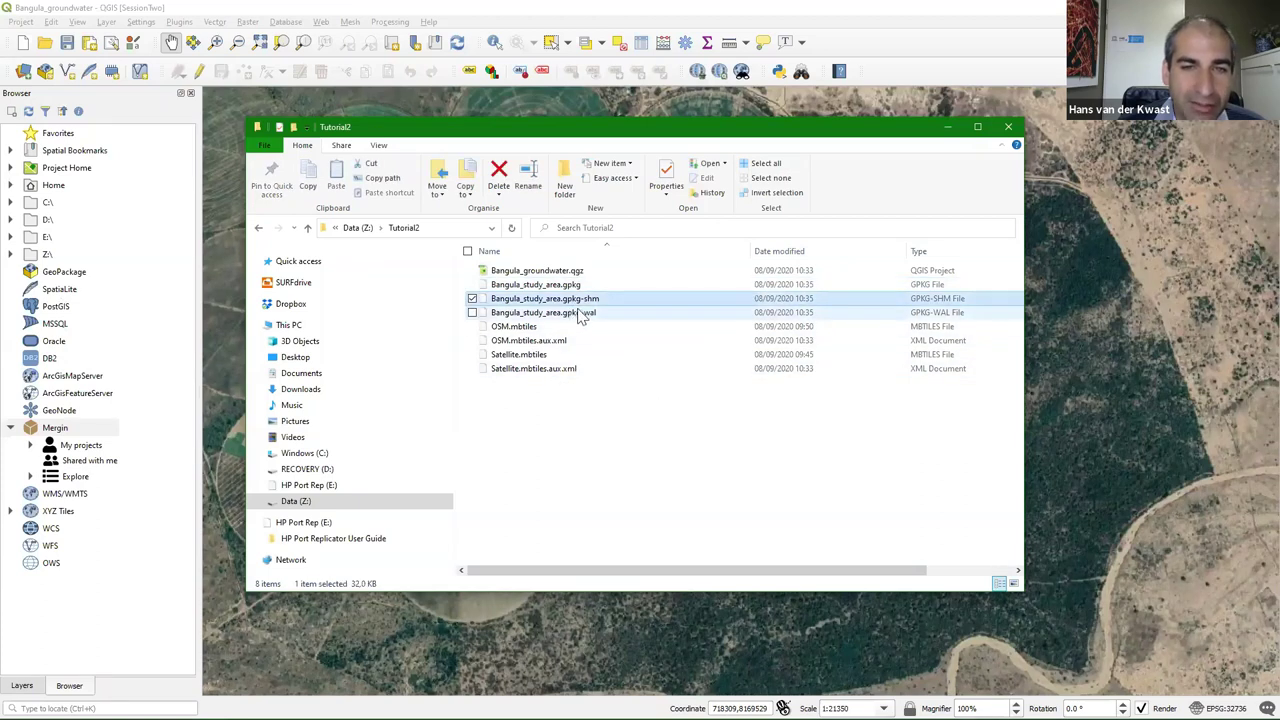
click(574, 313)
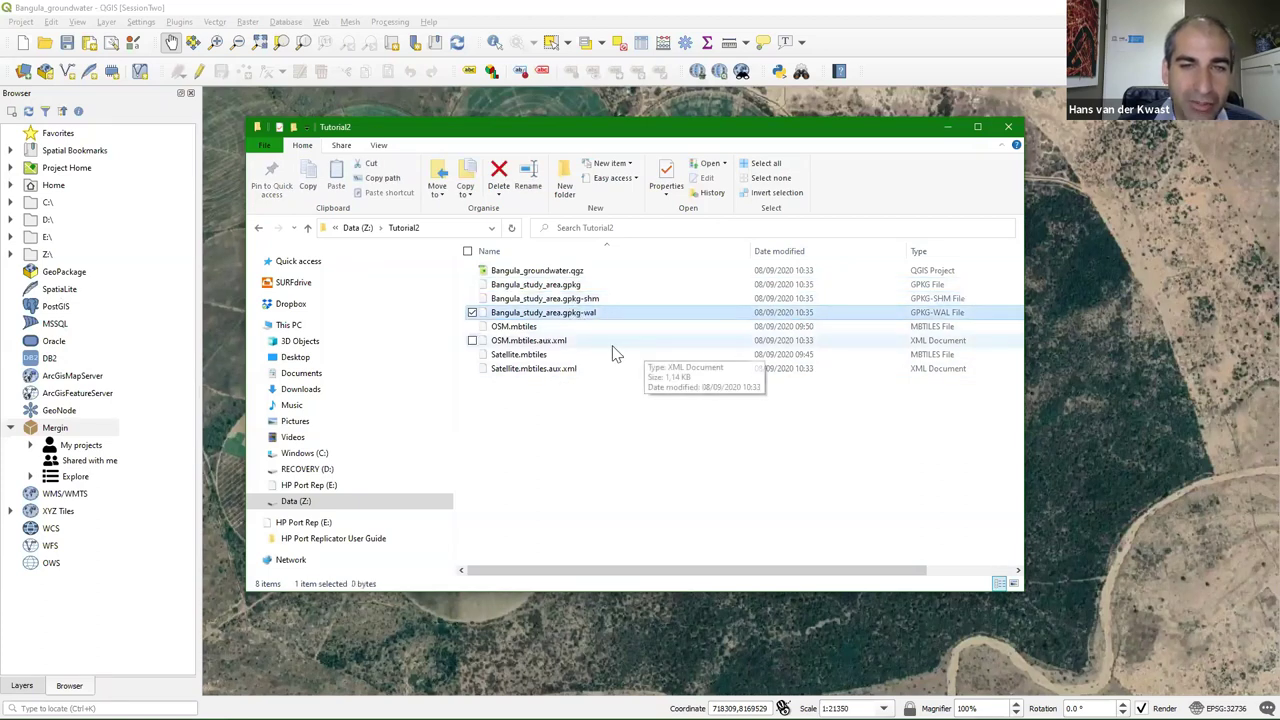
click(524, 328)
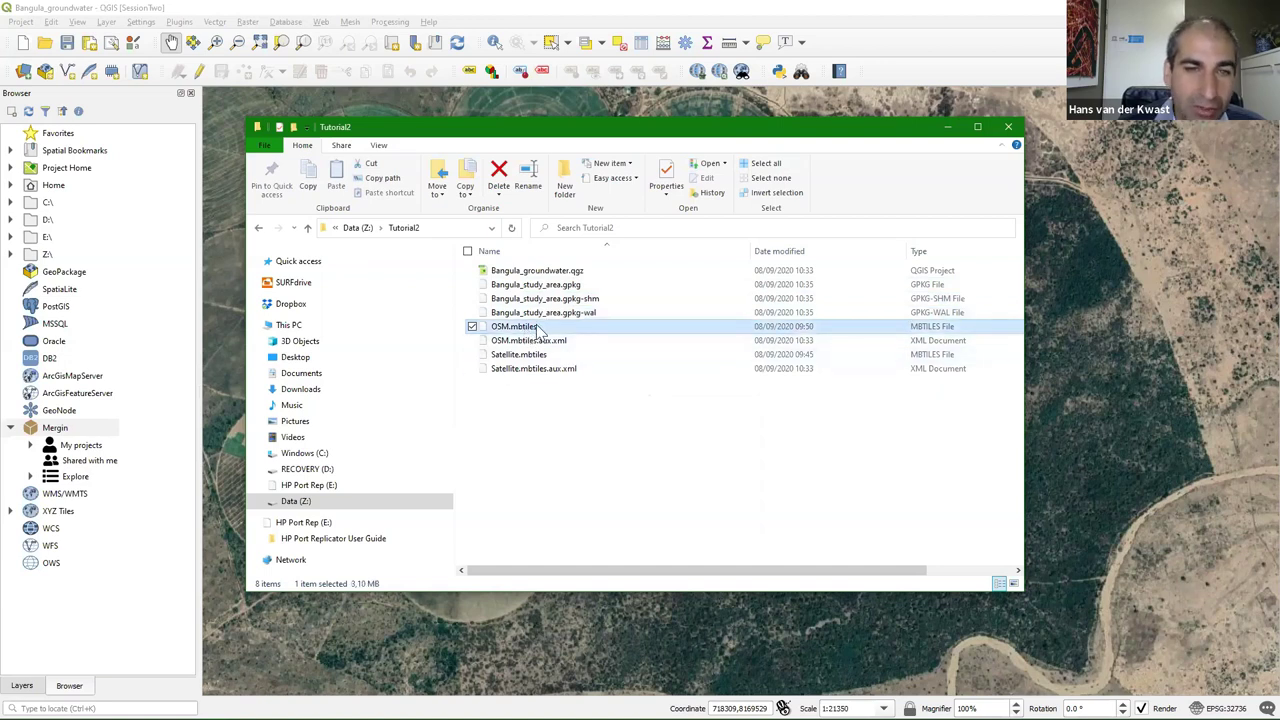
shift+click(517, 374)
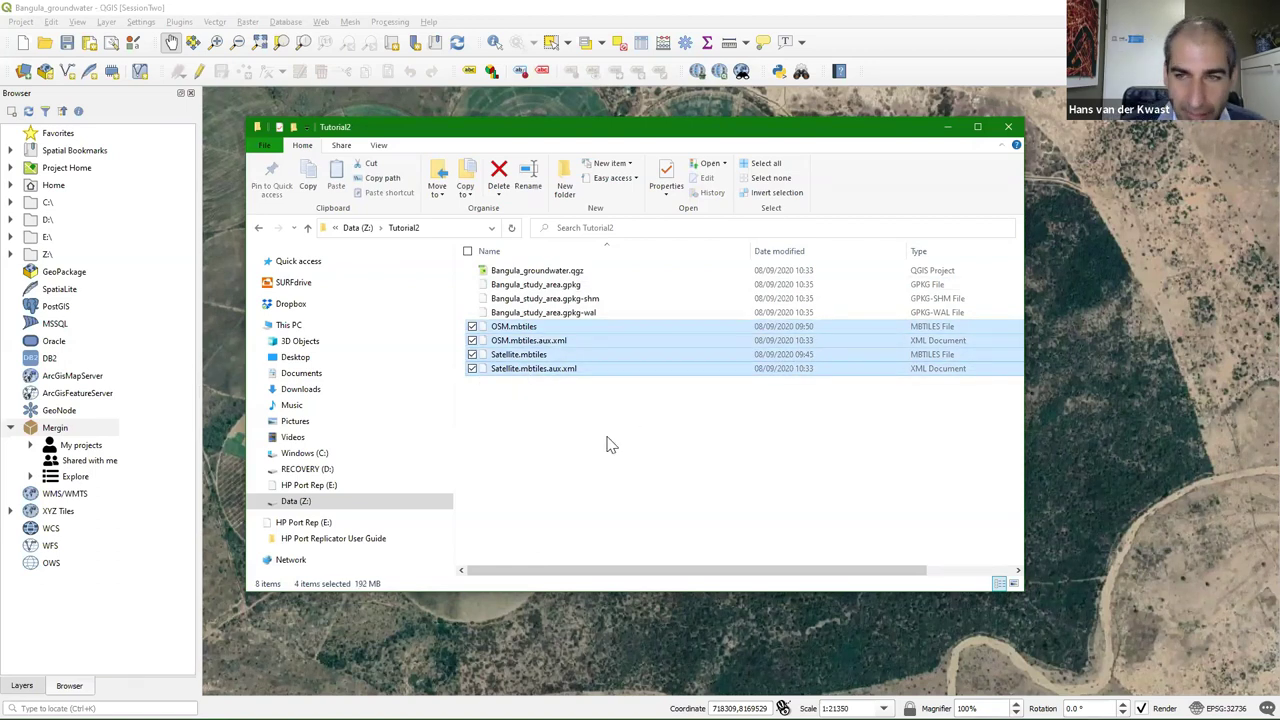
key(Delete)
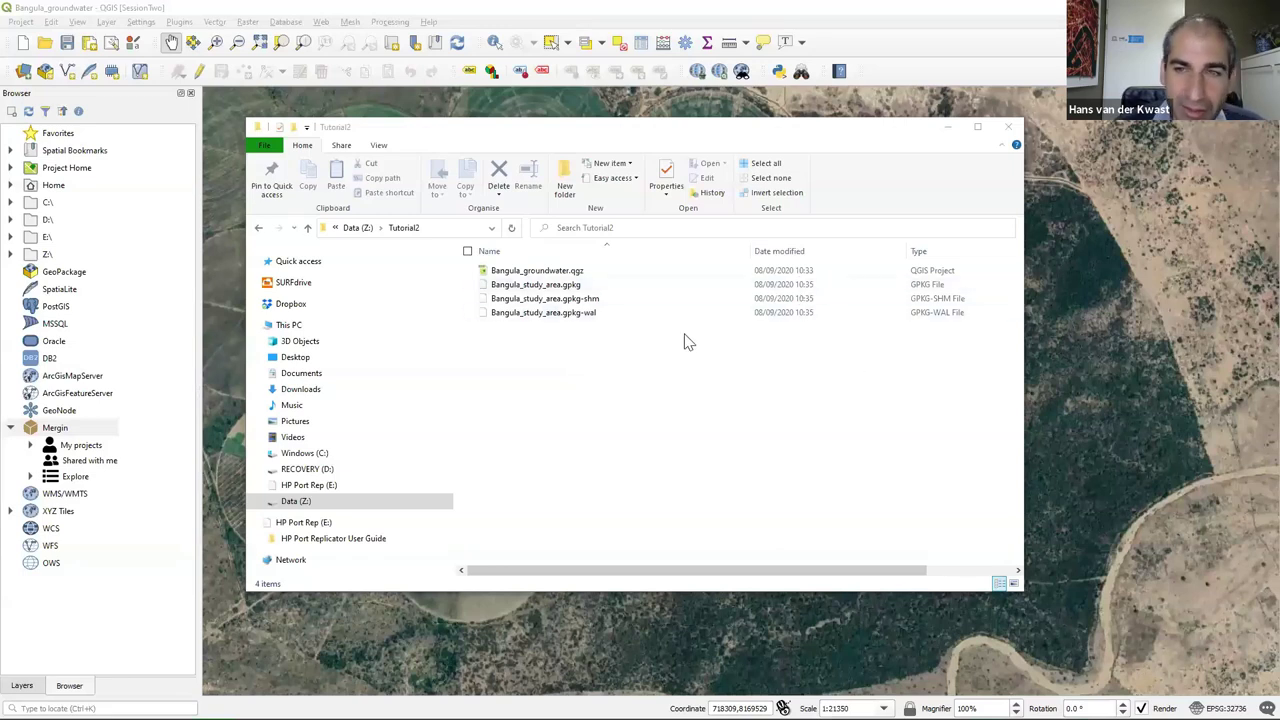
click(949, 128)
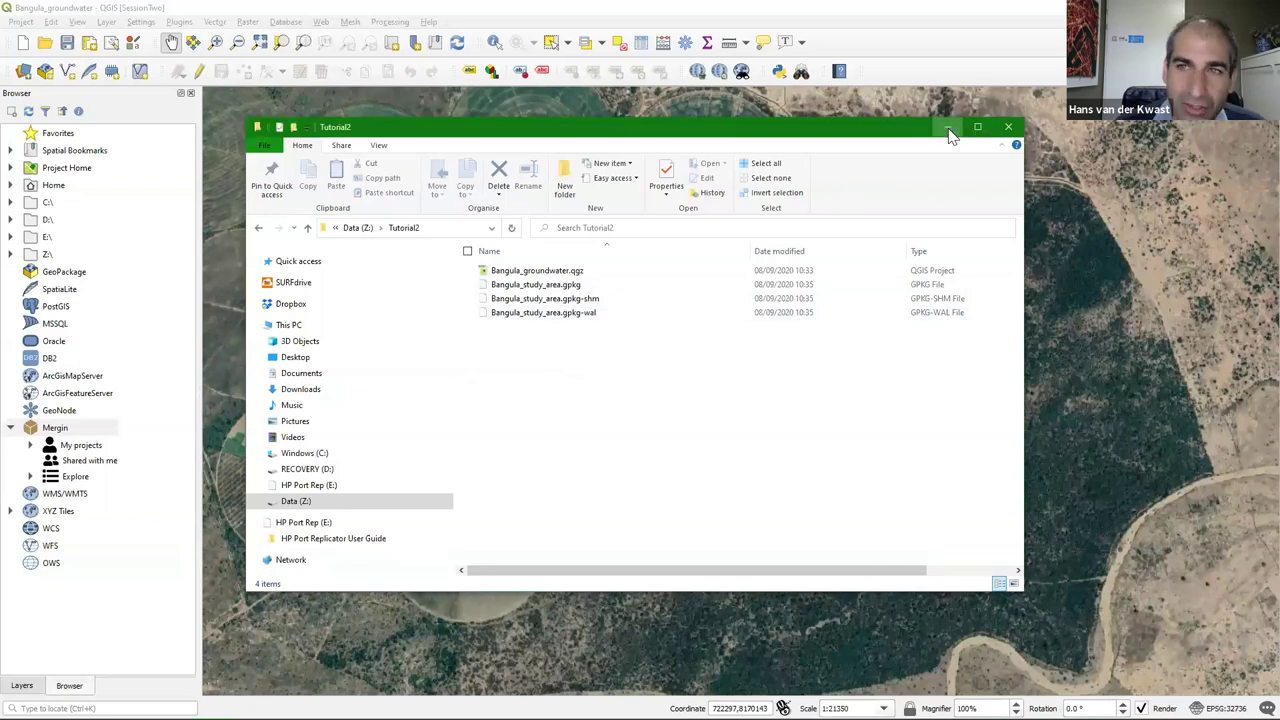
click(949, 130)
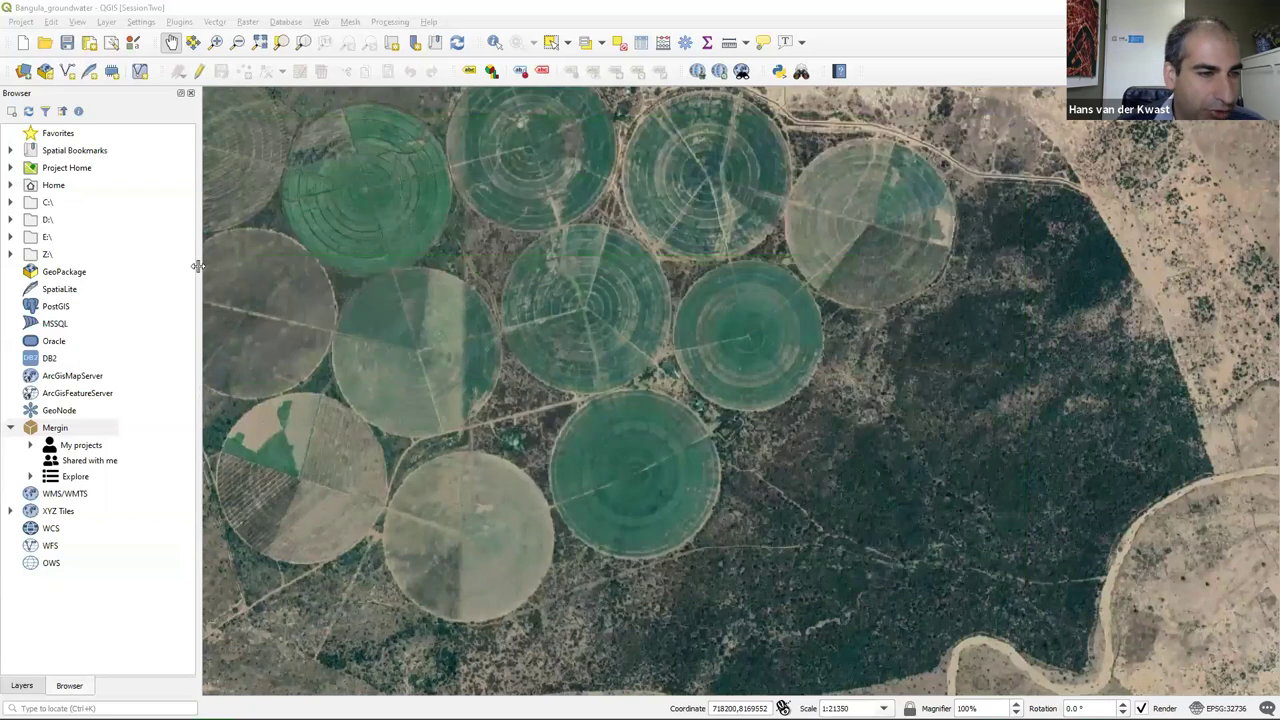
Show the Layers panel listing Survey, Bangula Study Area and the satellite and OSM layers
click(278, 314)
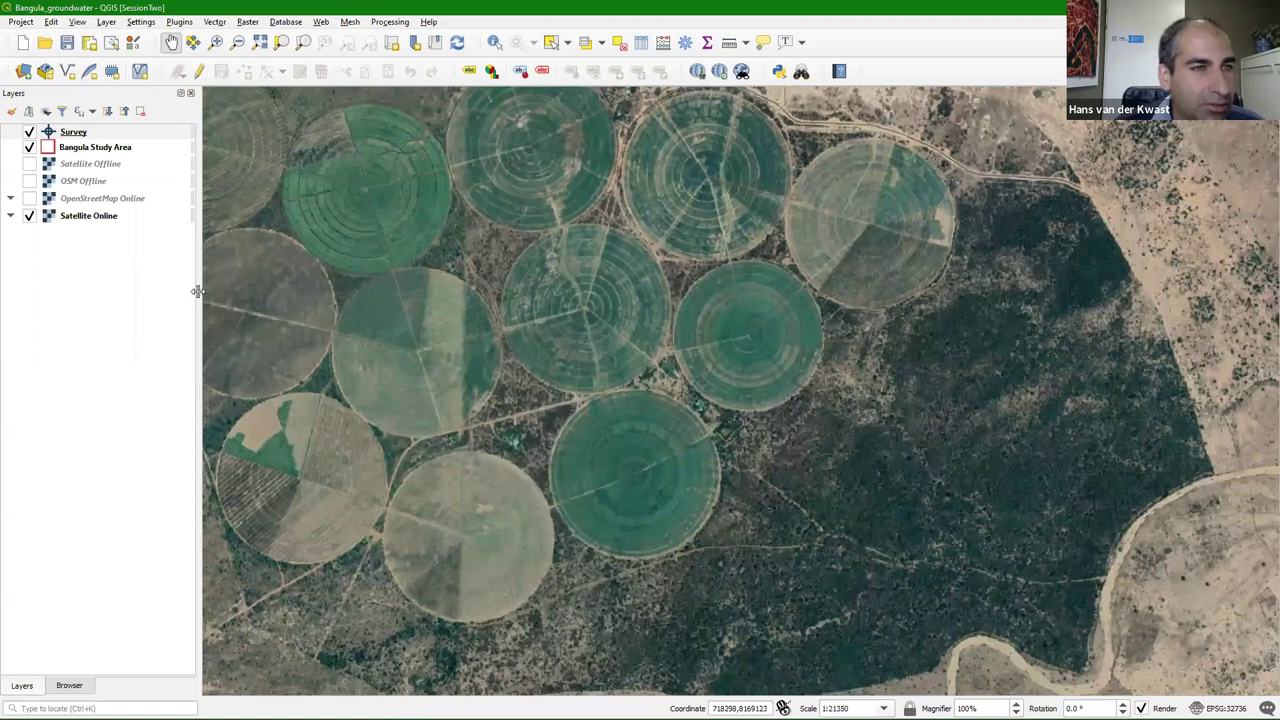
Open Project Properties, which shows the CRS page with WGS 84 / UTM zone 36S (EPSG:32736)
click(78, 136)
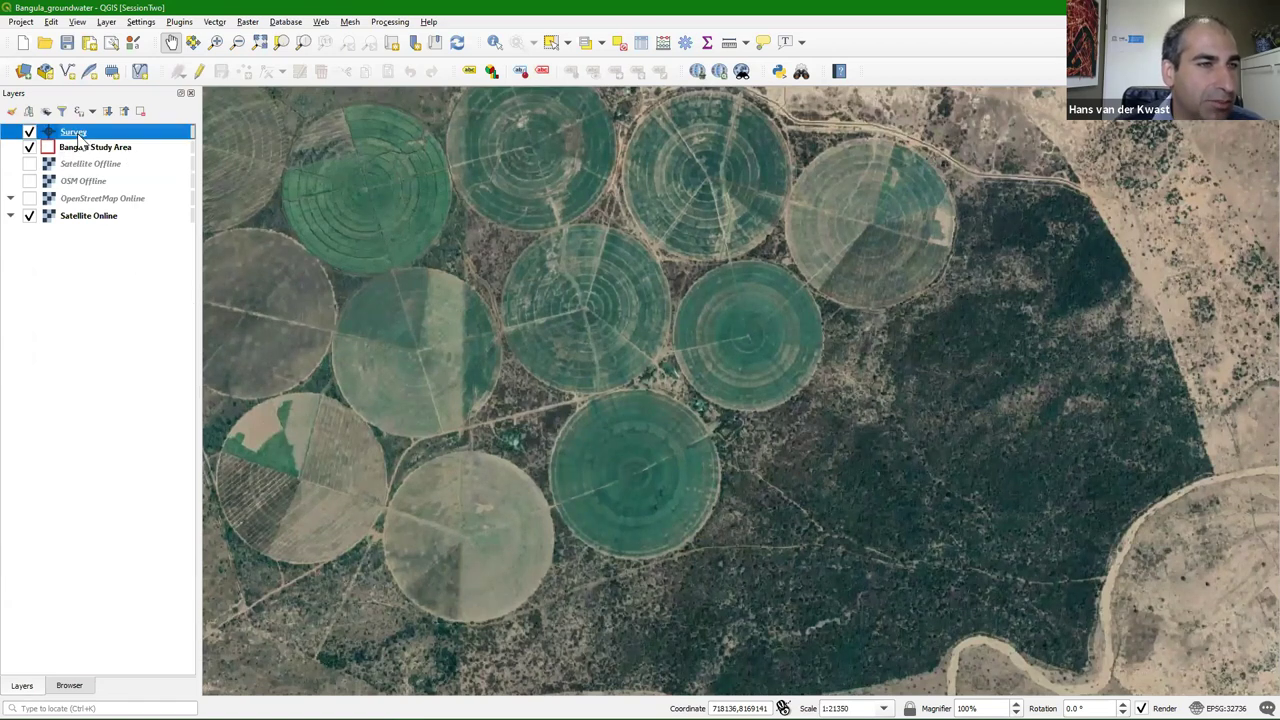
click(80, 149)
click(85, 246)
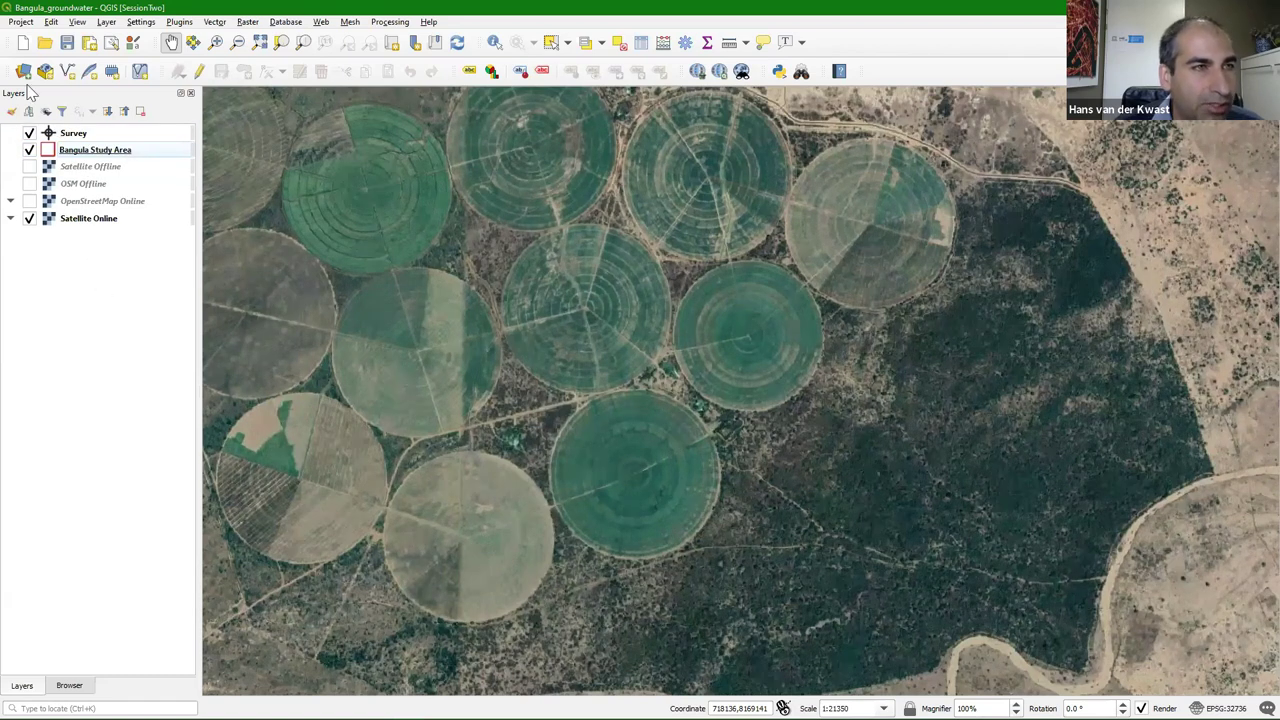
click(21, 22)
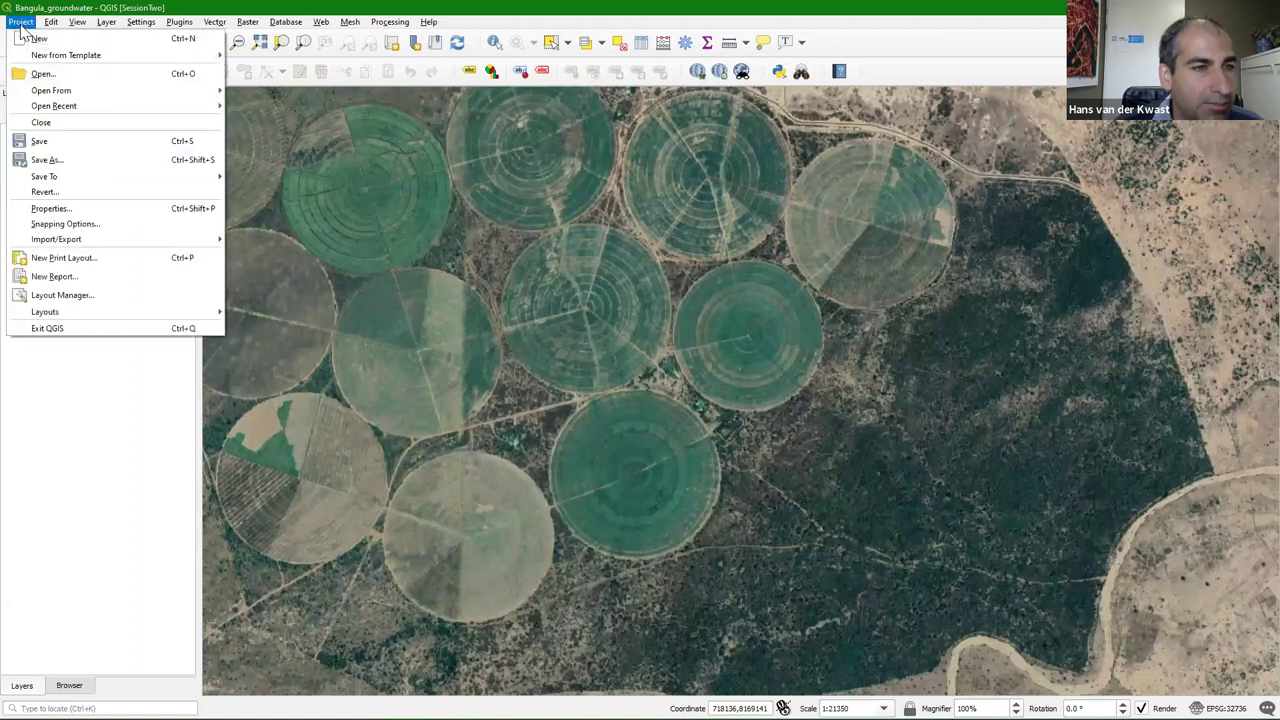
click(52, 209)
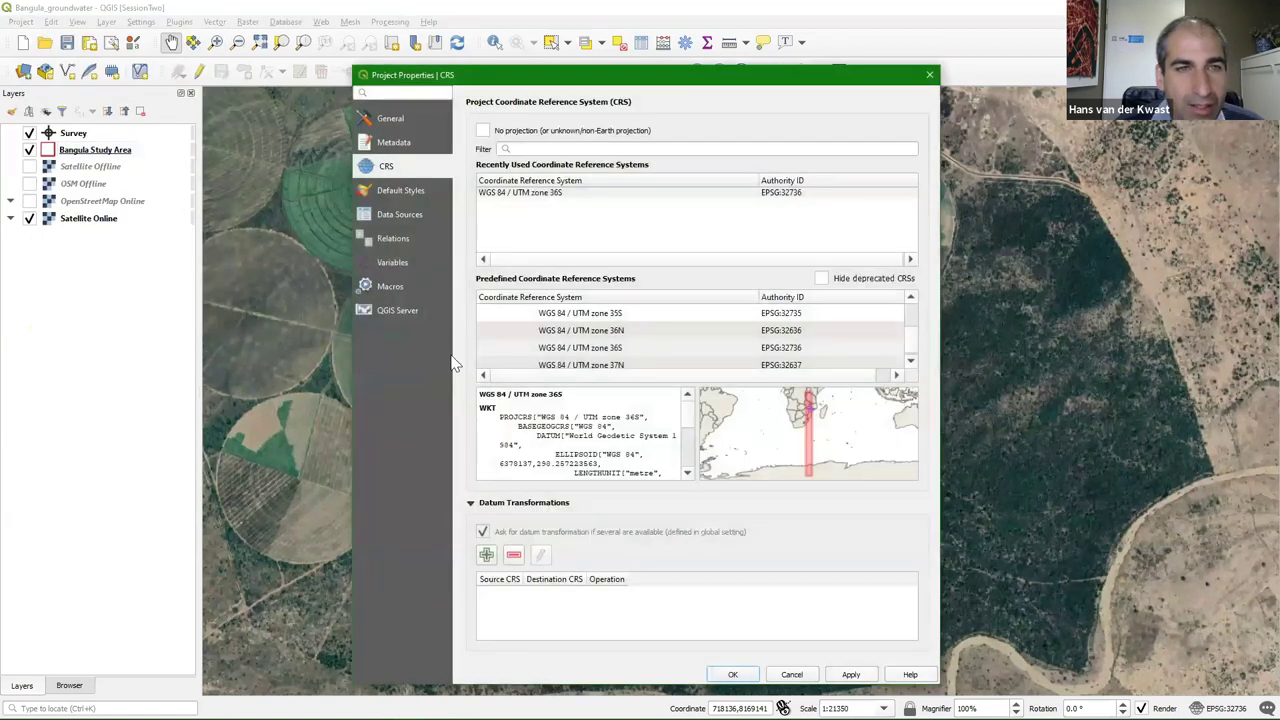
Tick Read-only for Bangula Study Area on the Data Sources page and apply the change
click(400, 215)
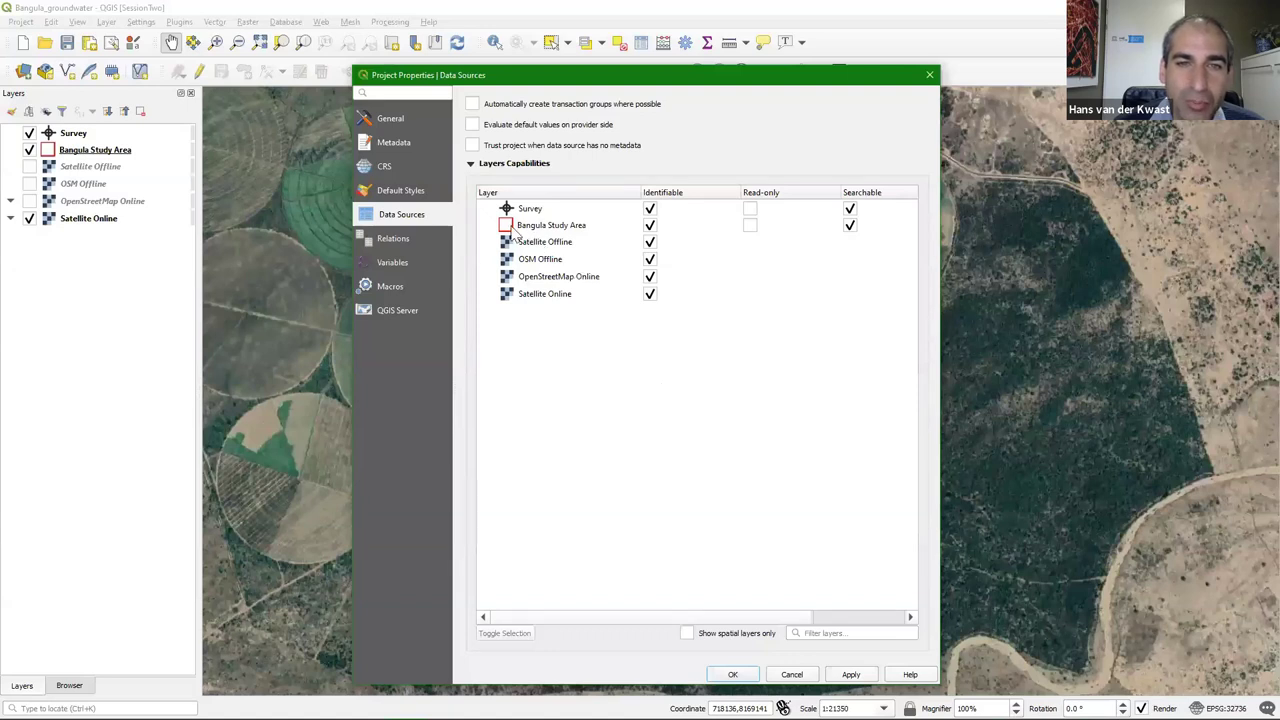
click(750, 226)
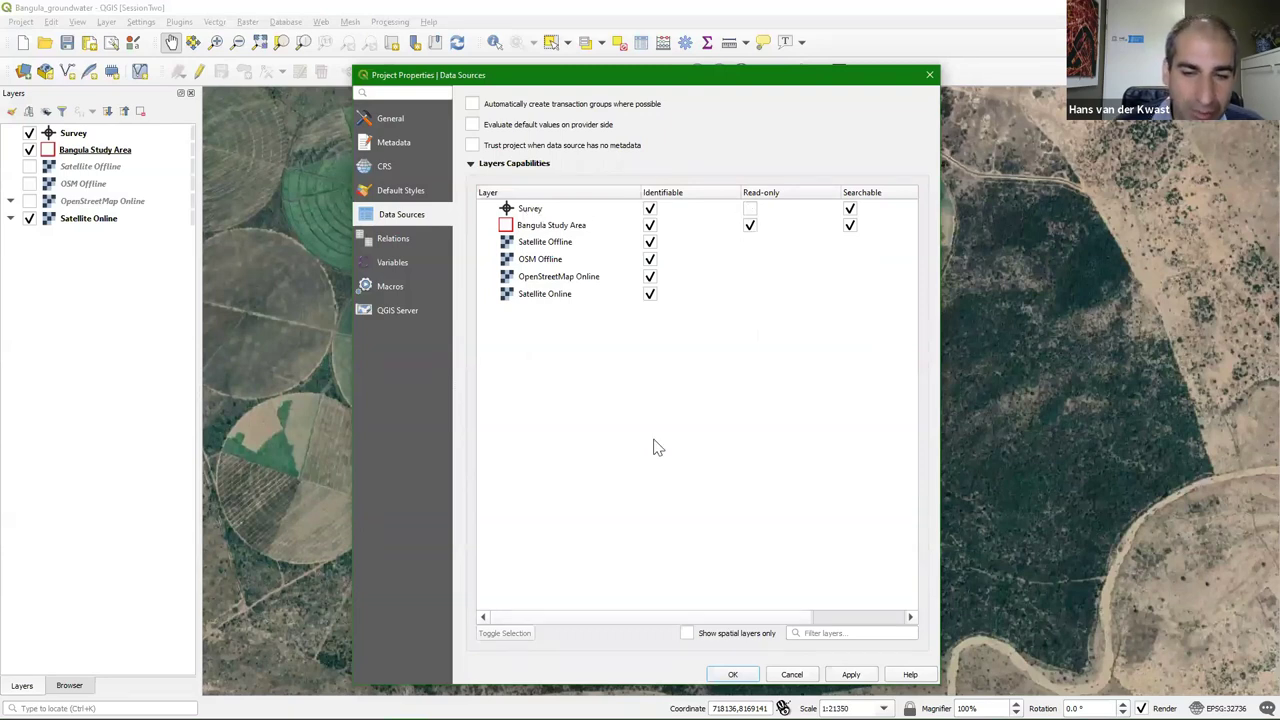
click(737, 674)
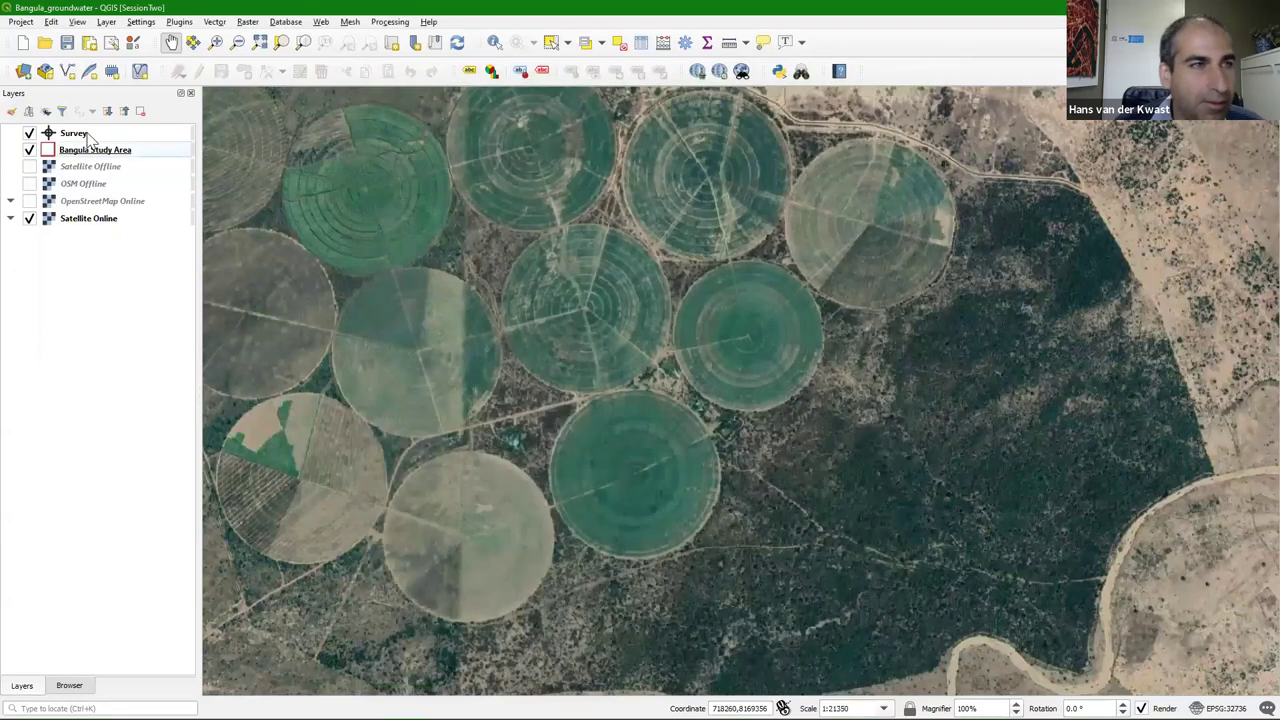
Save the project as Bangula_groundwater.qgz and bring up the Mergin entry's menu in the Browser
click(67, 42)
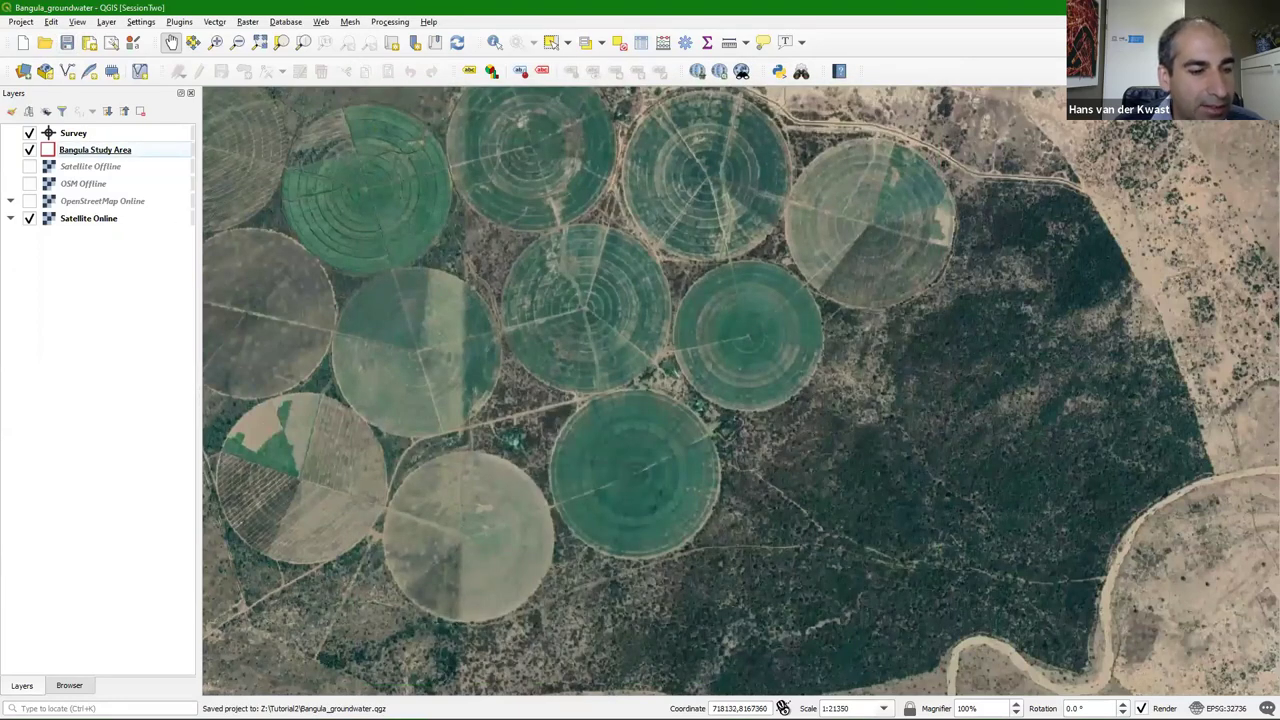
click(69, 685)
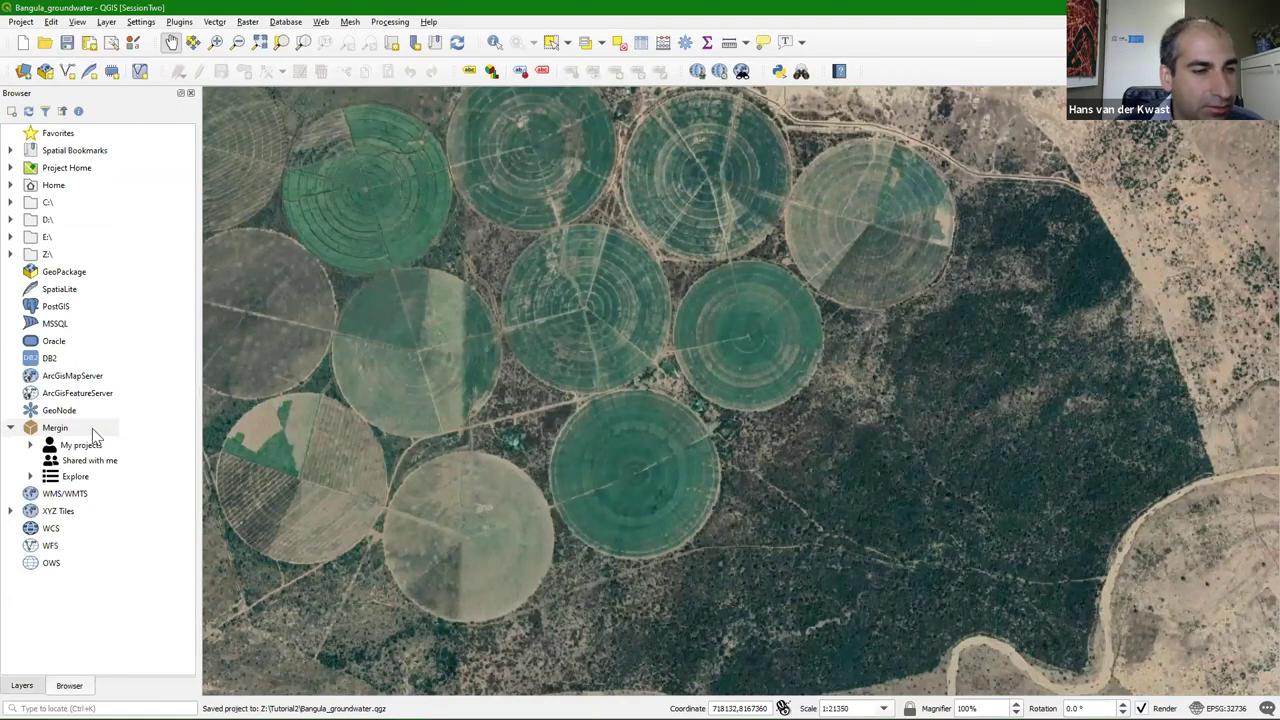
right_click(95, 429)
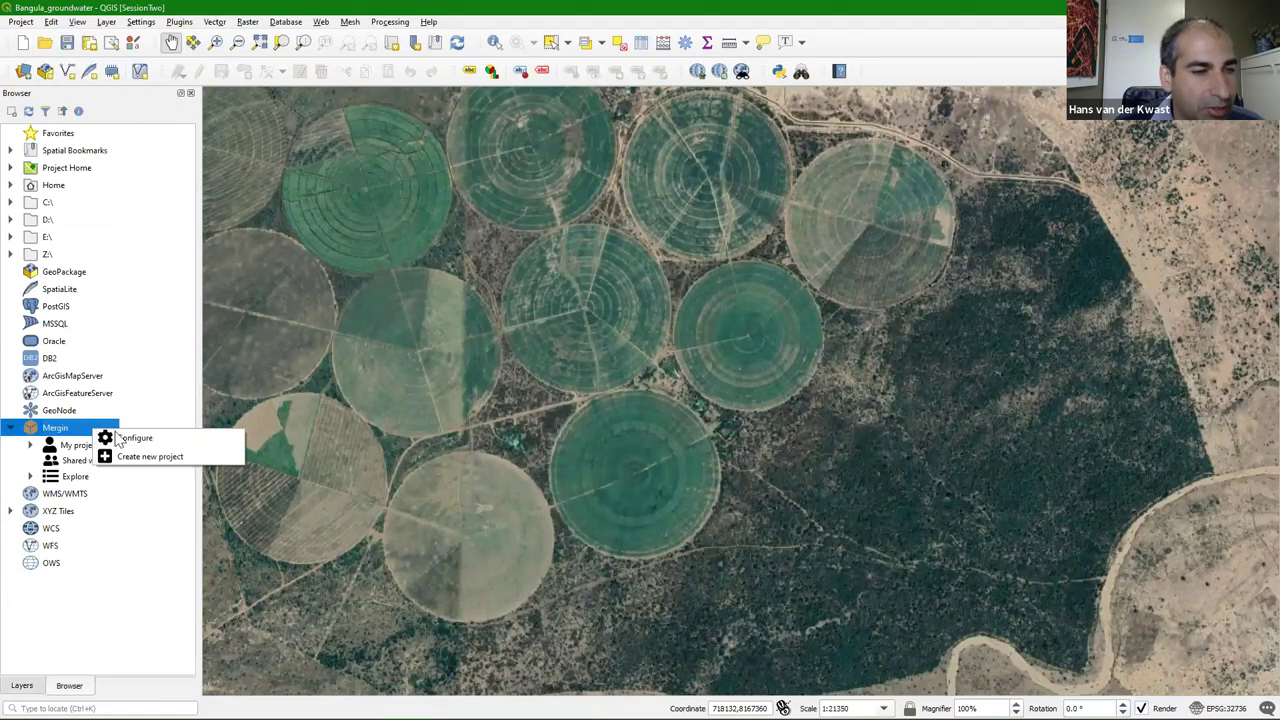
Start a new Mergin project named Bangula_GW_mapping, public, initialized from the local drive
click(140, 457)
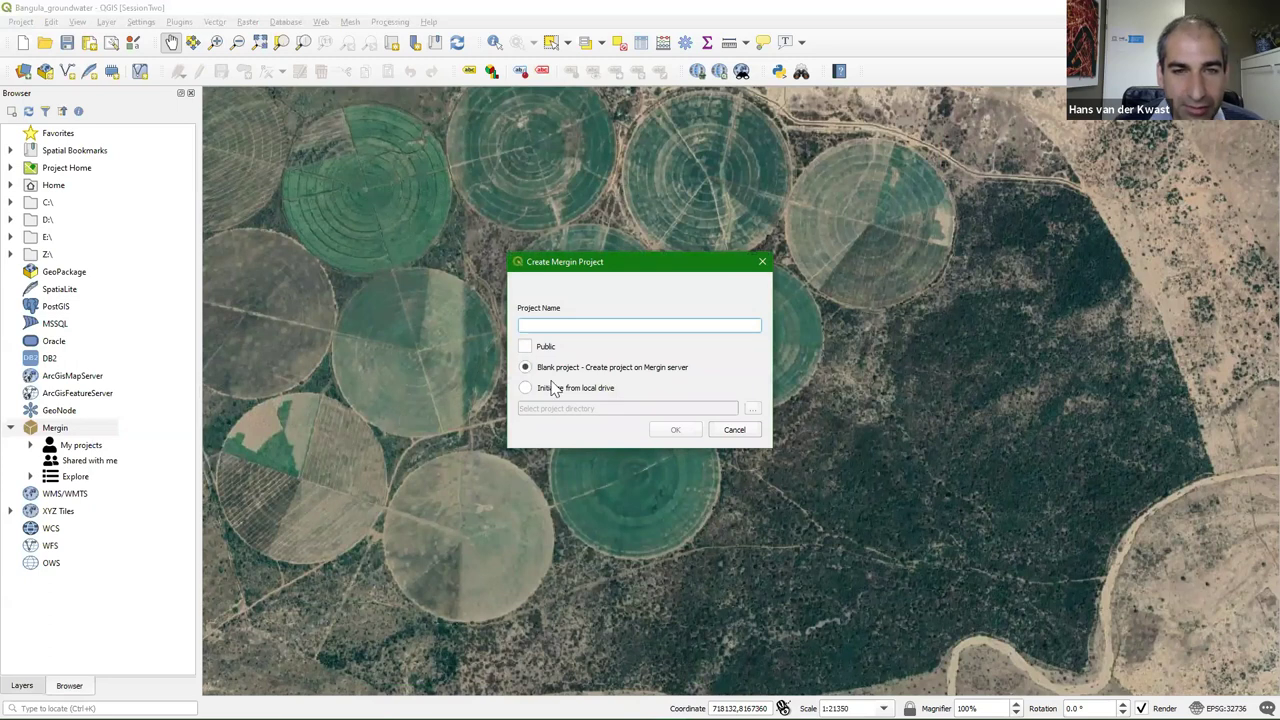
text(Bang)
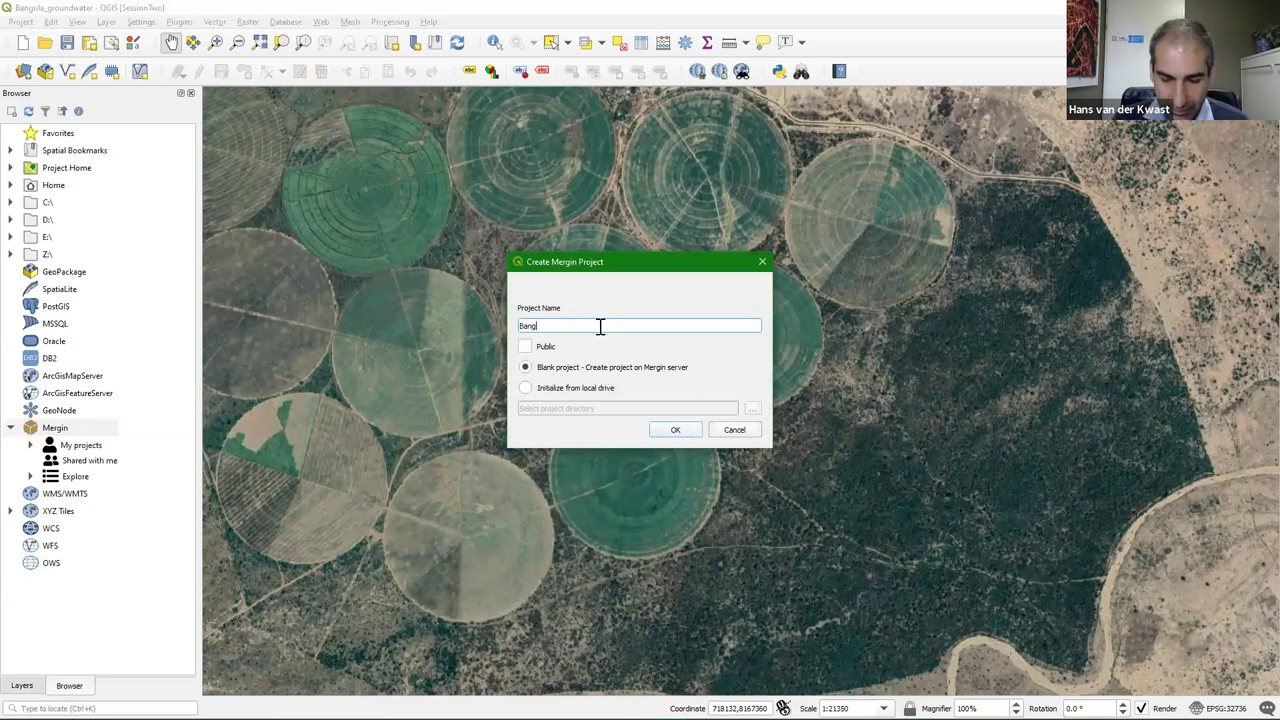
text(ula_GW)
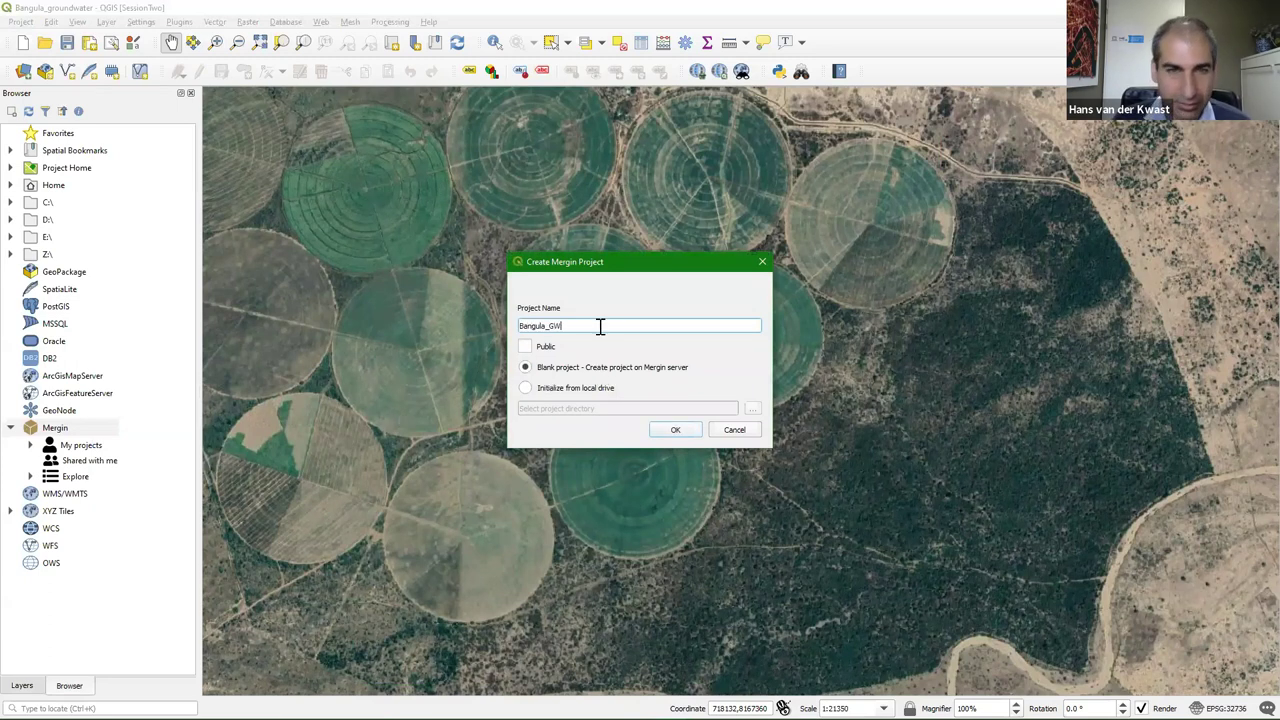
text(_mapping)
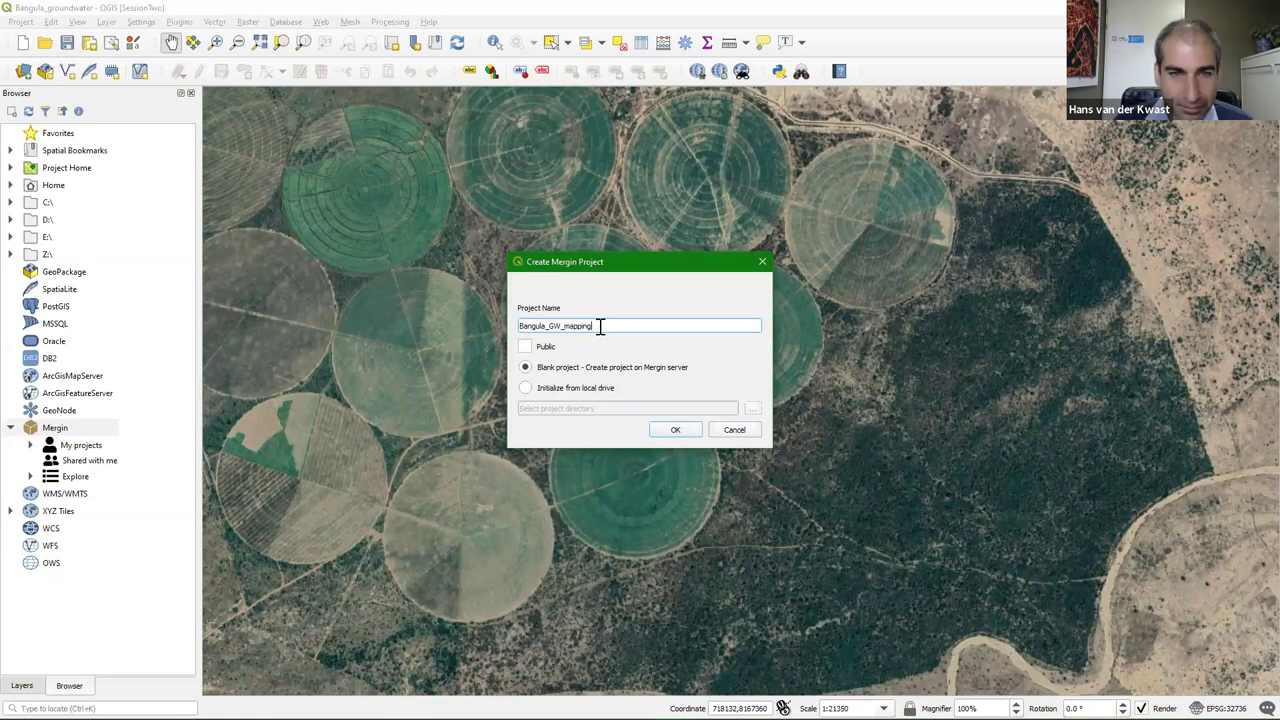
click(525, 346)
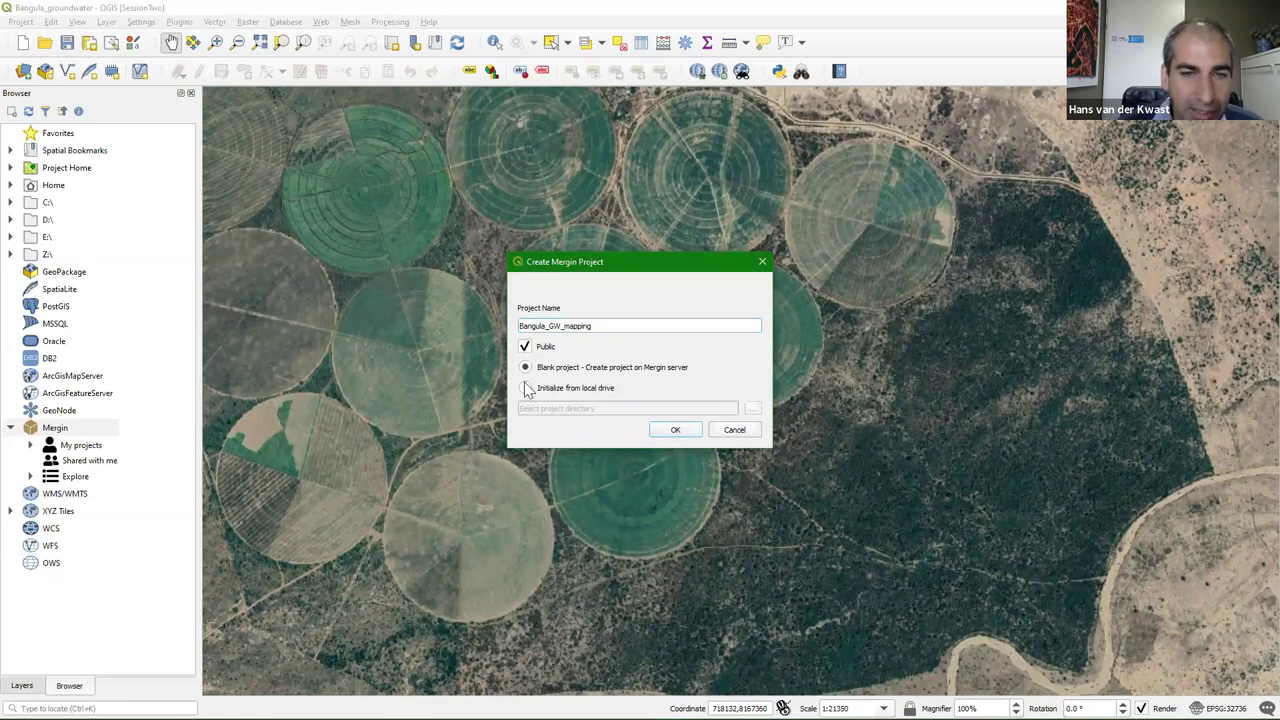
click(526, 389)
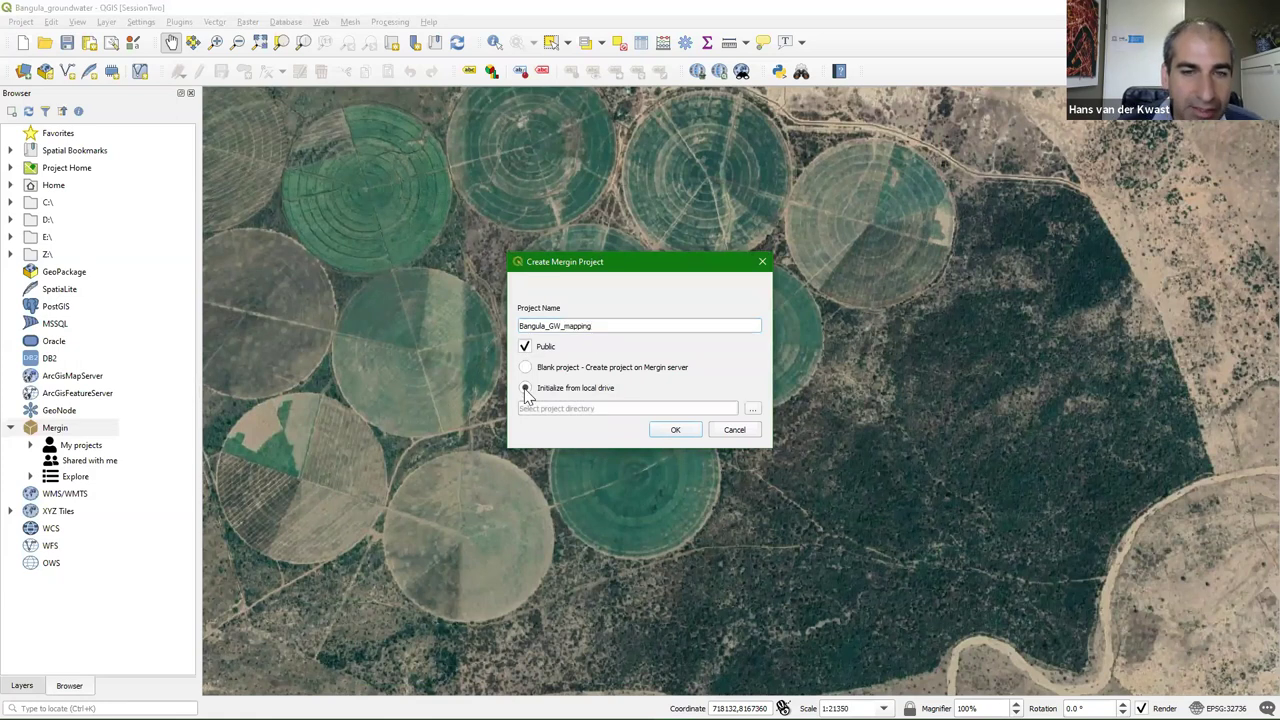
Choose Z:/Tutorial2 as the local project folder and create the Mergin project
click(752, 411)
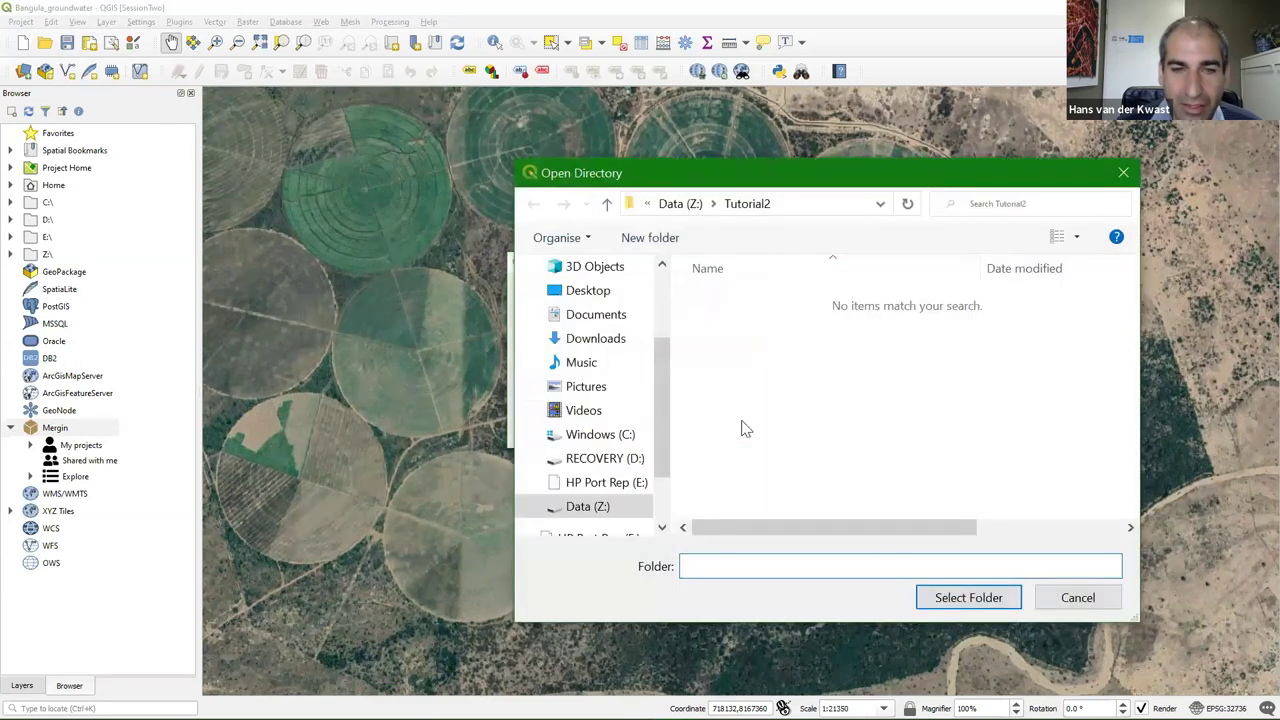
click(588, 506)
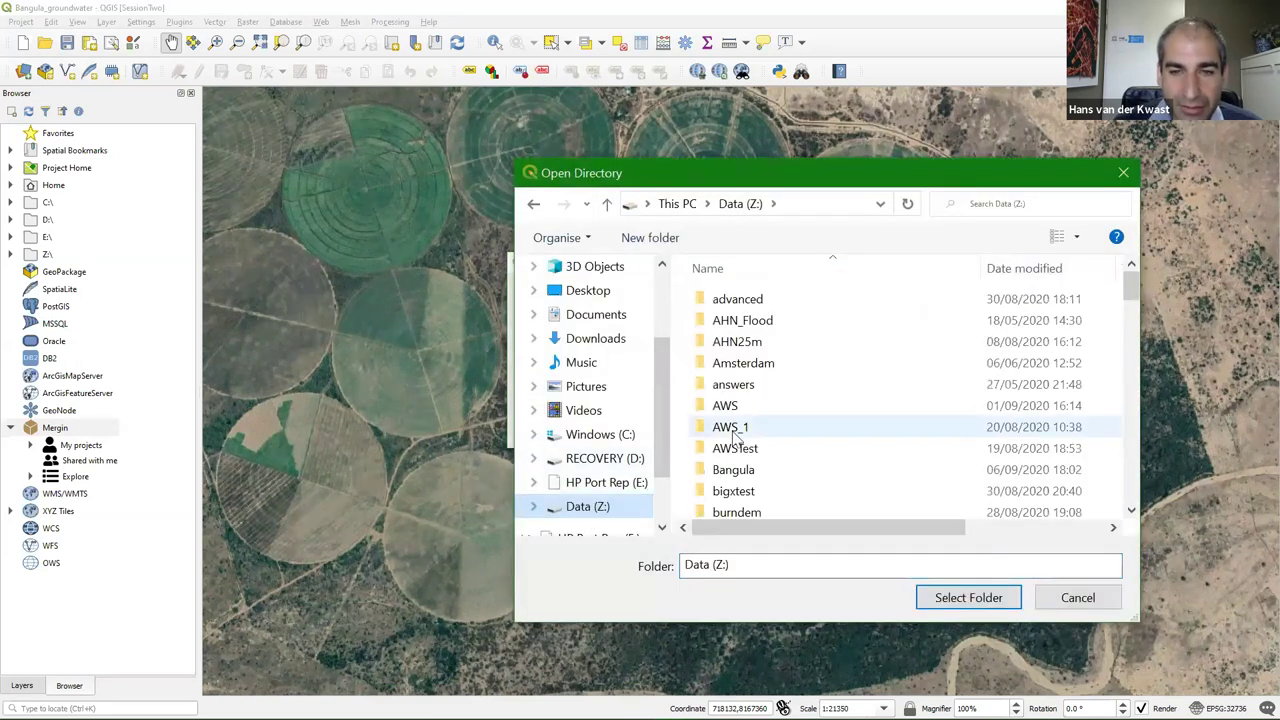
scroll(733, 436, down, 15)
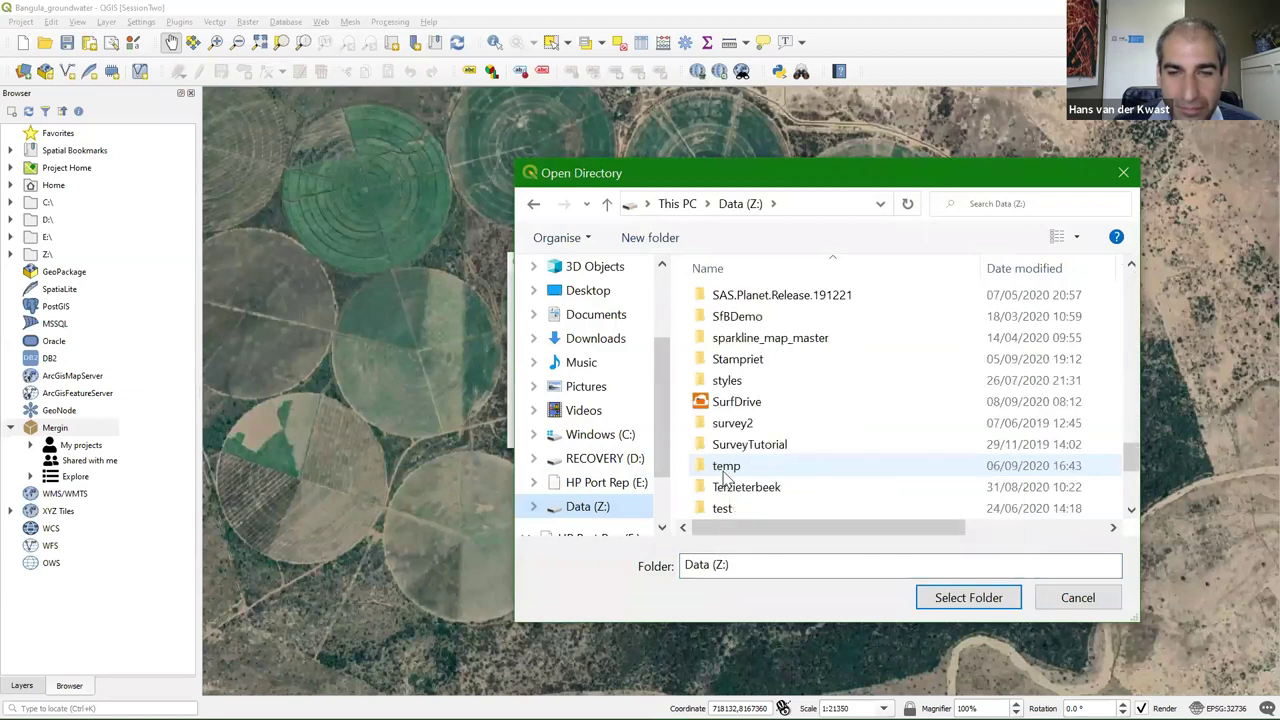
scroll(726, 478, down, 3)
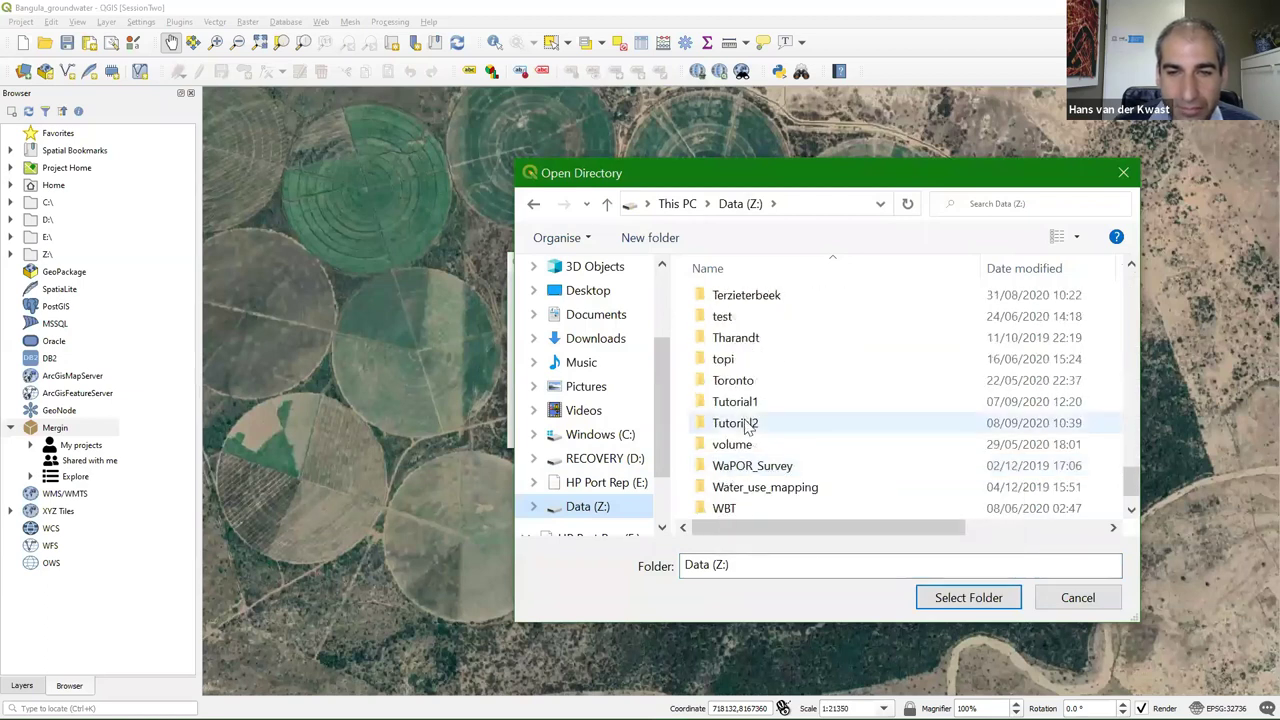
double_click(746, 425)
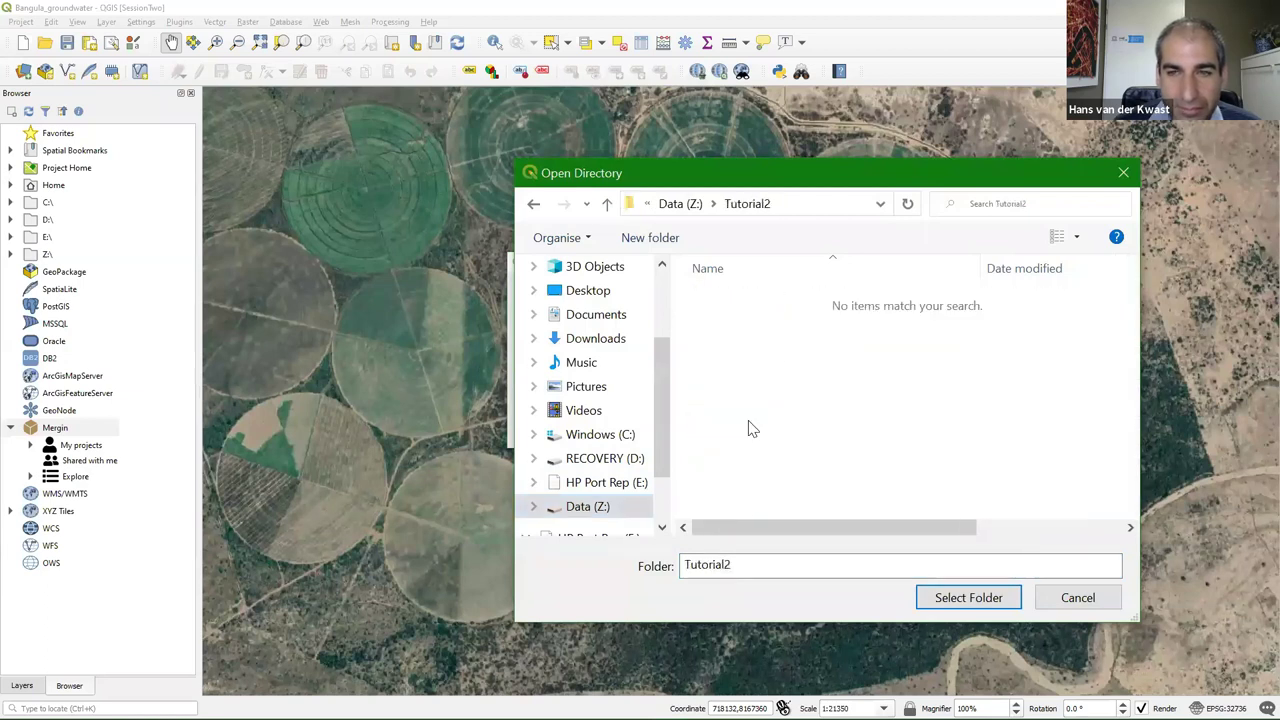
click(965, 595)
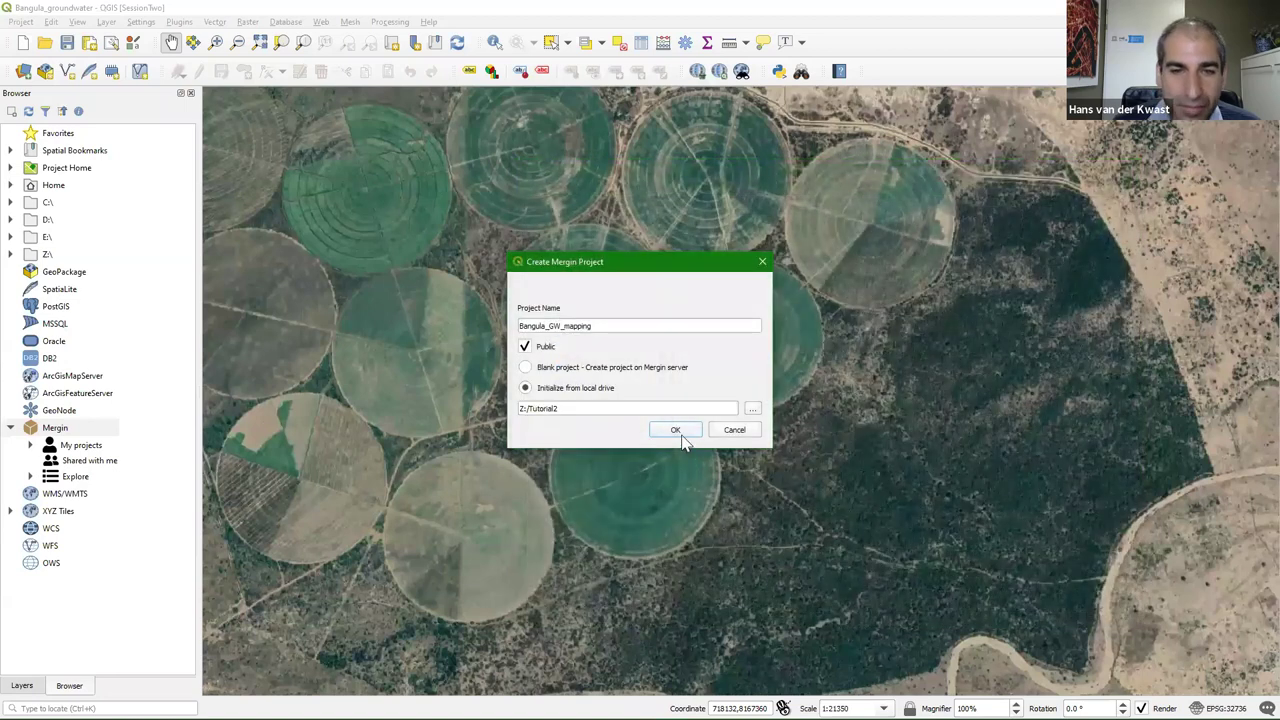
click(680, 430)
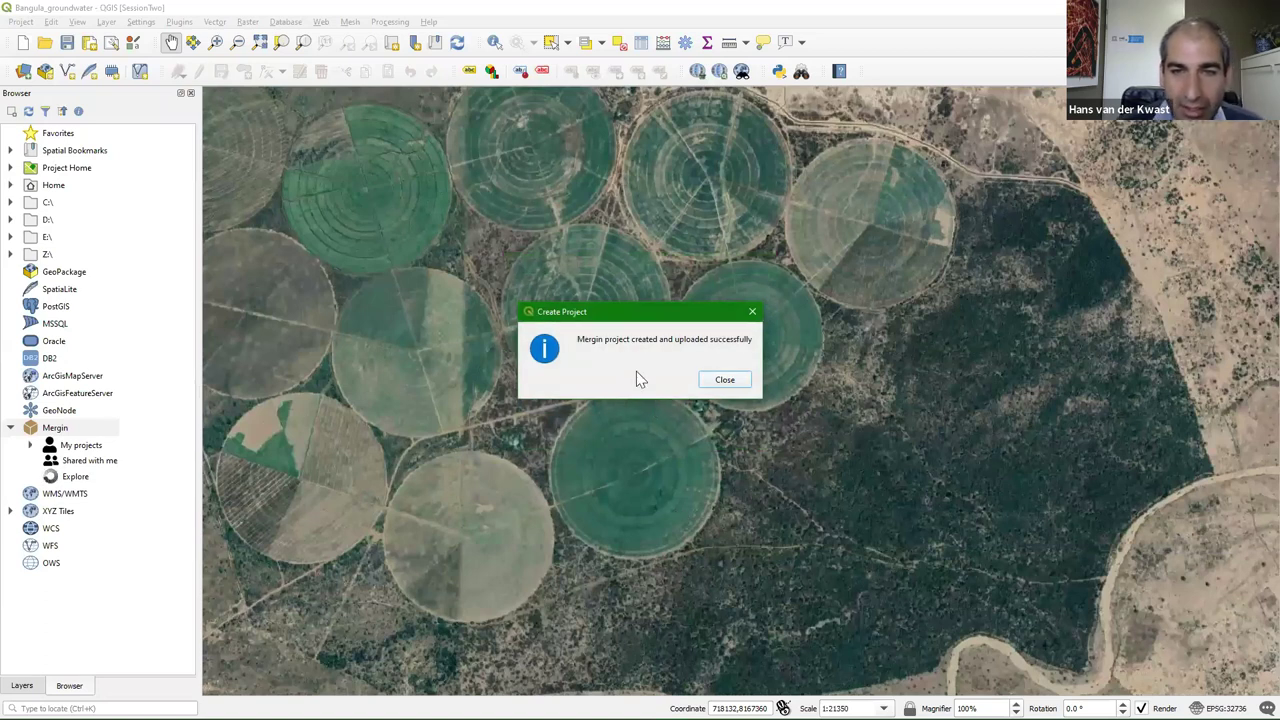
Close the upload message, show Bangula_GW_mapping under Mergin > My projects, and widen the Browser
click(726, 378)
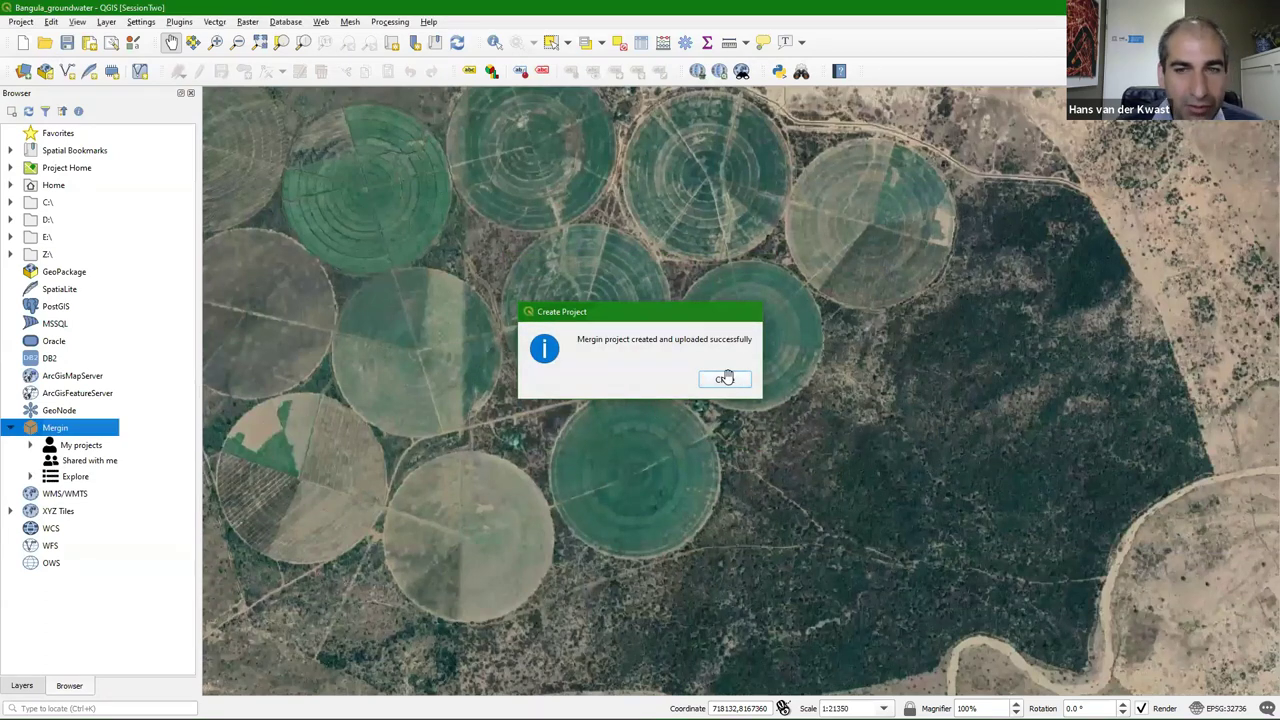
click(31, 445)
drag(201, 486, 282, 478)
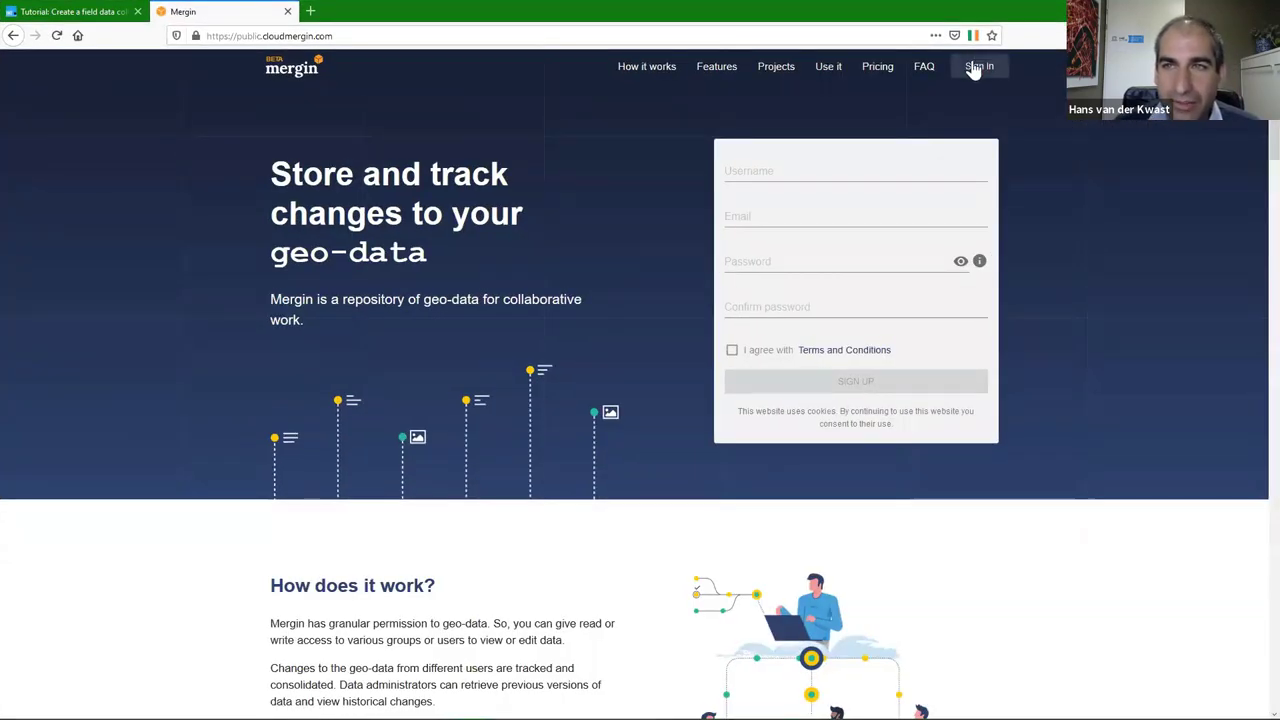
Sign in to the Mergin website with the saved login and open Bangula_GW_mapping
click(979, 65)
click(545, 305)
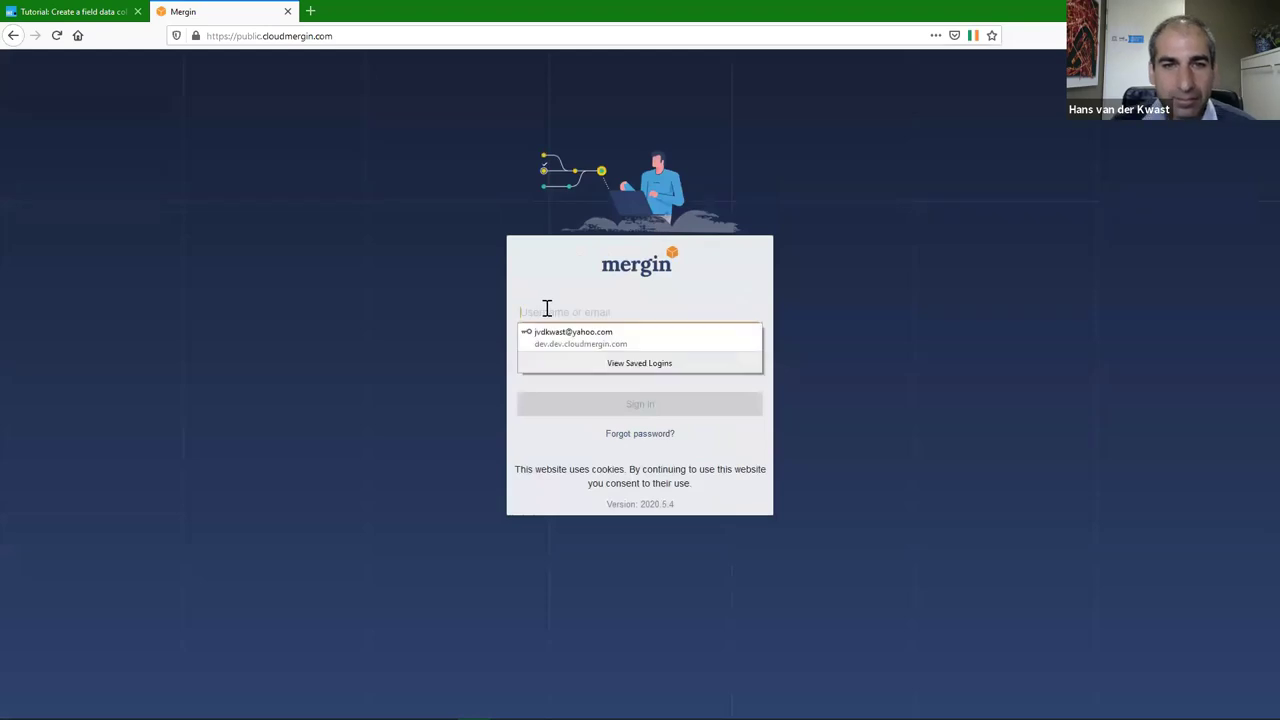
click(560, 346)
click(638, 405)
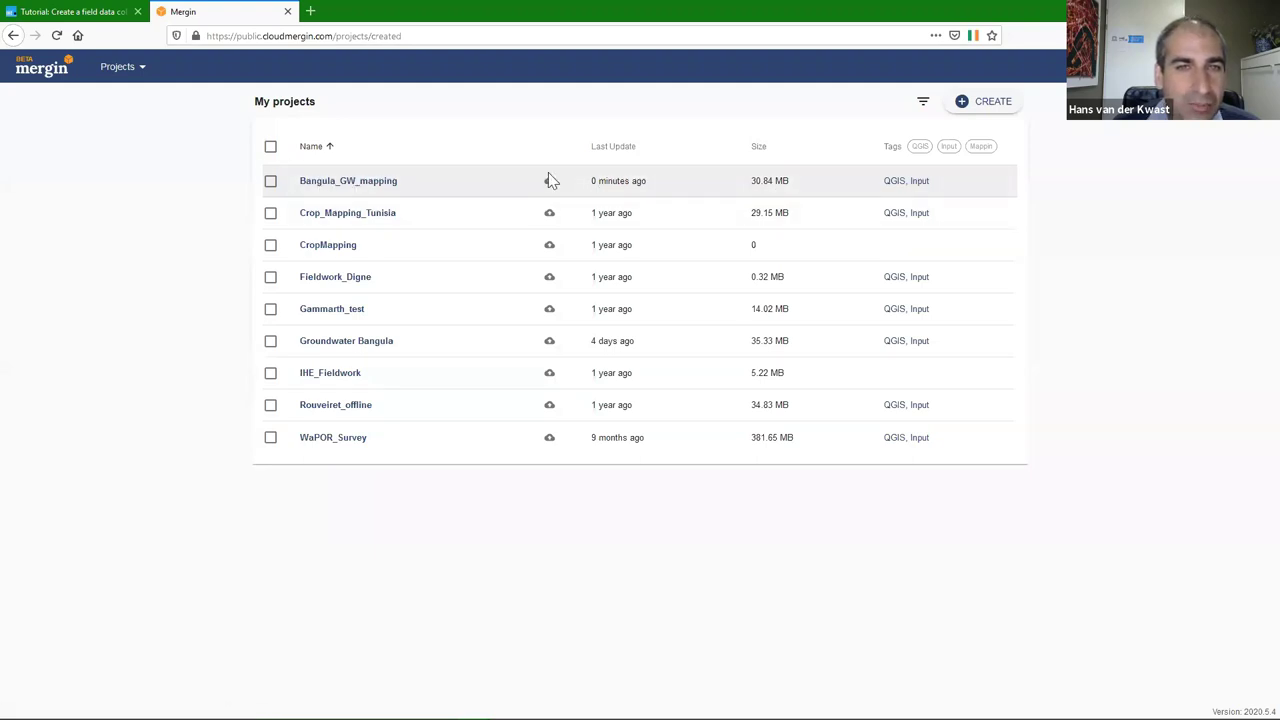
click(349, 193)
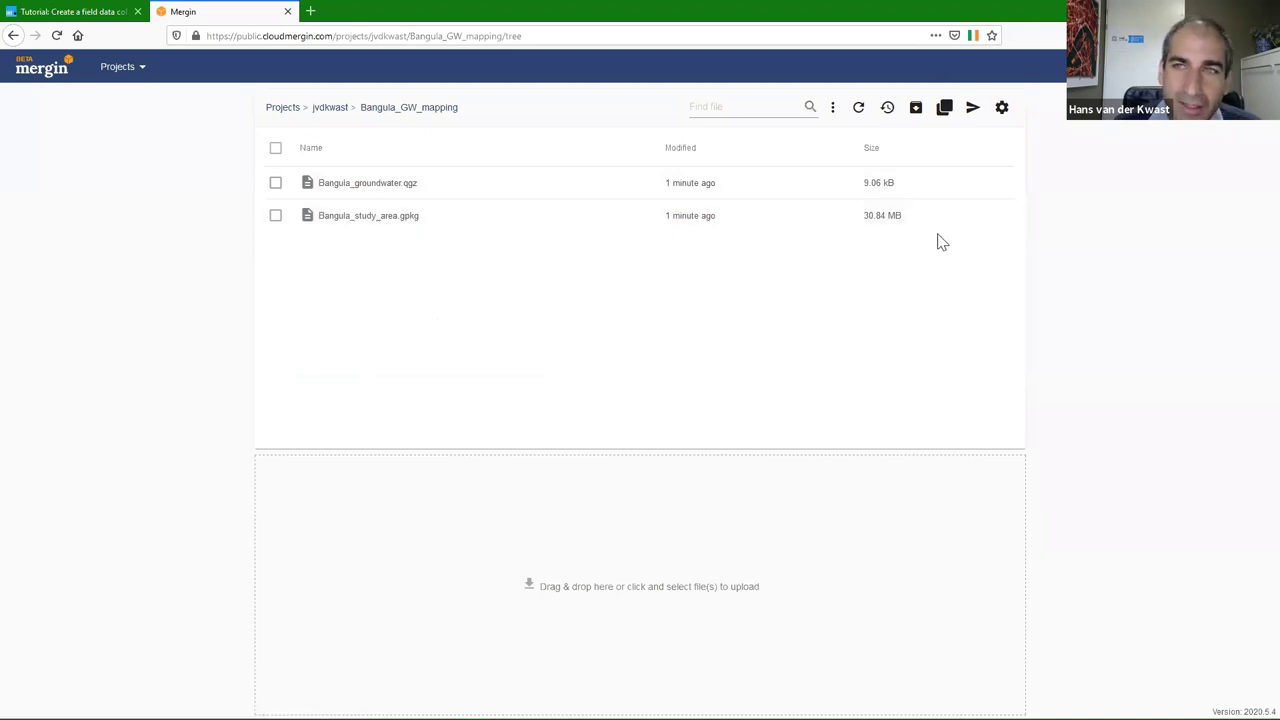
Review Bangula_GW_mapping's settings, then view its history showing the single version v1
click(1003, 108)
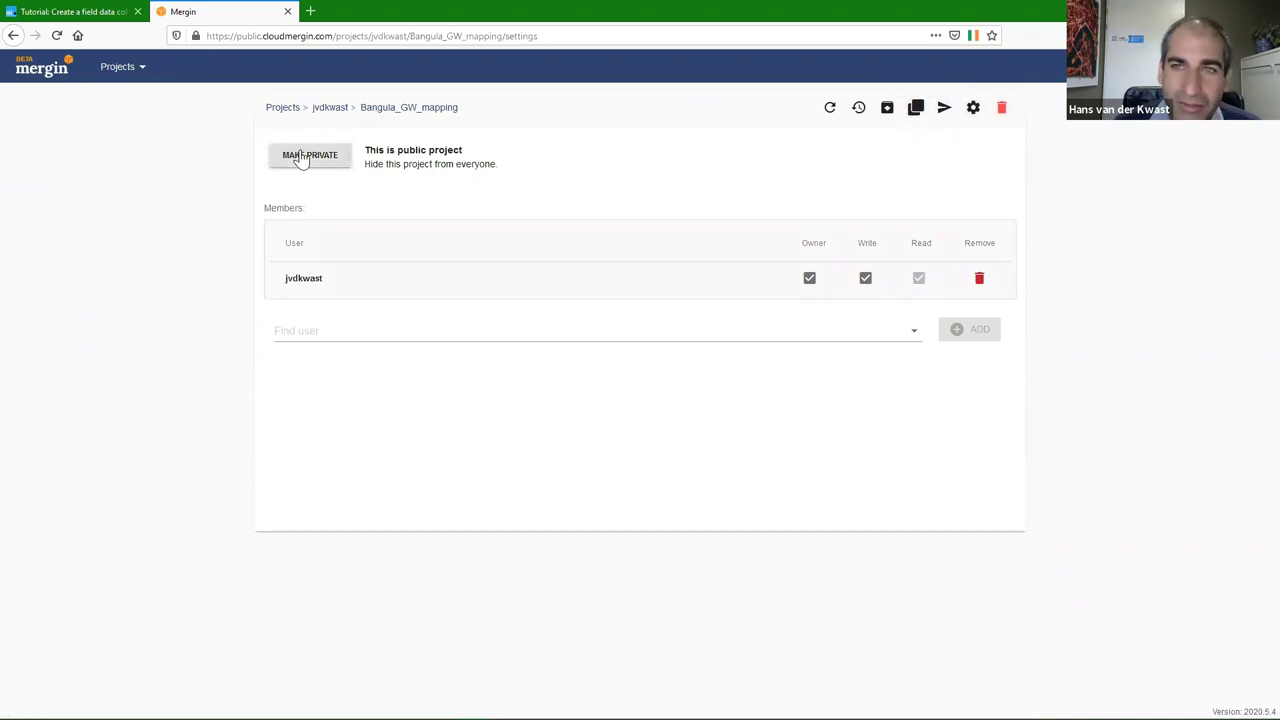
click(858, 109)
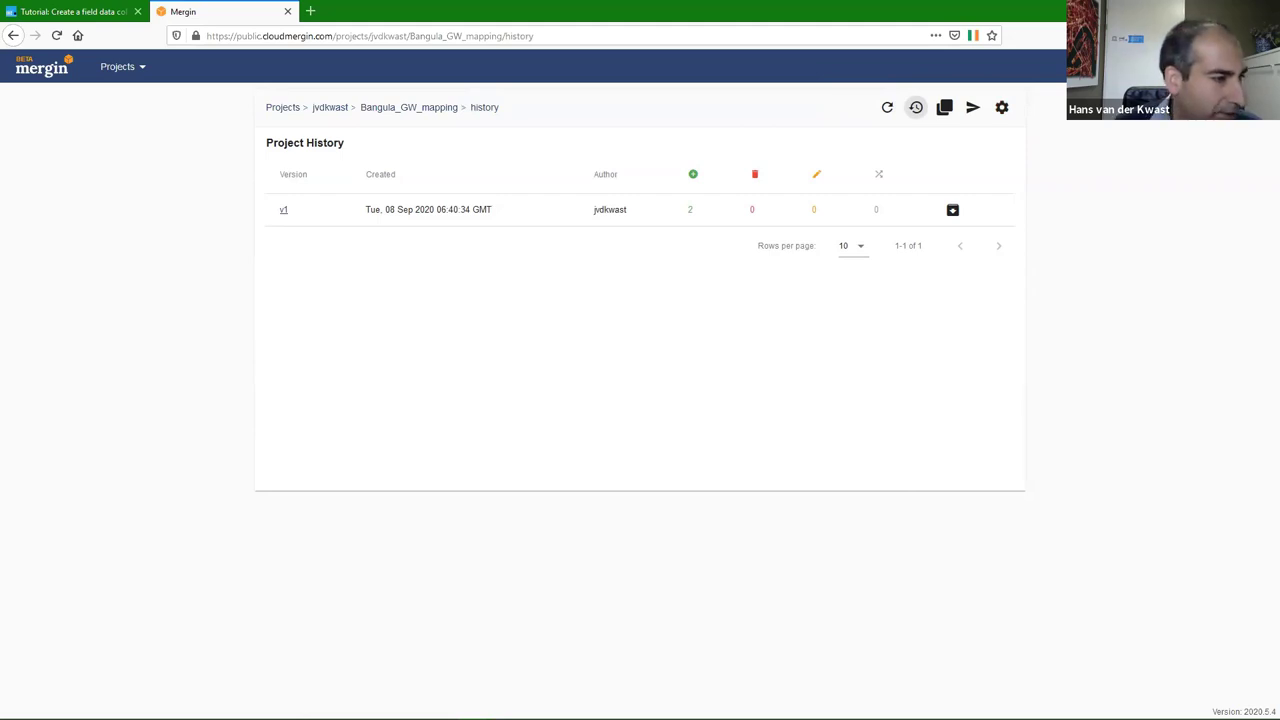
Switch from the web browser back to the QGIS window
key(alt+Tab)
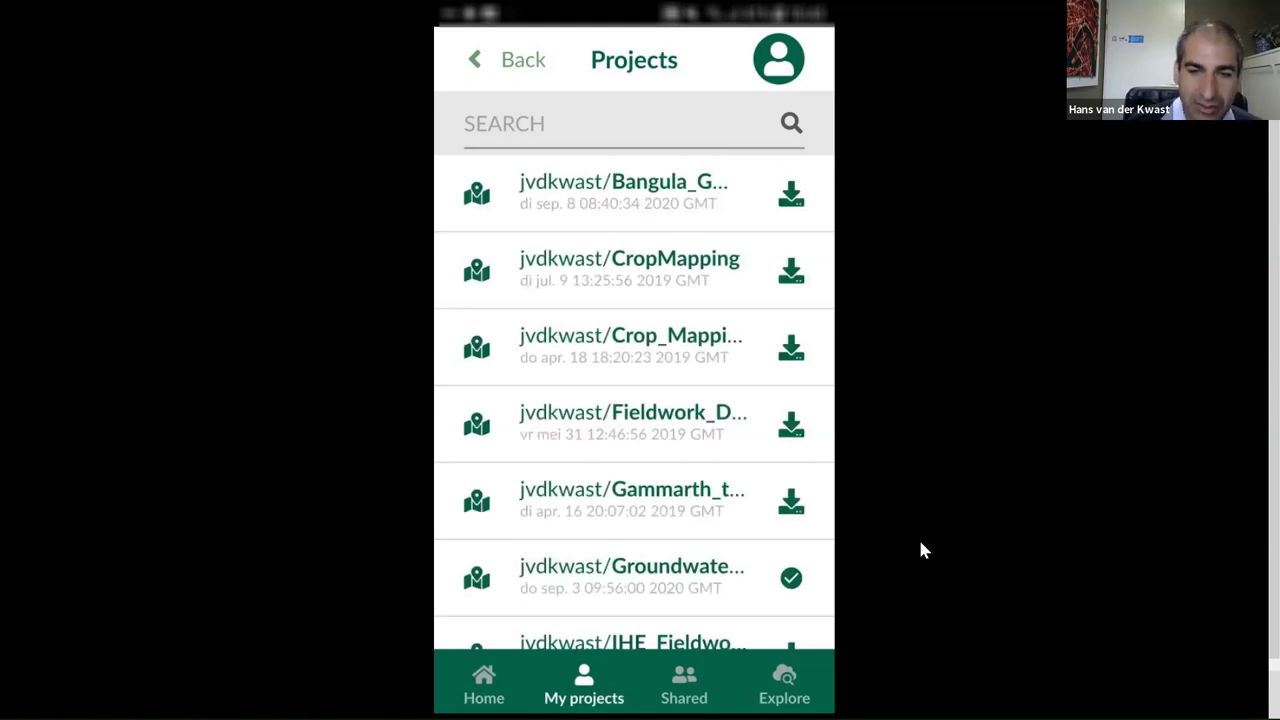
Download and sync Bangula_GW_mapping in Input, then open the project
click(795, 583)
click(794, 584)
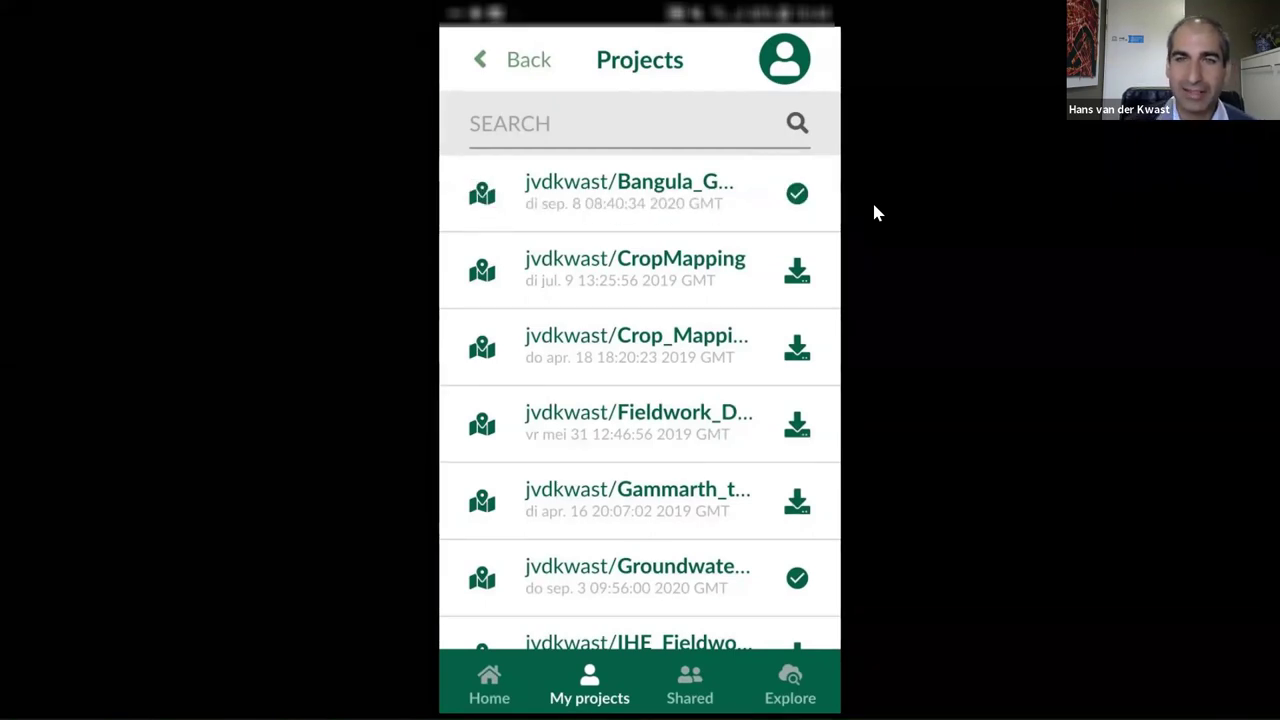
click(796, 194)
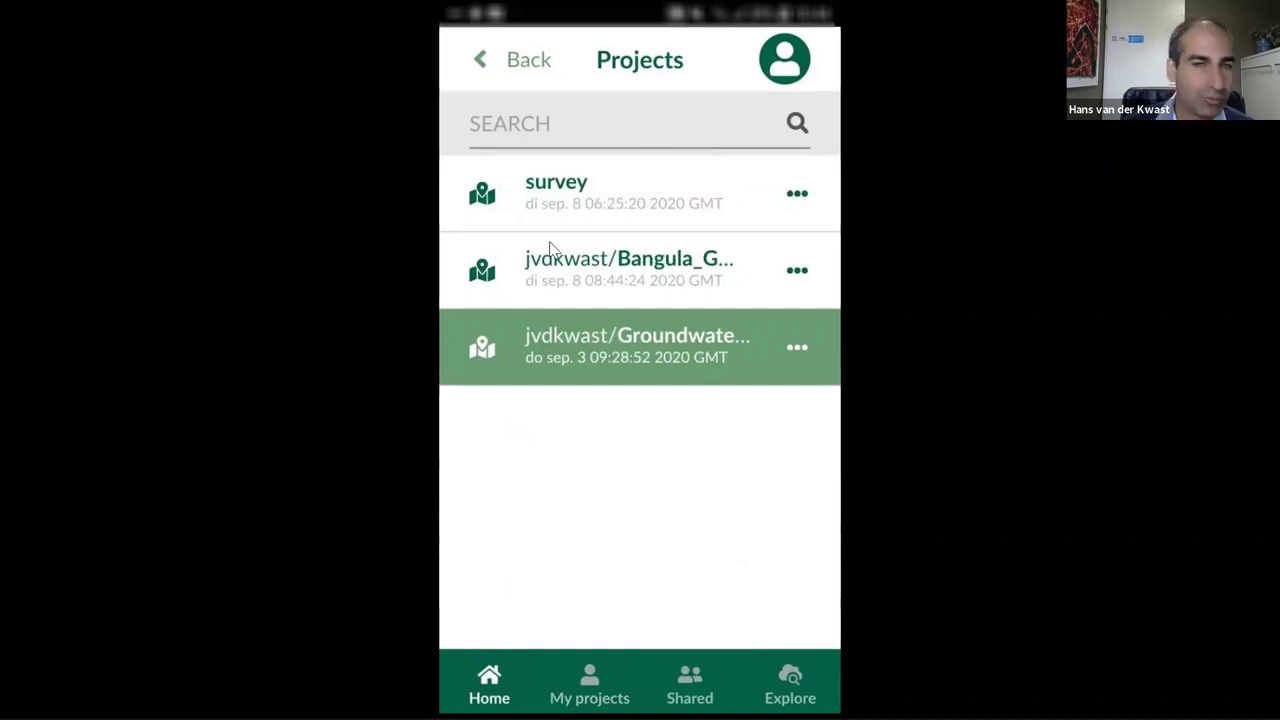
click(620, 260)
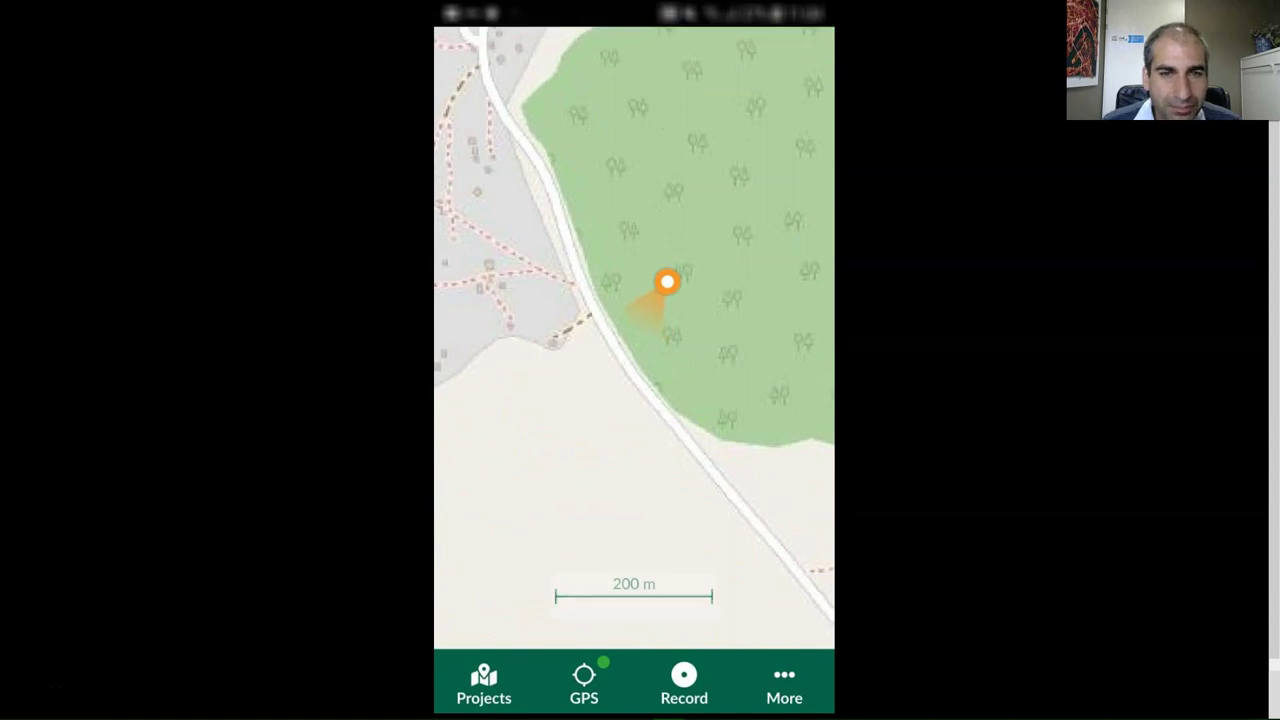
Change the Bangula map background from OSM to Satellite Online through Map themes
click(784, 685)
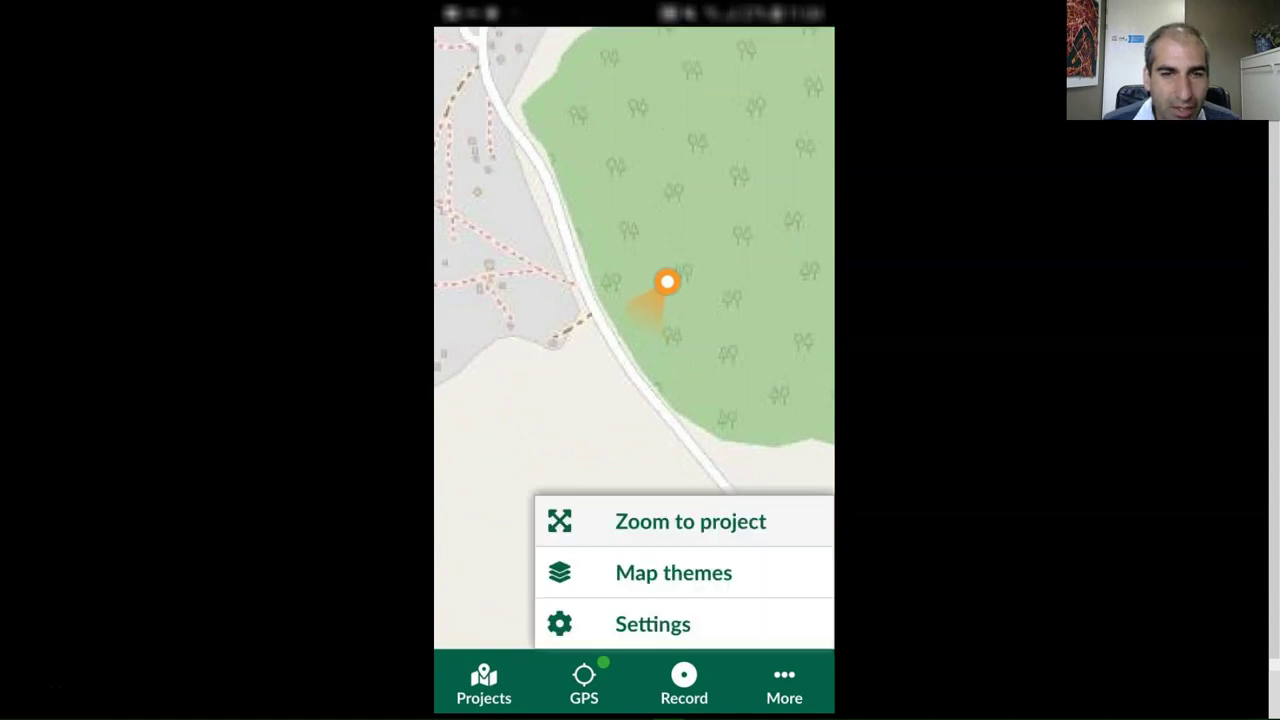
click(673, 572)
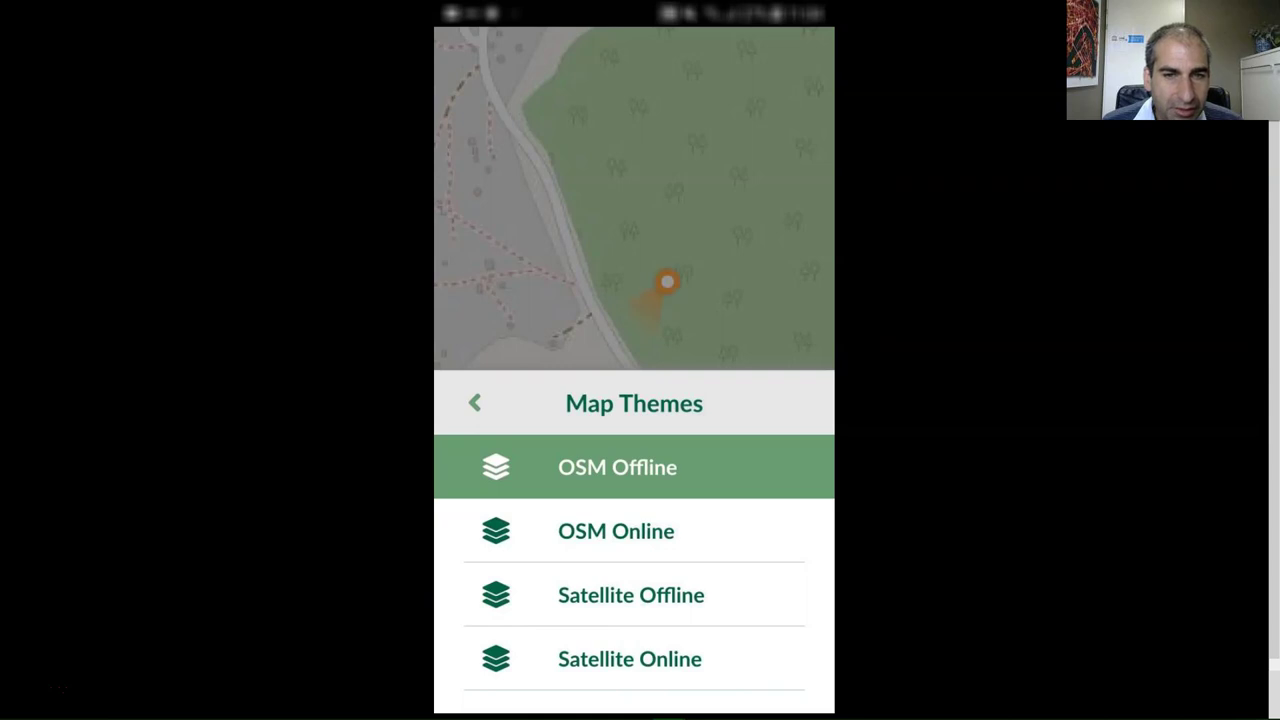
click(630, 659)
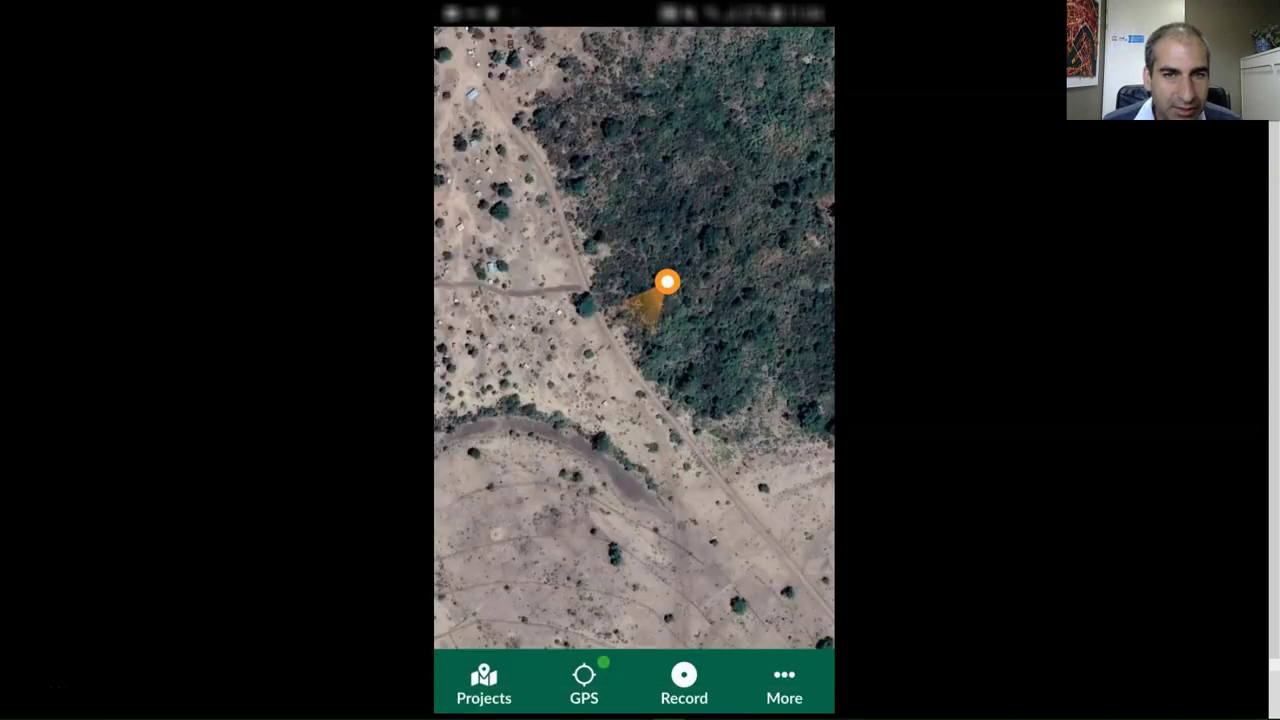
click(784, 685)
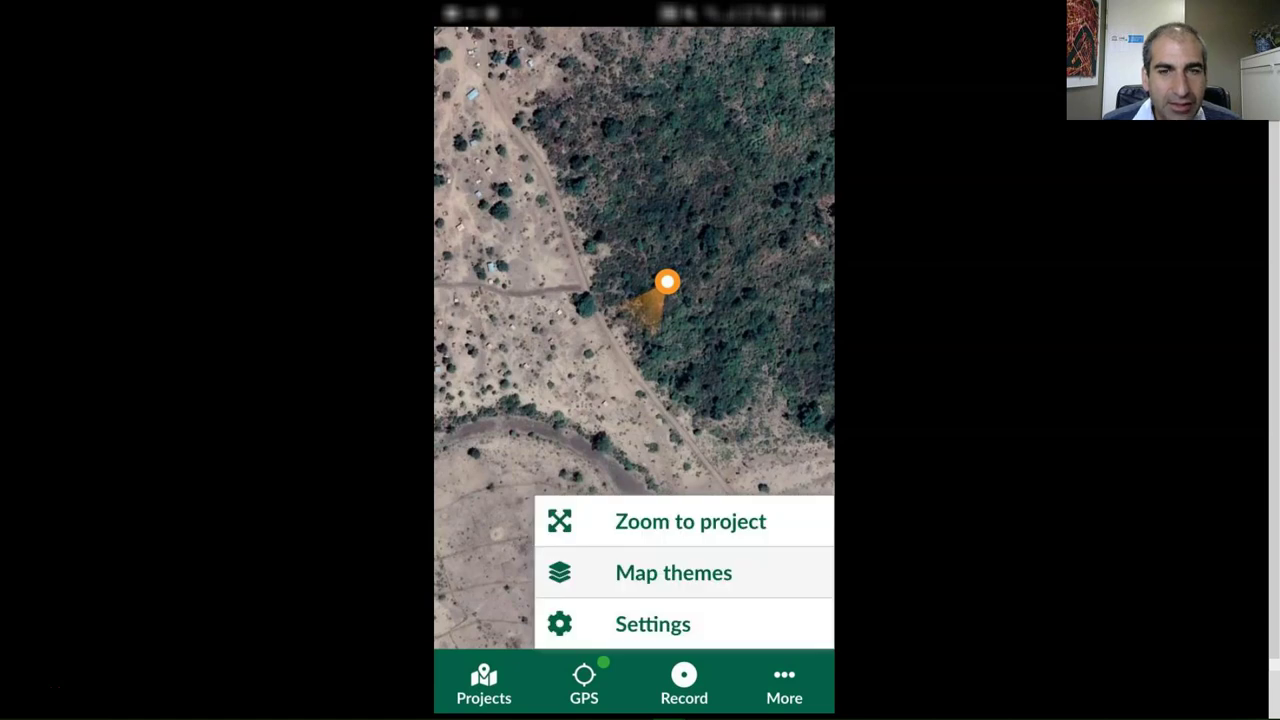
click(673, 572)
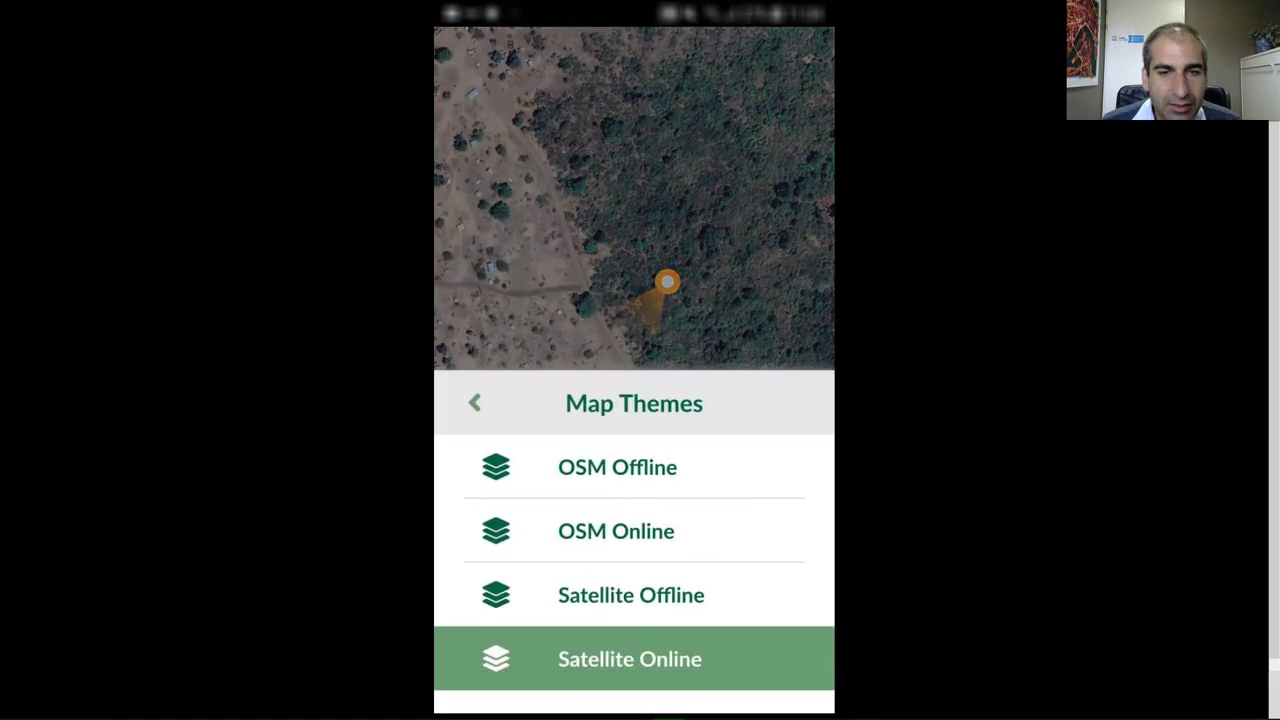
click(630, 659)
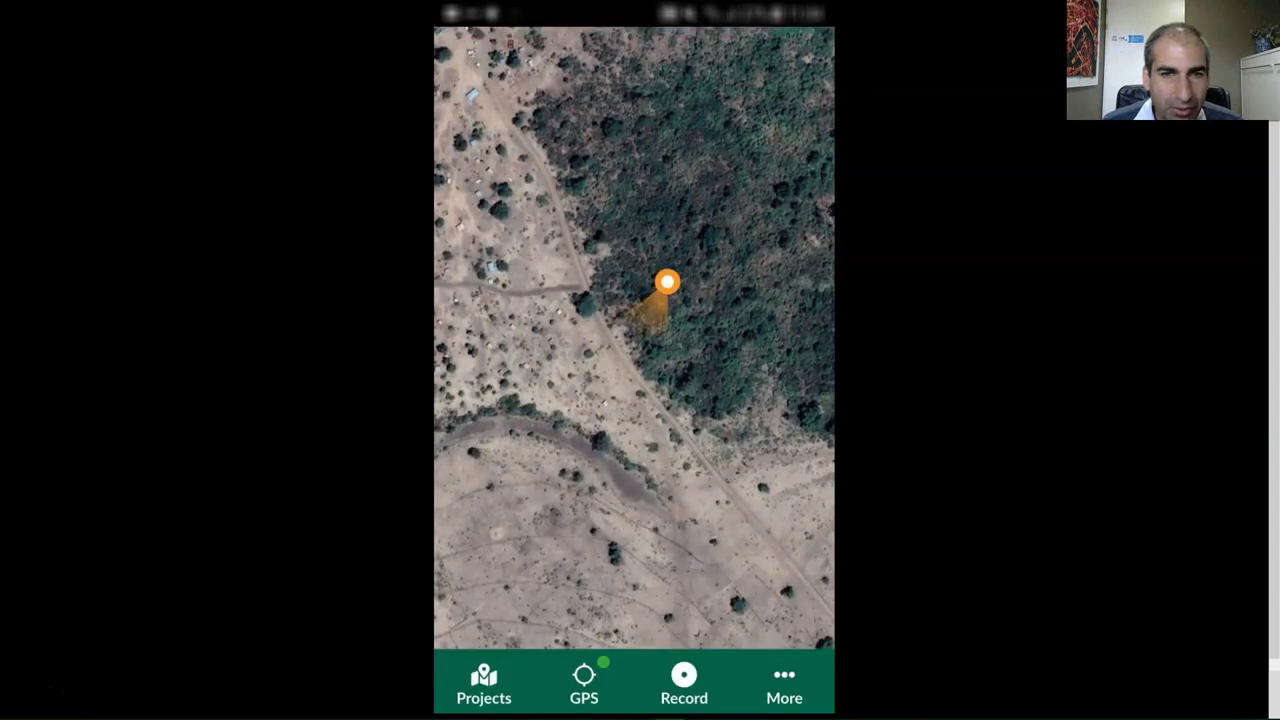
scroll(667, 300, up, 3)
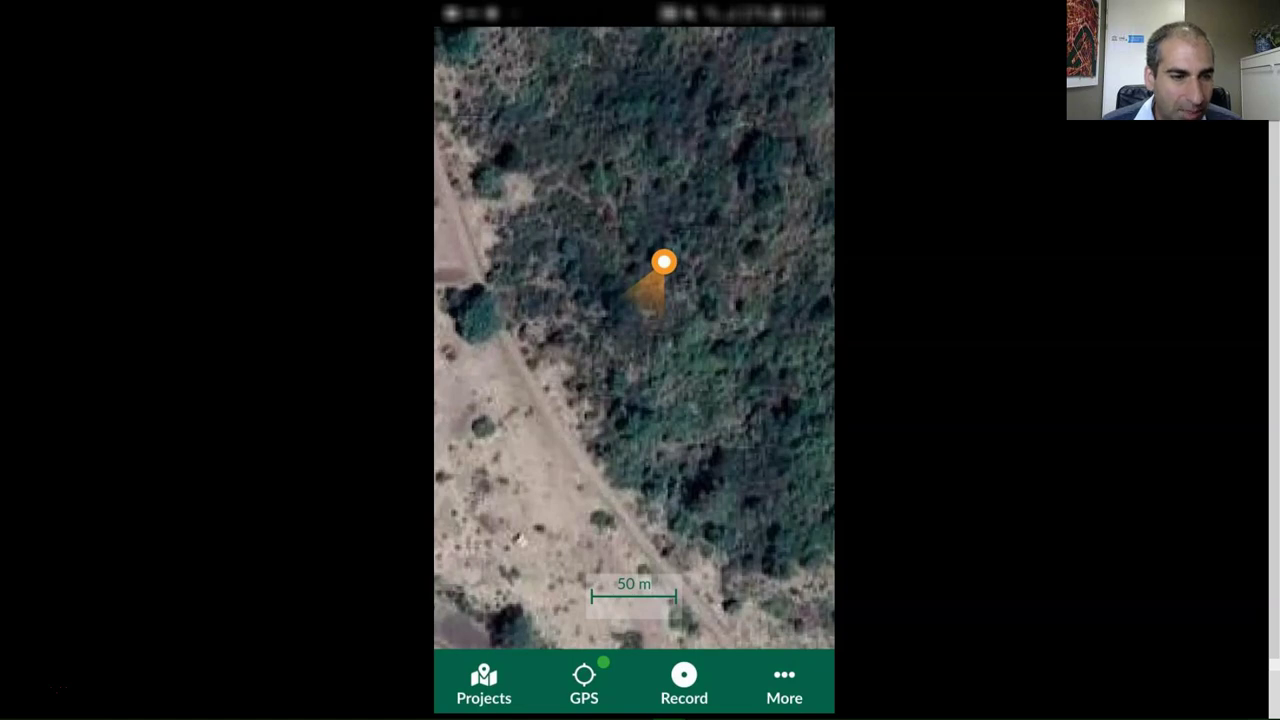
Bring up Input's extra map options to begin recording a survey point
click(792, 688)
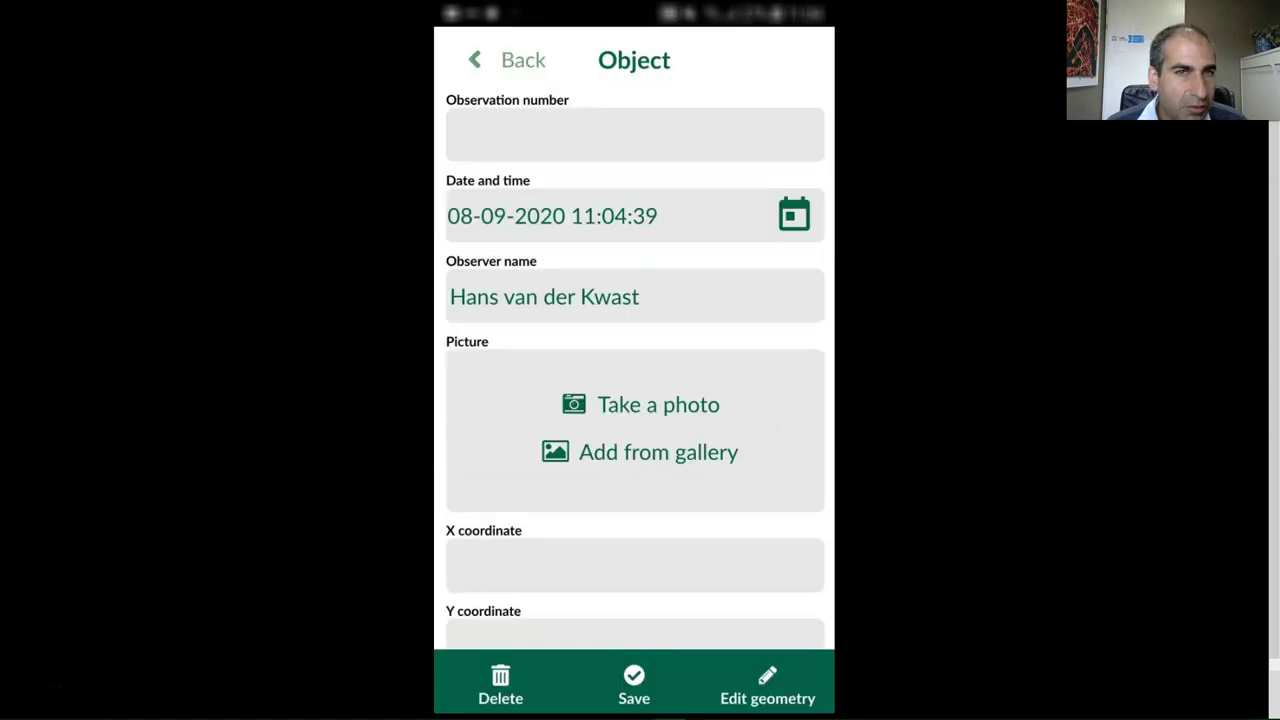
Enter observation number 1 and attach a newly captured camera photo to the Picture field
click(635, 134)
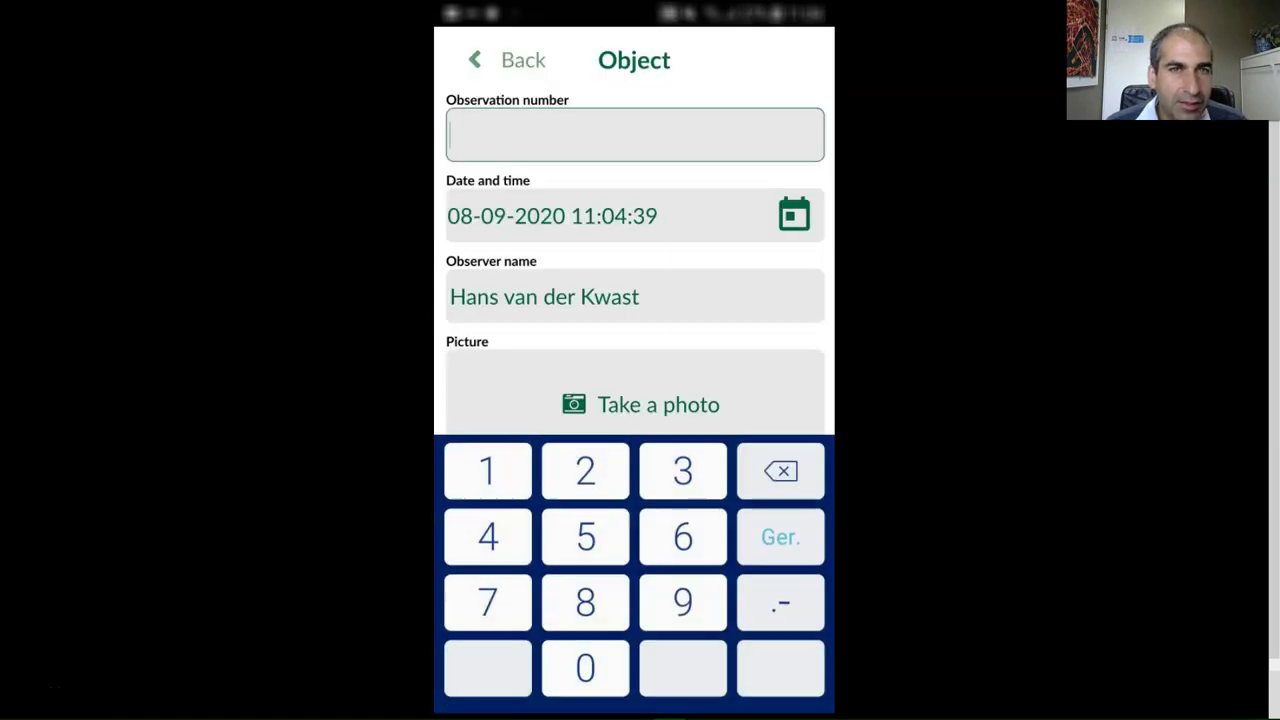
text(1)
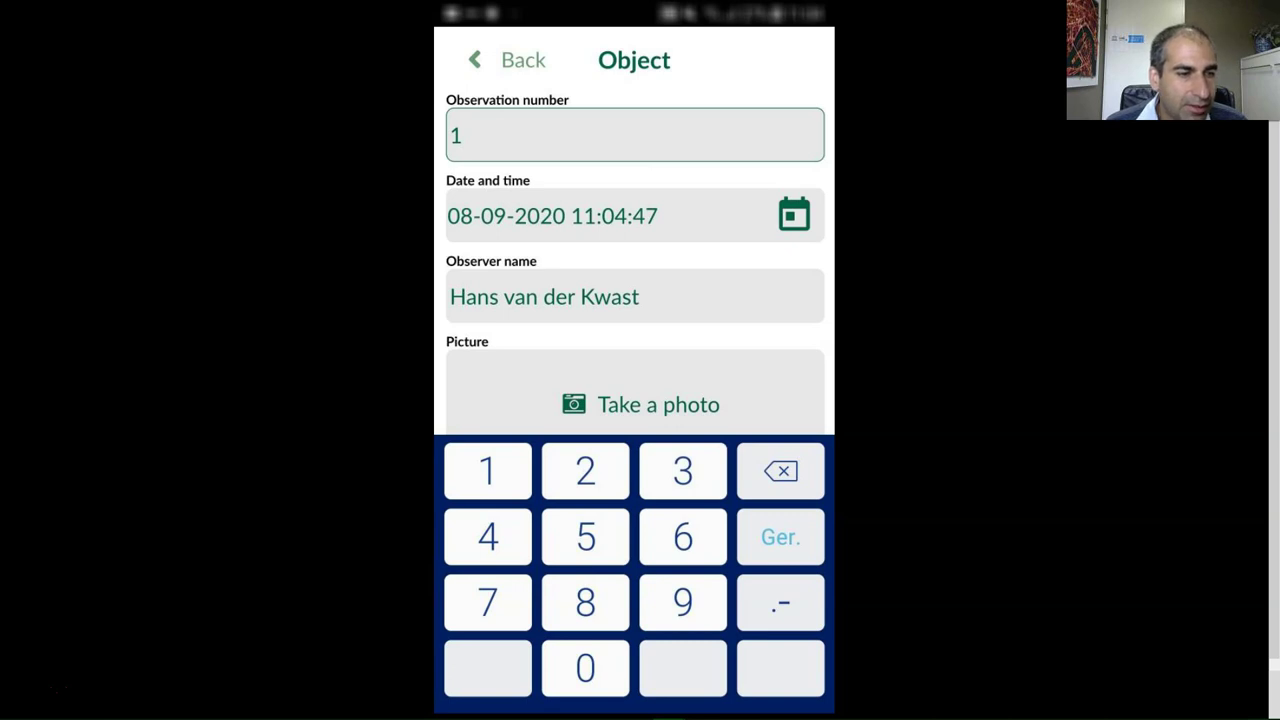
scroll(635, 257, down, 2)
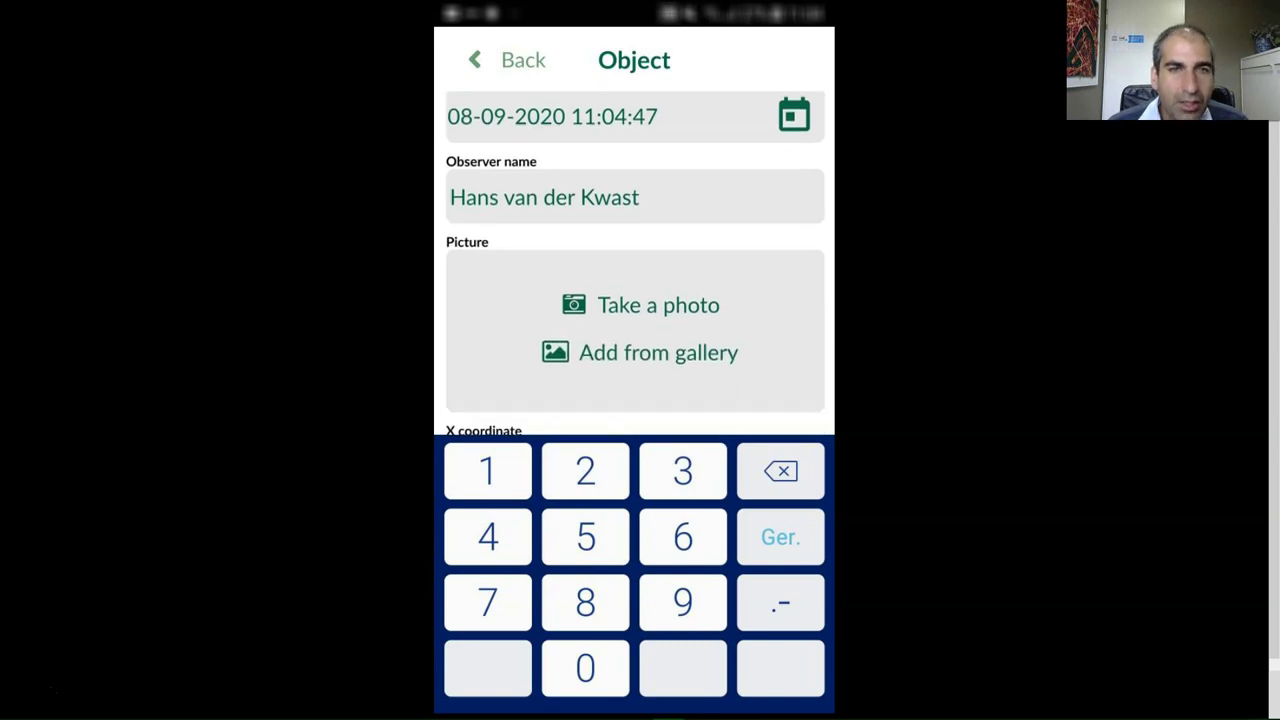
click(658, 305)
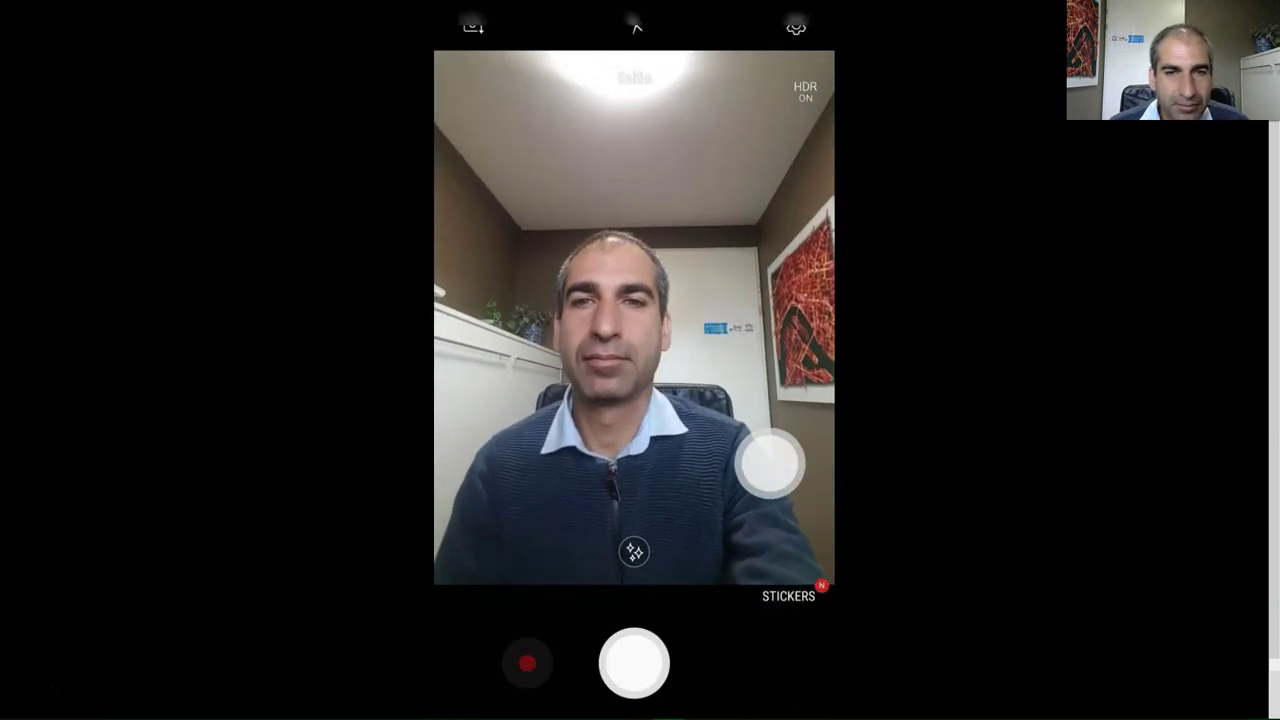
click(770, 463)
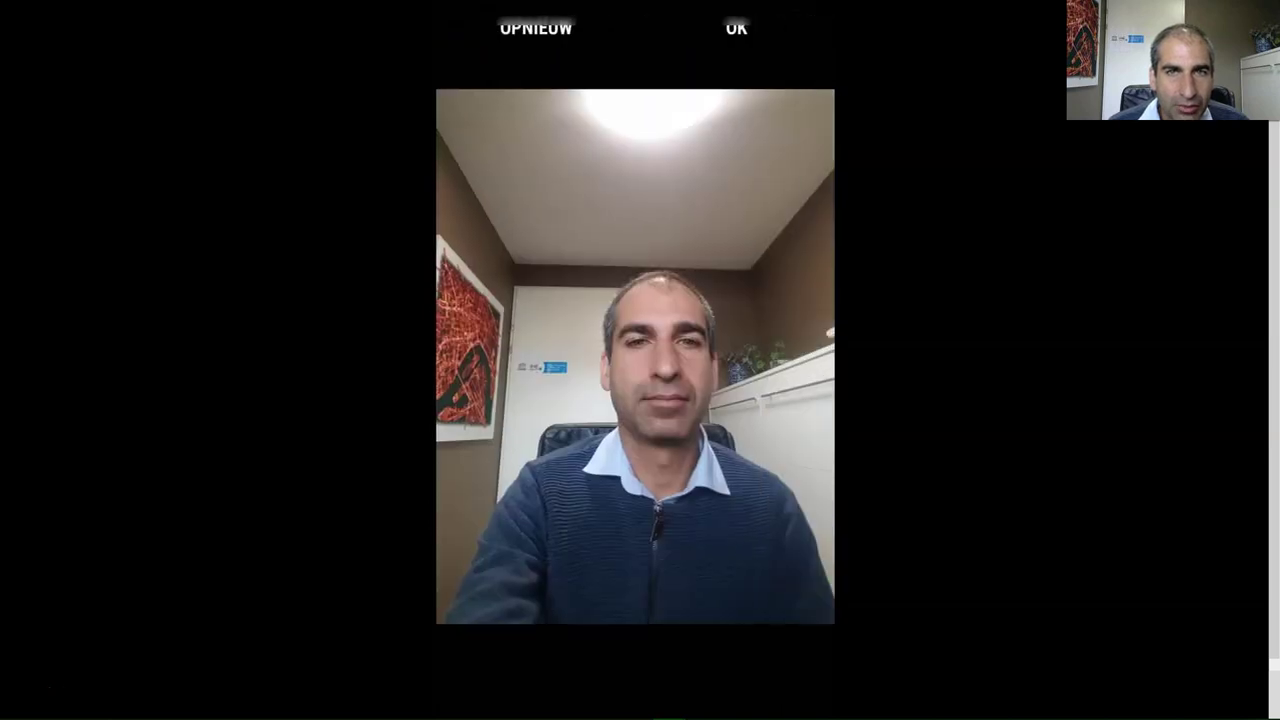
click(734, 28)
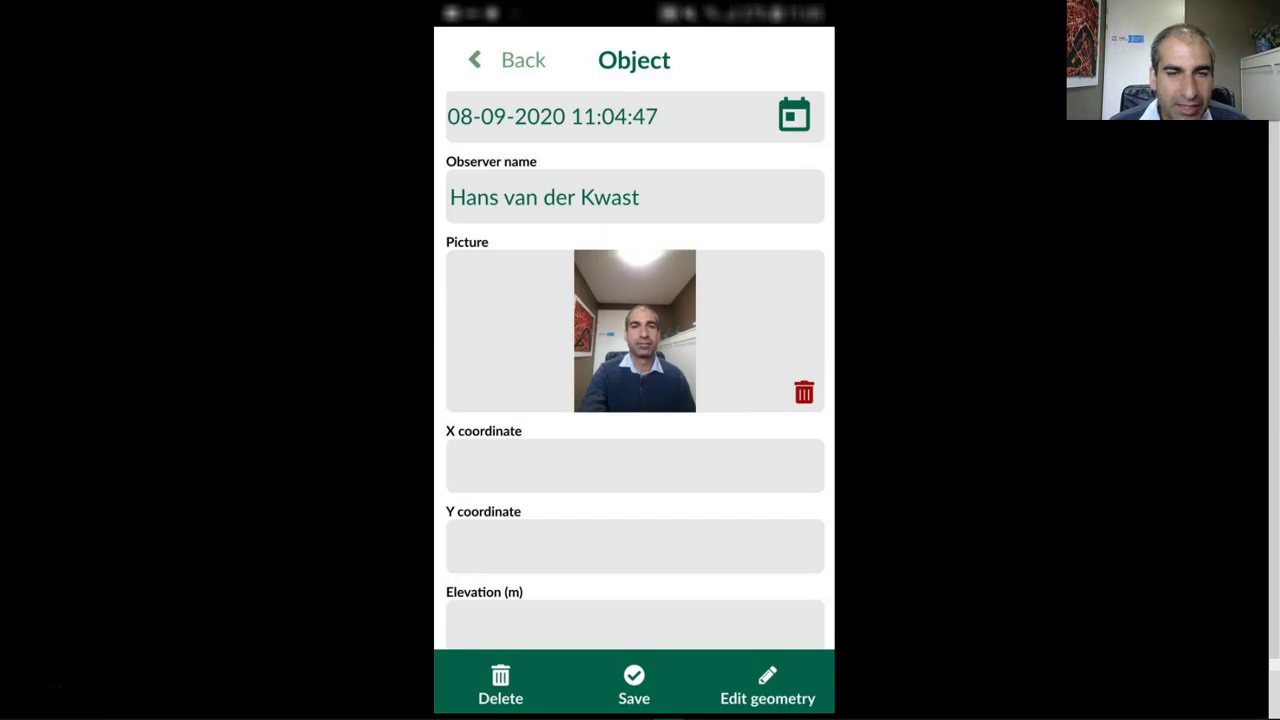
Set the feature type to Borehole and the depth to bottom to 50
scroll(636, 370, down, 5)
scroll(636, 370, up, 1)
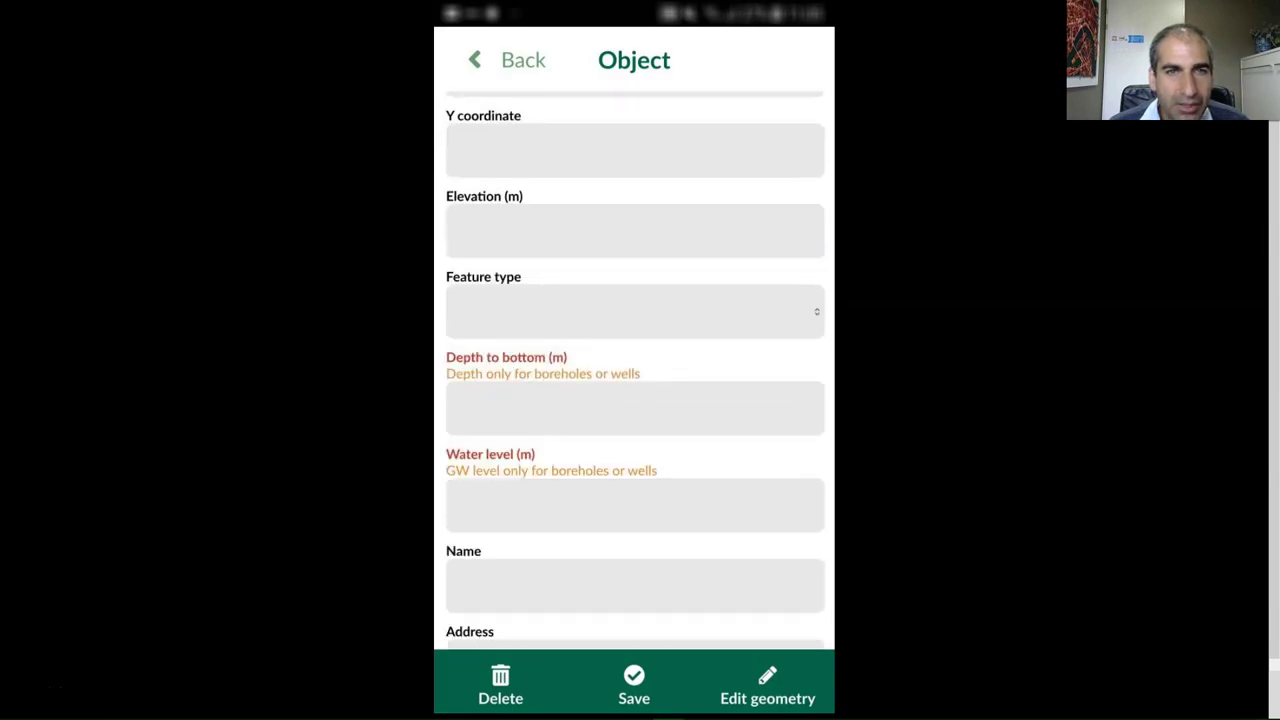
click(635, 345)
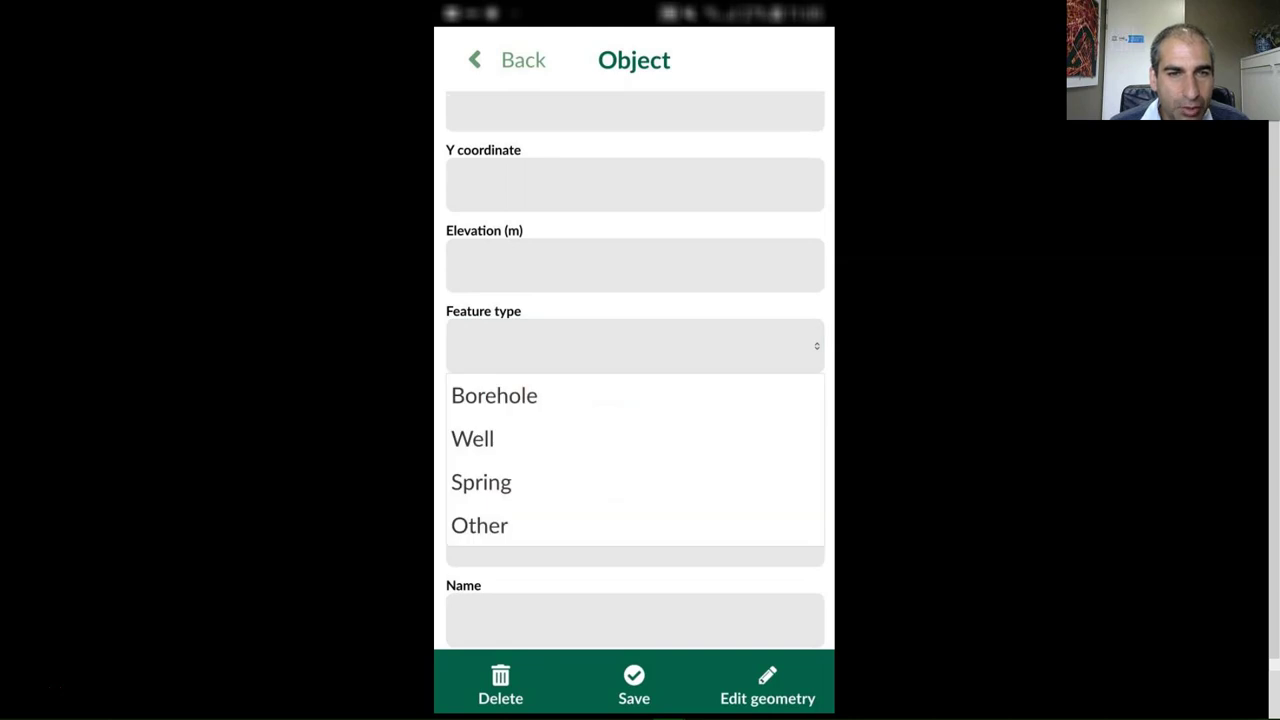
click(494, 395)
click(635, 442)
text(50)
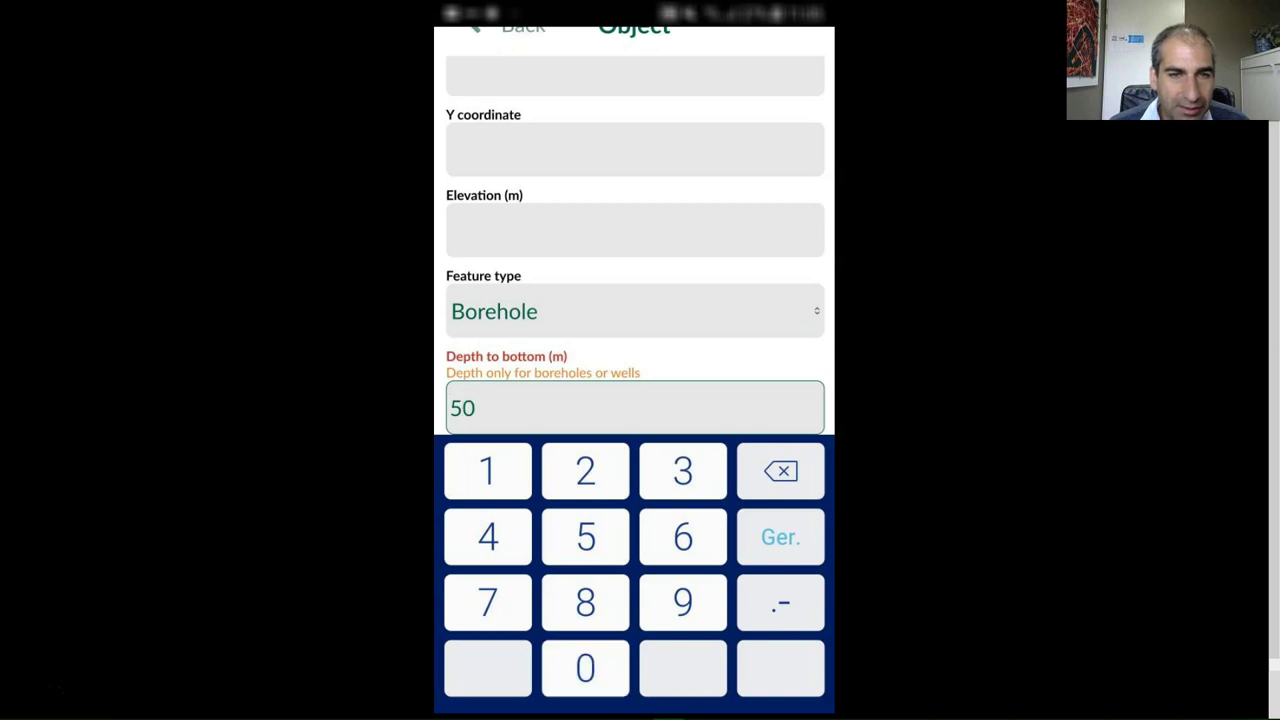
Enter a water level of 20 and dismiss the number keypad
scroll(635, 250, down, 2)
click(635, 391)
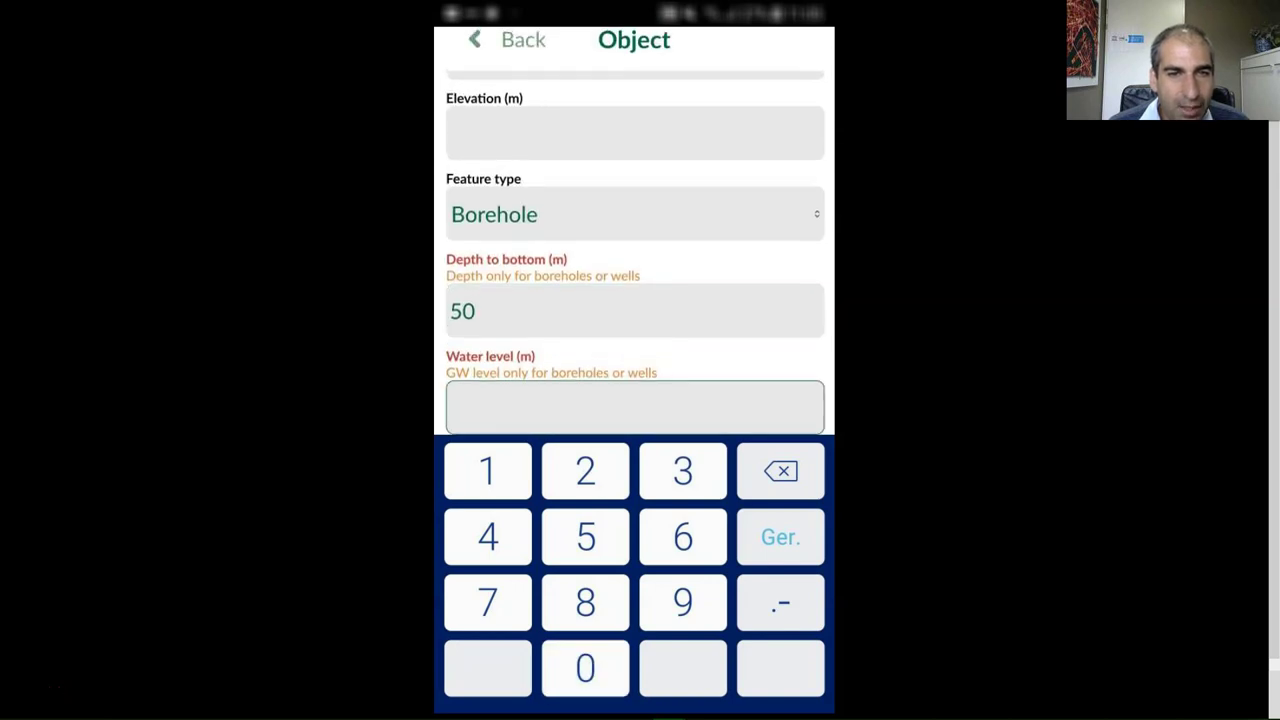
text(20)
scroll(635, 250, down, 1)
scroll(635, 250, down, 1)
scroll(635, 250, up, 1)
key(Escape)
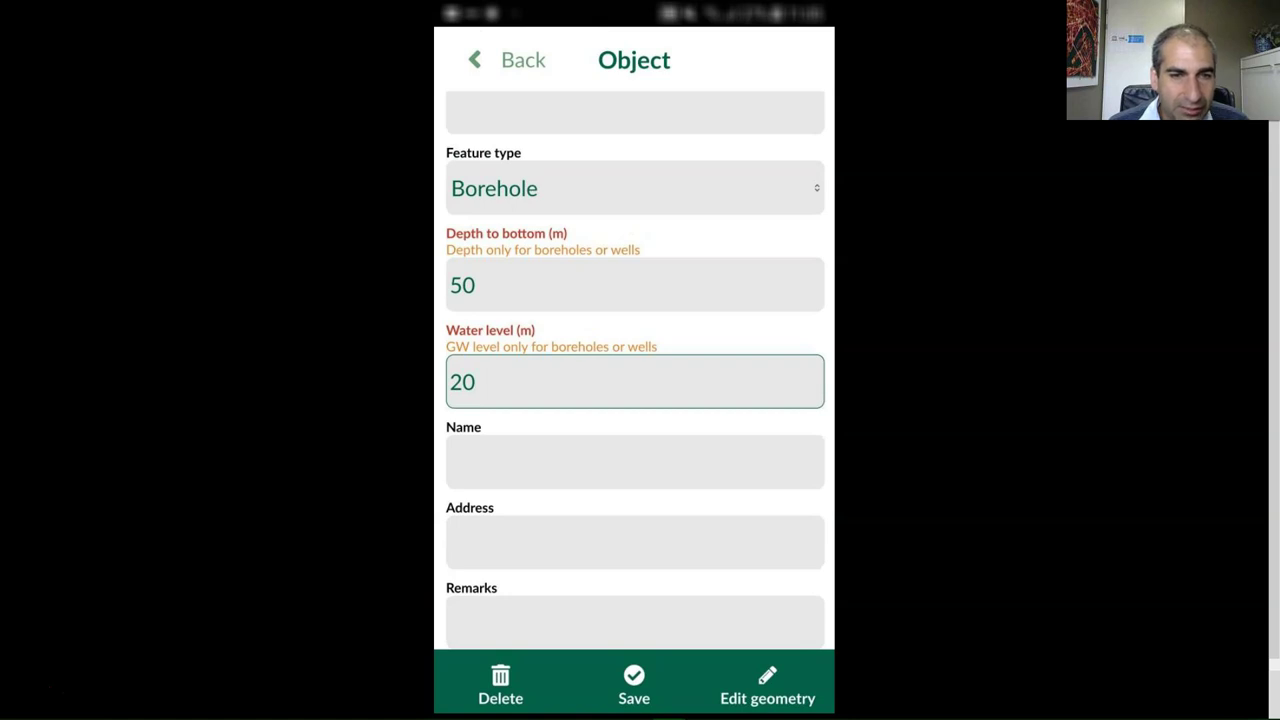
scroll(635, 400, up, 2)
scroll(635, 400, up, 5)
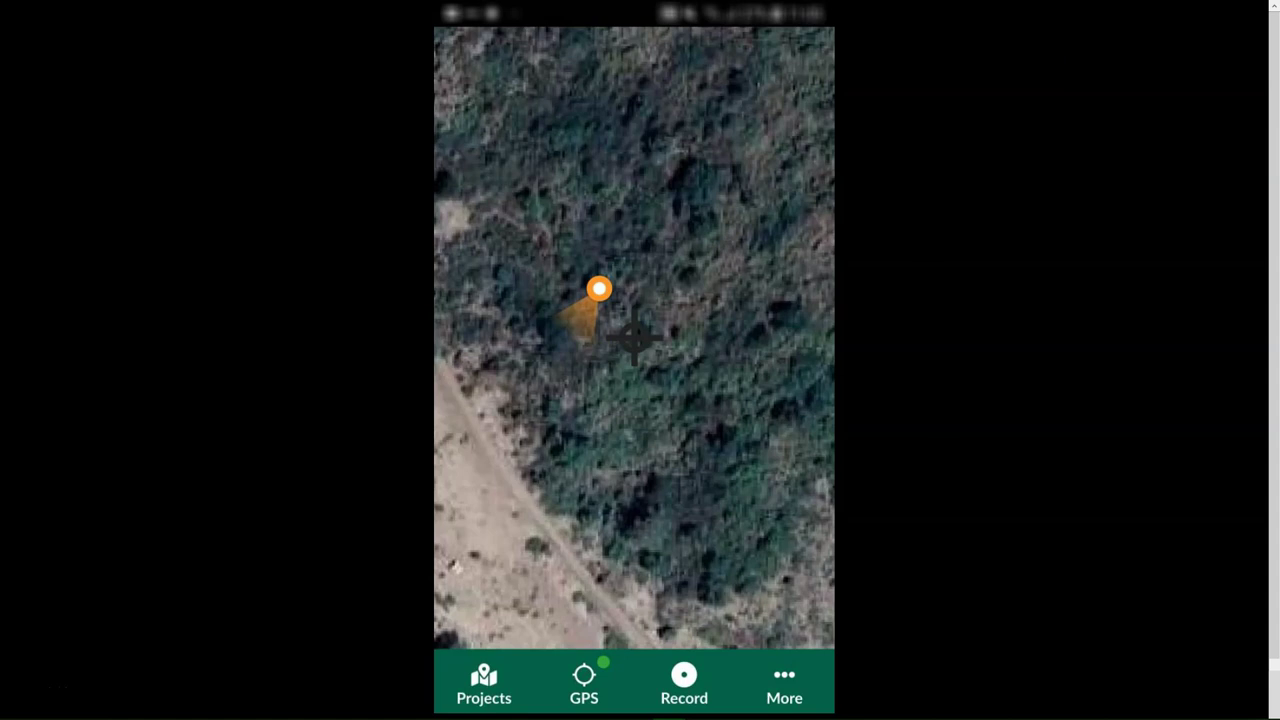
Scroll up on the Bangula_GW_mapping satellite map
scroll(656, 357, up, 2)
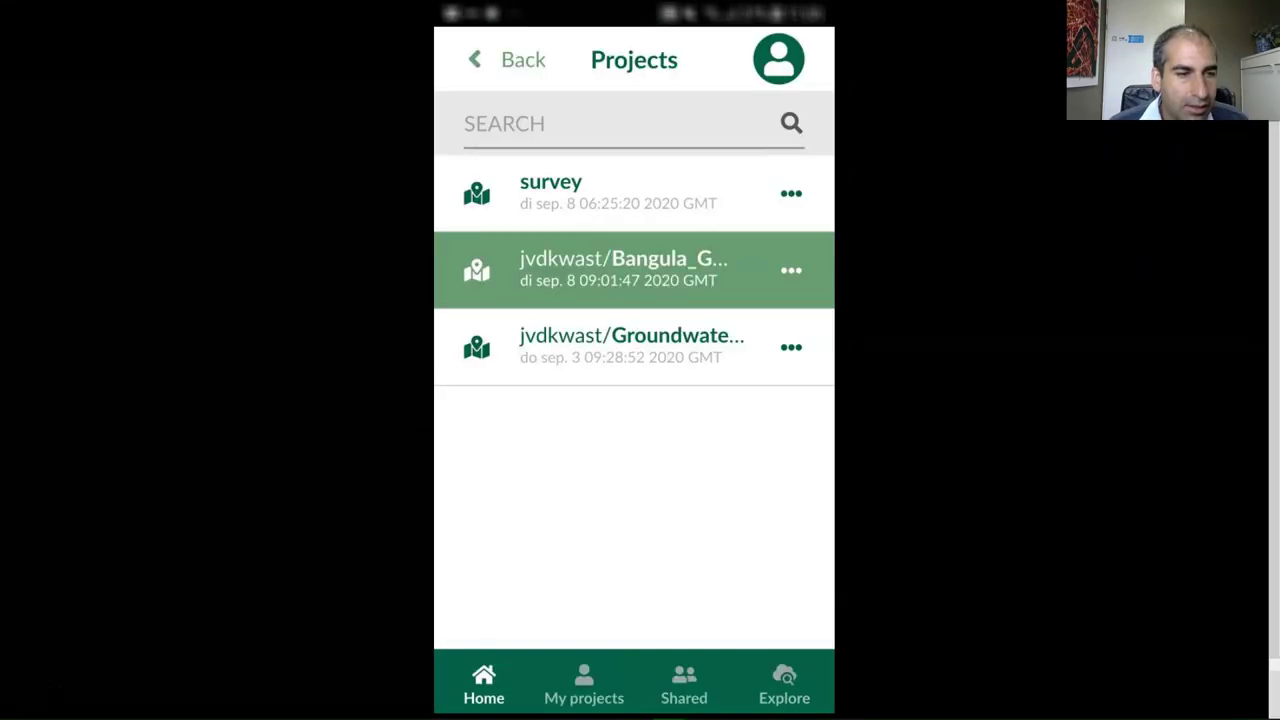
Switch Input's Projects screen to the My projects list
click(584, 685)
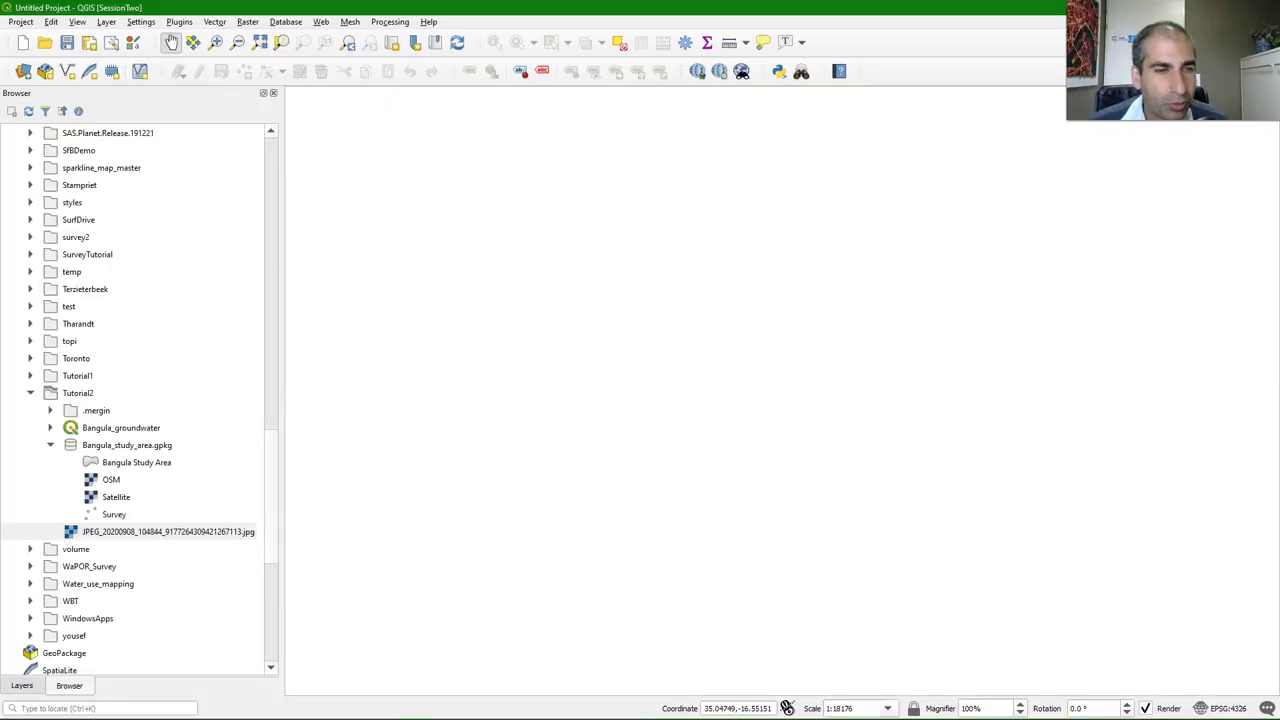
Synchronize Bangula_GW_mapping from Mergin, pulling the new photo, then open it to show its satellite map
scroll(135, 400, down, 6)
scroll(135, 400, down, 2)
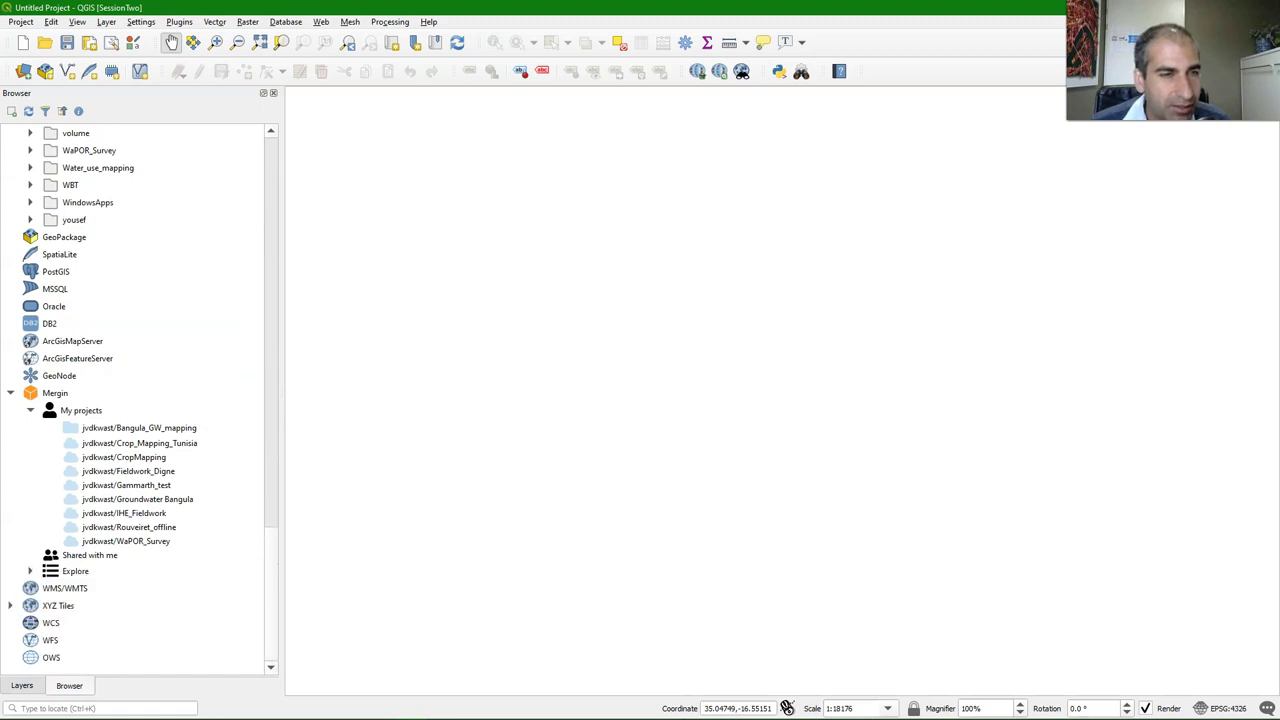
click(139, 427)
right_click(110, 428)
click(154, 469)
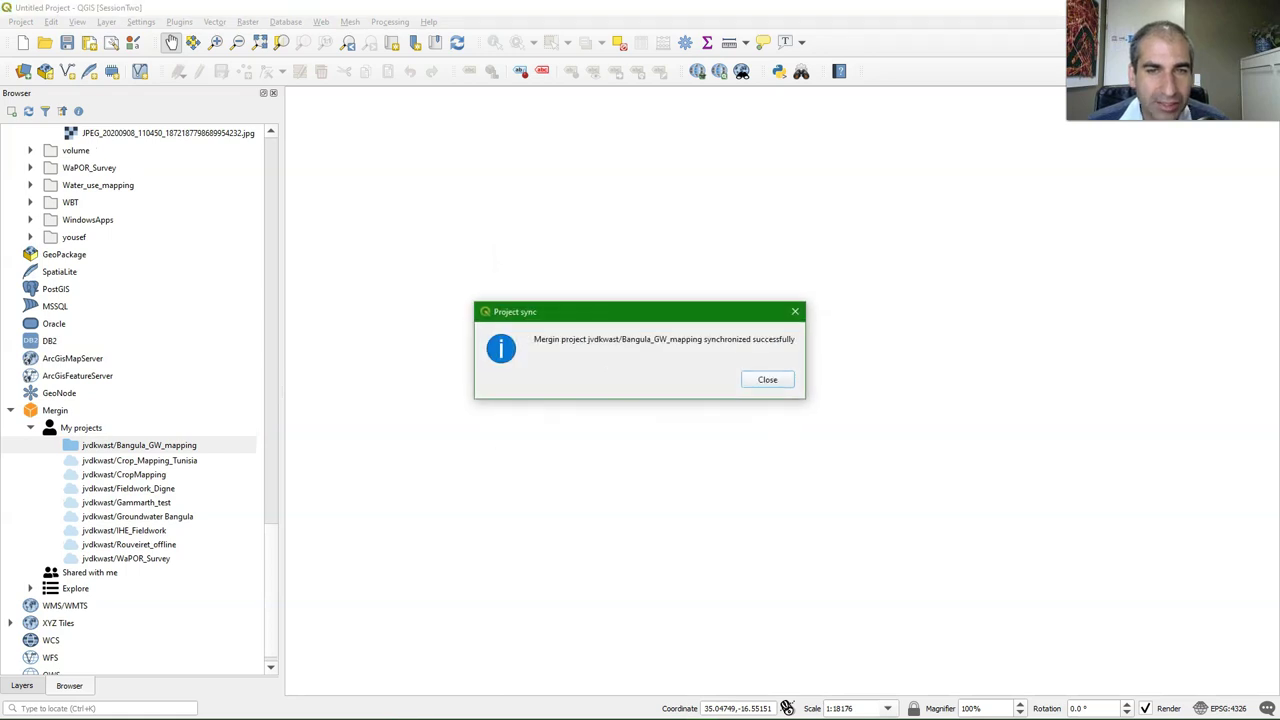
click(767, 379)
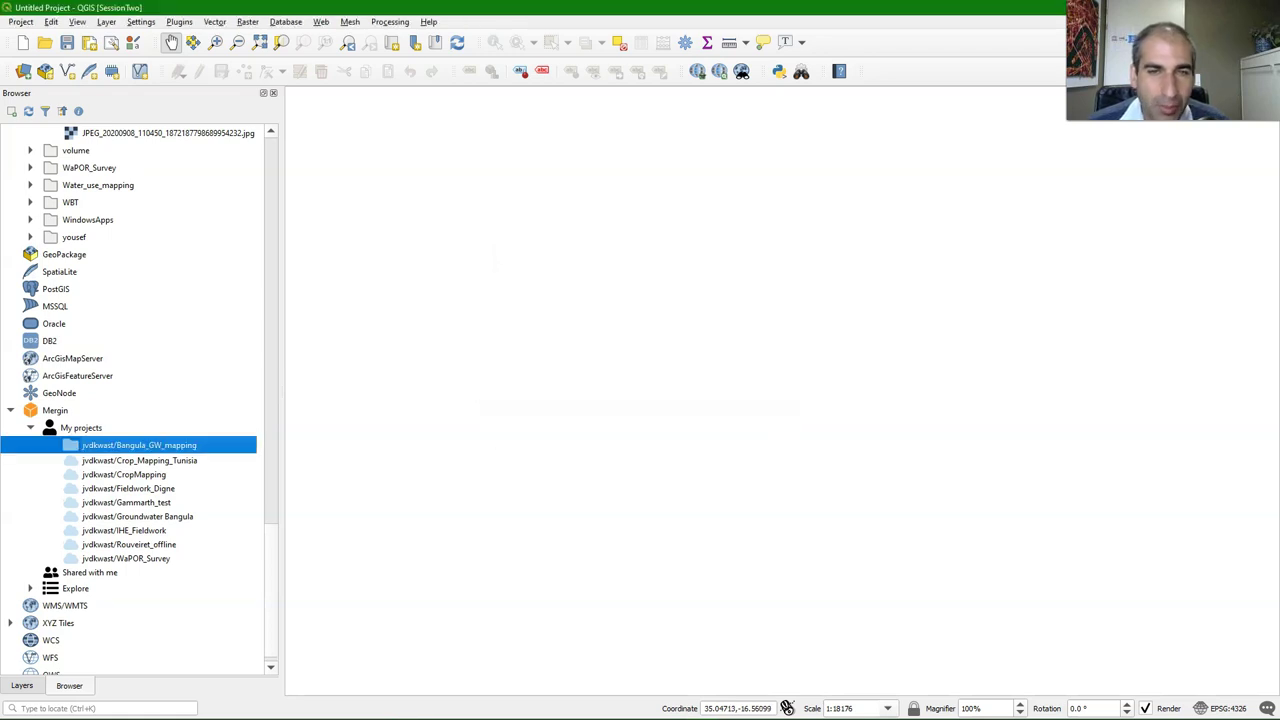
right_click(165, 445)
click(200, 451)
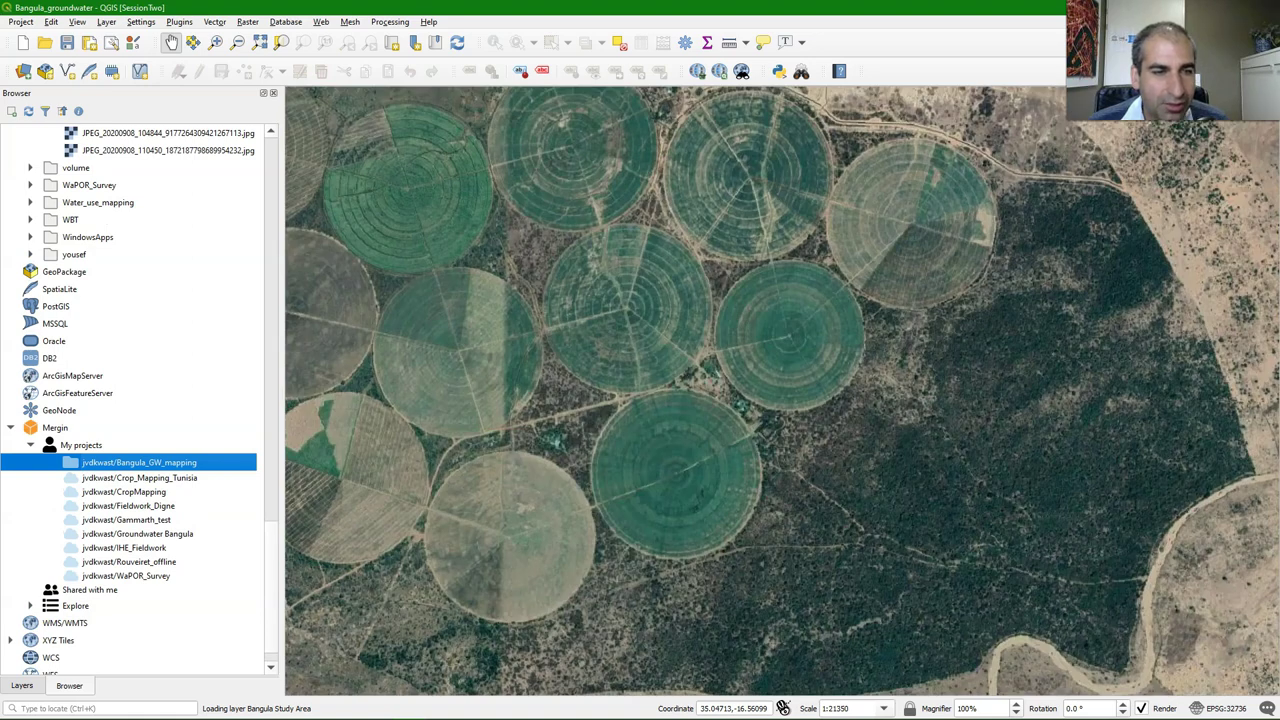
Open the Survey attribute table and enlarge it to see the Borehole point's attributes and photo
right_click(83, 134)
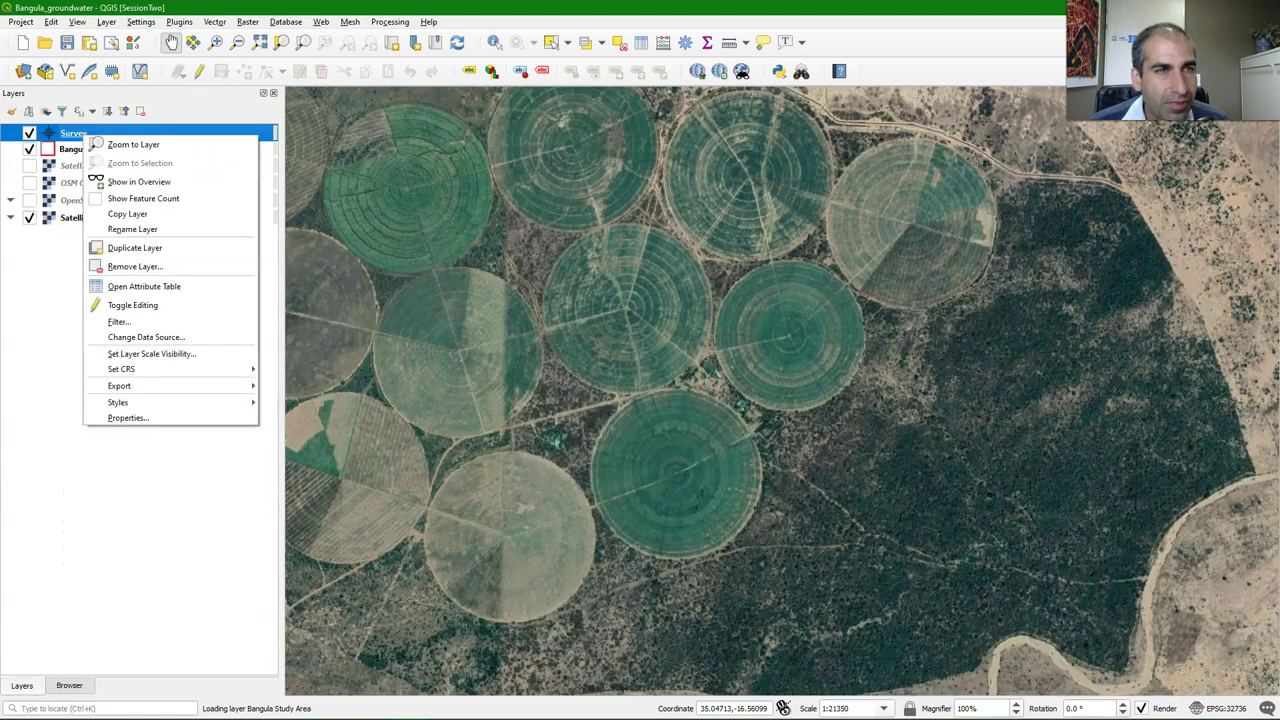
click(144, 286)
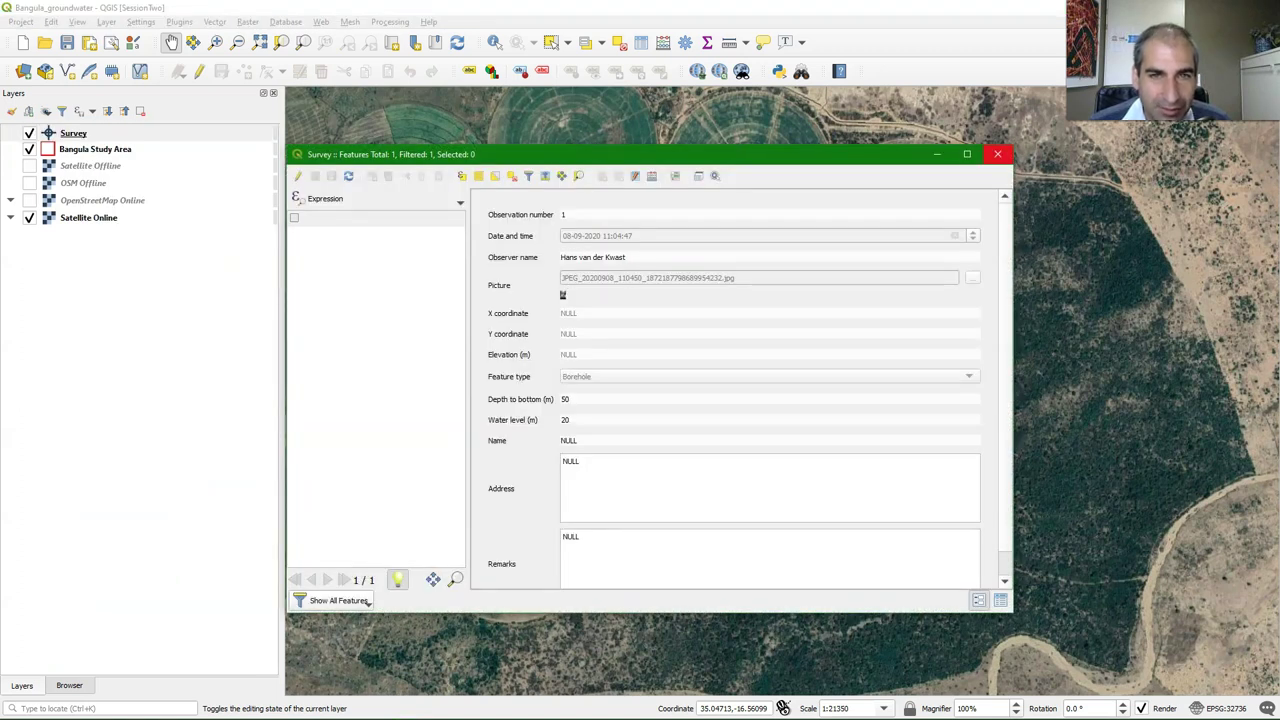
click(967, 154)
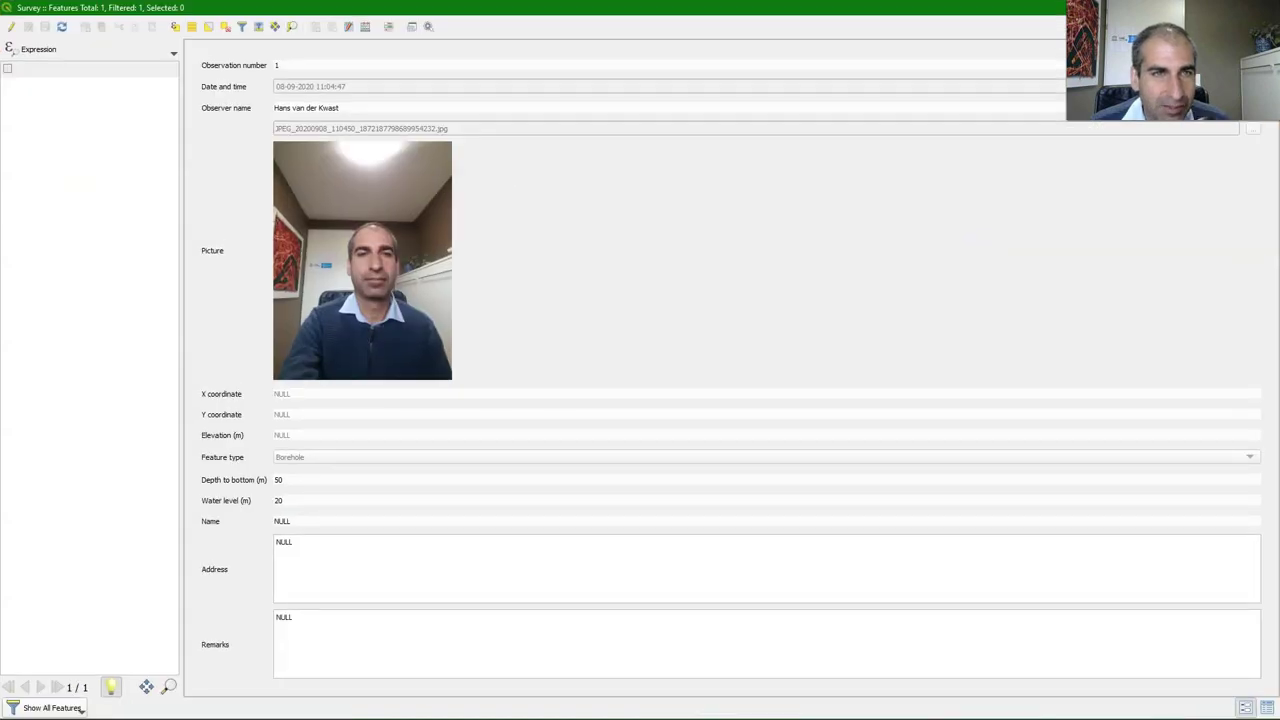